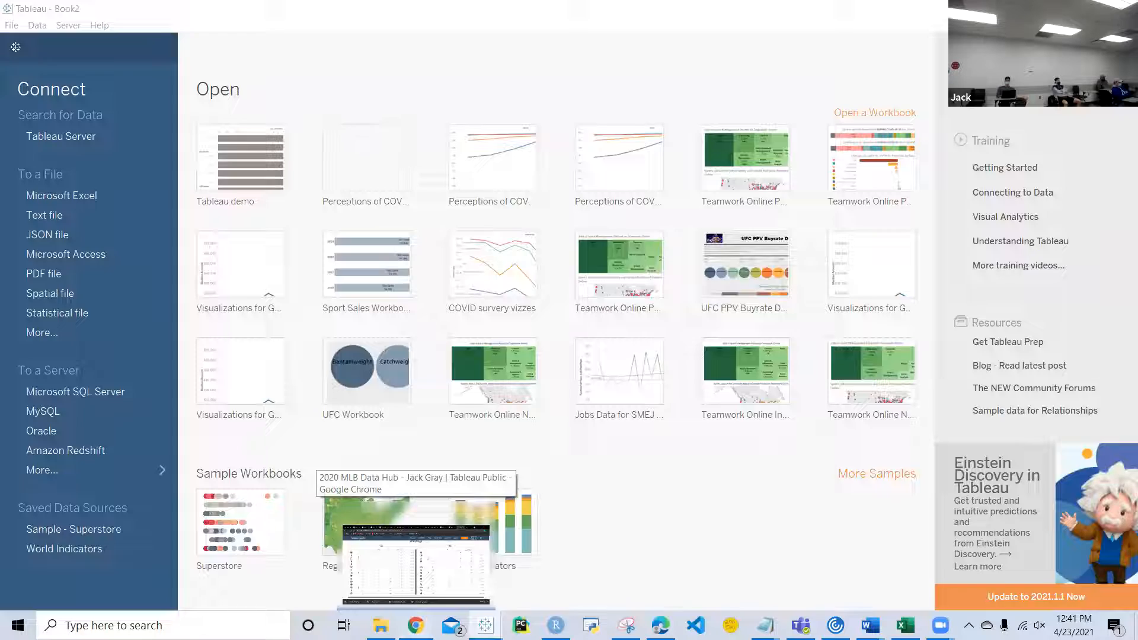
Step: Switch to Chrome, go to the author's Tableau Public profile and open the 2020 MLB Data Hub viz
click(416, 626)
scroll(724, 453, up, 3)
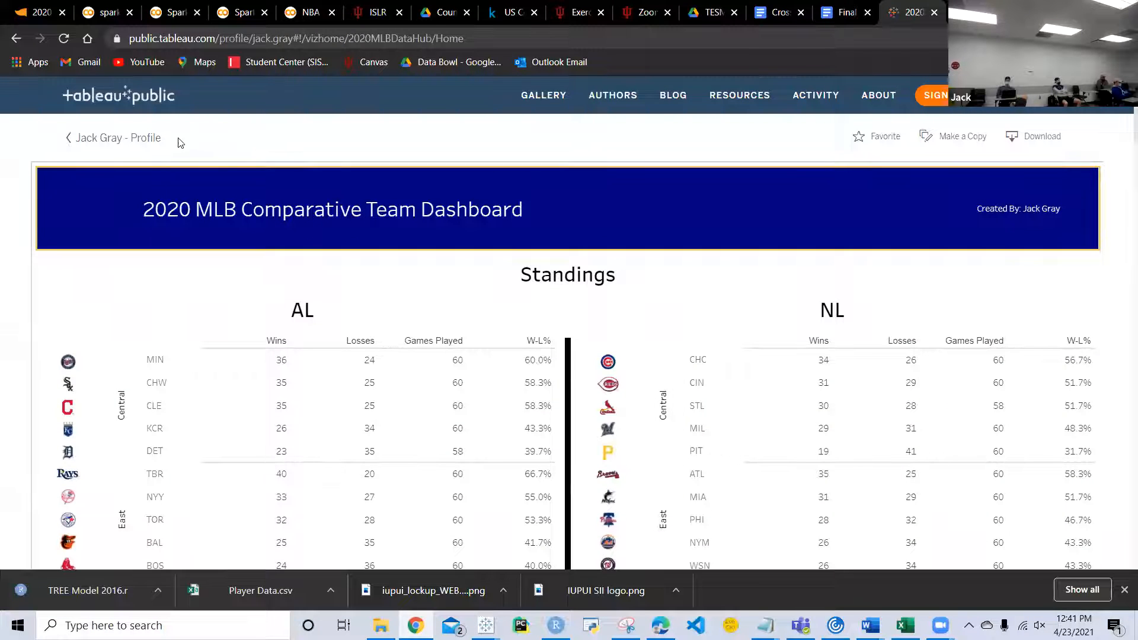
click(149, 140)
scroll(538, 240, down, 2)
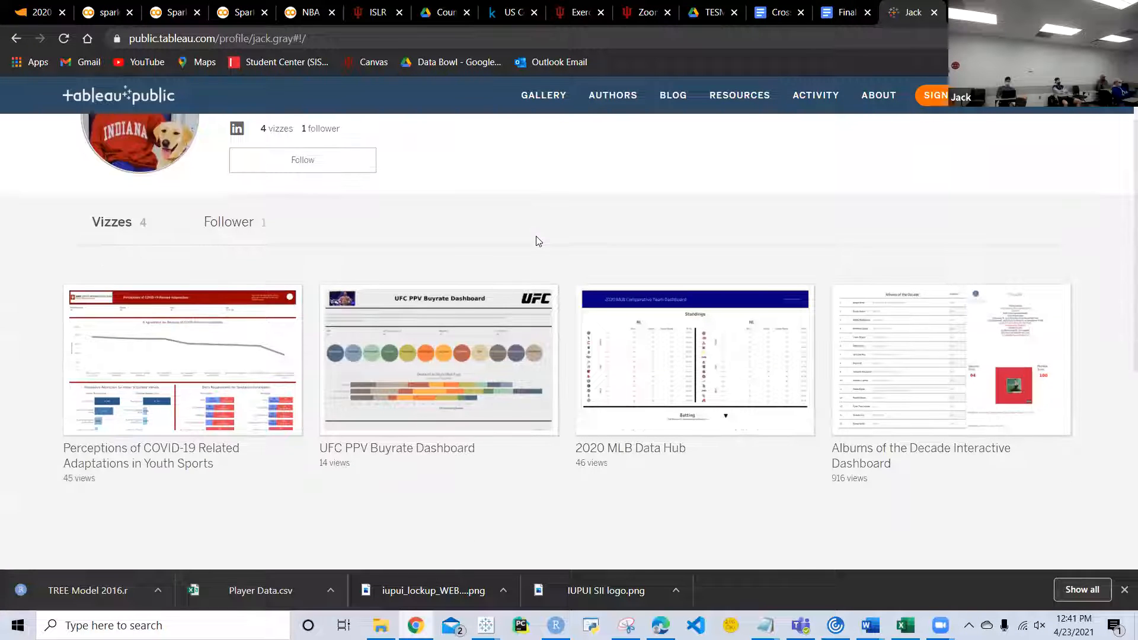
mouse_move(701, 371)
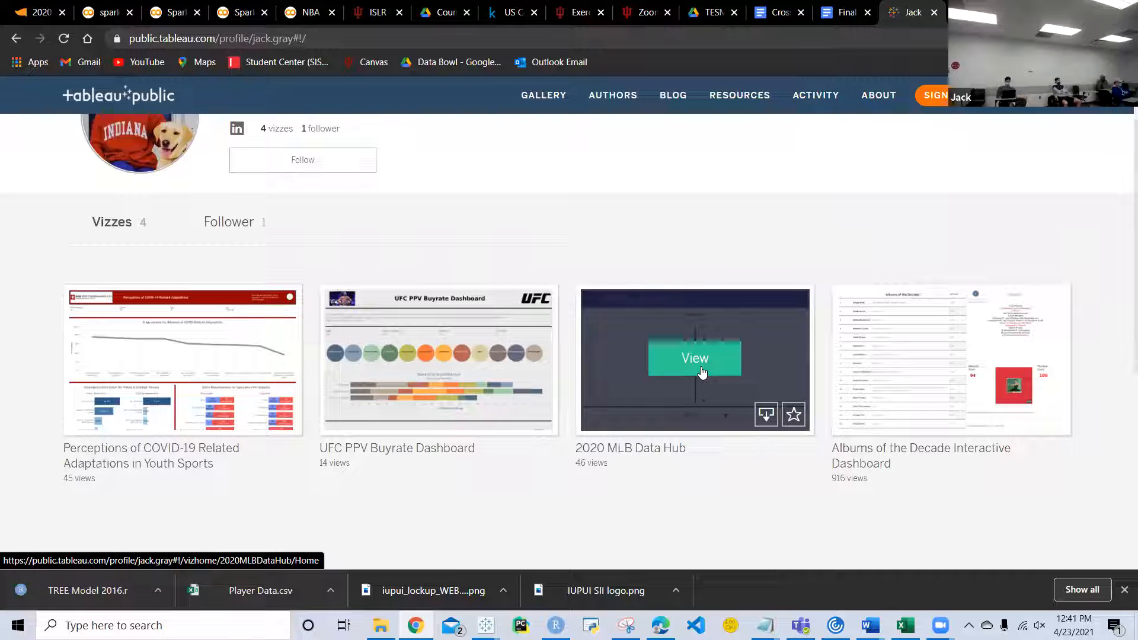
click(701, 367)
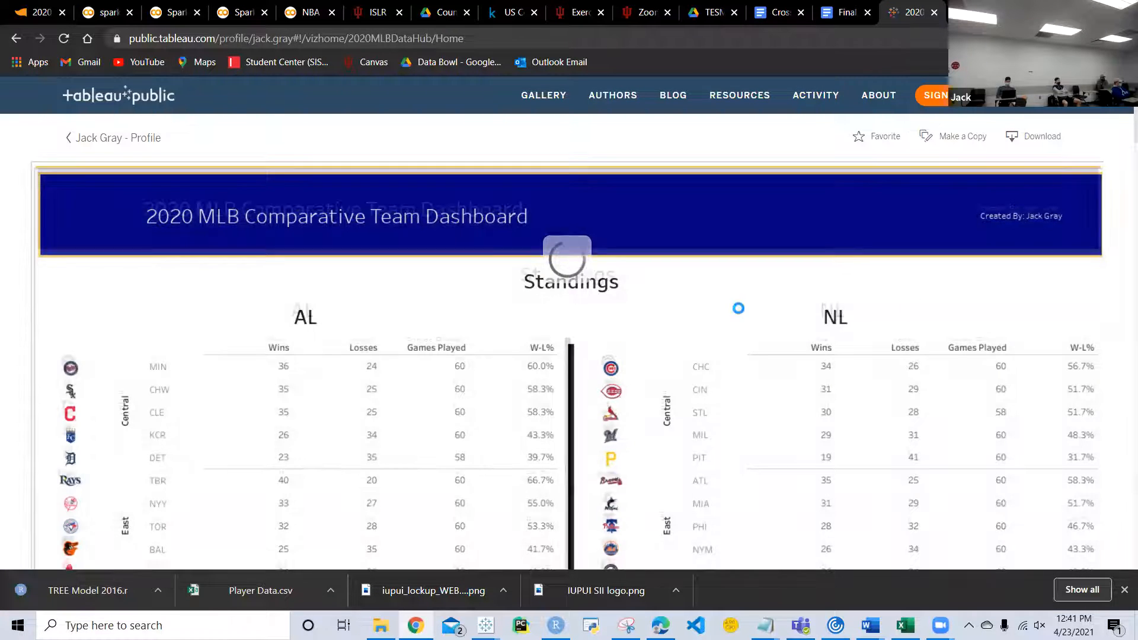
Step: Examine the AL and NL standings tables and the Batting section of the MLB dashboard
scroll(961, 328, down, 2)
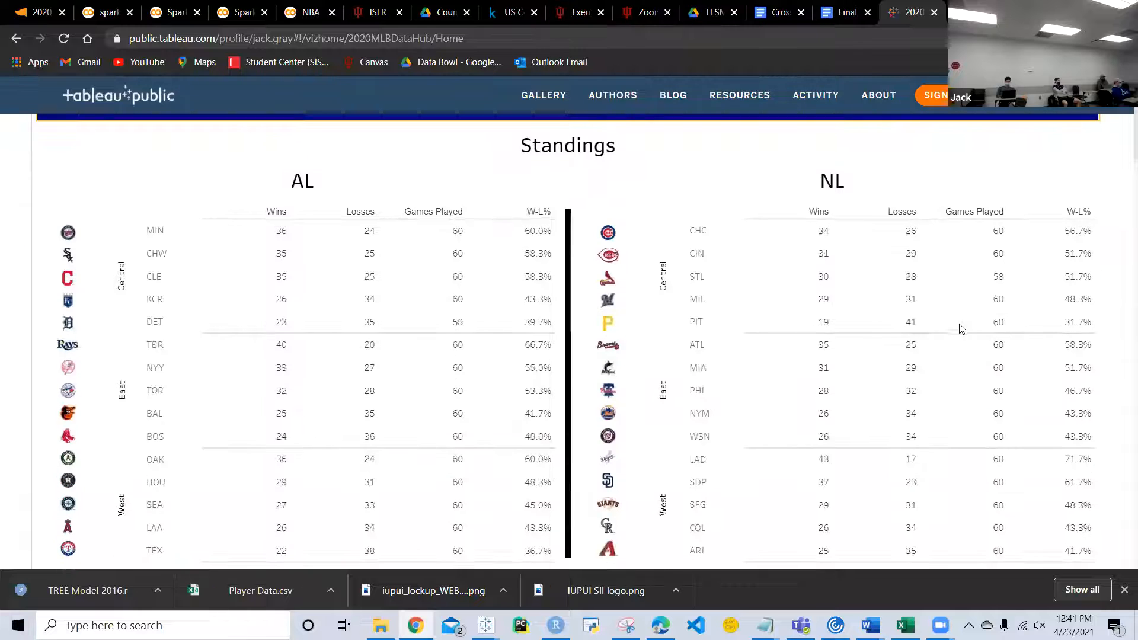
scroll(961, 329, down, 1)
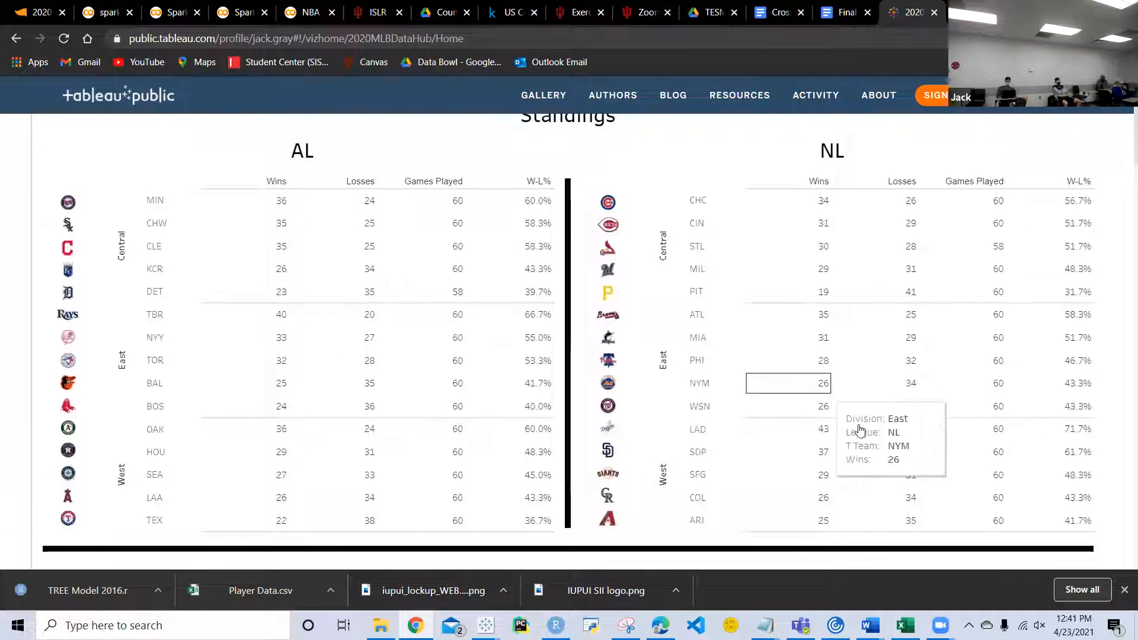
scroll(860, 430, down, 1)
scroll(859, 430, down, 1)
scroll(859, 430, up, 3)
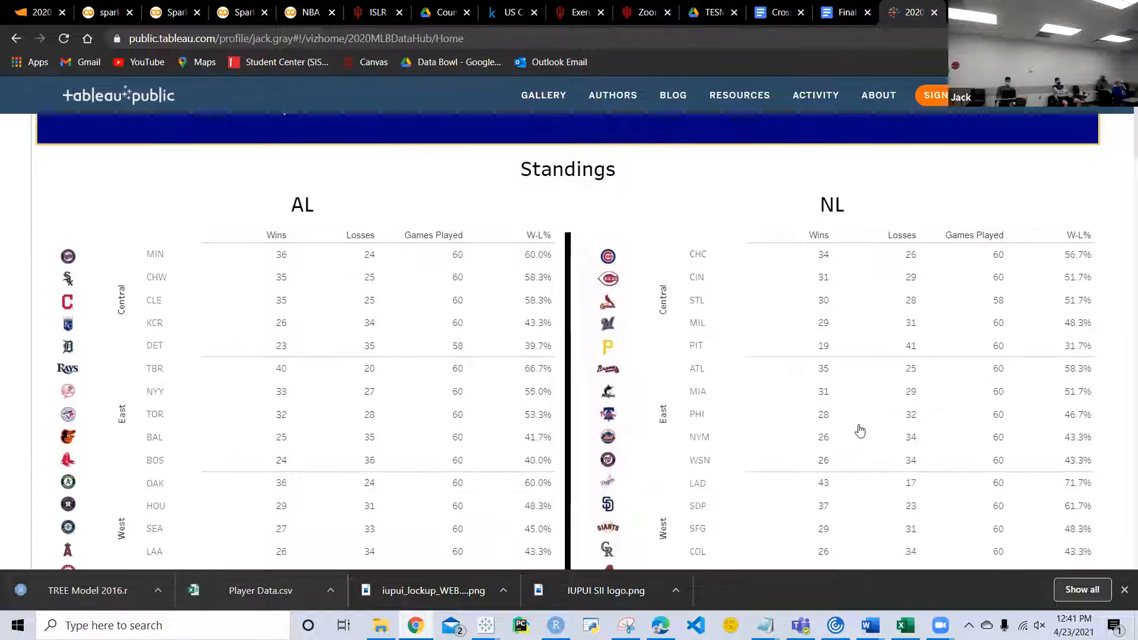
scroll(859, 430, down, 5)
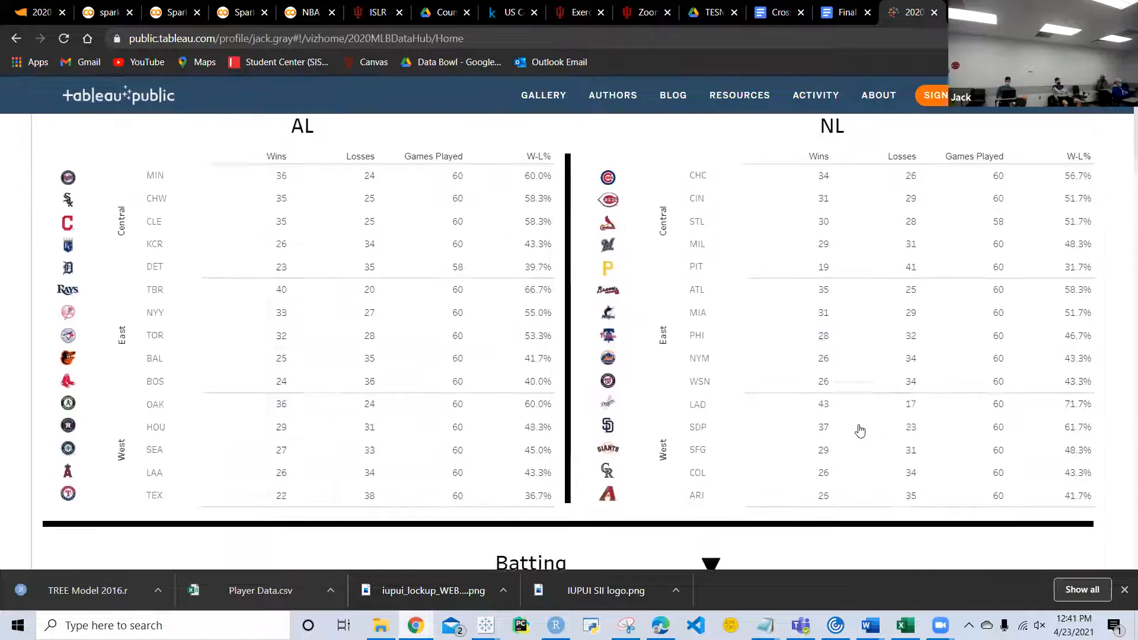
scroll(860, 431, down, 4)
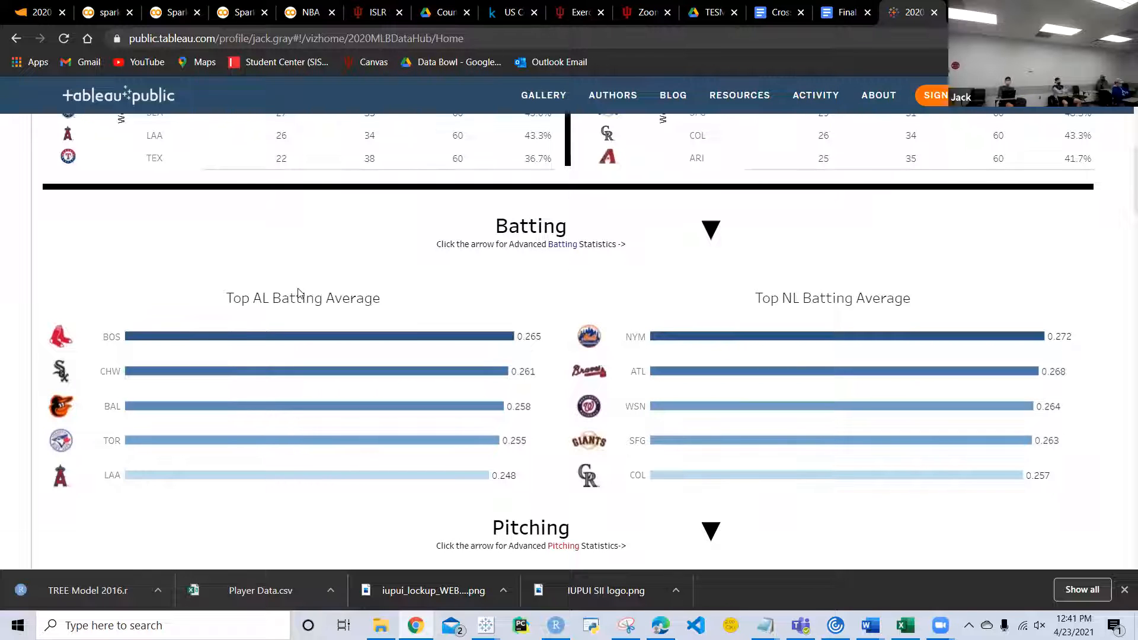
Step: Expand the advanced batting statistics table and sort its teams by Slugging % in descending order
click(715, 229)
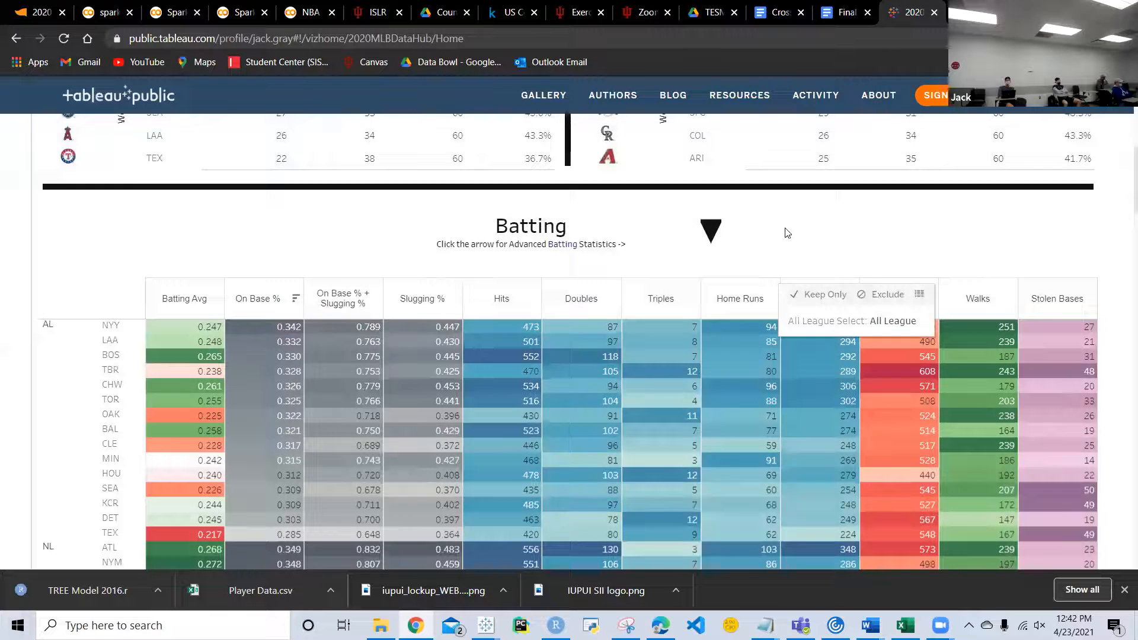
scroll(798, 231, down, 3)
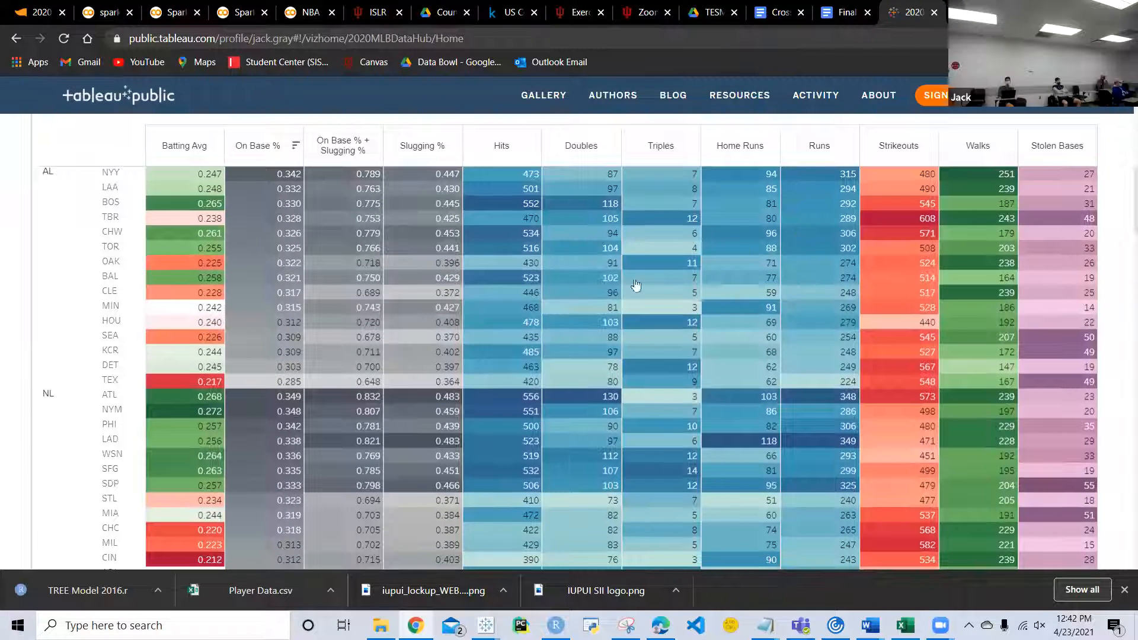
click(436, 151)
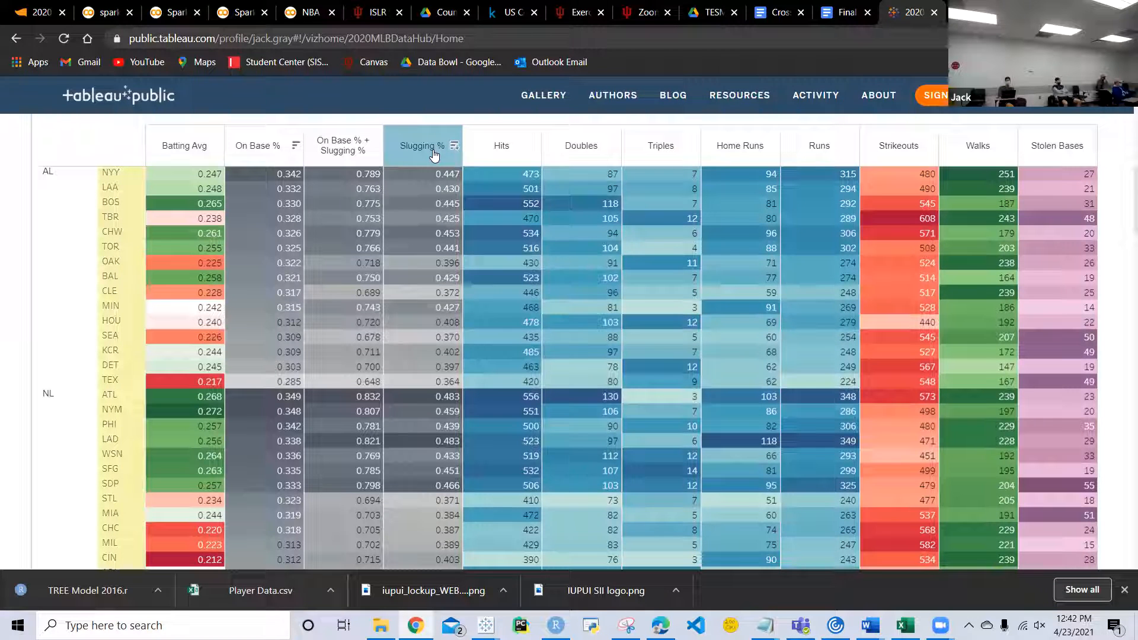
click(434, 153)
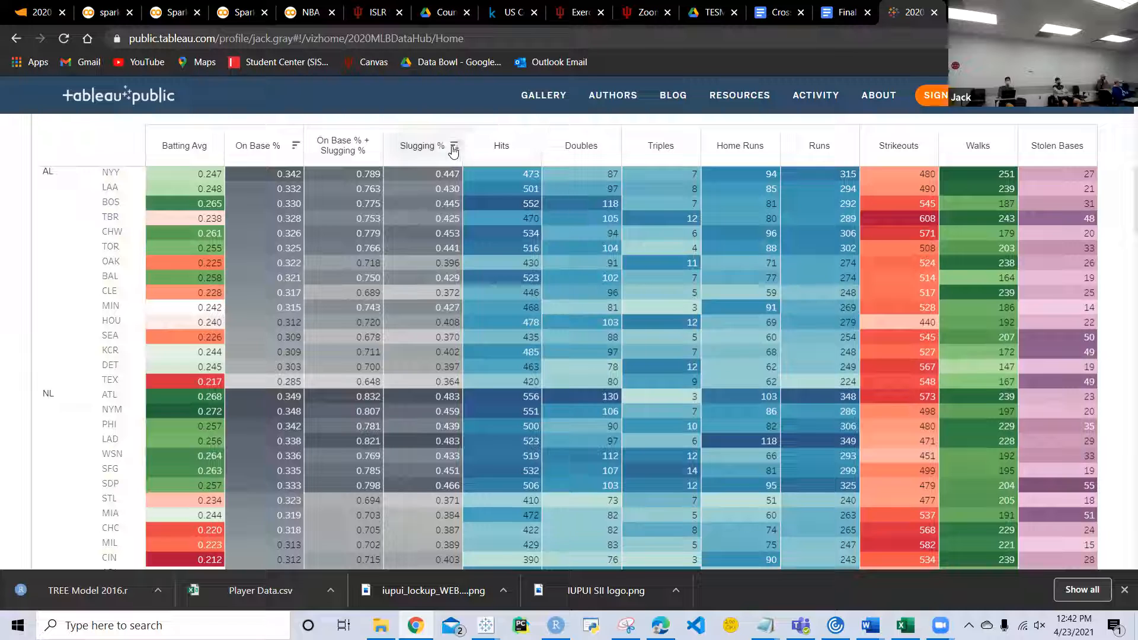
click(453, 147)
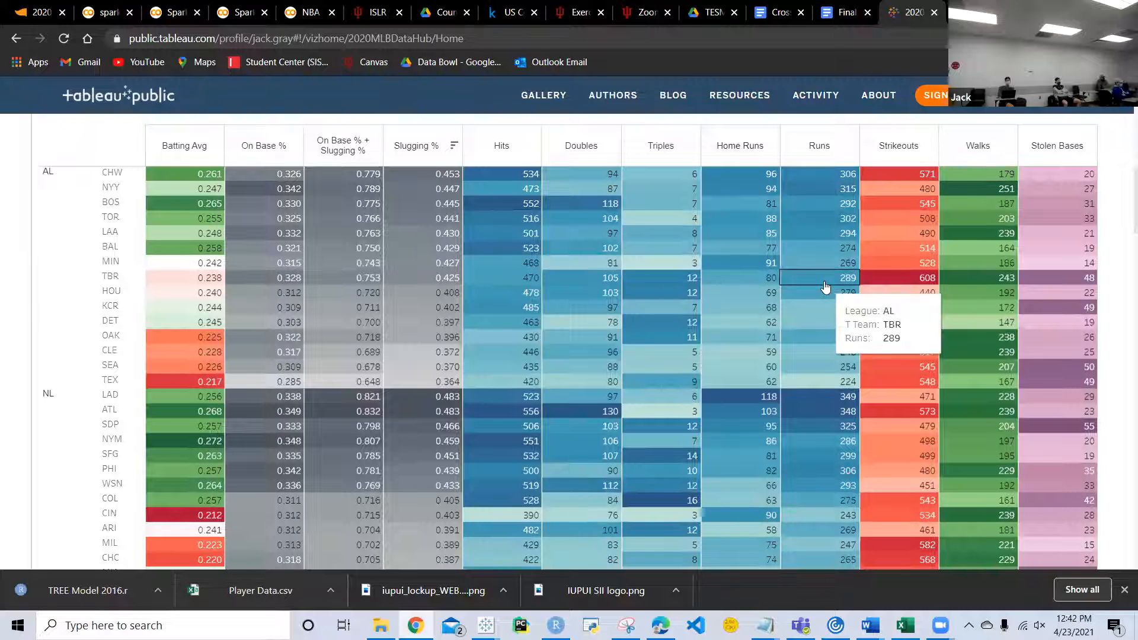
Step: Look over the rest of the batting table and the top batting average and ERA charts
scroll(825, 286, down, 2)
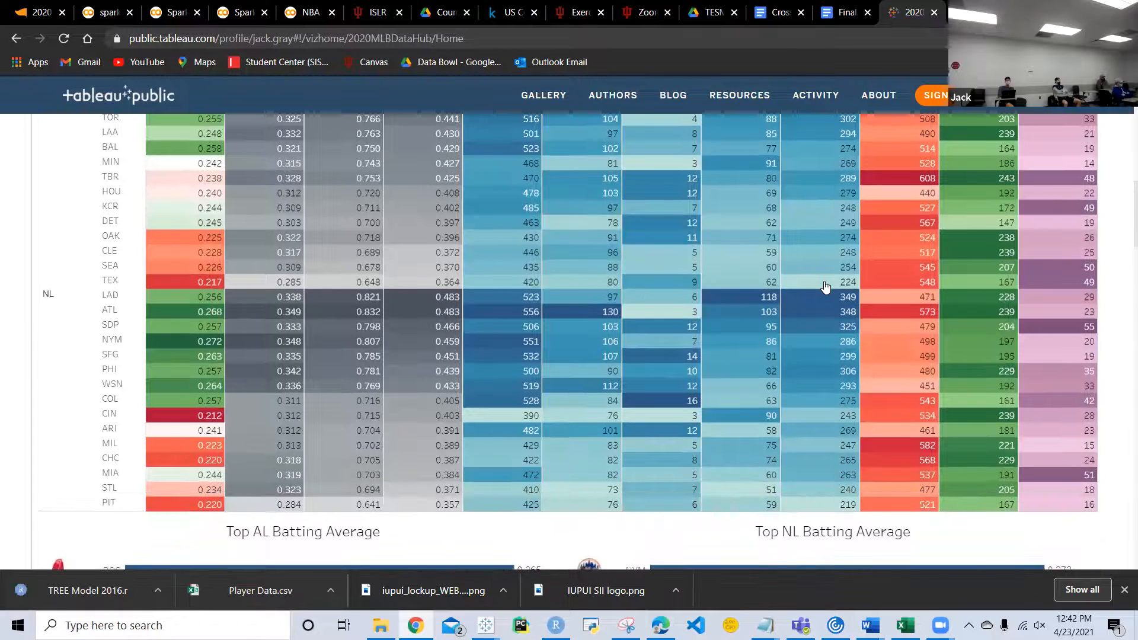
scroll(825, 287, down, 5)
scroll(728, 374, down, 4)
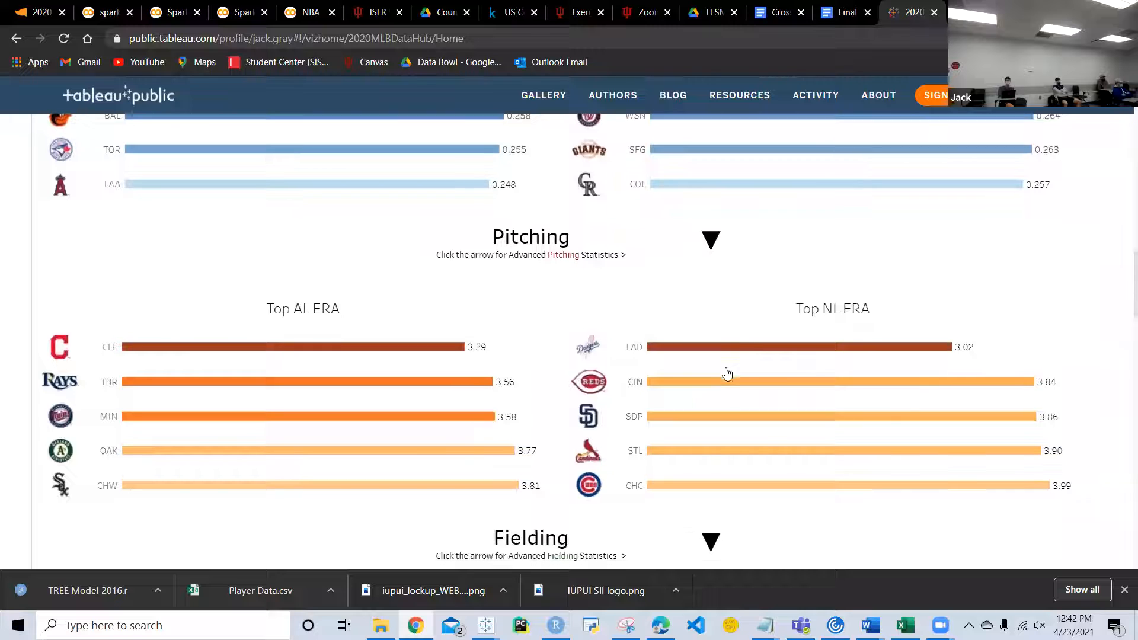
scroll(807, 252, up, 2)
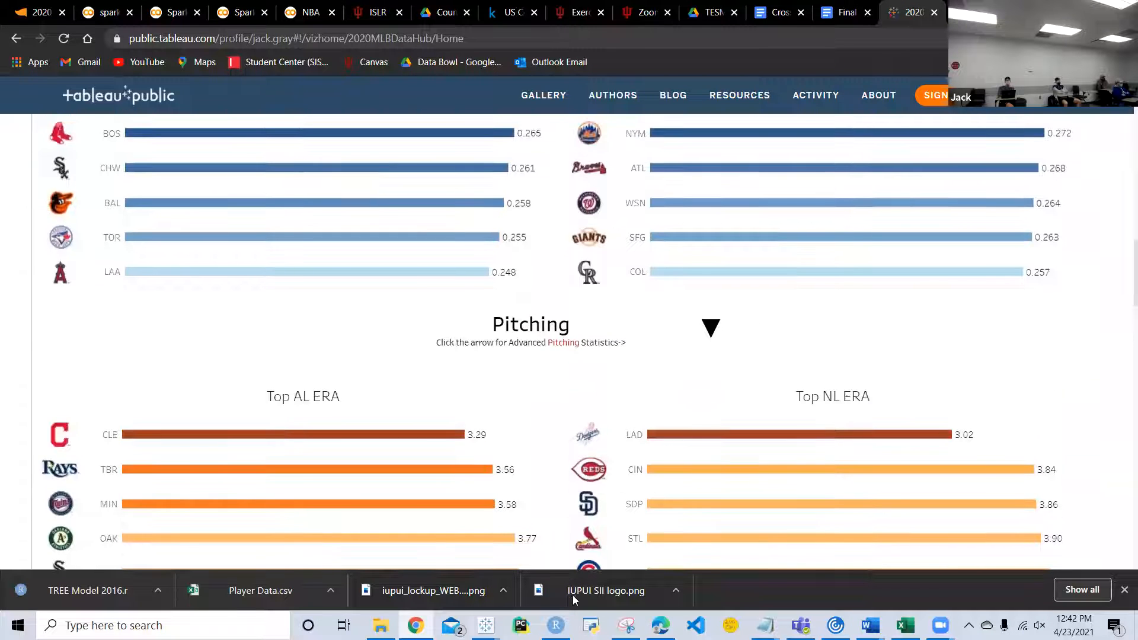
Step: Switch to the Tableau Book2 window and connect to the plays.csv file in the Data Bowl folder under Documents
mouse_move(485, 625)
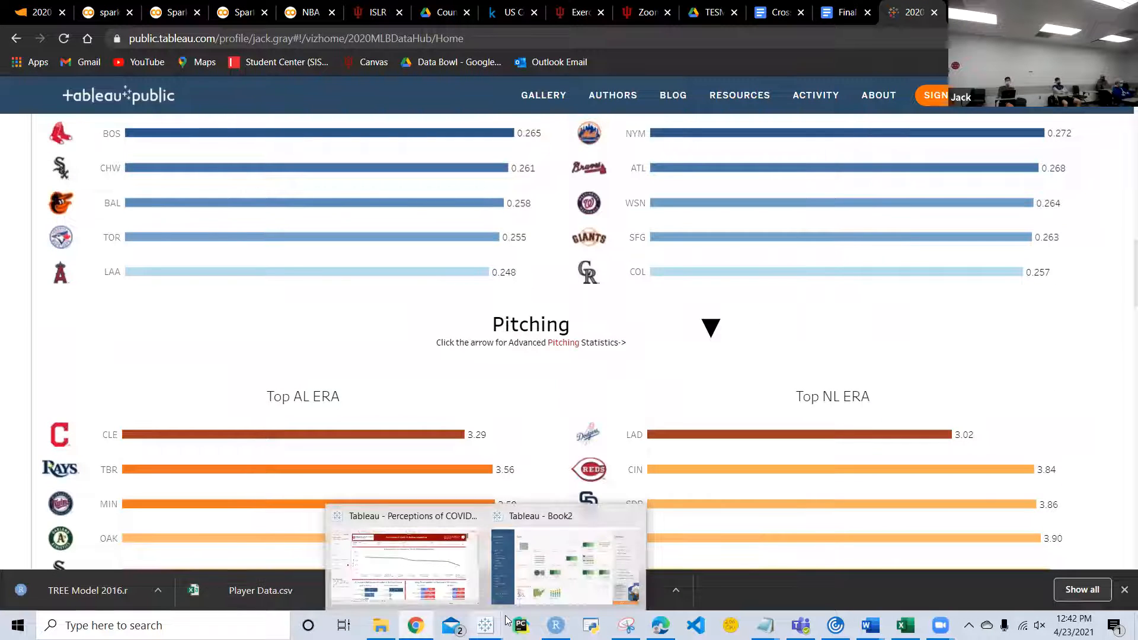
click(610, 542)
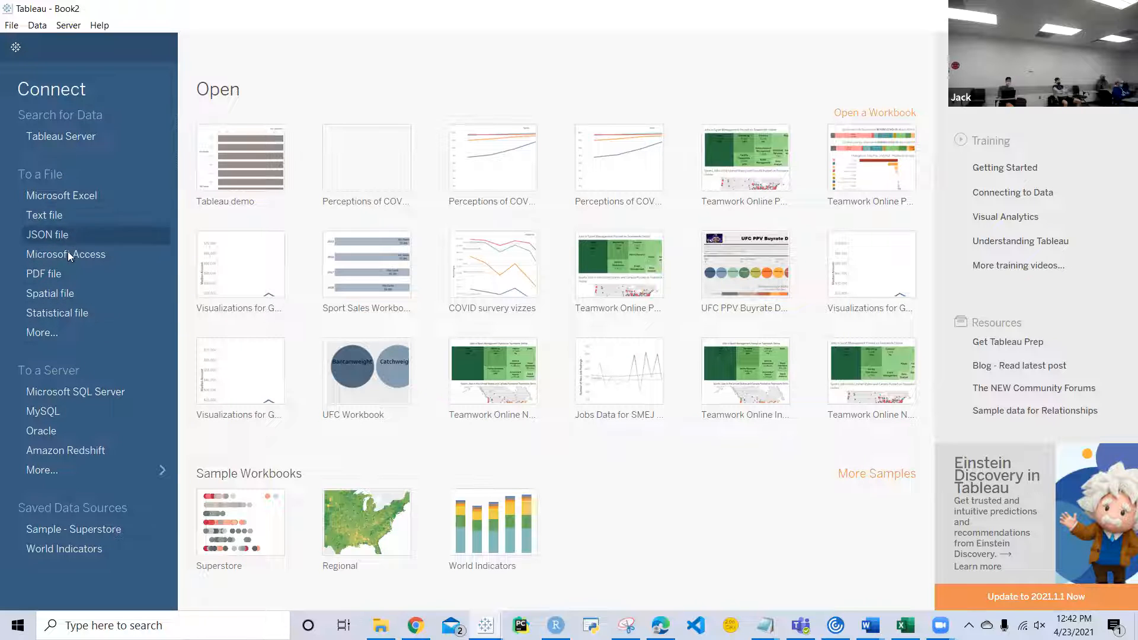
click(53, 333)
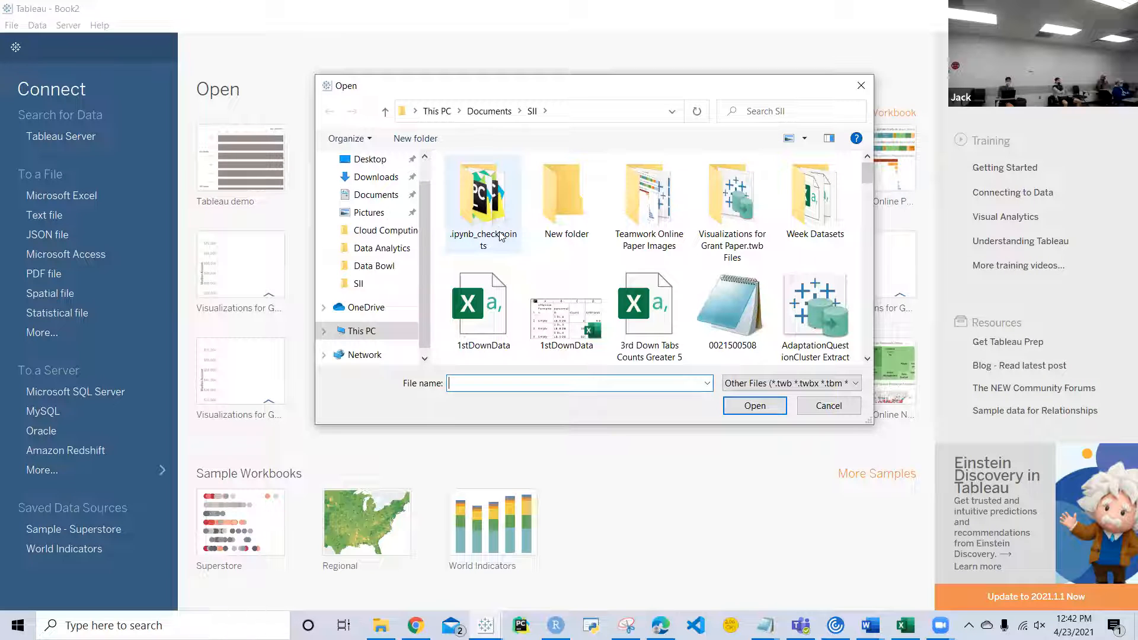
click(389, 194)
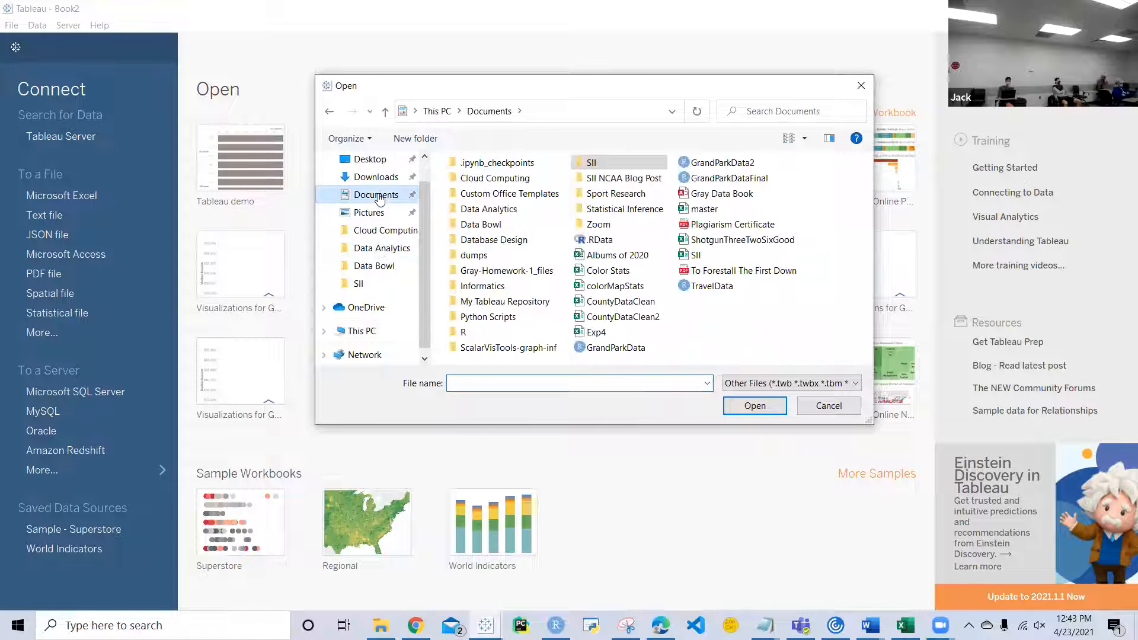
double_click(500, 225)
double_click(500, 233)
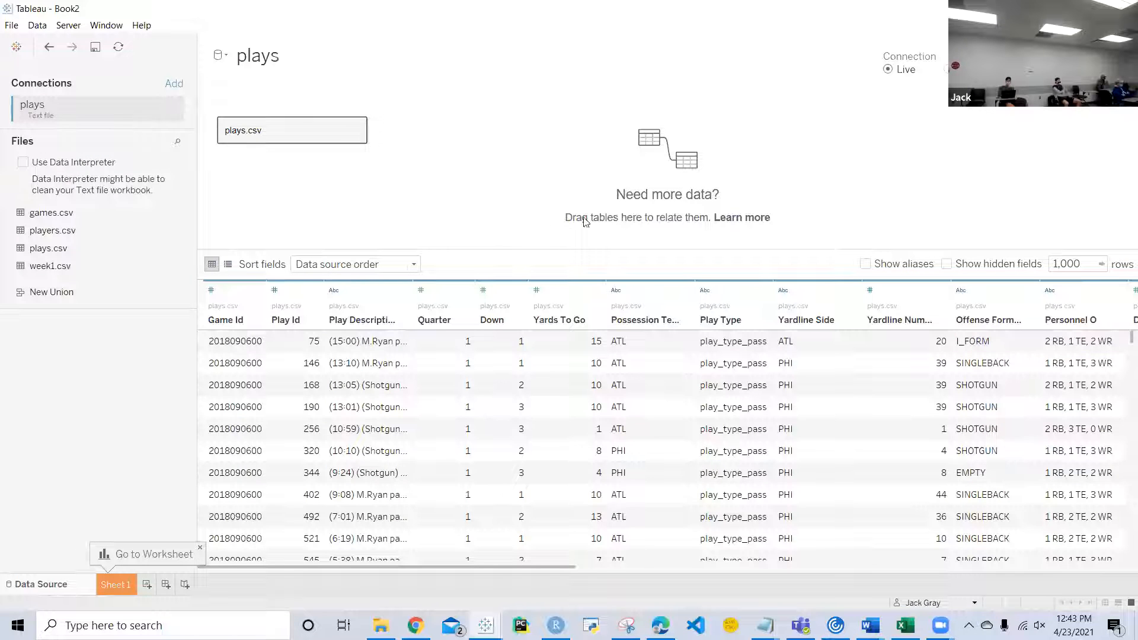
Step: Enlarge the plays.csv data preview grid and widen the Play Description column to show more of its text
scroll(846, 390, right, 4)
scroll(845, 391, left, 4)
scroll(693, 424, down, 1)
scroll(693, 424, up, 1)
drag(836, 249, 838, 160)
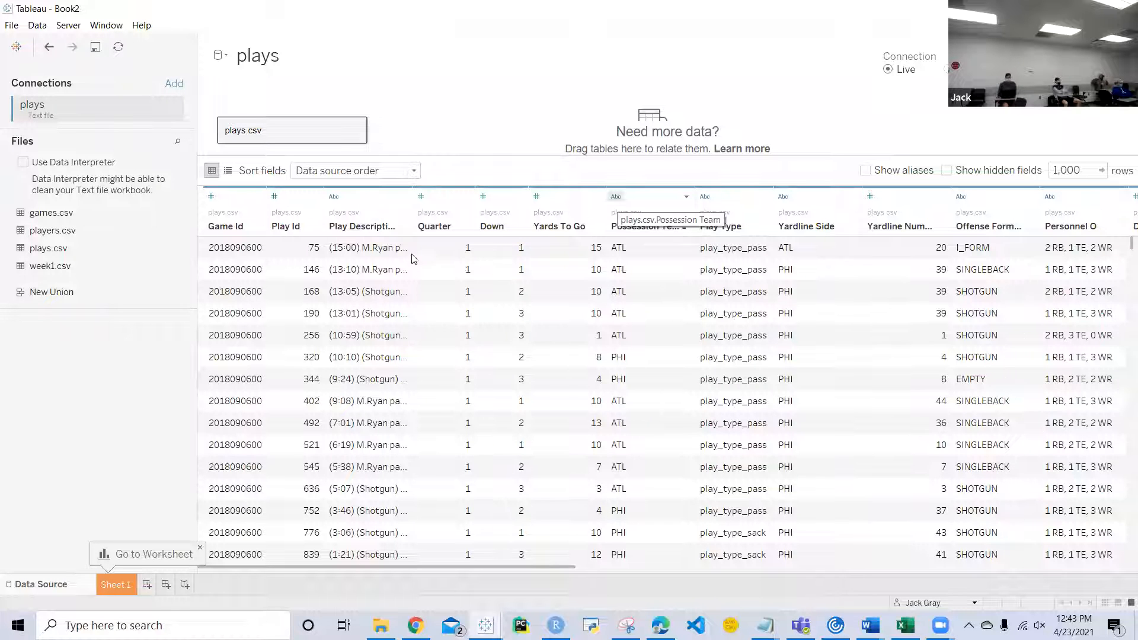
drag(413, 232, 587, 235)
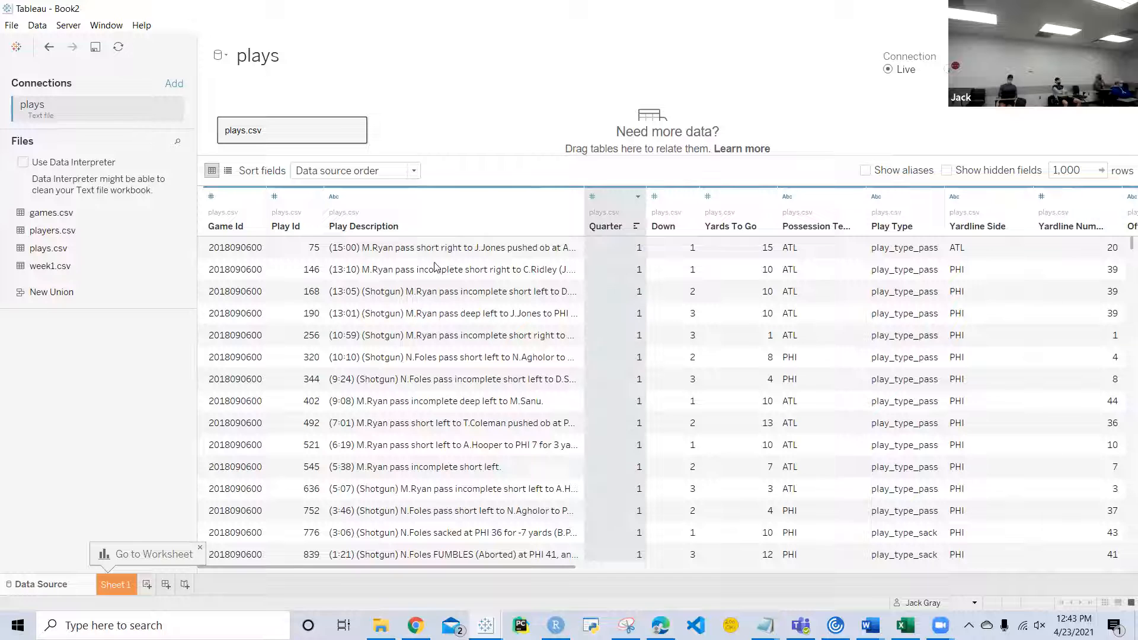
Step: Examine the plays.csv columns from Play Description through Is Defensive PI, including formation, personnel, dropback type and Epa
scroll(573, 320, right, 10)
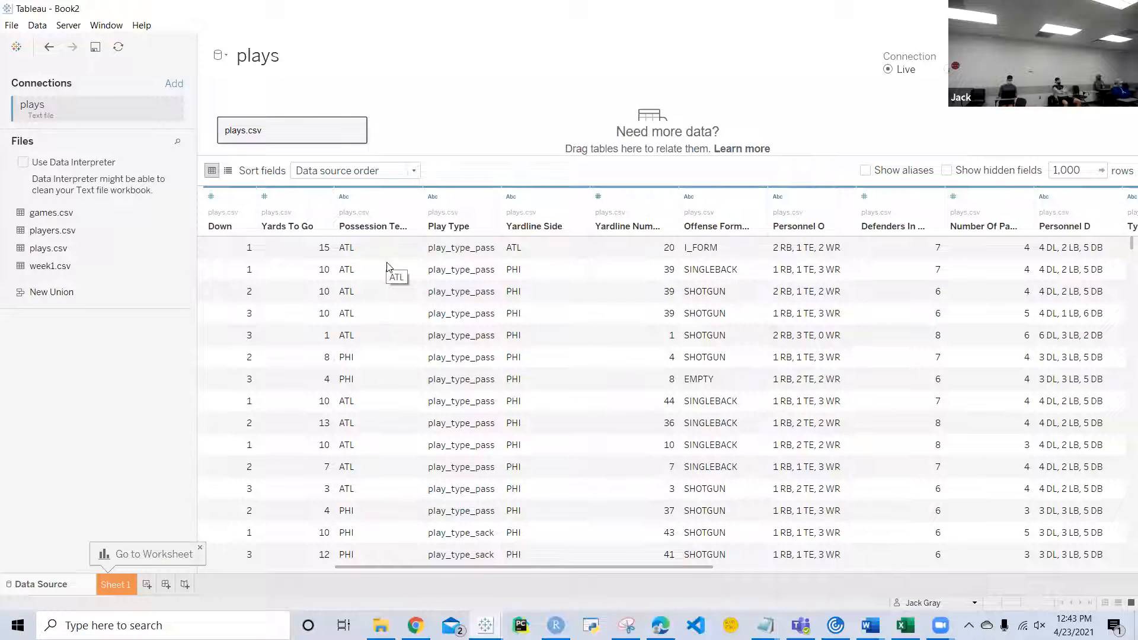
scroll(585, 358, right, 4)
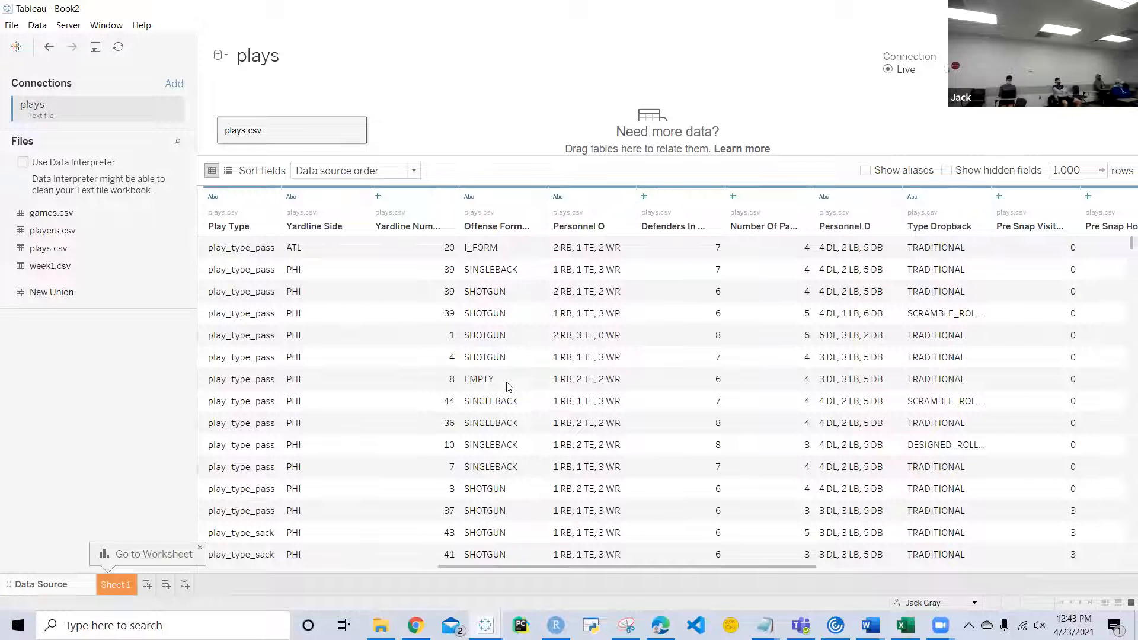
scroll(508, 386, right, 1)
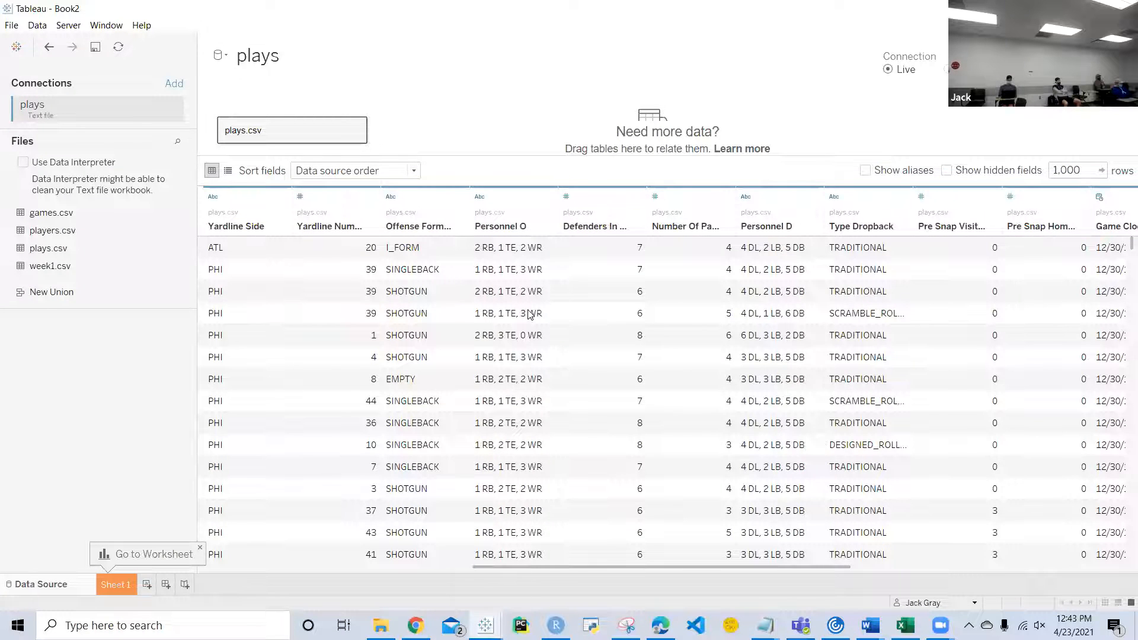
scroll(530, 314, right, 6)
scroll(529, 315, left, 2)
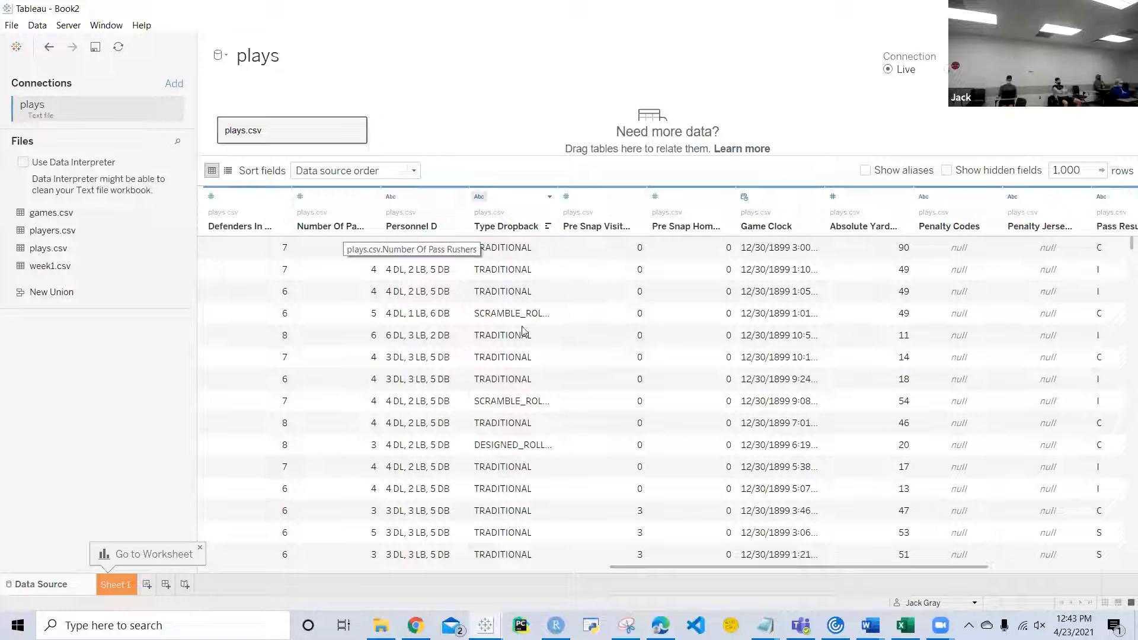
scroll(576, 299, right, 1)
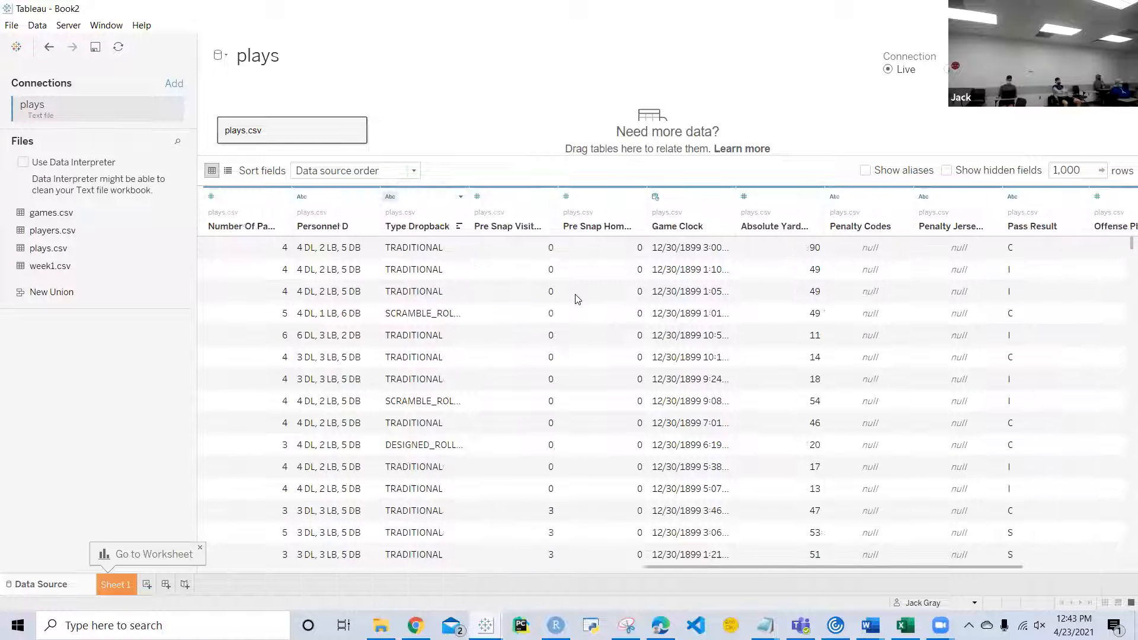
scroll(578, 299, right, 3)
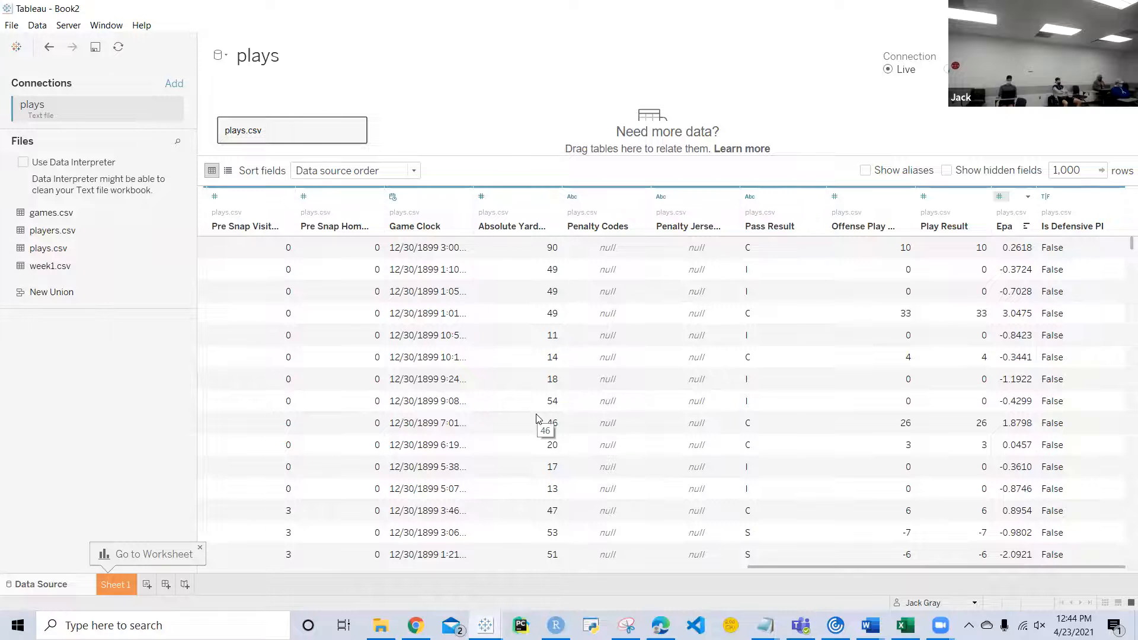
scroll(539, 420, left, 10)
scroll(538, 418, left, 5)
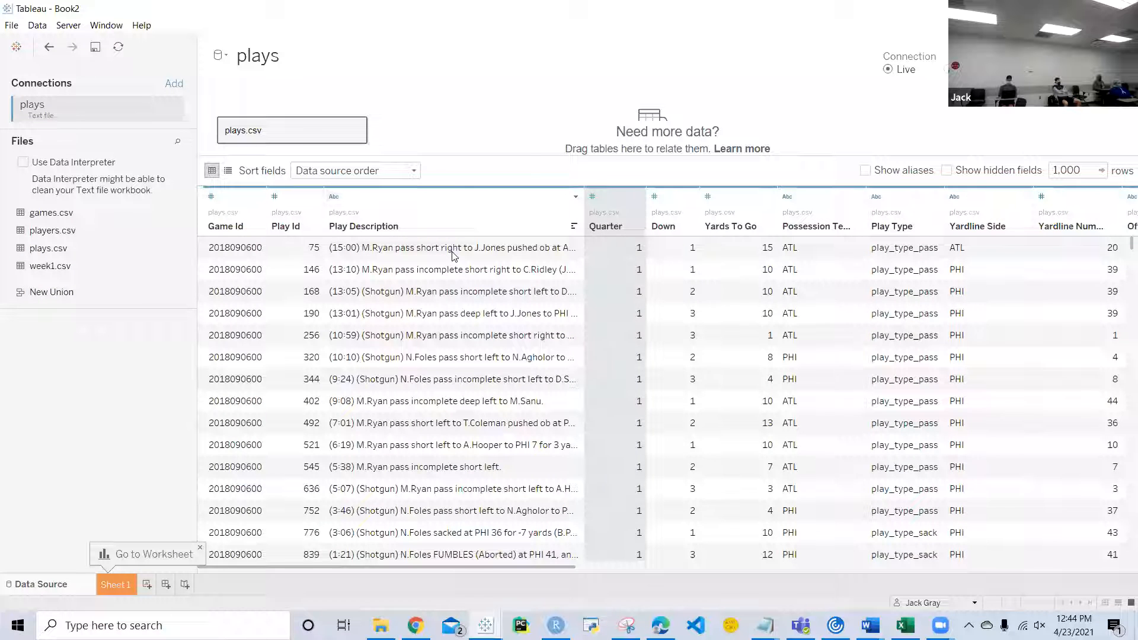
scroll(453, 256, right, 3)
scroll(637, 302, right, 5)
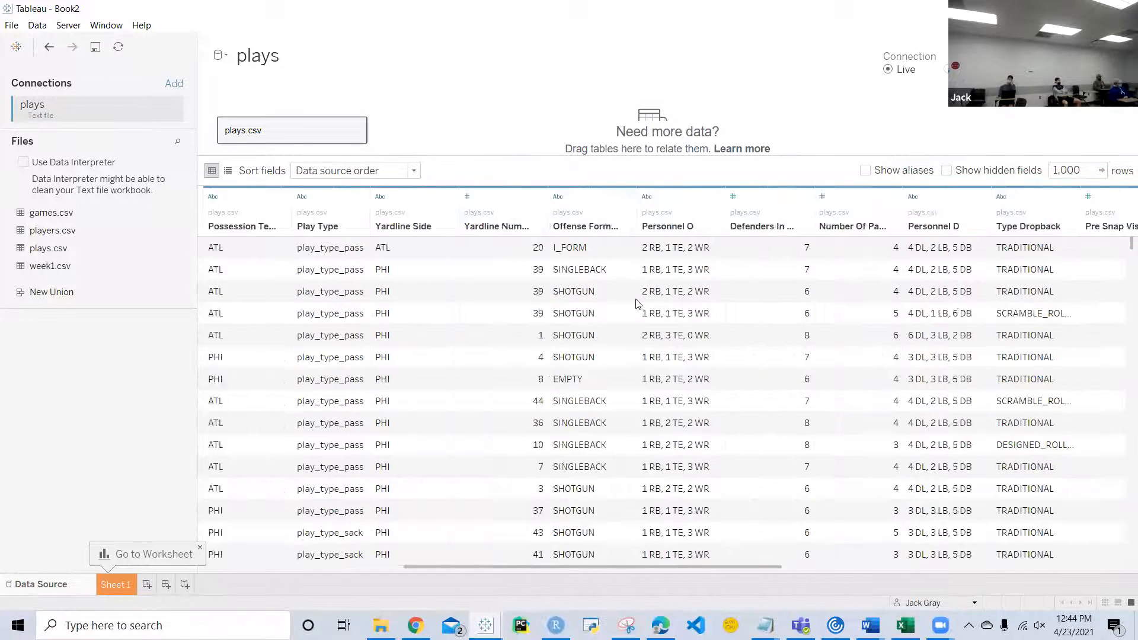
scroll(637, 304, right, 6)
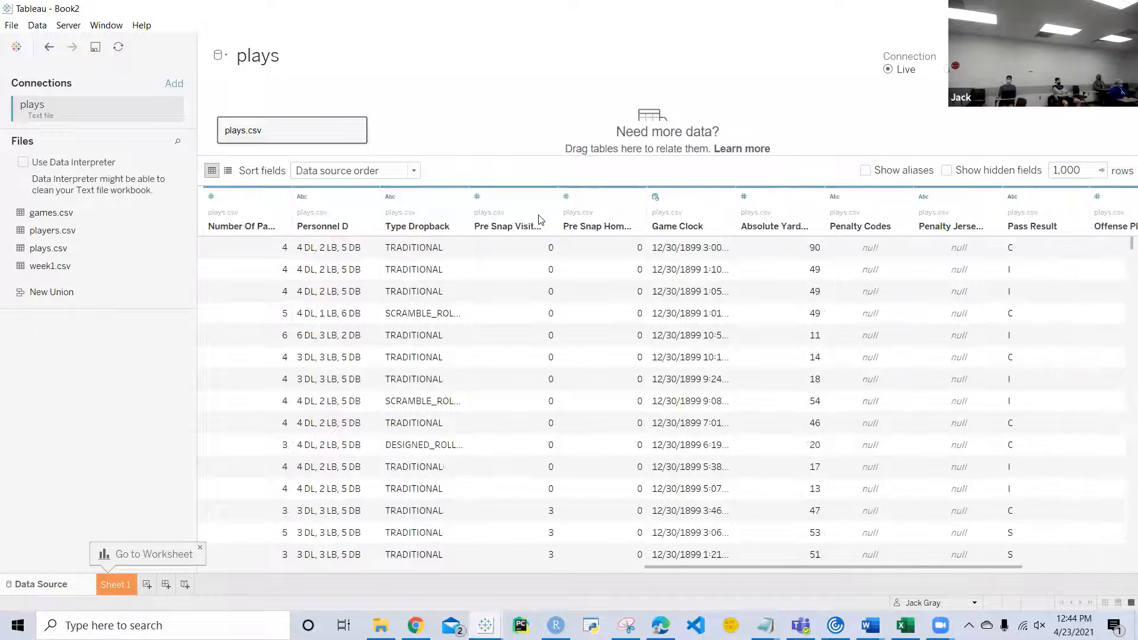
Step: Examine the plays.csv columns from Pre Snap Visitor Score through Is Defensive PI, including the field options offered for several selected columns
click(521, 213)
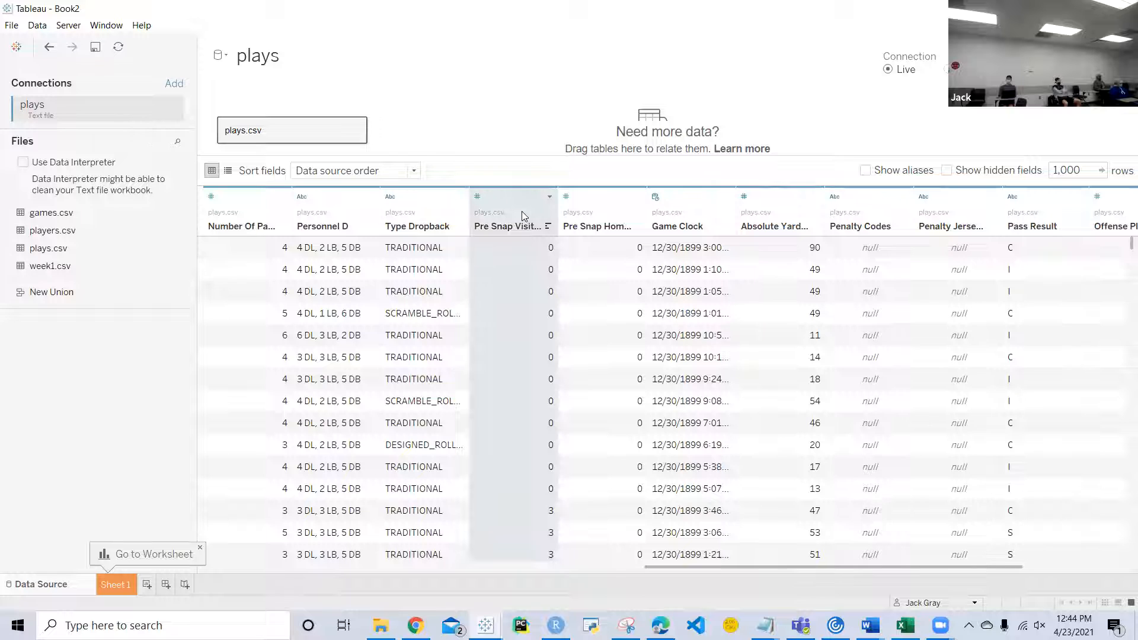
ctrl+click(605, 205)
ctrl+click(685, 203)
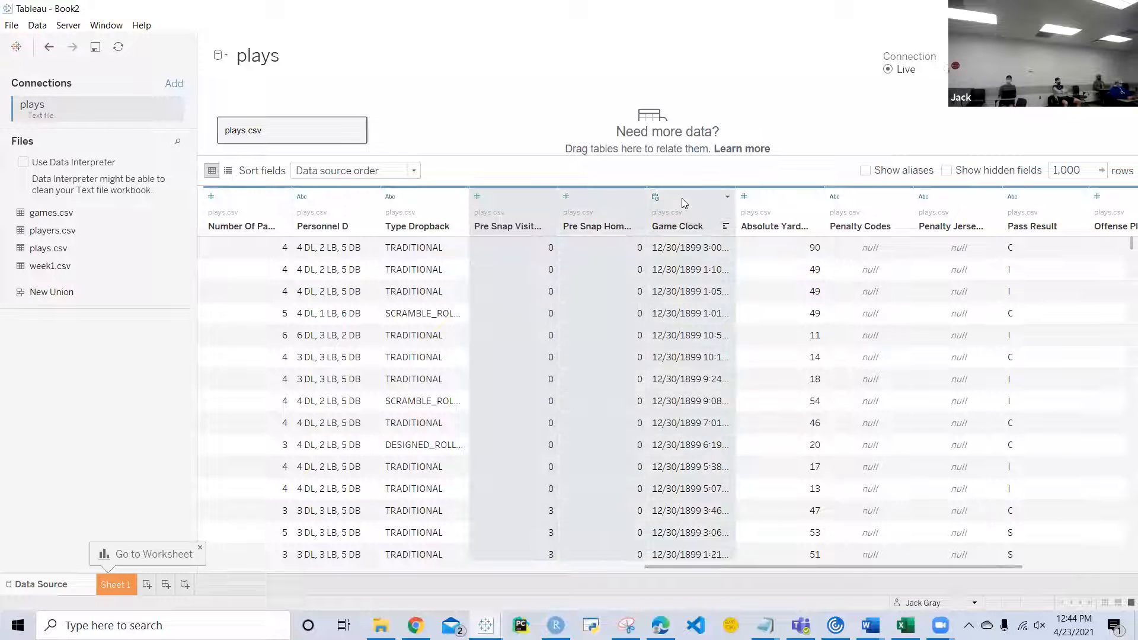
click(728, 197)
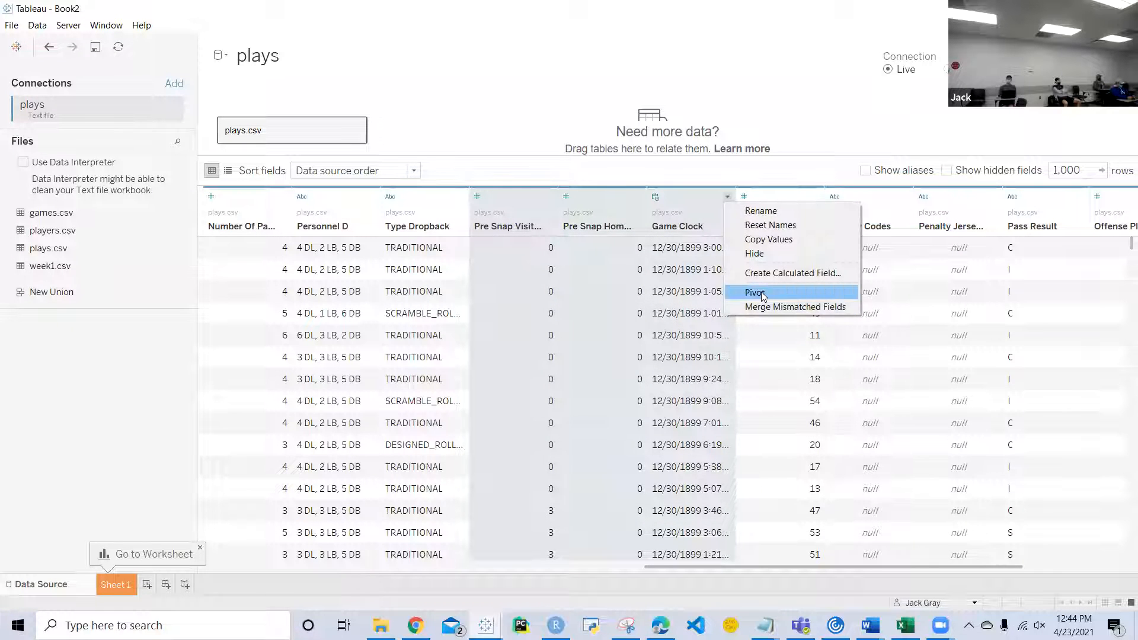
click(686, 200)
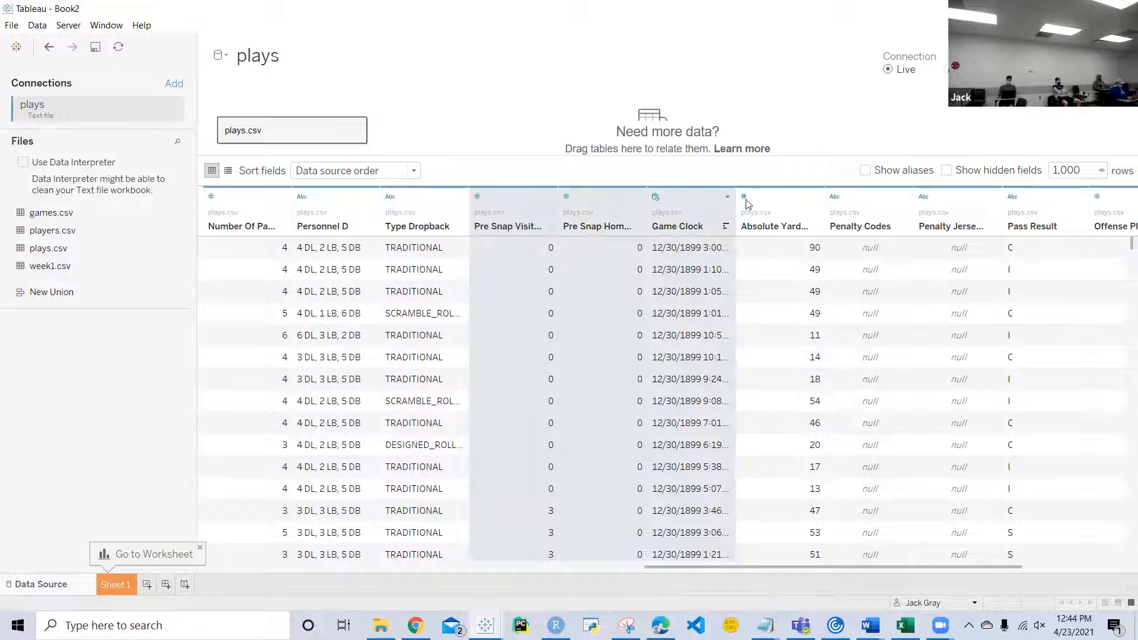
click(782, 203)
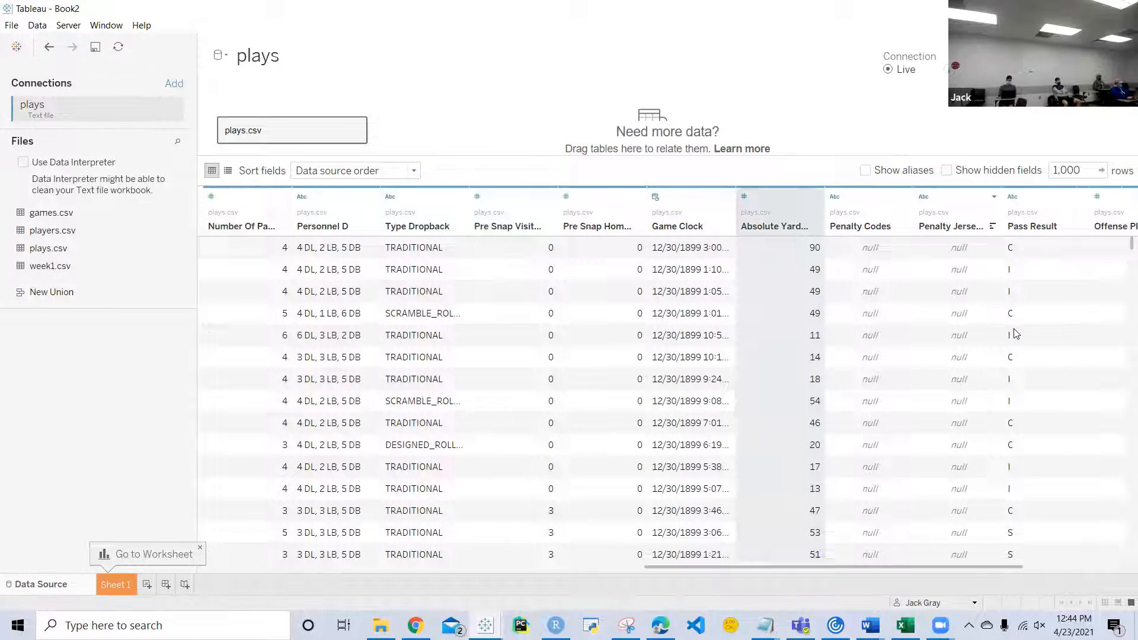
scroll(1016, 334, right, 3)
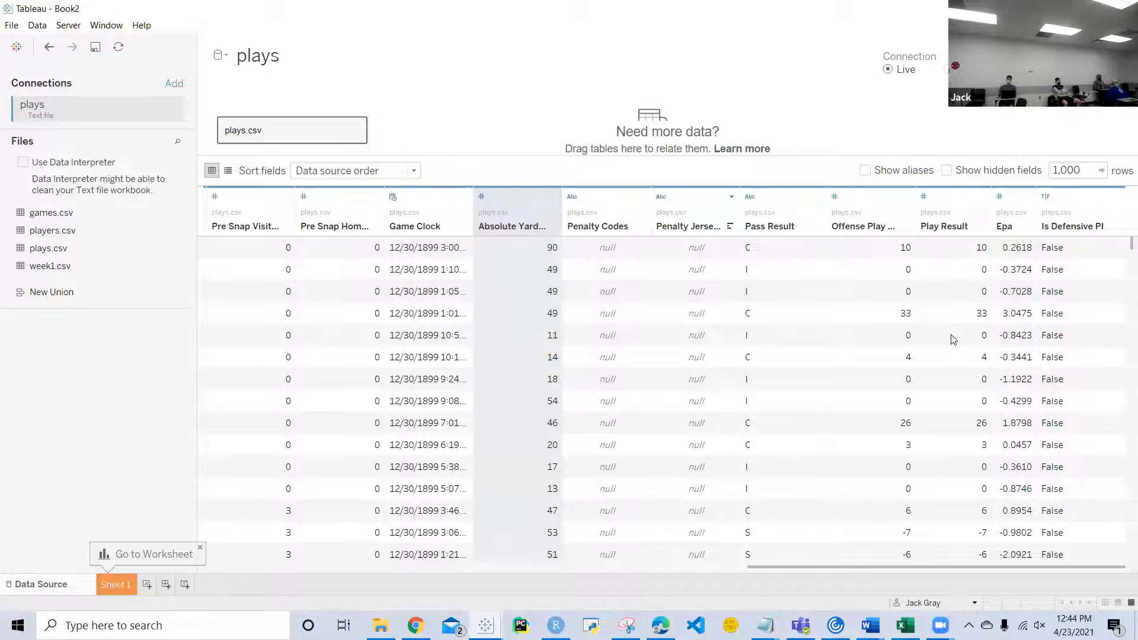
scroll(874, 379, down, 5)
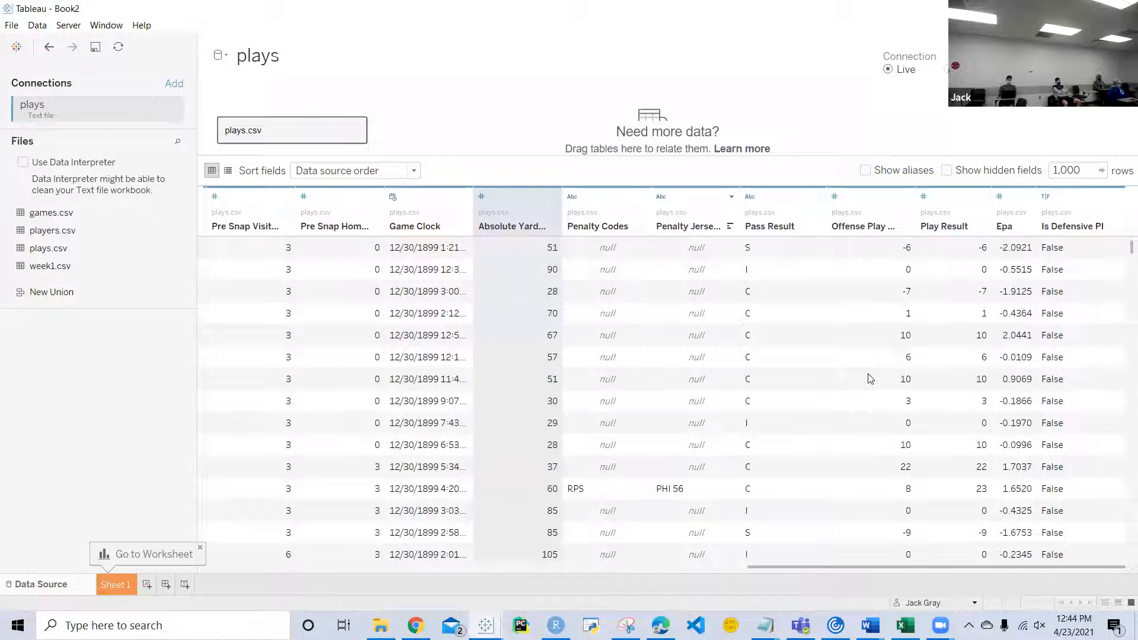
scroll(869, 378, left, 15)
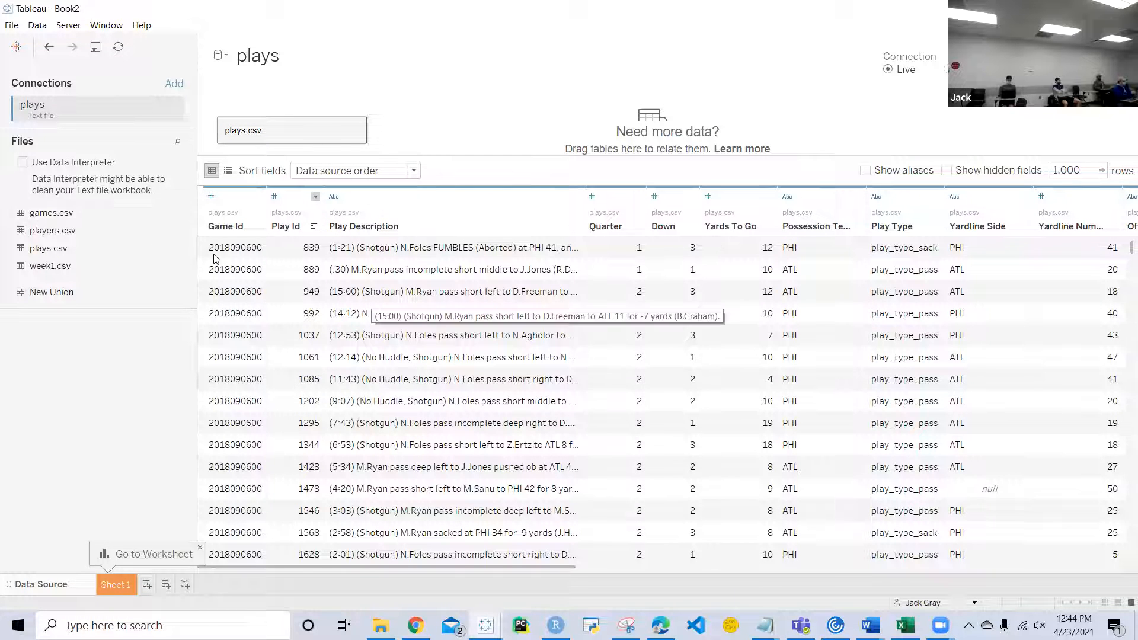
Step: Relate games.csv to plays.csv on Game Id, and remove games.csv from the data source again
drag(73, 219, 430, 127)
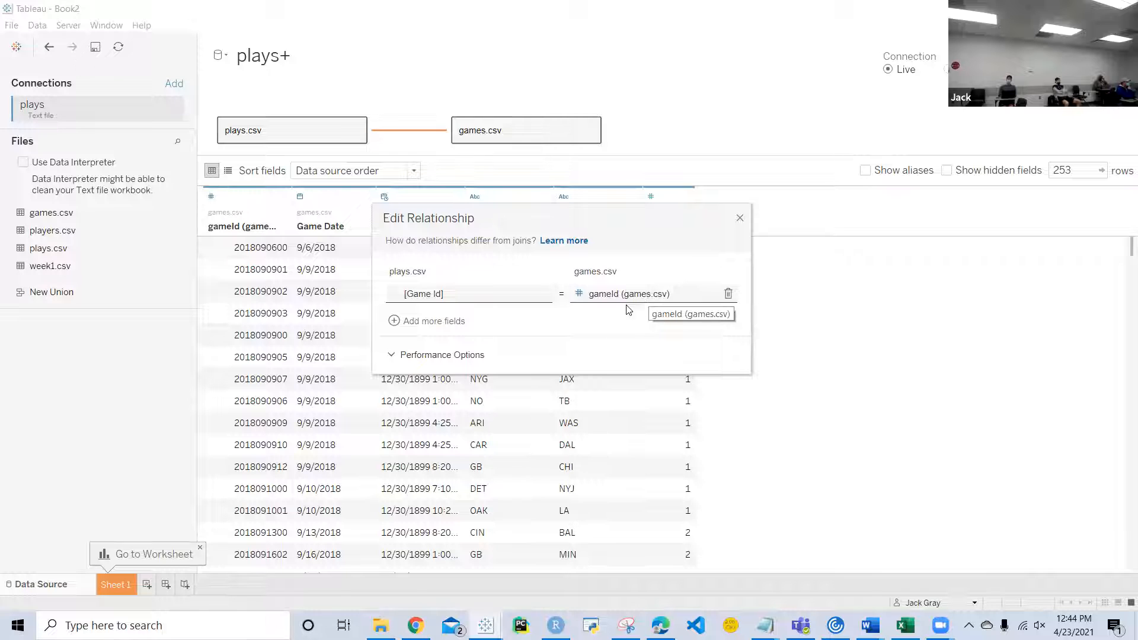
click(739, 218)
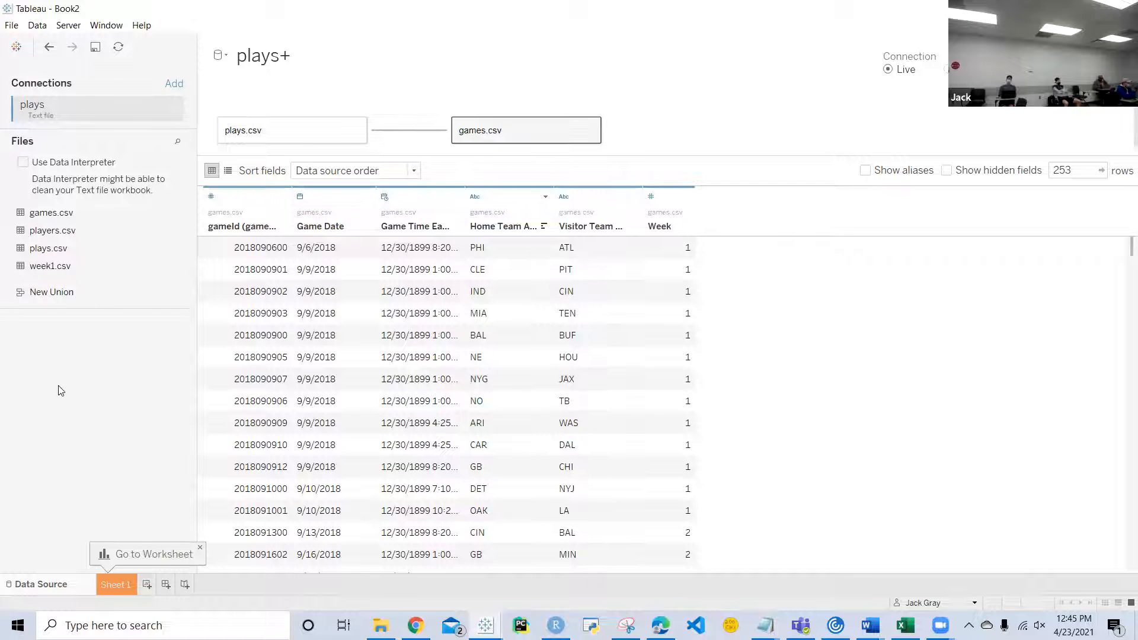
key(Delete)
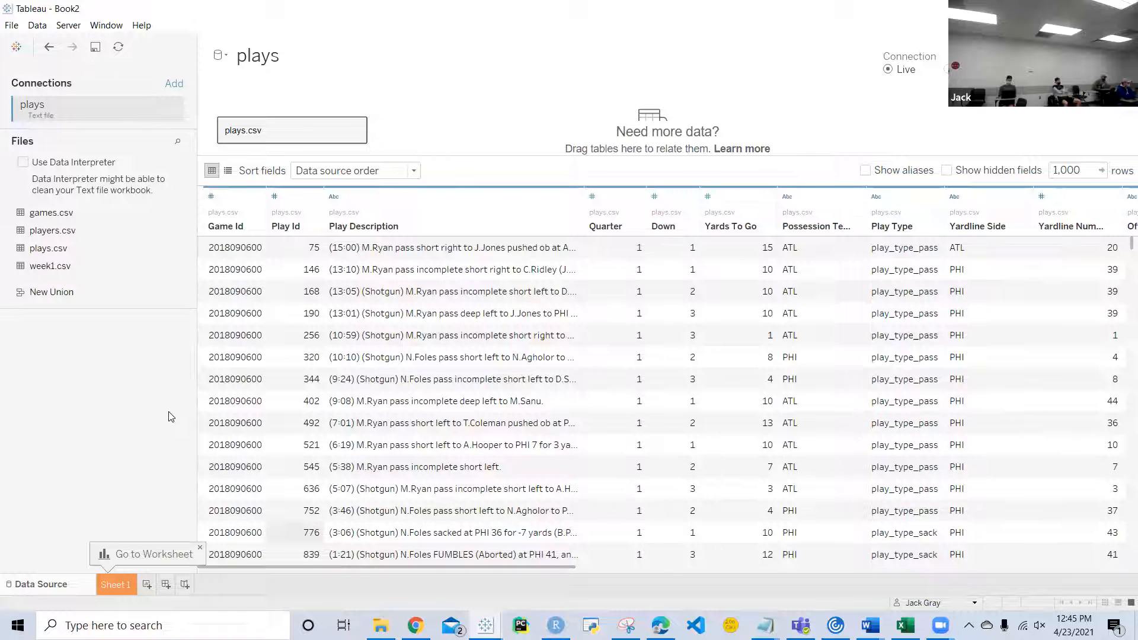
Step: Open Sheet 1 and look over the dimension and measure fields of the plays data
click(131, 584)
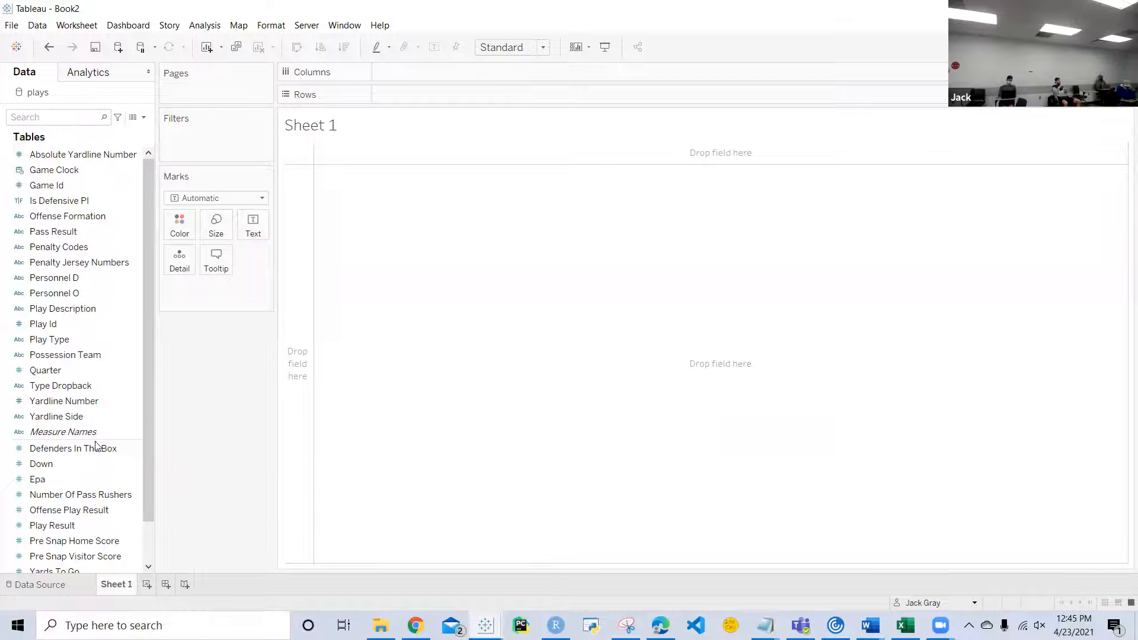
scroll(63, 445, down, 1)
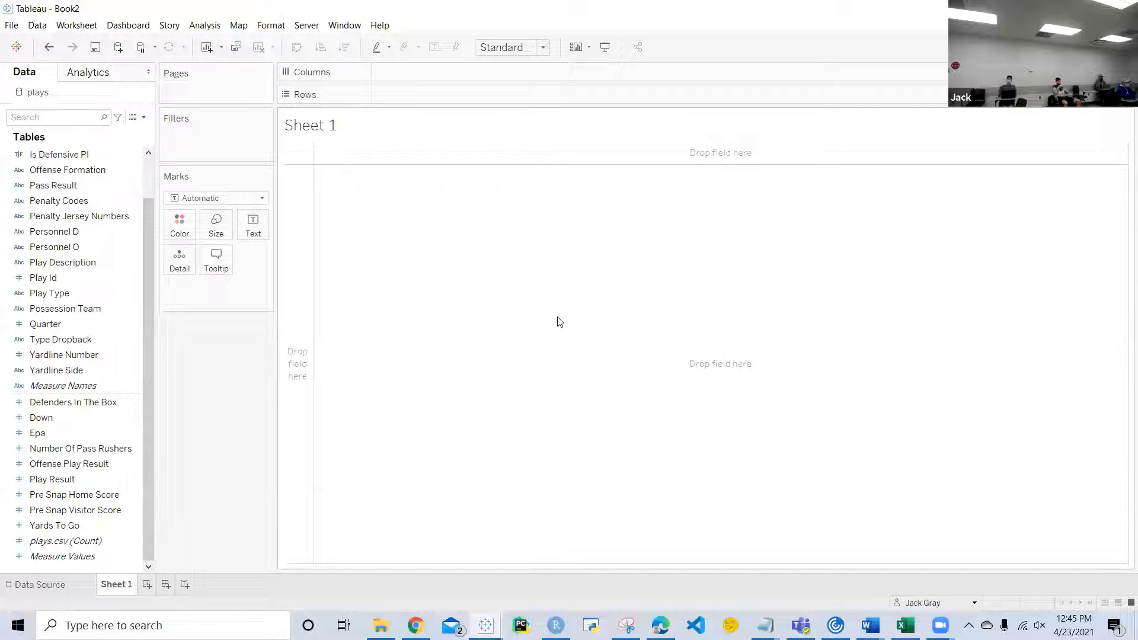
click(94, 436)
scroll(94, 437, up, 3)
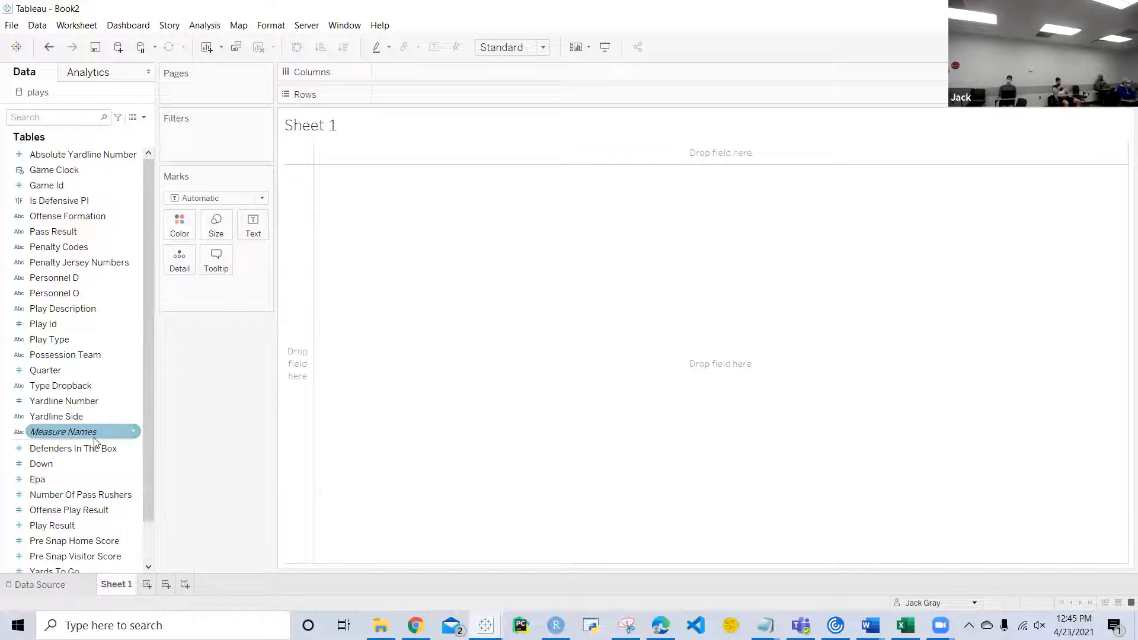
click(52, 194)
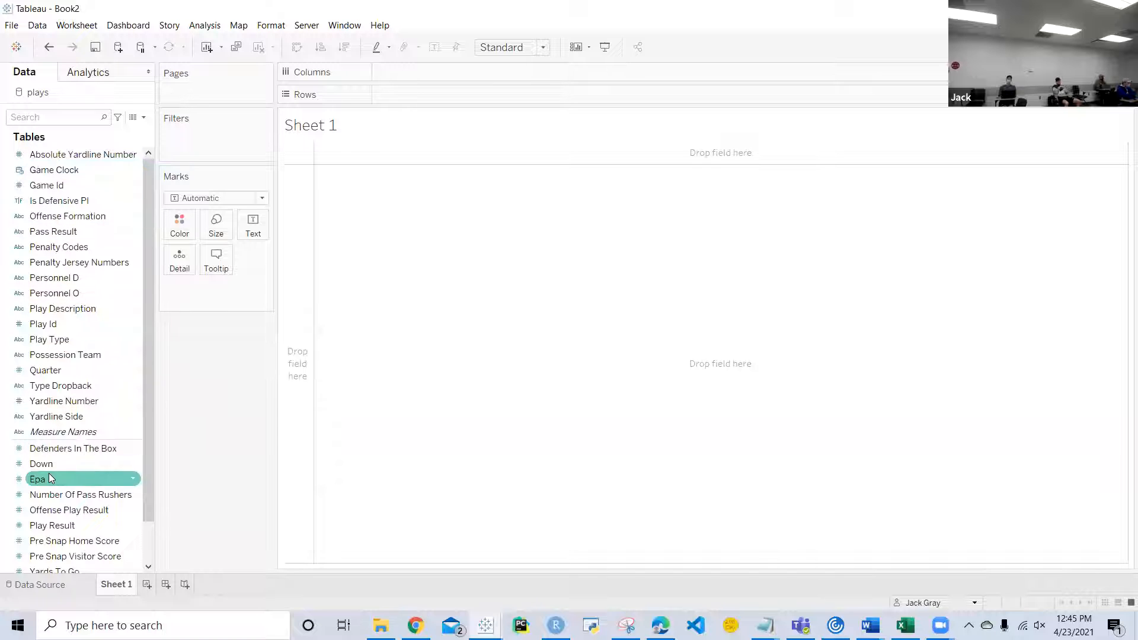
click(74, 356)
click(83, 432)
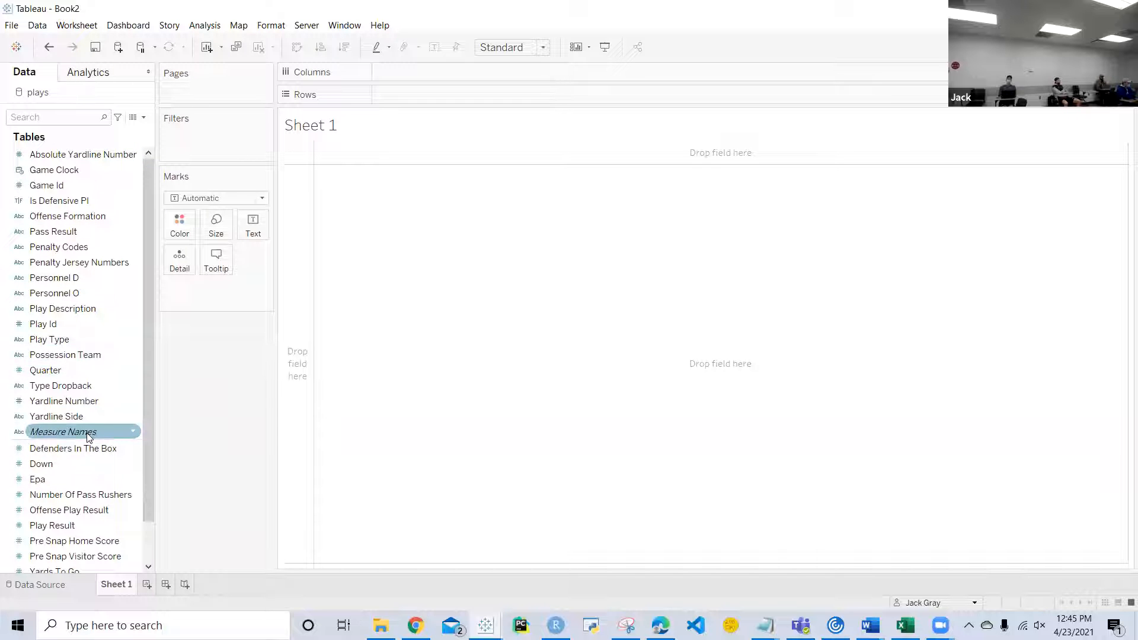
click(87, 441)
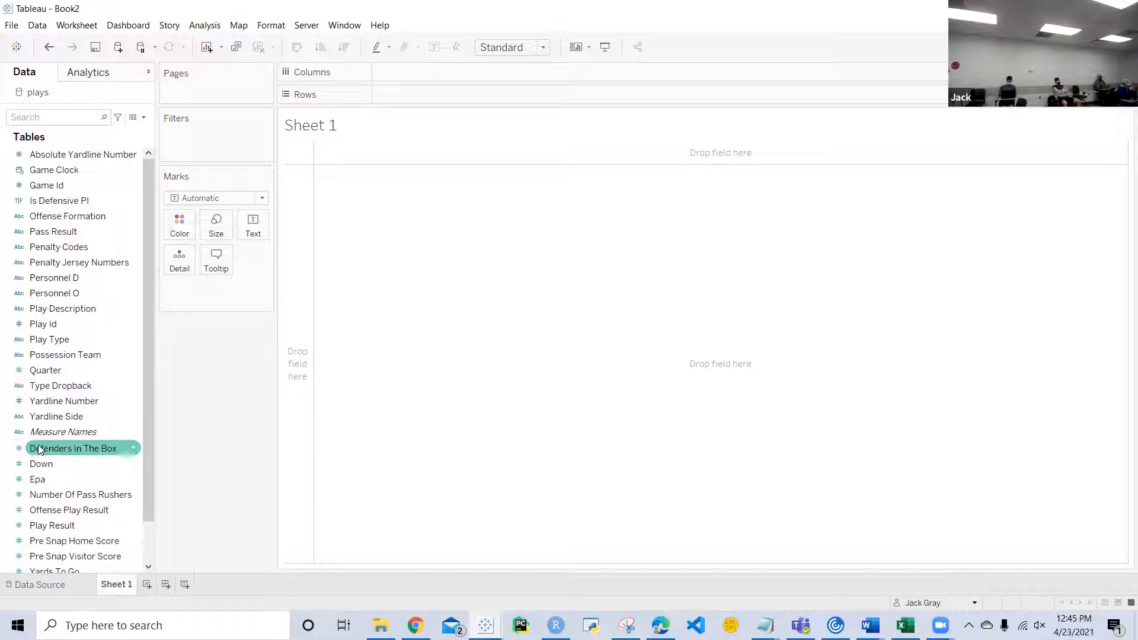
scroll(49, 508, down, 1)
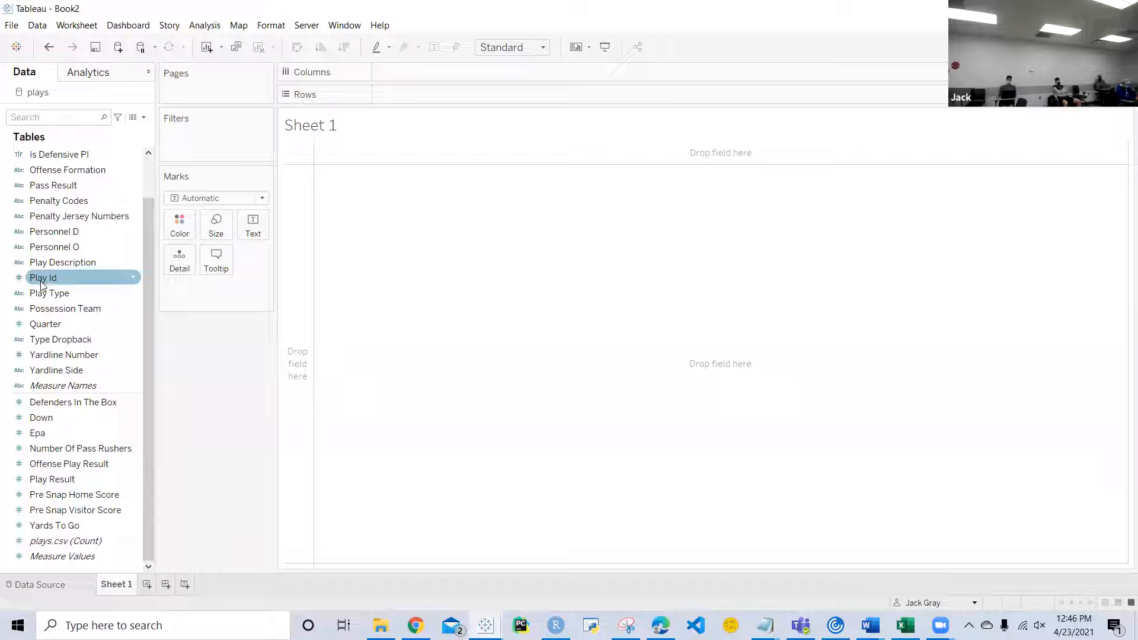
scroll(64, 279, up, 1)
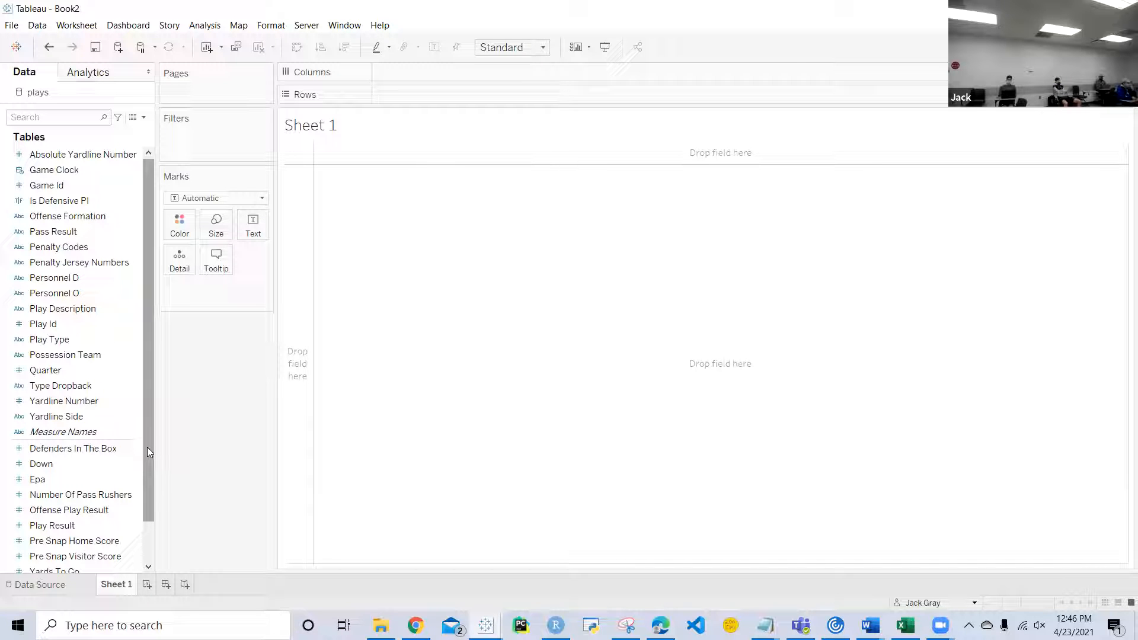
Step: Add Epa to Rows to preview it as a summed bar, and remove it from the sheet
click(87, 478)
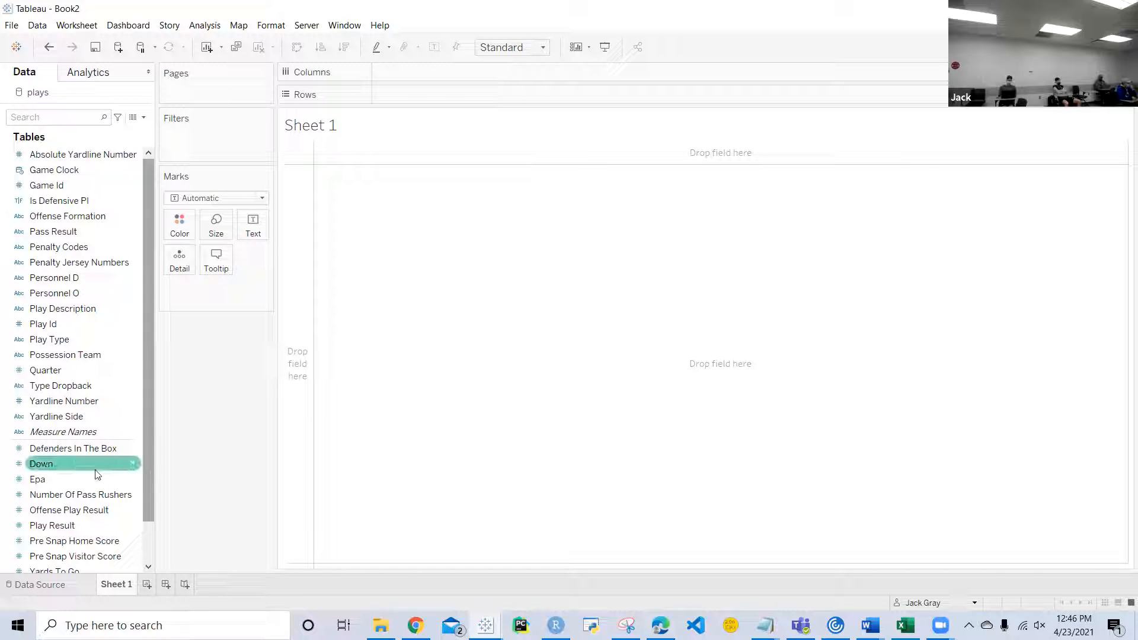
drag(88, 478, 468, 98)
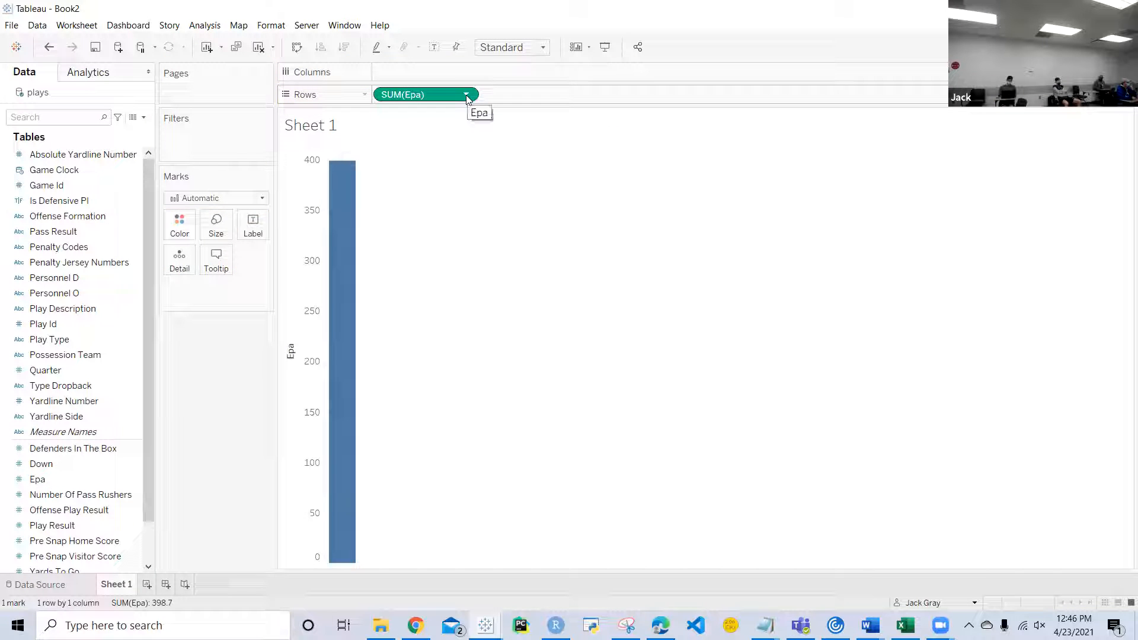
drag(440, 98, 175, 483)
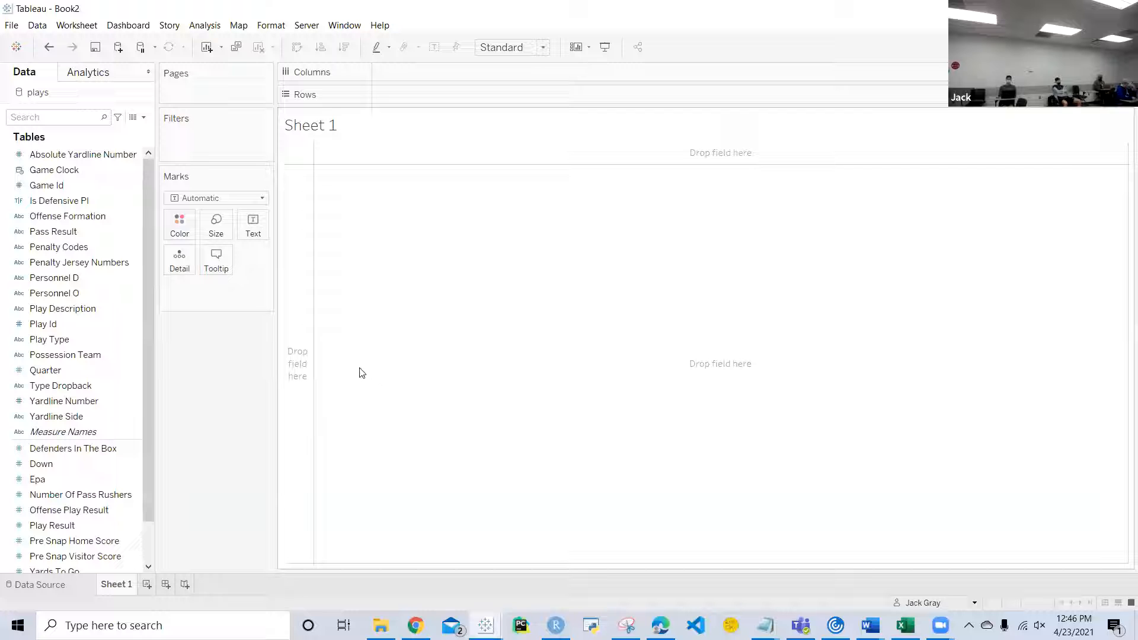
Step: Start a new calculated field in the plays data, move its editor to mid-sheet and look through the function list
click(136, 368)
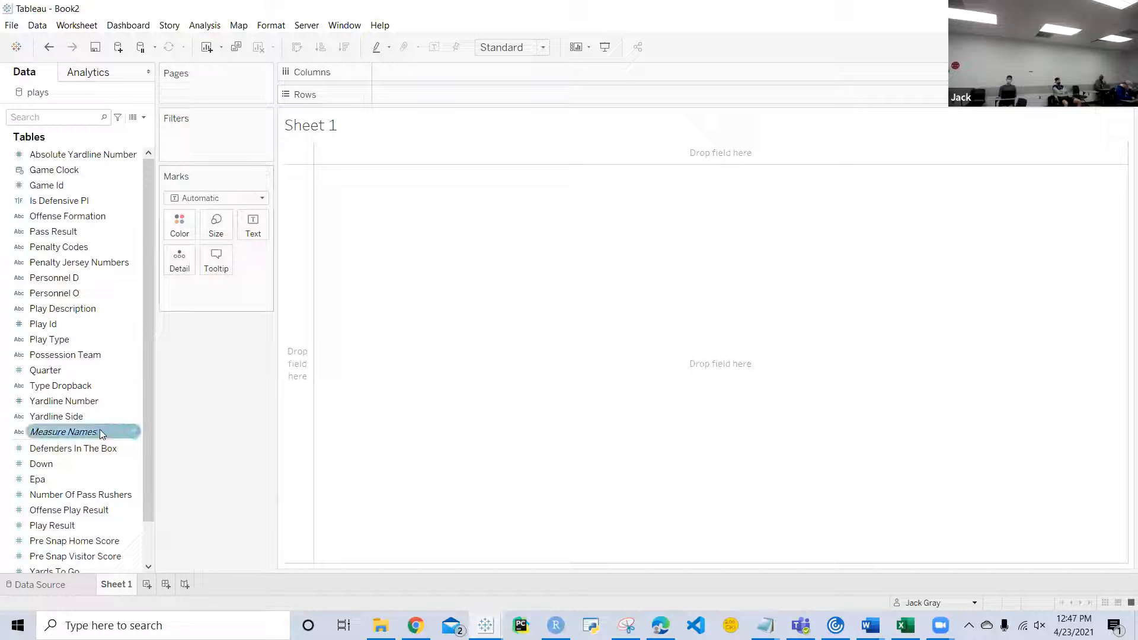
scroll(98, 412, down, 1)
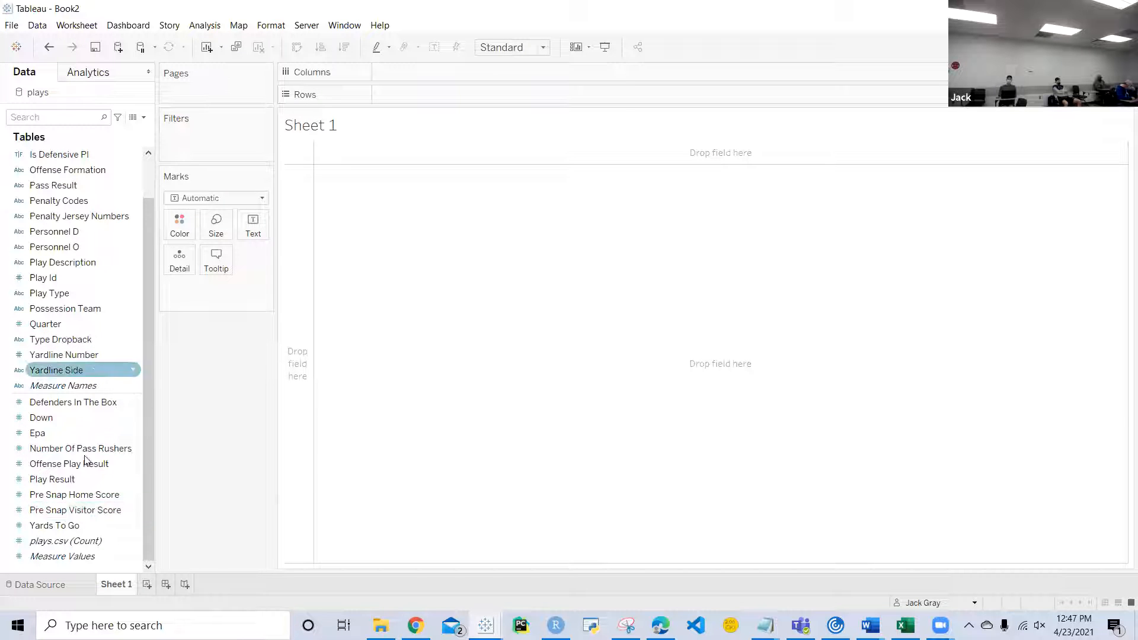
scroll(86, 516, up, 1)
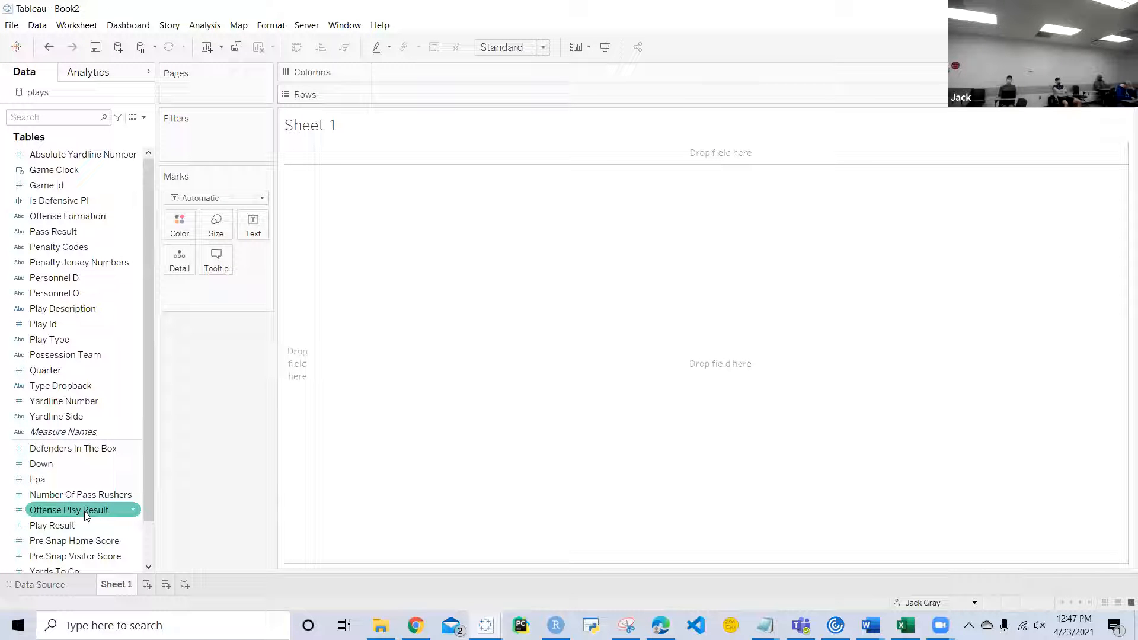
scroll(85, 443, down, 1)
scroll(85, 443, down, 1)
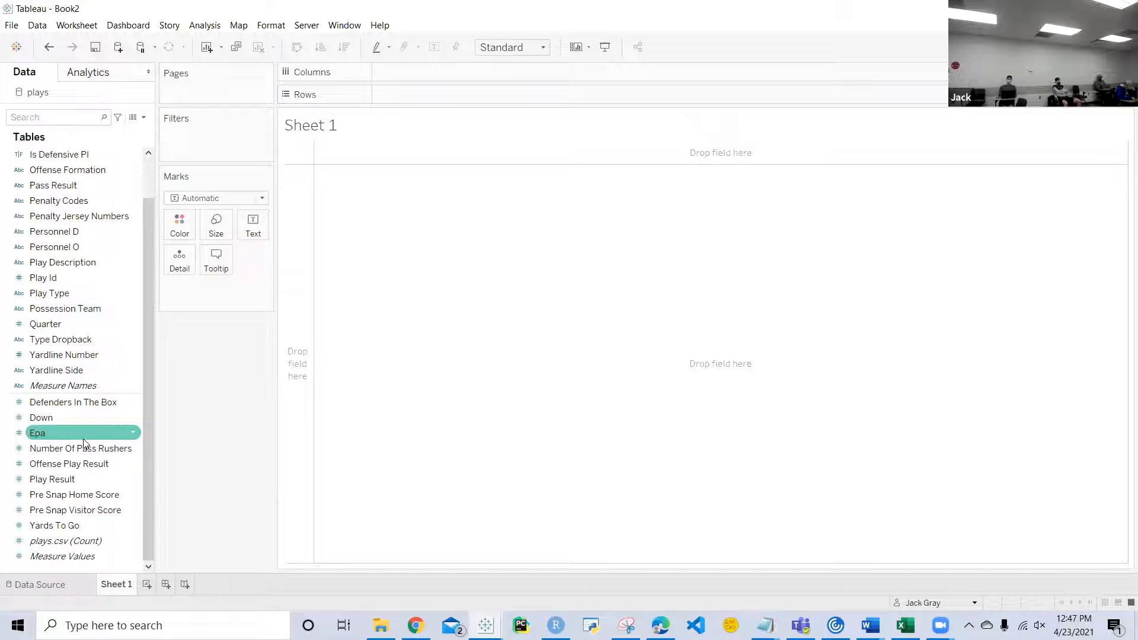
right_click(69, 568)
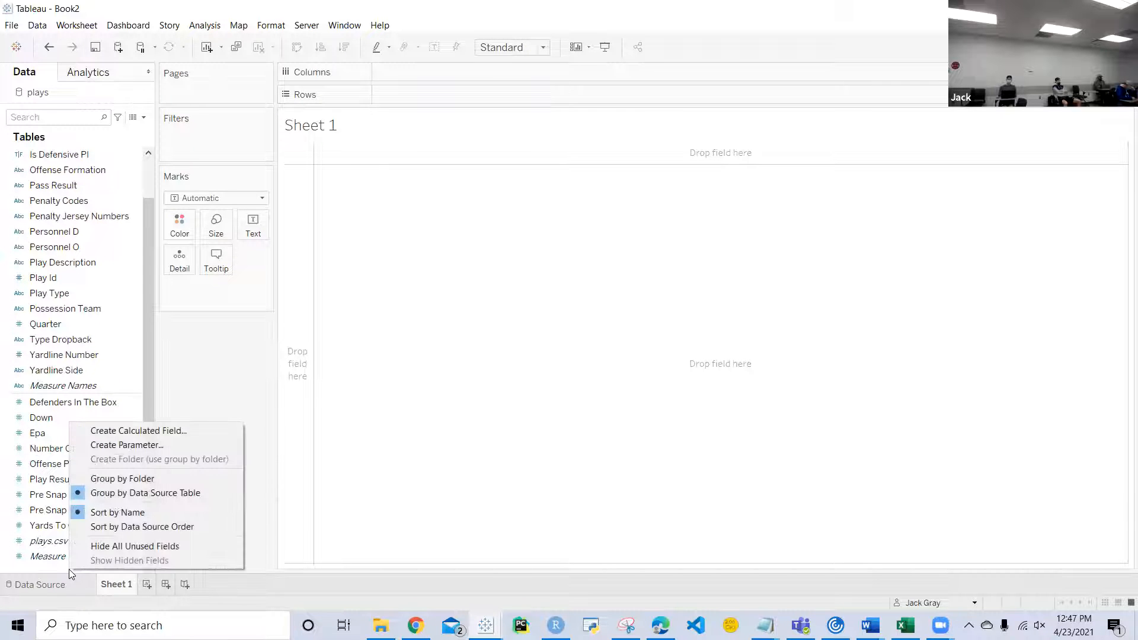
click(147, 432)
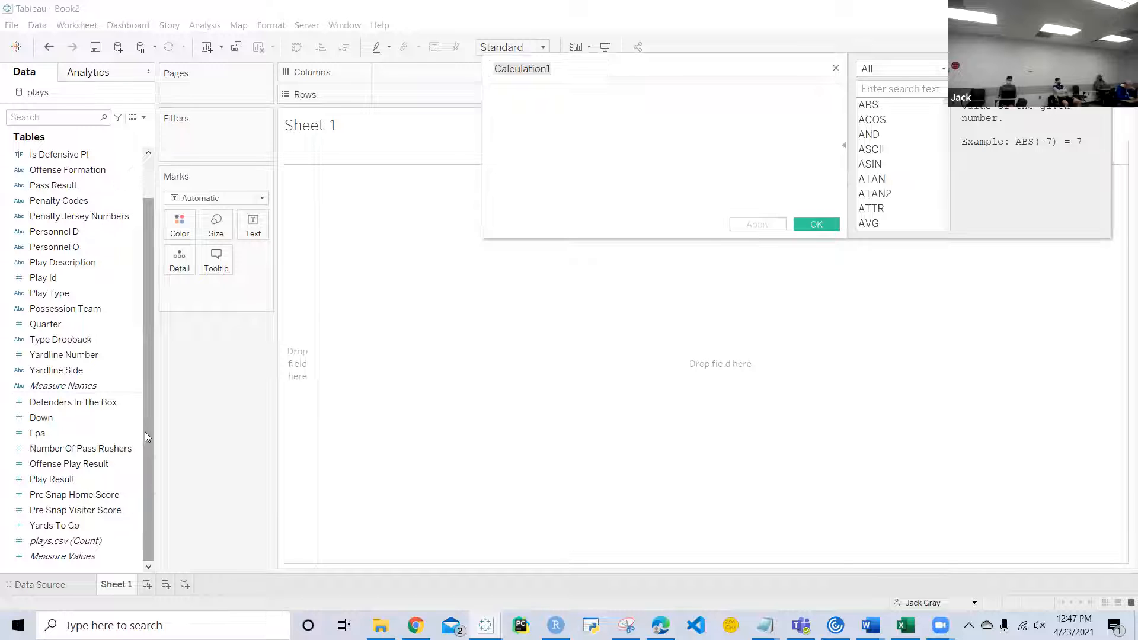
drag(642, 100, 672, 181)
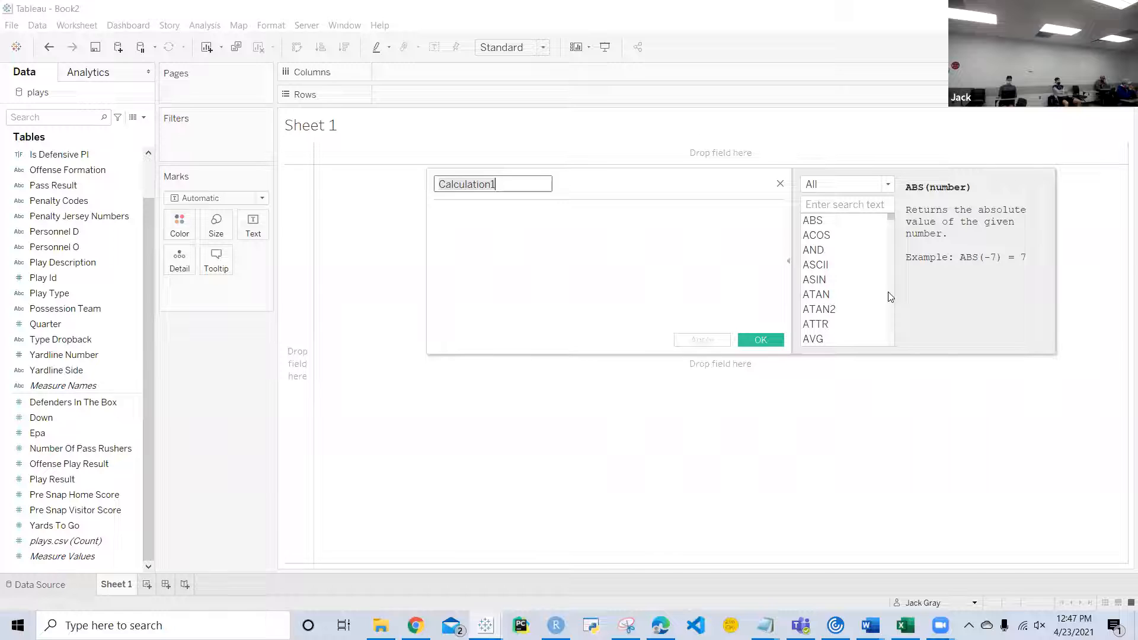
scroll(859, 286, down, 2)
scroll(862, 287, down, 4)
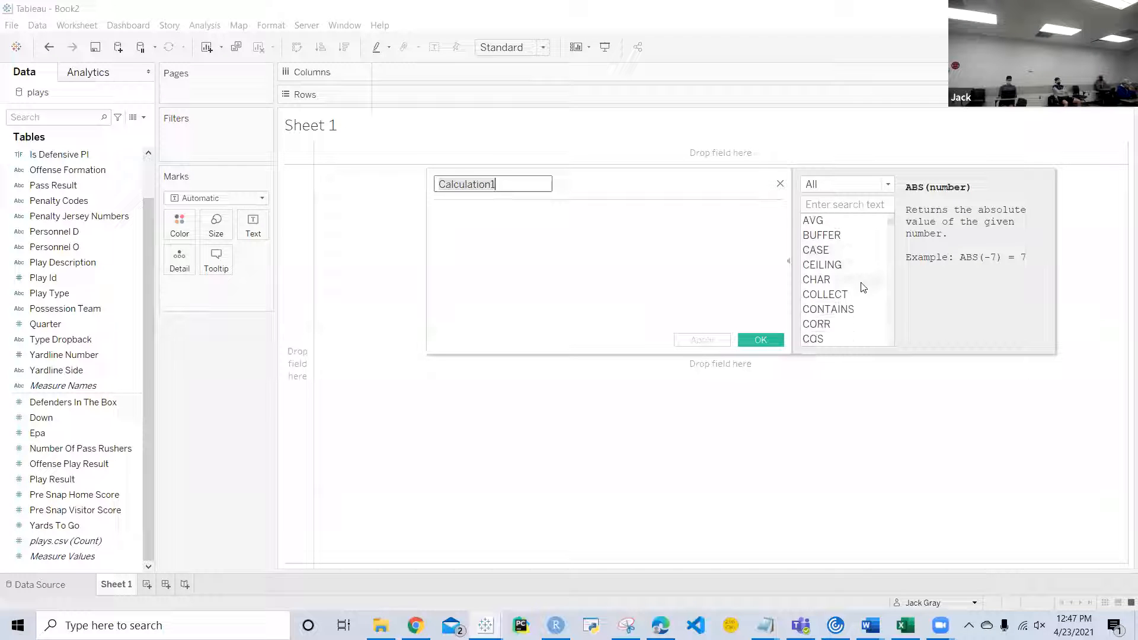
scroll(862, 286, down, 7)
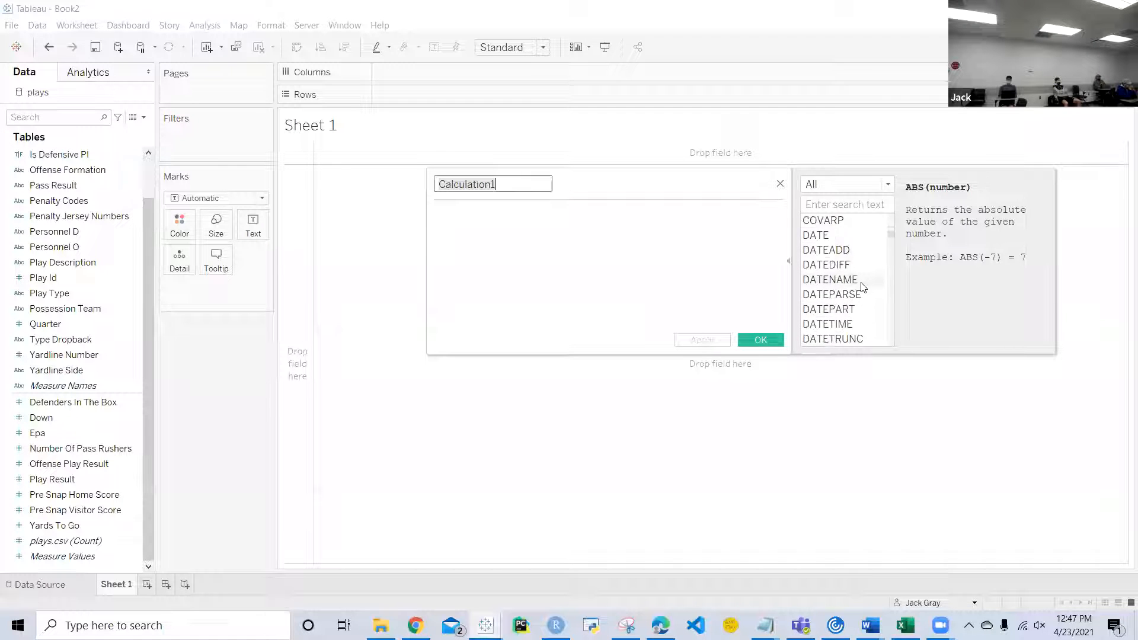
scroll(863, 286, down, 10)
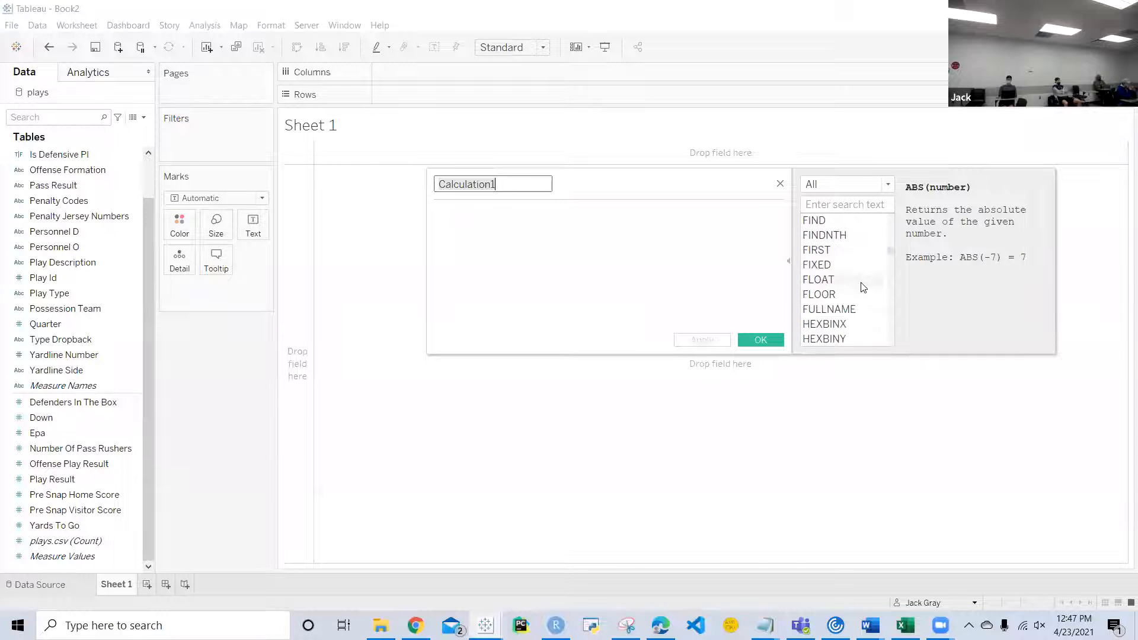
scroll(862, 287, down, 4)
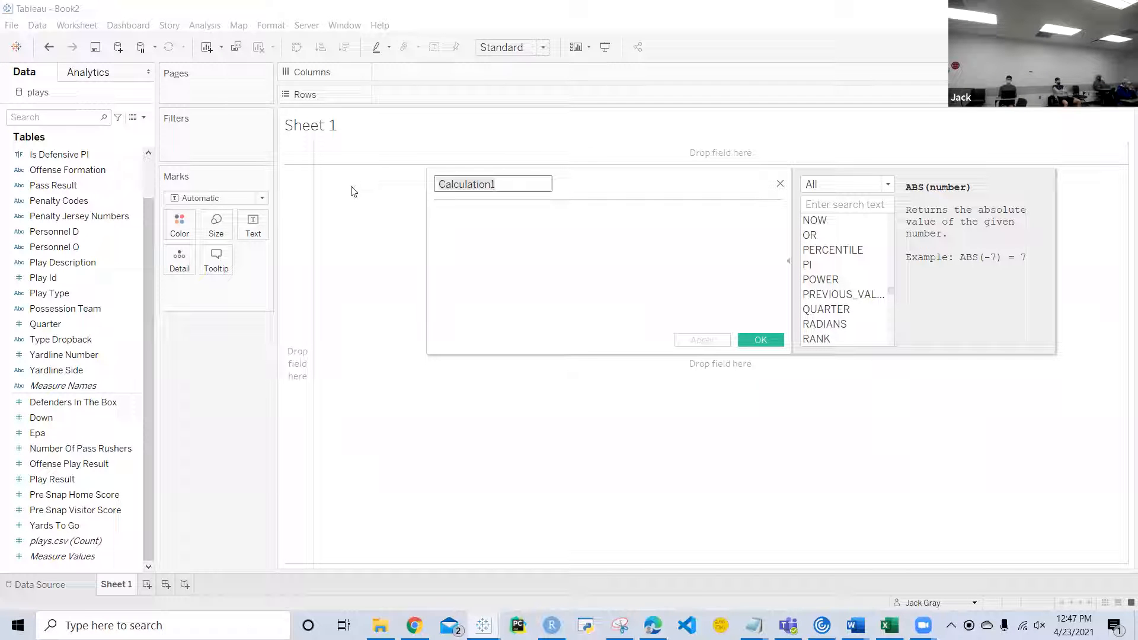
Step: Name the calculated field Number of Records, give it the formula 1, and save it
text(Number of Records)
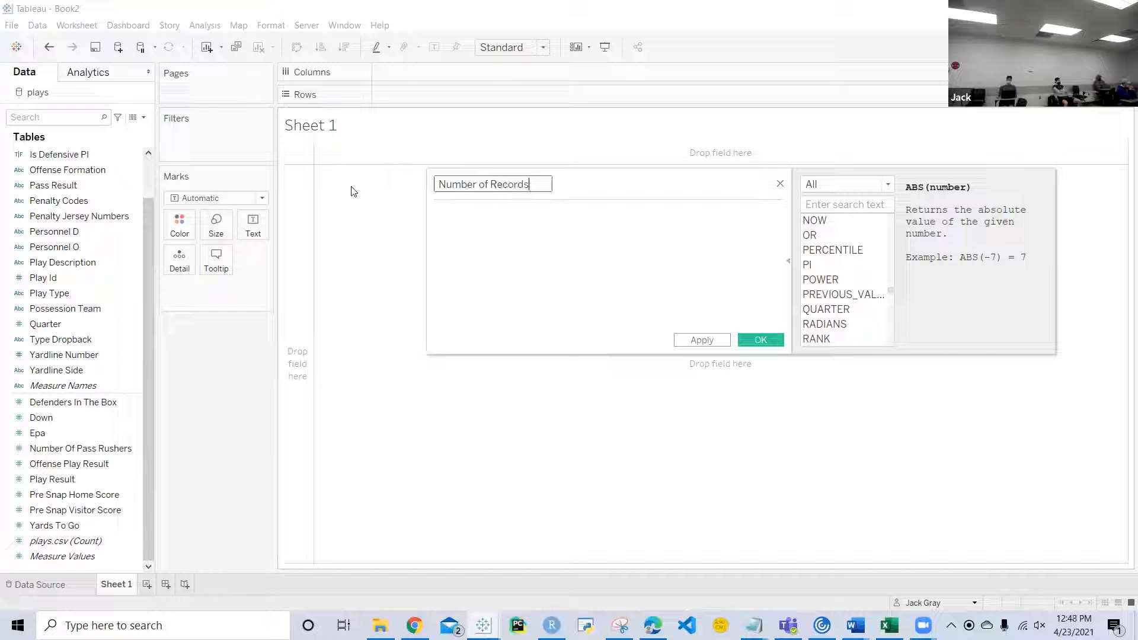
click(474, 221)
text(1)
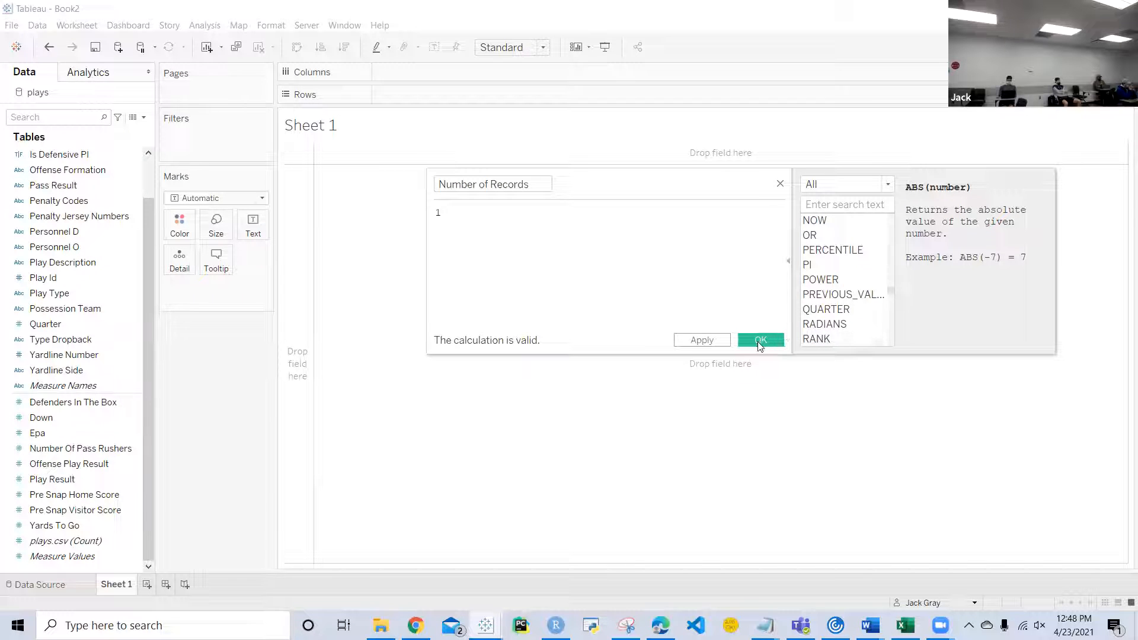
click(760, 341)
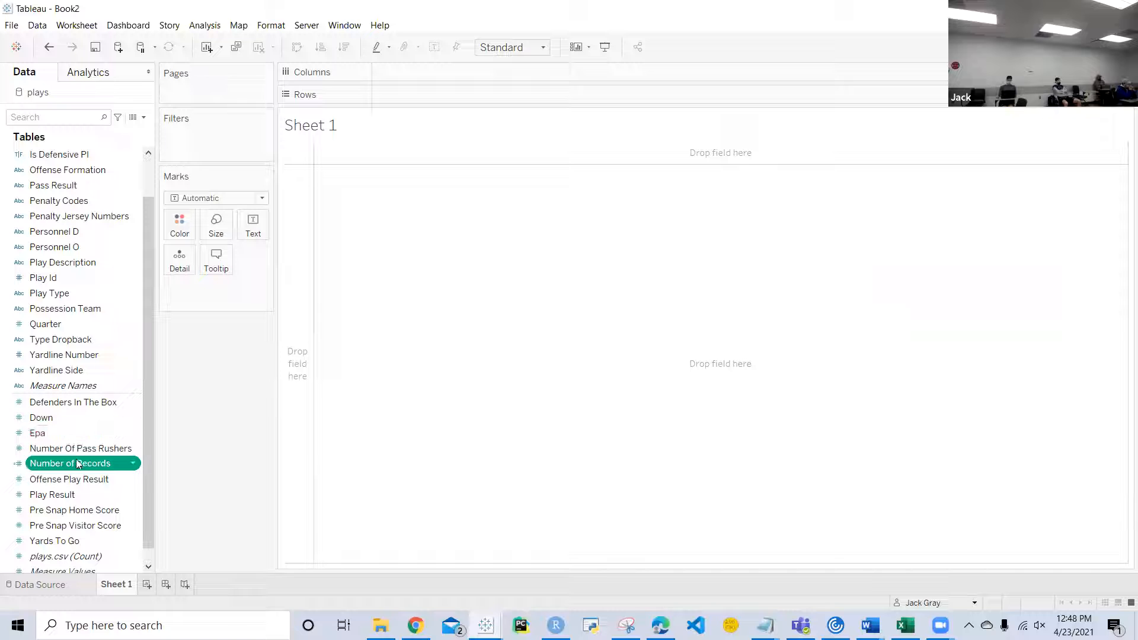
Step: Put Offense Play Result on Rows as a sum, and move it to Columns
scroll(93, 427, up, 1)
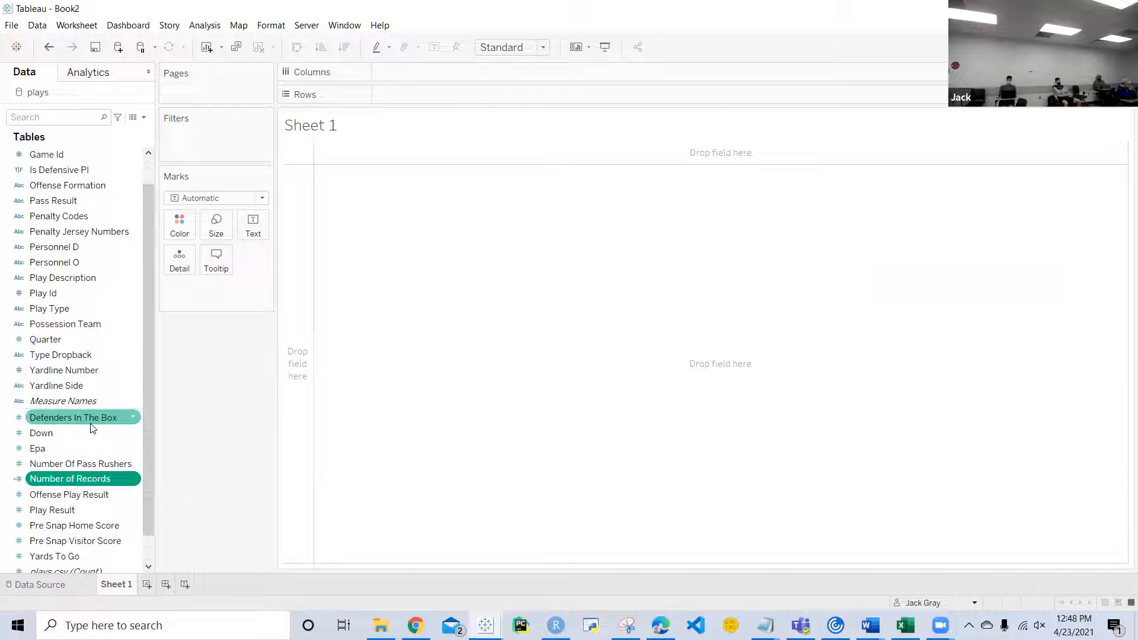
scroll(118, 451, up, 2)
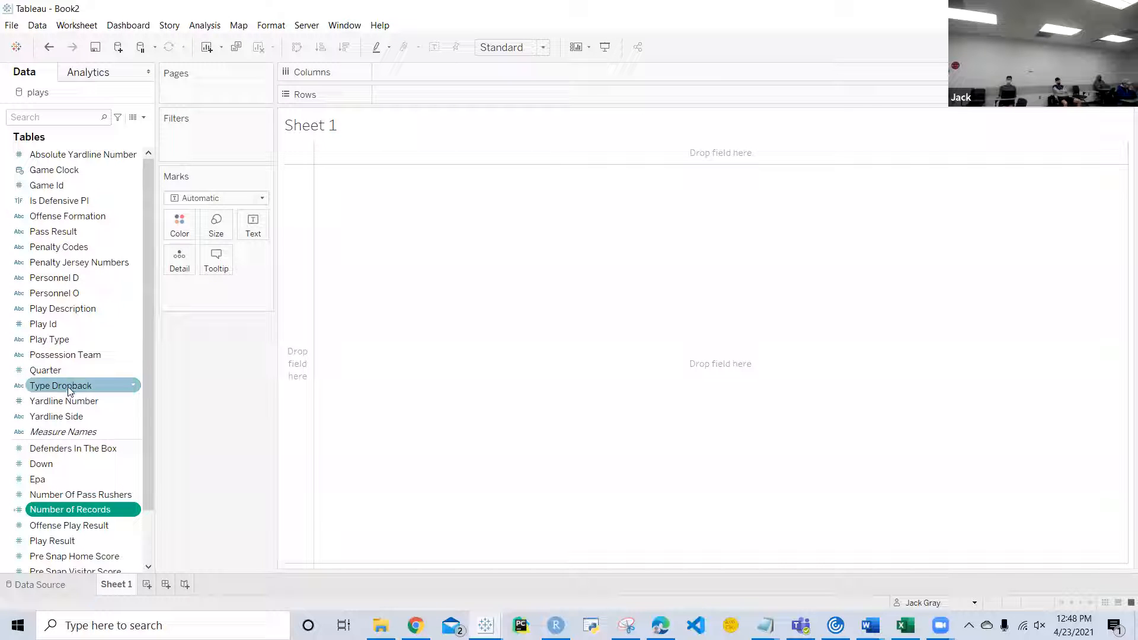
scroll(68, 411, down, 2)
drag(71, 494, 453, 94)
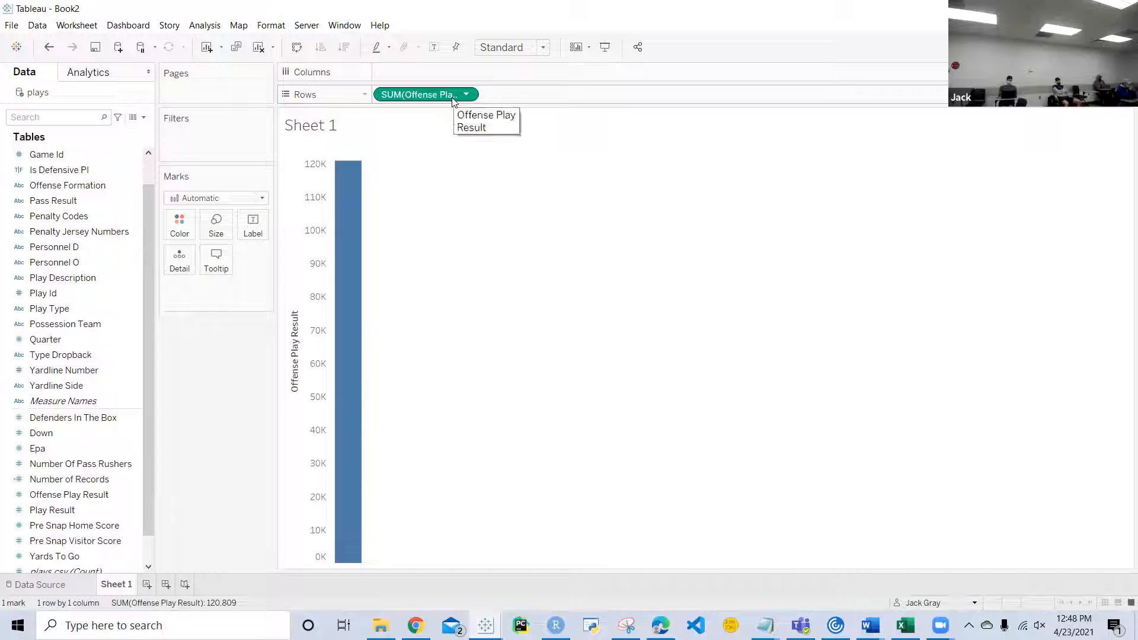
drag(446, 97, 450, 78)
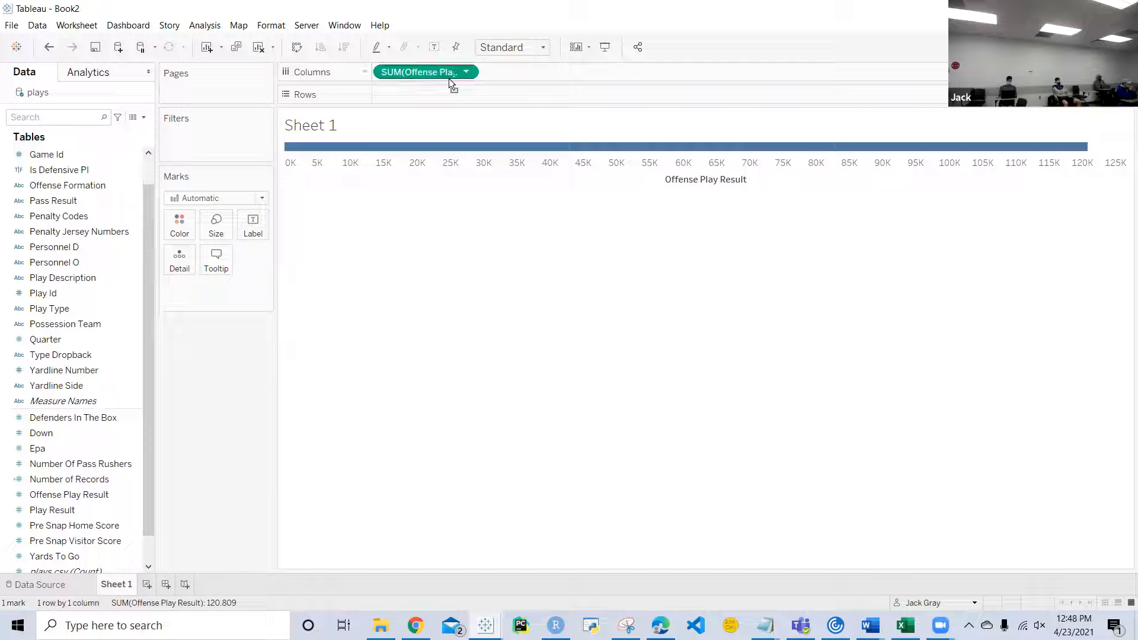
right_click(449, 78)
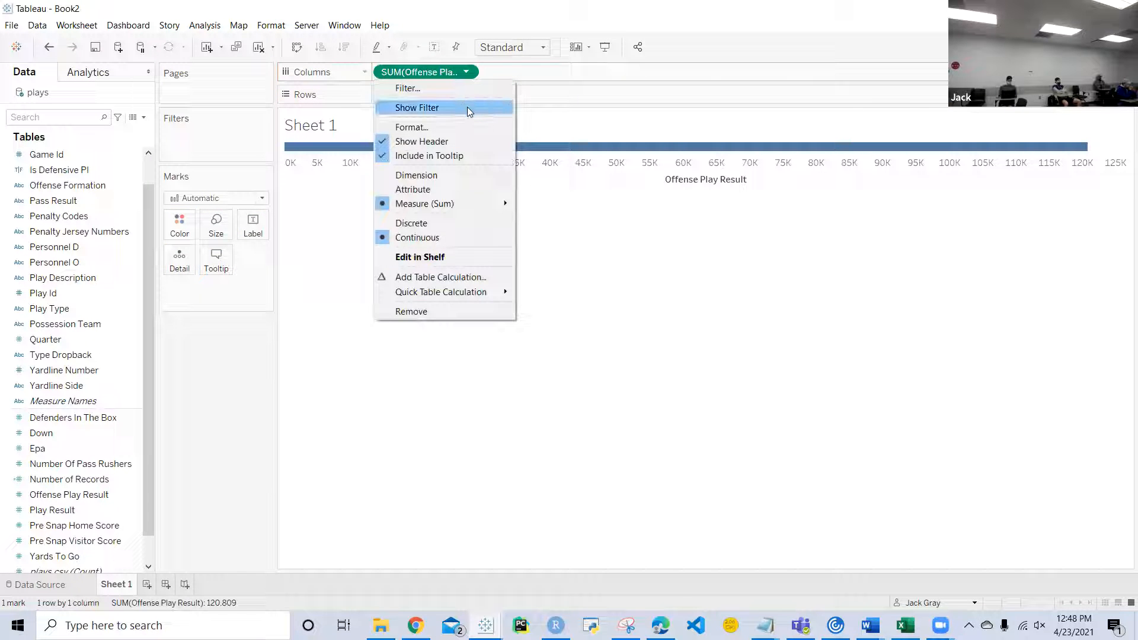
click(231, 427)
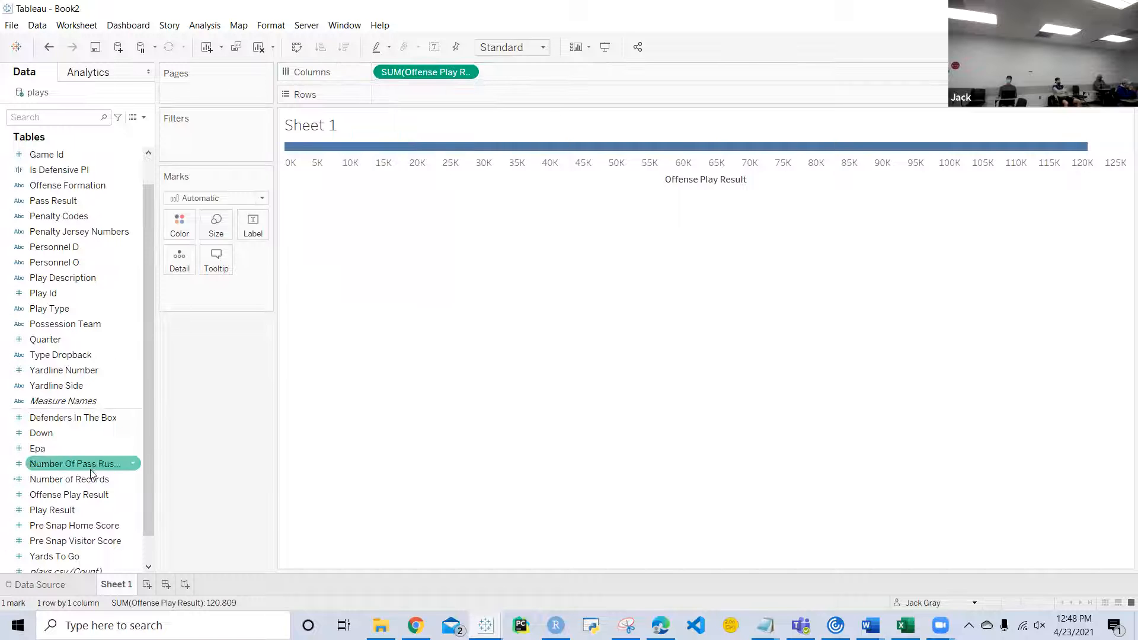
Step: Put the sum of Number of Records on Rows, and make Offense Play Result on Columns a dimension
drag(106, 479, 454, 93)
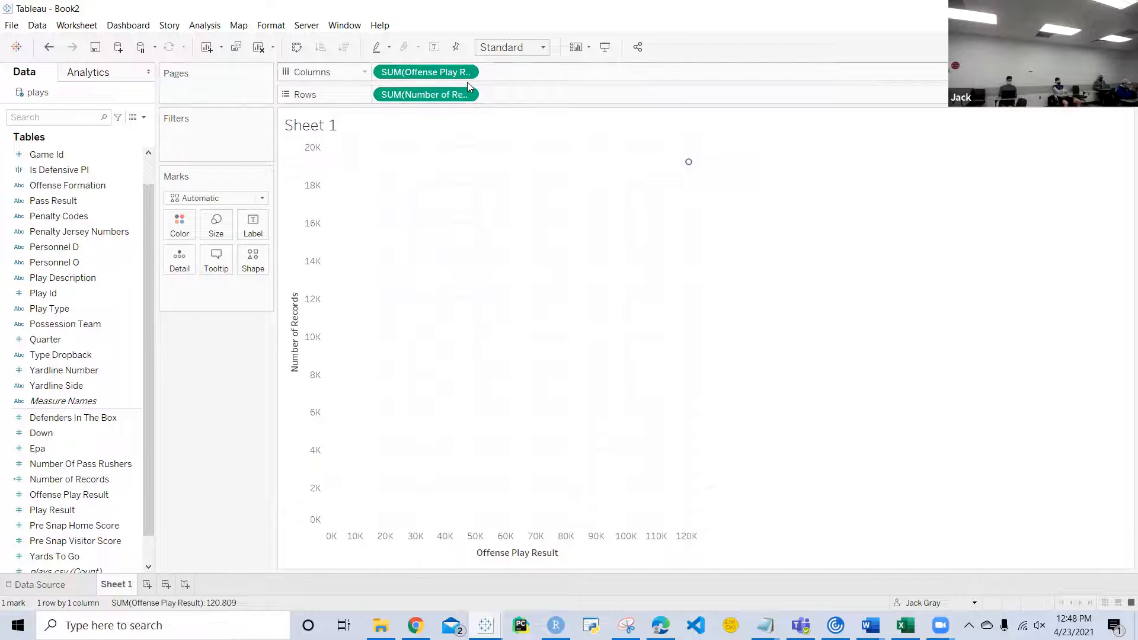
click(467, 73)
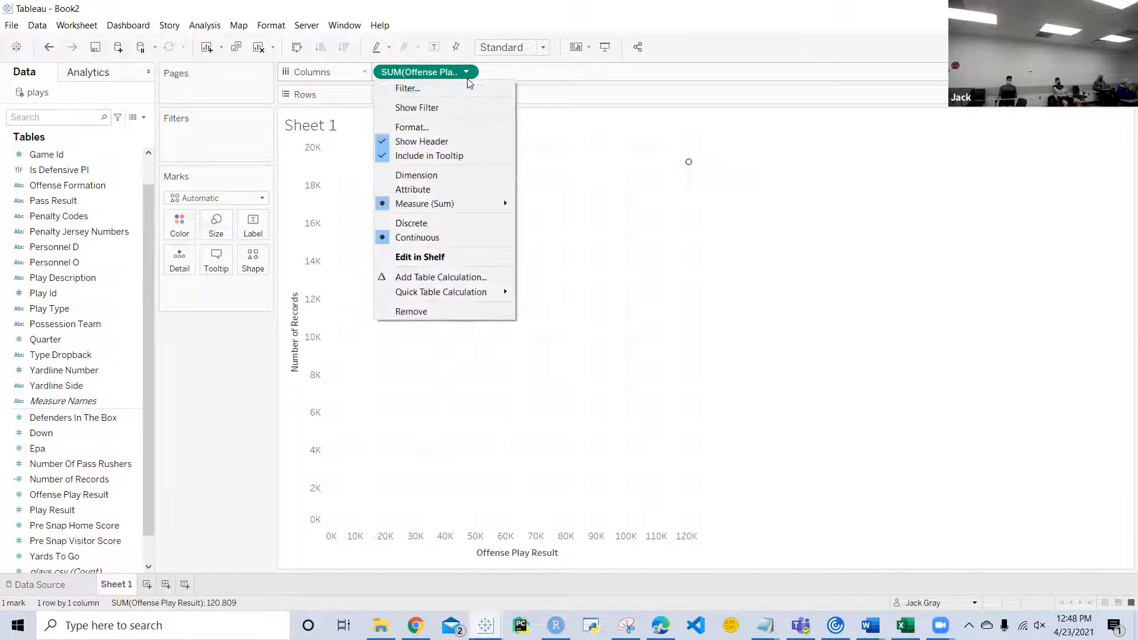
click(432, 224)
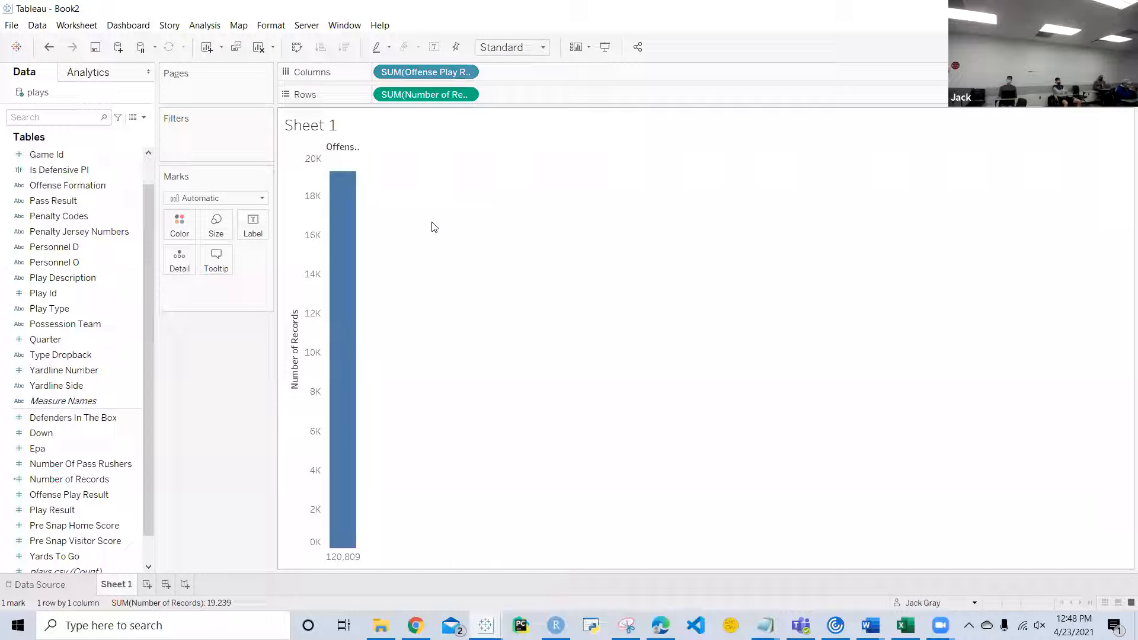
click(466, 73)
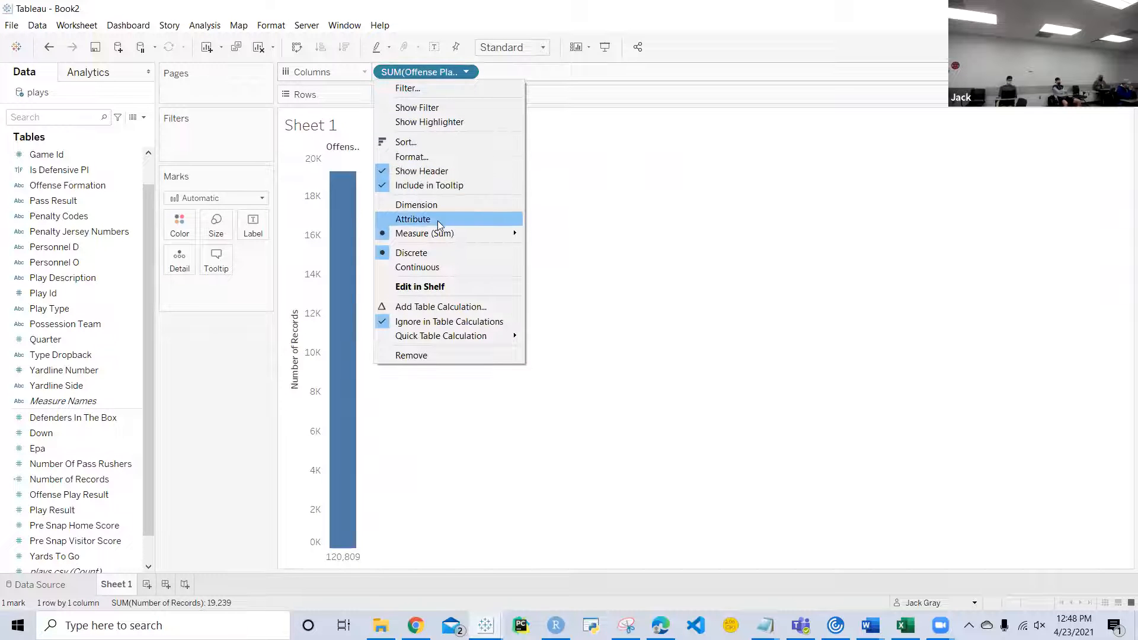
mouse_move(437, 232)
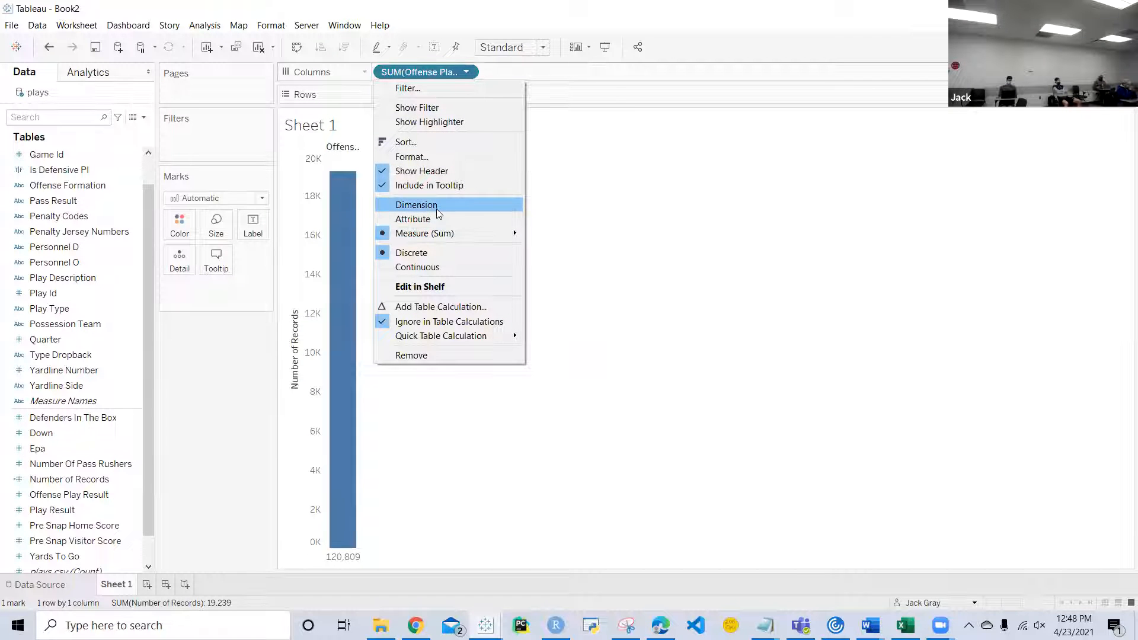
click(436, 206)
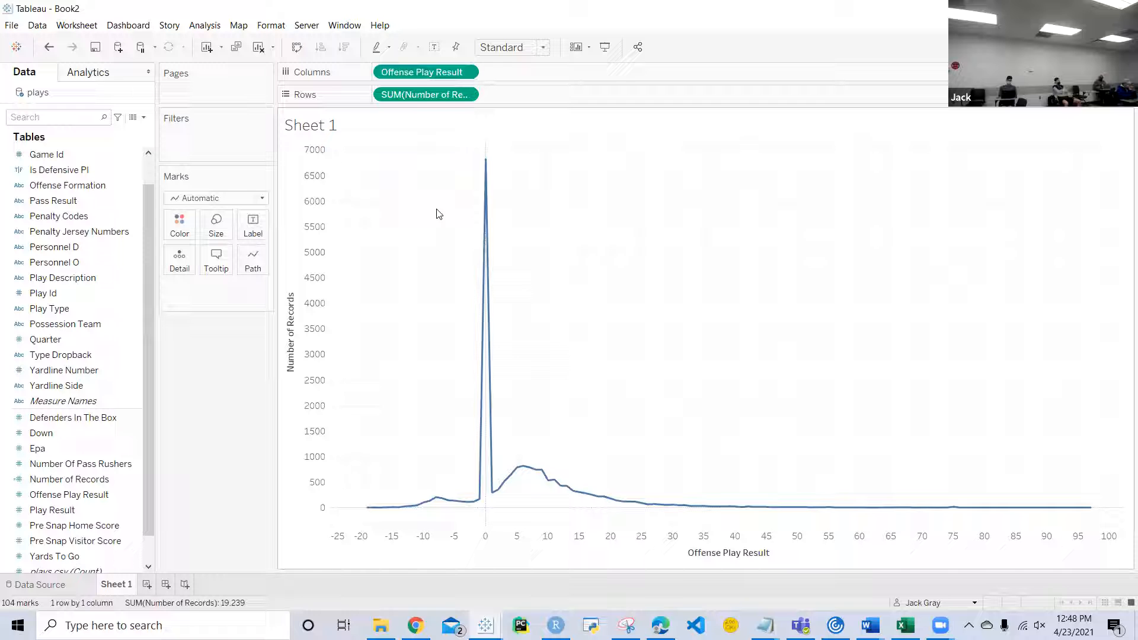
Step: Show the Offense Play Result distribution as bars and inspect individual bars
click(259, 198)
click(213, 229)
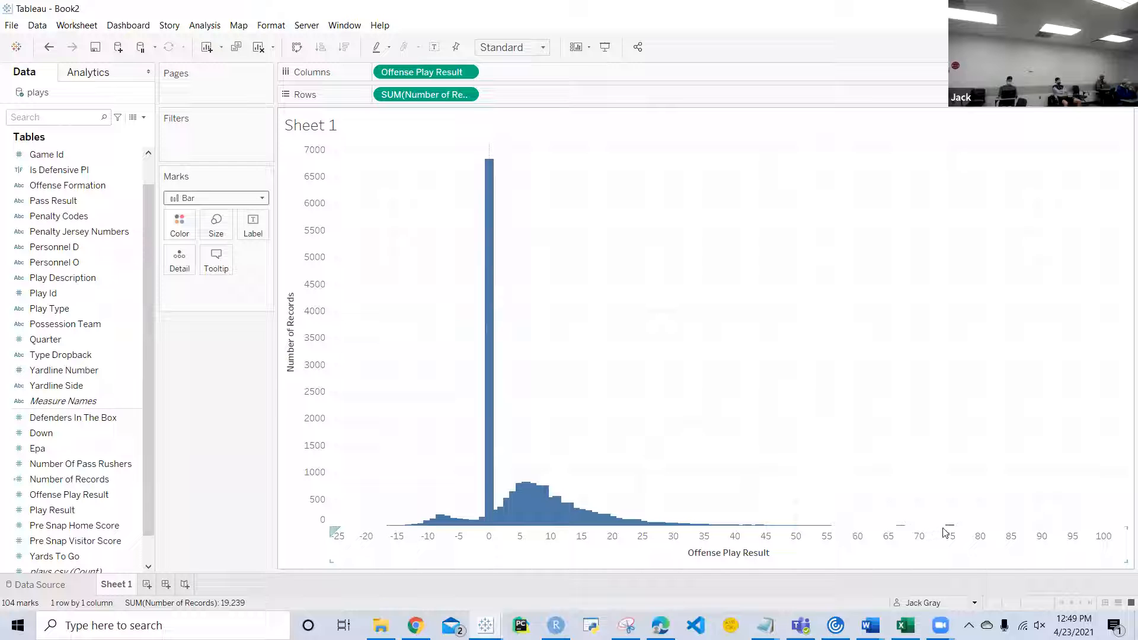
mouse_move(948, 524)
mouse_move(591, 514)
Step: Change the mark type to Circle and enlarge the marks to slightly under the middle of the size range
click(264, 199)
click(203, 293)
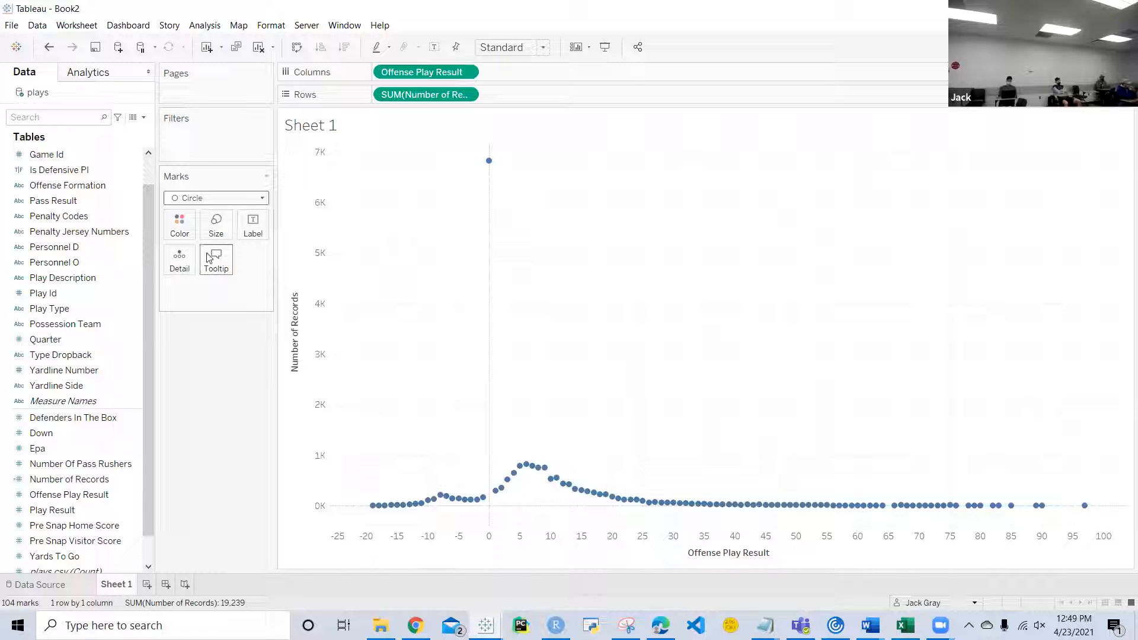
click(216, 224)
drag(237, 259, 258, 265)
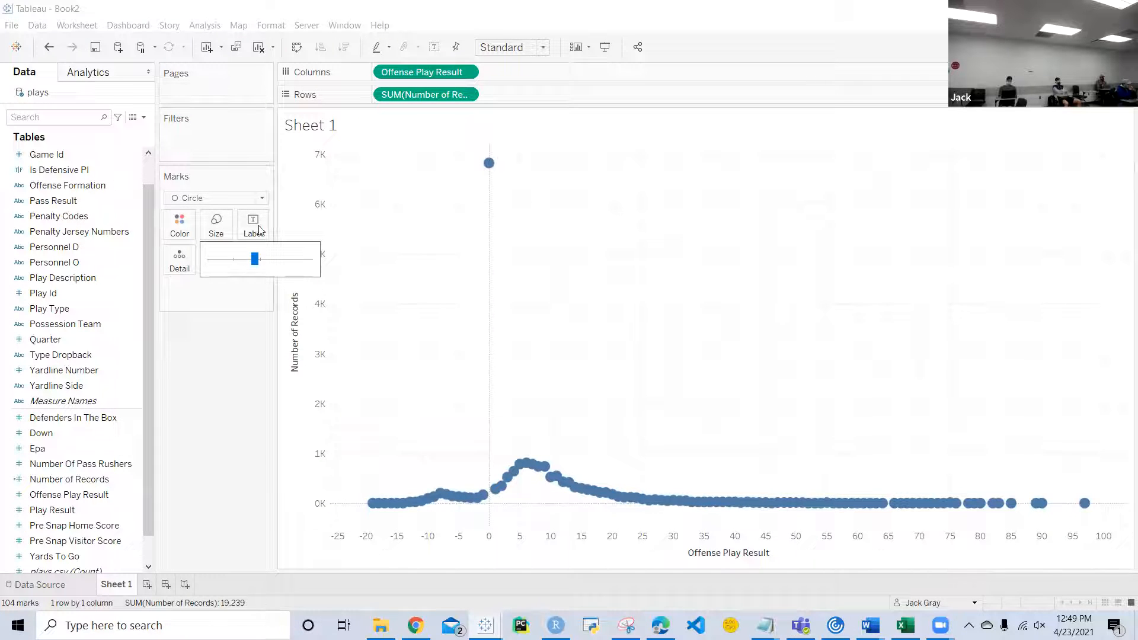
Step: Change the mark type to Area and inspect the peak at an Offense Play Result of 0
click(262, 198)
click(201, 259)
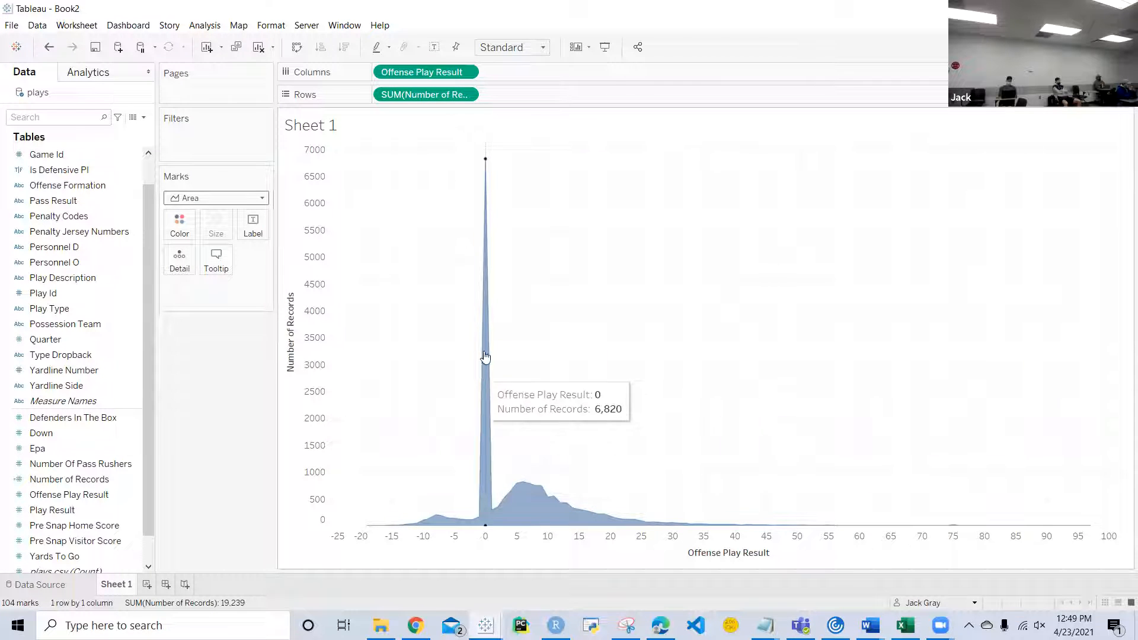
mouse_move(492, 332)
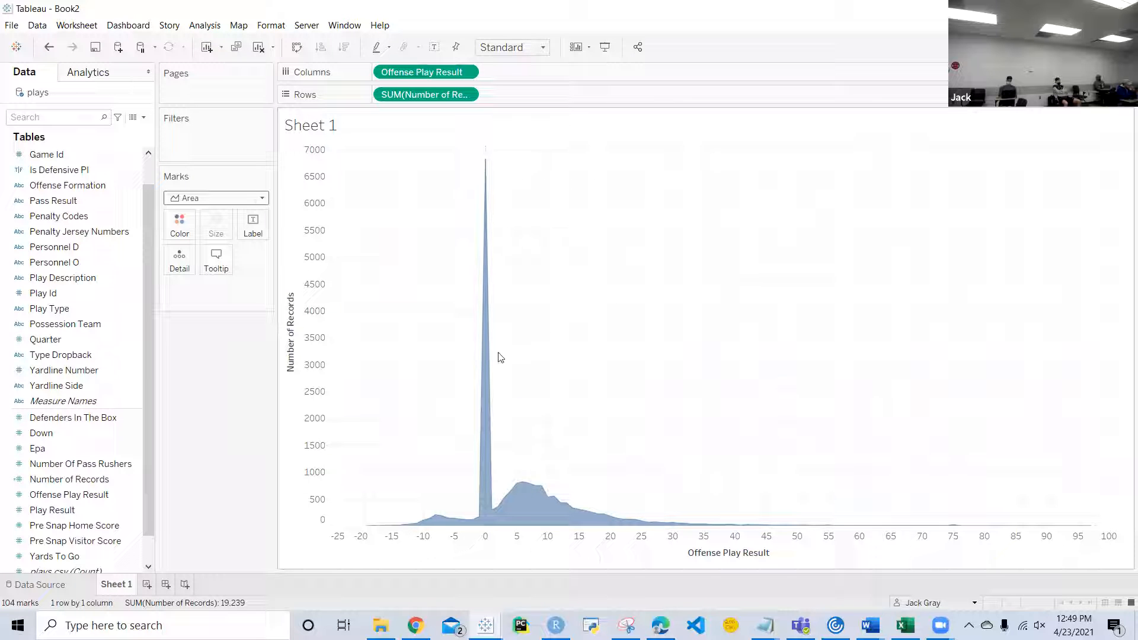
Step: Filter the chart by Pass Result, keeping only the value C
scroll(103, 346, up, 1)
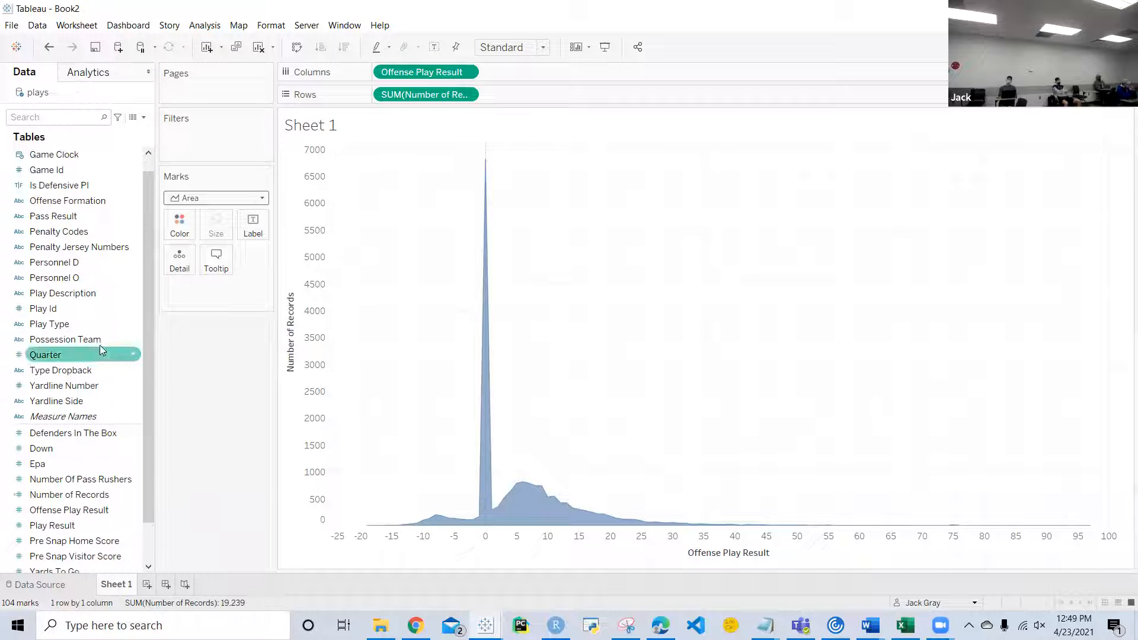
drag(54, 215, 226, 148)
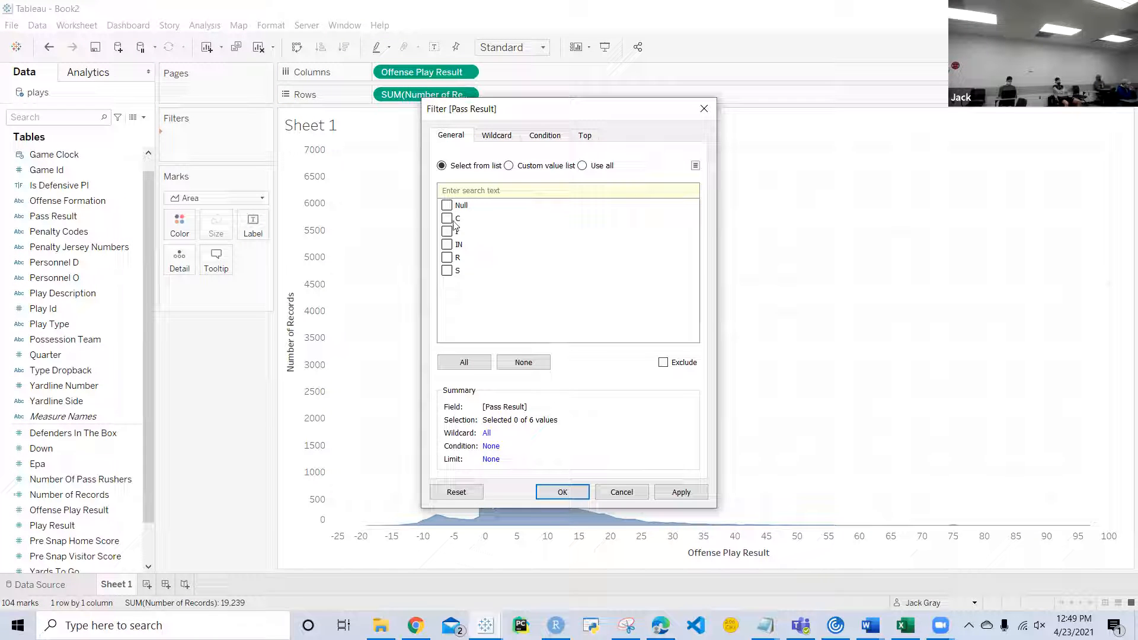
click(561, 492)
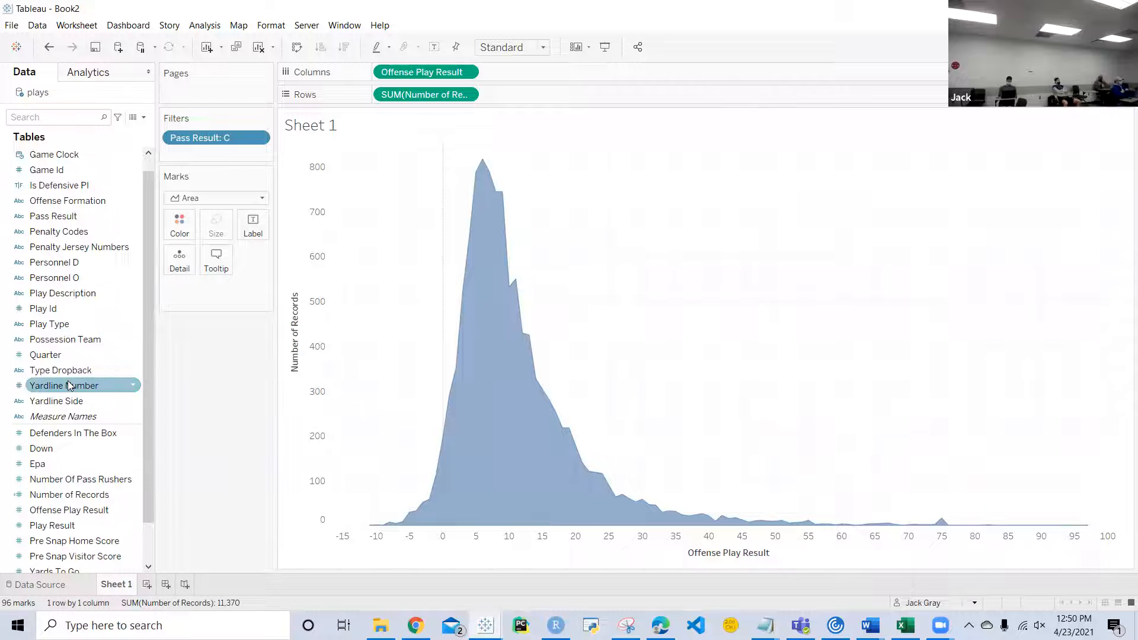
right_click(131, 355)
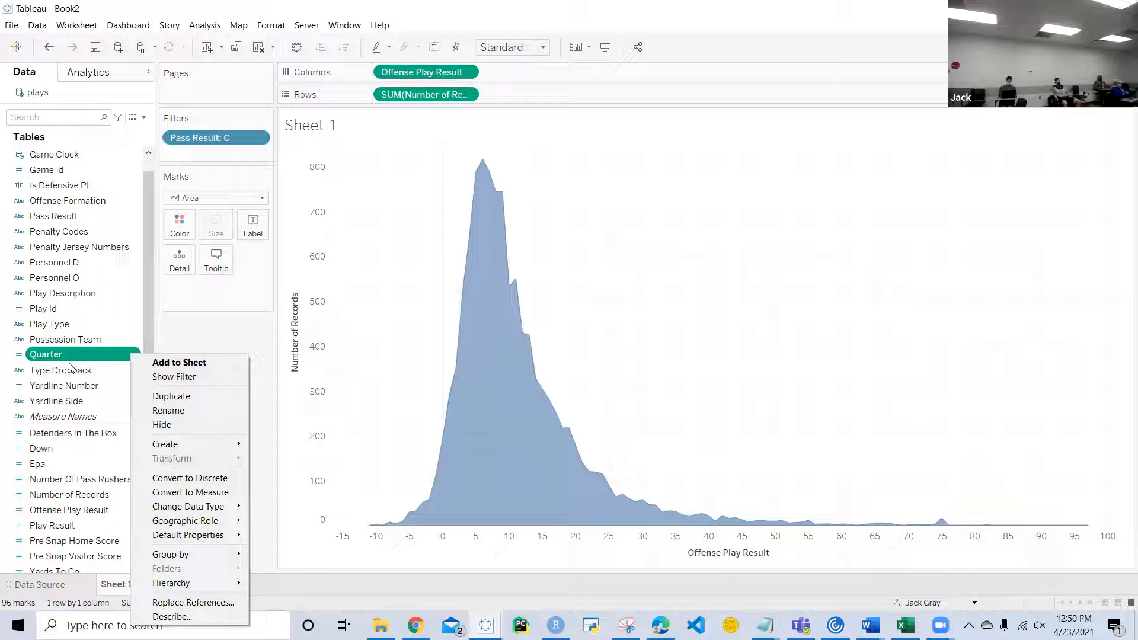
click(168, 411)
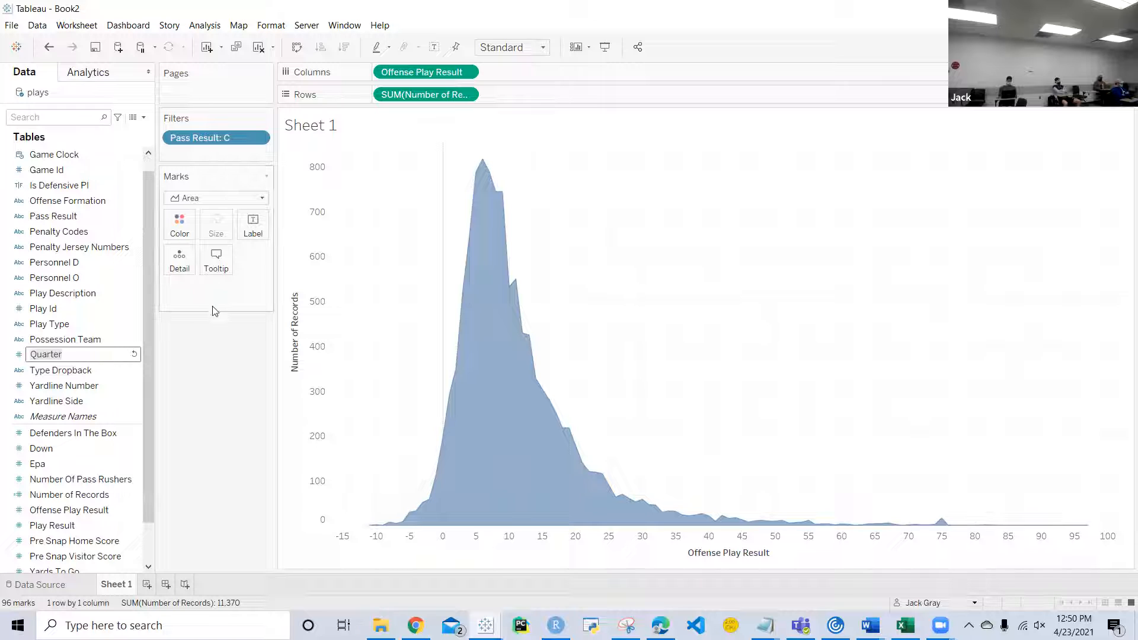
key(Return)
Step: Filter the chart to Quarter values from 2 to 3, and remove the Quarter filter again
drag(89, 354, 213, 152)
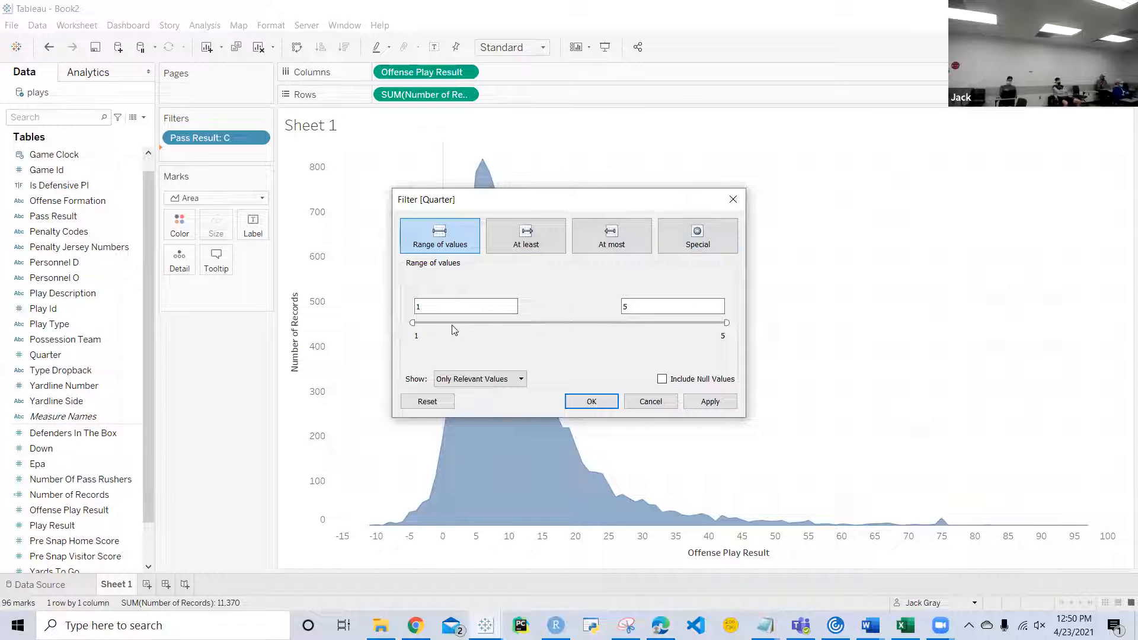
double_click(432, 307)
text(2)
double_click(647, 308)
text(3)
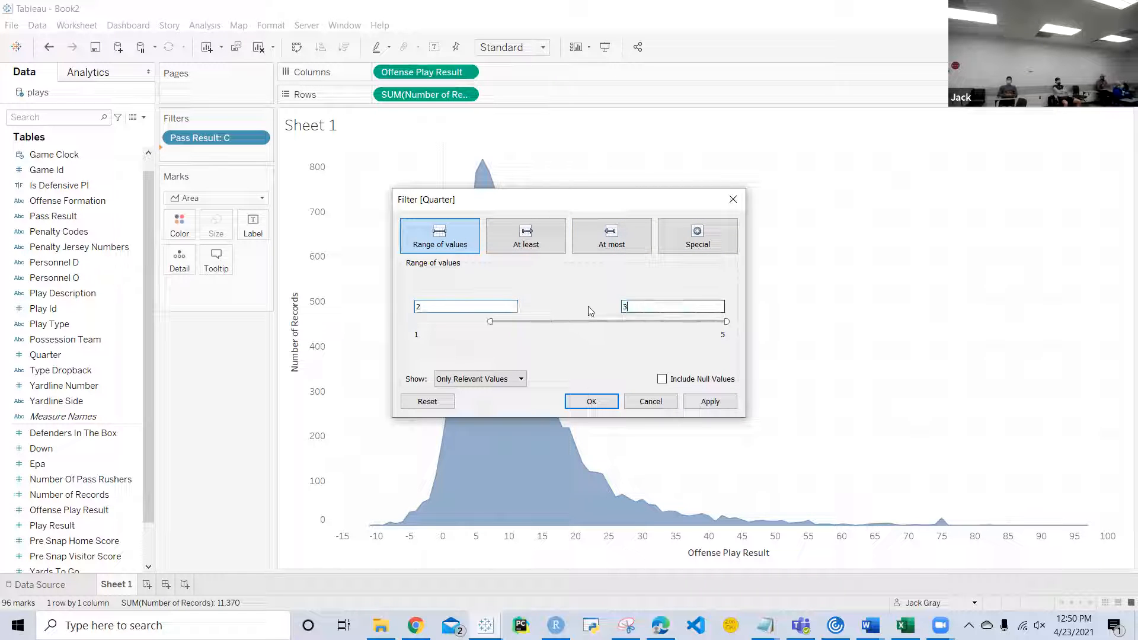
click(699, 403)
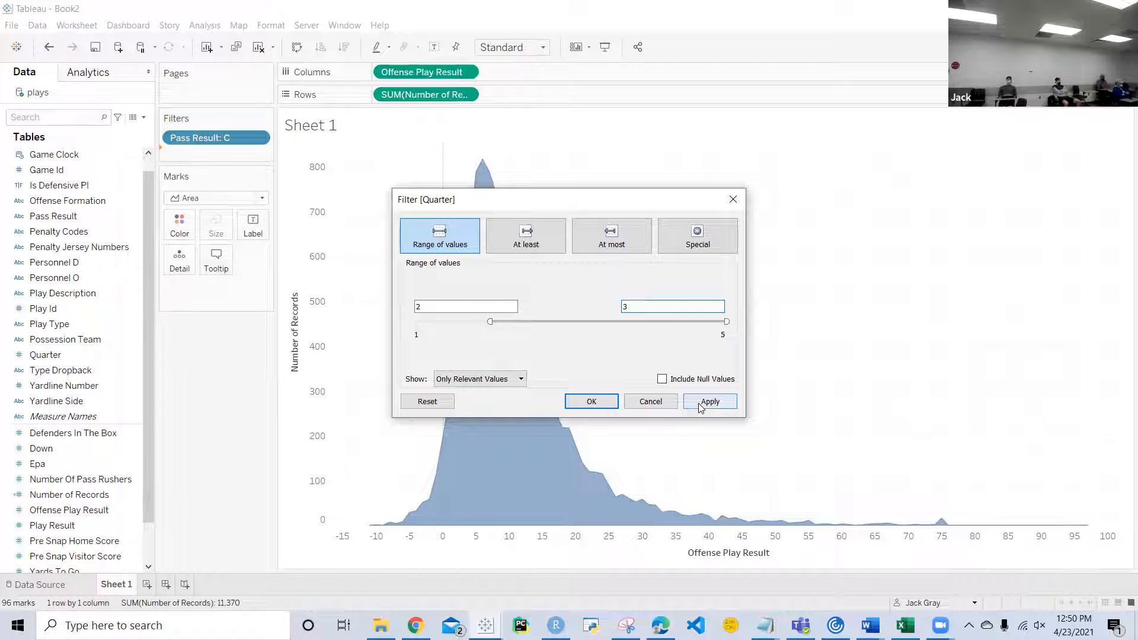
click(591, 402)
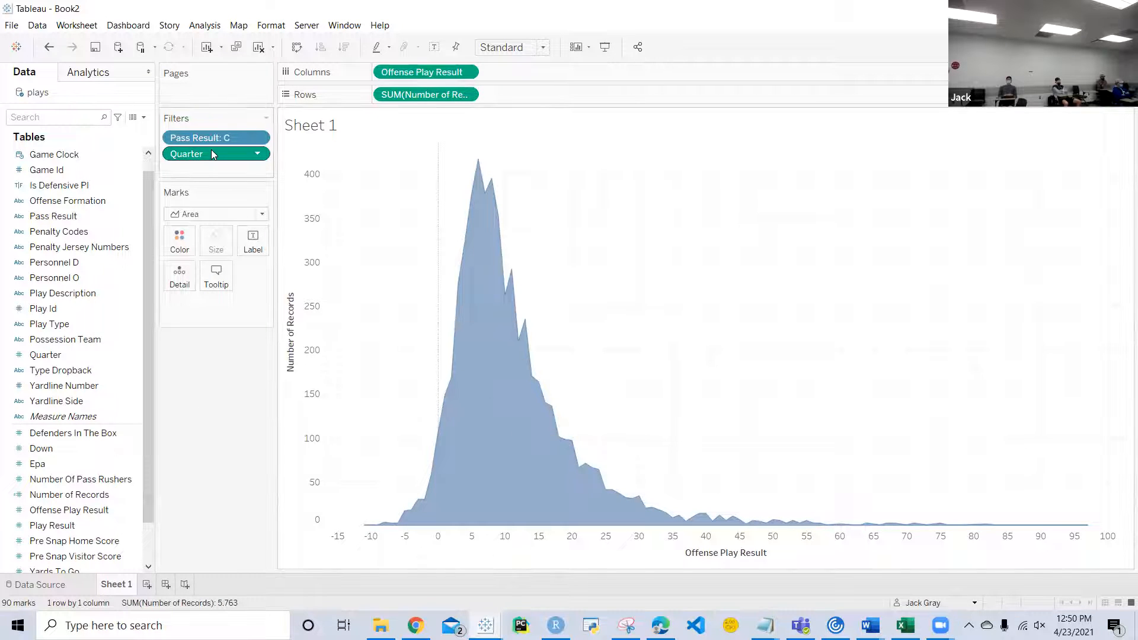
drag(211, 149, 208, 450)
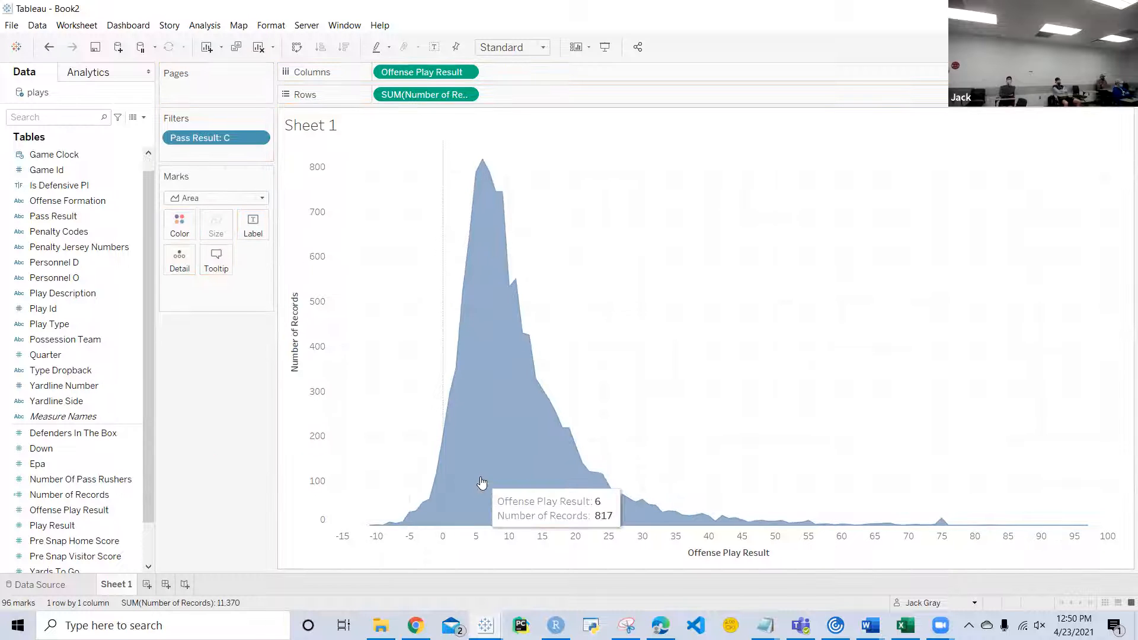
Step: Preview the filtered distribution as bars, and set the mark type to Line
click(260, 198)
click(204, 229)
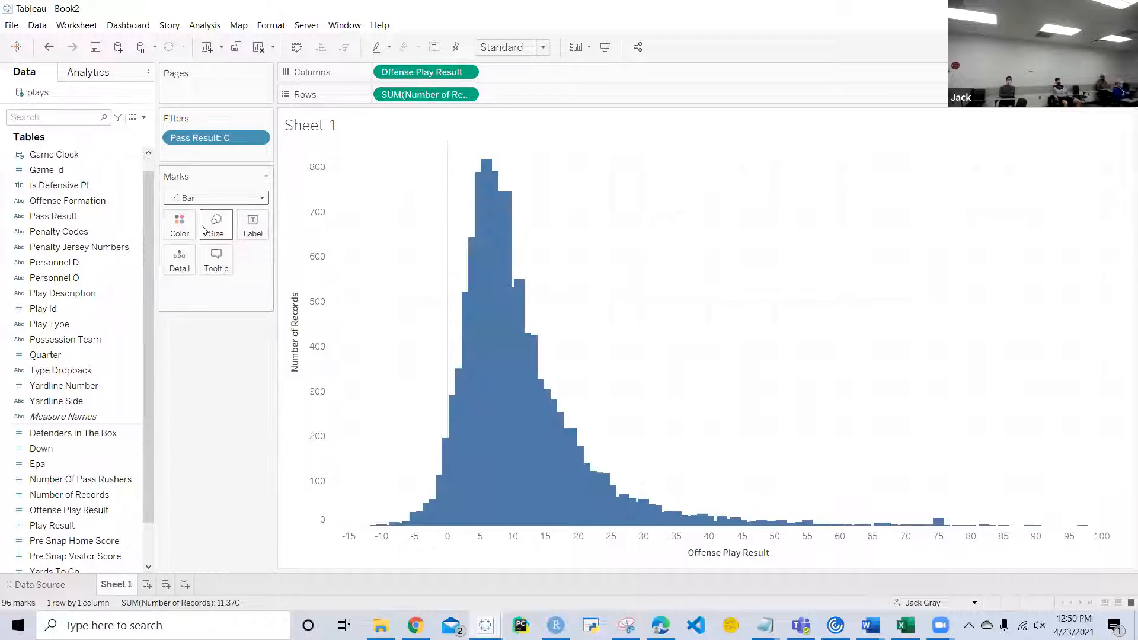
click(262, 201)
click(263, 199)
click(263, 198)
click(215, 243)
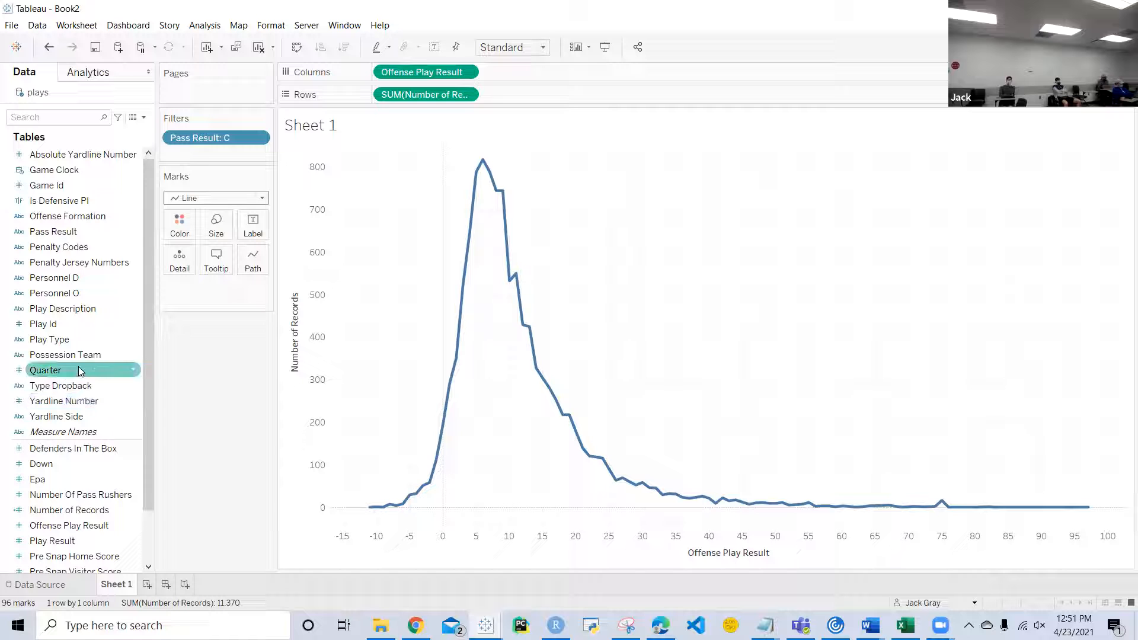
Step: Split the line into one coloured line per Offense Formation
scroll(81, 450, down, 2)
scroll(81, 449, up, 1)
scroll(80, 449, up, 1)
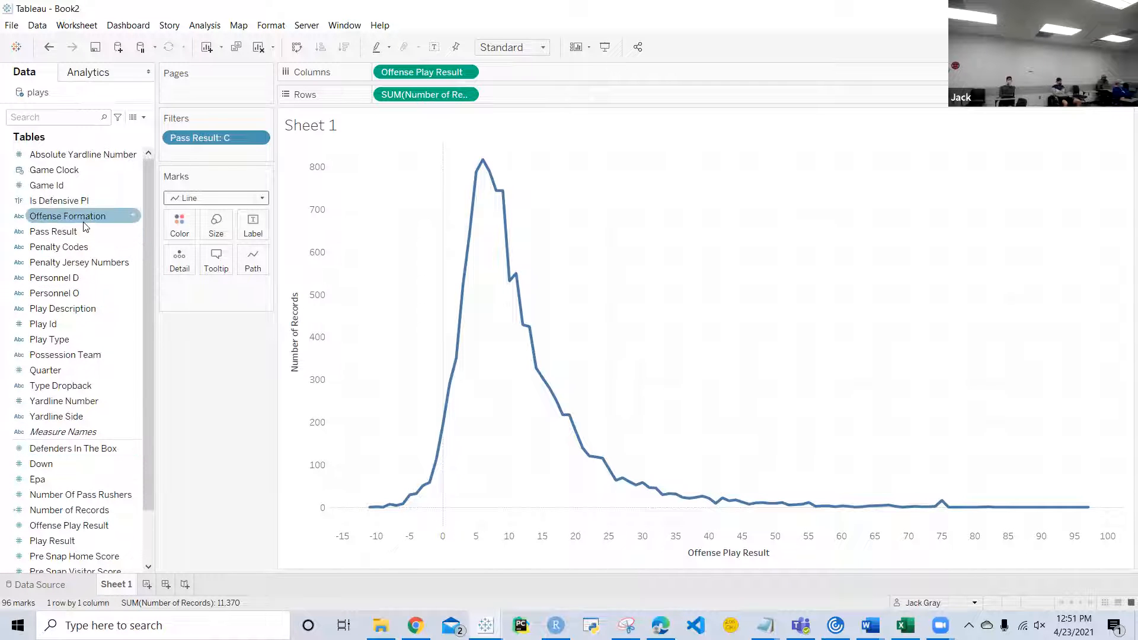
drag(84, 224, 183, 235)
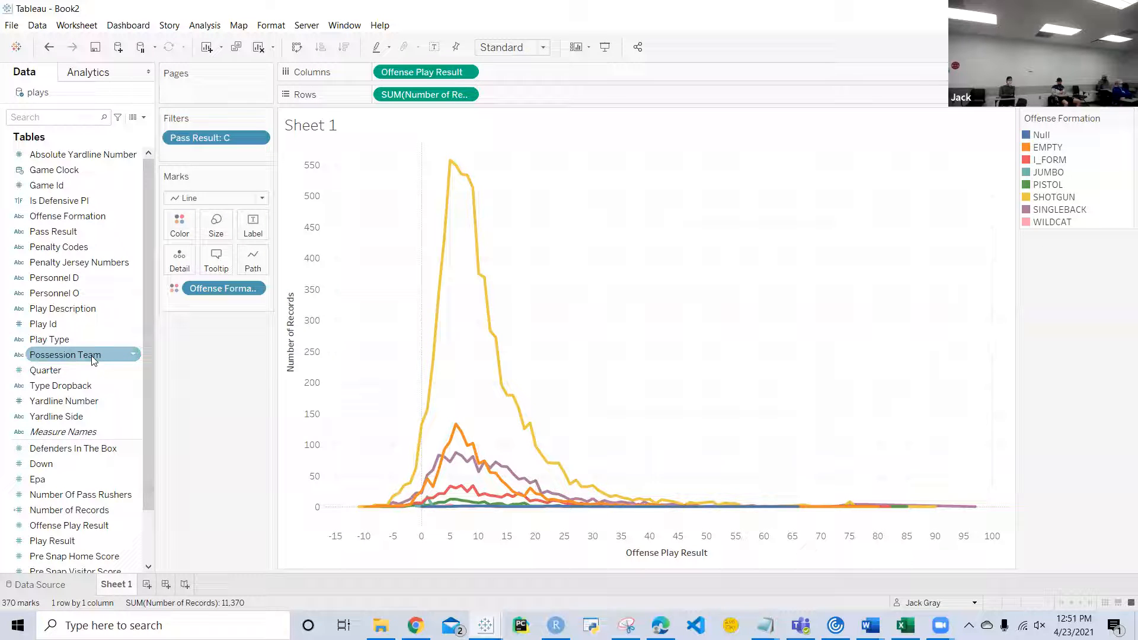
Step: Filter the chart by Offense Formation, excluding only the Null value
drag(83, 216, 212, 158)
click(527, 367)
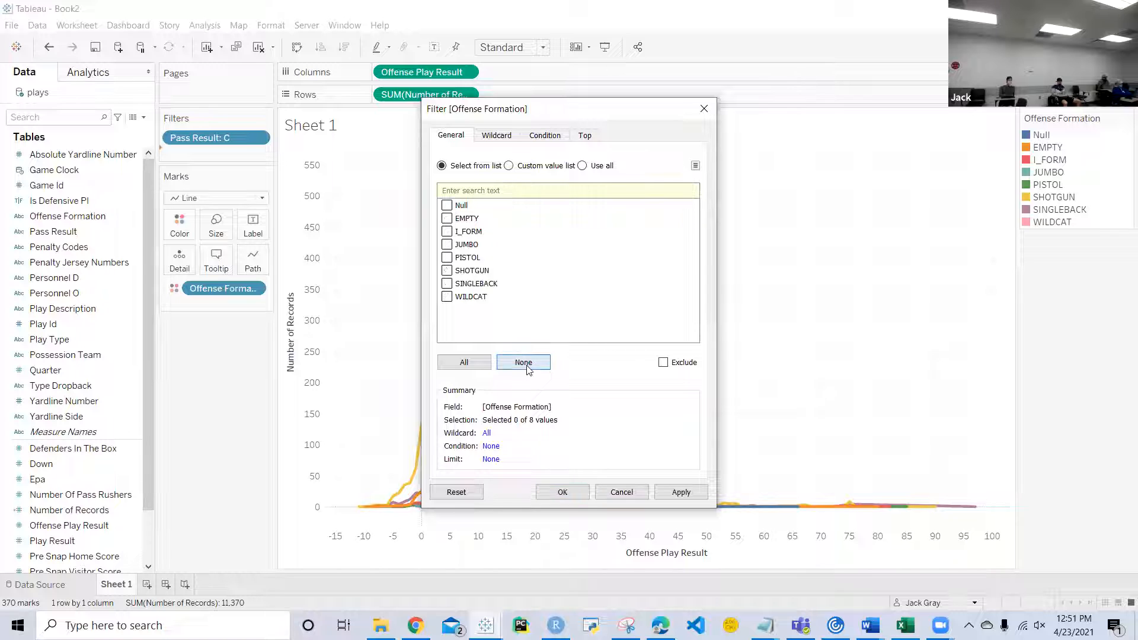
click(662, 362)
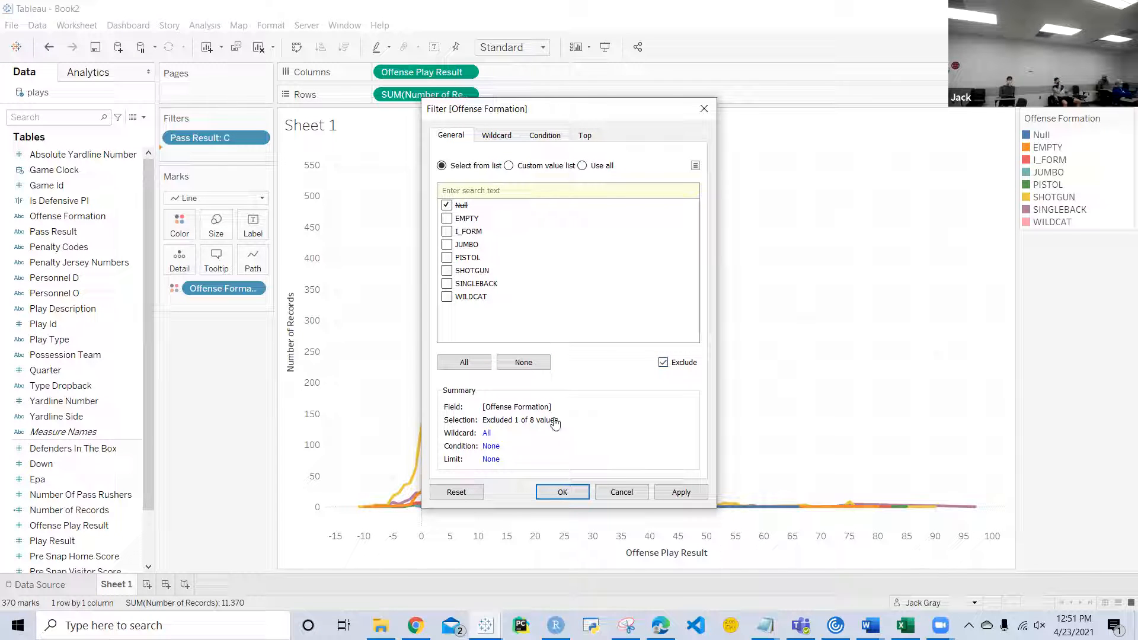
click(557, 490)
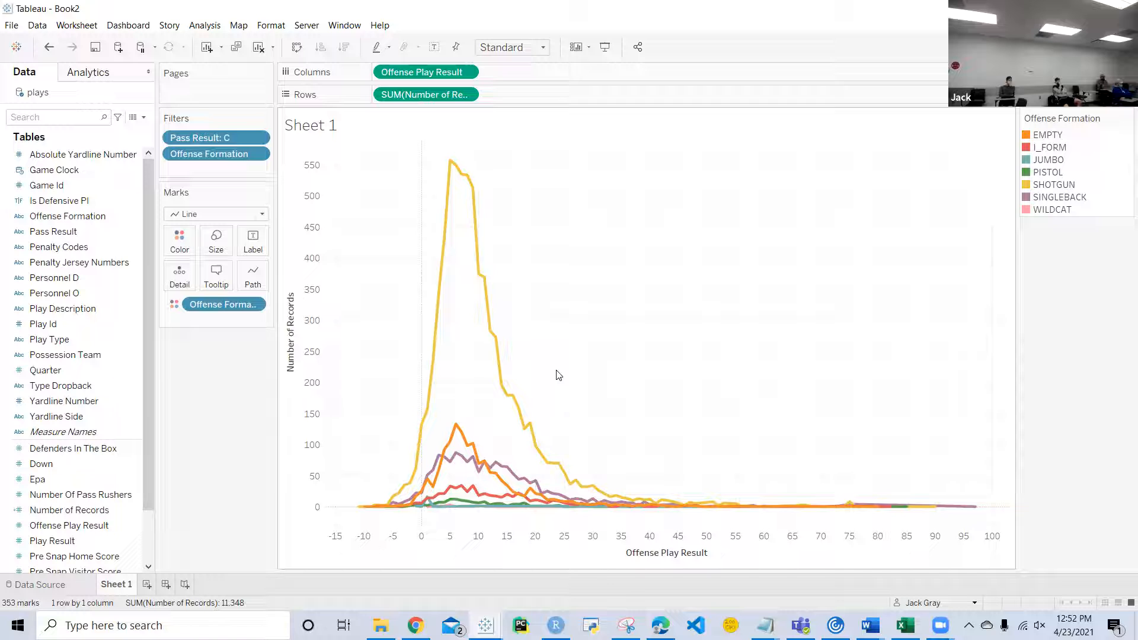
Step: Format the sheet's lines, setting the grid lines to None
mouse_move(450, 166)
right_click(623, 330)
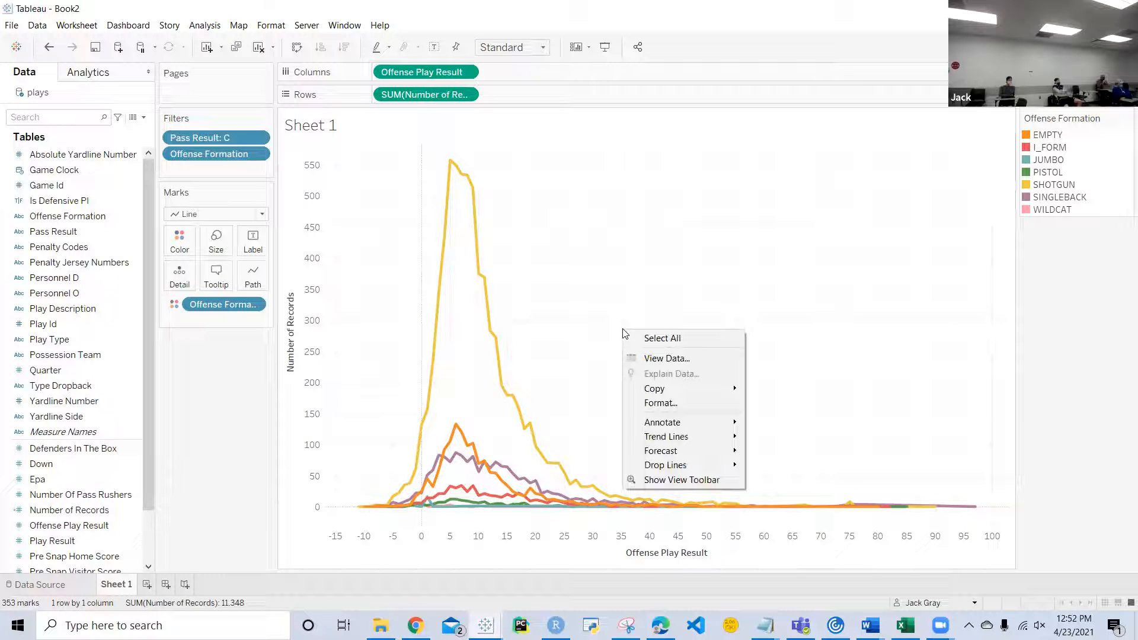
click(592, 326)
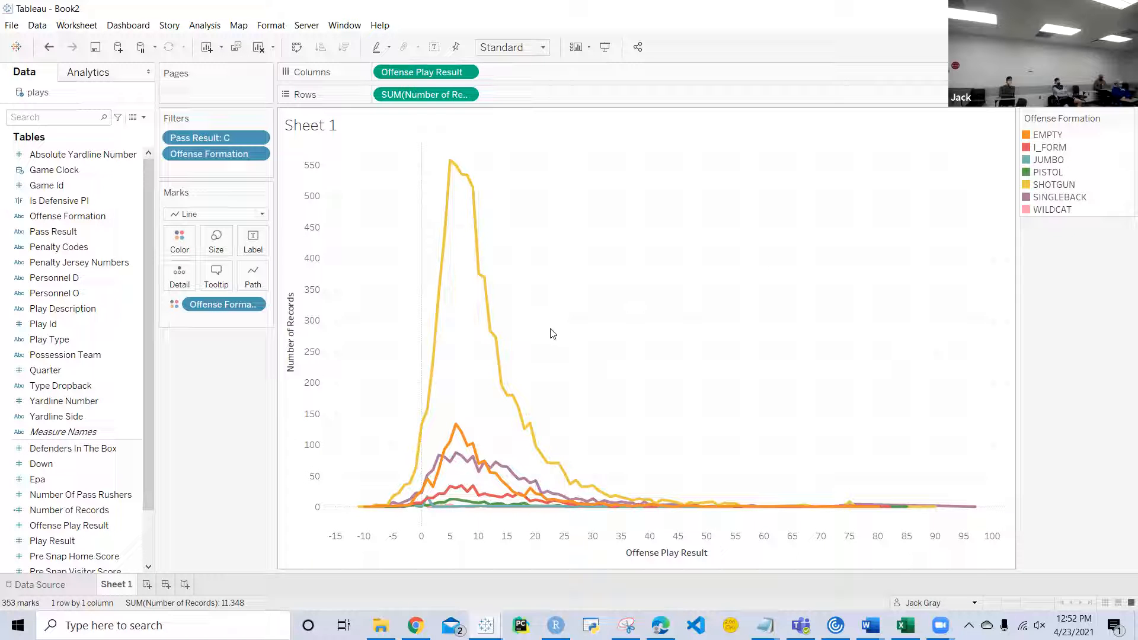
right_click(600, 271)
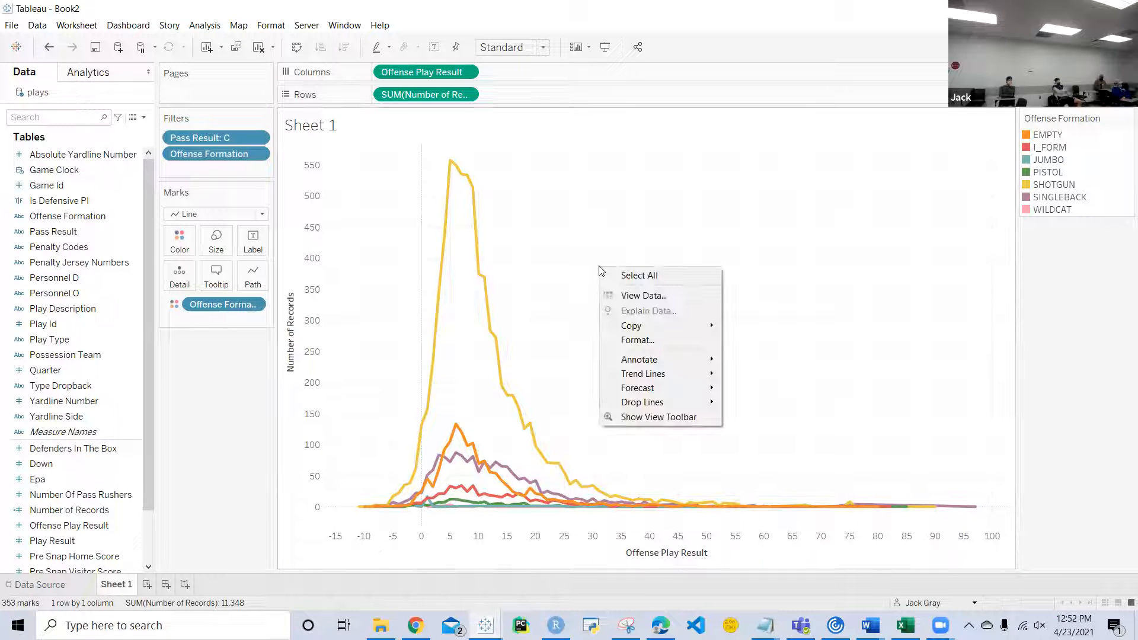
click(653, 341)
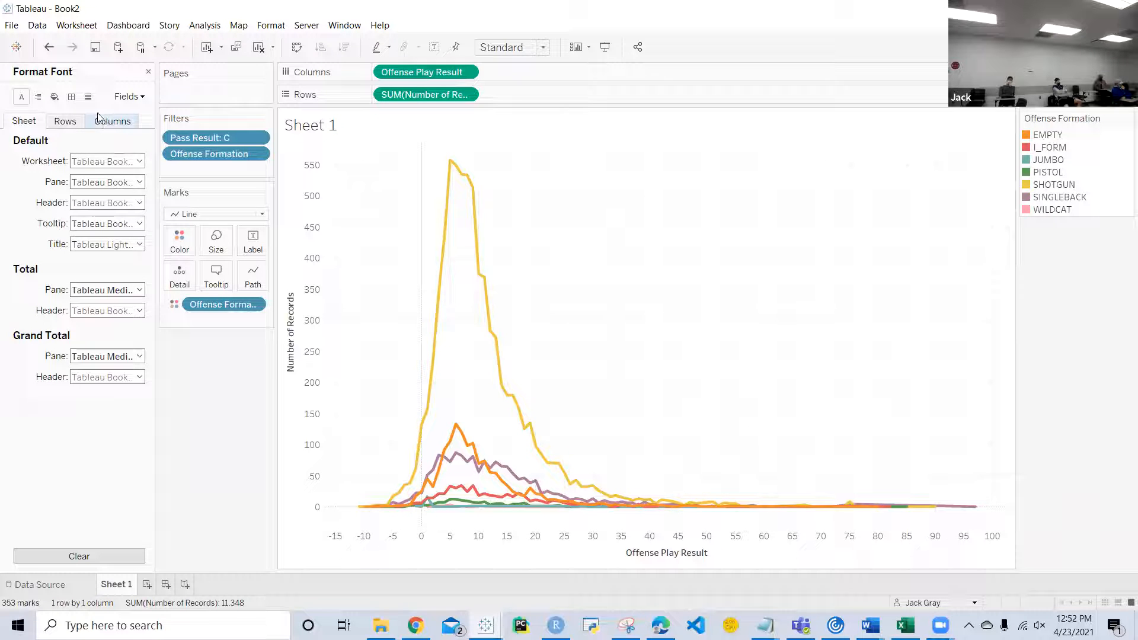
click(88, 97)
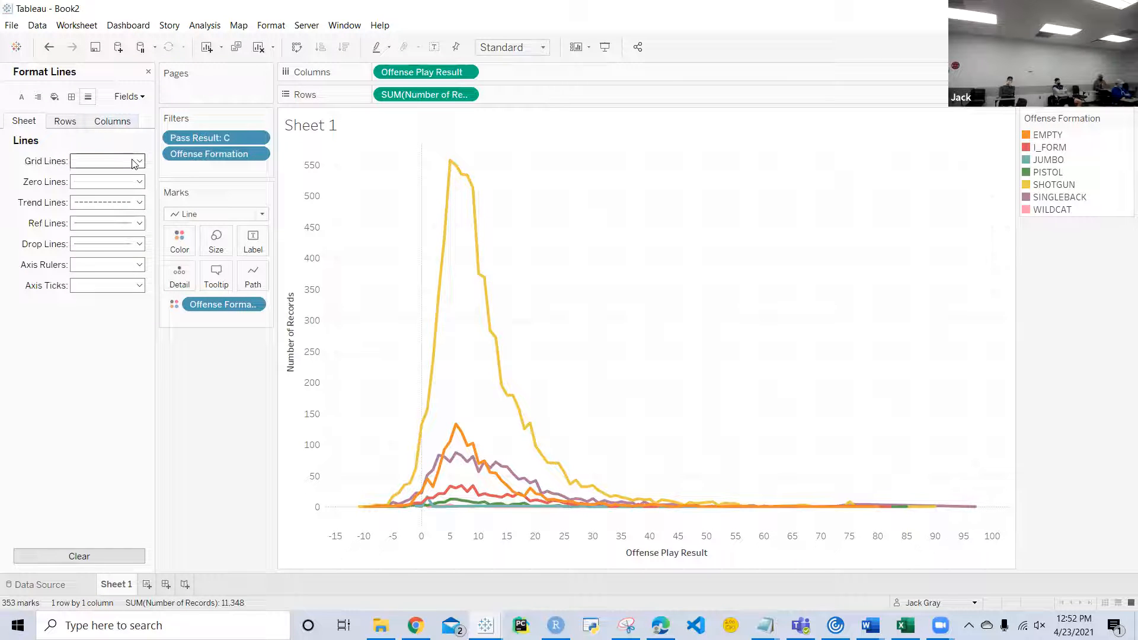
click(136, 164)
click(128, 176)
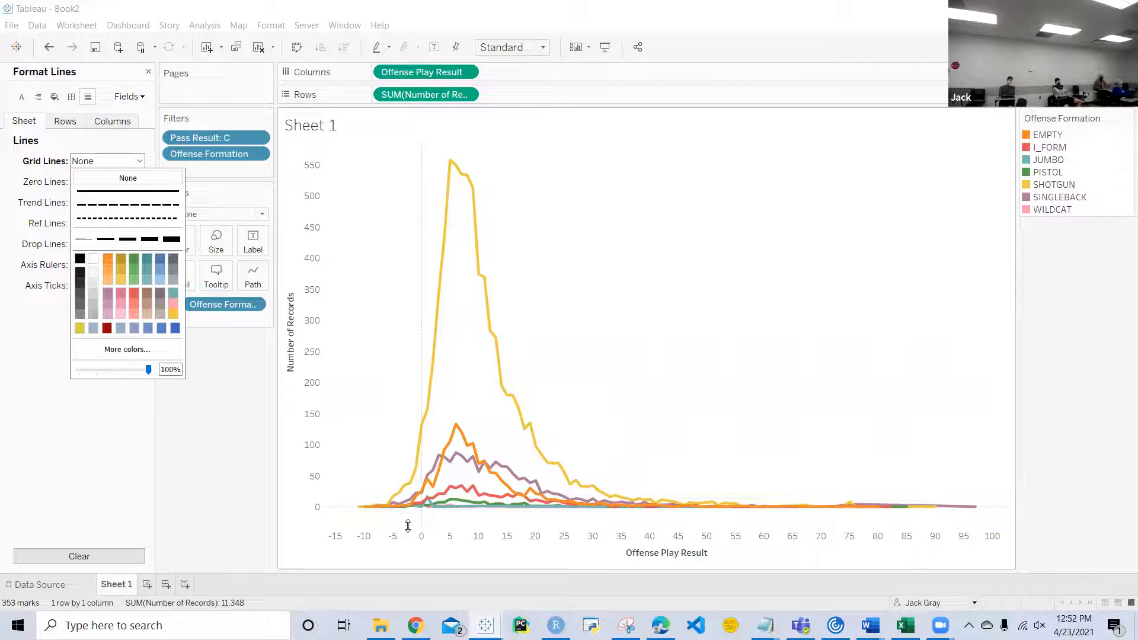
click(50, 474)
Step: Try removing the sheet's zero lines, and undo the attempt
click(127, 181)
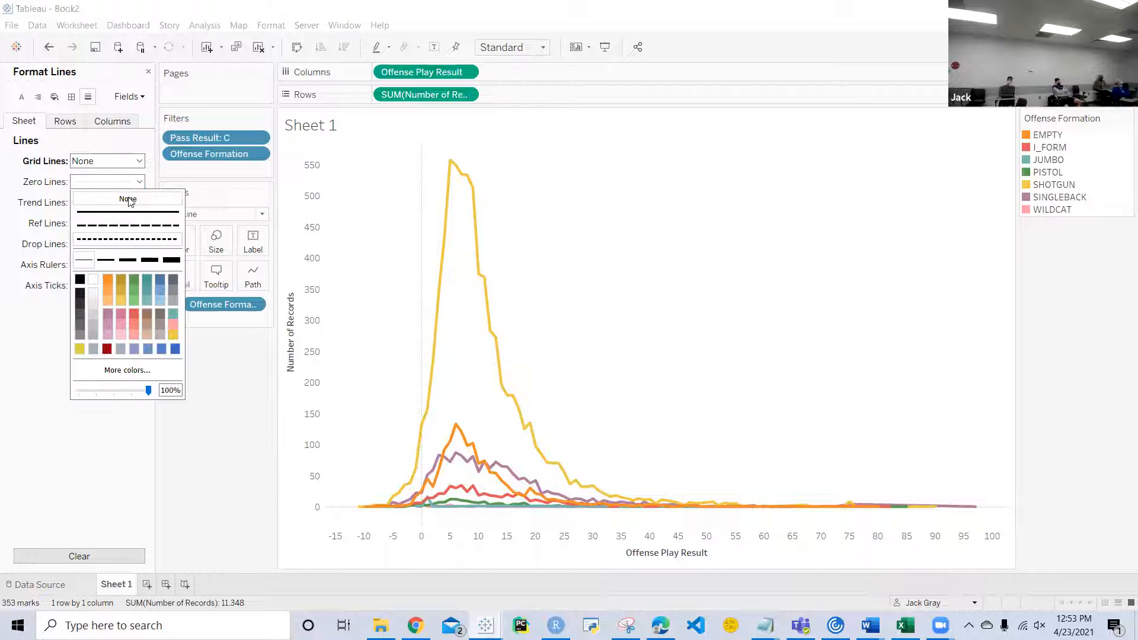
click(36, 397)
key(ctrl+z)
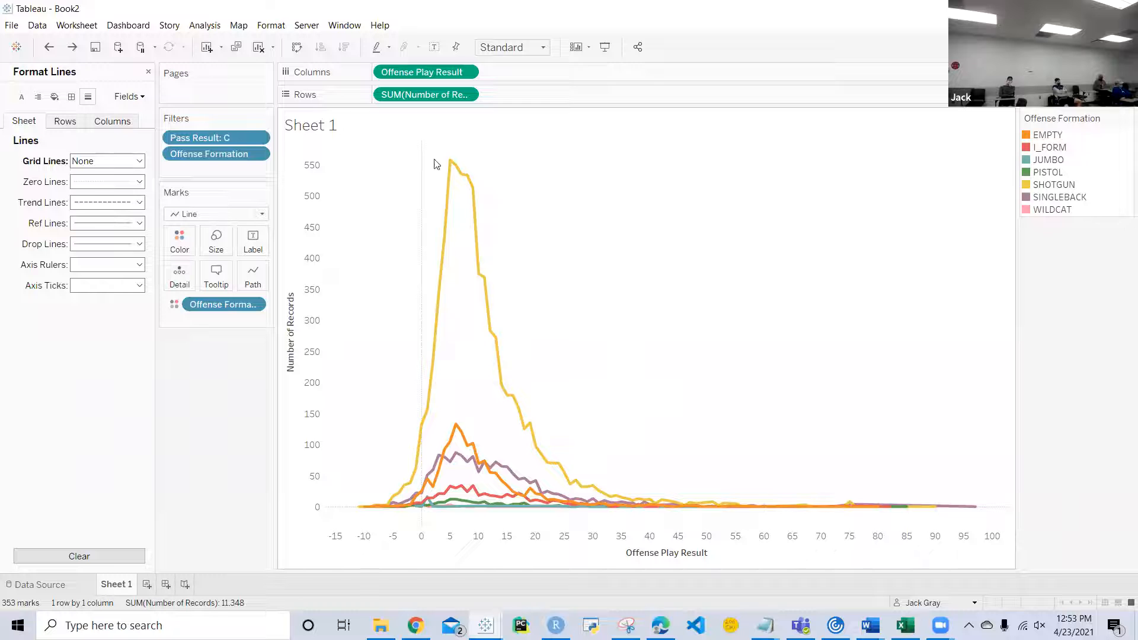
Step: Replace the chart title with "Yards by Offensive Formation"
double_click(330, 127)
drag(890, 410, 698, 370)
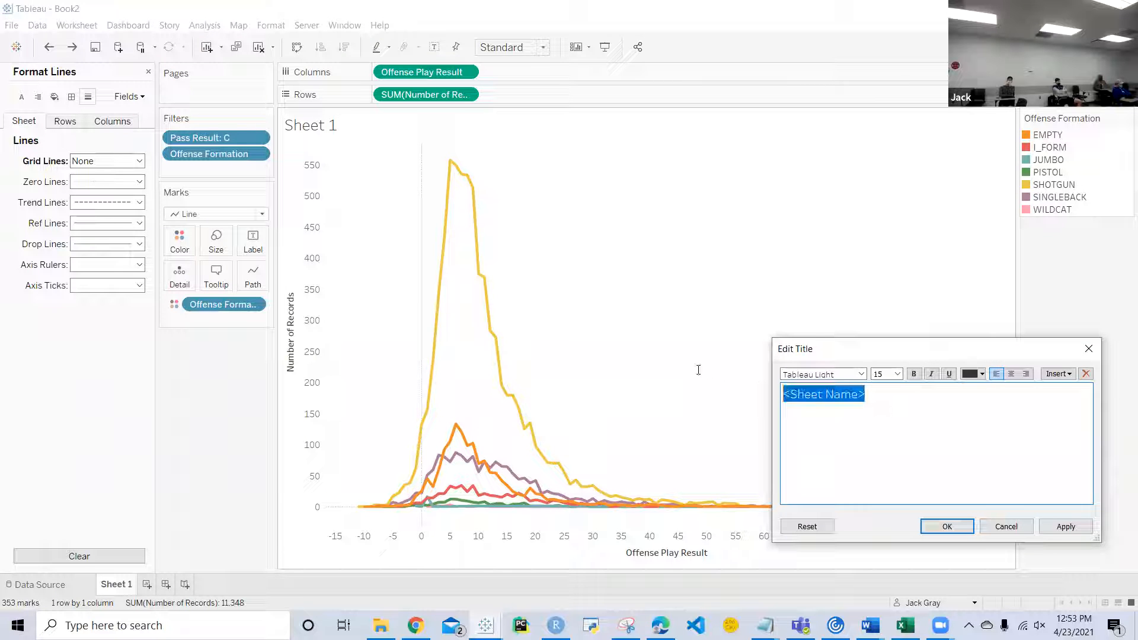
text(o)
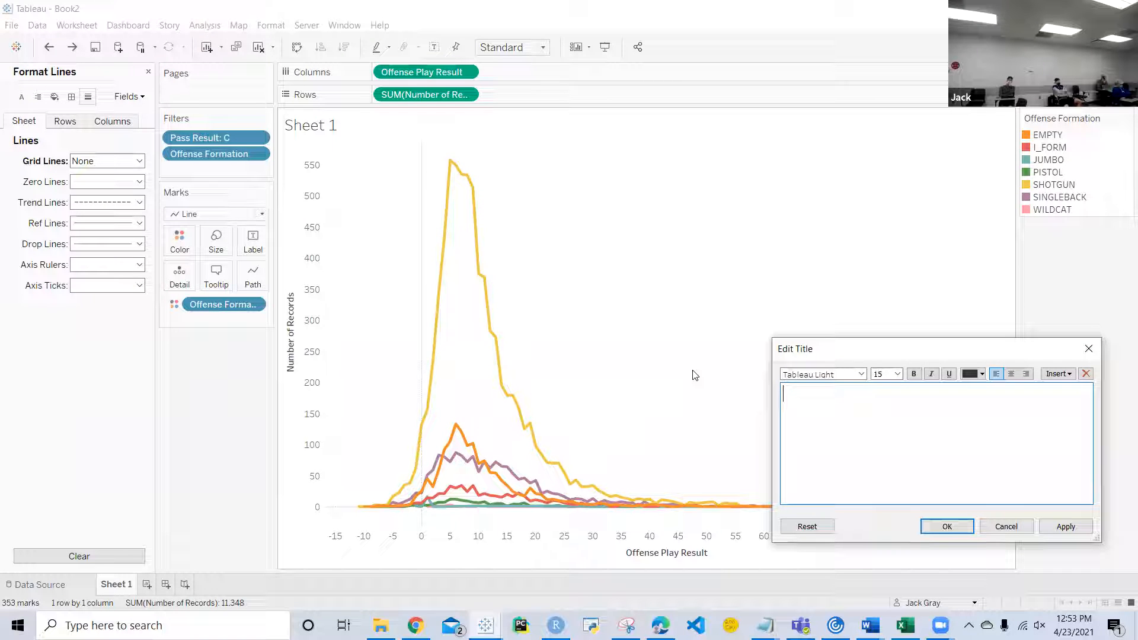
text(Yards)
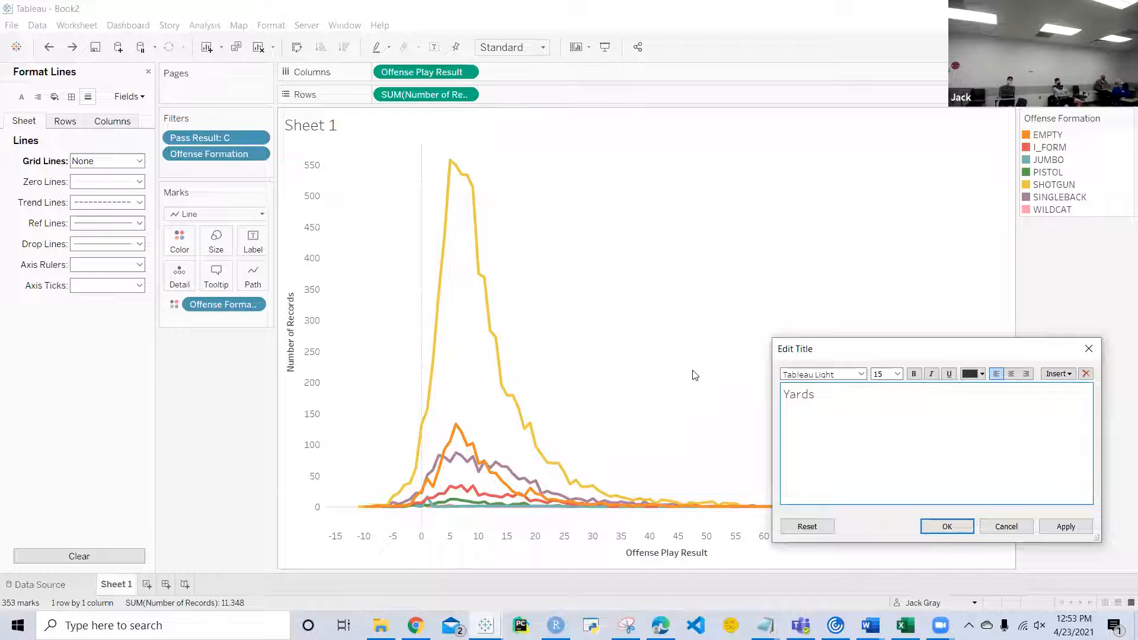
text( by Offensive Formation)
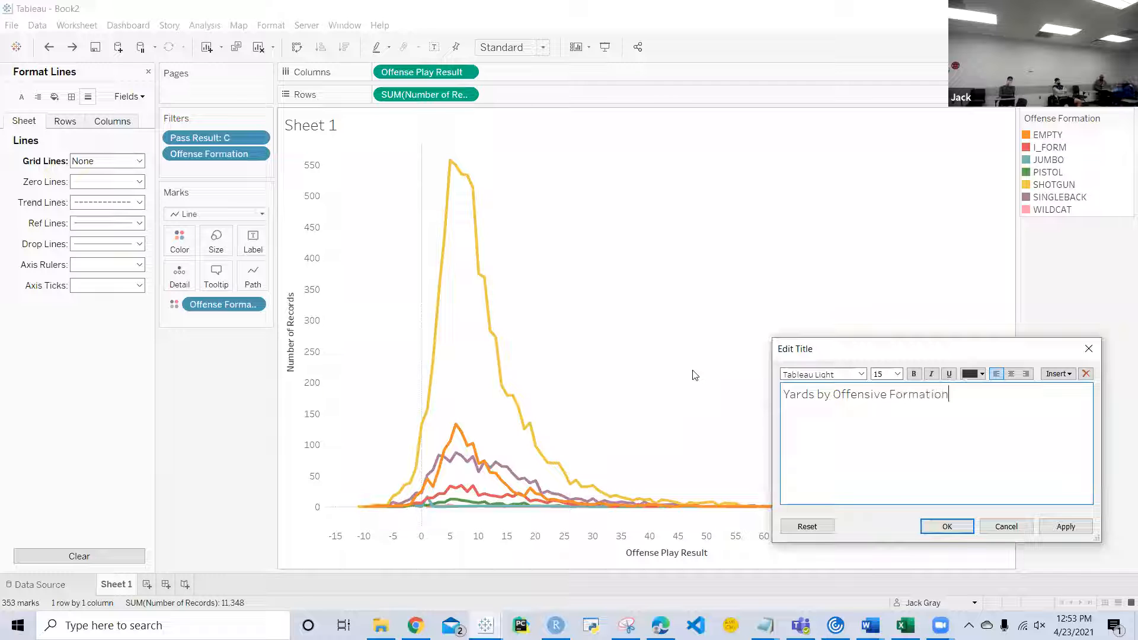
click(946, 526)
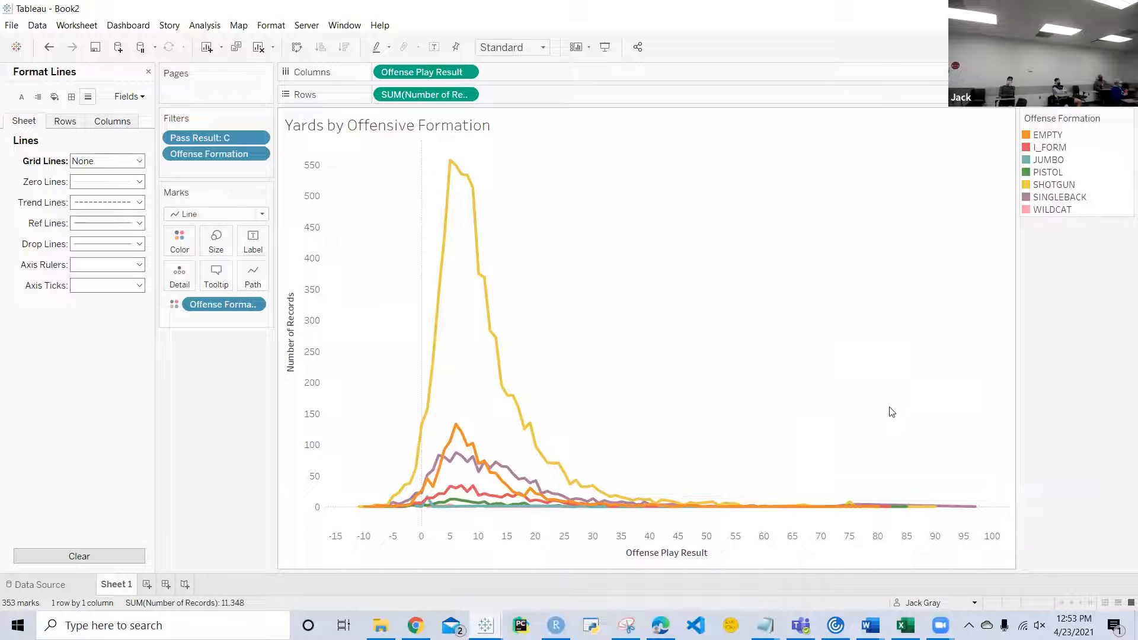
Step: Rename the Sheet 1 worksheet as "Yards by Offensive Formation"
right_click(117, 587)
click(171, 432)
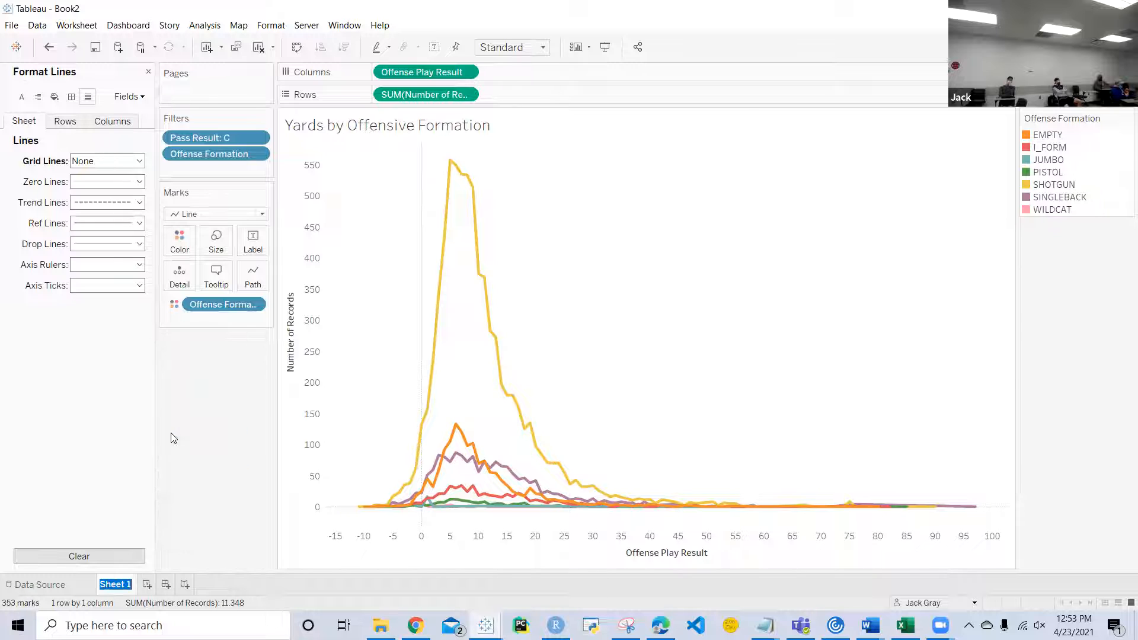
text(Yards by Offensive Formation)
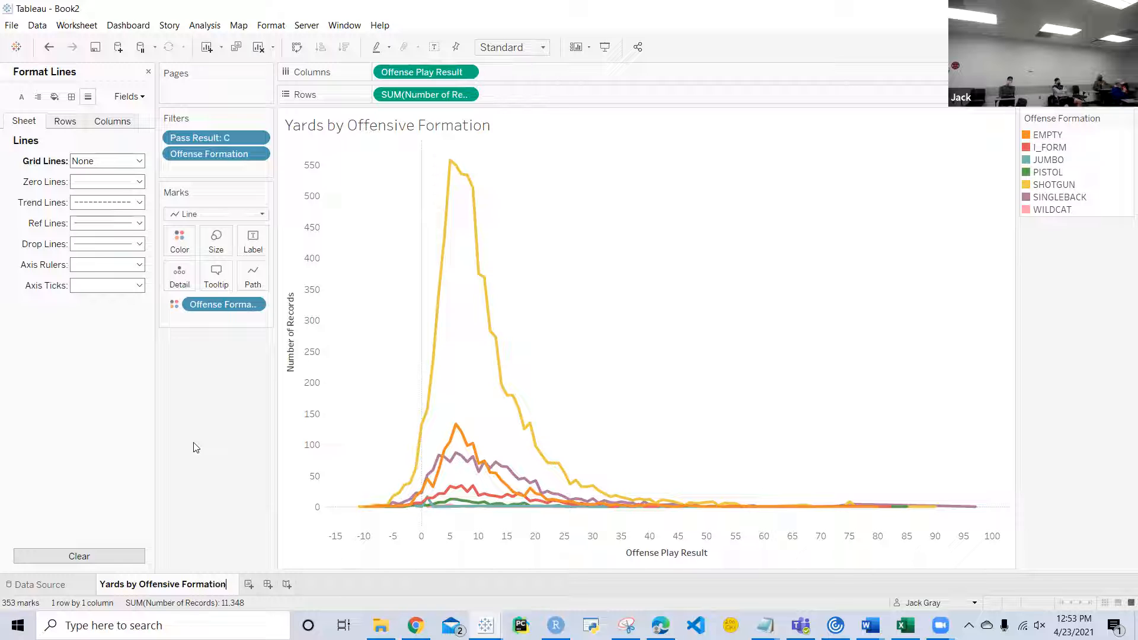
key(Return)
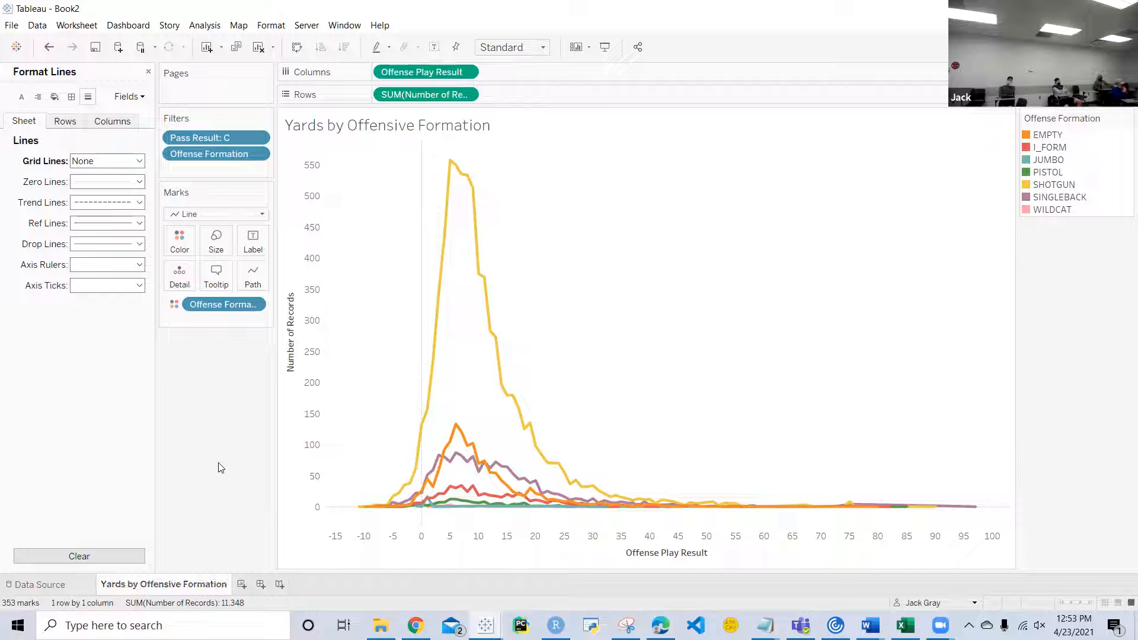
Step: Add a new worksheet, list Possession Team as its rows, and make the rows slightly taller
click(241, 583)
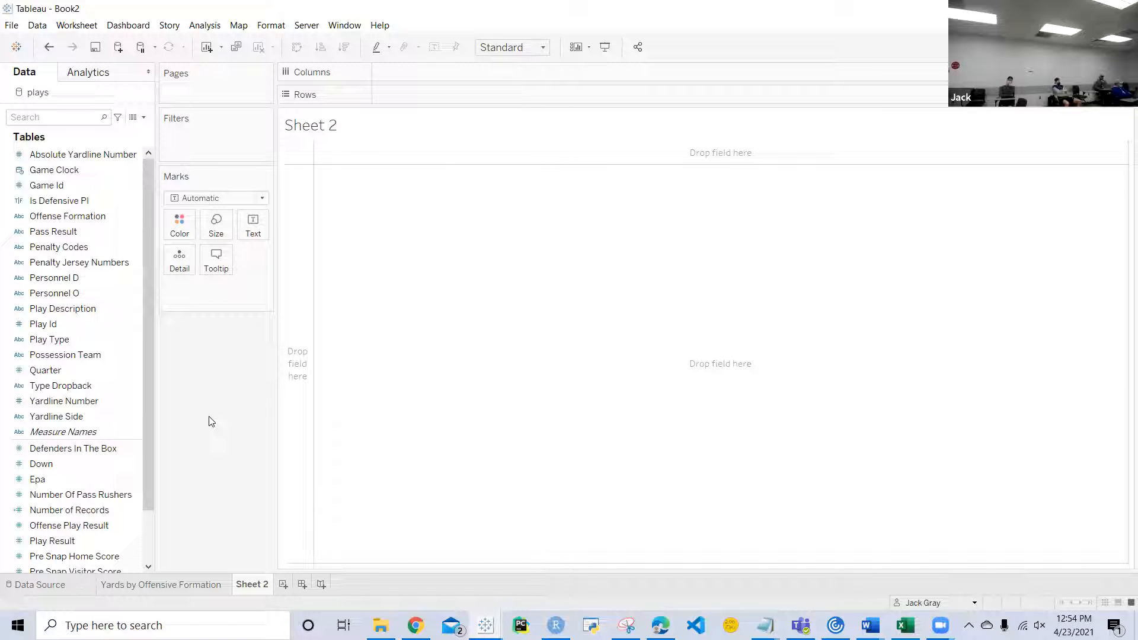
click(72, 385)
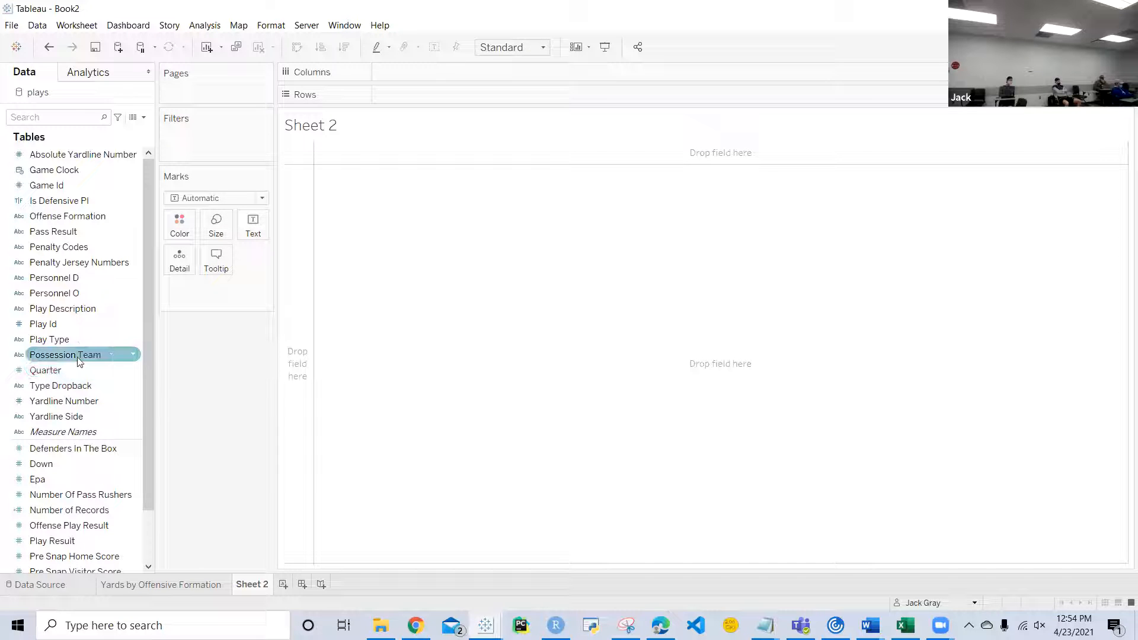
drag(79, 361, 442, 90)
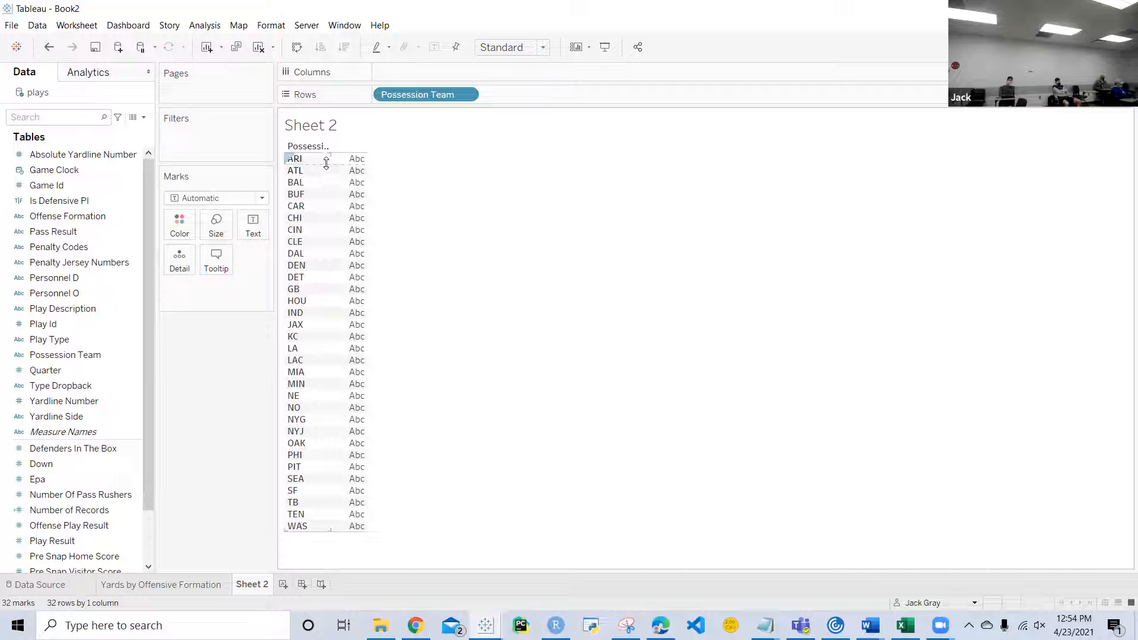
drag(326, 163, 330, 169)
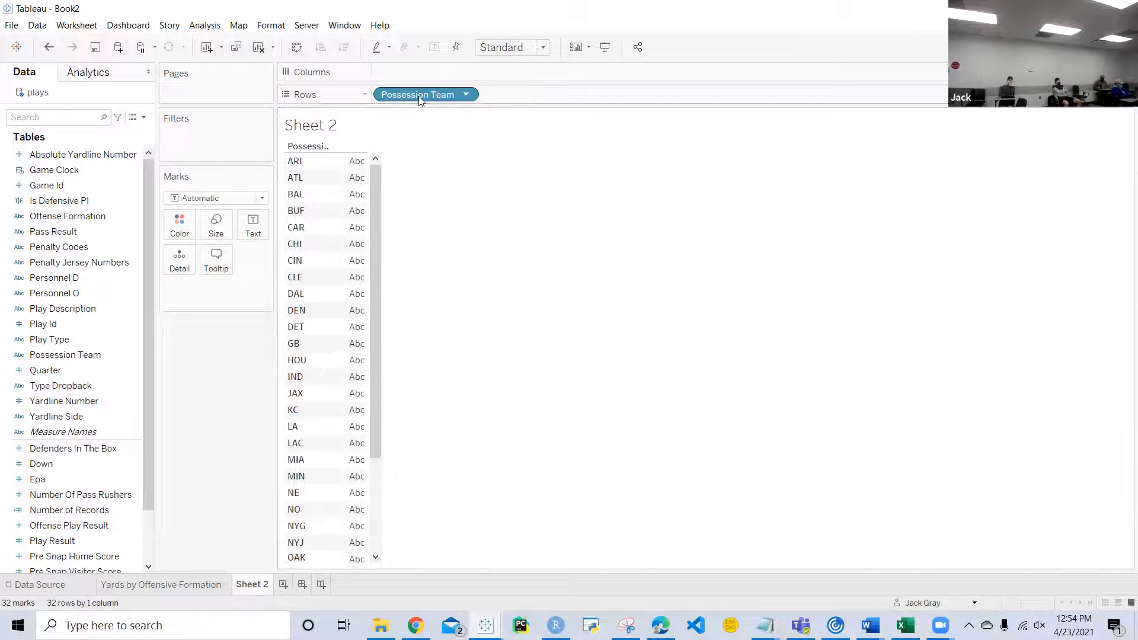
Step: Filter the sheet by Possession Team, keeping only ATL, CAR, IND, JAX, NO, TB and TEN
drag(418, 96, 225, 146)
click(523, 362)
click(447, 218)
scroll(474, 295, down, 2)
scroll(474, 295, down, 3)
click(447, 309)
click(447, 323)
scroll(472, 318, down, 2)
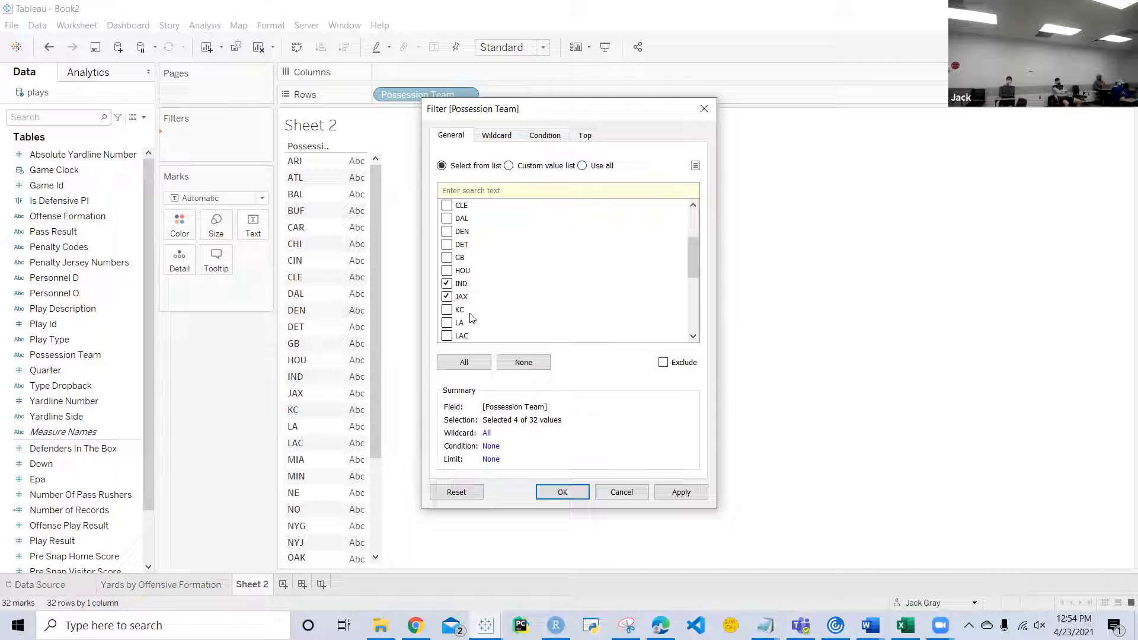
scroll(472, 319, down, 2)
scroll(473, 302, down, 4)
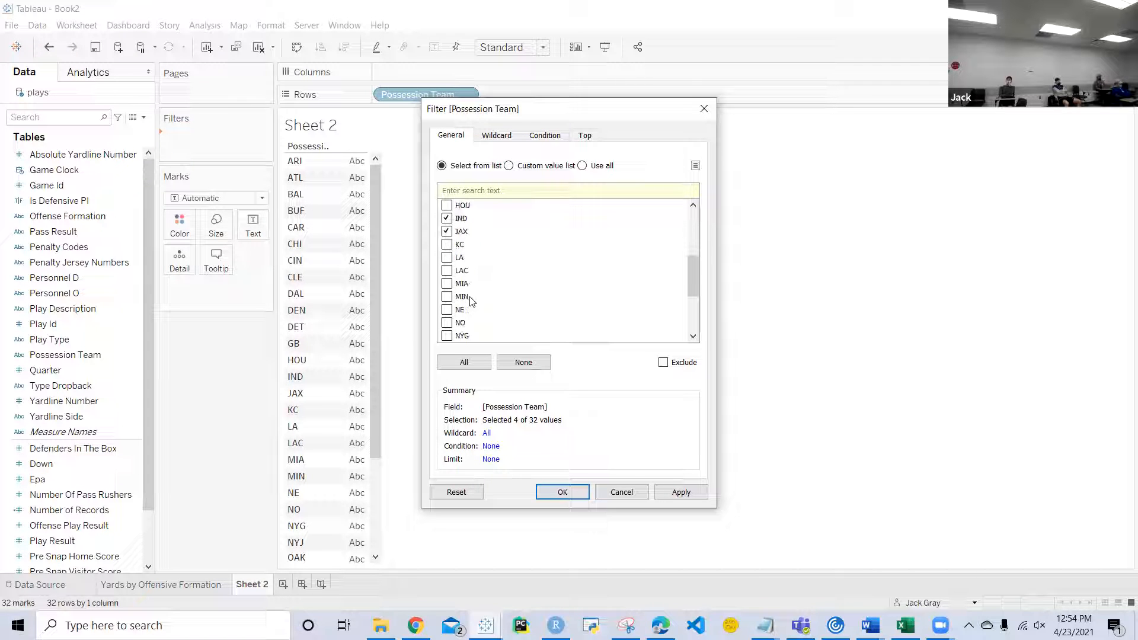
click(446, 309)
scroll(500, 303, down, 3)
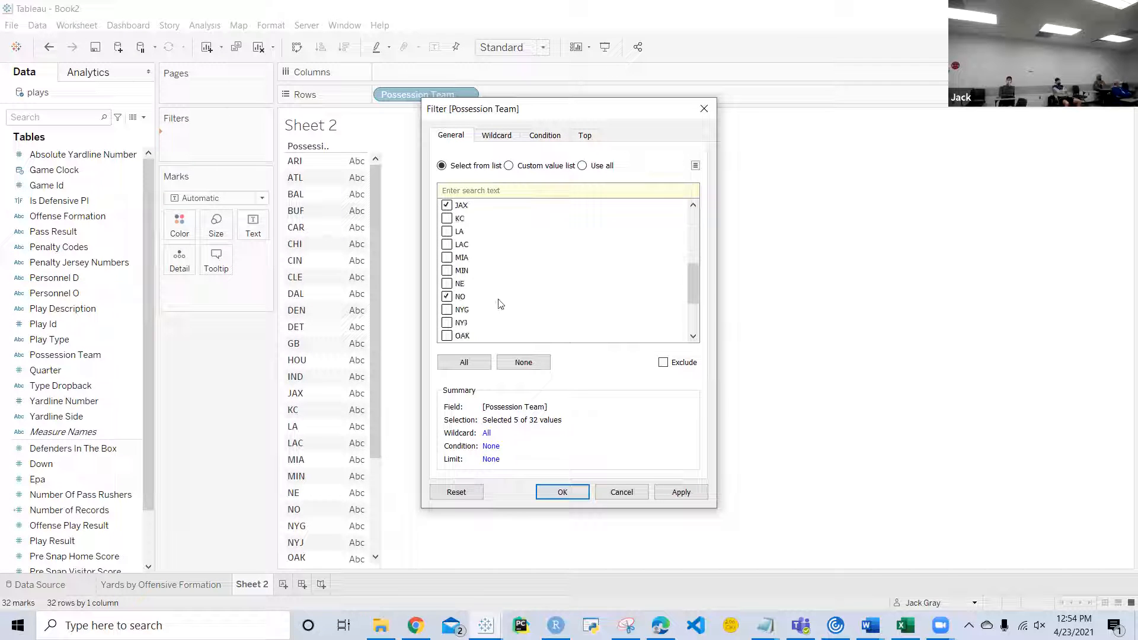
scroll(500, 304, down, 3)
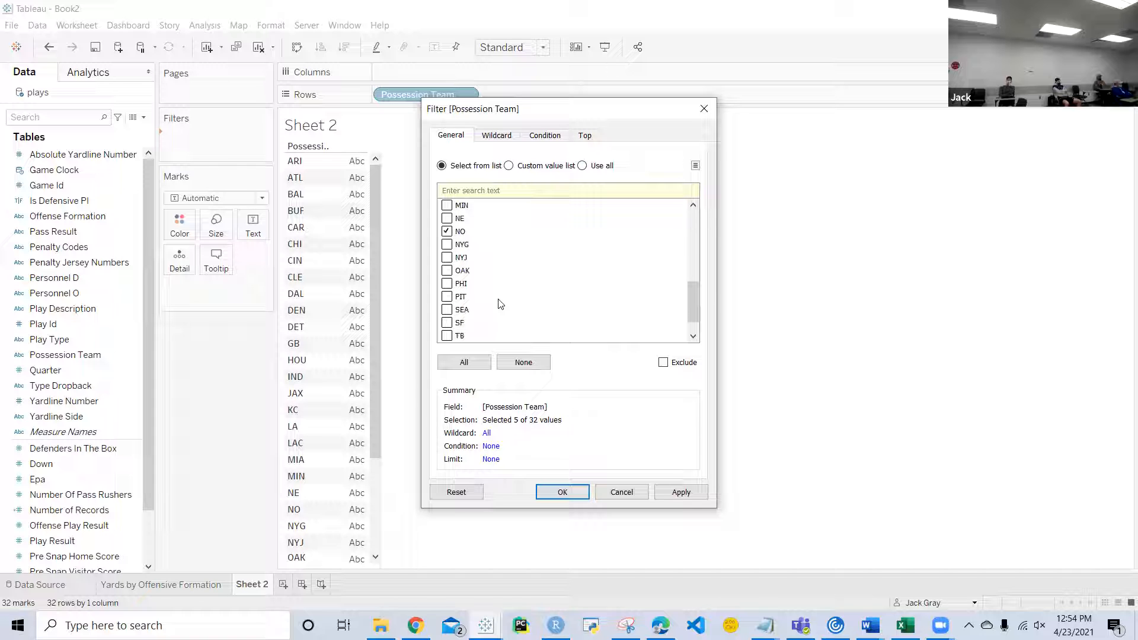
click(448, 336)
scroll(500, 319, down, 2)
click(447, 322)
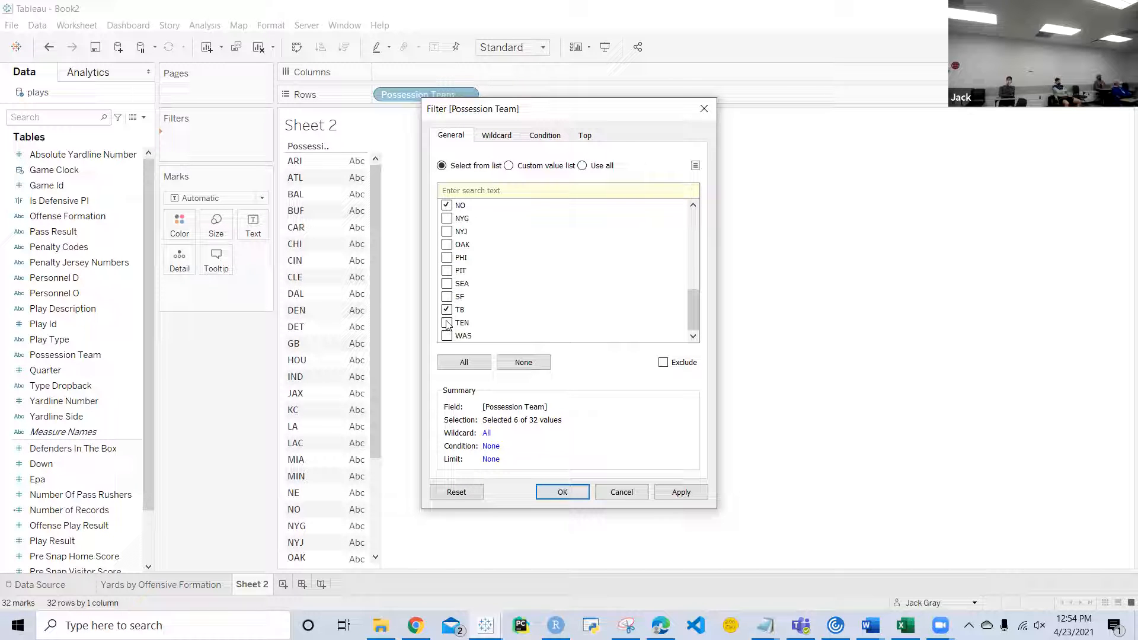
click(573, 496)
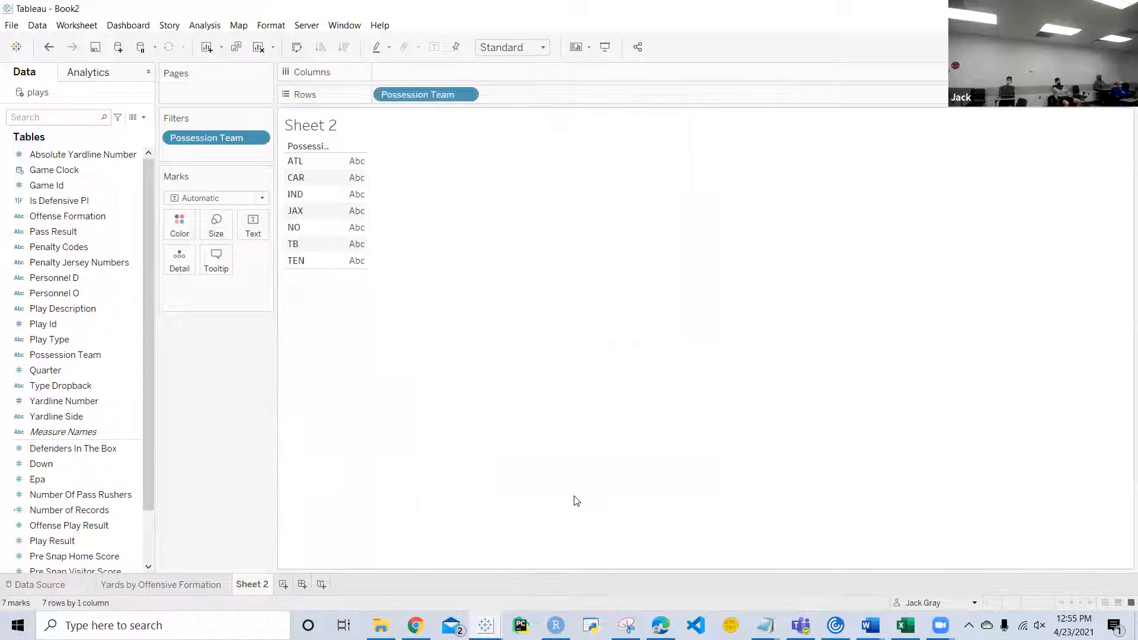
Step: Edit the Possession Team filter to include HOU as well
click(259, 138)
click(257, 154)
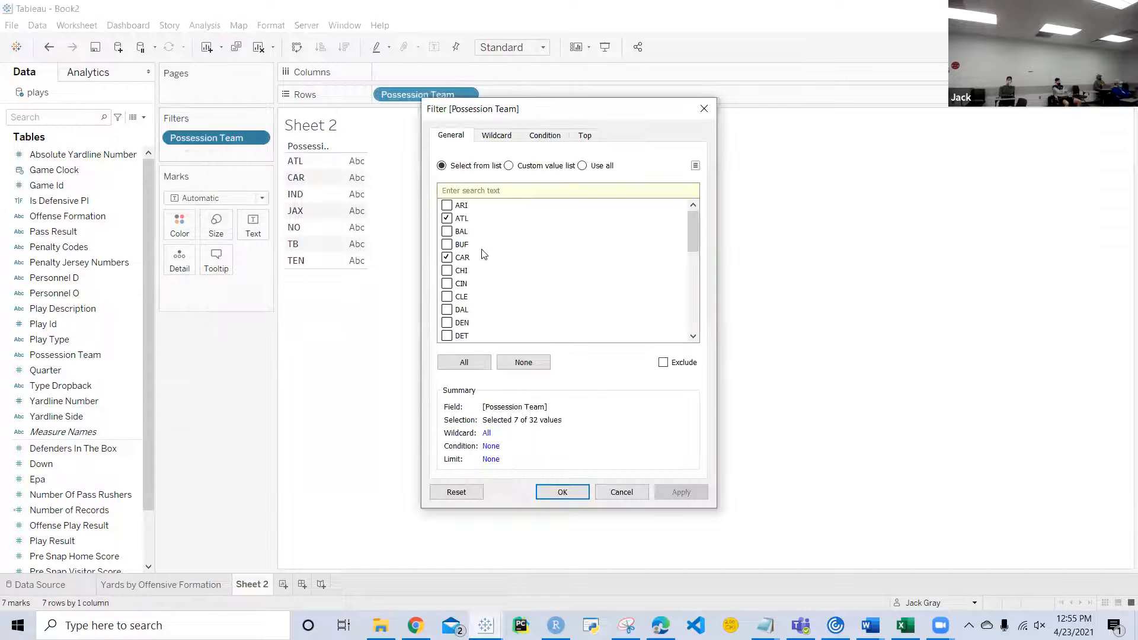
scroll(483, 253, down, 2)
click(447, 283)
click(561, 493)
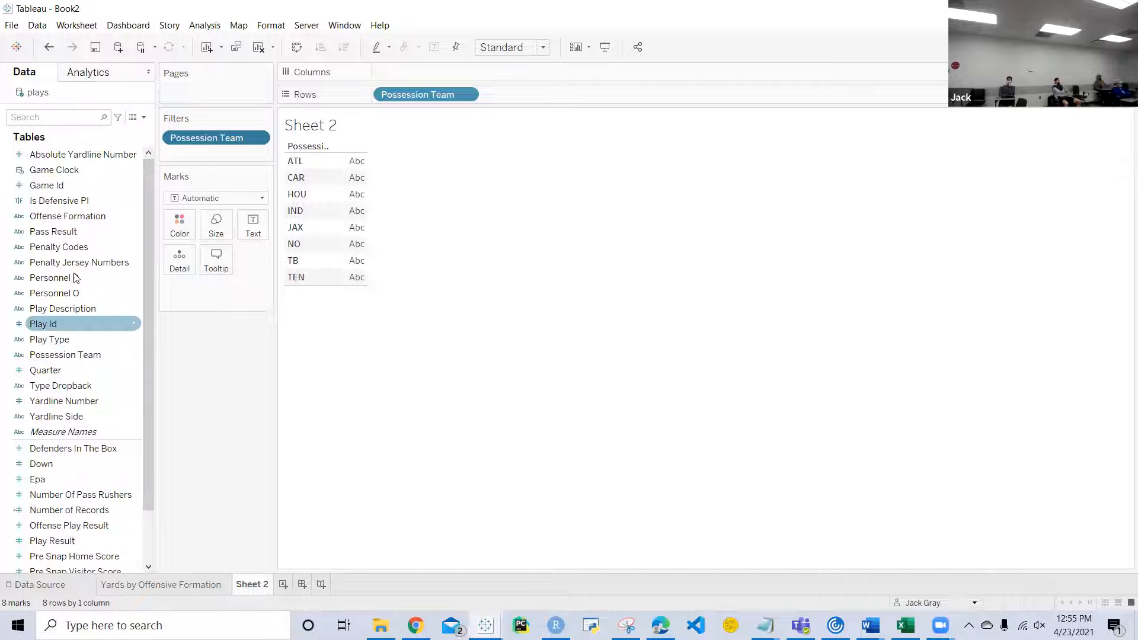
Step: Open a new calculated field based on Possession Team
click(136, 356)
mouse_move(200, 472)
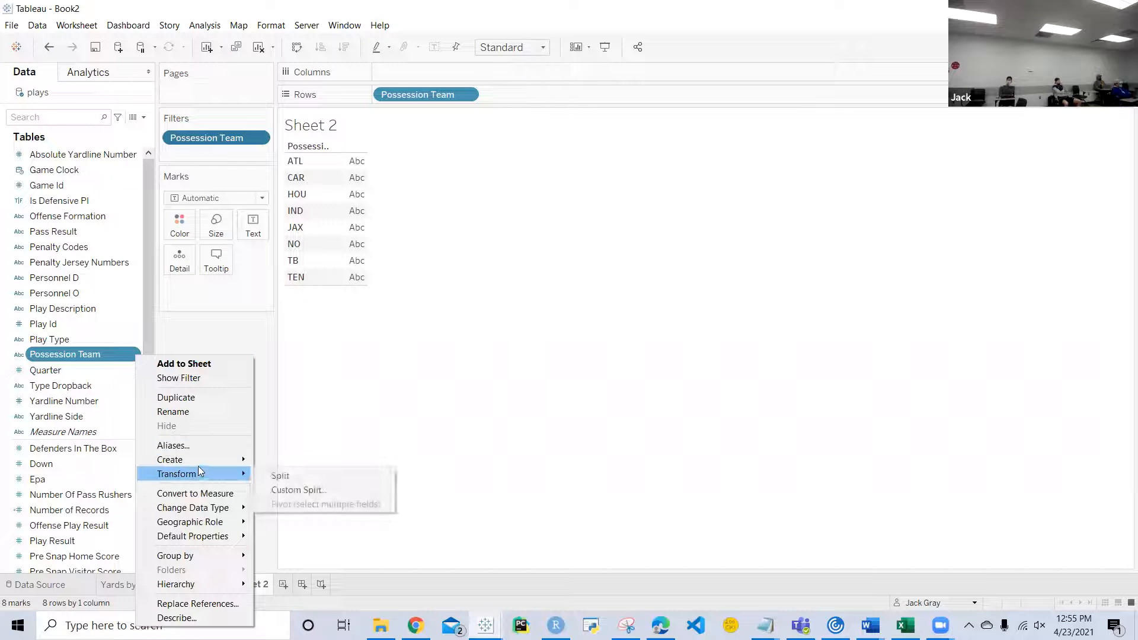
click(295, 462)
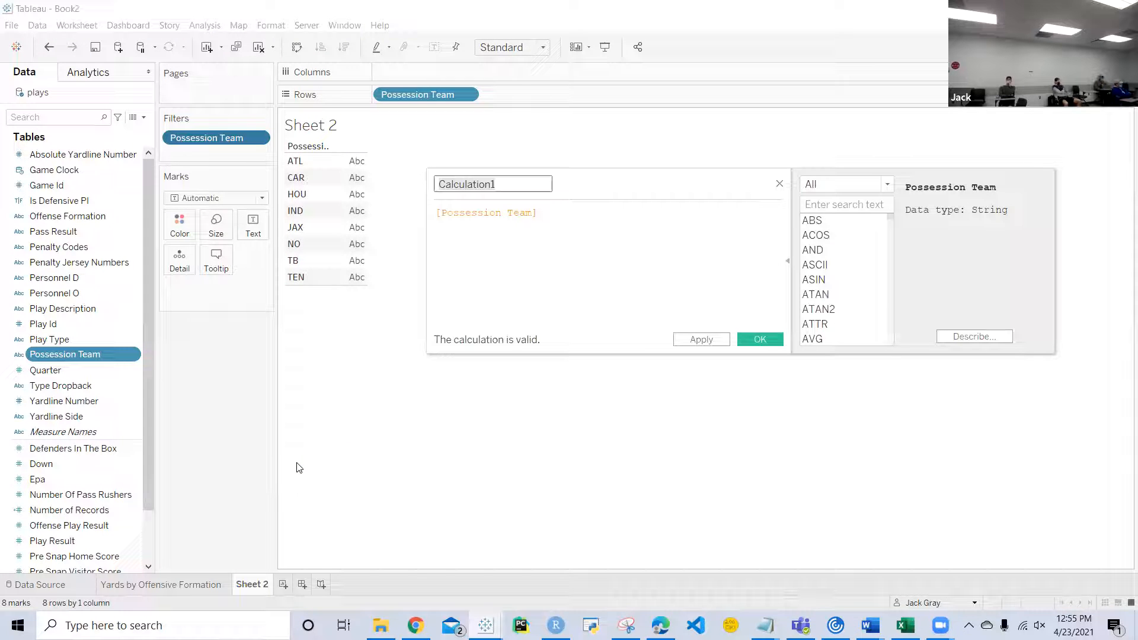
Step: Look through the other places that offer creating a calculated field
scroll(83, 480, down, 2)
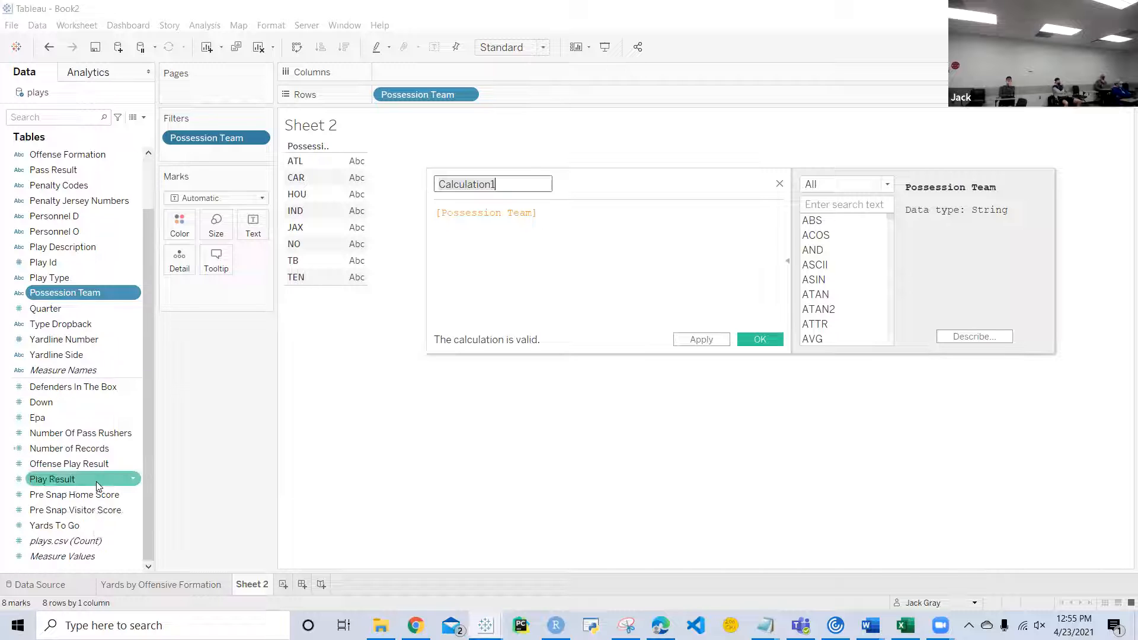
right_click(80, 567)
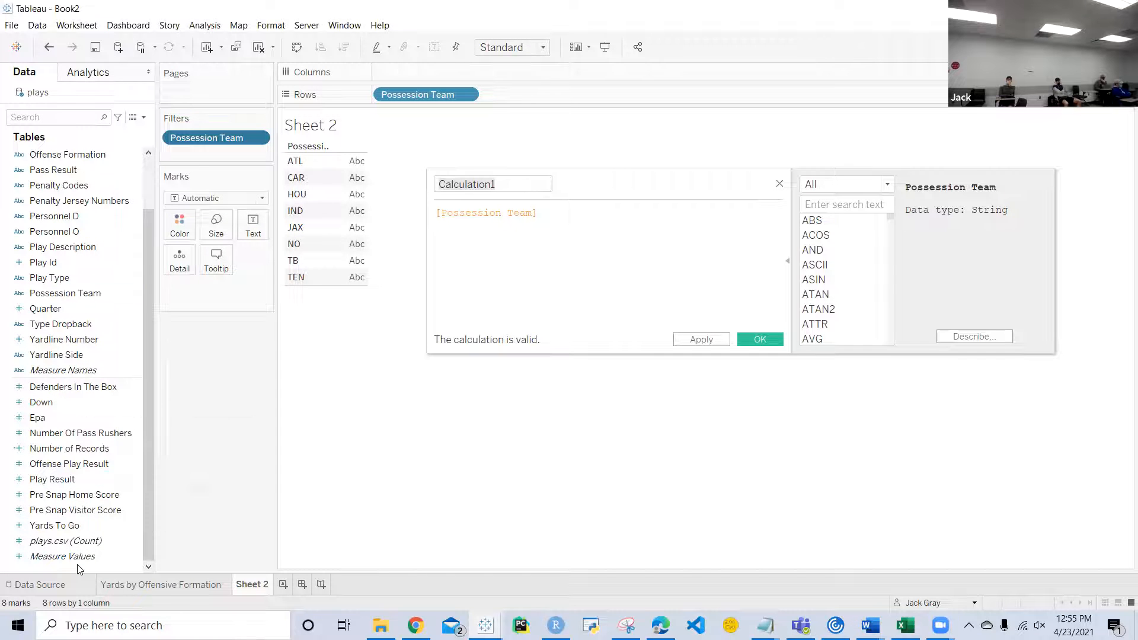
click(171, 392)
click(135, 294)
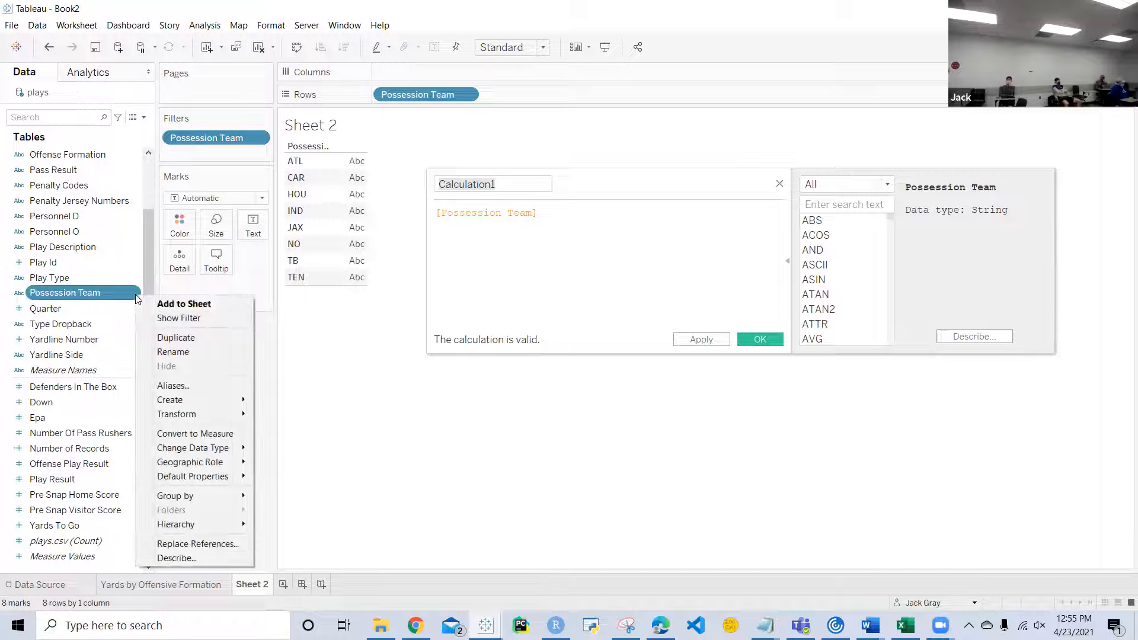
mouse_move(240, 400)
click(270, 329)
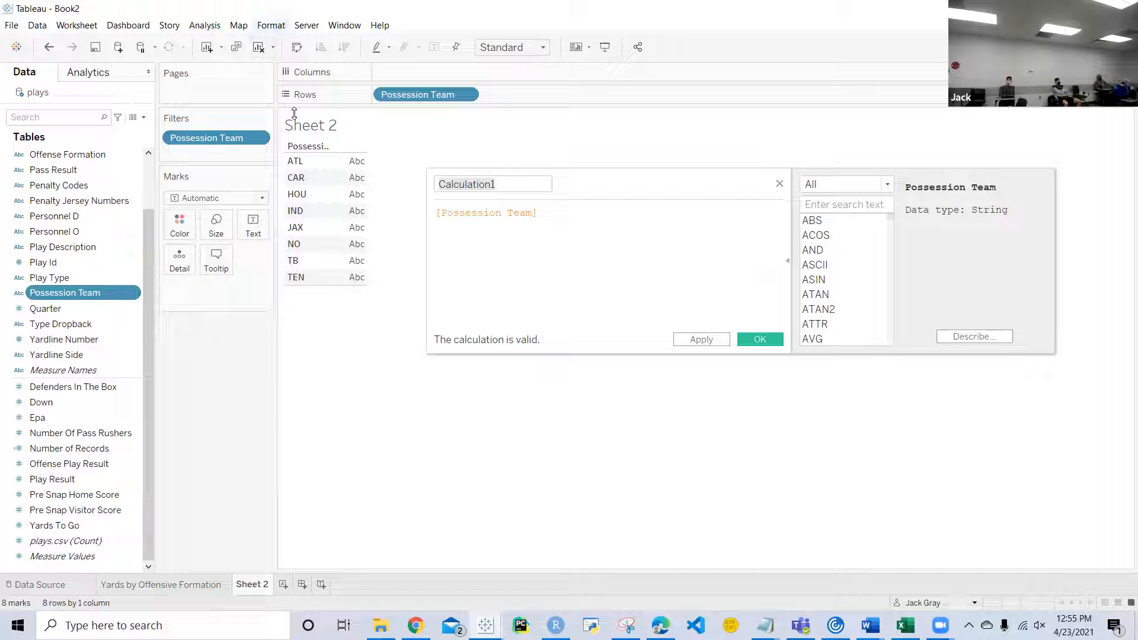
click(208, 26)
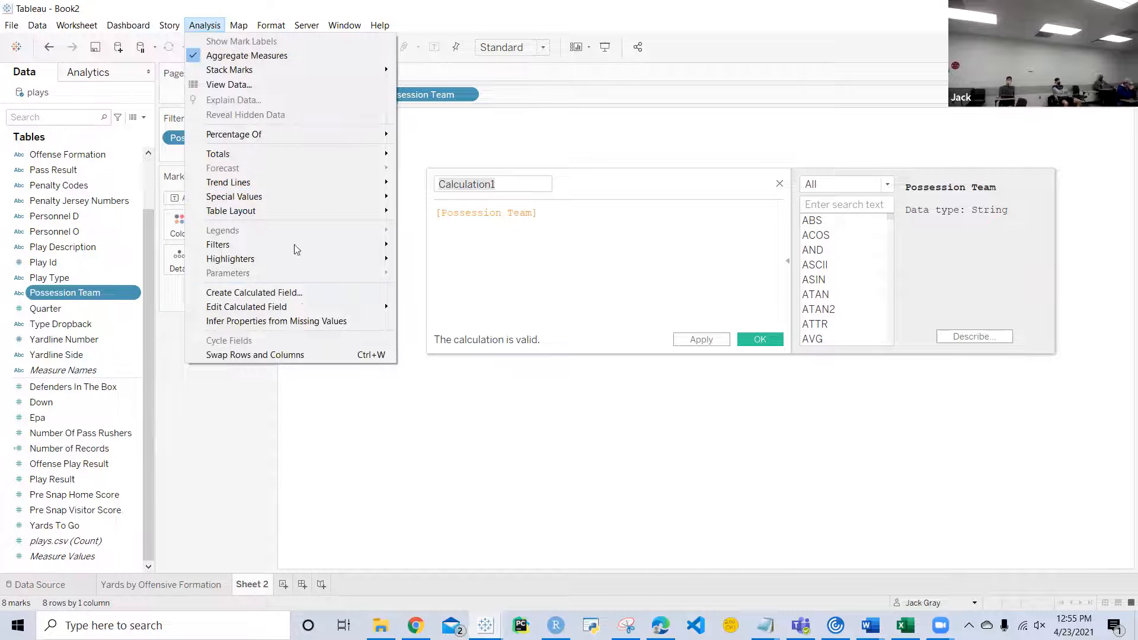
click(576, 188)
Step: Name the calculated field Division and make its formula begin with CASE [Possession Team]
click(521, 185)
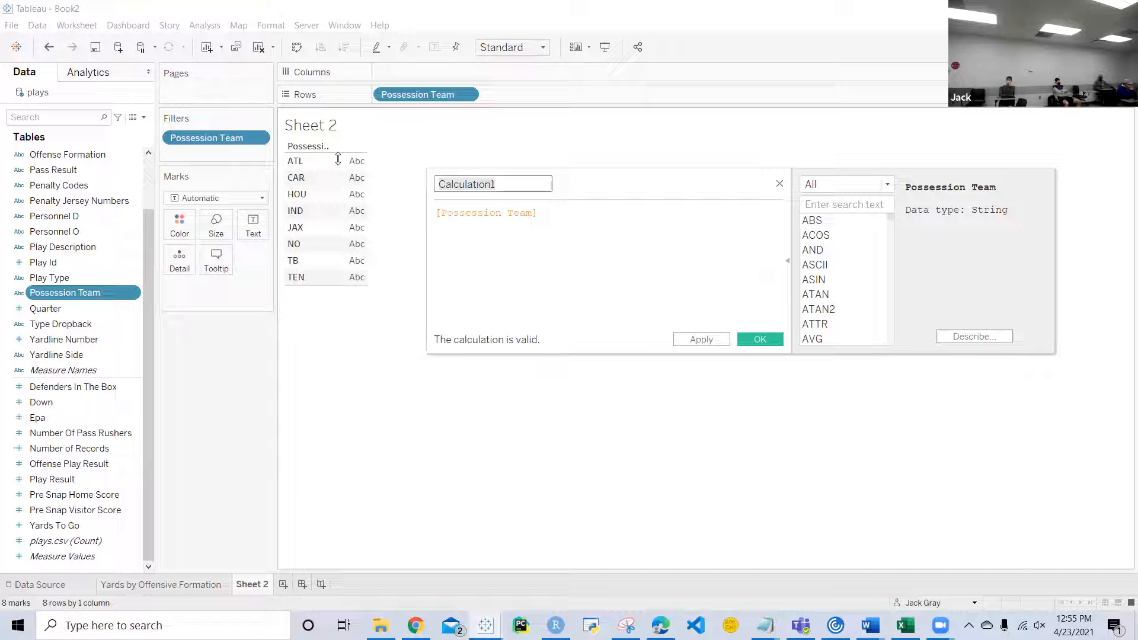
key(ctrl+a)
text(Divisionm)
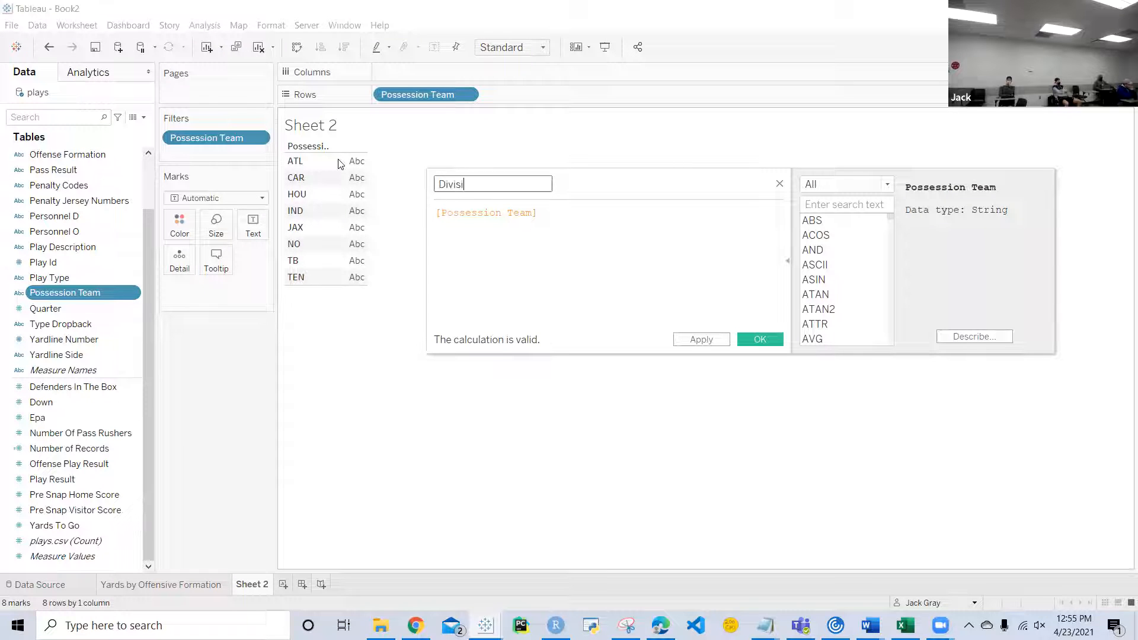
click(436, 215)
text(CASE)
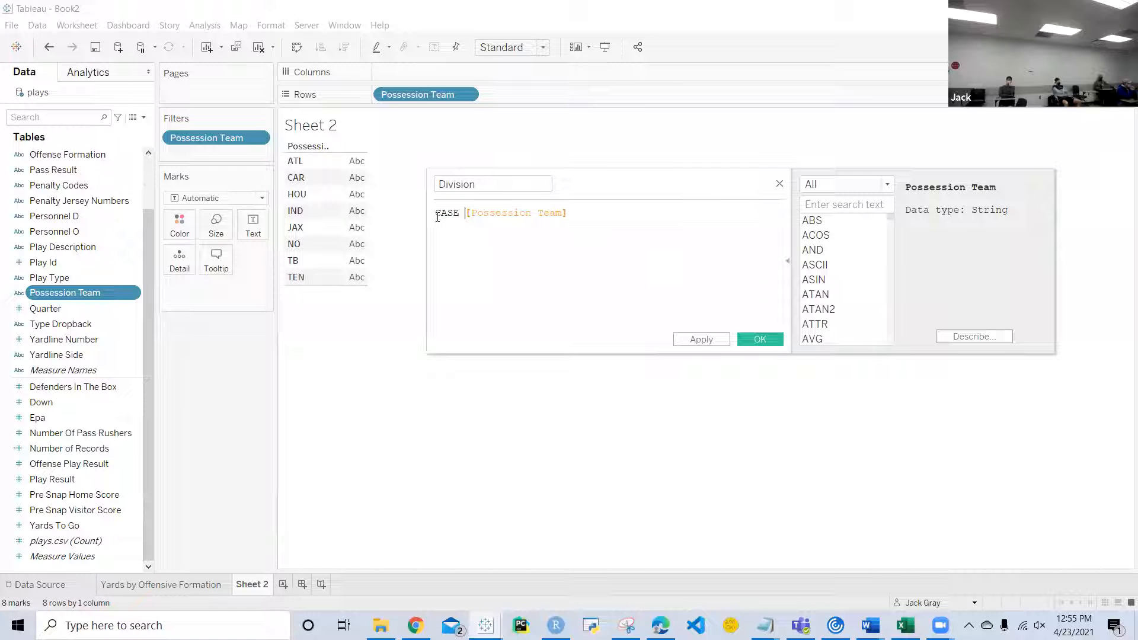
Step: Add the clause WHEN 'ATL' THEN 'NFC South' on a new line of the Division formula
click(614, 212)
key(Return)
text(WHEN 'ATL' T)
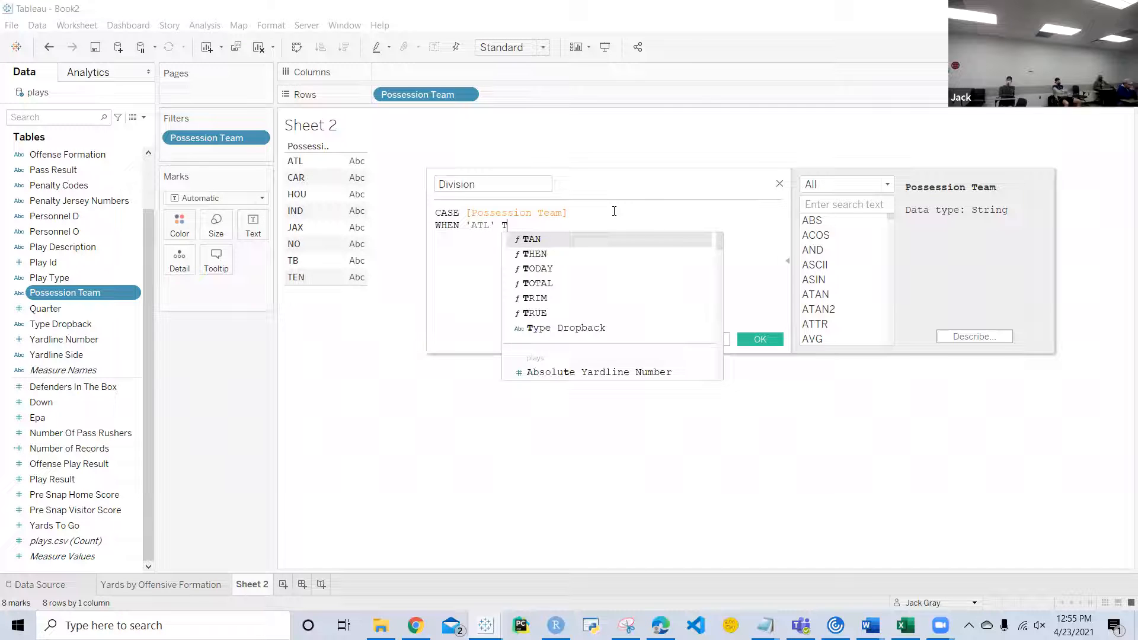
text(HEN 'NFA)
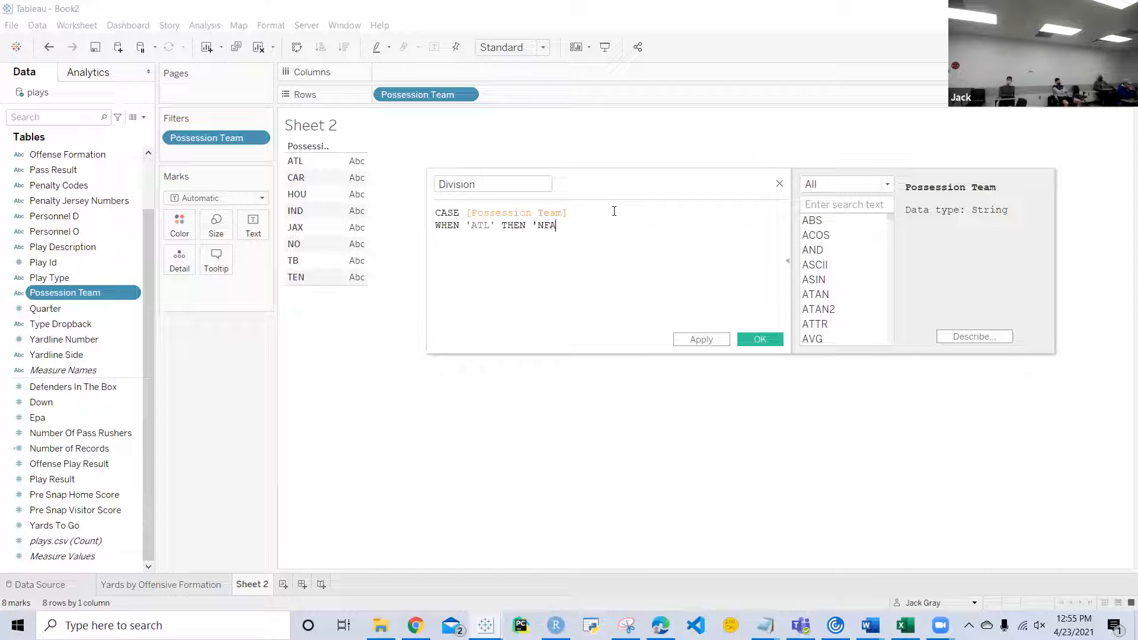
key(BackSpace)
text(C South')
Step: Duplicate the ATL clause three times on the lines below it
key(shift+Home)
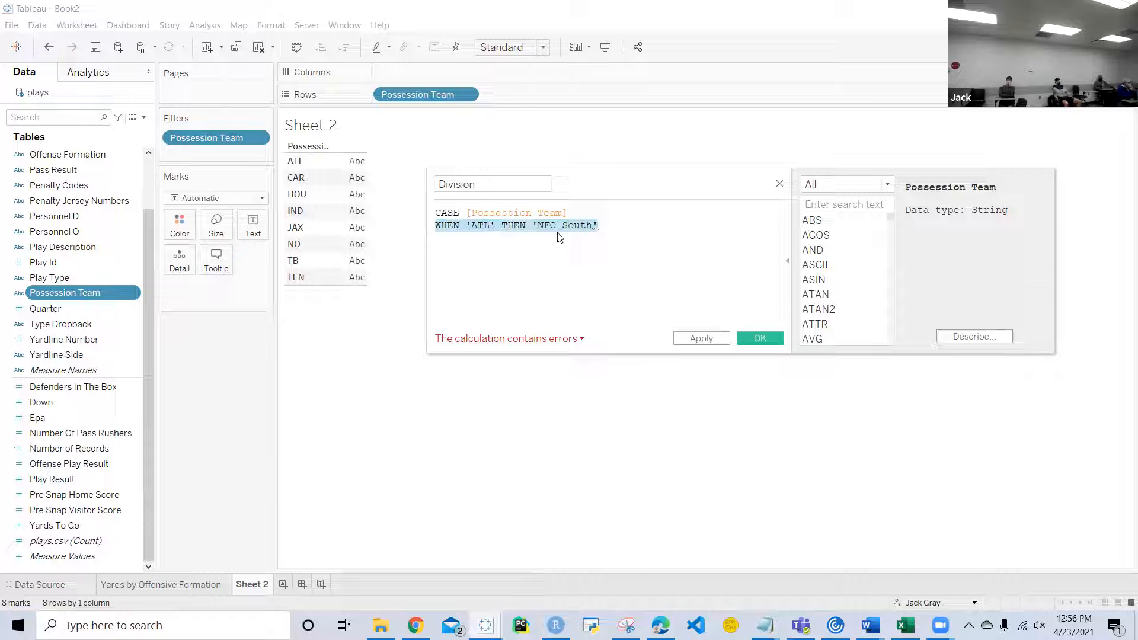
key(ctrl+c)
key(End)
key(Return)
key(ctrl+v)
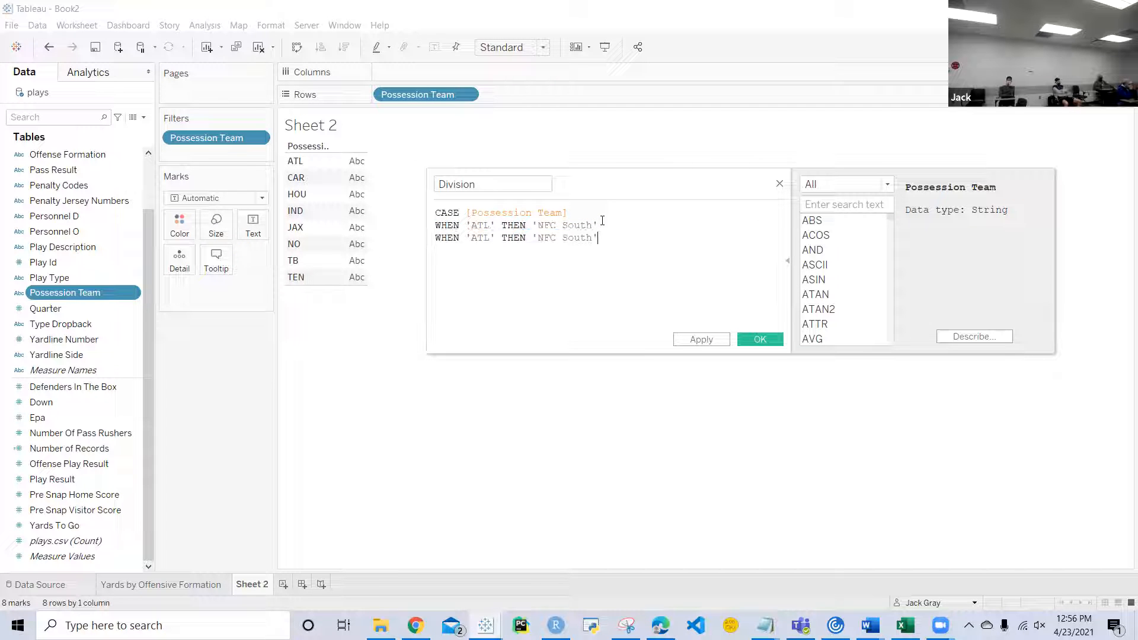
key(Return)
key(ctrl+v)
key(Return)
key(ctrl+v)
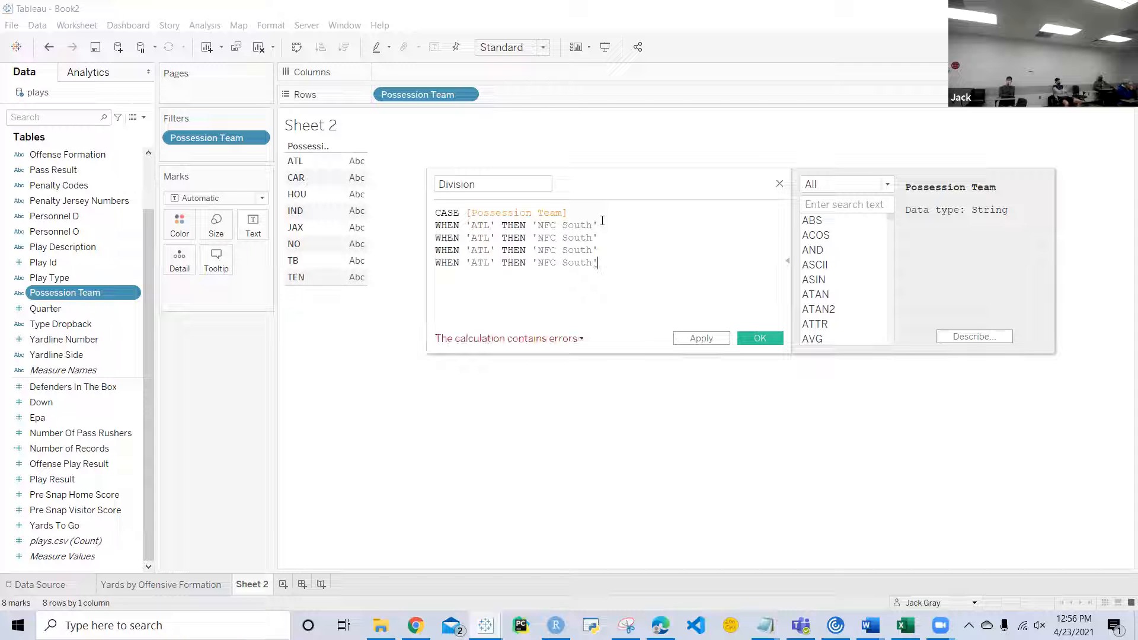
Step: Add the clause WHEN 'IND' THEN 'AFC South' below the NFC South clauses
key(Return)
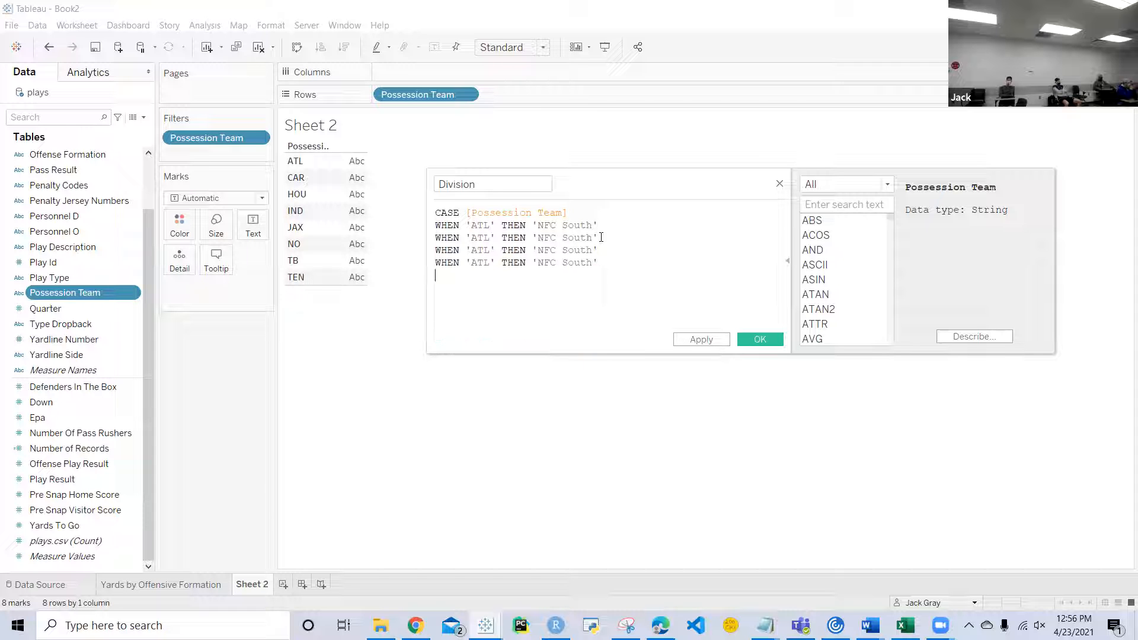
text(WHEN 'IND' THEN 'AFC South')
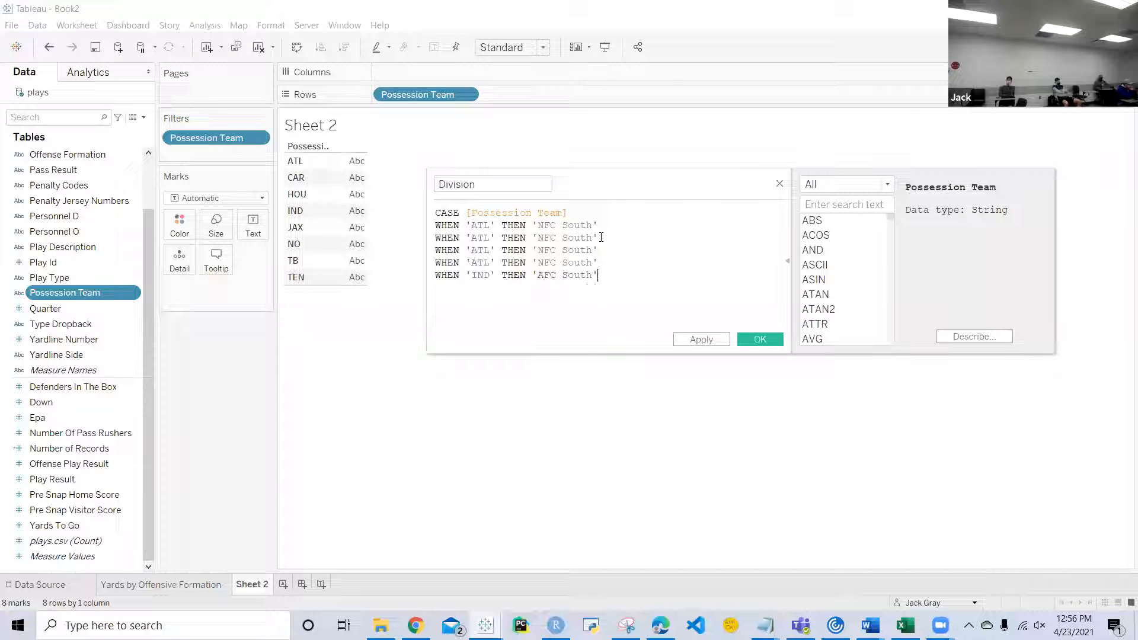
Step: Duplicate the IND clause three times on the lines below it
right_click(436, 274)
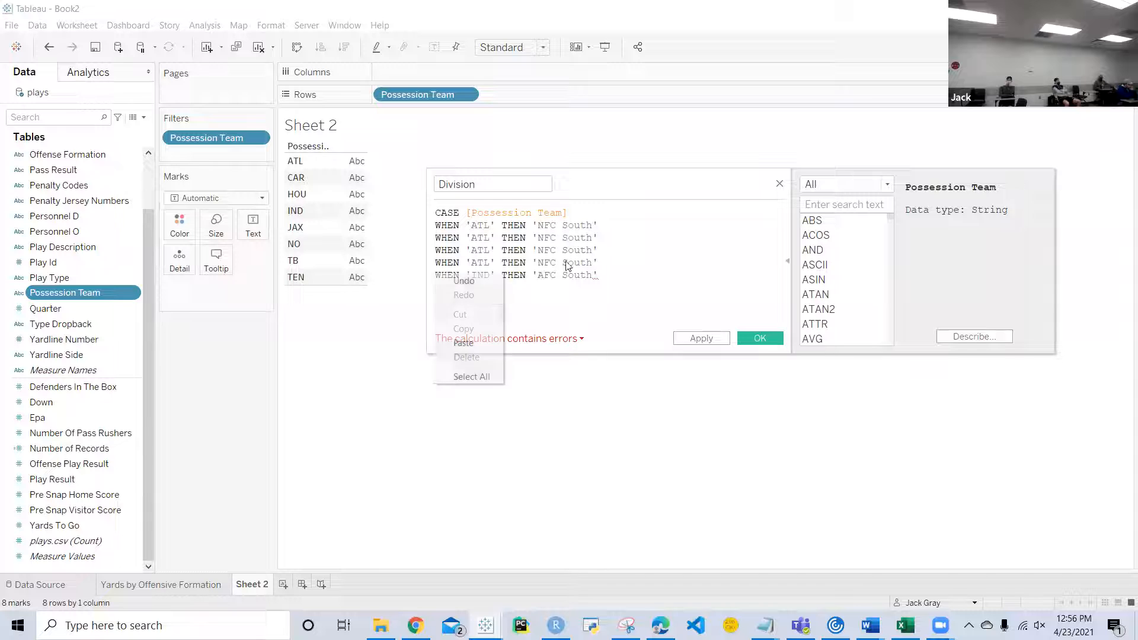
right_click(615, 268)
right_click(604, 275)
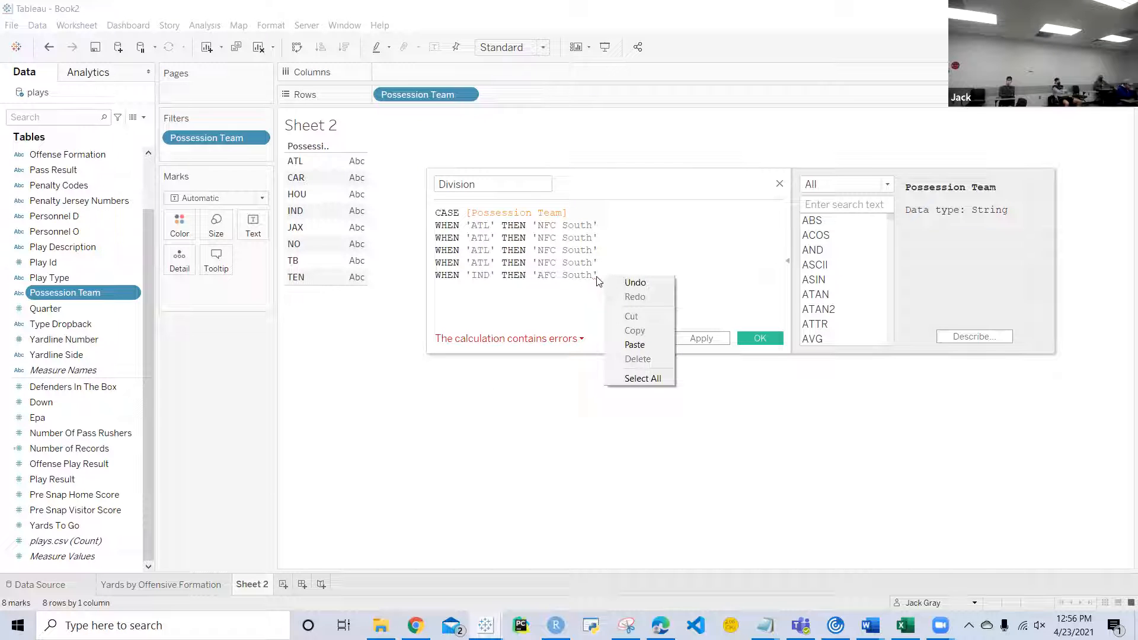
click(598, 276)
drag(598, 276, 435, 278)
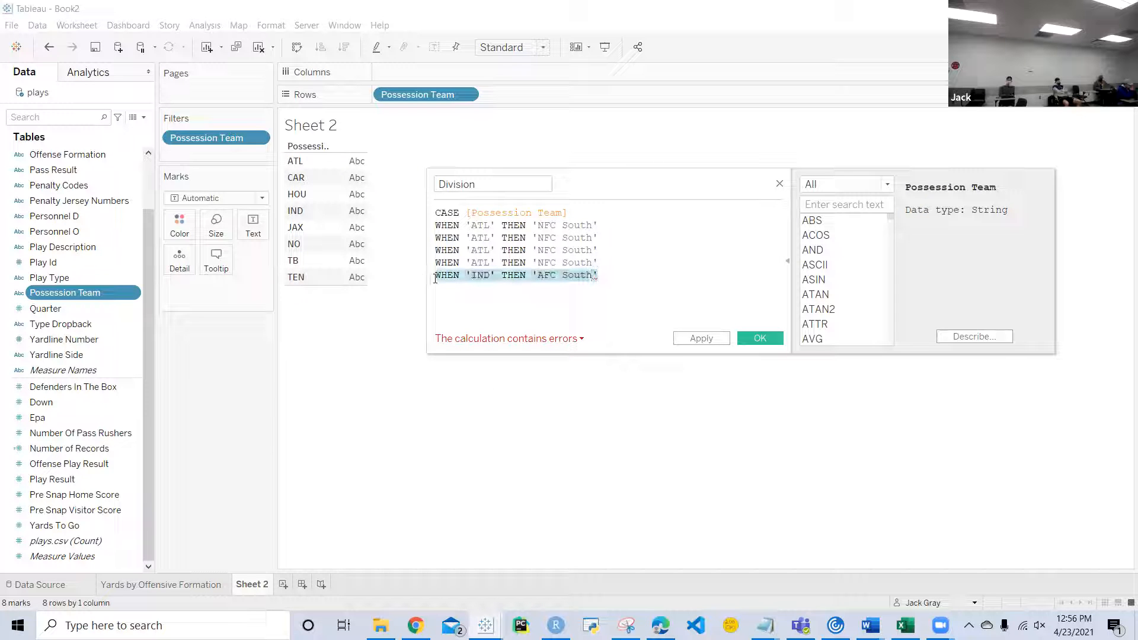
click(604, 278)
key(Return)
key(ctrl+v)
key(Return)
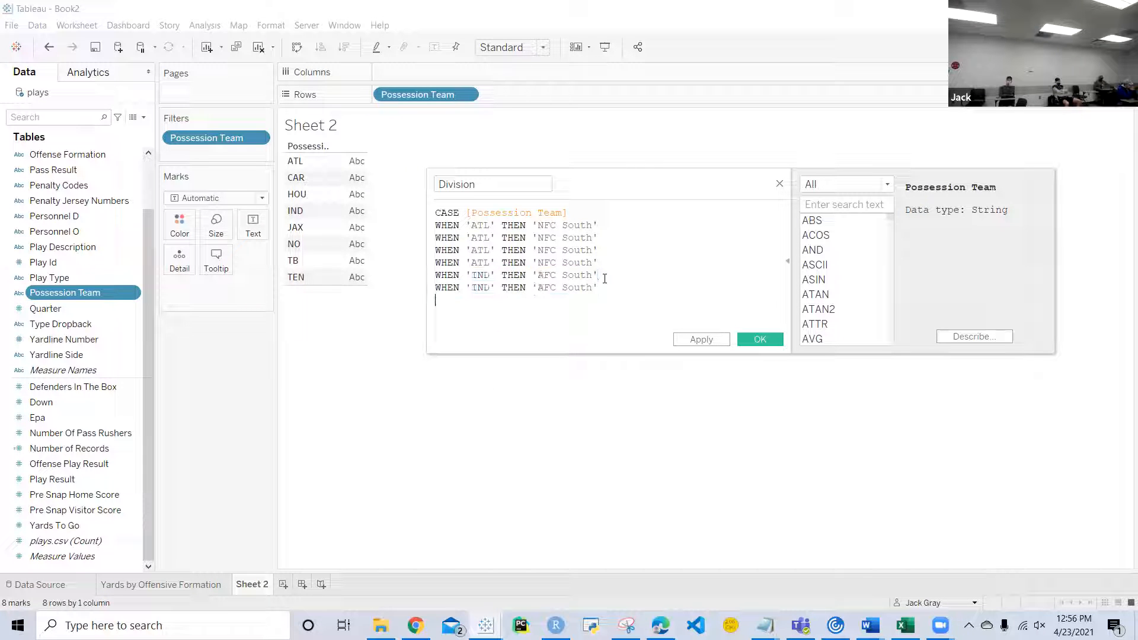
key(ctrl+v)
key(Return)
key(ctrl+v)
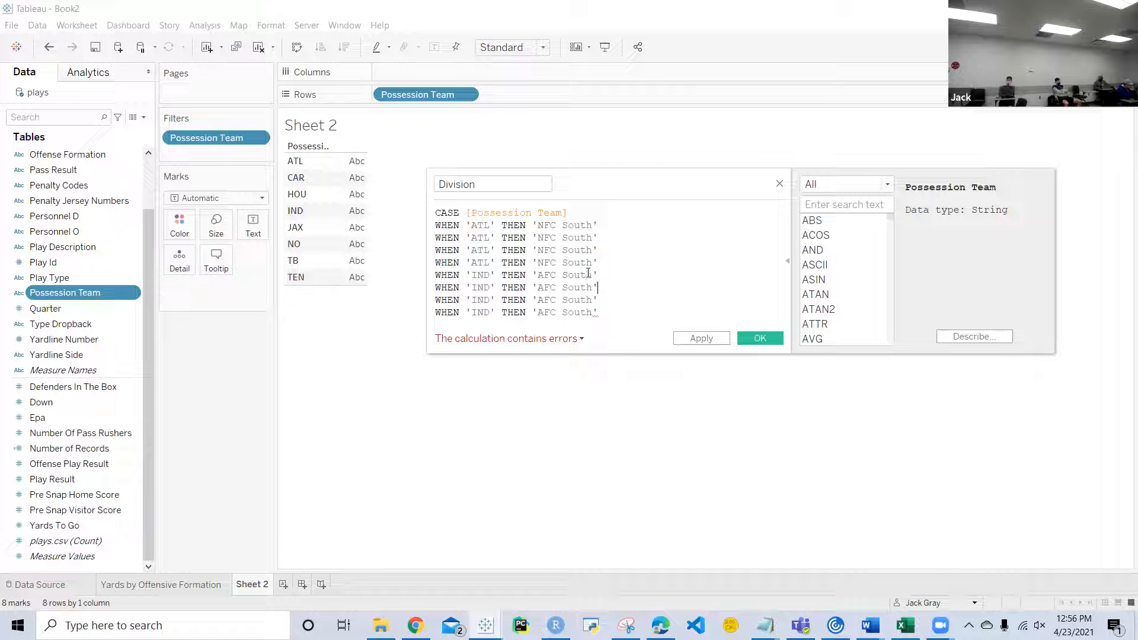
Step: Change the team codes in the three duplicated NFC South clauses to TB, NO and CAR
double_click(481, 237)
text(TE)
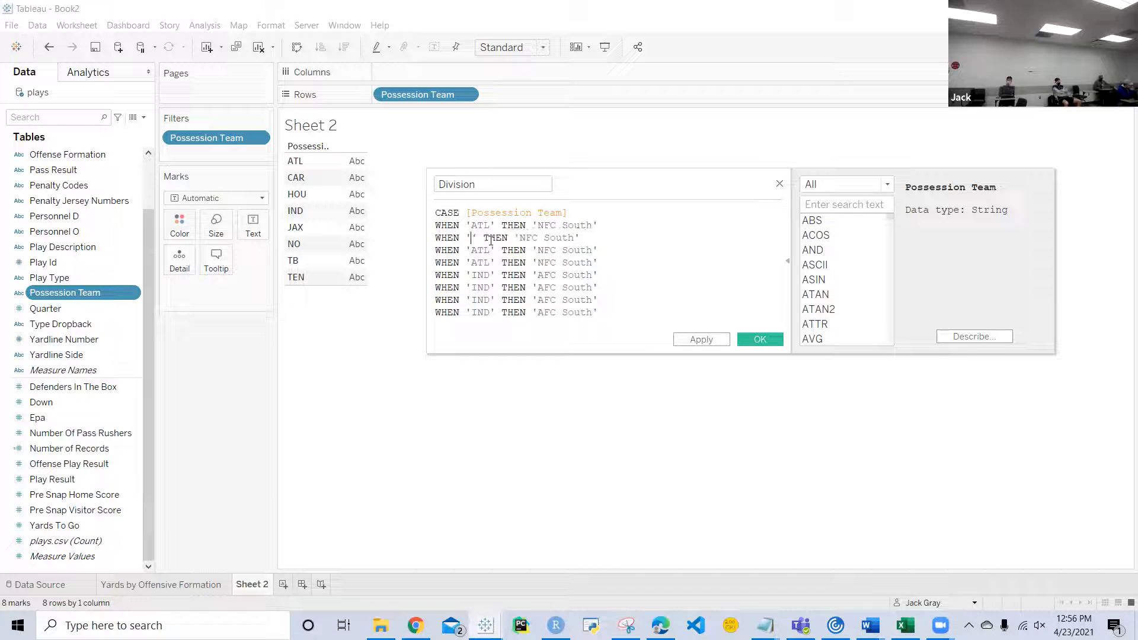
double_click(480, 250)
text(NO)
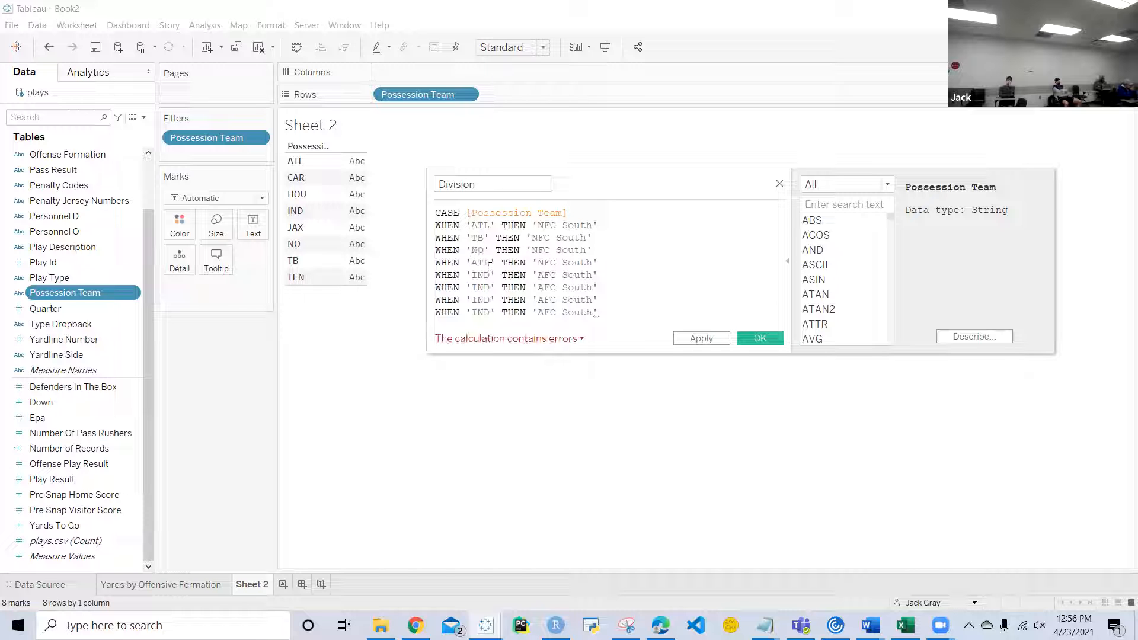
double_click(489, 264)
key(BackSpace)
text(CAR)
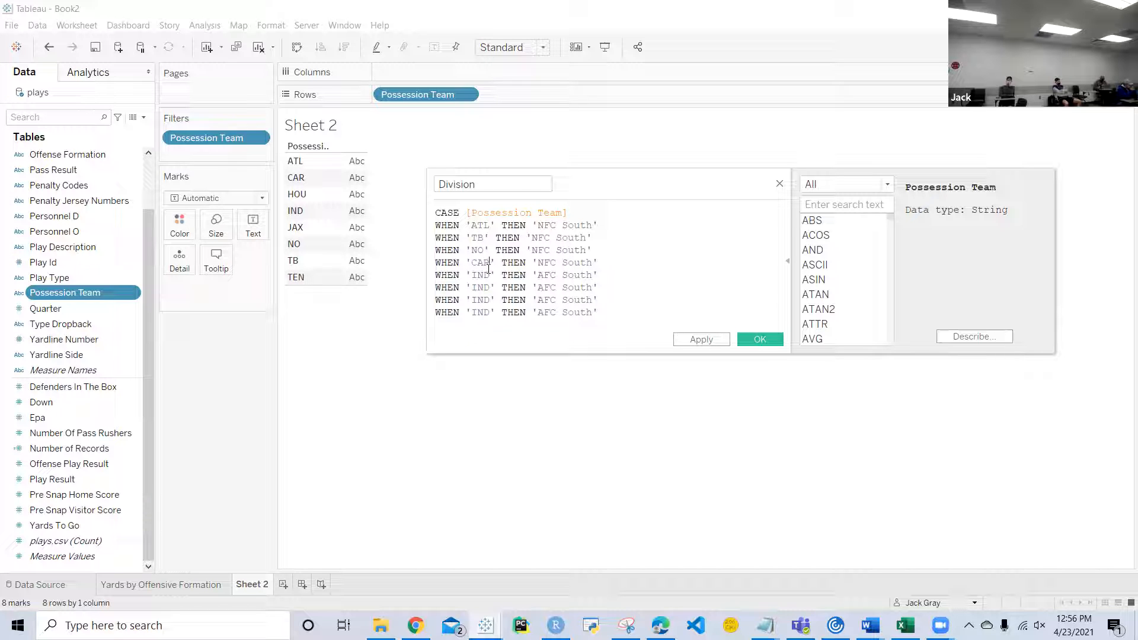
Step: Change the team codes in the three duplicated AFC South clauses to TEN, HOU and JAX
double_click(481, 289)
key(BackSpace)
text(TEN)
right_click(488, 300)
key(Escape)
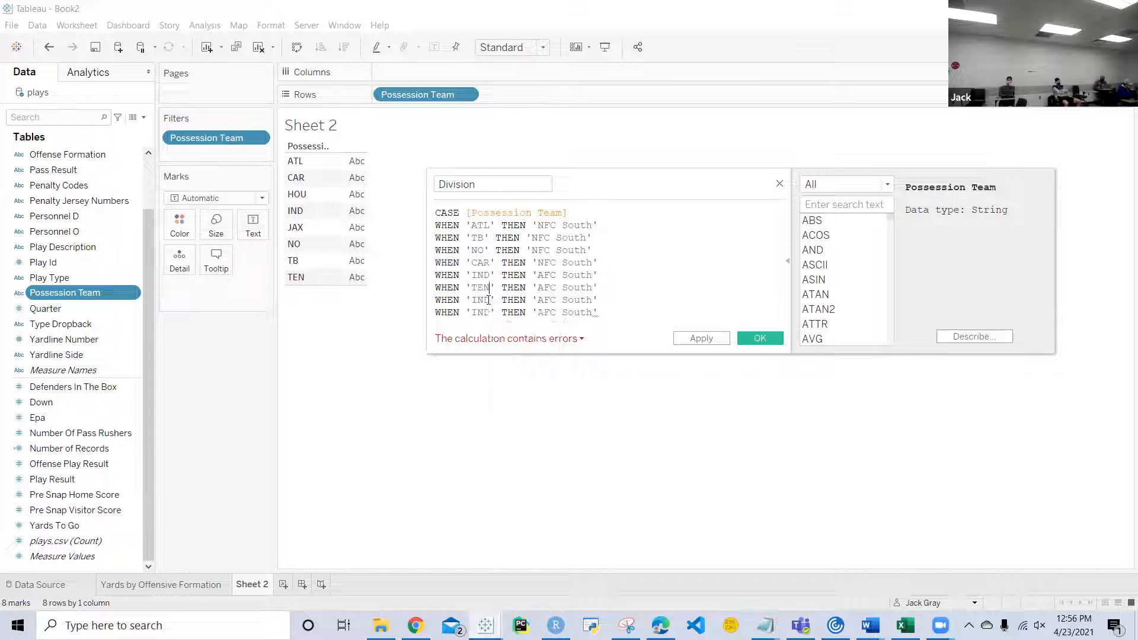
double_click(488, 300)
key(BackSpace)
text(HOU)
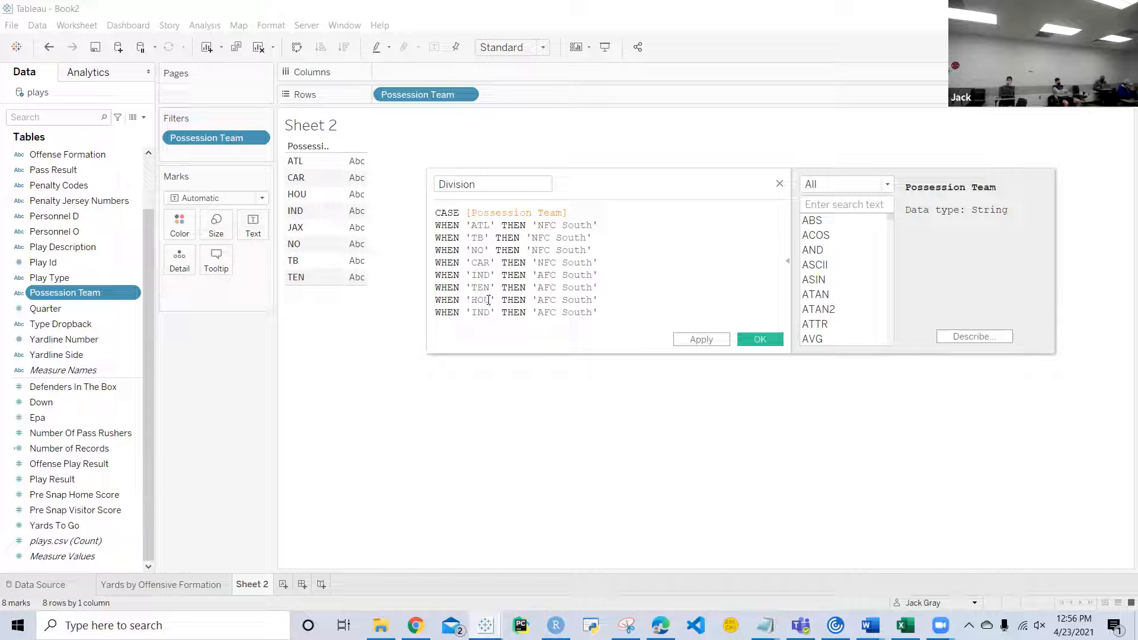
right_click(491, 320)
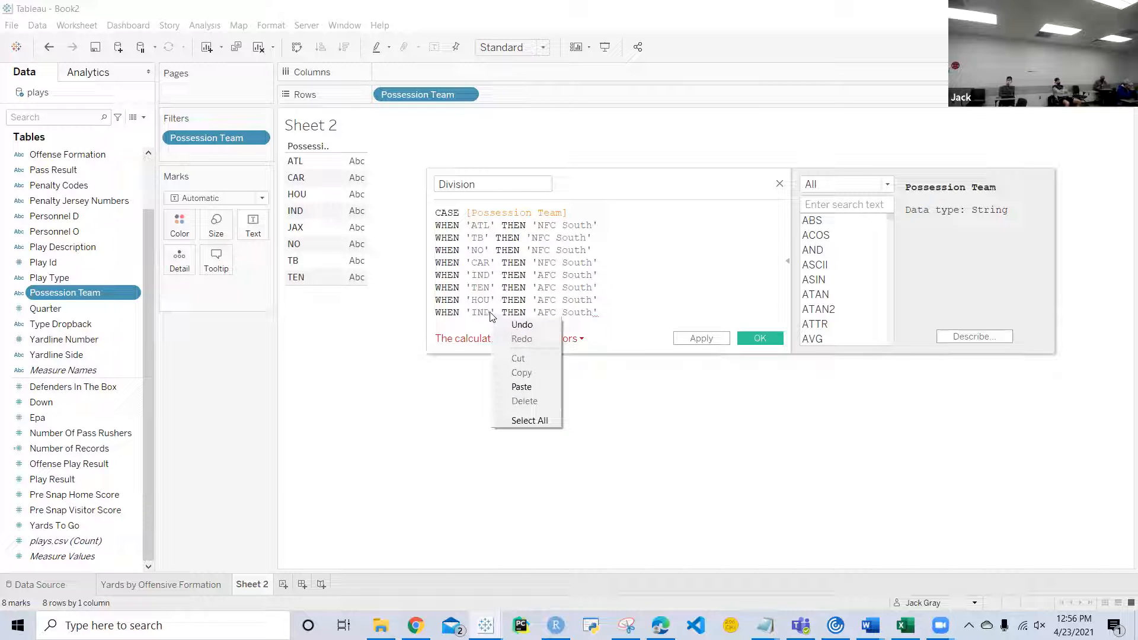
key(Escape)
double_click(491, 312)
key(BackSpace)
text(JAX)
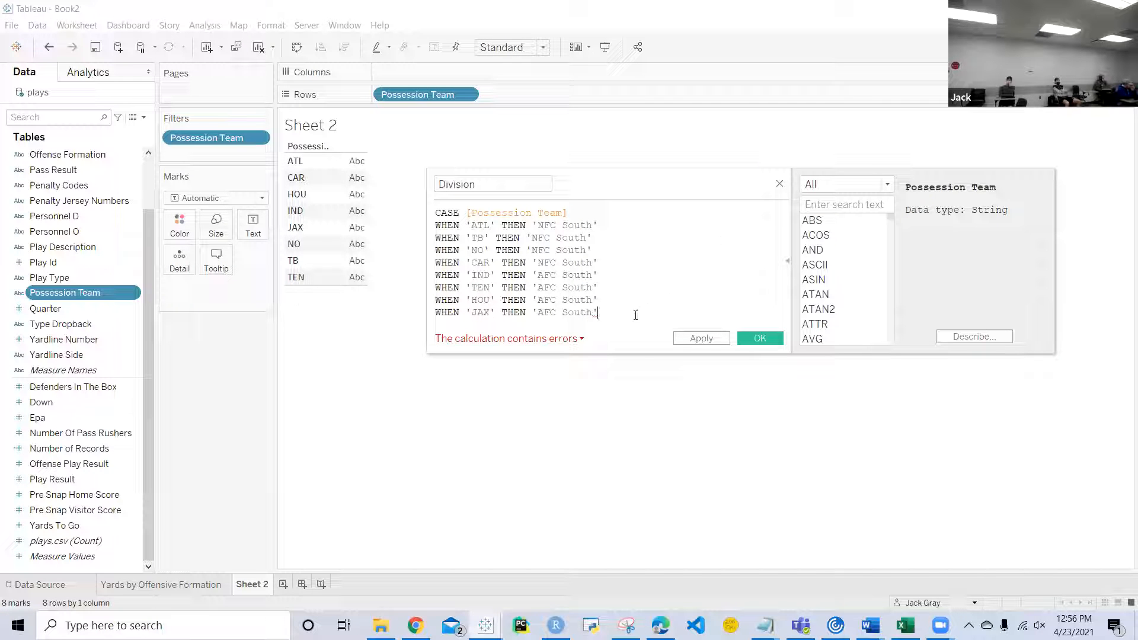
Step: Finish the CASE formula with END and save the Division calculated field
key(Return)
text(END)
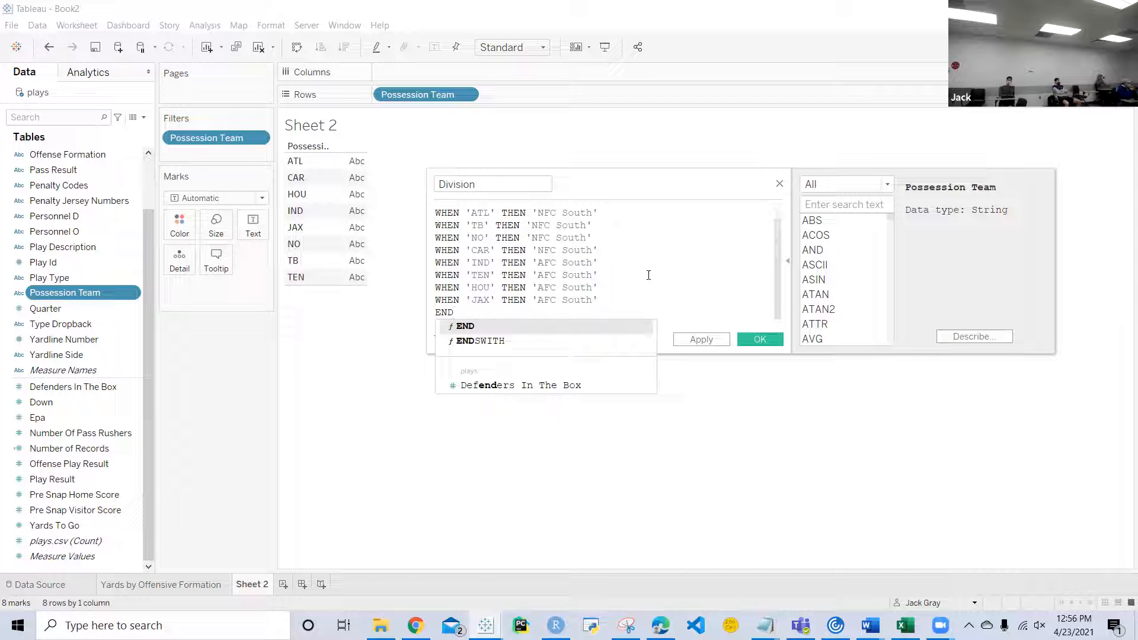
click(646, 234)
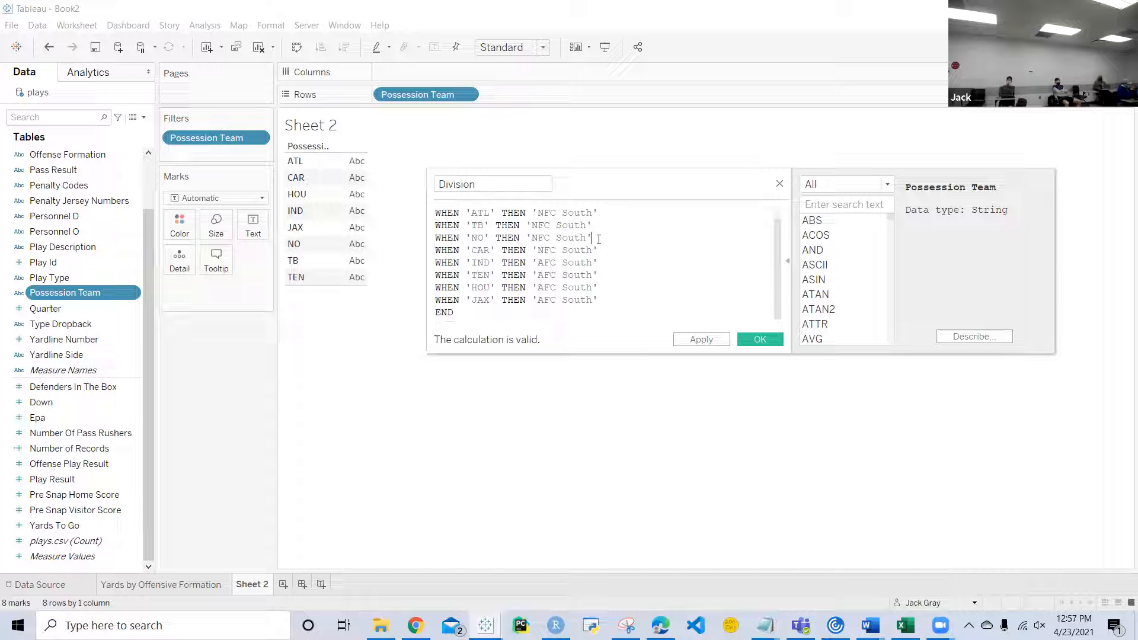
click(748, 340)
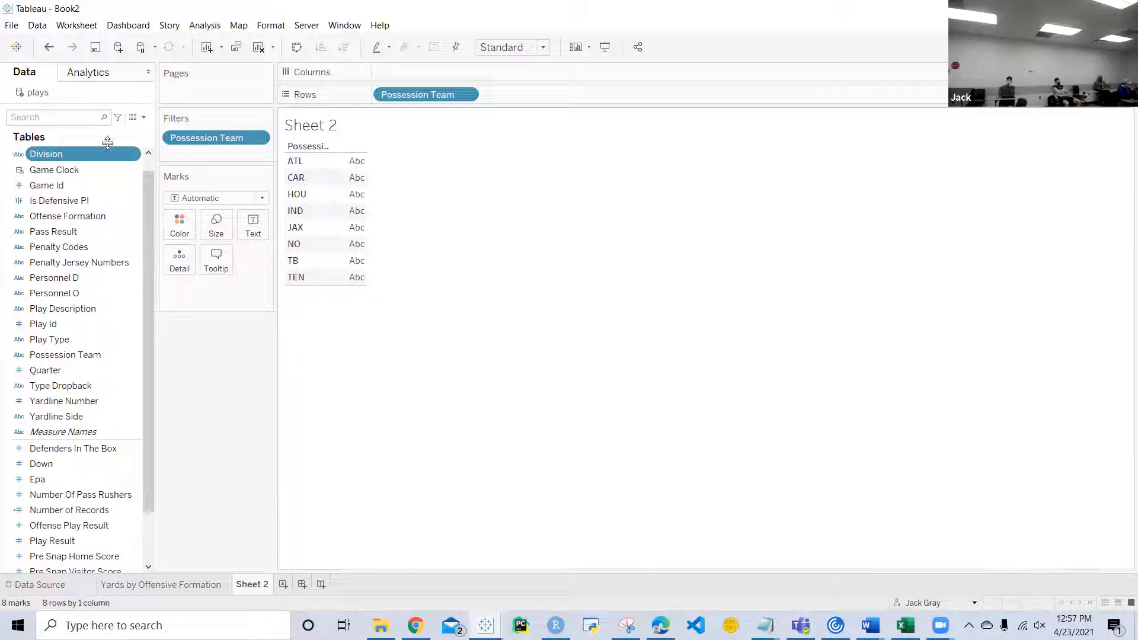
Step: Place Division ahead of Possession Team in the rows and hide the field labels for rows
drag(83, 155, 375, 96)
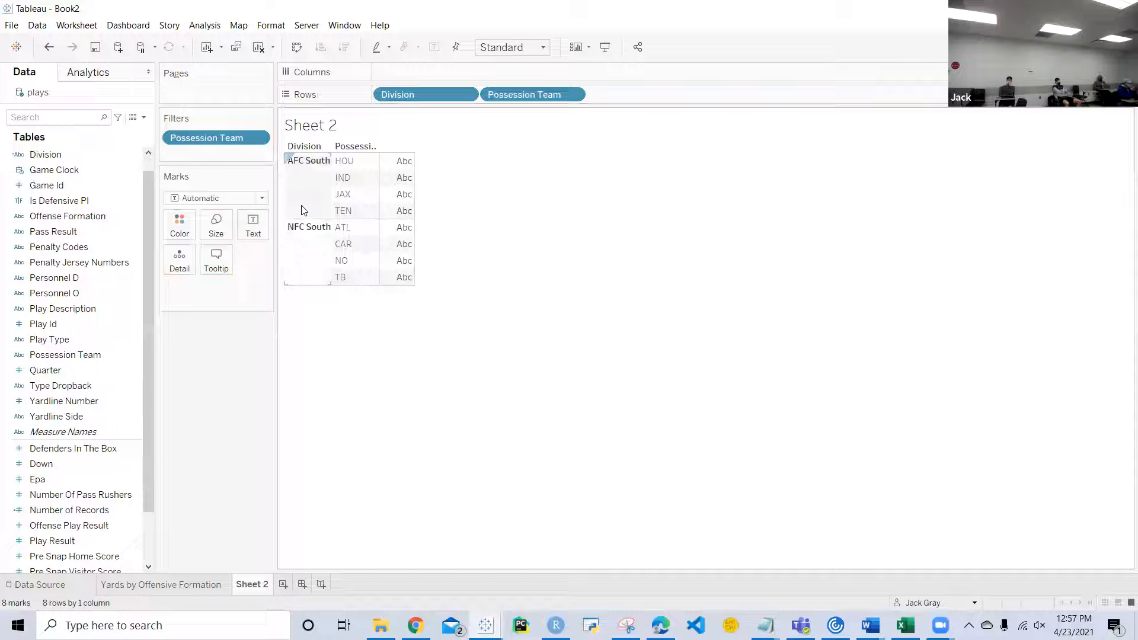
right_click(349, 155)
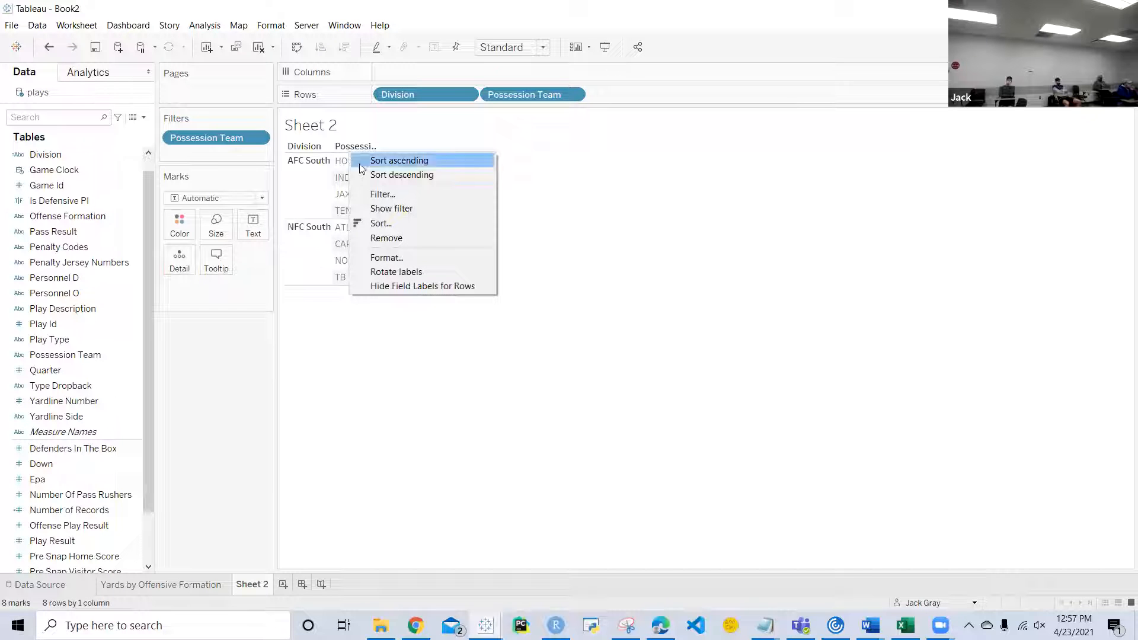
click(403, 287)
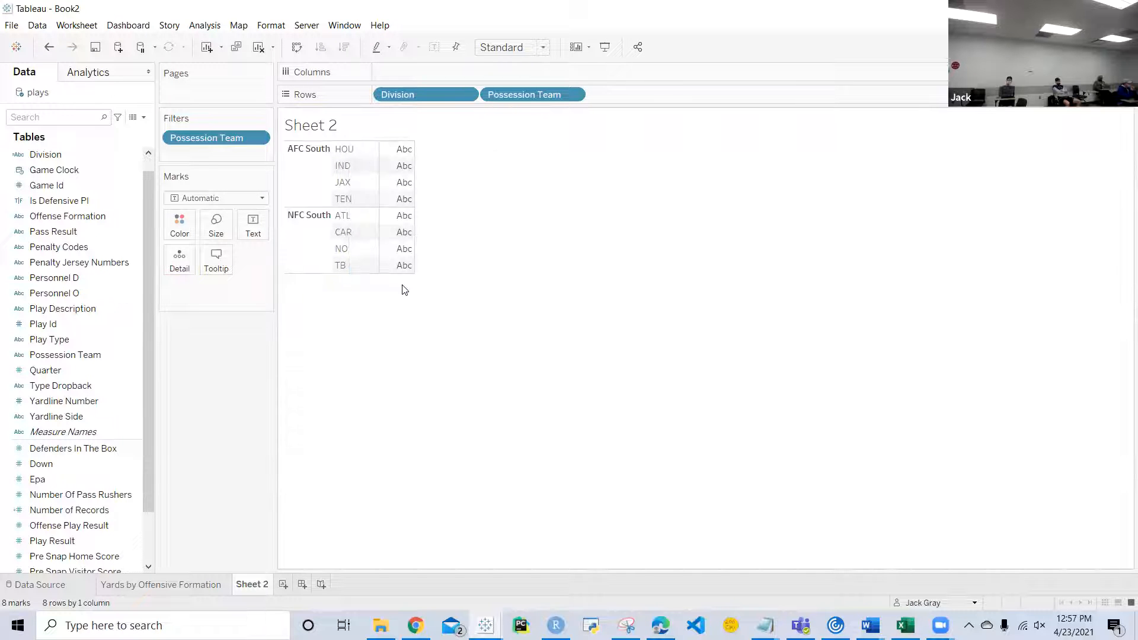
Step: Chart the Number of Records as horizontal bars by adding it to the sheet's columns
mouse_move(387, 276)
scroll(12, 481, down, 2)
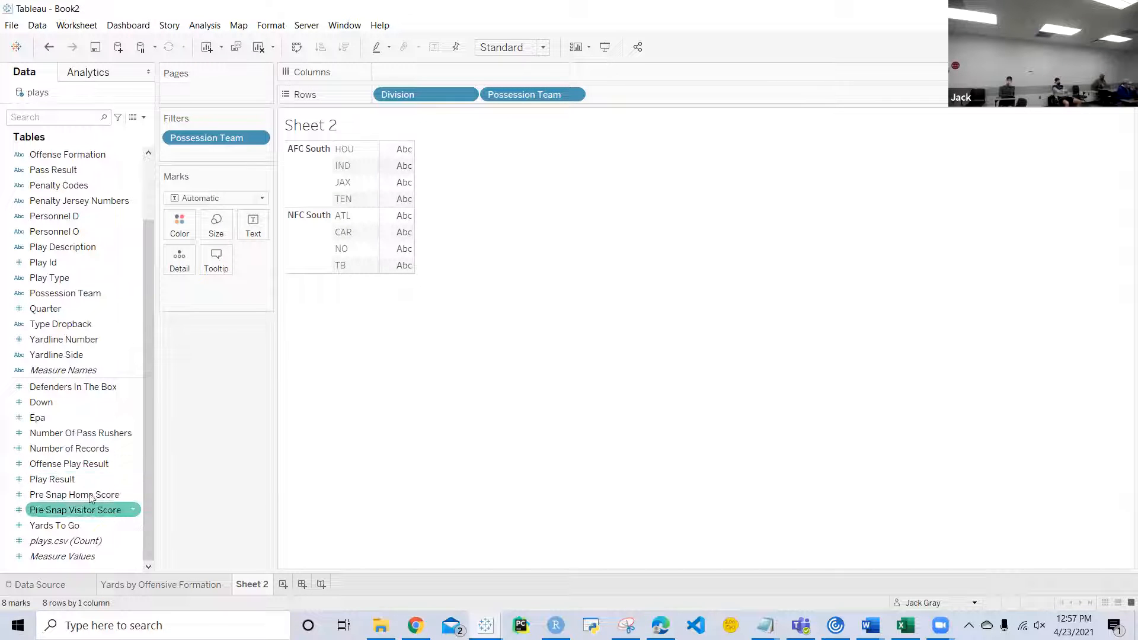
drag(69, 448, 476, 83)
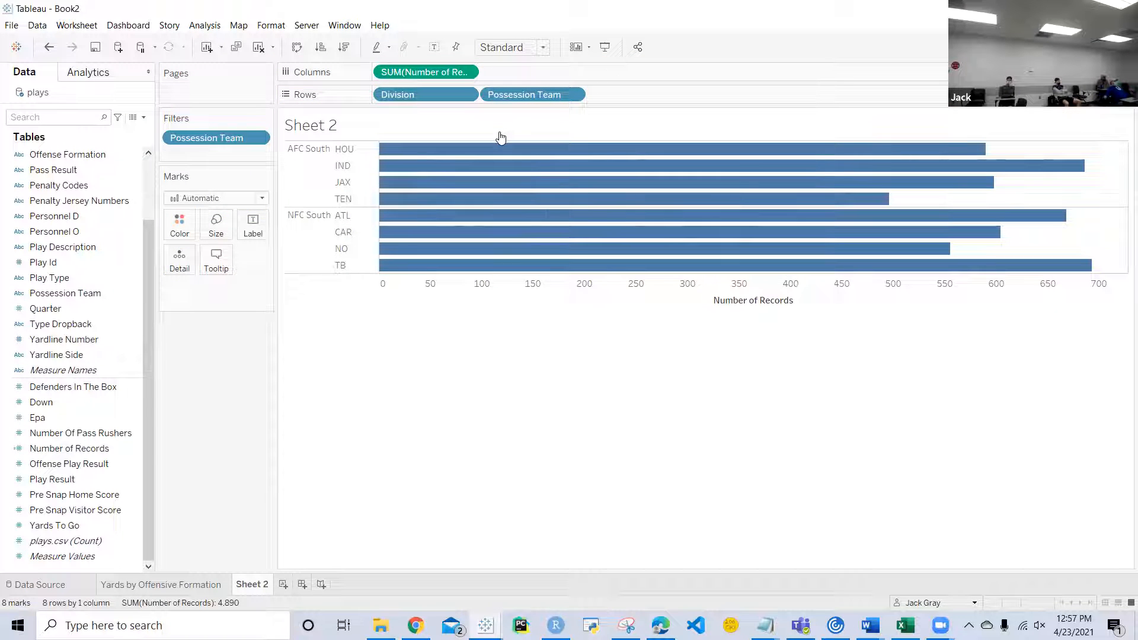
Step: Fit the chart to the entire view and sort Possession Team in descending order by the sum of Number of Records
click(512, 46)
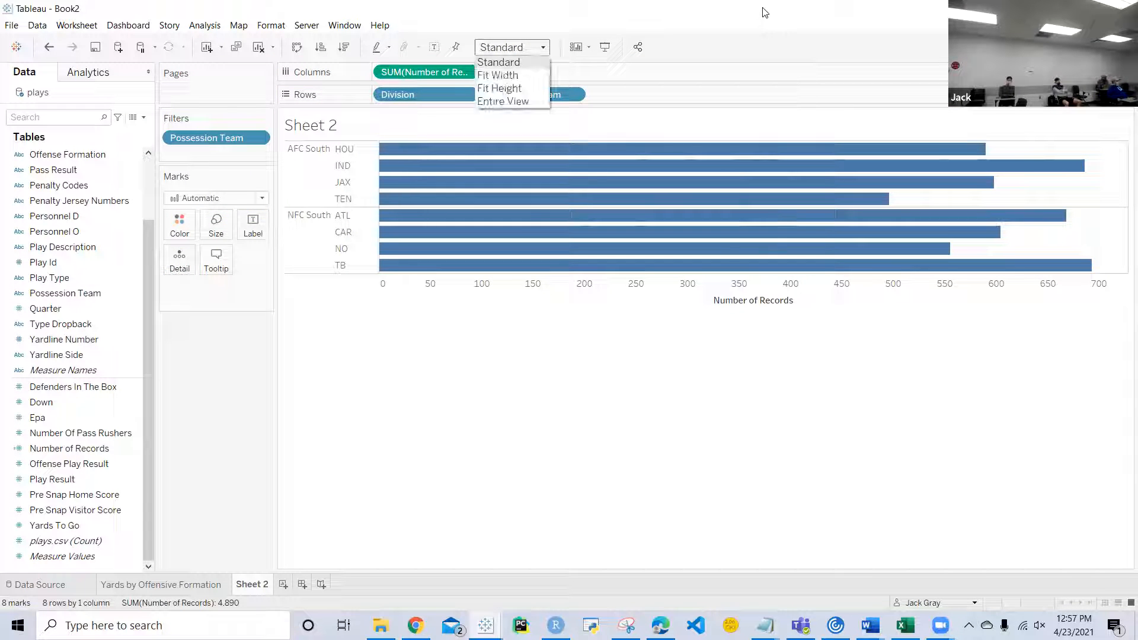
click(508, 101)
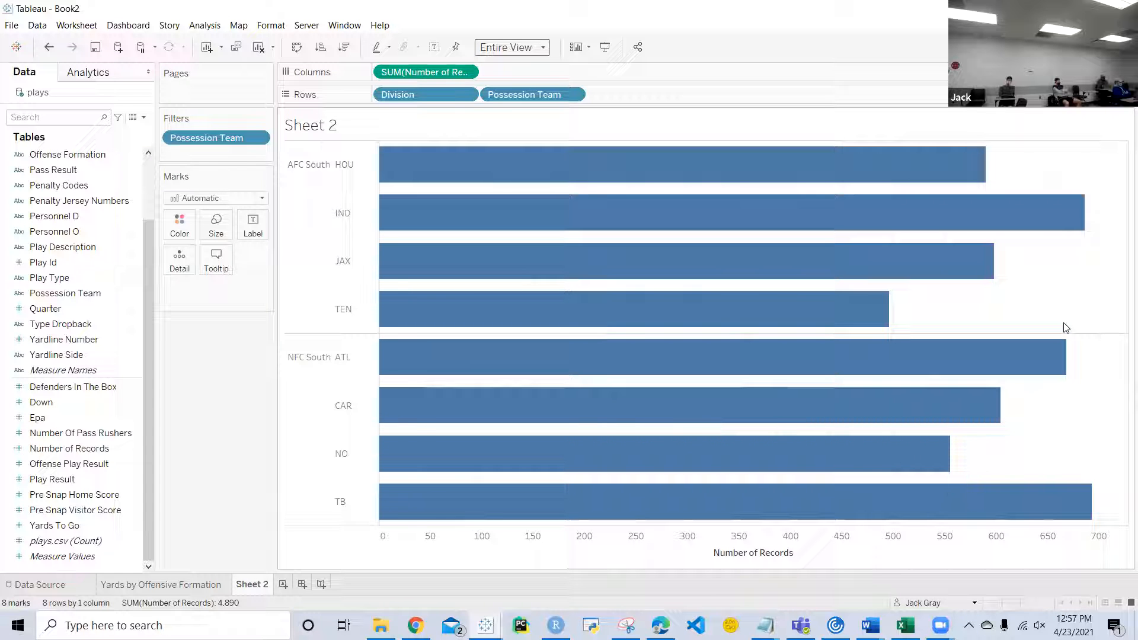
click(572, 95)
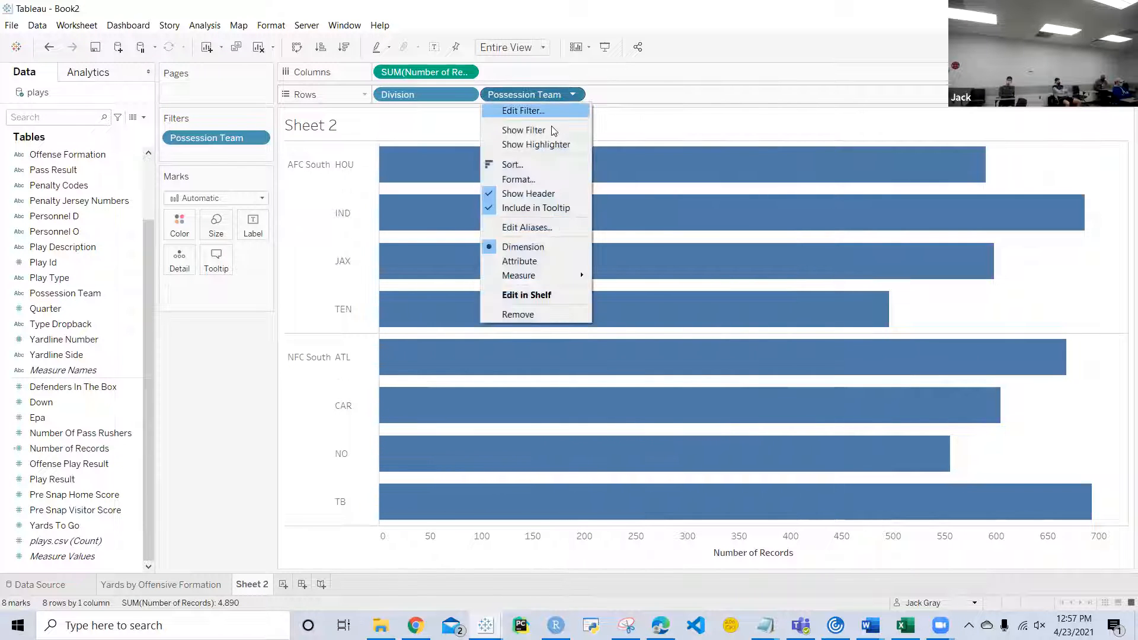
click(512, 166)
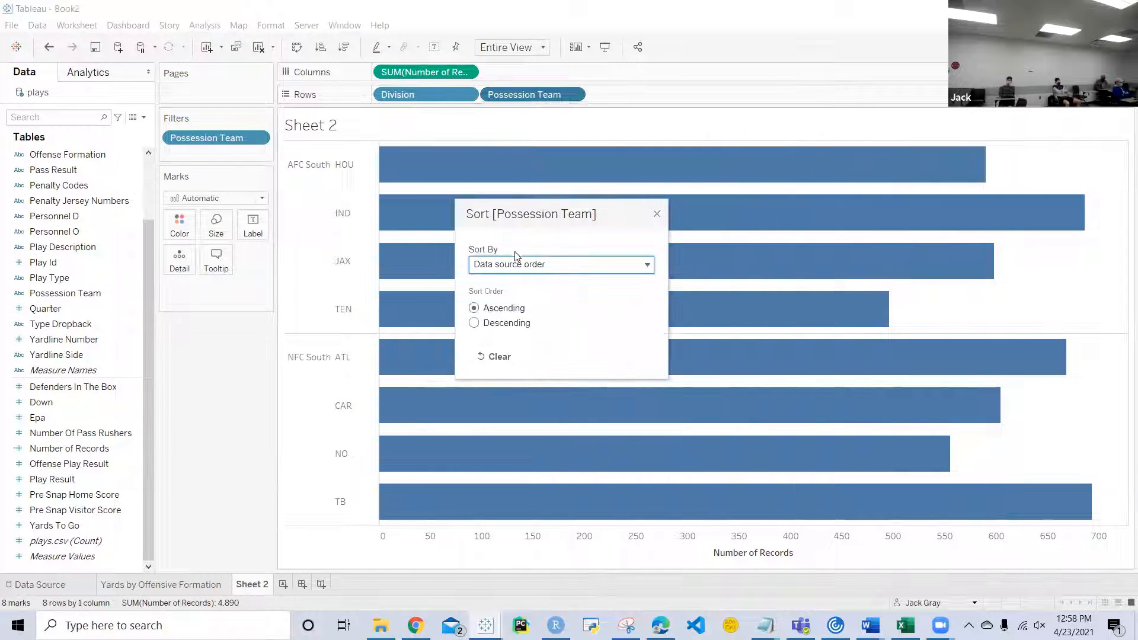
click(516, 262)
click(497, 307)
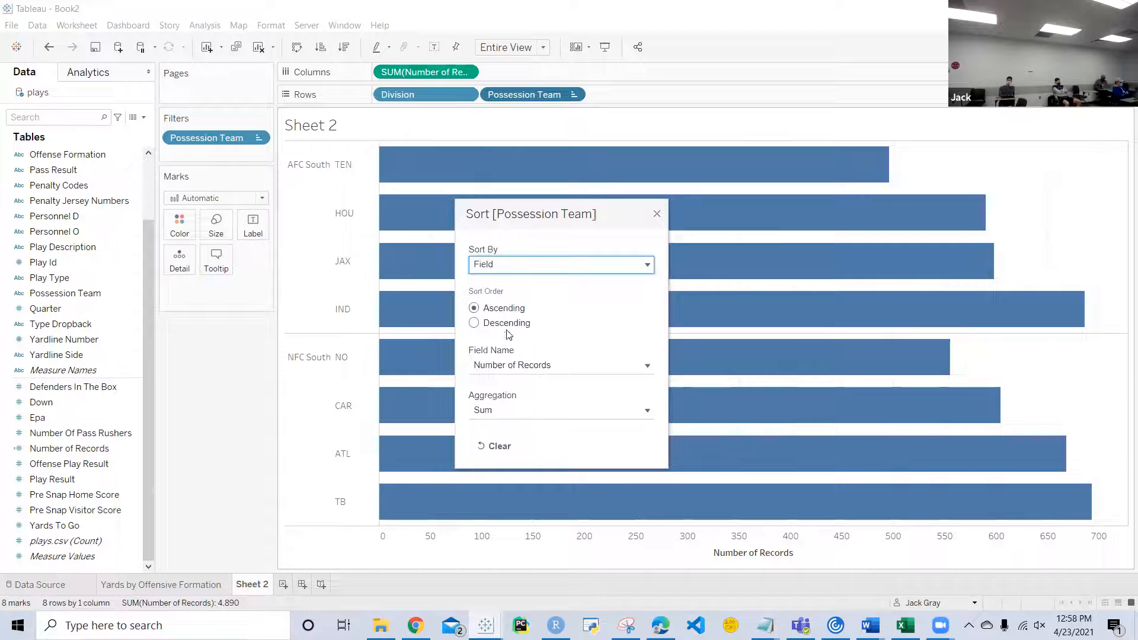
click(474, 323)
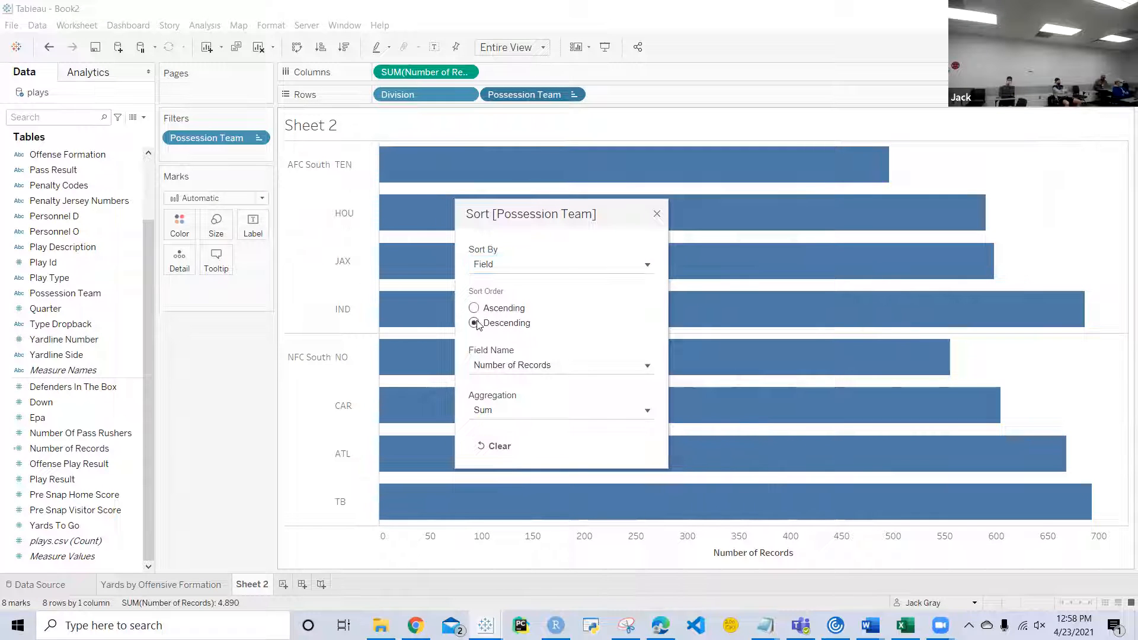
click(656, 214)
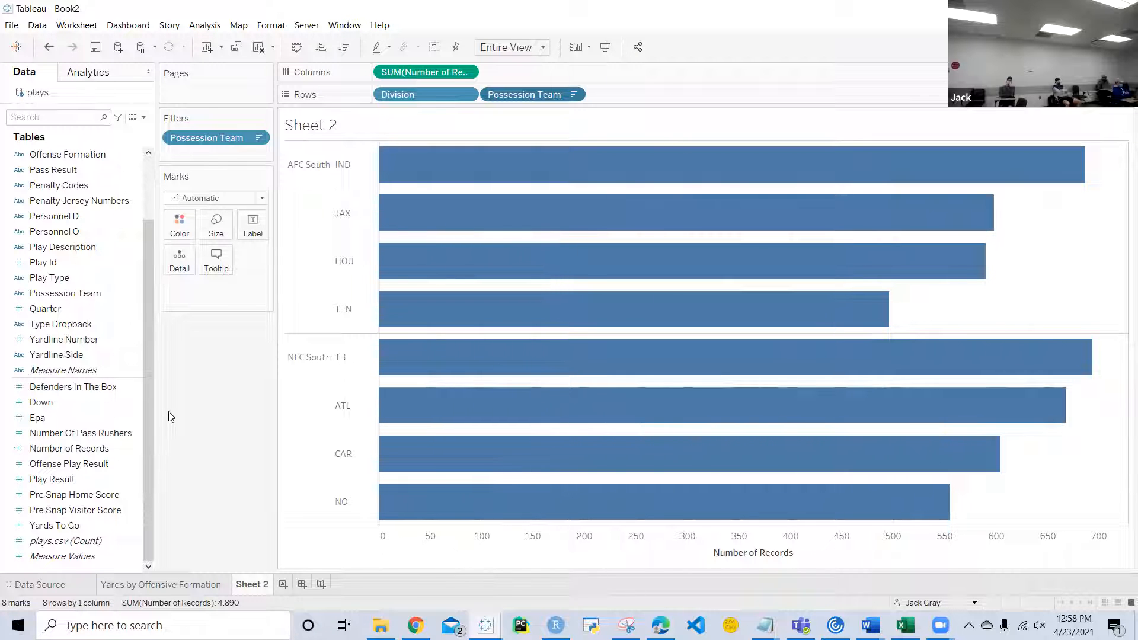
Step: Color the bars by Type Dropback
click(89, 341)
click(96, 324)
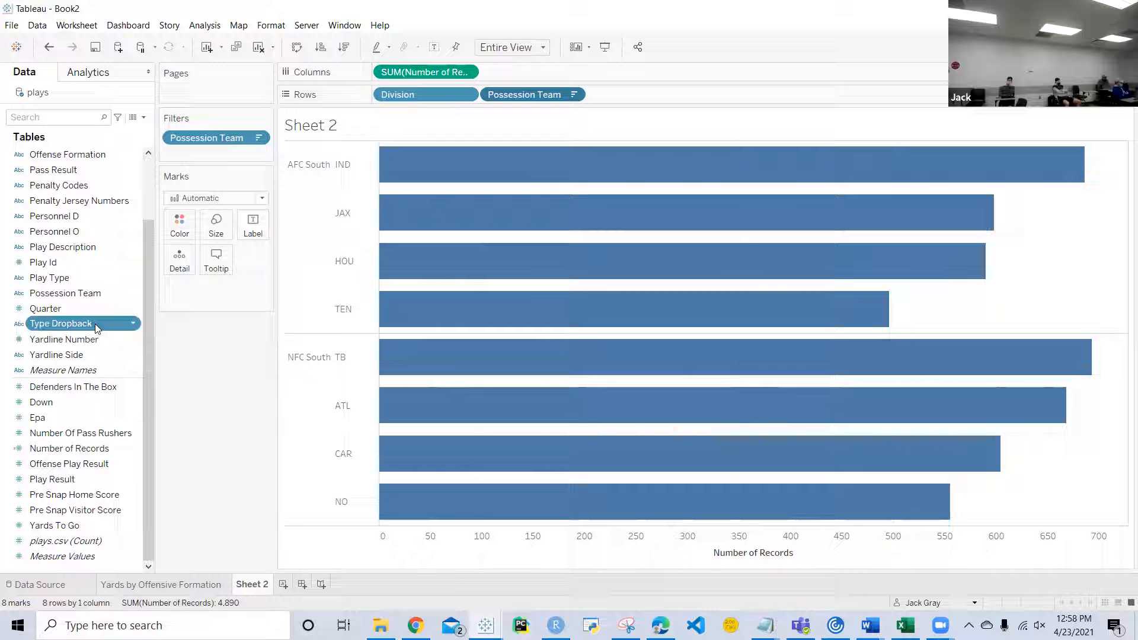
drag(96, 324, 183, 228)
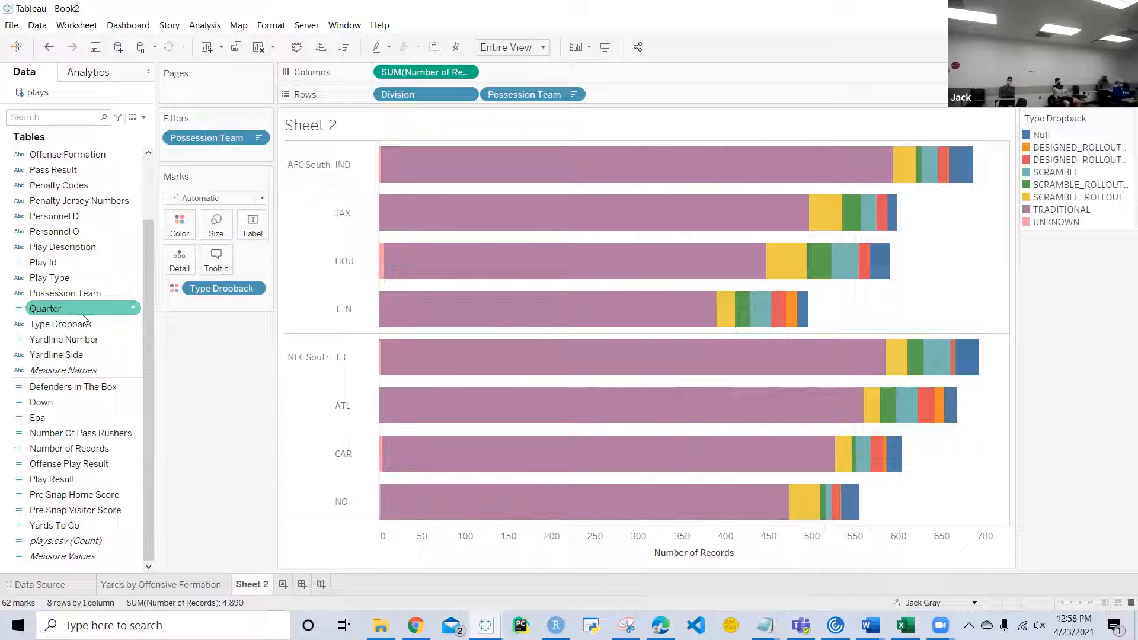
Step: Add a Type Dropback filter that excludes the Null value
drag(79, 327, 211, 150)
click(538, 365)
click(662, 363)
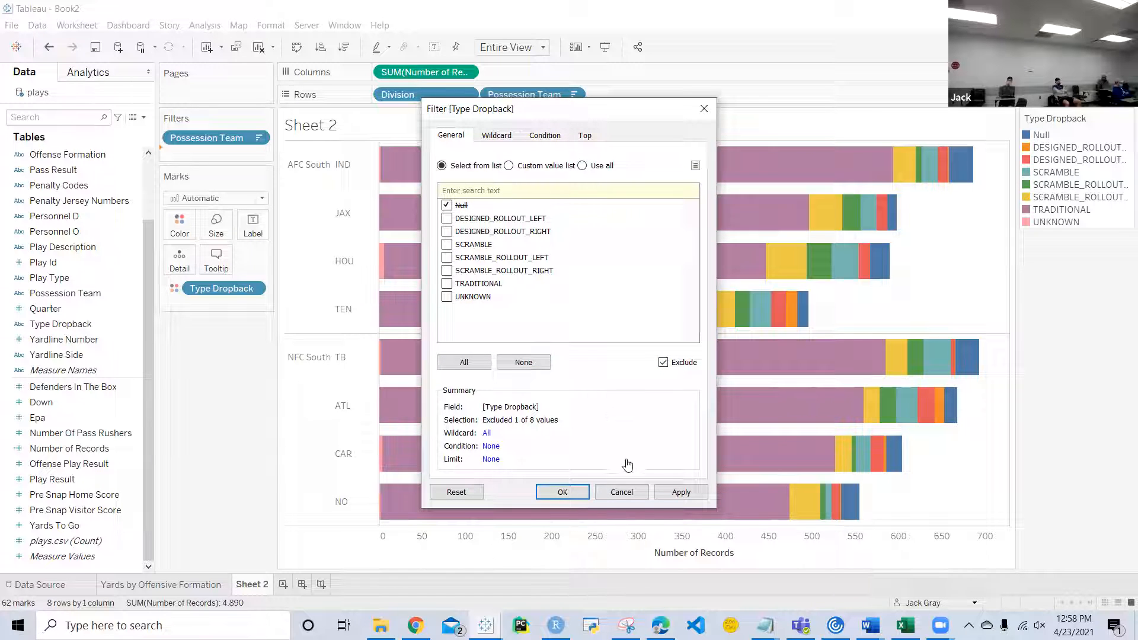
click(574, 494)
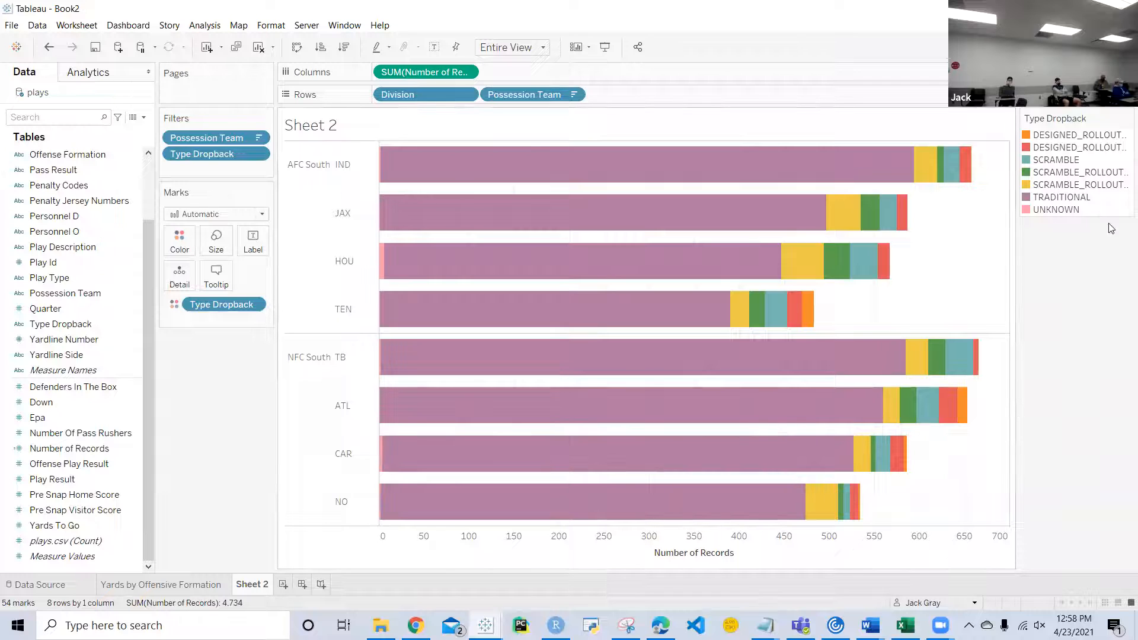
Step: Reorder the color legend as UNKNOWN, SCRAMBLE_ROLLOUT_LEFT, SCRAMBLE_ROLLOUT_RIGHT, SCRAMBLE, DESIGNED_ROLLOUT_LEFT, DESIGNED_ROLLOUT_RIGHT, TRADITIONAL
drag(1063, 149, 1068, 210)
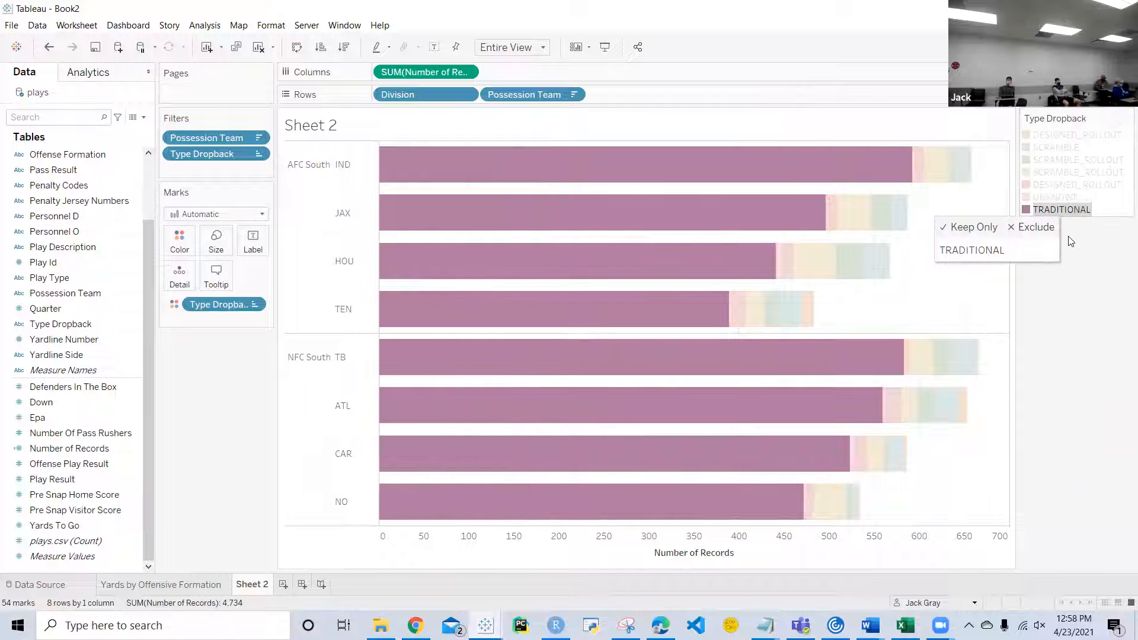
click(1070, 241)
click(1066, 187)
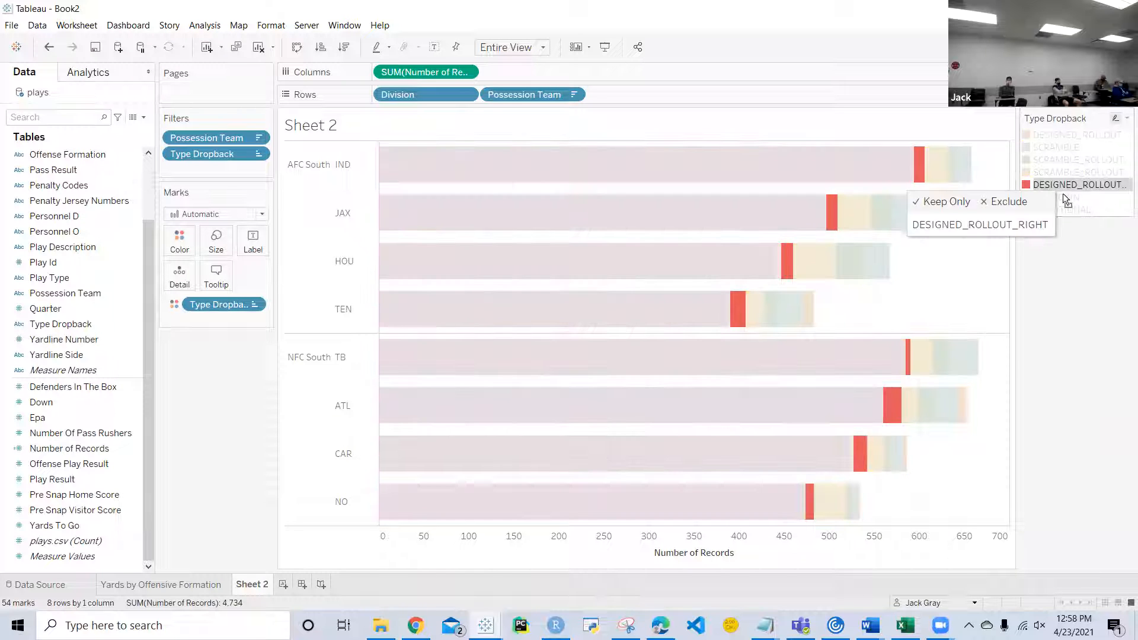
click(1062, 193)
drag(1061, 137, 1060, 186)
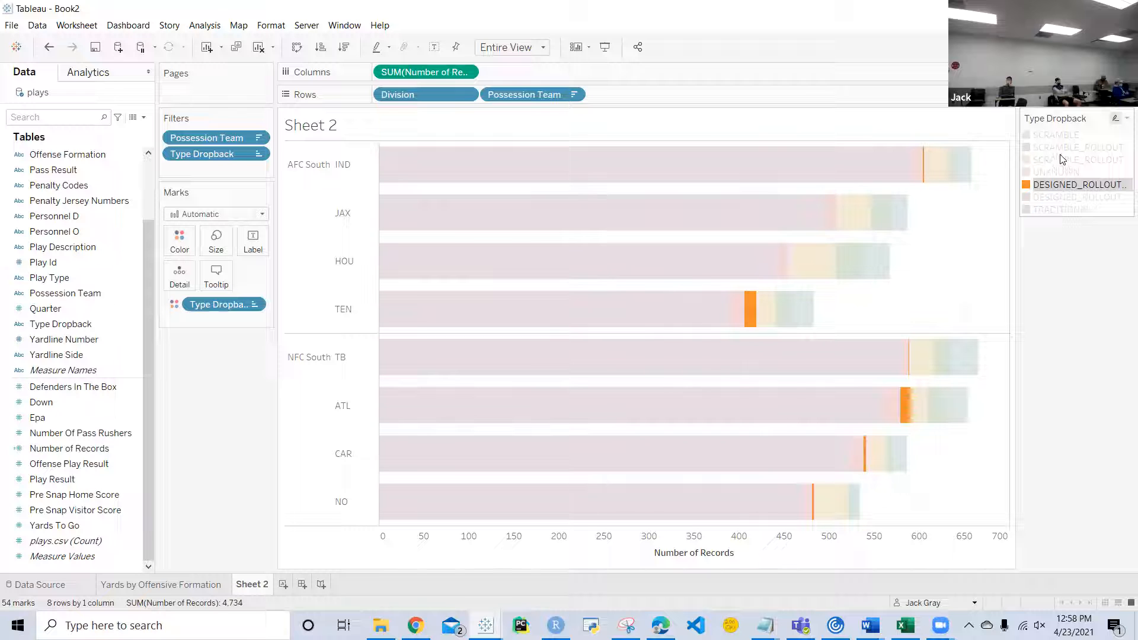
mouse_move(1055, 136)
mouse_down()
mouse_move(1055, 178)
mouse_move(1061, 155)
mouse_up()
click(1058, 134)
click(1086, 257)
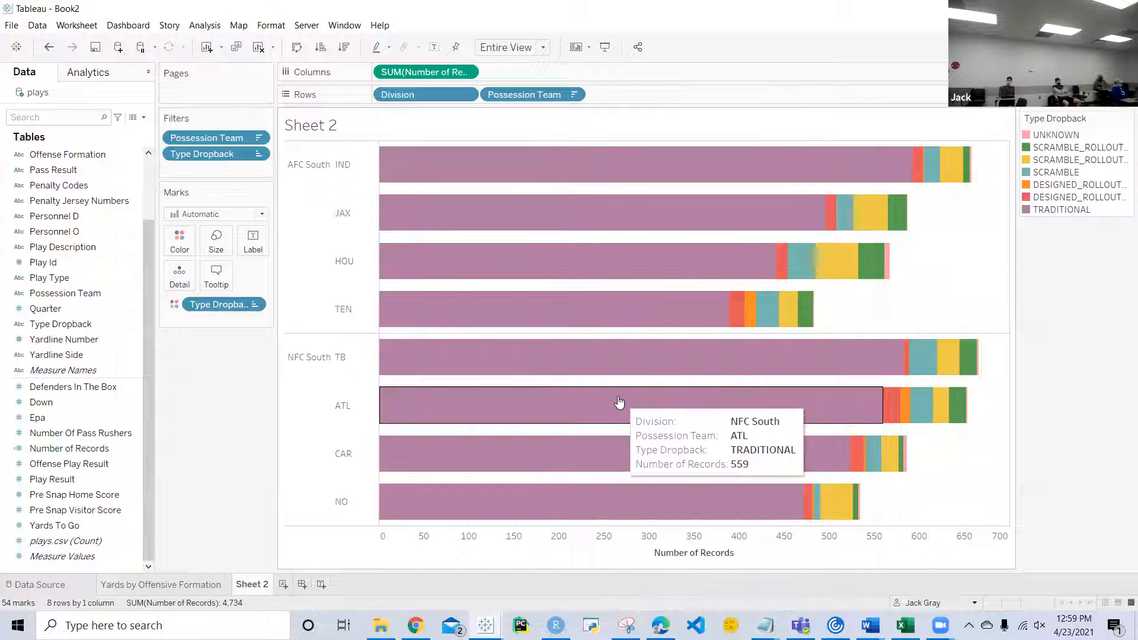
click(177, 248)
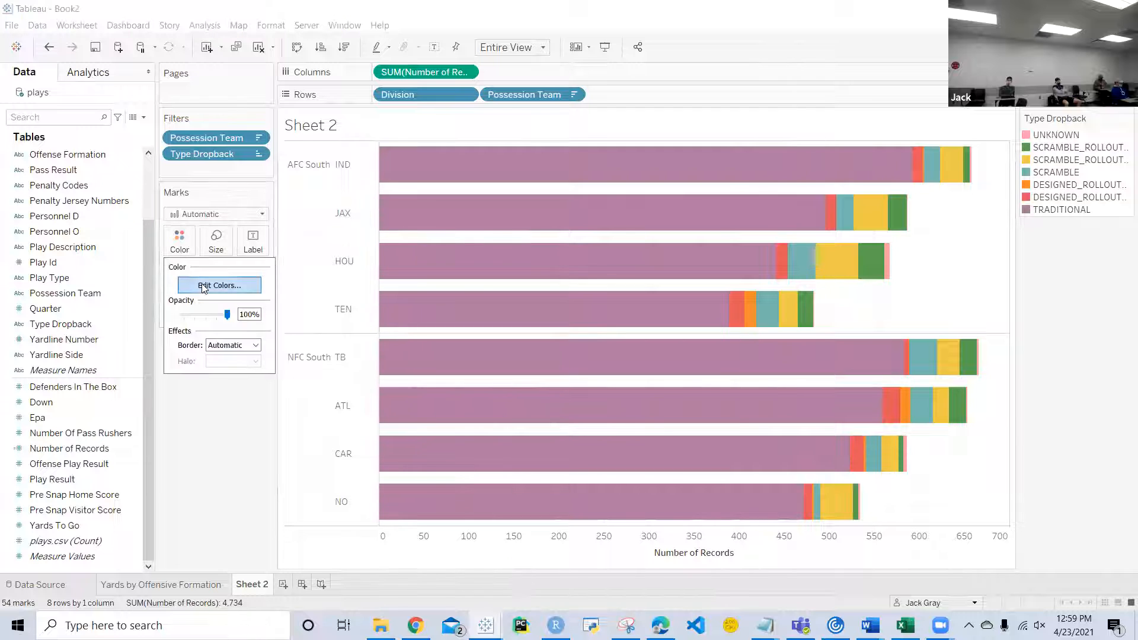
click(205, 285)
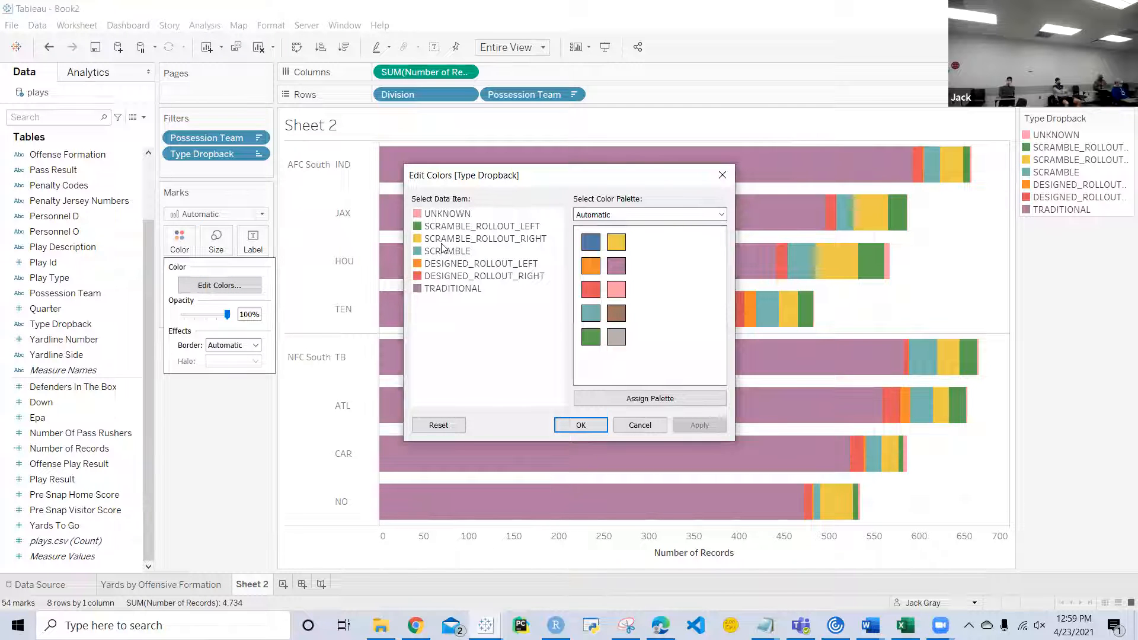
click(722, 176)
click(136, 387)
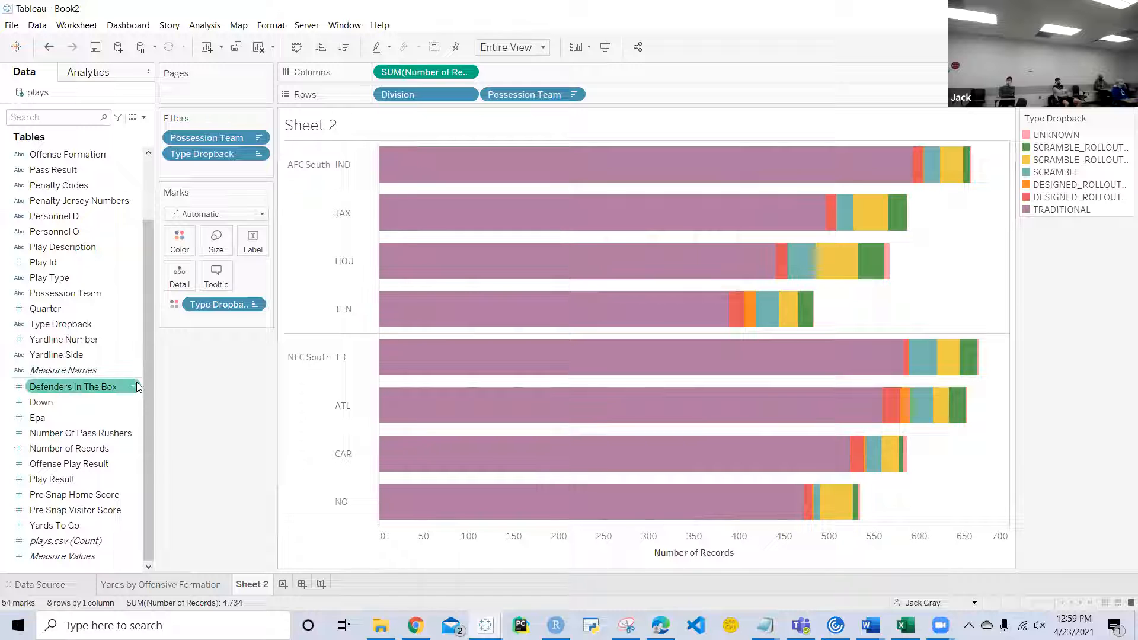
Step: Open the default color properties of the Type Dropback field and set UNKNOWN to light grey #e8e4ec
right_click(135, 327)
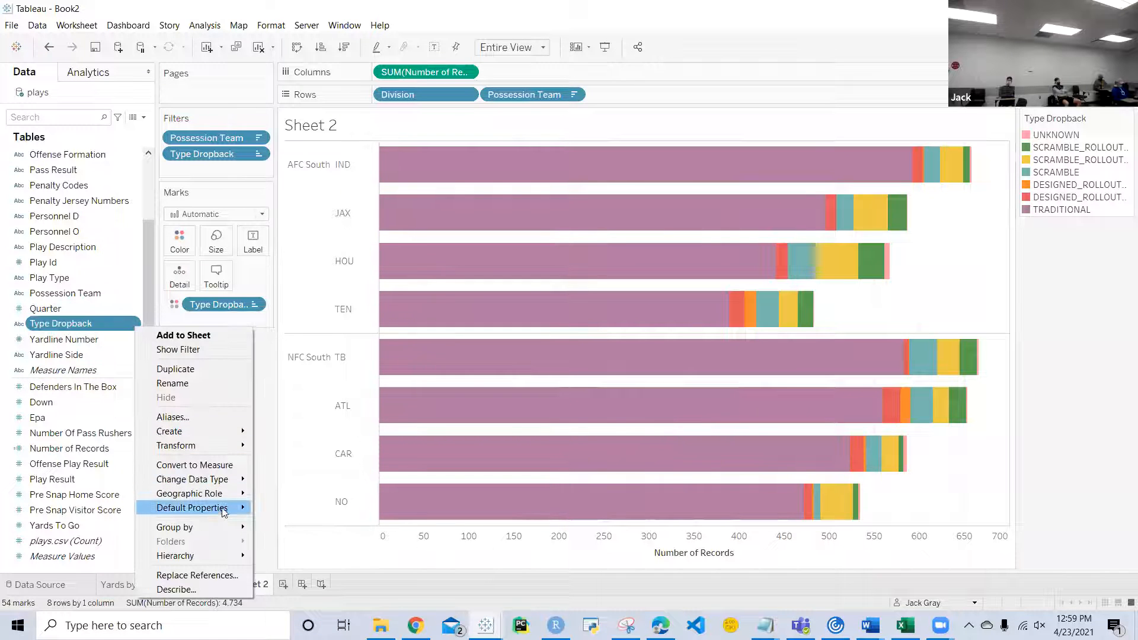
mouse_move(223, 509)
click(283, 523)
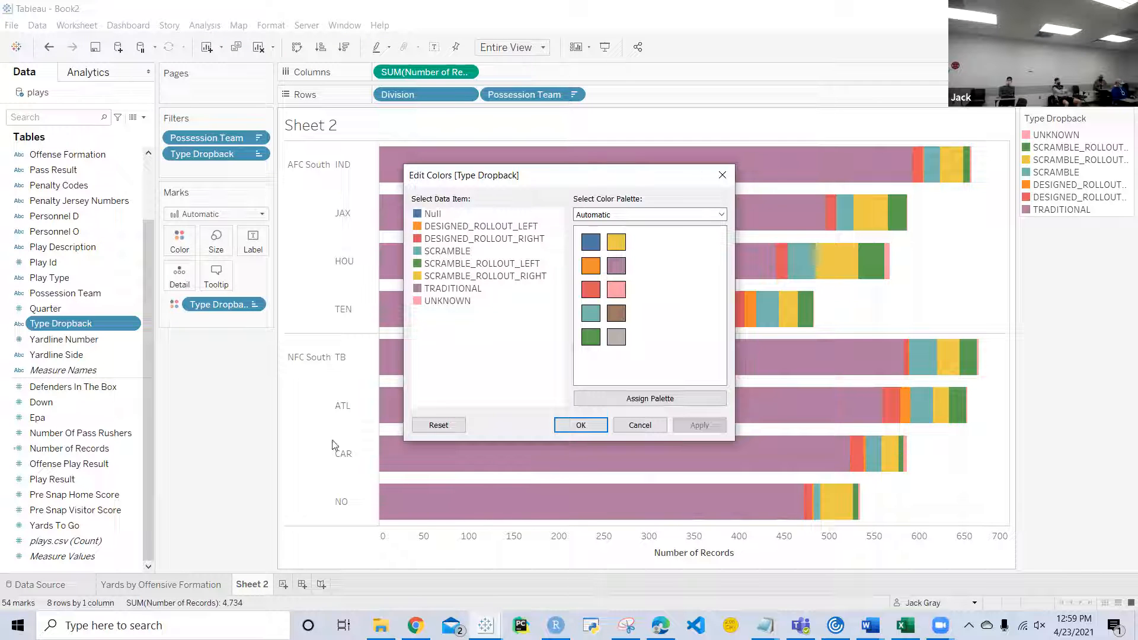
double_click(420, 214)
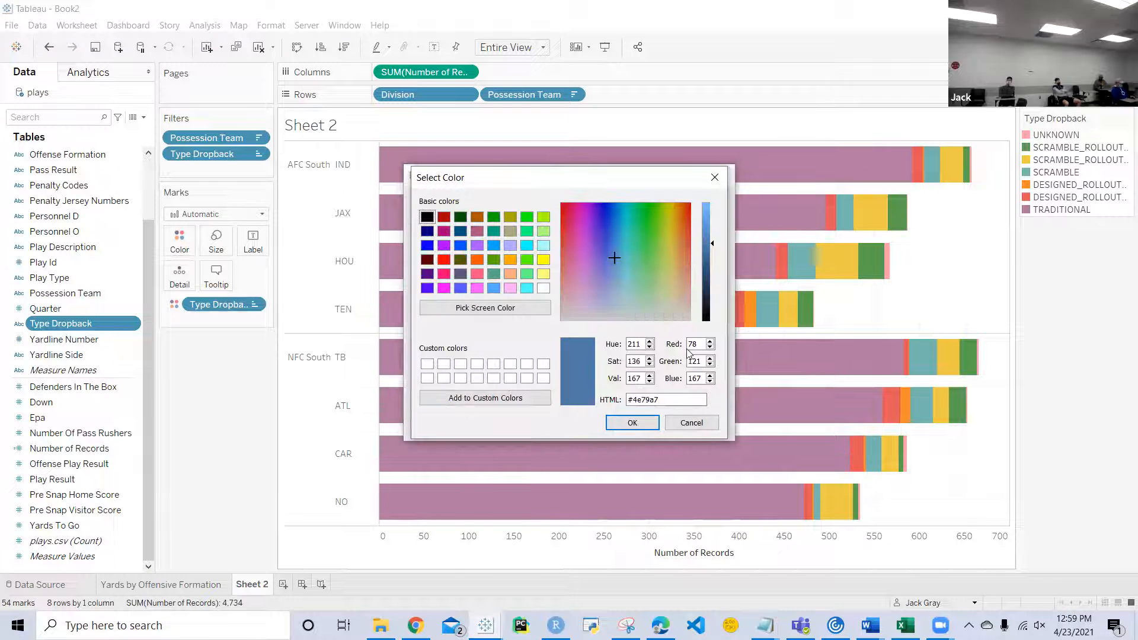
click(640, 425)
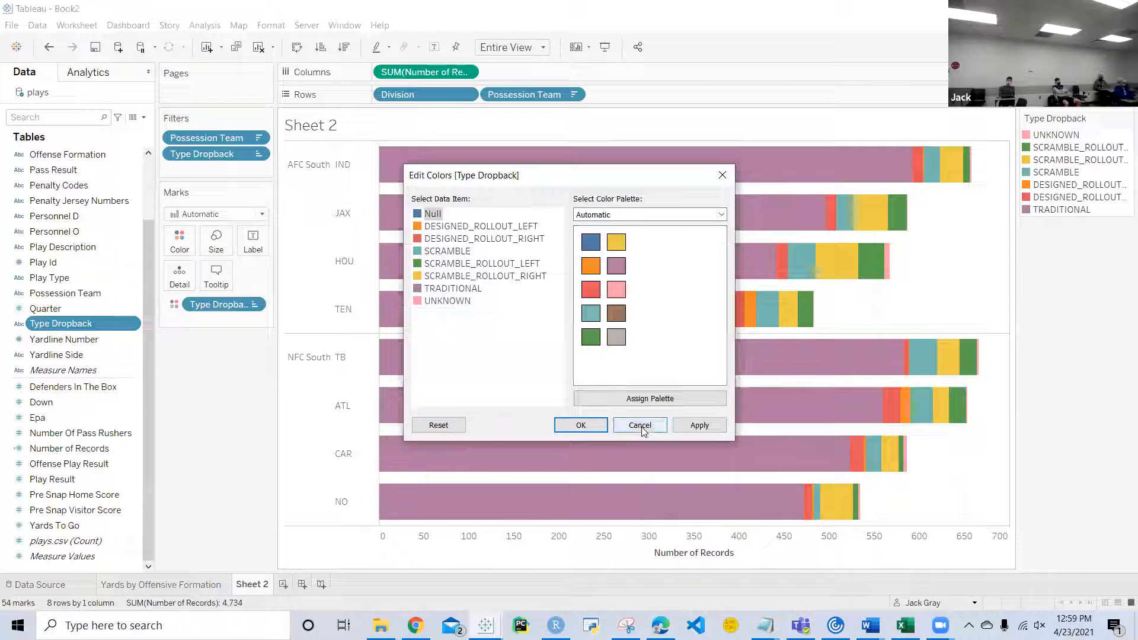
double_click(418, 303)
click(595, 318)
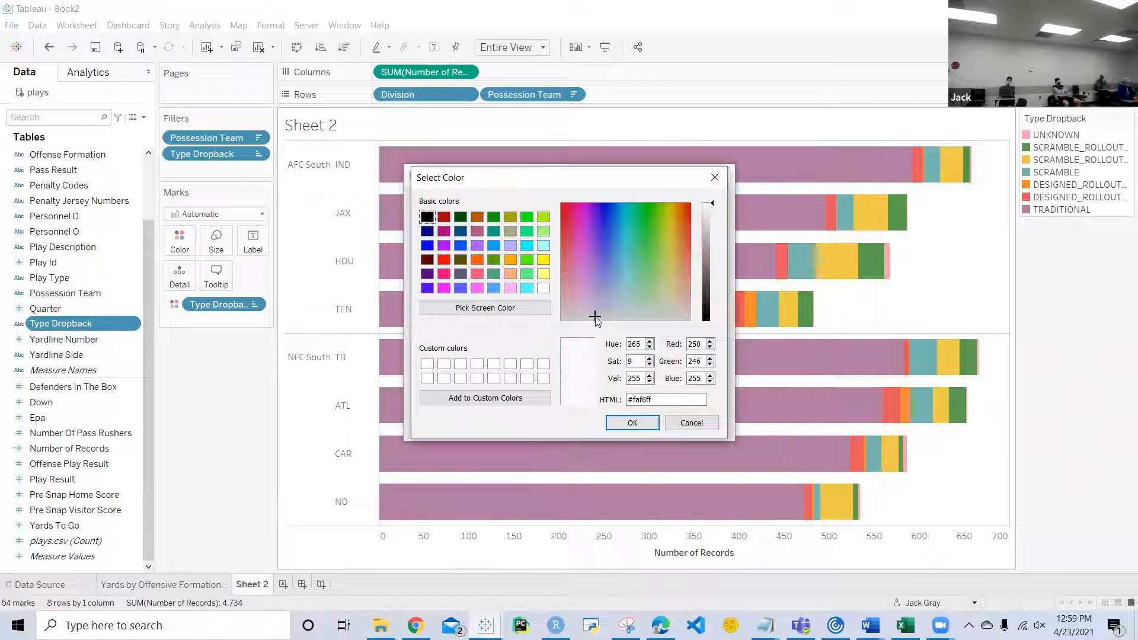
click(711, 212)
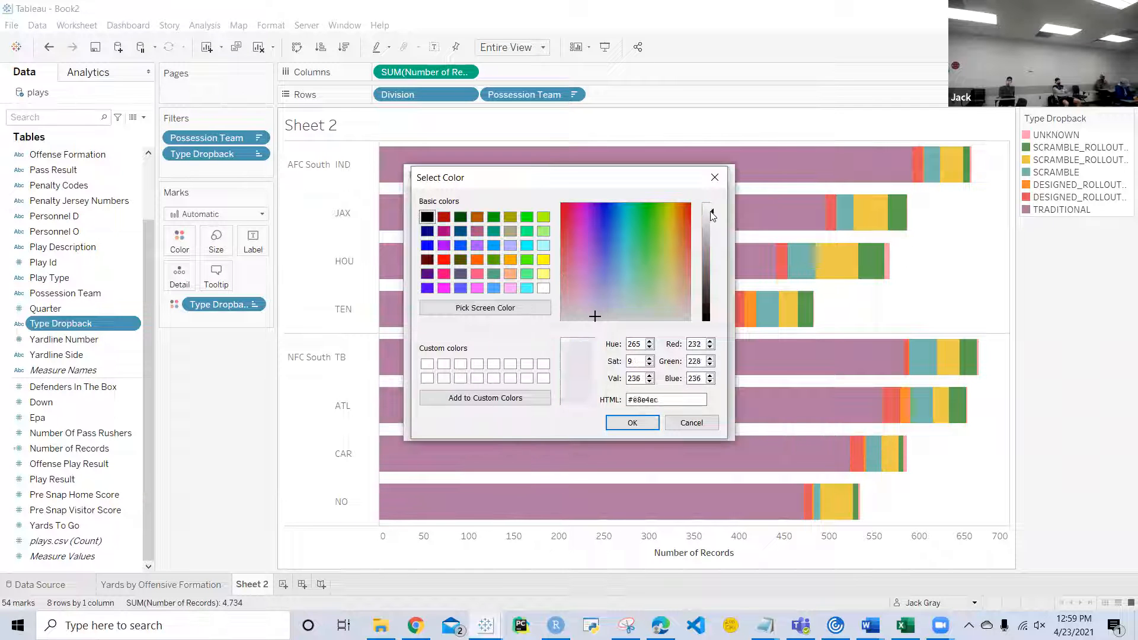
click(637, 424)
Step: Set the default color of TRADITIONAL to a dark neutral grey
double_click(430, 288)
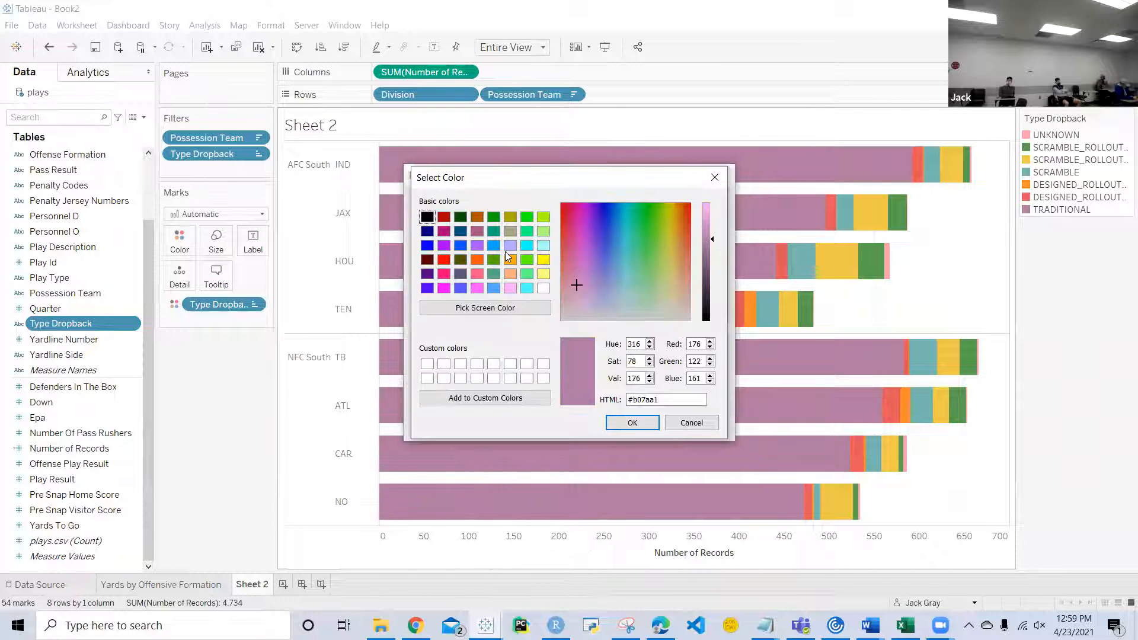
click(590, 316)
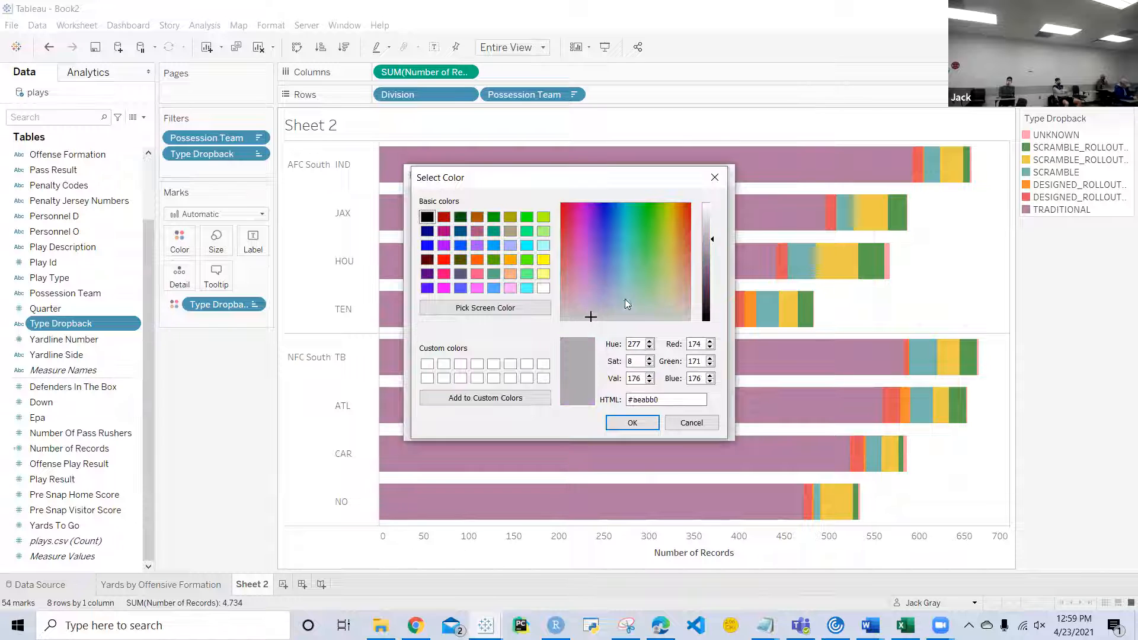
click(706, 257)
click(632, 423)
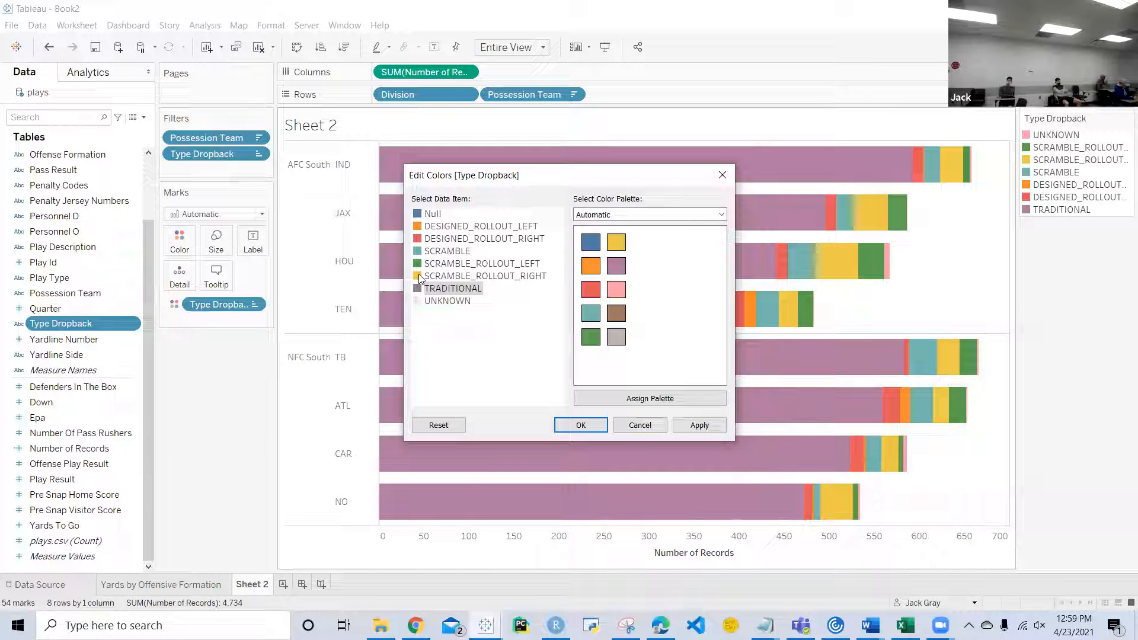
Step: Set DESIGNED_ROLLOUT_LEFT to dark red #aa0000 and DESIGNED_ROLLOUT_RIGHT to the slightly darkened red #d15052
double_click(417, 227)
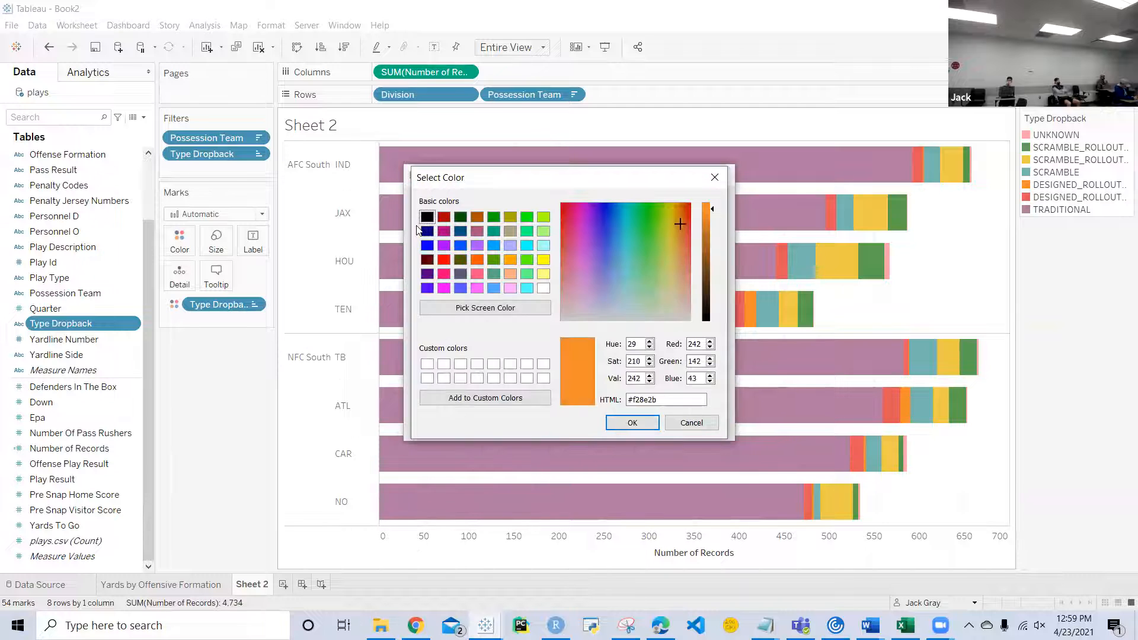
click(445, 218)
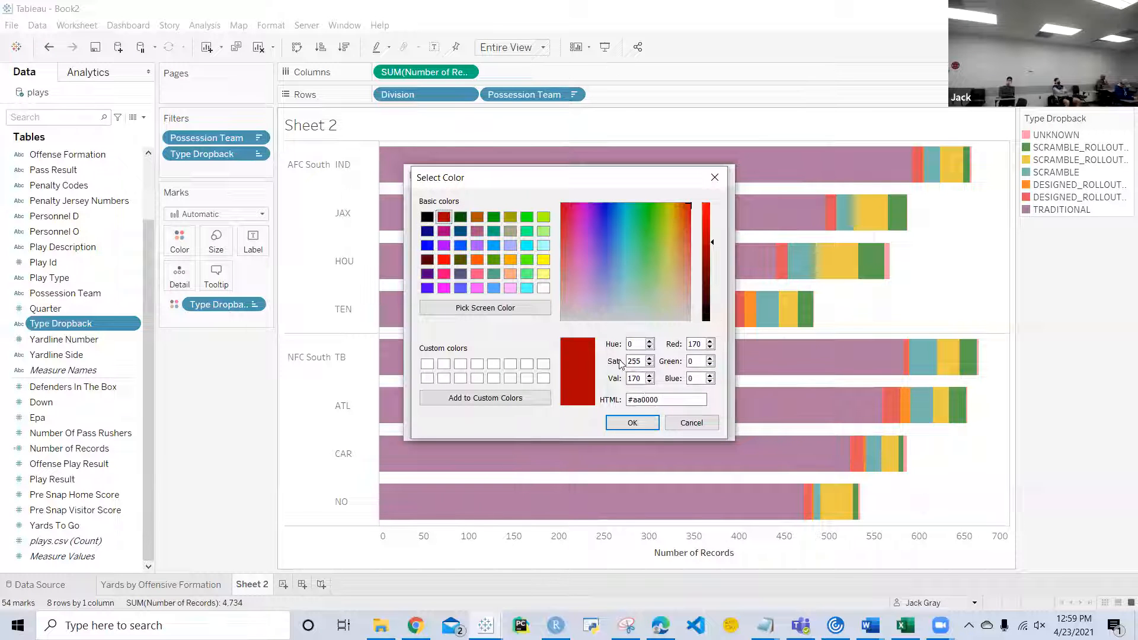
click(646, 424)
double_click(419, 239)
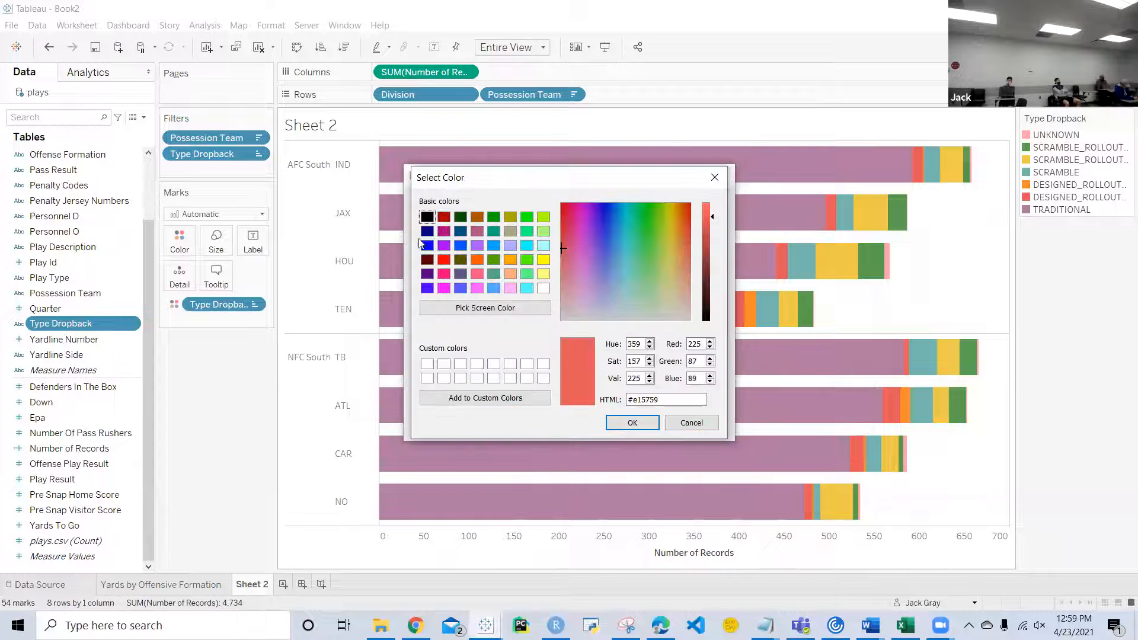
click(705, 224)
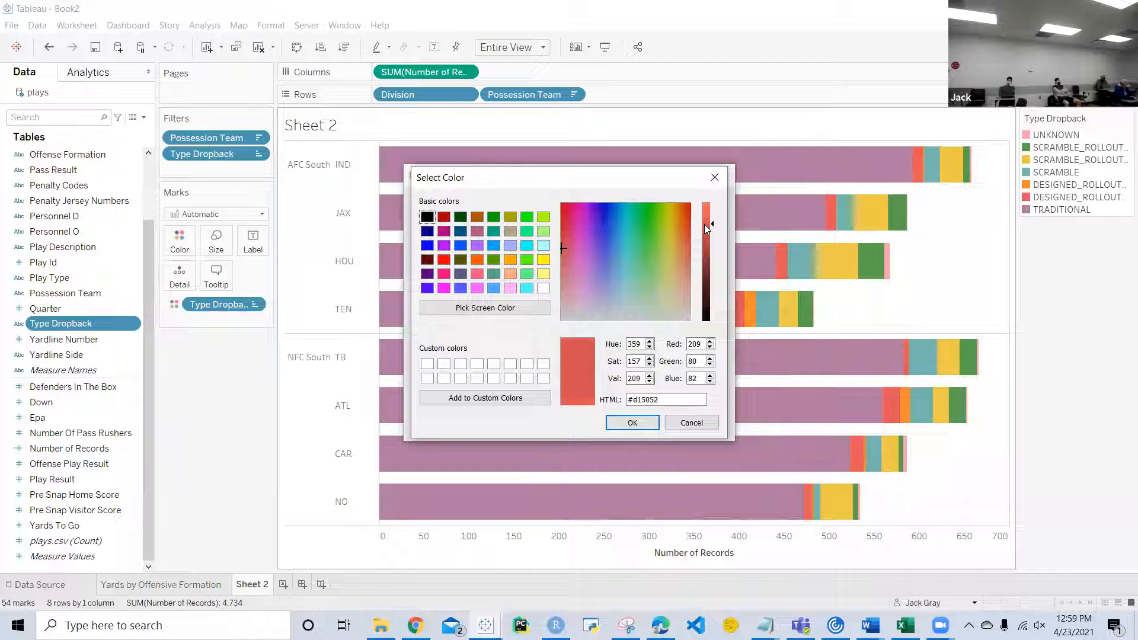
click(620, 427)
Step: Set the default color of SCRAMBLE to the teal green #00aa7f
click(418, 252)
double_click(419, 252)
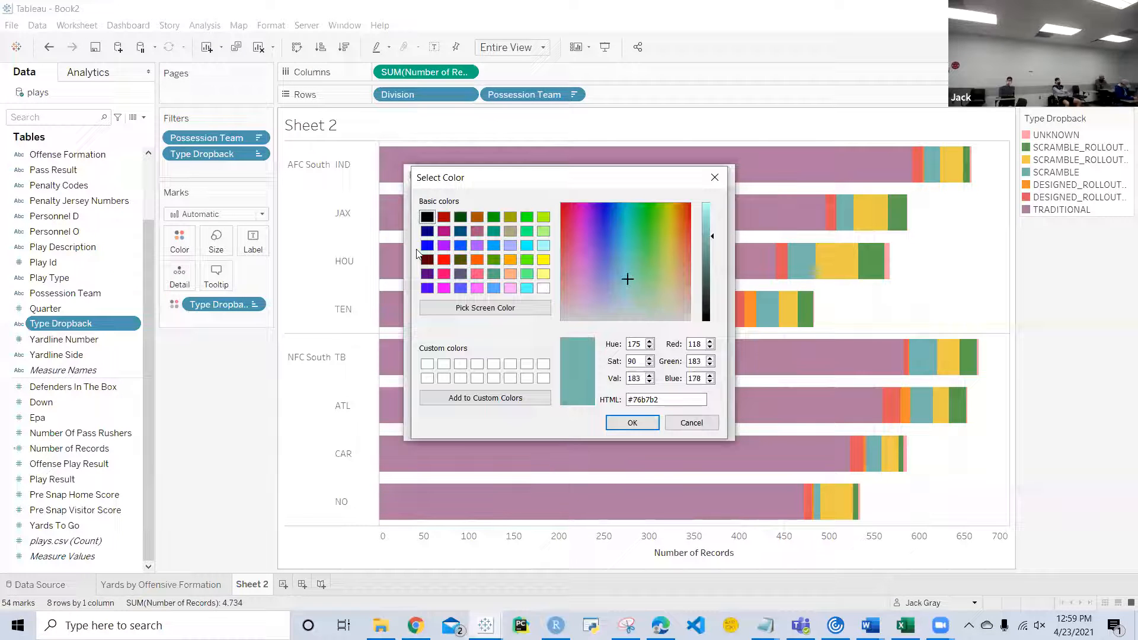
click(493, 216)
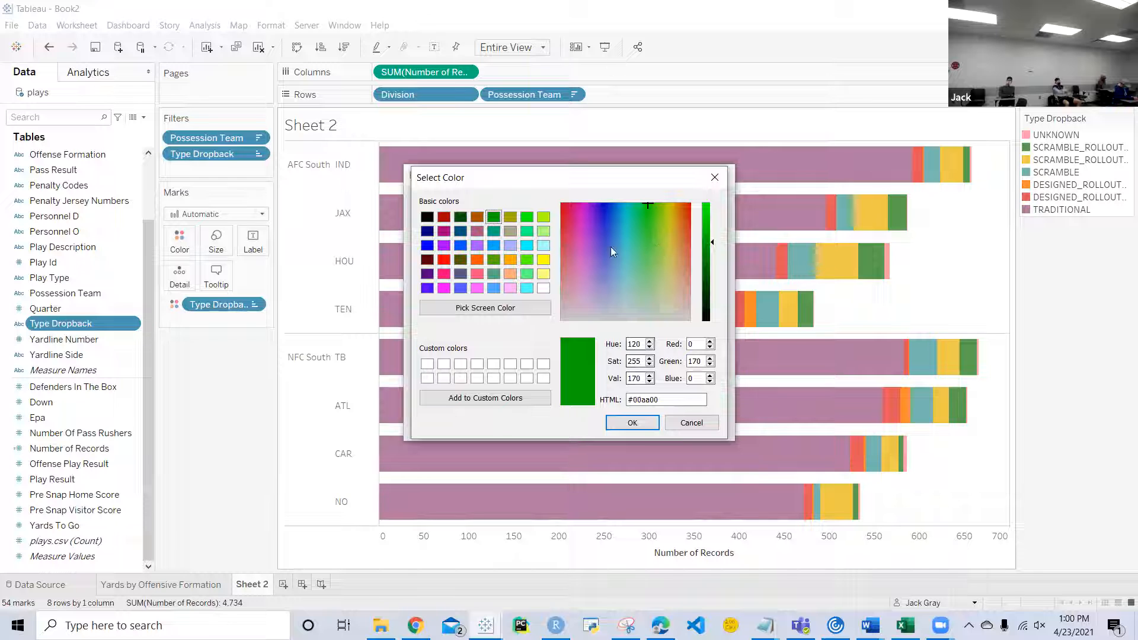
key(Down)
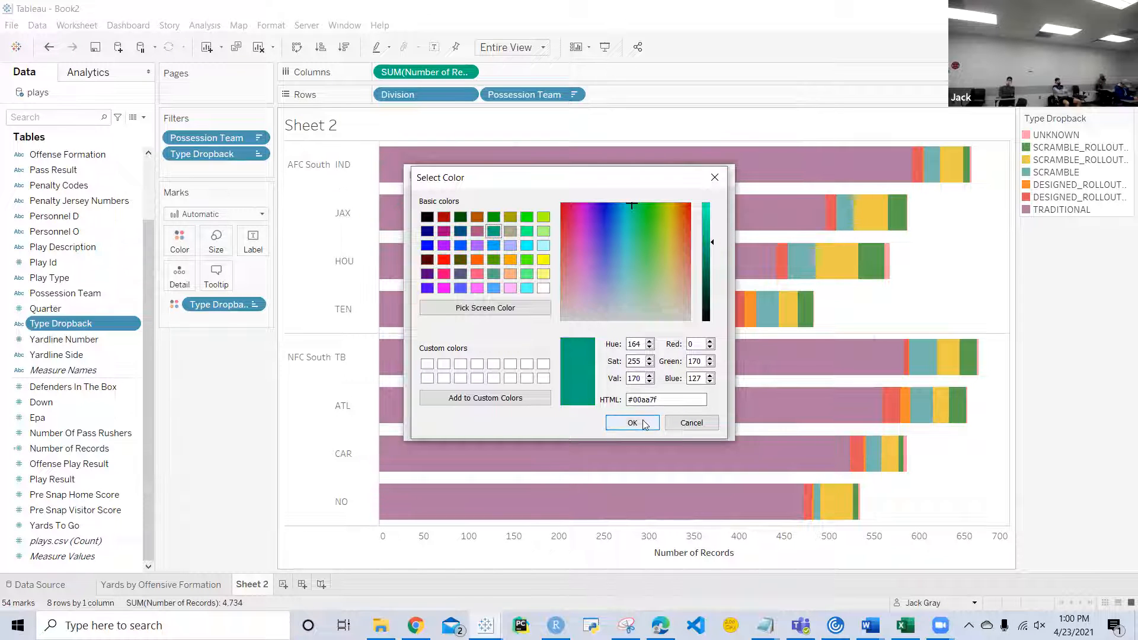
click(653, 421)
Step: Set the default color of SCRAMBLE_ROLLOUT_LEFT to the bright green #38ff9c
double_click(417, 266)
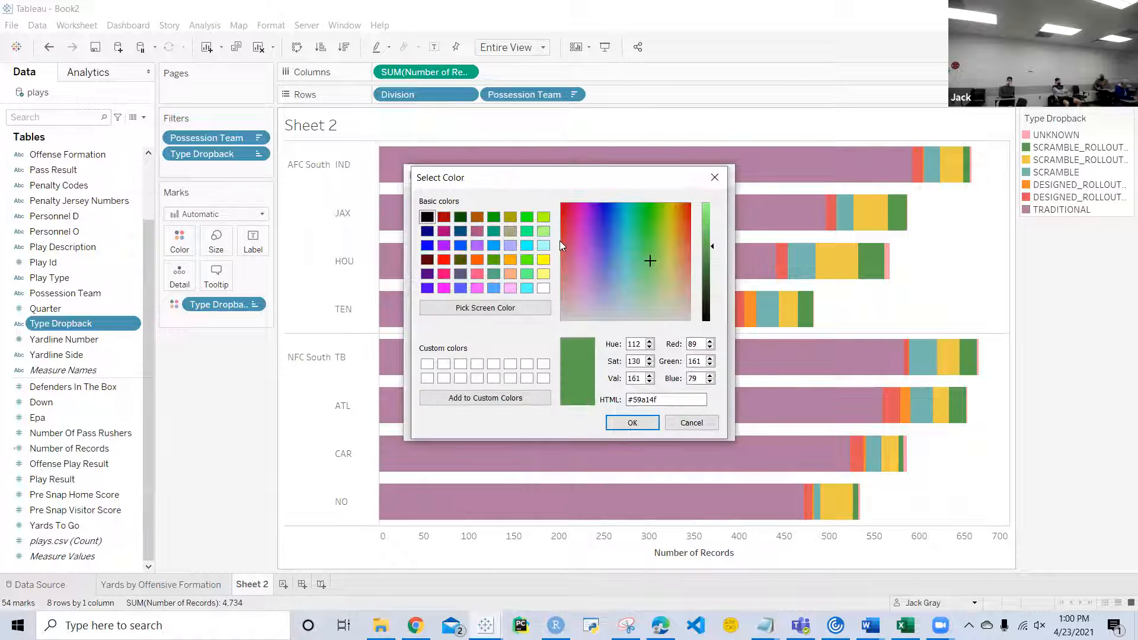
click(527, 219)
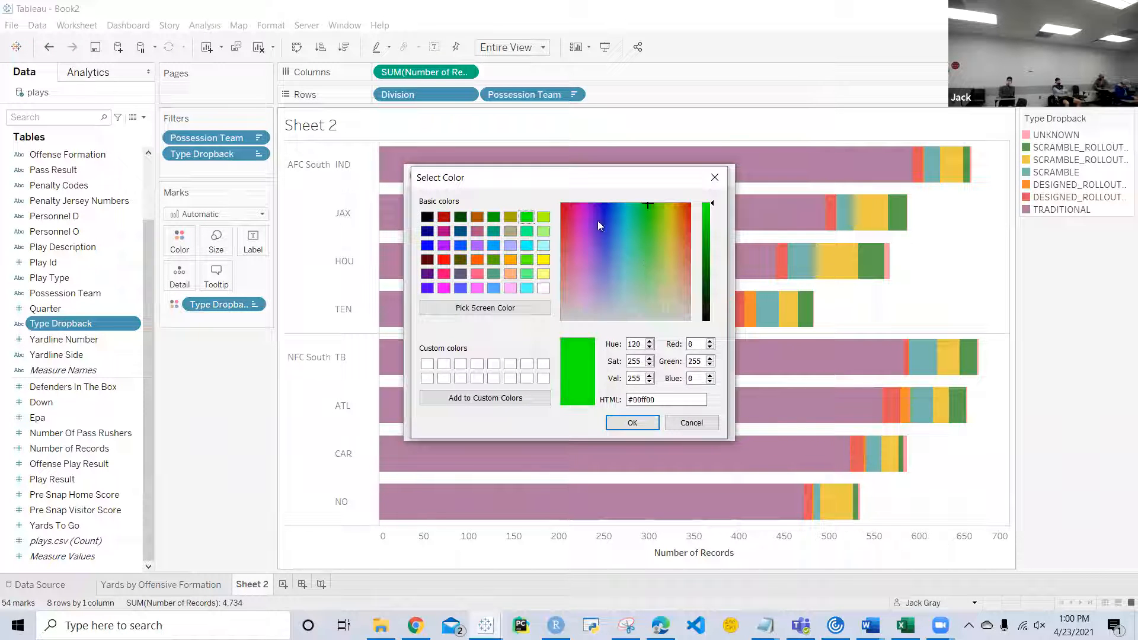
click(642, 224)
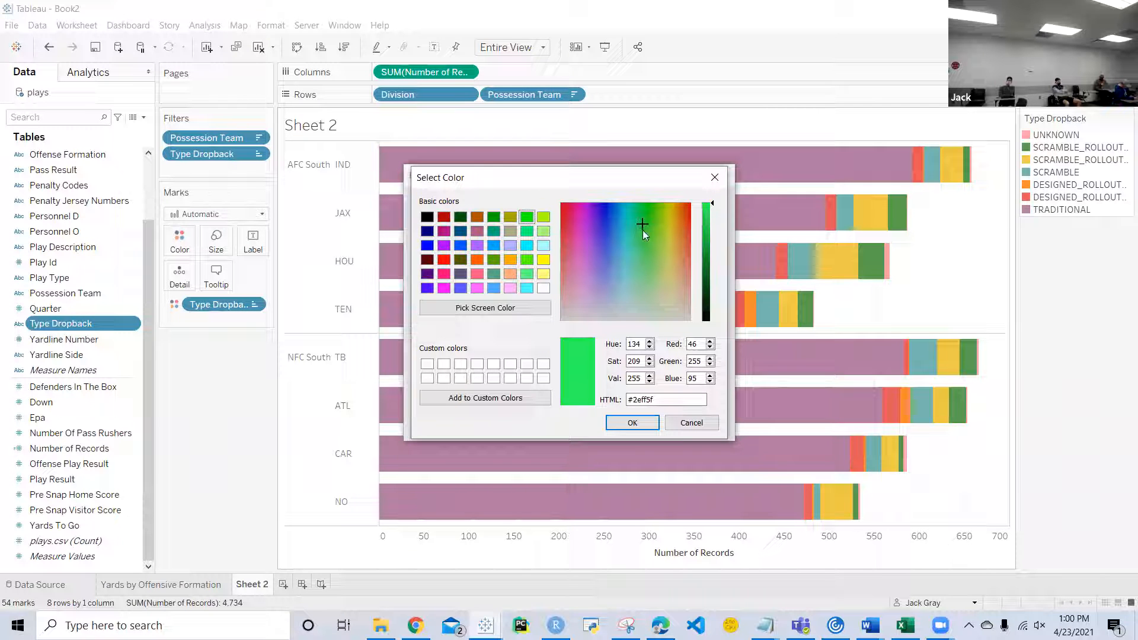
click(637, 229)
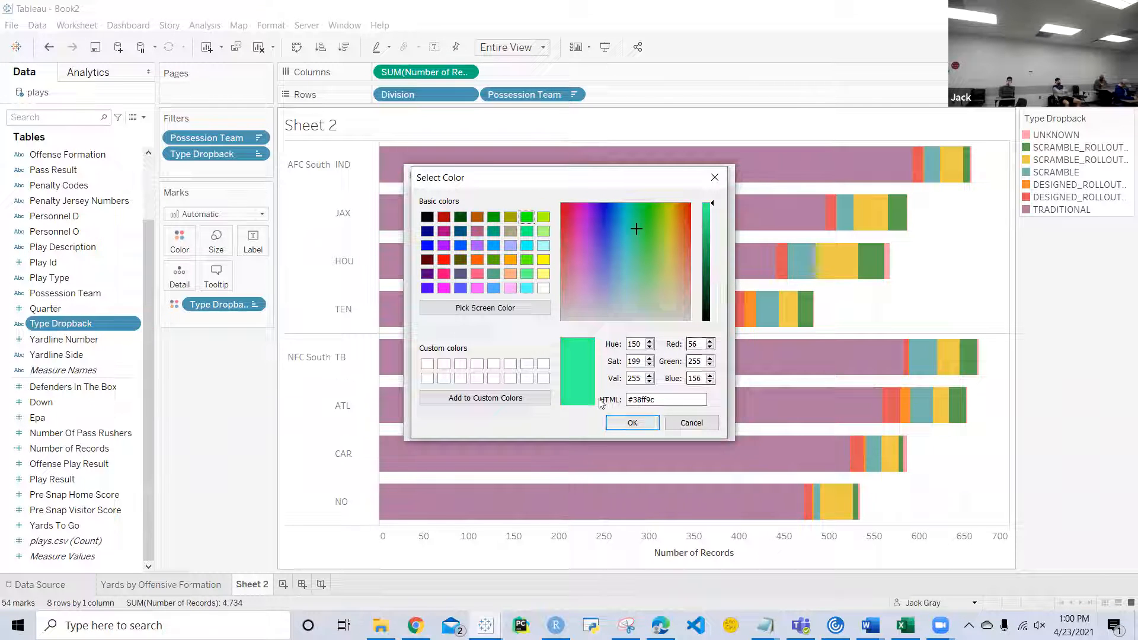
click(633, 423)
Step: Set SCRAMBLE_ROLLOUT_RIGHT to the pale green #83f4b2 and accept the Type Dropback color assignments
double_click(413, 277)
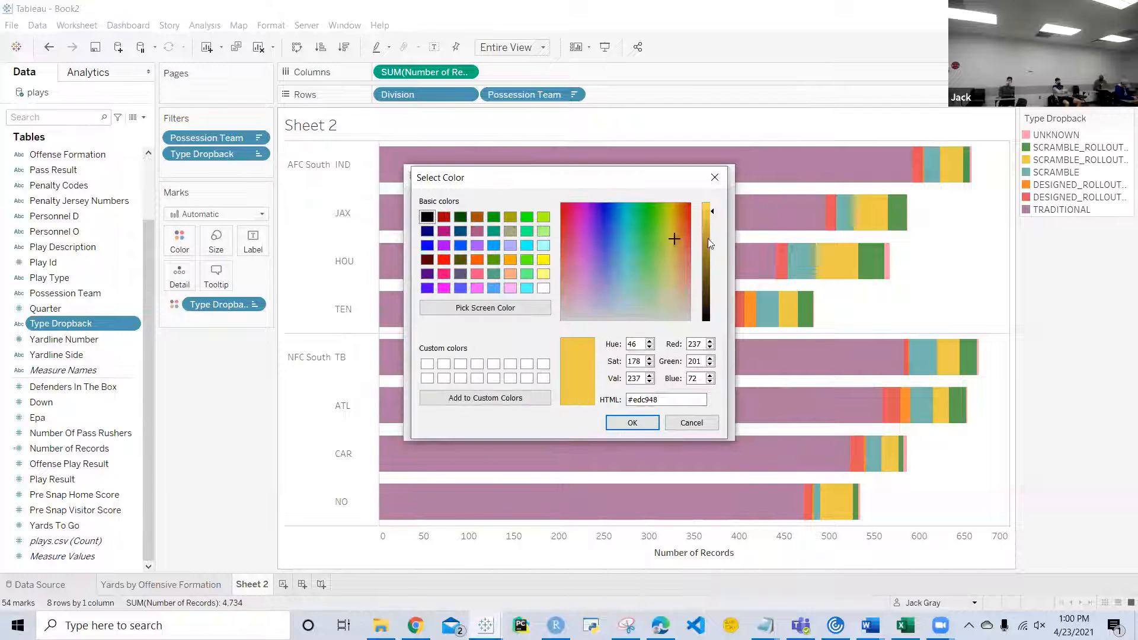
click(637, 252)
click(706, 209)
click(638, 266)
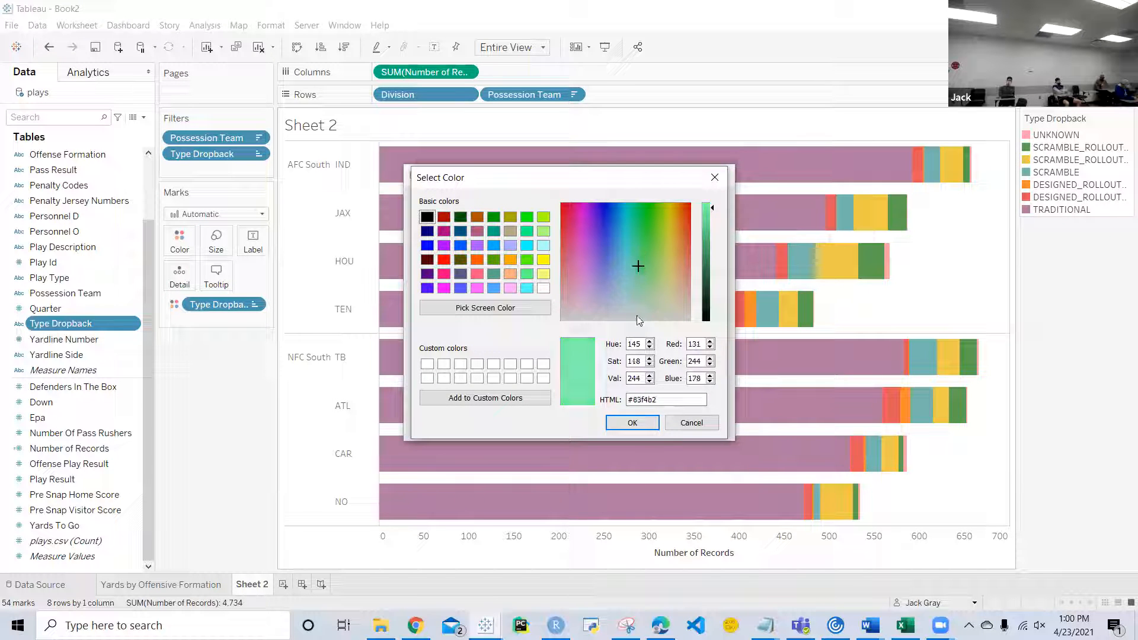
click(632, 423)
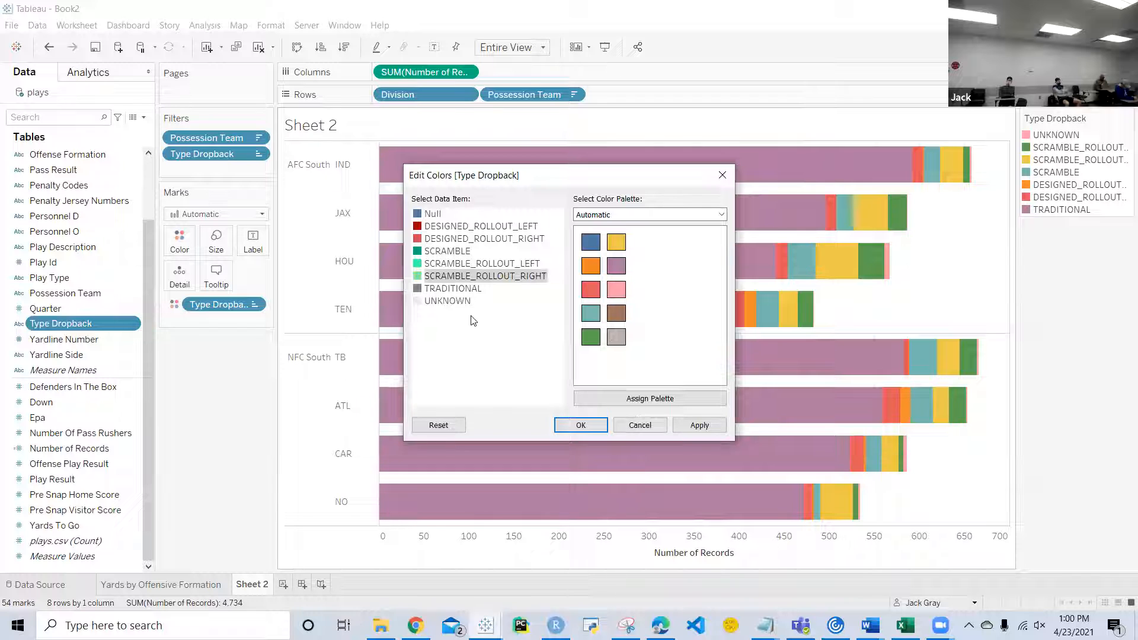
click(592, 425)
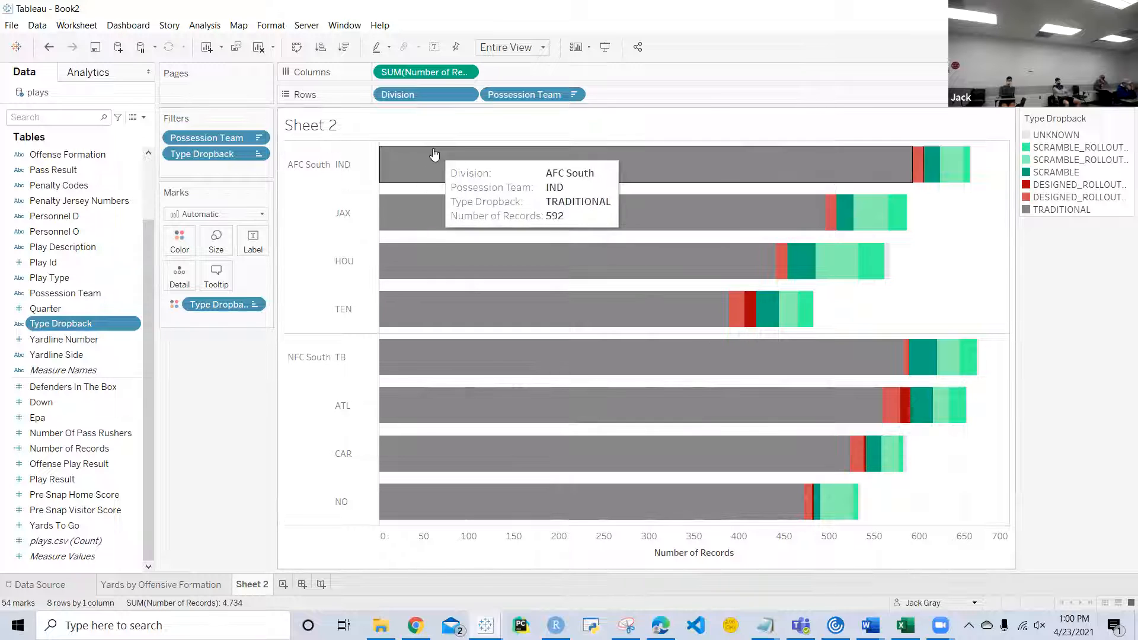
Step: Apply a Percent of Total quick table calculation to the SUM(Number of Records) measure on Columns
click(466, 79)
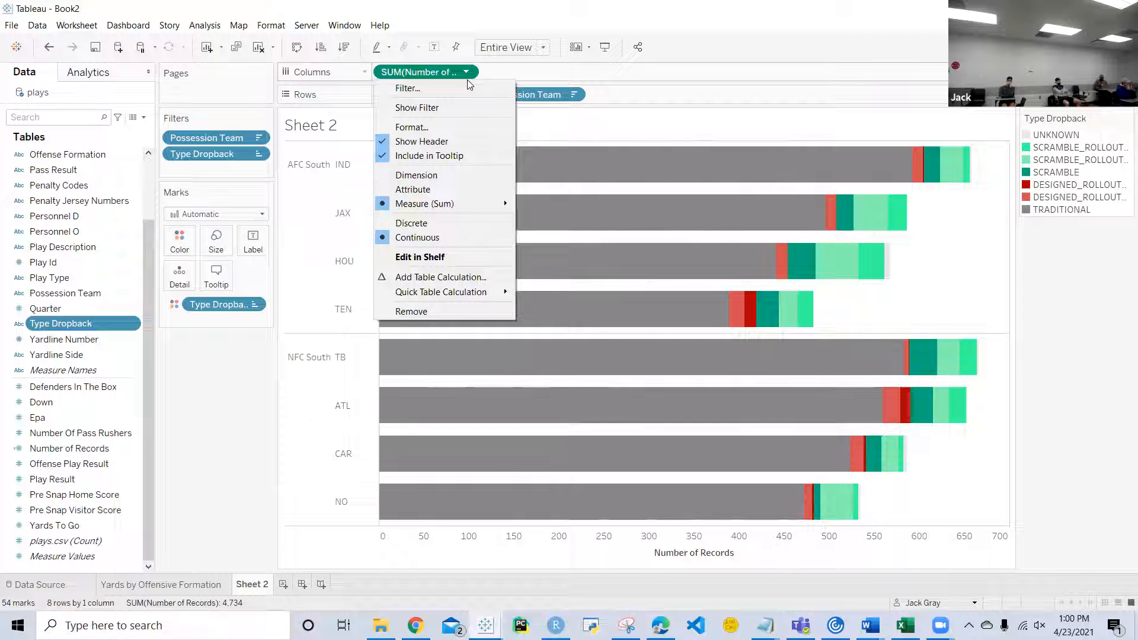
mouse_move(479, 293)
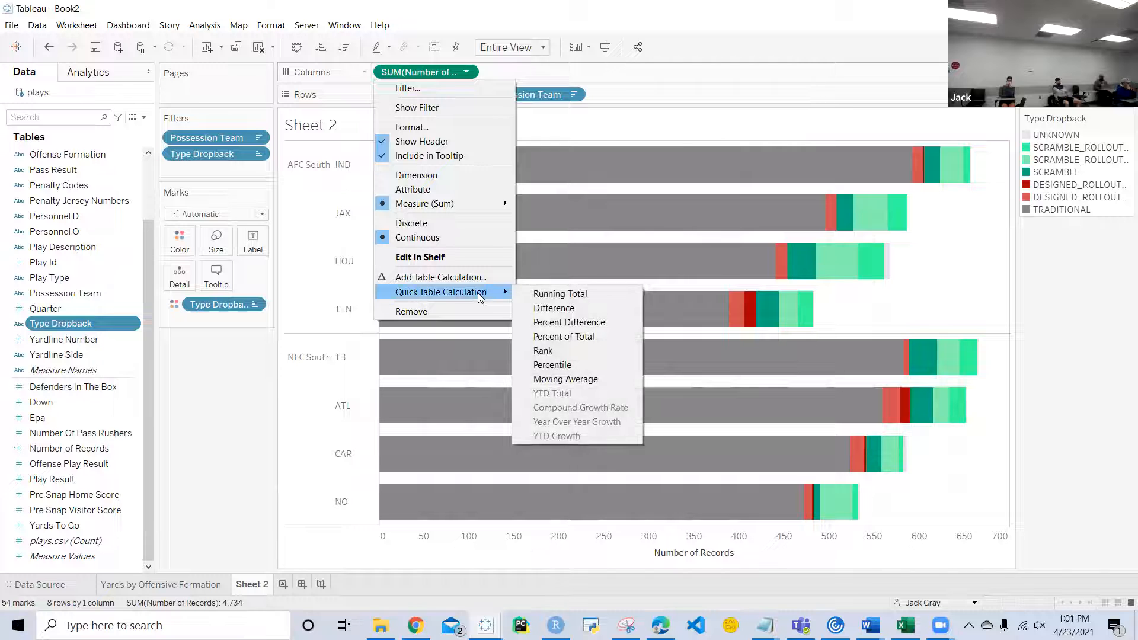
click(545, 336)
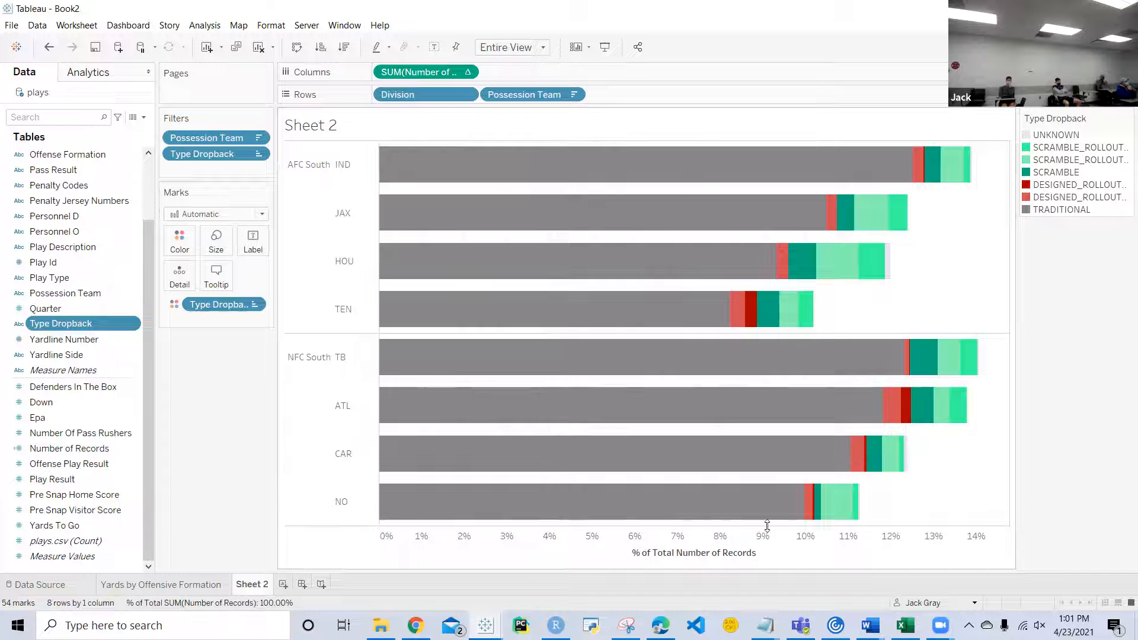
Step: Edit the Number of Records table calculation so the percent of total is computed using Table (across)
click(466, 72)
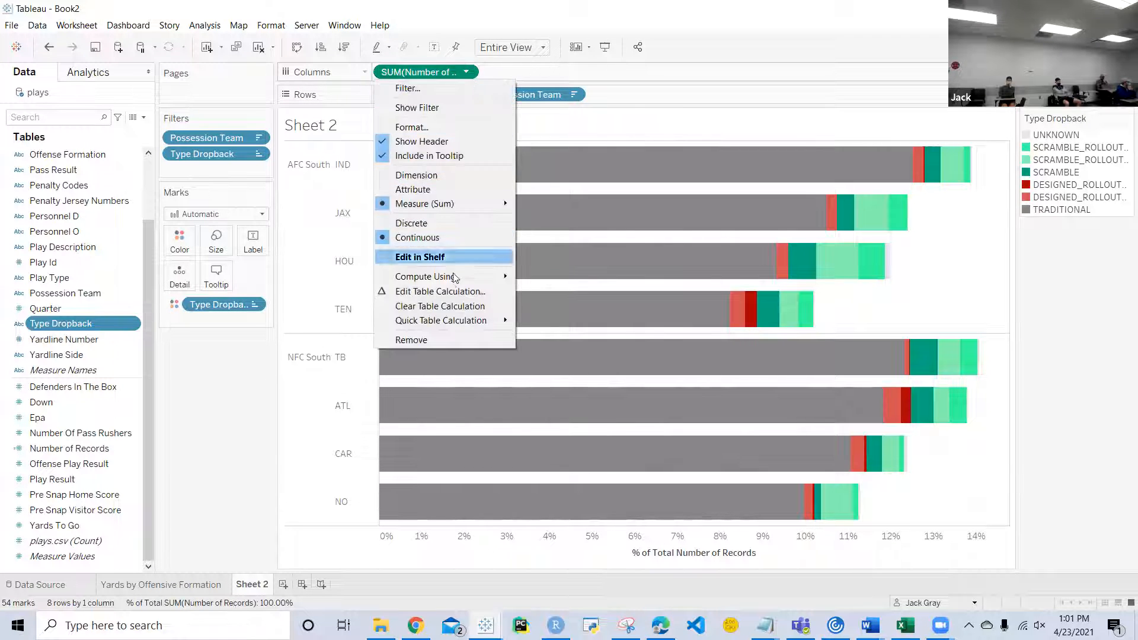
click(445, 290)
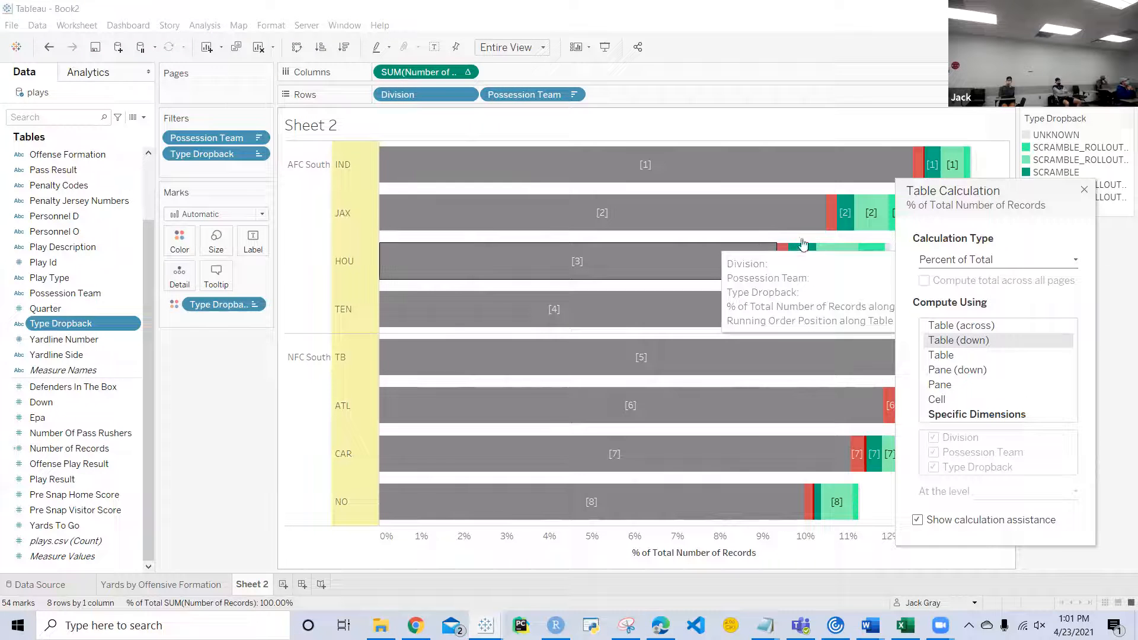
click(964, 329)
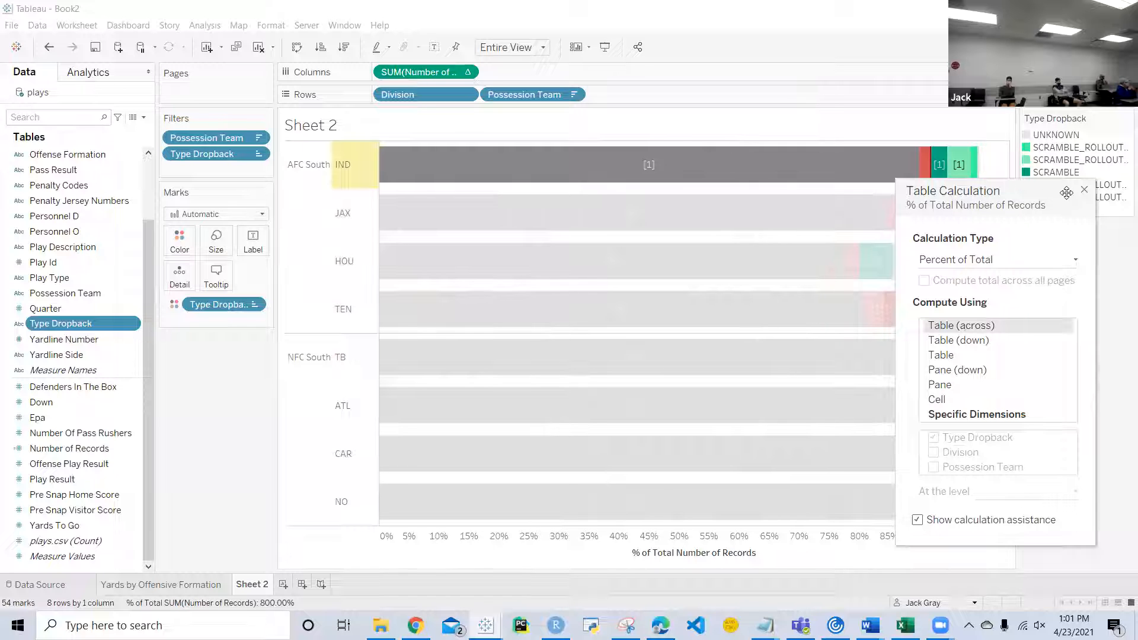
click(1084, 190)
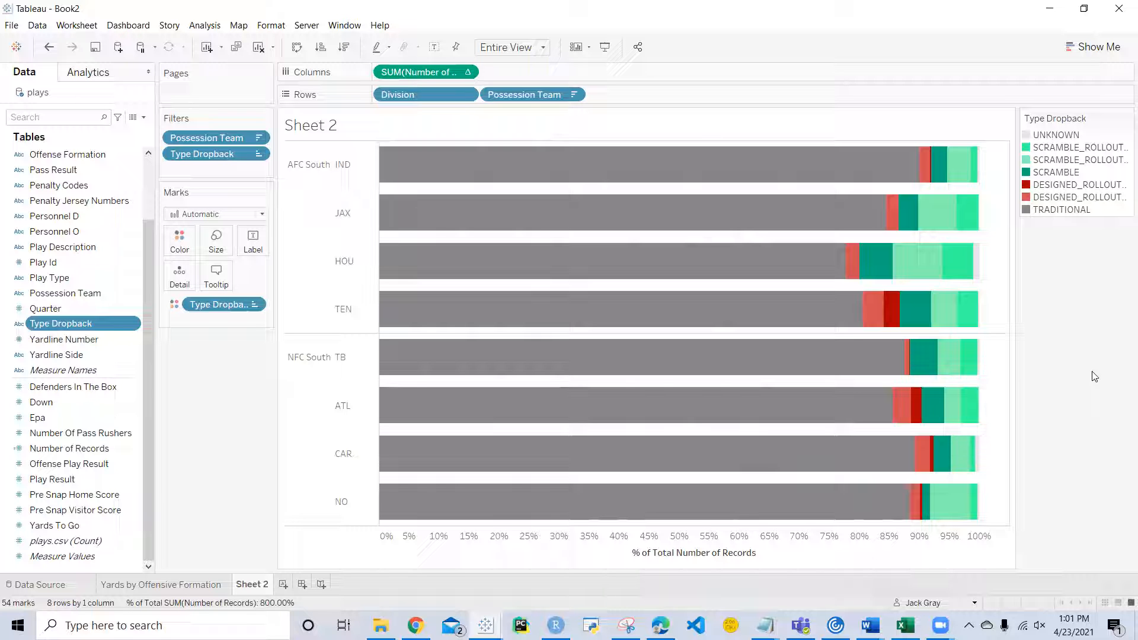
Step: Switch the percent of total calculation to compute using Specific Dimensions, with only Type Dropback included
click(476, 78)
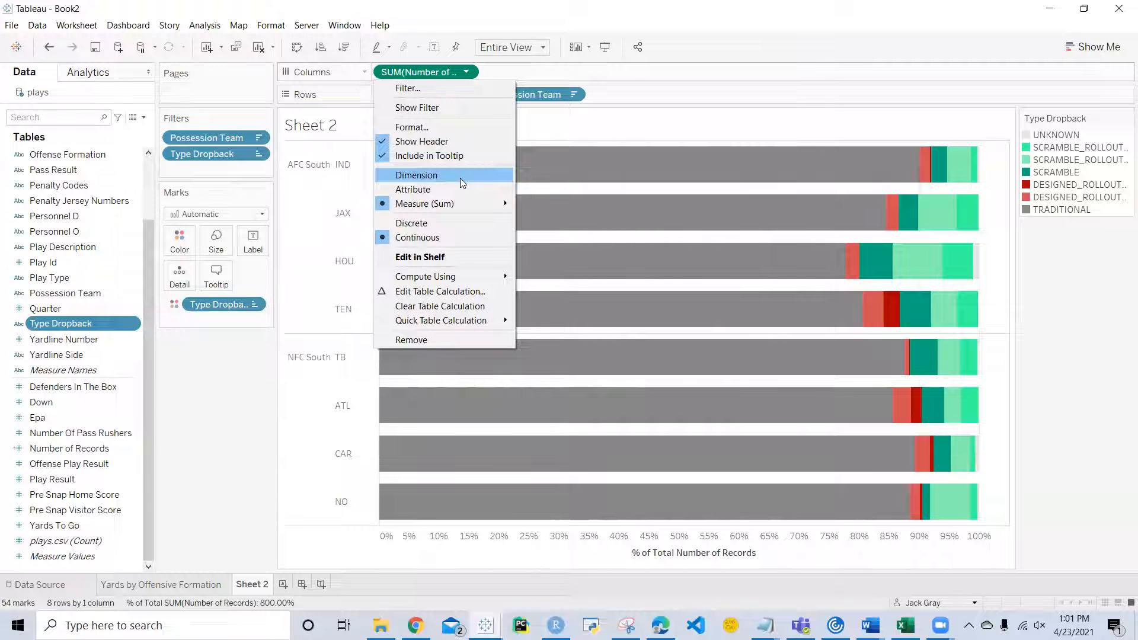
click(440, 290)
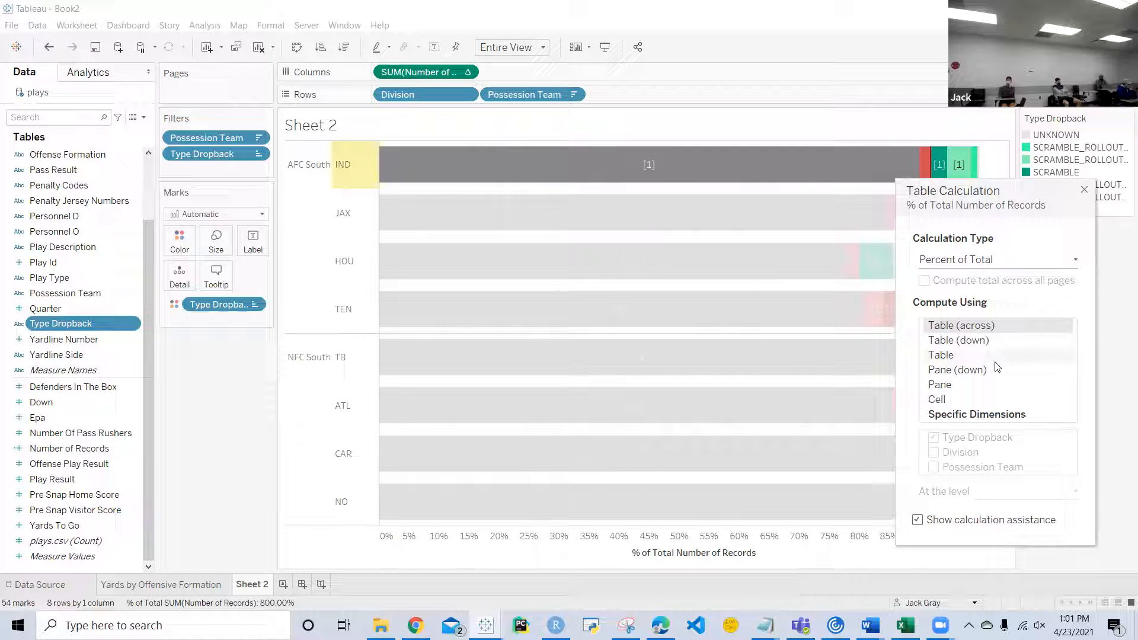
click(987, 415)
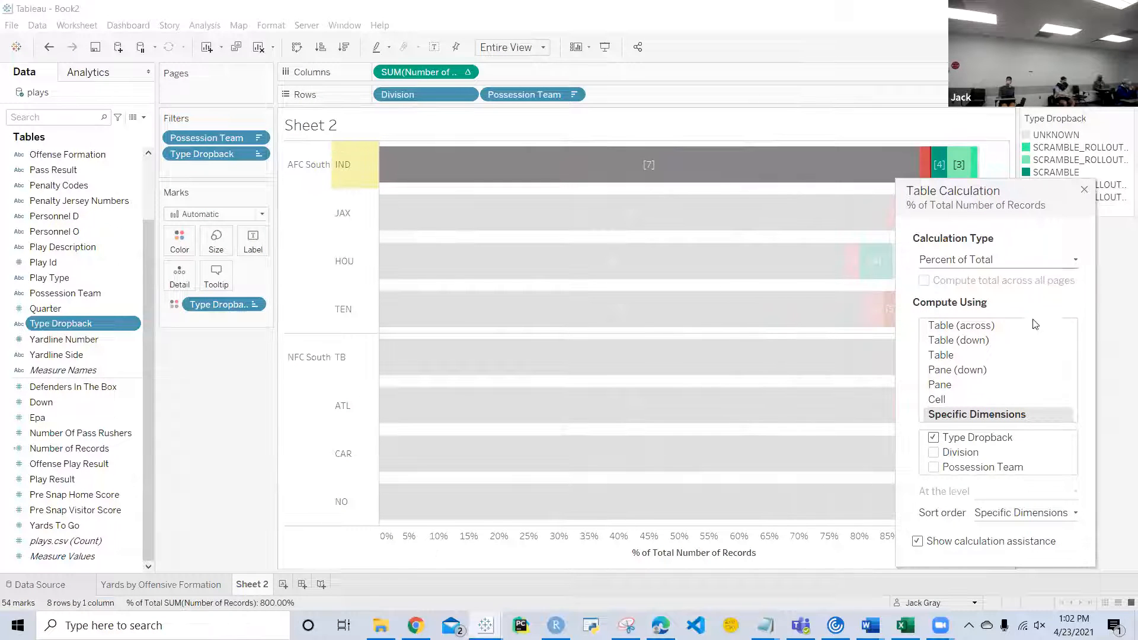
click(1088, 189)
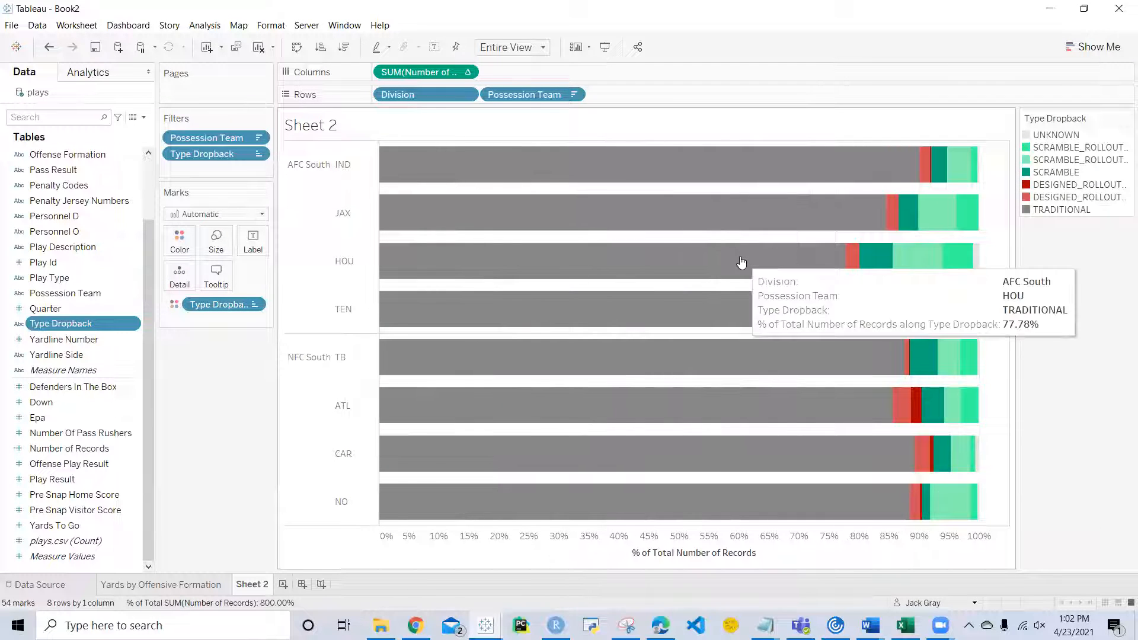
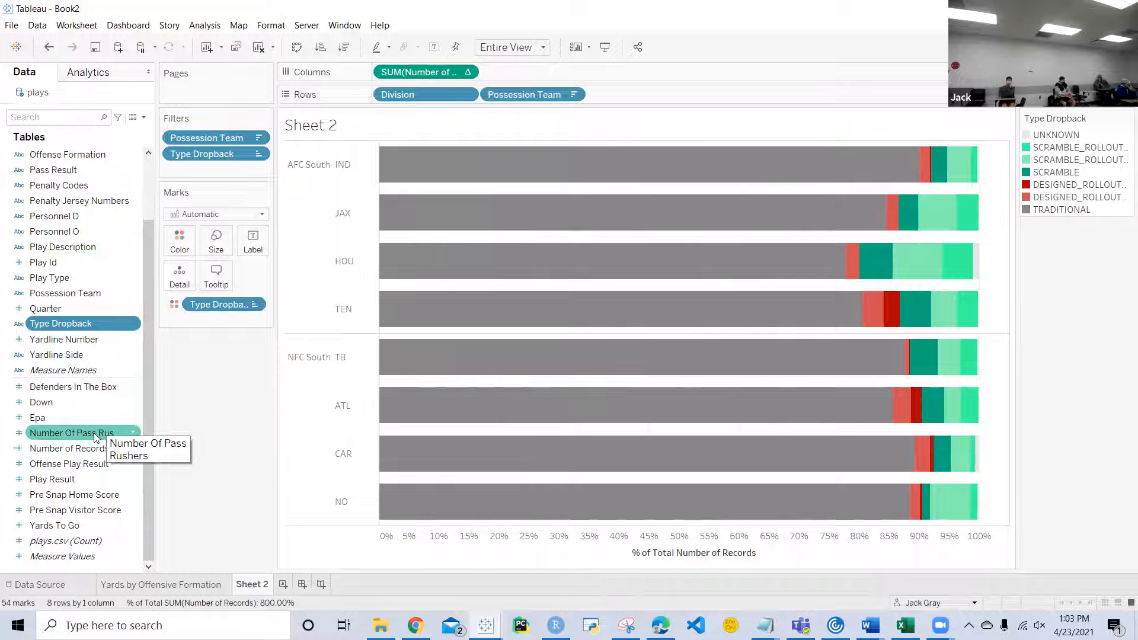
Step: Add Number Of Pass Rushers to the percent of total chart as a second measure on a dual axis
drag(94, 433, 901, 138)
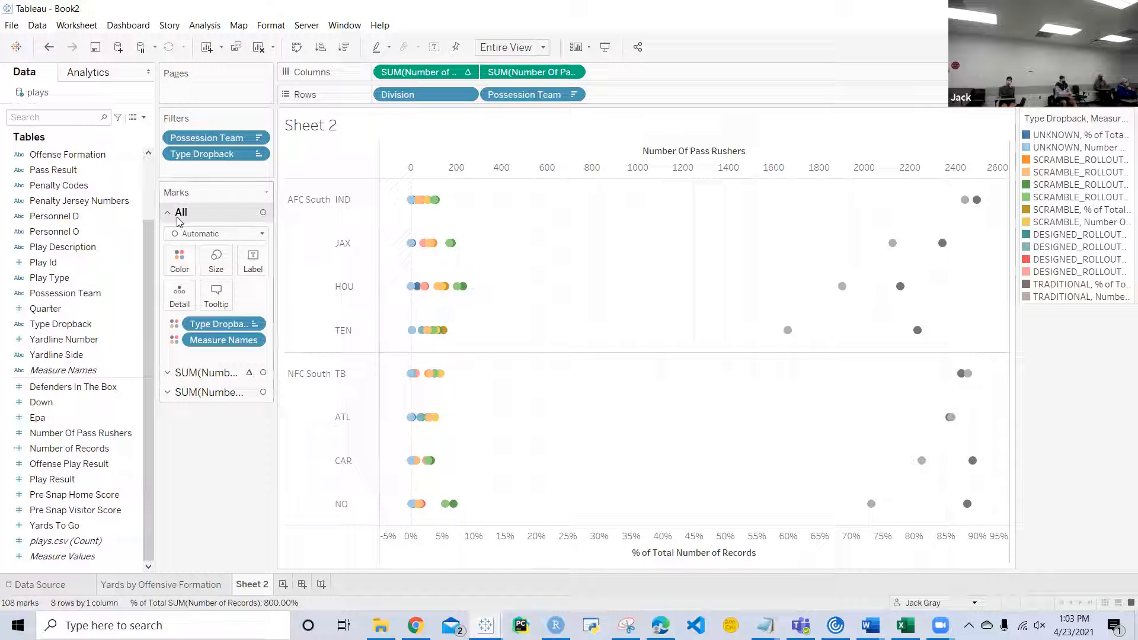
click(178, 374)
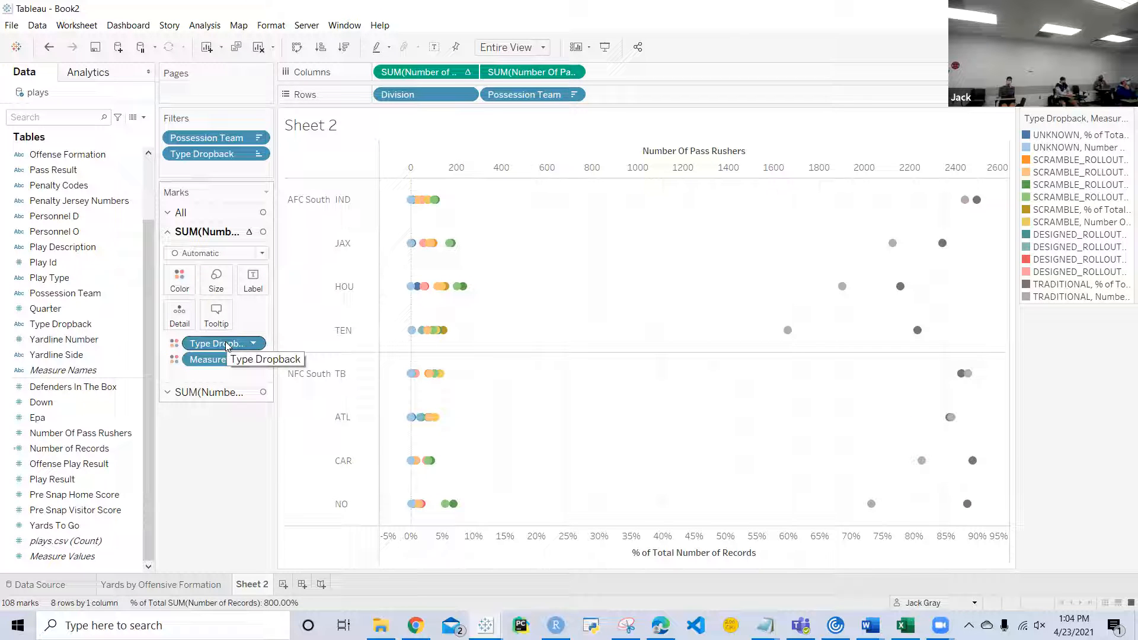
click(196, 392)
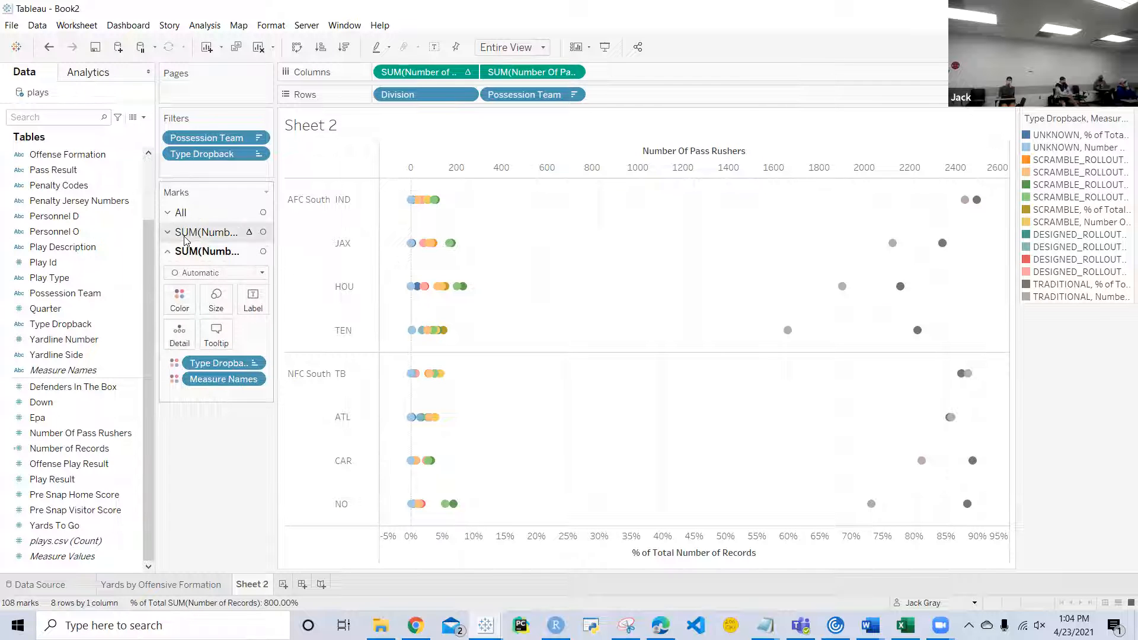
click(168, 213)
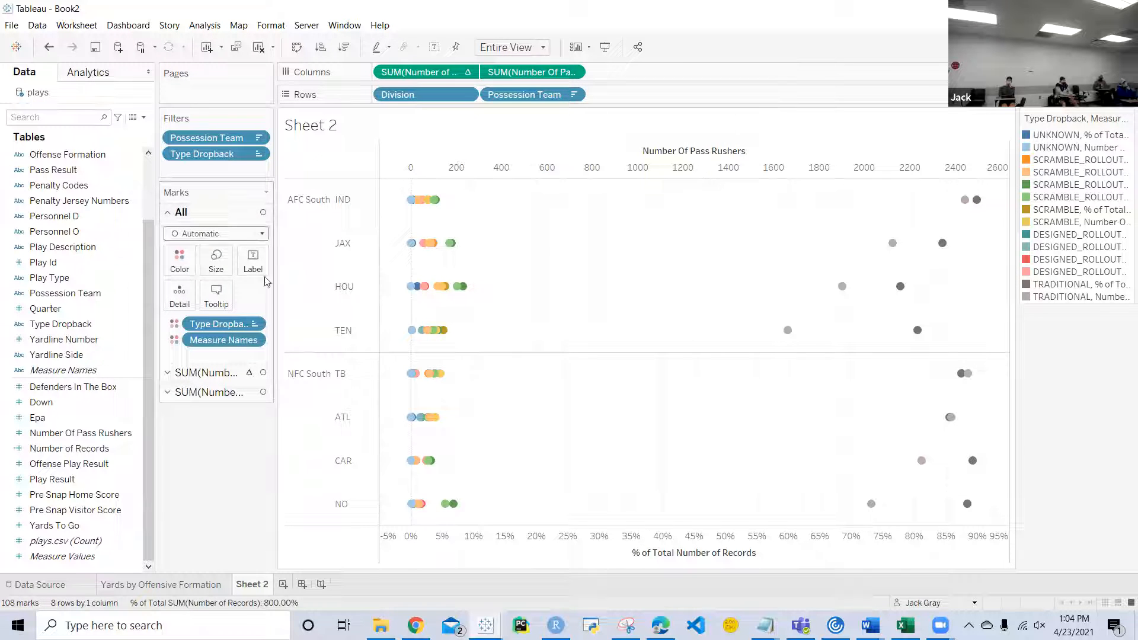
click(195, 373)
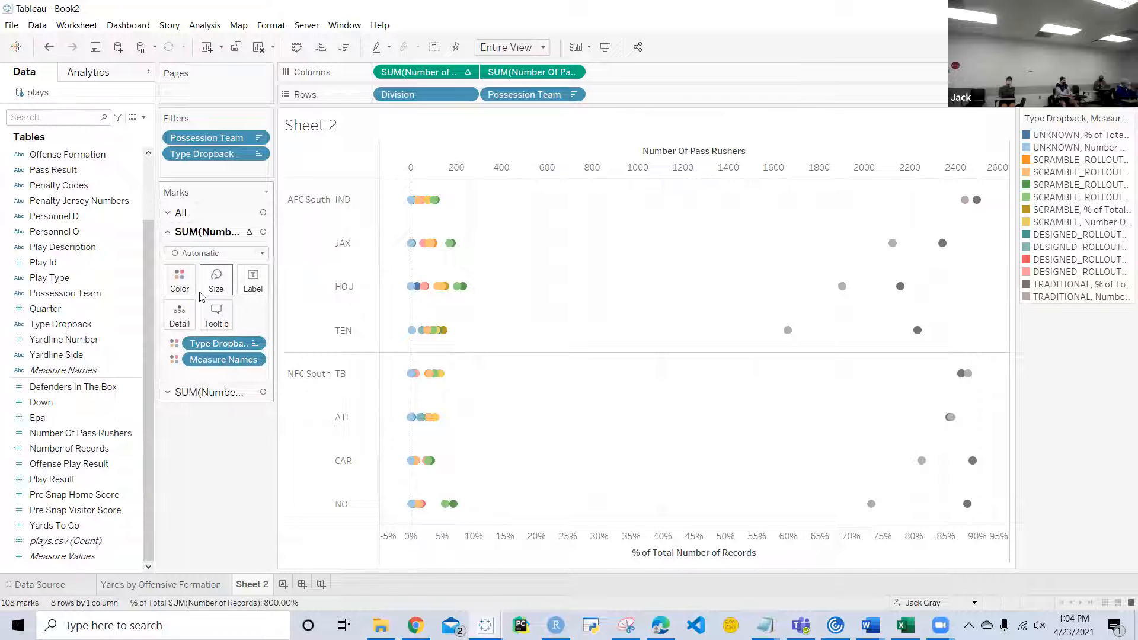
Step: Remove Type Dropback from the marks of the Number Of Pass Rushers measure
click(201, 392)
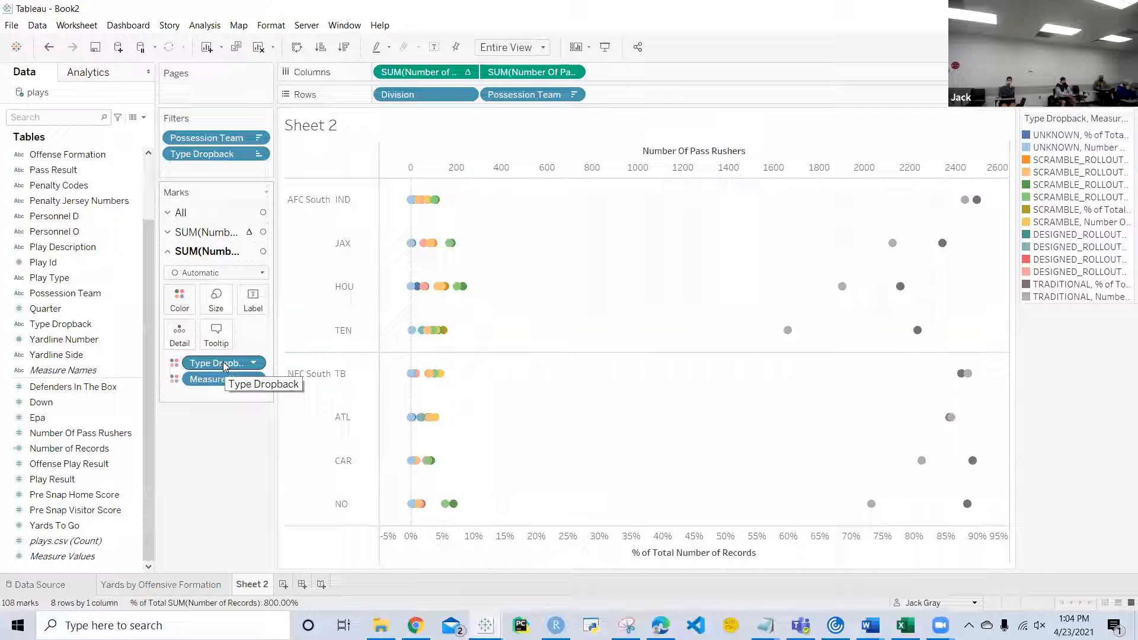
drag(225, 365, 213, 432)
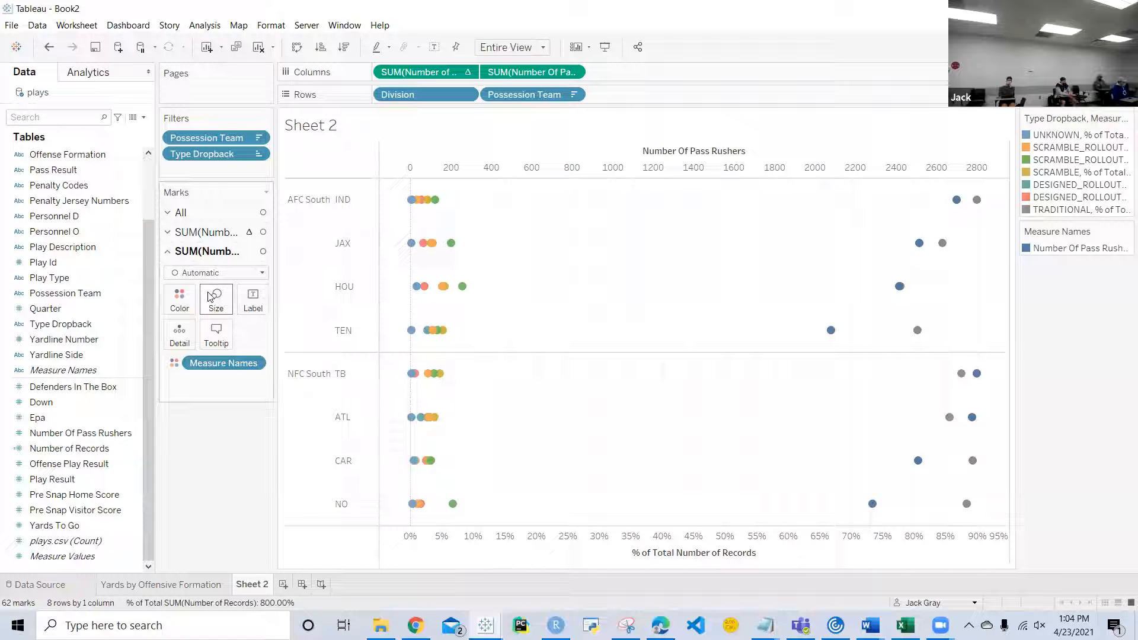
mouse_move(977, 379)
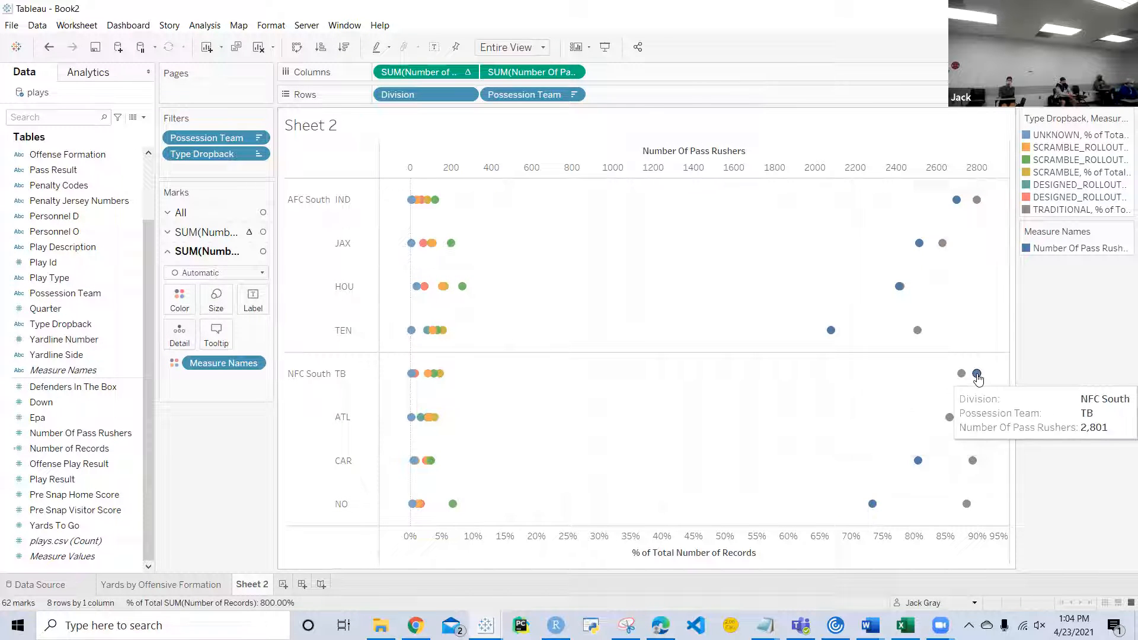
Step: Set the mark type of the percent of total Number of Records measure to Bar
click(185, 231)
click(262, 255)
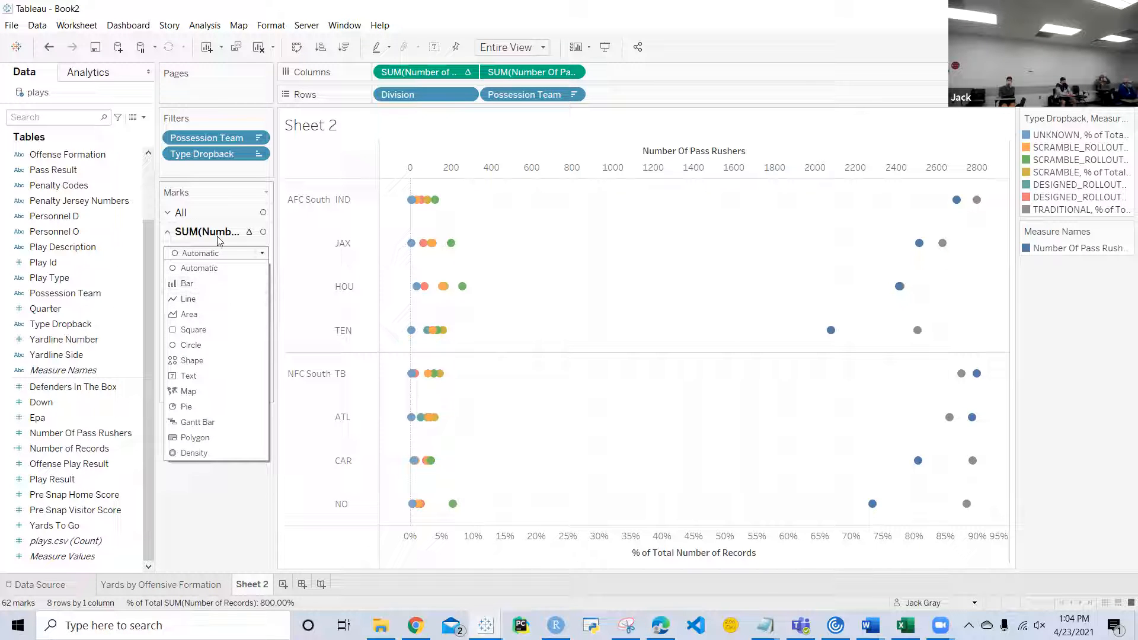
click(198, 283)
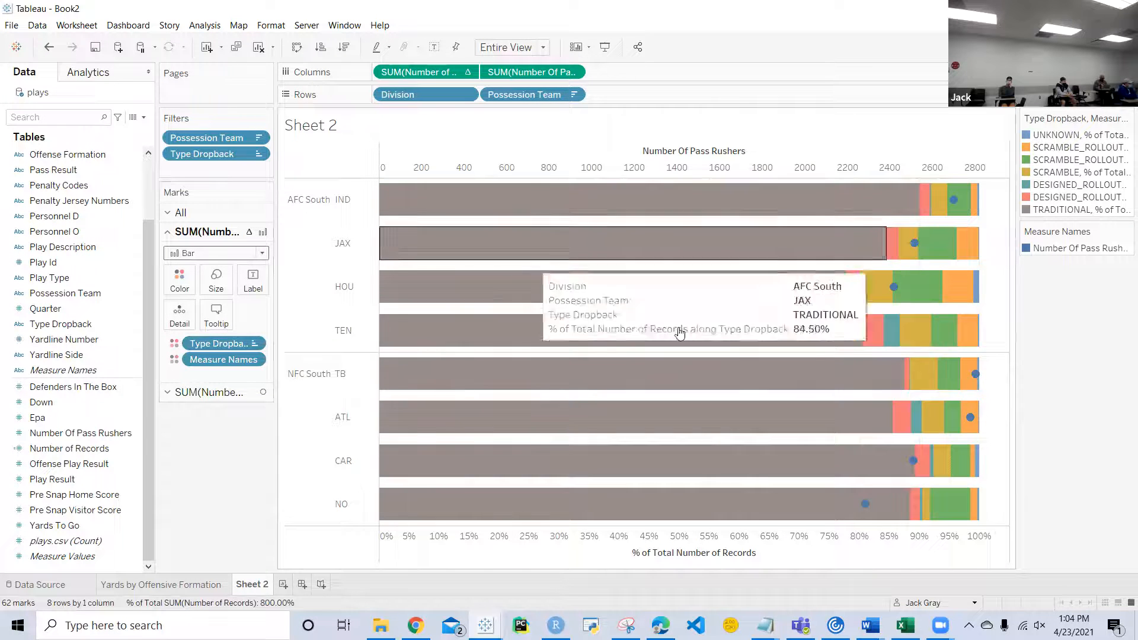
mouse_move(699, 232)
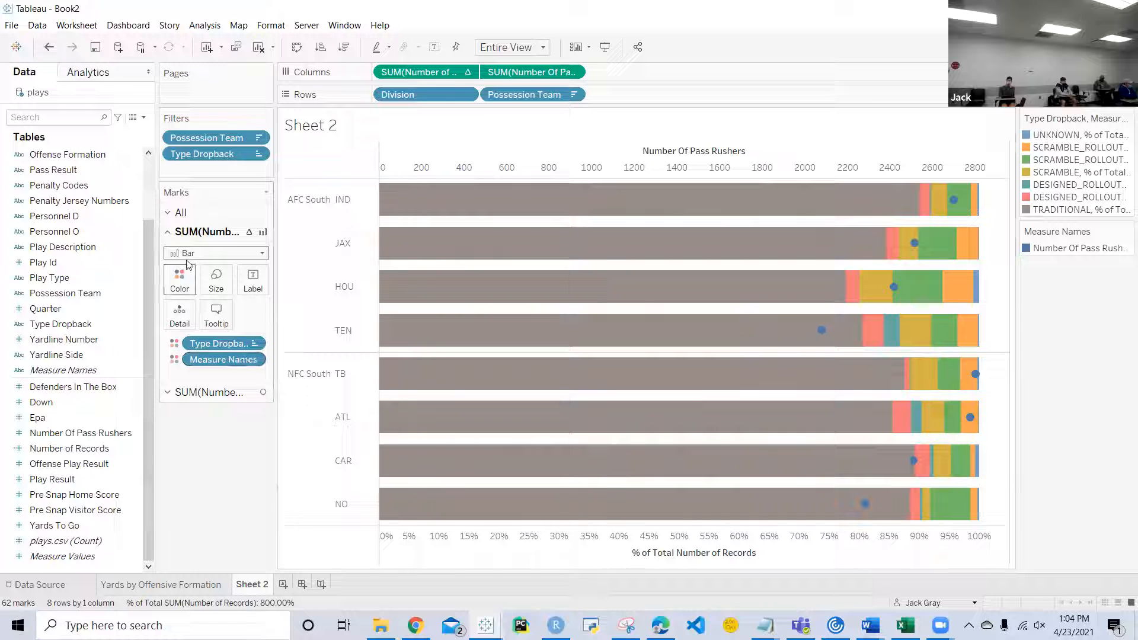
Step: Remove Measure Names from the Number of Records marks so only Type Dropback colors the stacked bars
click(169, 213)
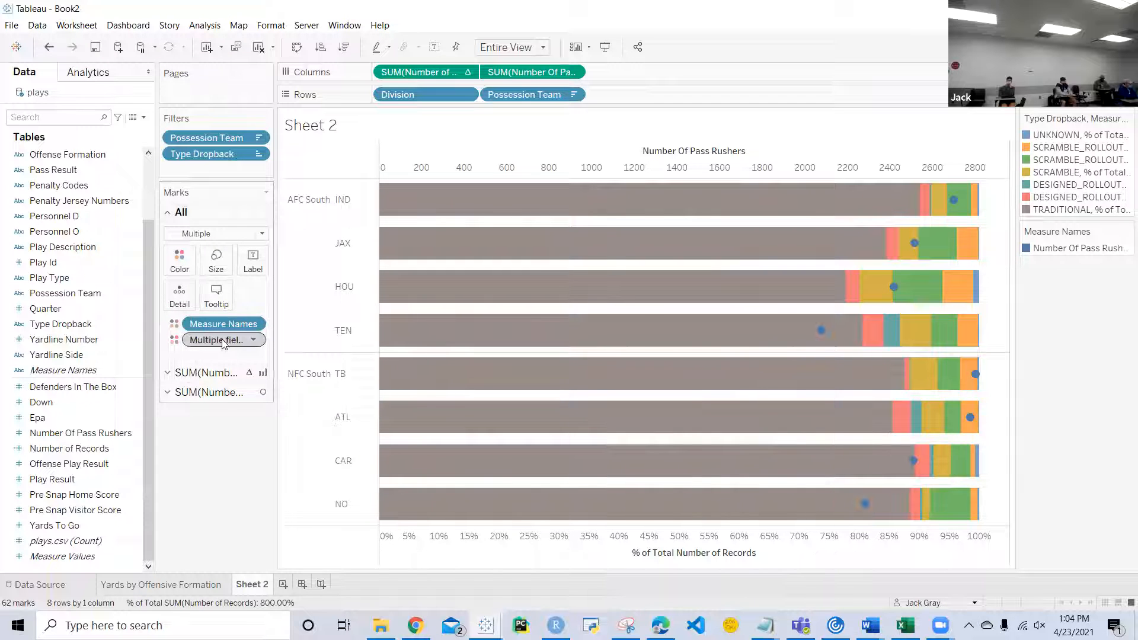
click(224, 371)
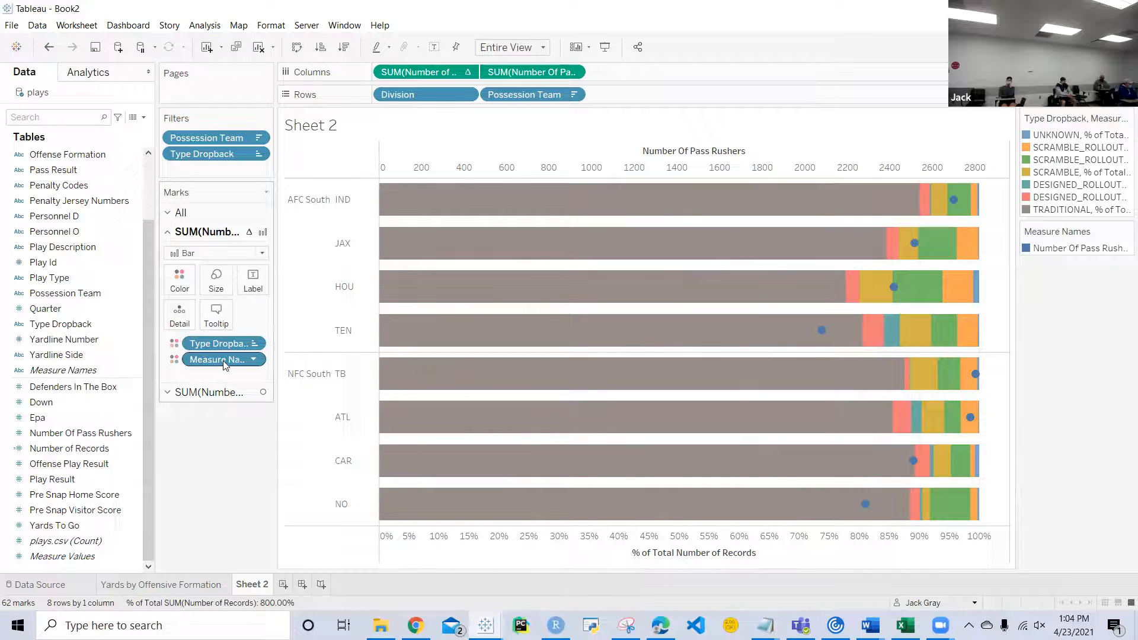
drag(223, 362, 224, 451)
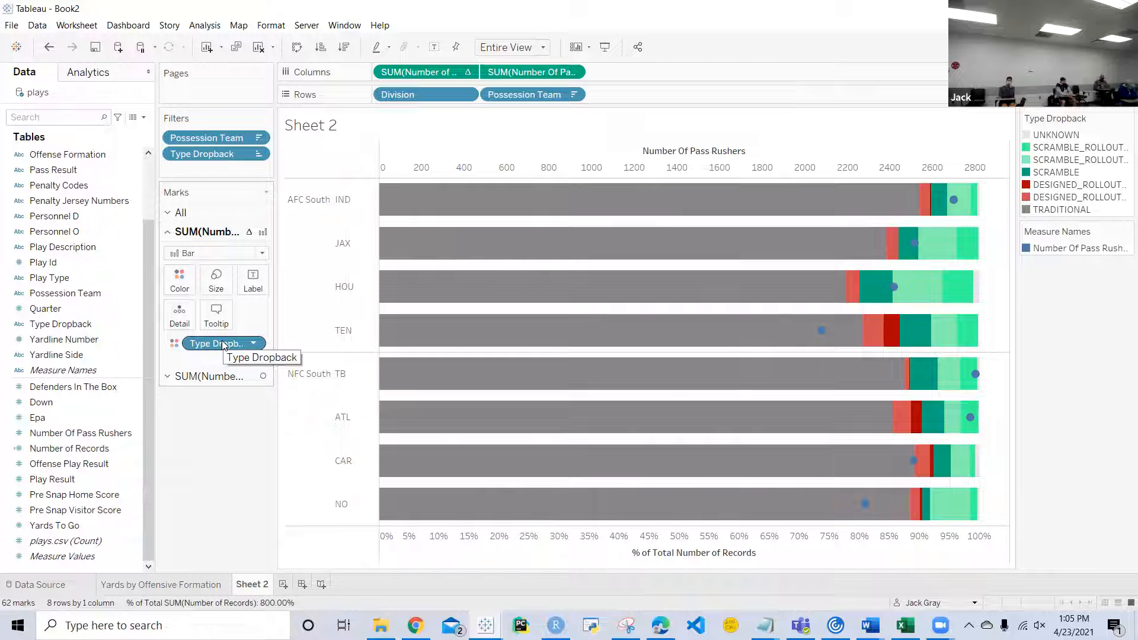
mouse_move(822, 331)
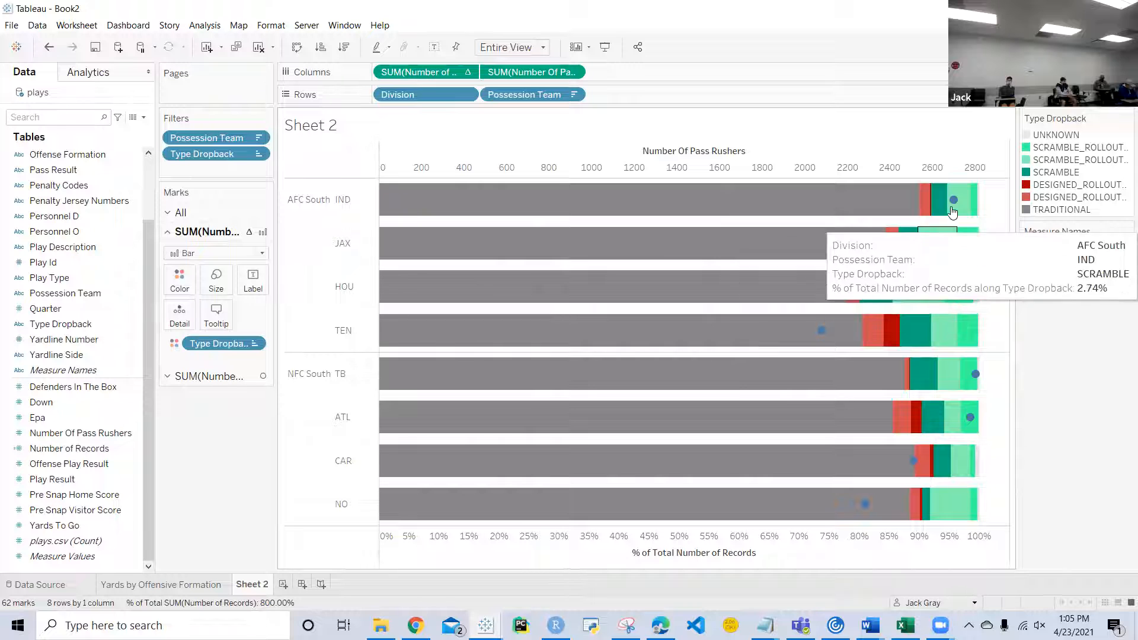
Step: Recolor the Number Of Pass Rushers circles black
click(218, 377)
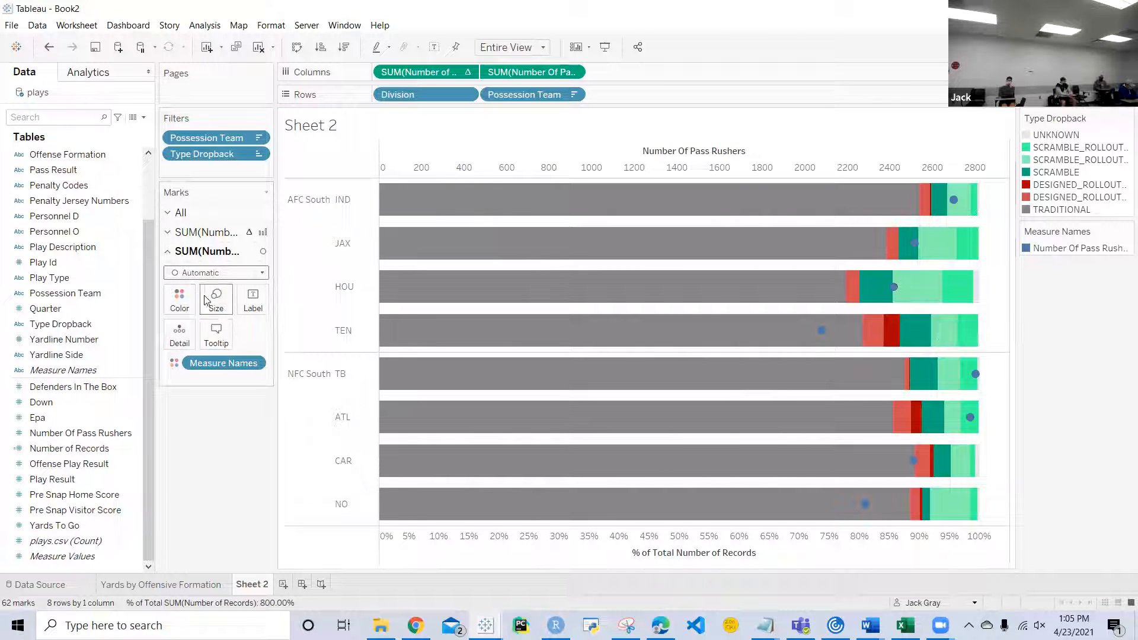
click(184, 298)
click(218, 345)
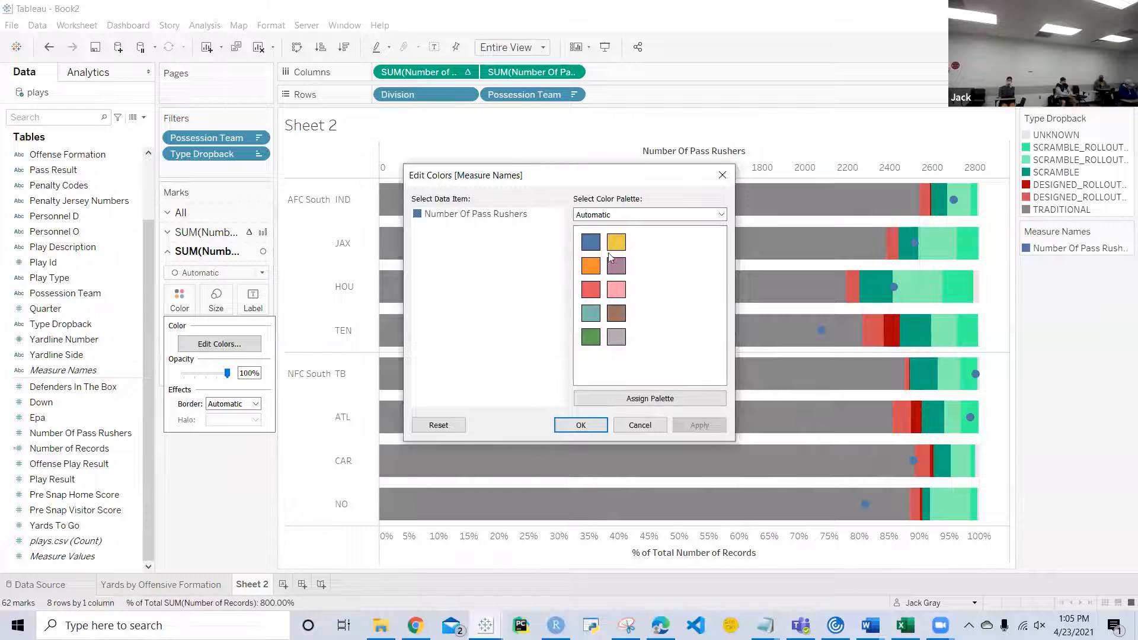
double_click(418, 216)
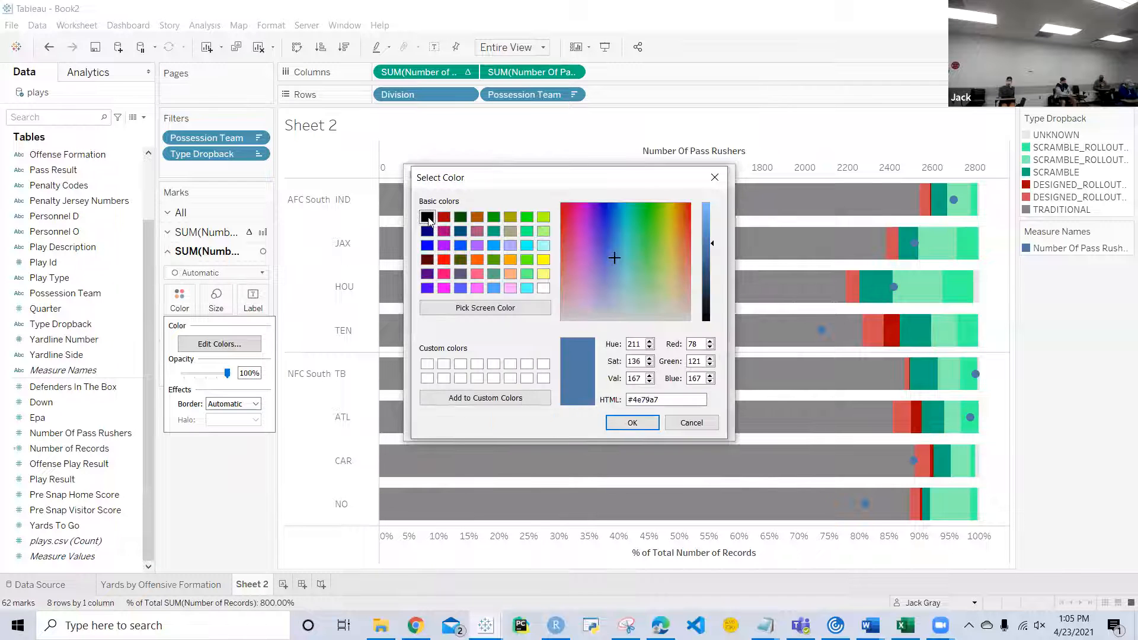
click(426, 218)
click(630, 423)
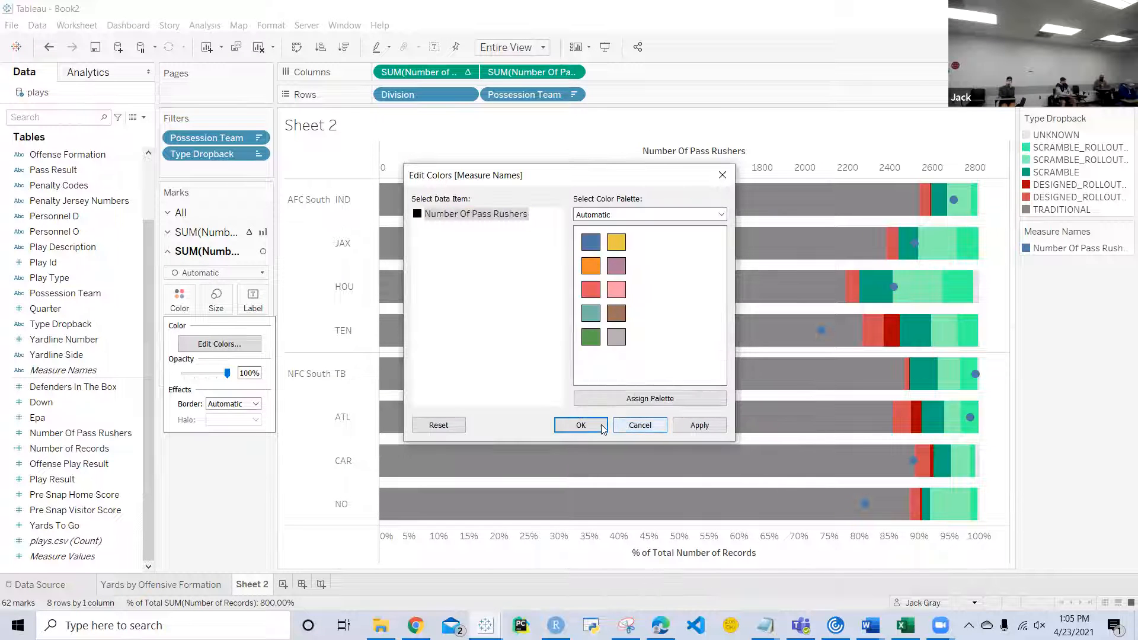
click(602, 429)
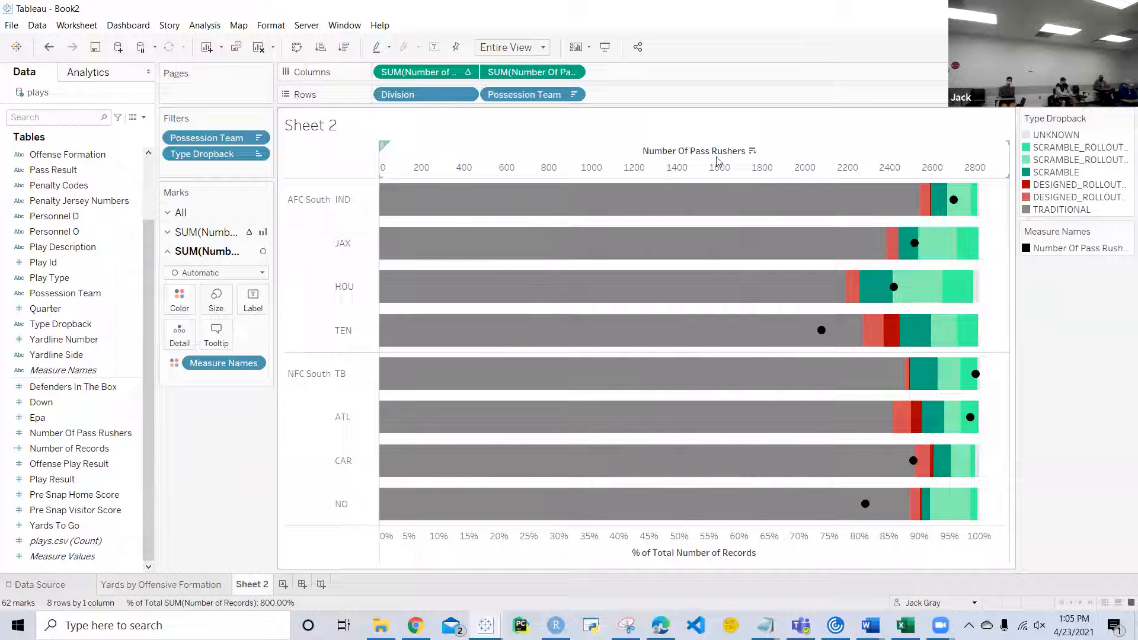
Step: Change the aggregation of Number Of Pass Rushers on Columns to Average
click(573, 74)
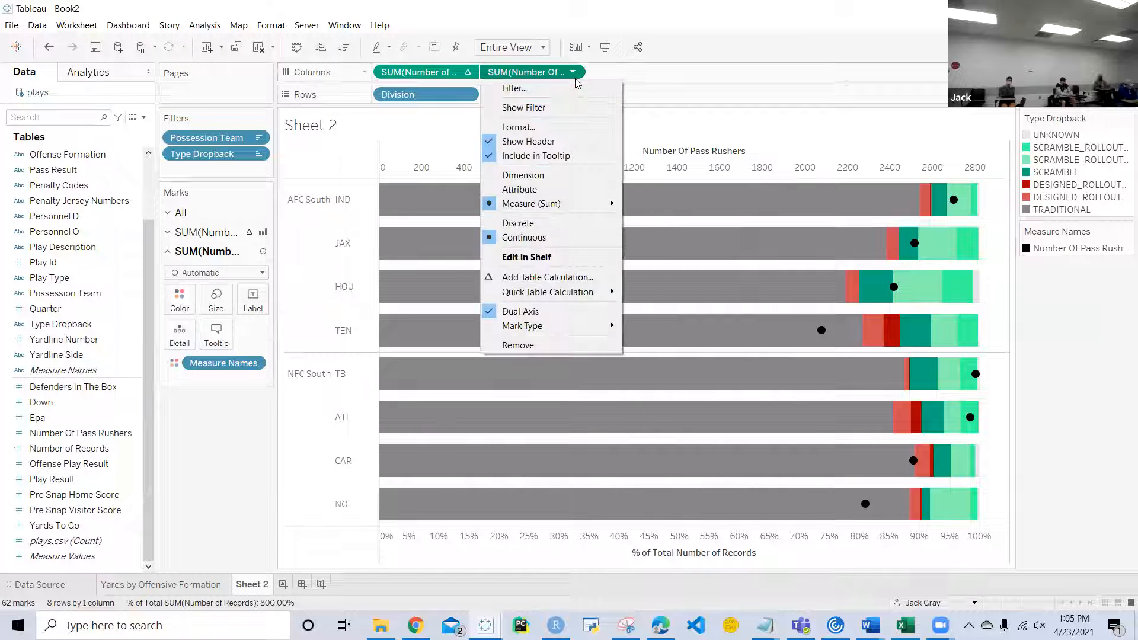
mouse_move(564, 204)
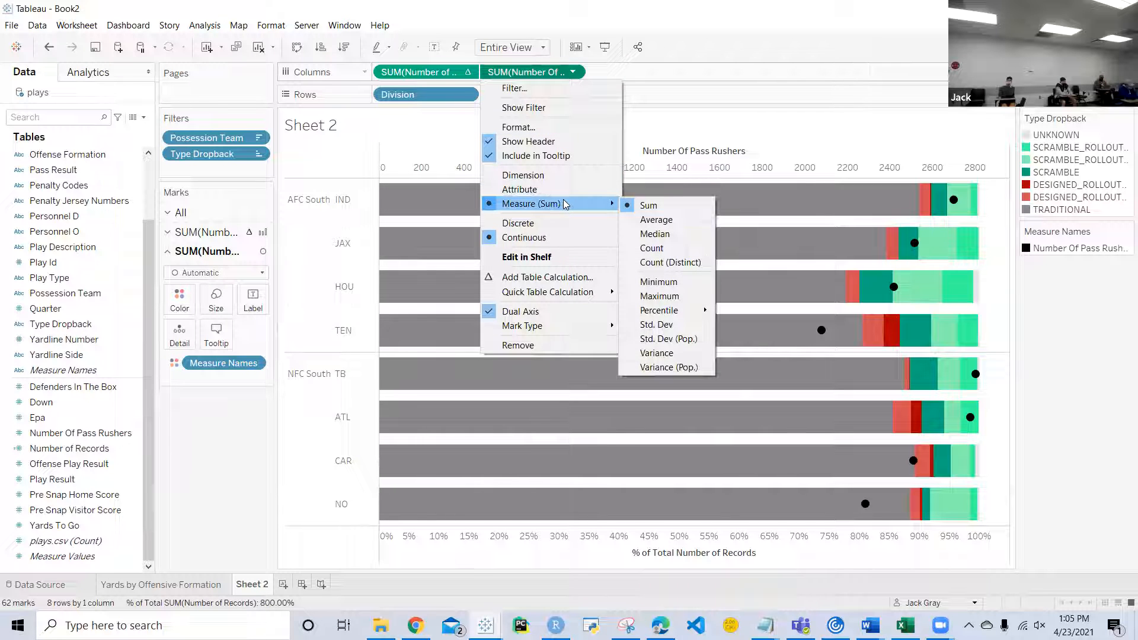
click(664, 219)
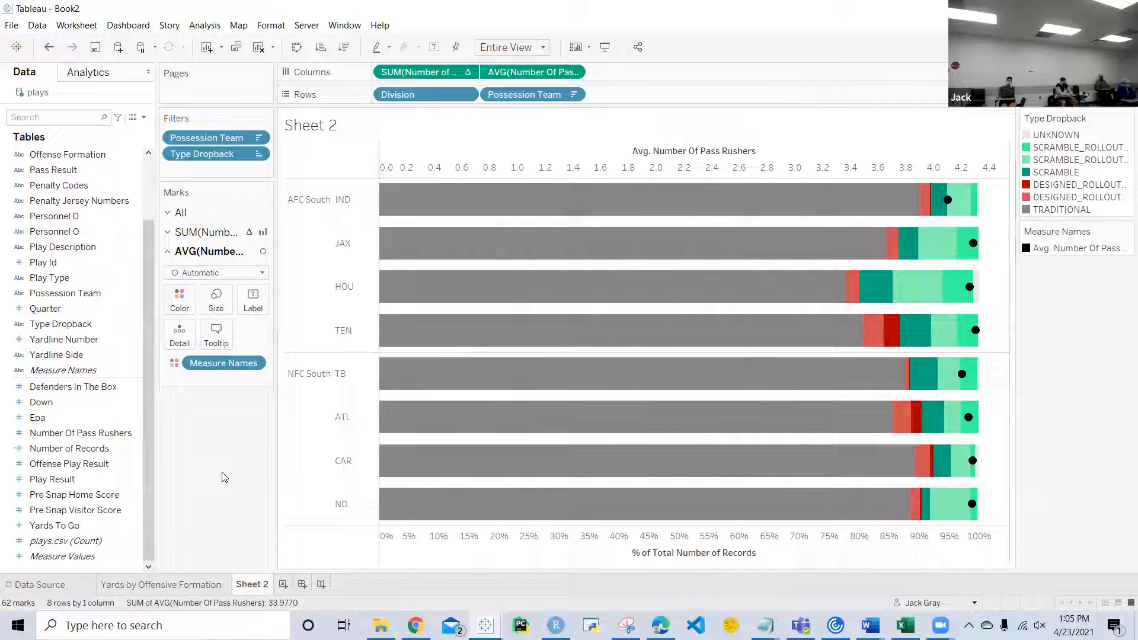
Step: Enlarge the average Number Of Pass Rushers circles to about two-thirds of the bar height
click(215, 297)
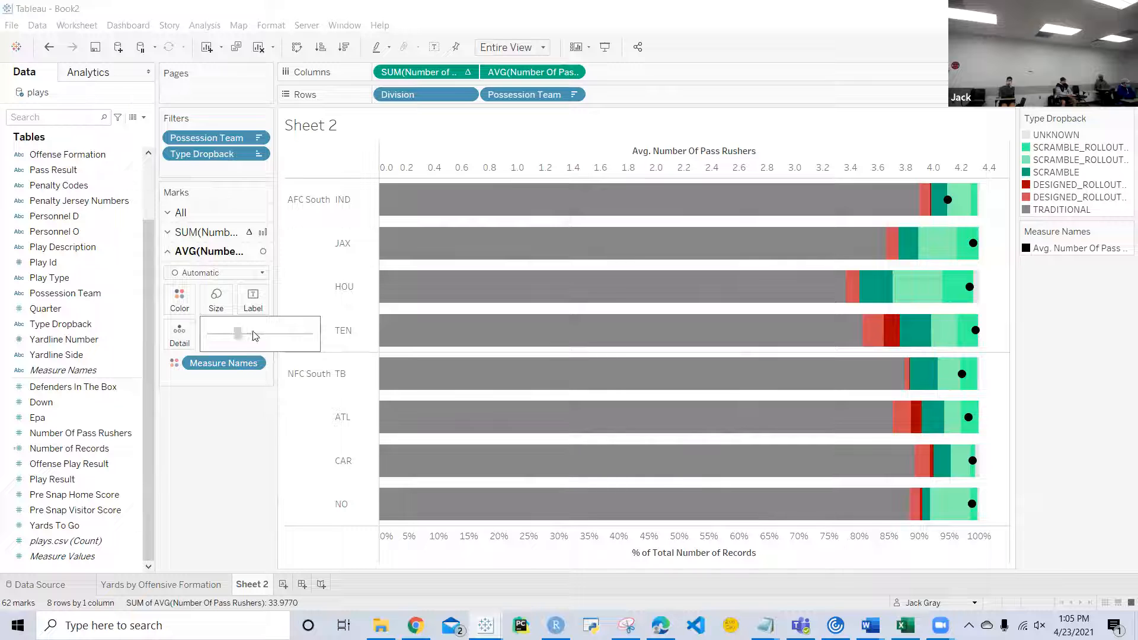
drag(264, 335, 267, 337)
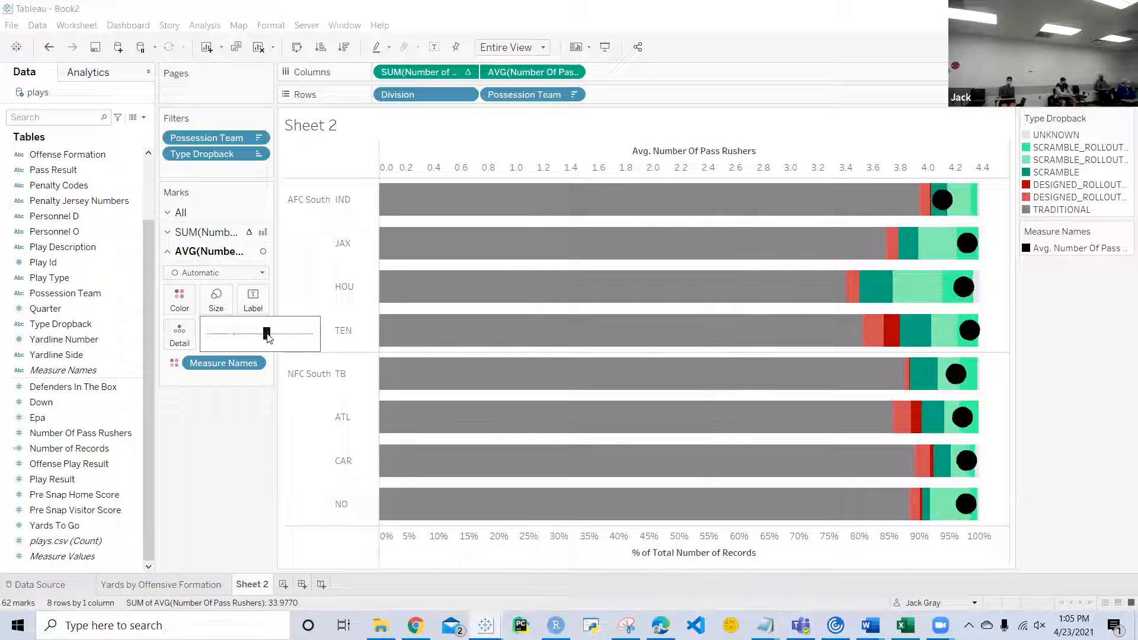
drag(264, 336, 264, 337)
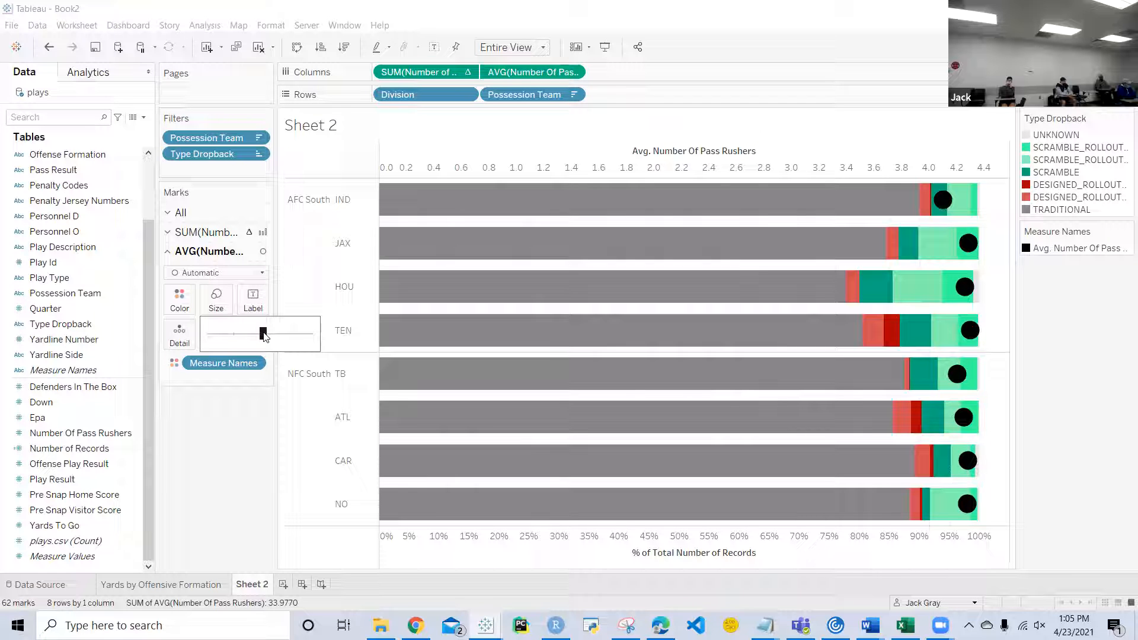
drag(264, 333, 265, 333)
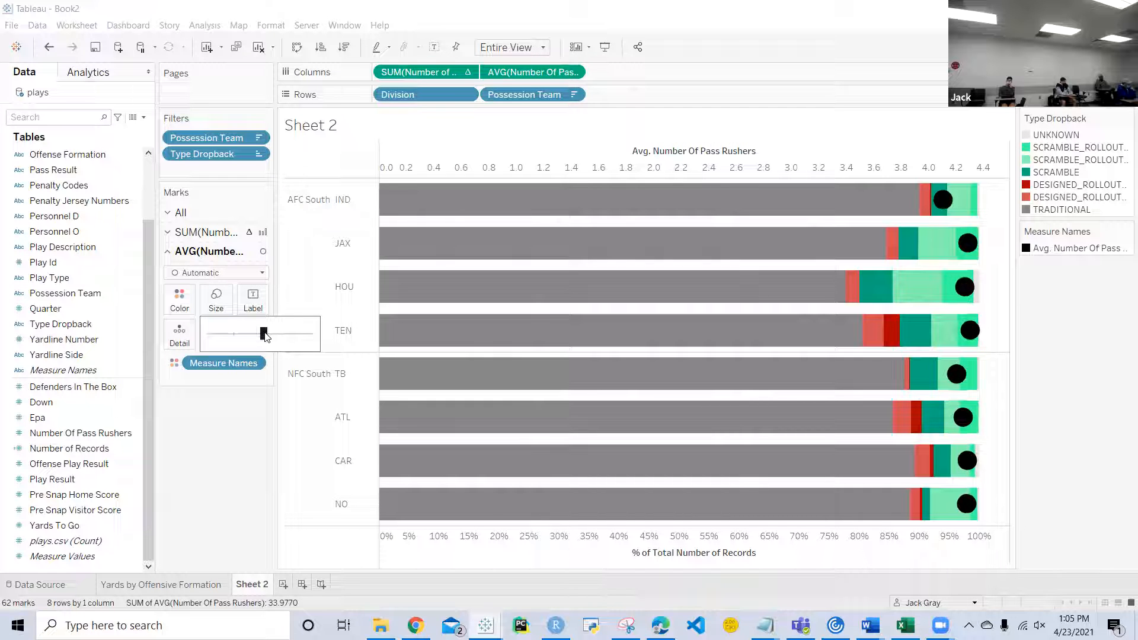
click(234, 408)
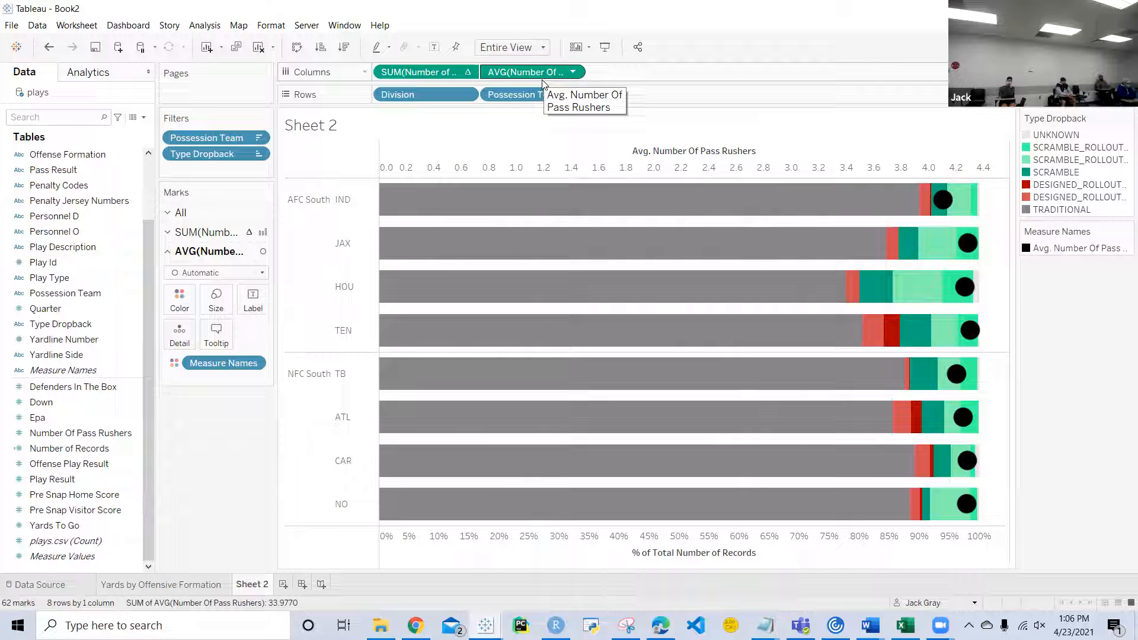
Step: Label the circles with AVG(Number Of Pass Rushers) and format the pane numbers as Number (Custom) with 1 decimal place
drag(543, 81, 253, 304)
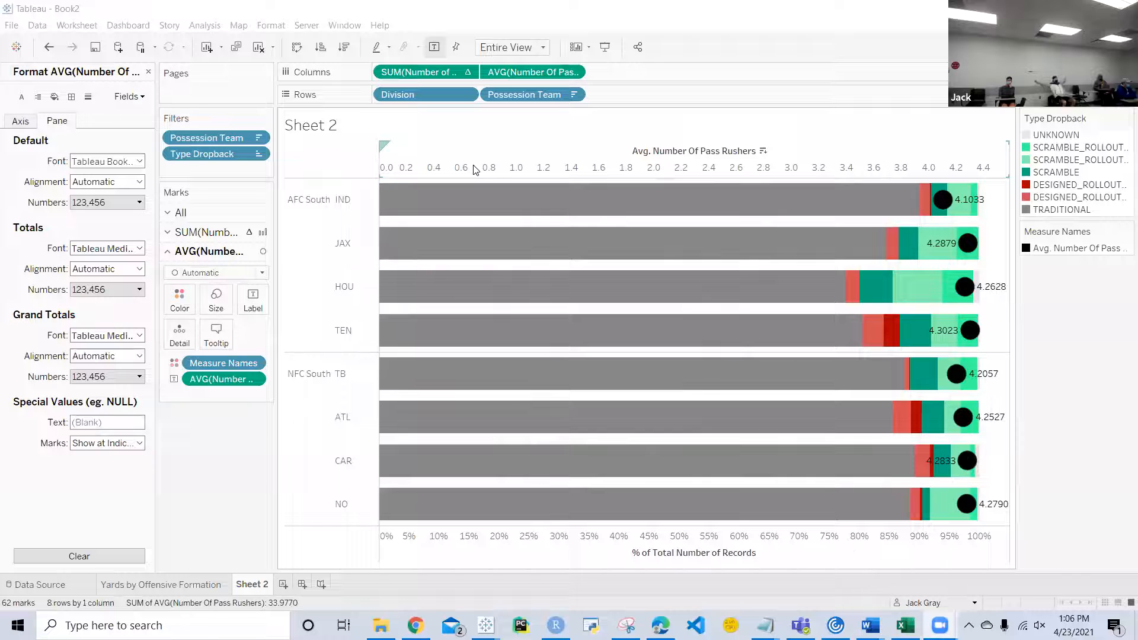
mouse_move(991, 200)
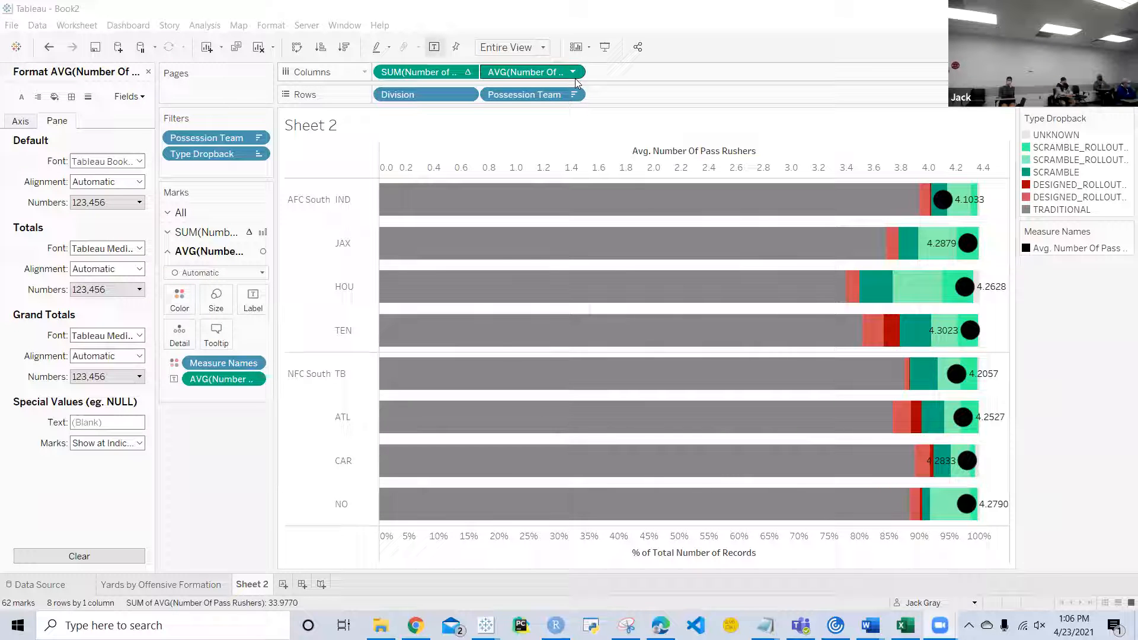
click(573, 74)
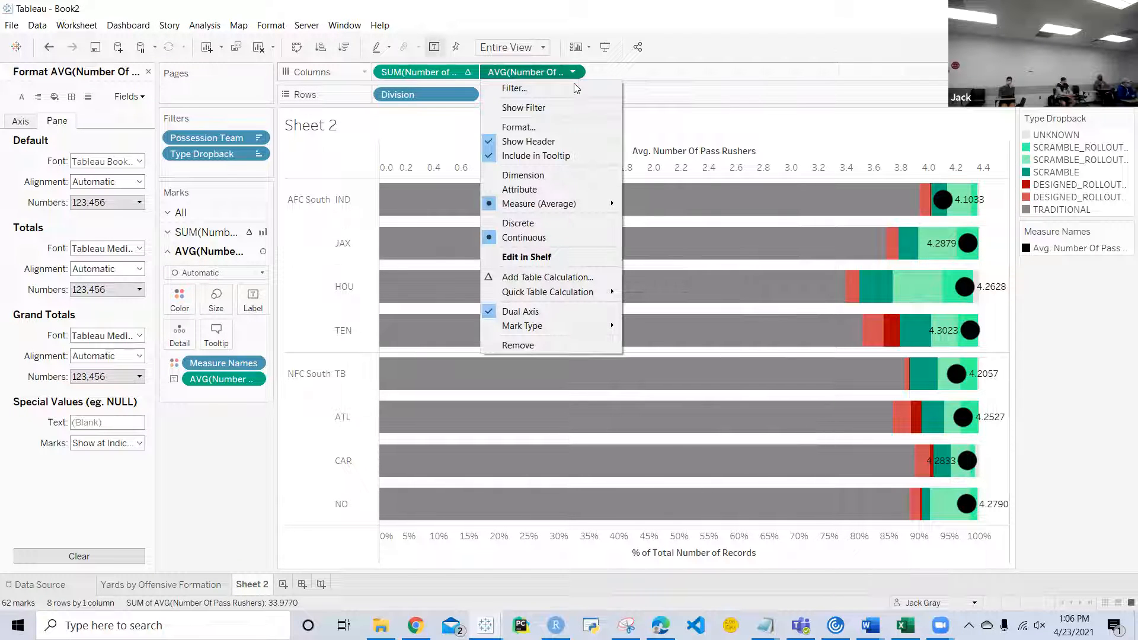
click(552, 129)
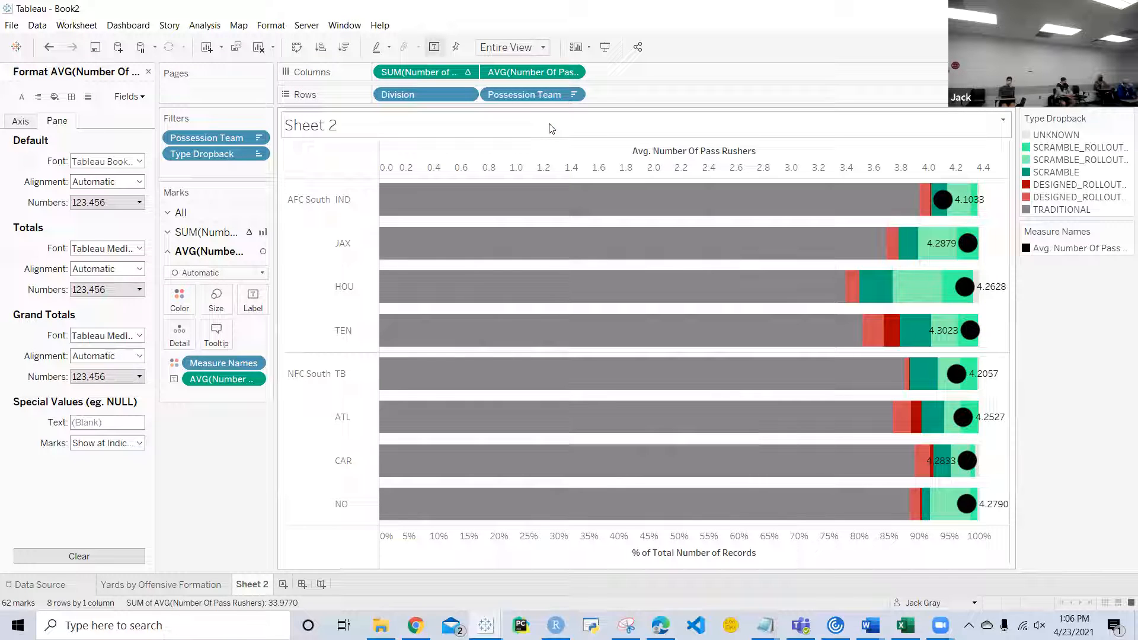
click(122, 205)
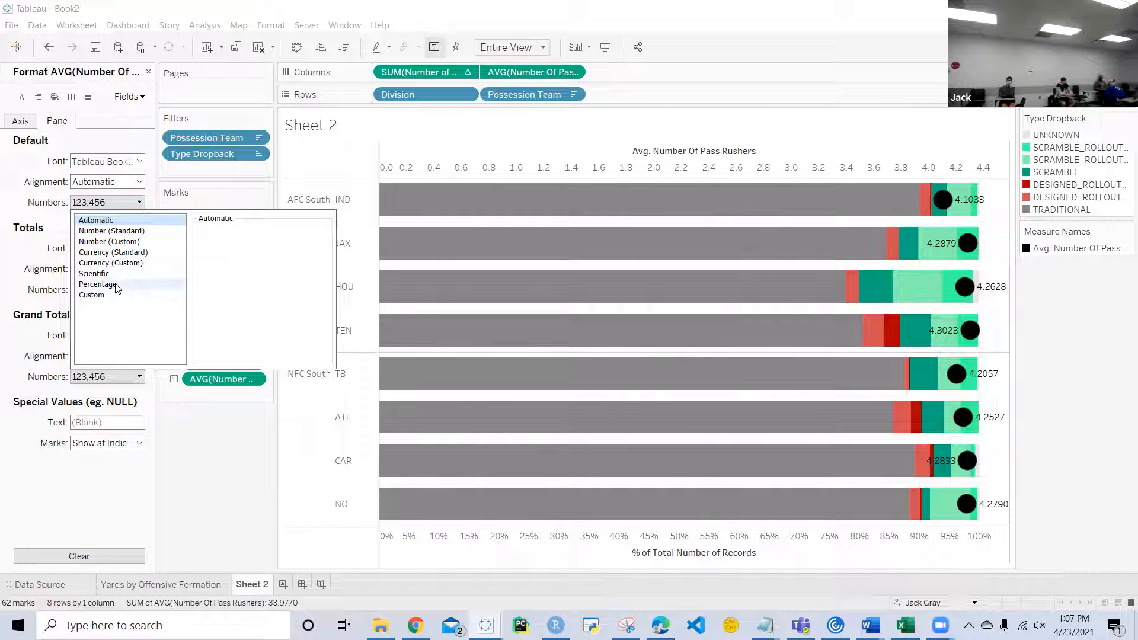
click(127, 241)
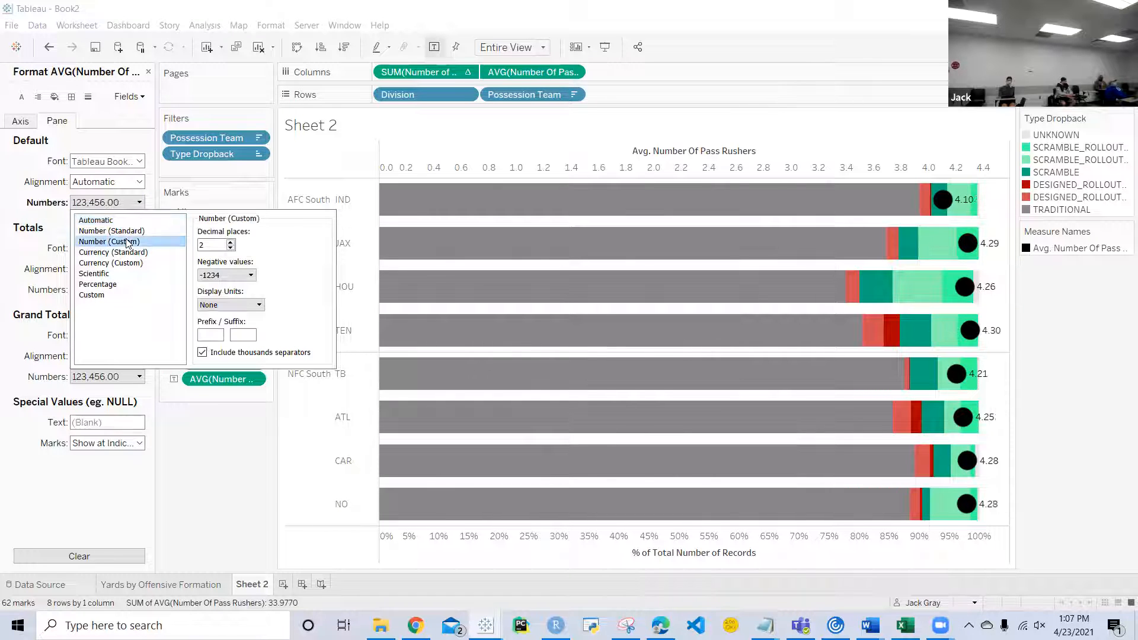
click(230, 248)
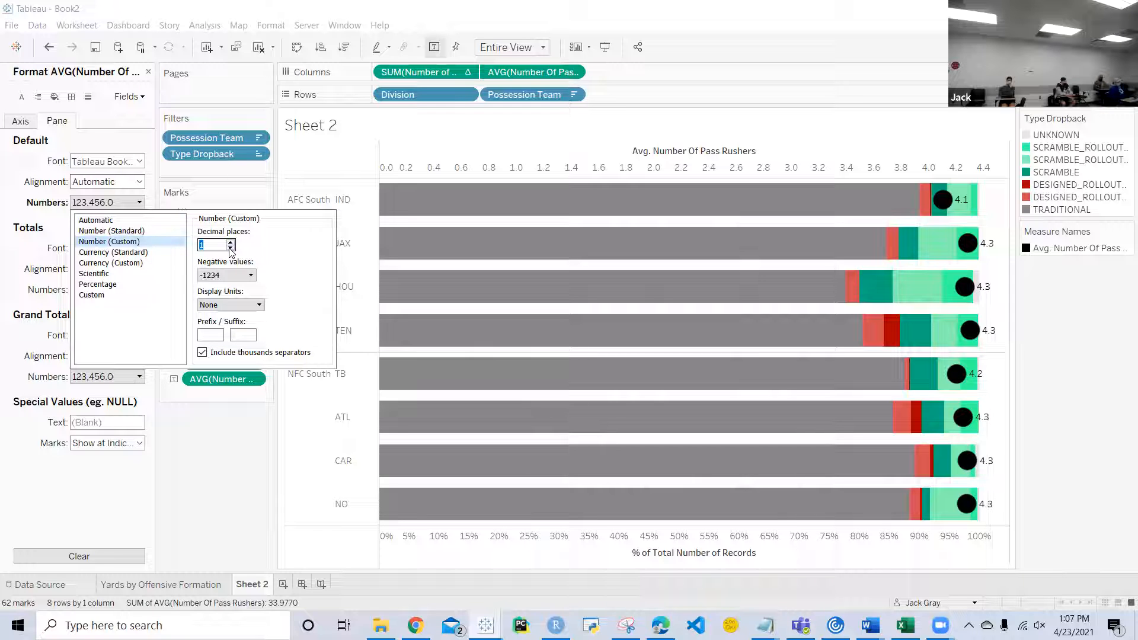
Step: Center the average Number Of Pass Rushers labels horizontally on their circles
click(224, 460)
click(245, 301)
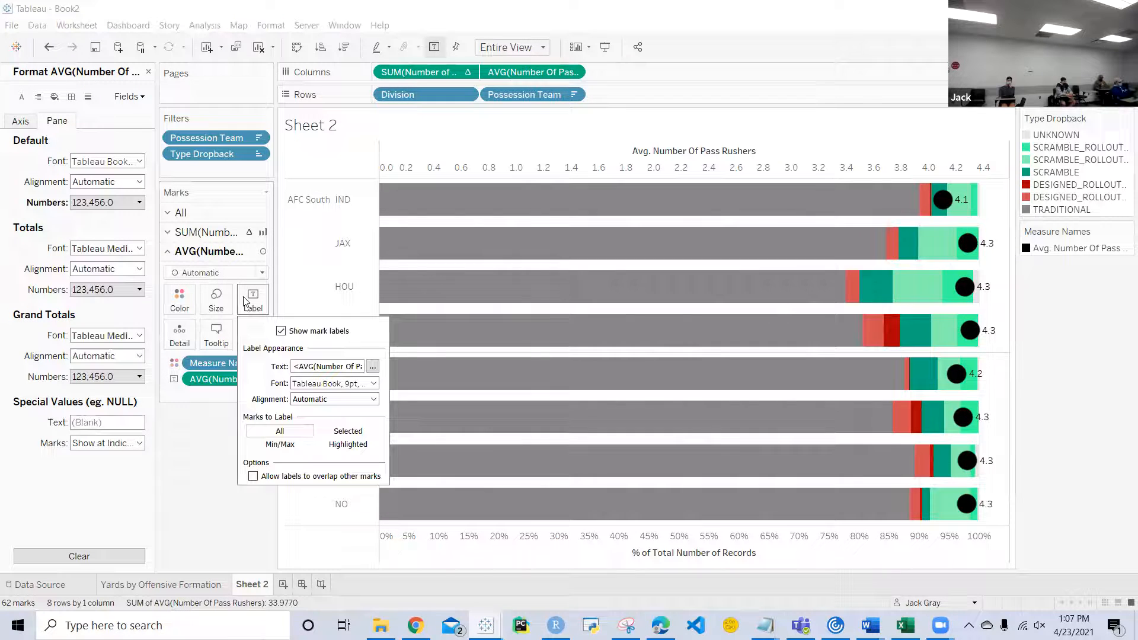
click(373, 367)
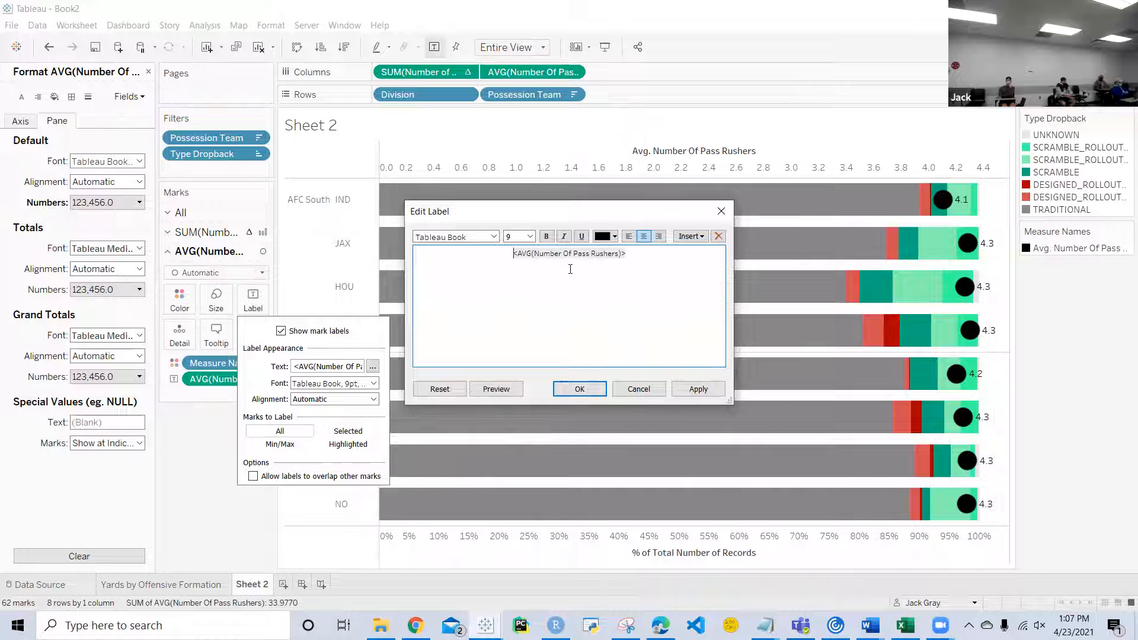
click(579, 389)
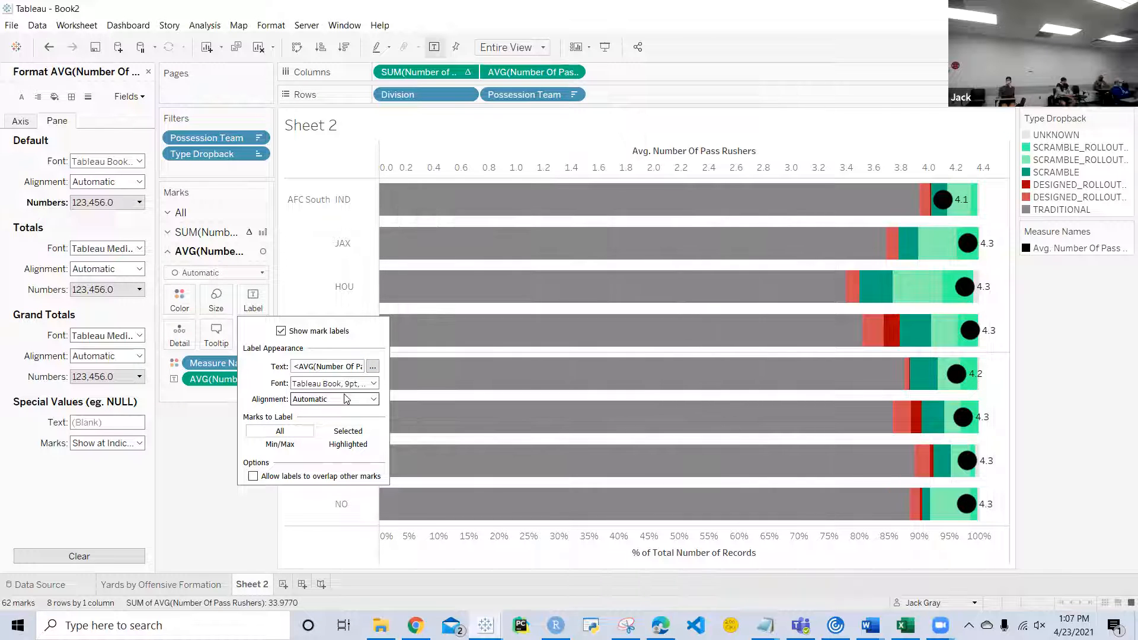
click(363, 401)
click(326, 451)
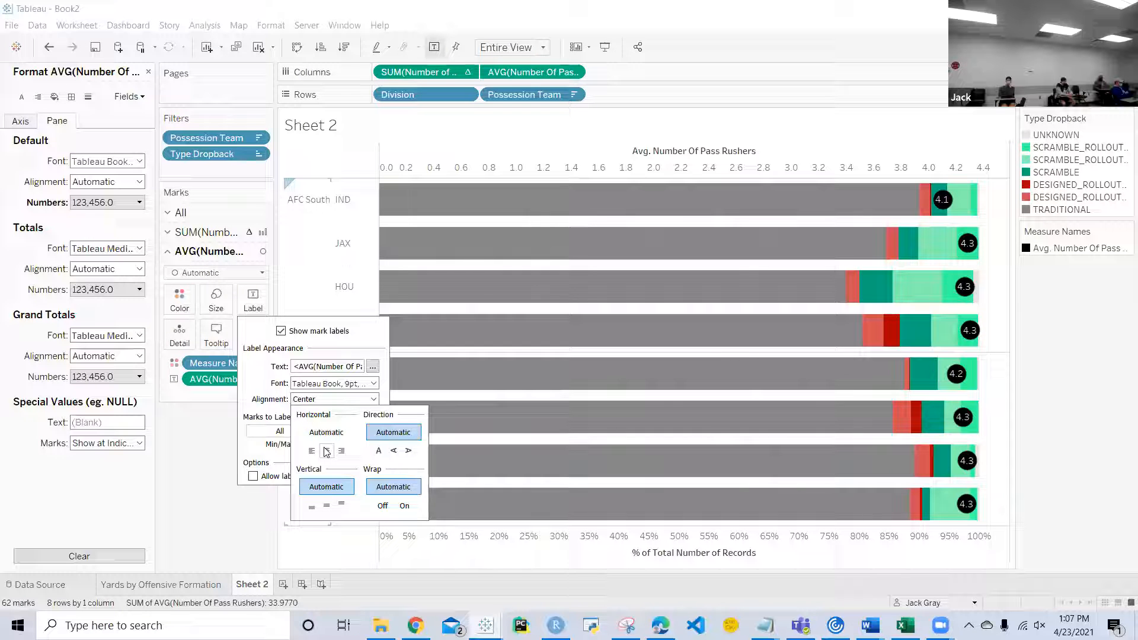
click(191, 443)
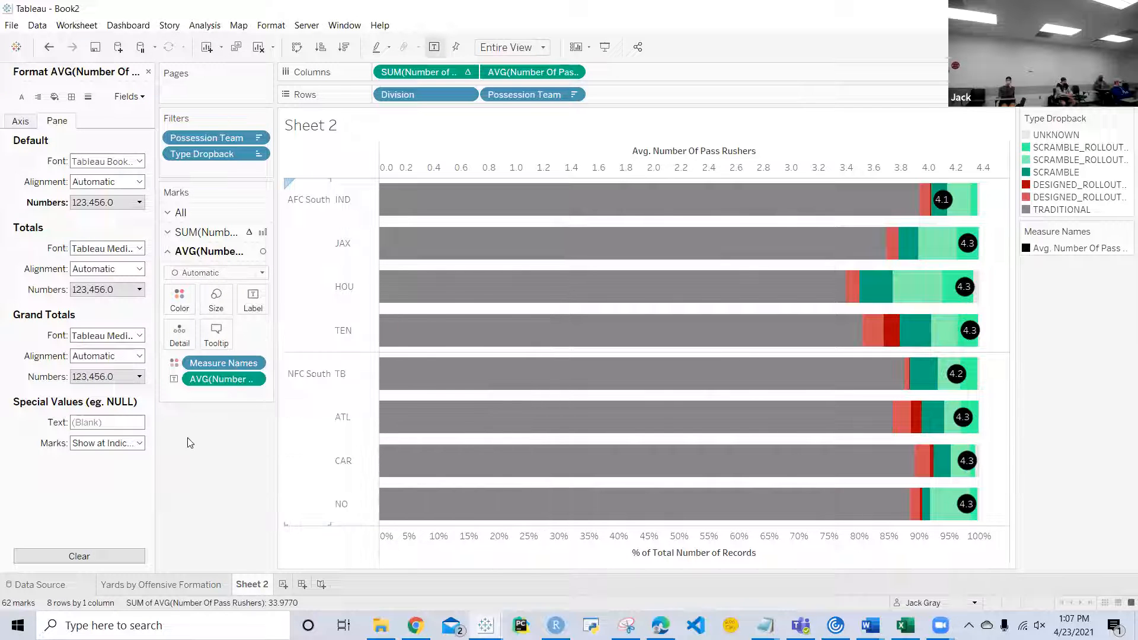
Step: Sort Possession Team on Rows descending by the field Number Of Pass Rushers with Average aggregation, and close the formatting options
click(573, 94)
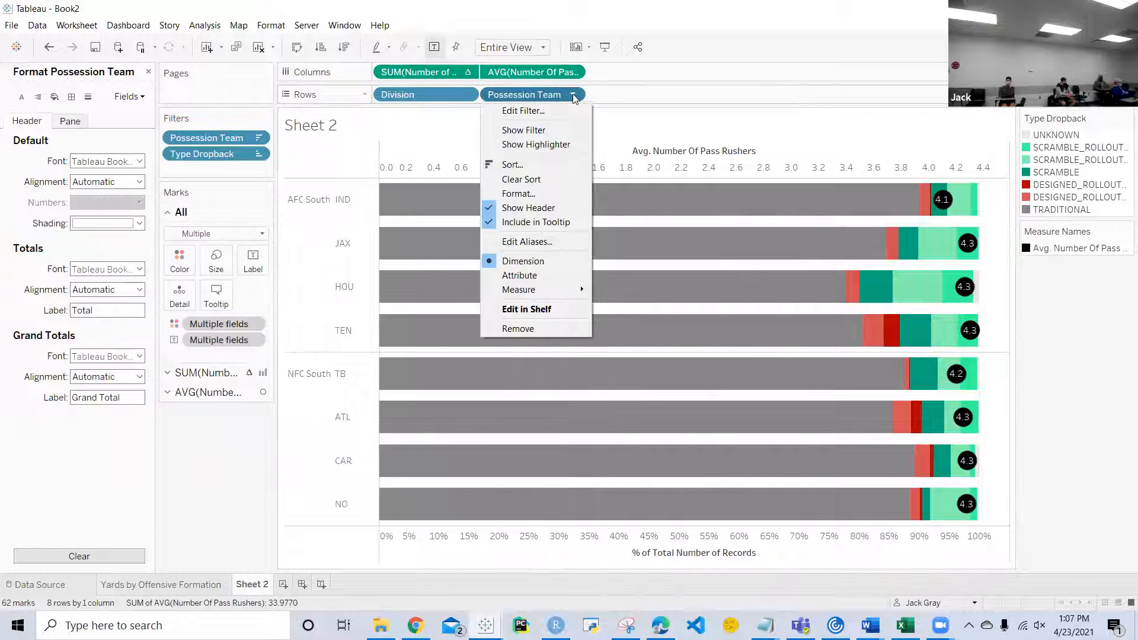
click(541, 165)
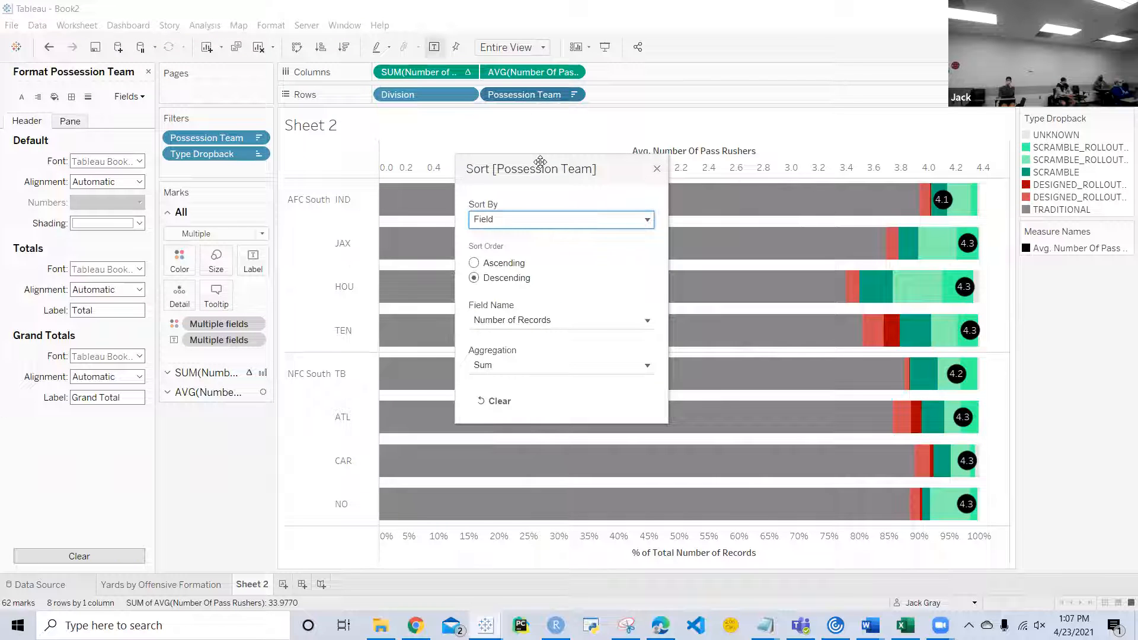
click(545, 320)
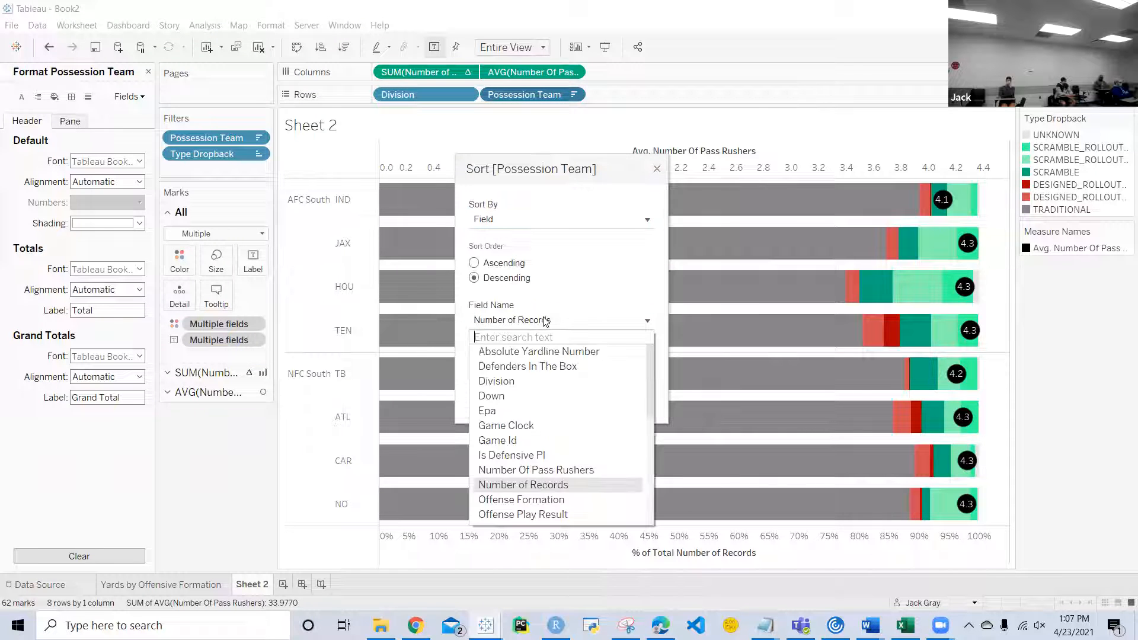
click(524, 469)
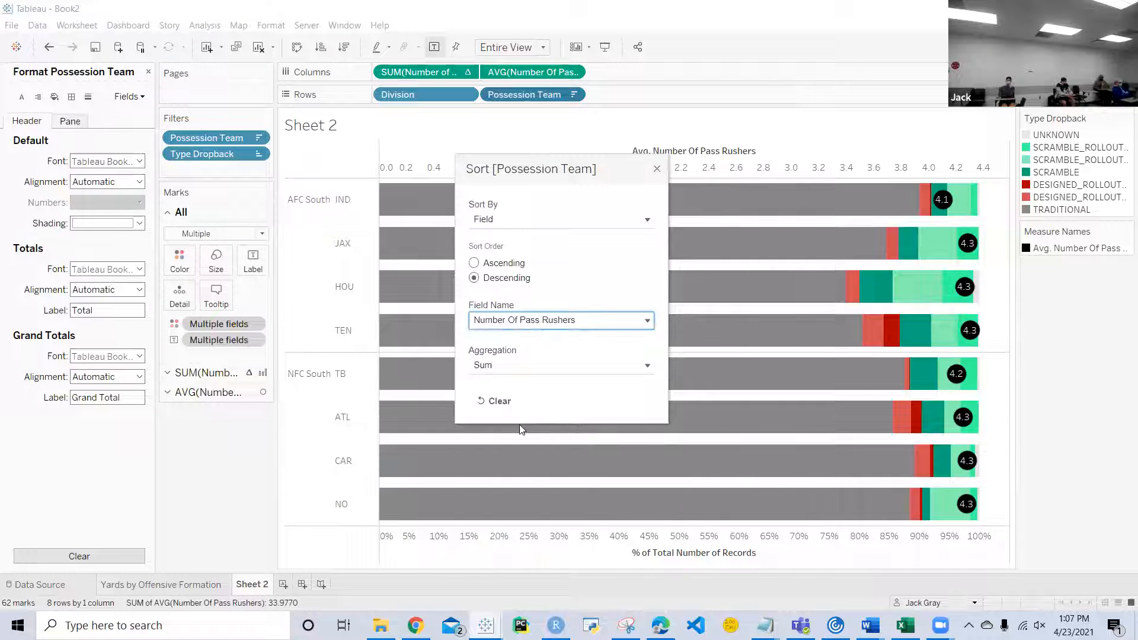
click(507, 366)
click(506, 394)
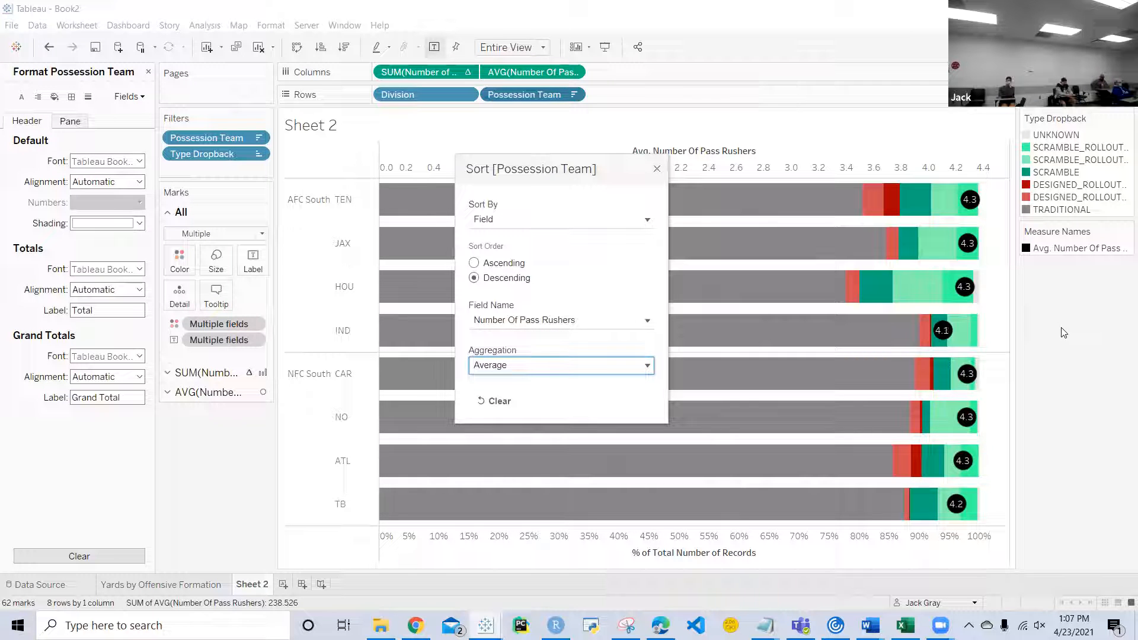
click(656, 168)
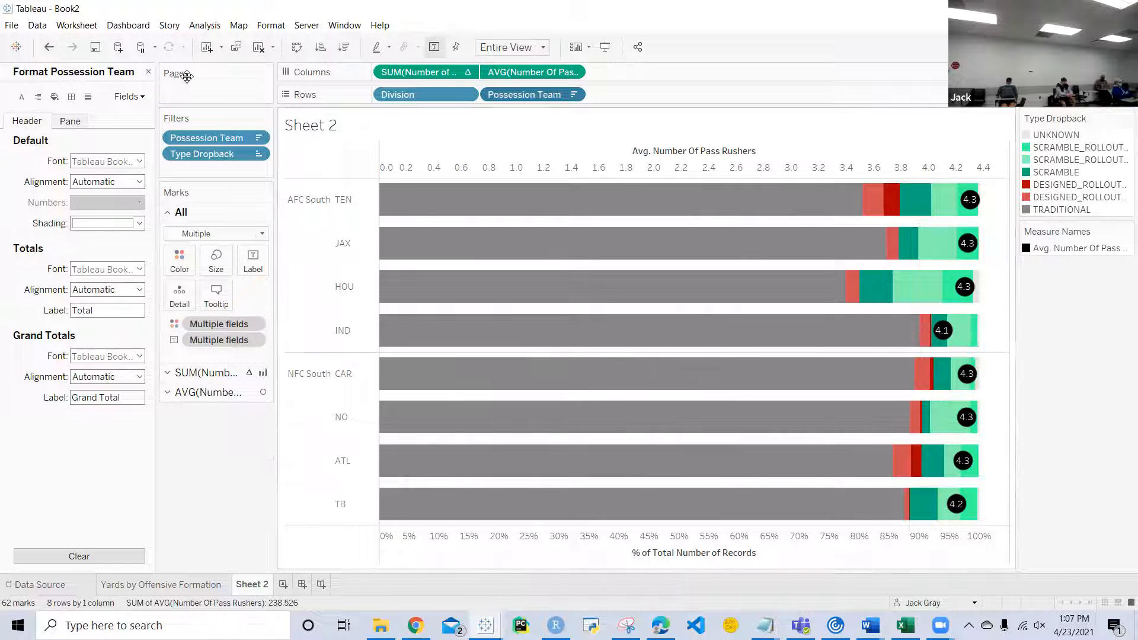
click(148, 71)
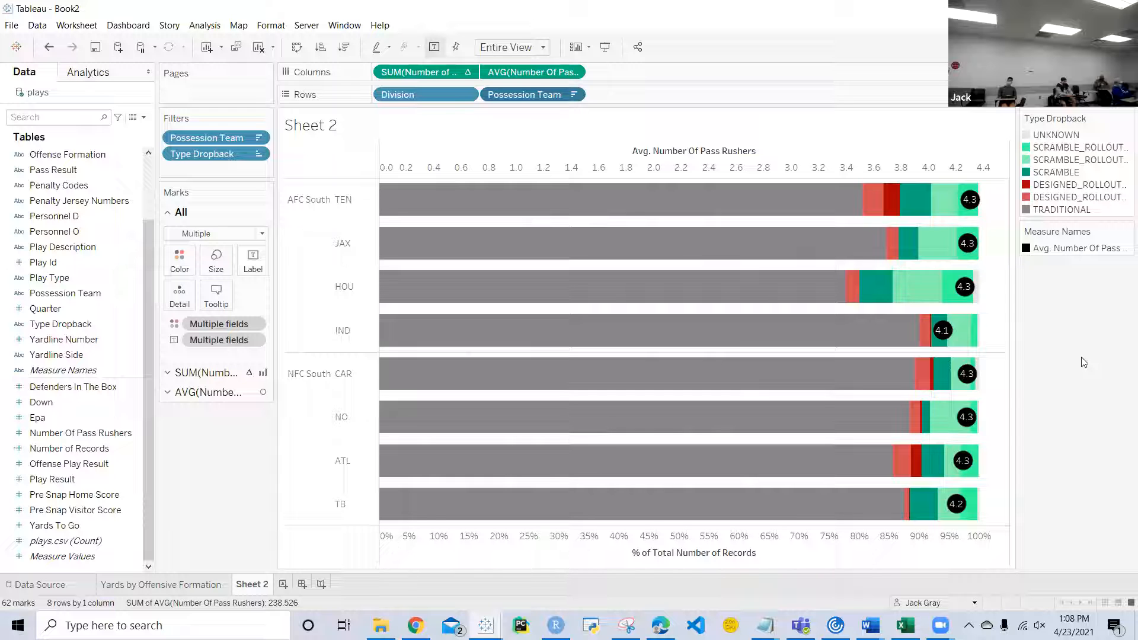
Step: Set the font size of the Division headers to 11
mouse_move(942, 334)
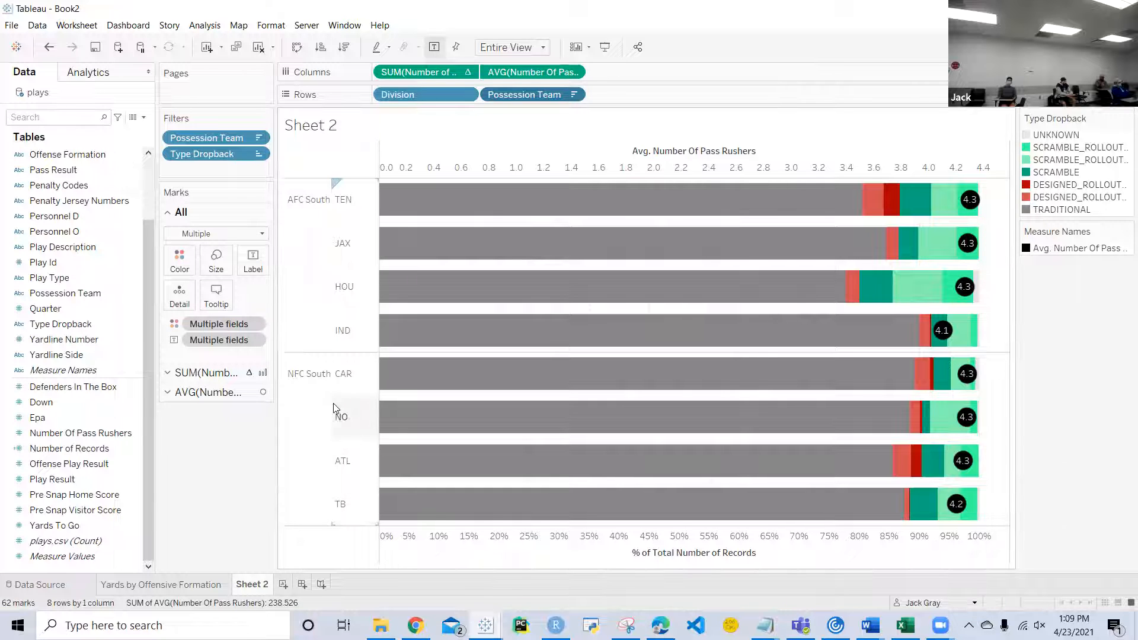
mouse_move(532, 415)
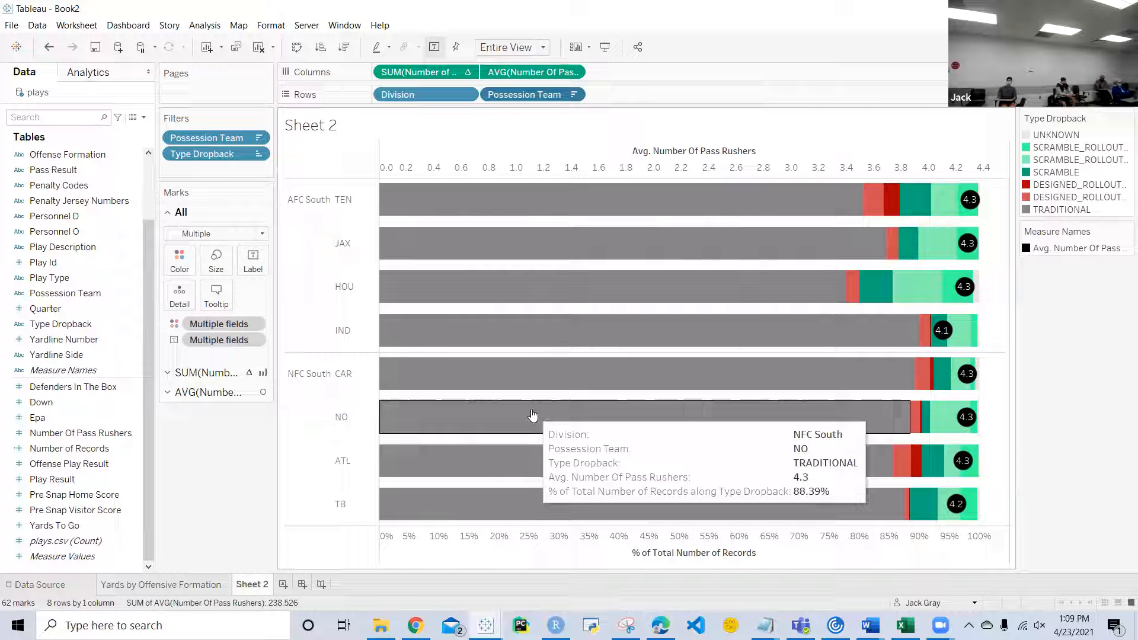
right_click(304, 383)
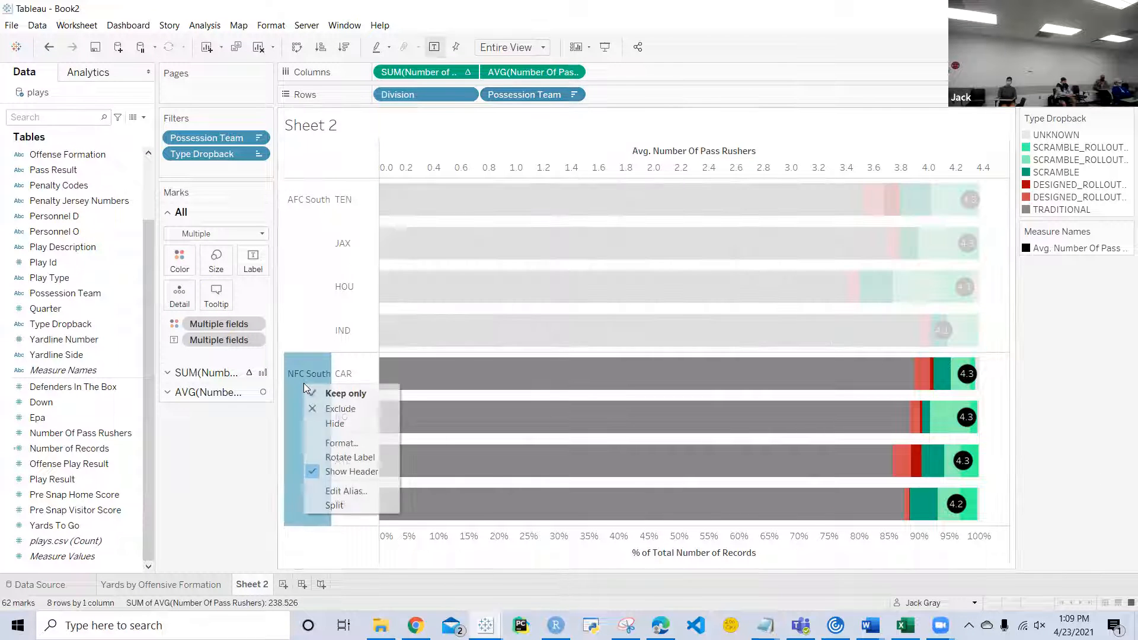
click(342, 443)
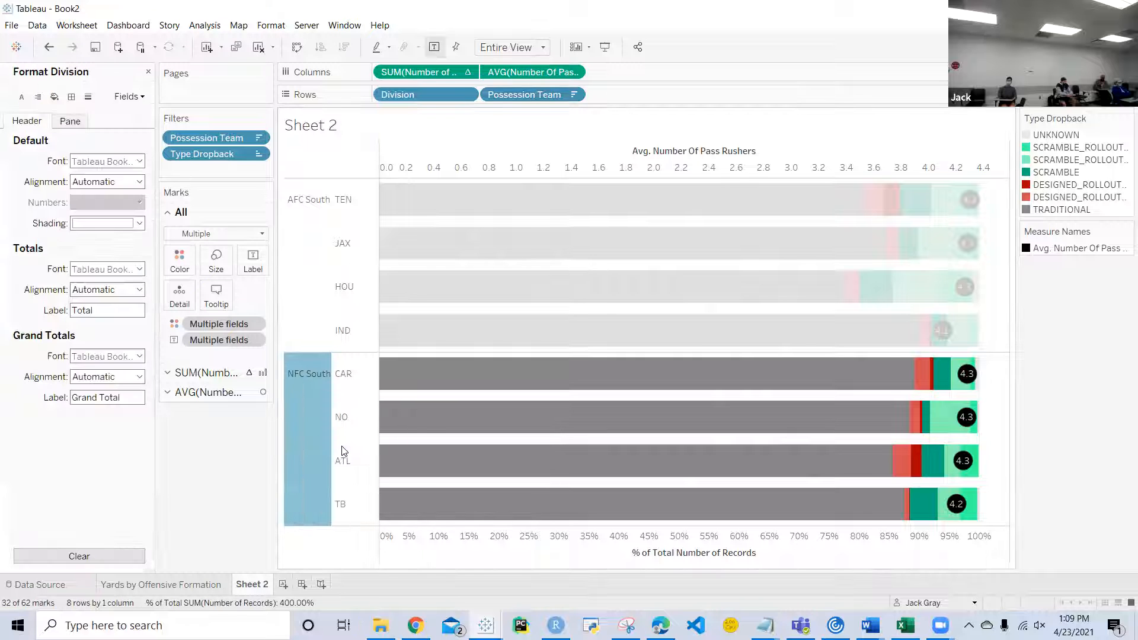
click(138, 161)
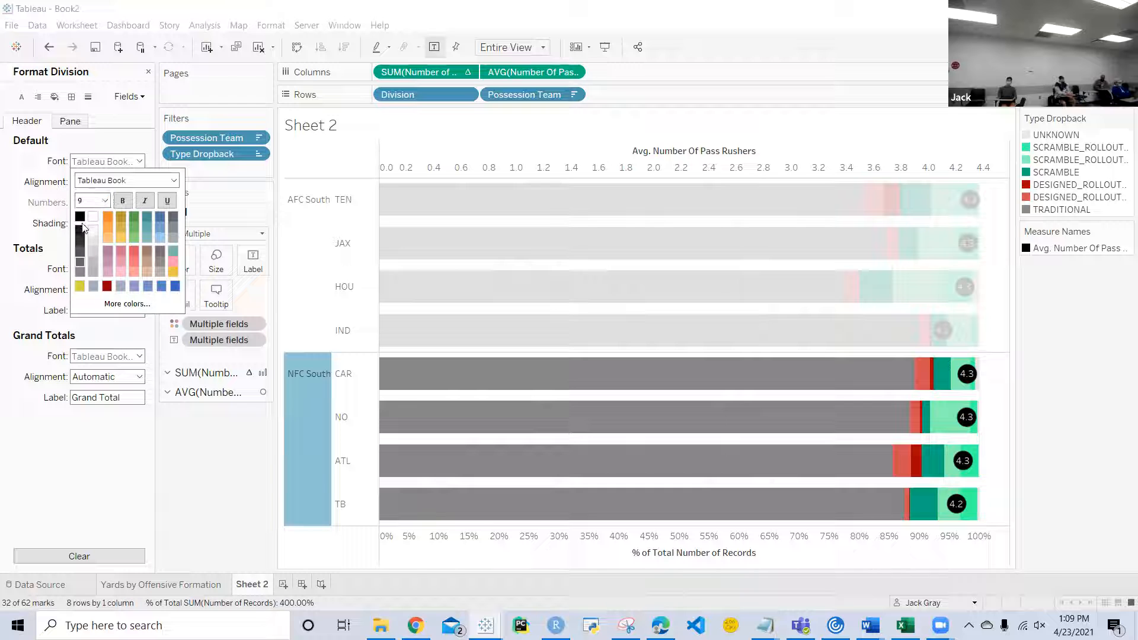
click(90, 200)
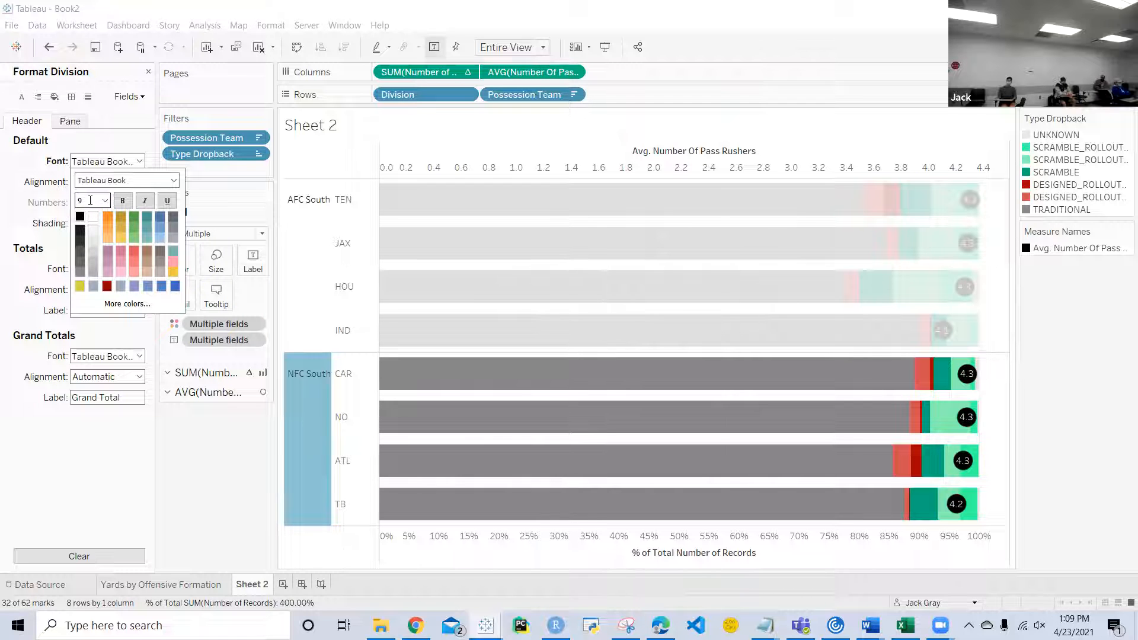
text(11)
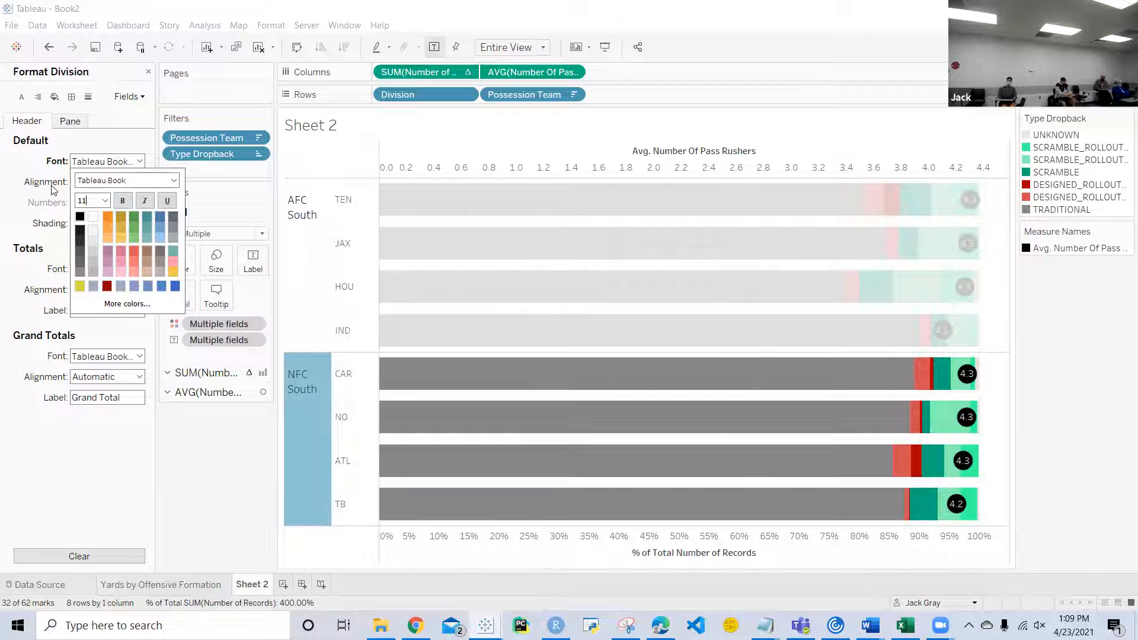
Step: Align the Division headers to the horizontal center and vertical middle, and close the formatting options
click(65, 185)
click(87, 186)
click(106, 234)
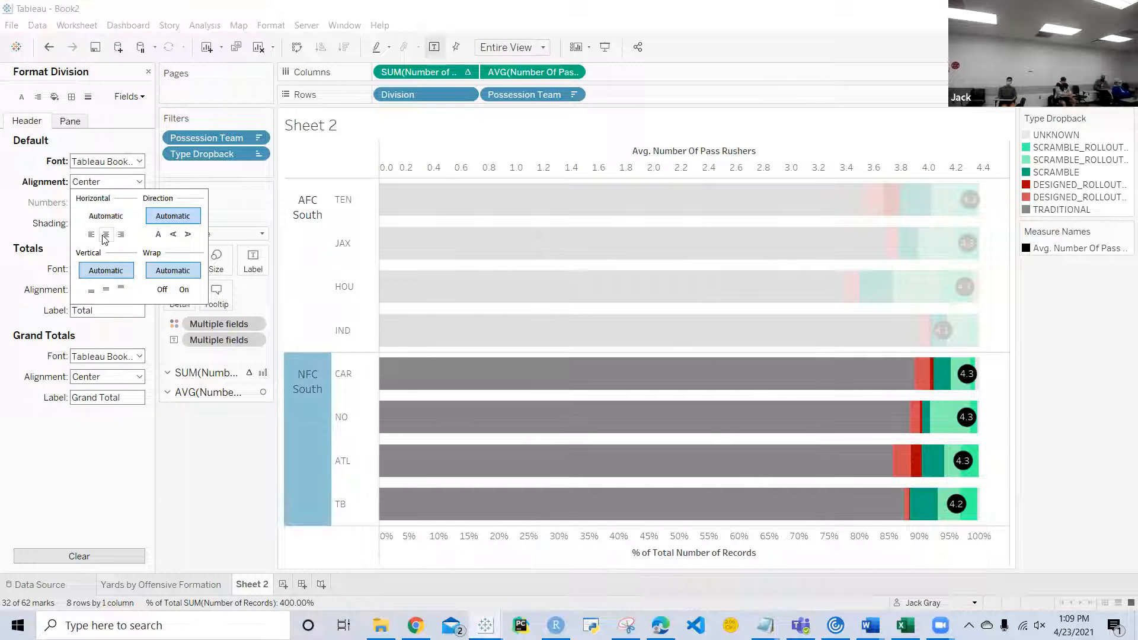
click(106, 290)
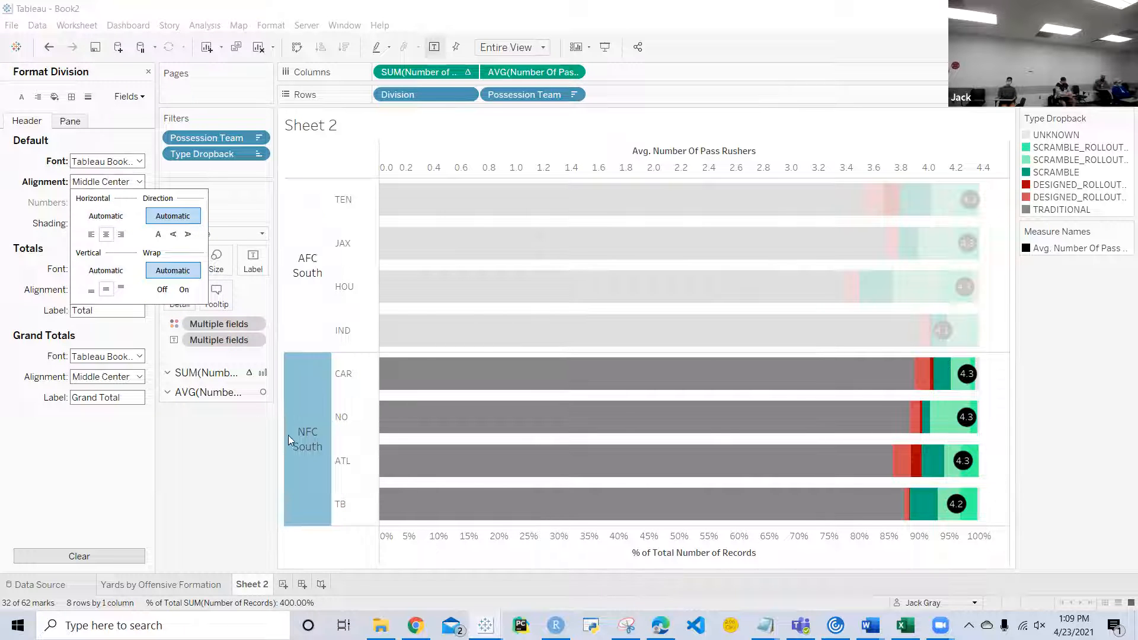
click(308, 398)
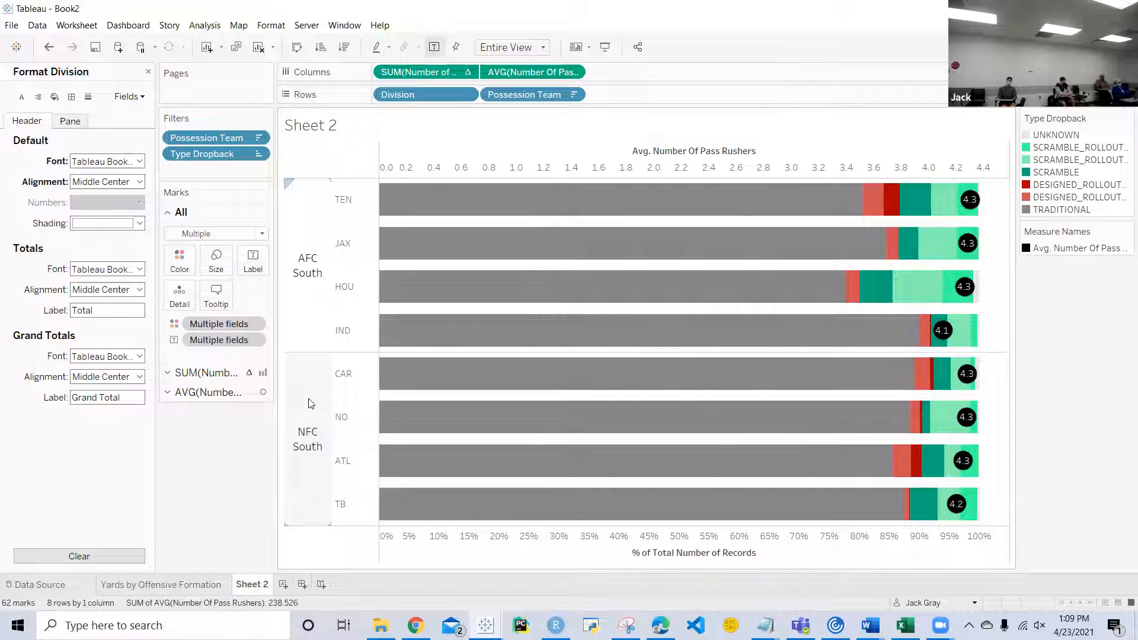
click(148, 71)
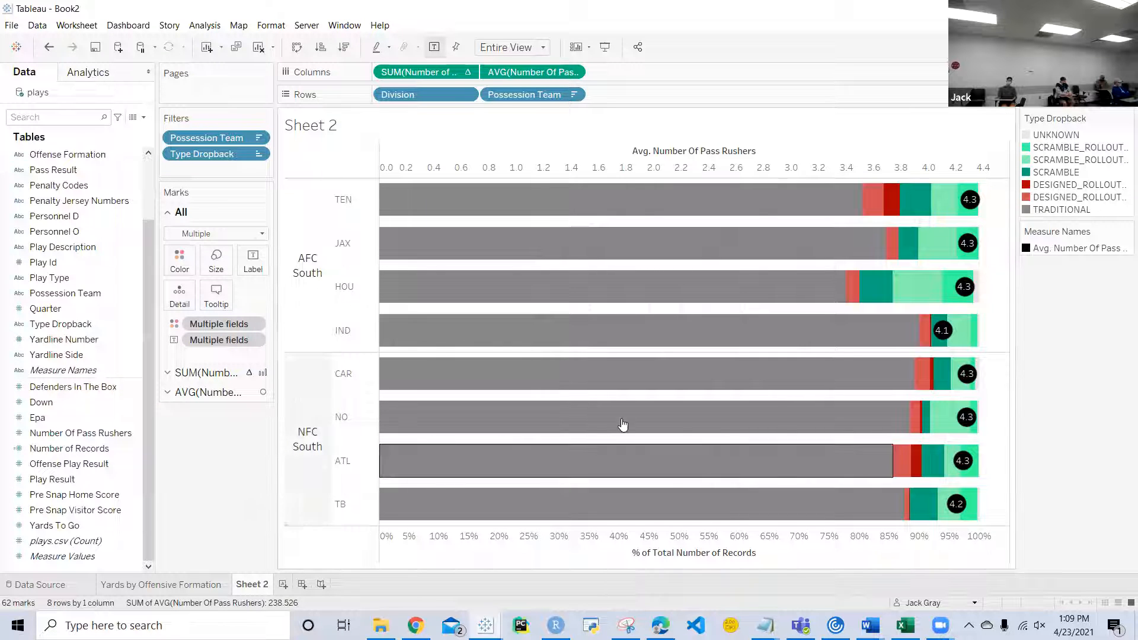
Step: Replace the chart title with "Type of Dropback vs Defensive Pressure"
double_click(329, 128)
key(ctrl+a)
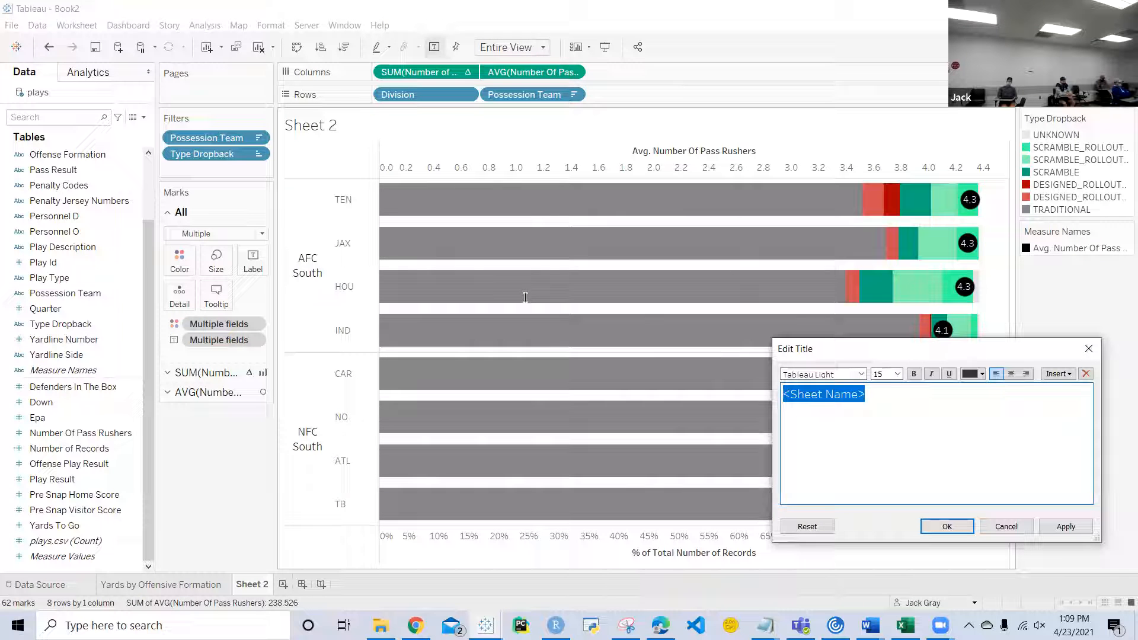
text(Type )
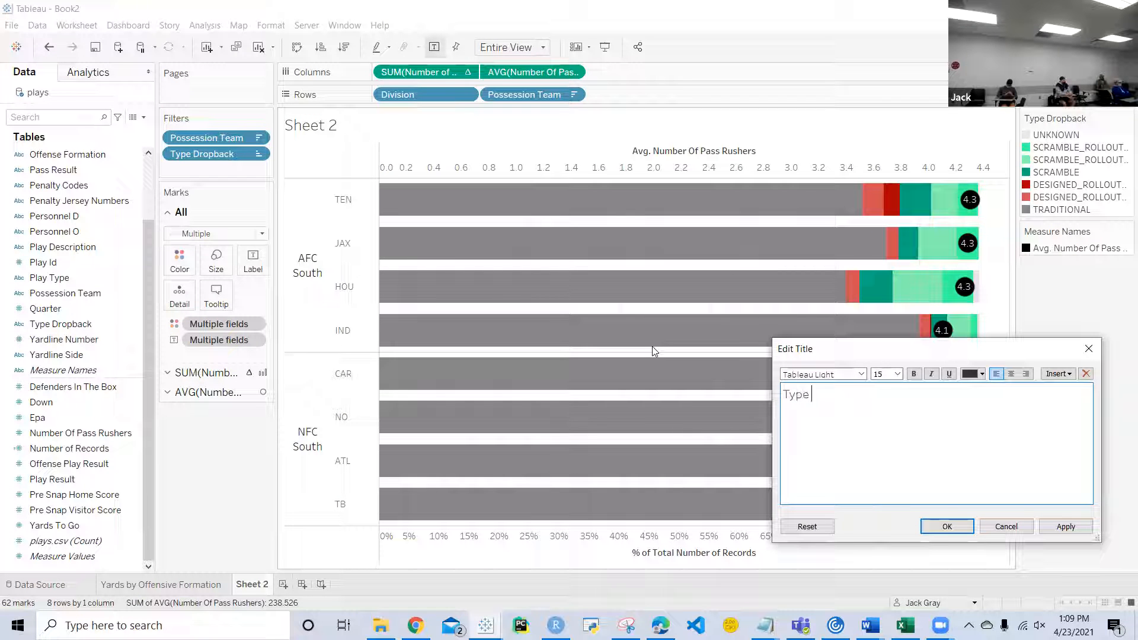
text(of Dropback vs)
text( Pressur)
key(BackSpace)
key(BackSpace)
key(BackSpace)
key(BackSpace)
key(BackSpace)
key(BackSpace)
key(BackSpace)
text(Defen)
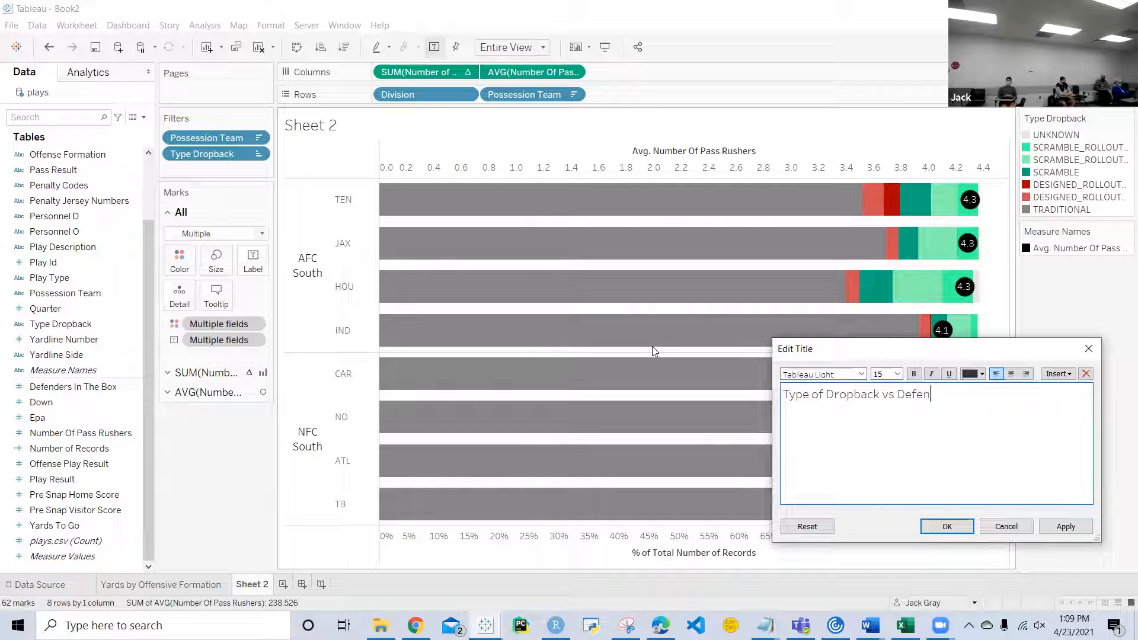
text(sive Pressure)
click(954, 527)
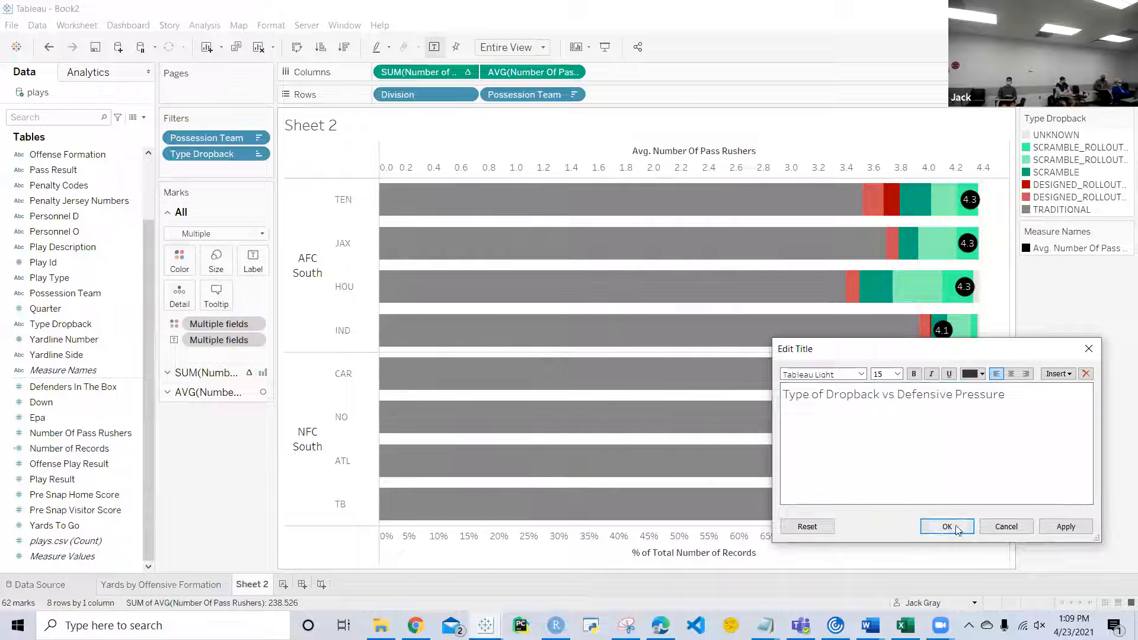
Step: Rename the Sheet 2 worksheet as "Type of Dropback vs Defensive Pressure"
right_click(257, 585)
click(325, 431)
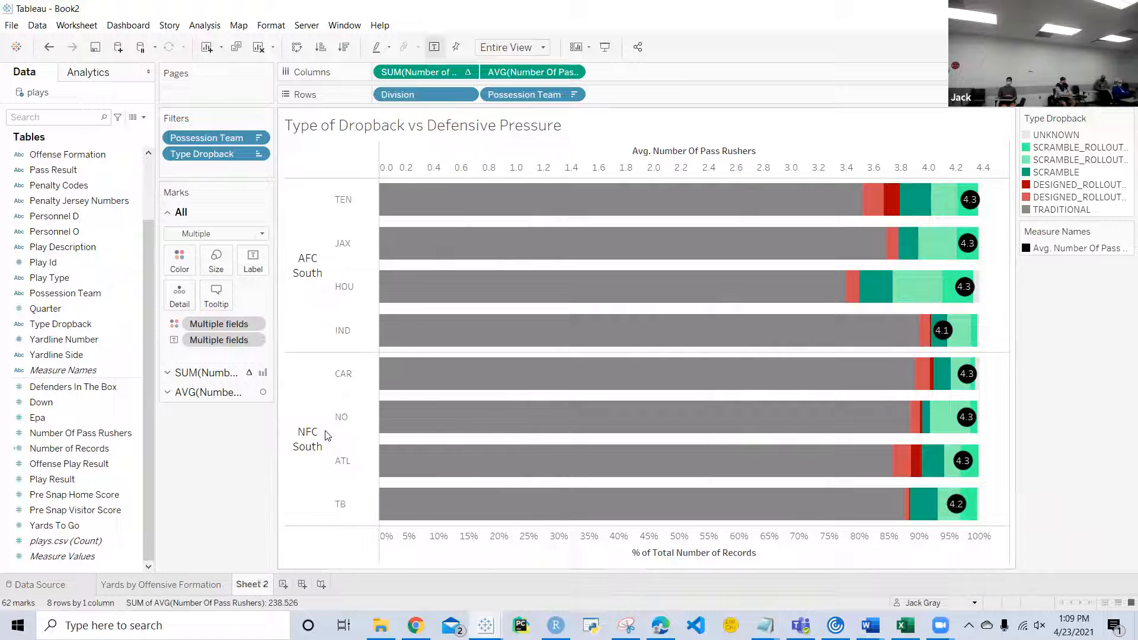
text(Type of )
text(Dropback )
text(vs Defensive )
text(Pressure)
key(Return)
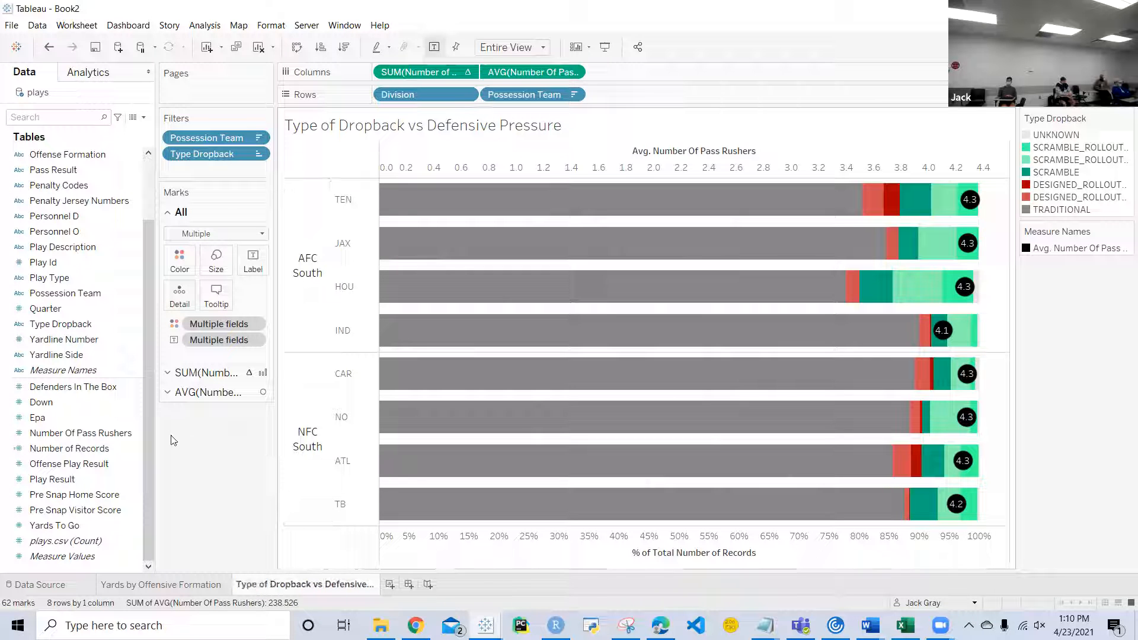
Step: Color the sheet tabs of Yards by Offensive Formation and Type of Dropback vs Defensive Pressure blue
right_click(206, 588)
mouse_move(265, 579)
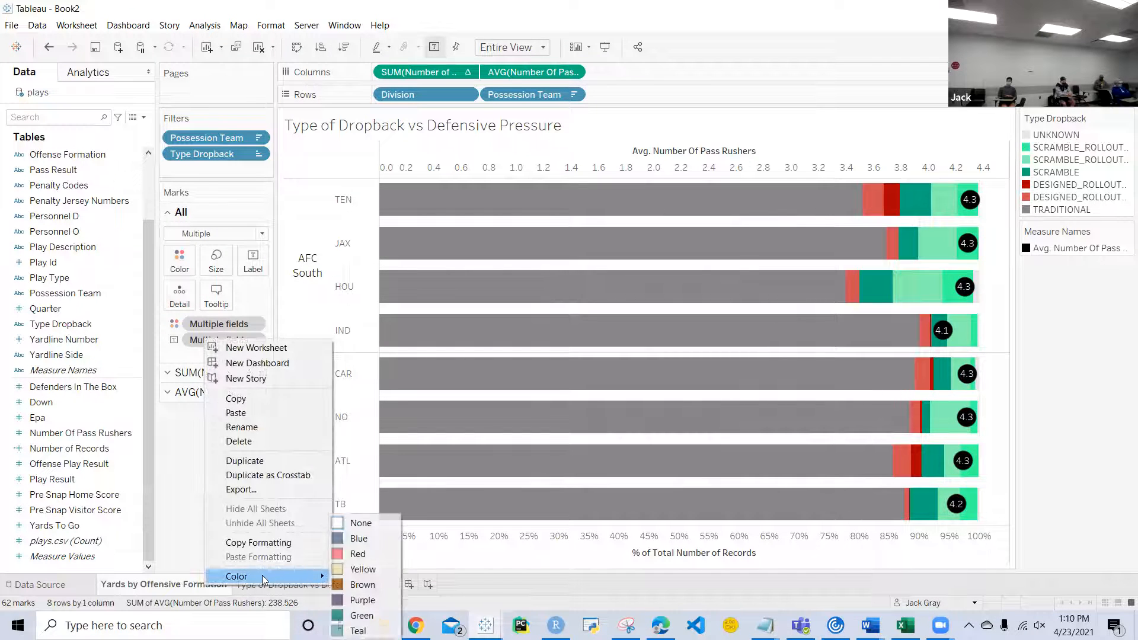
click(357, 554)
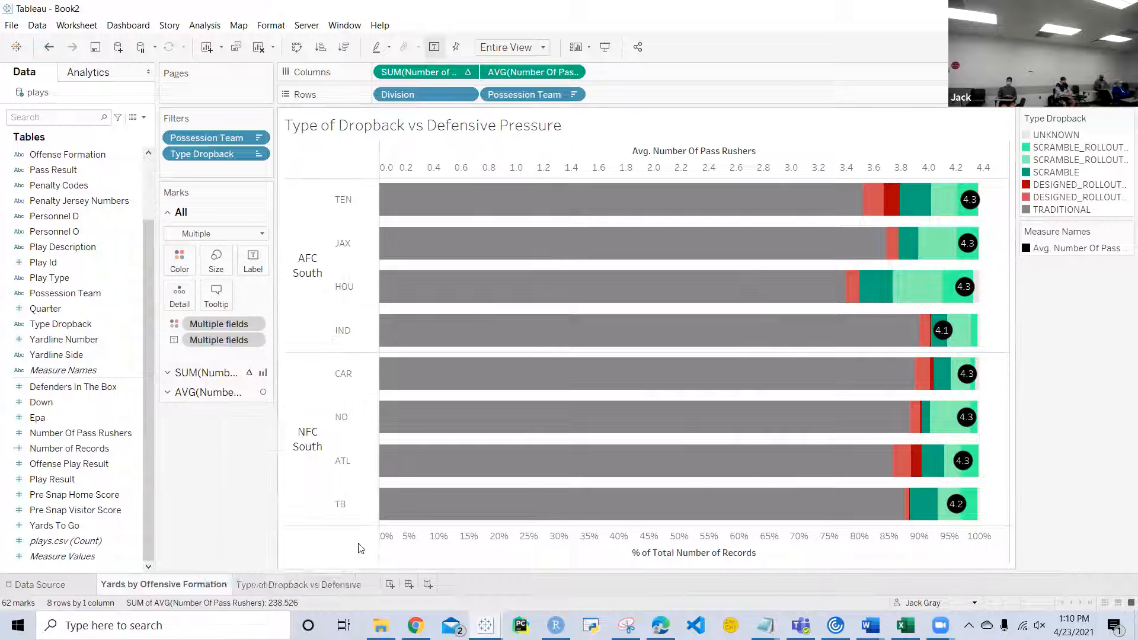
right_click(310, 586)
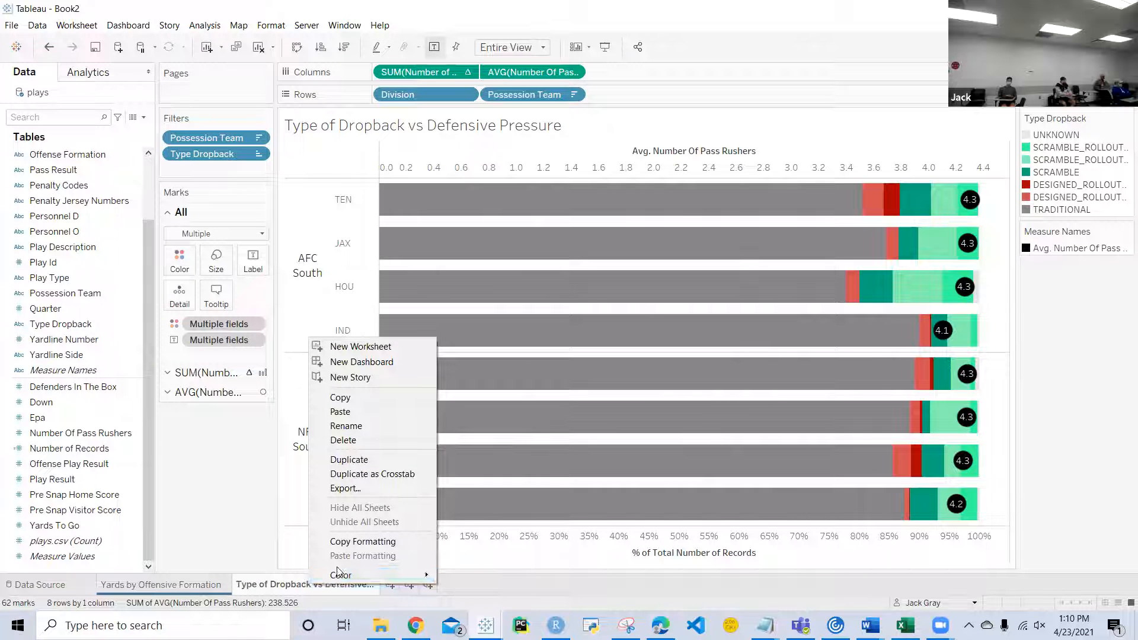
mouse_move(366, 568)
click(454, 539)
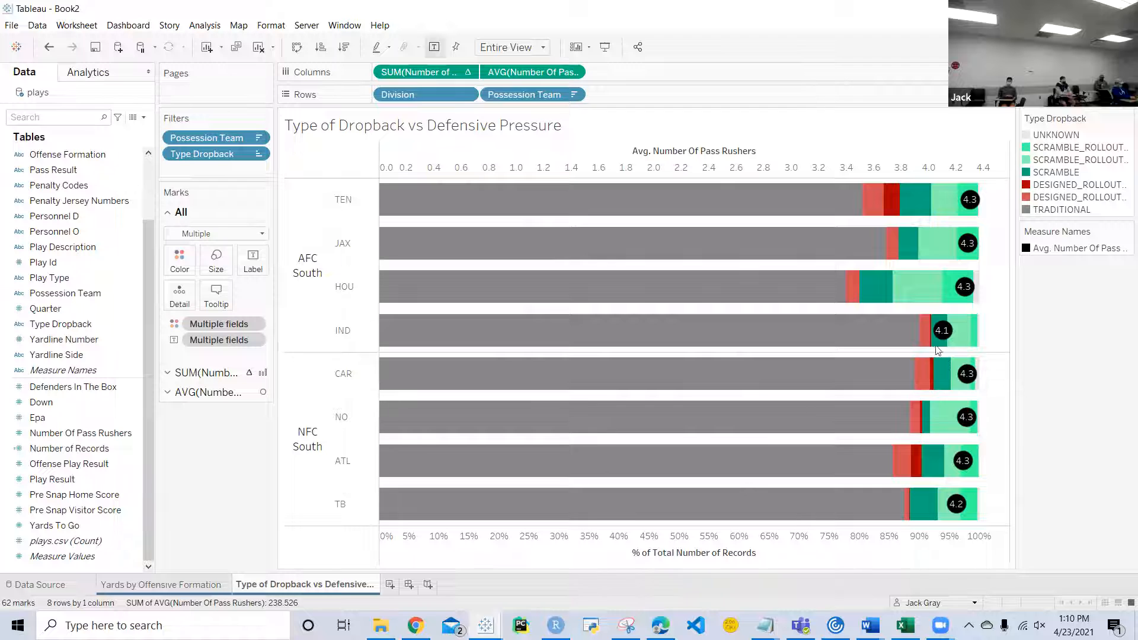
Step: Add a new blank worksheet after the dropback worksheet and select the Down field
click(390, 585)
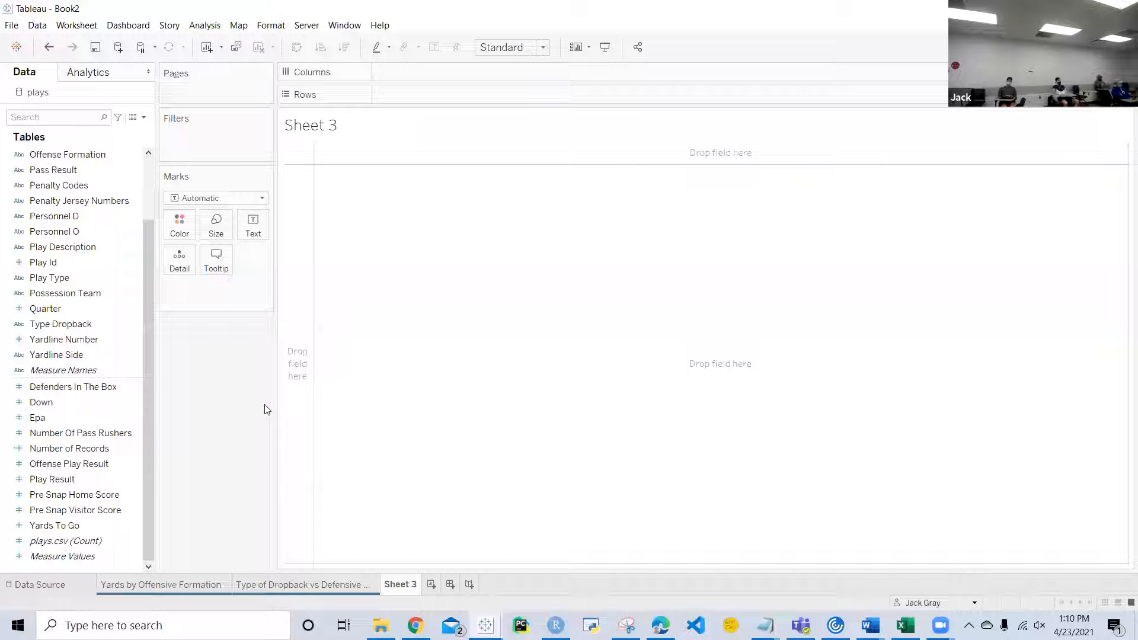
click(127, 407)
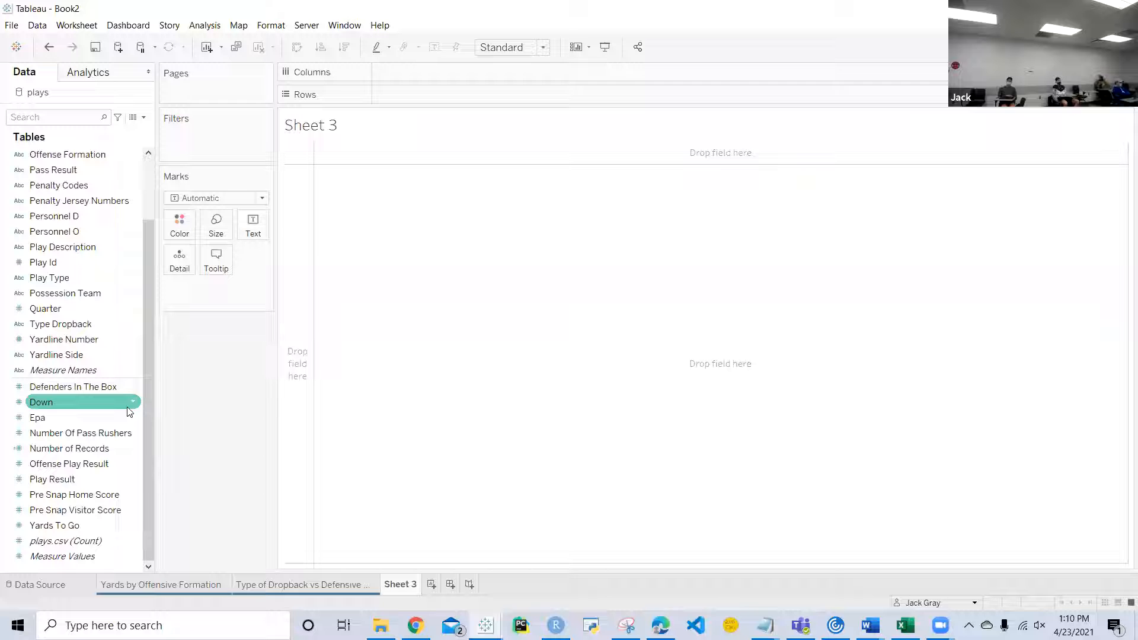
Step: Create a calculated field from the Epa field and name it "High Leverage Plays"
right_click(135, 418)
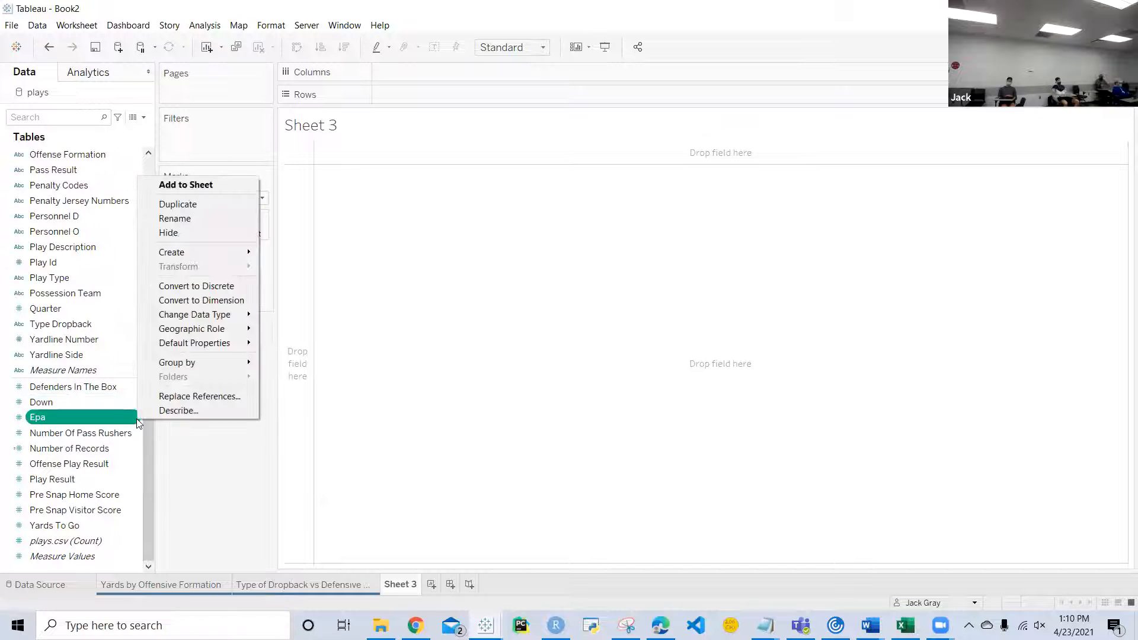
mouse_move(200, 251)
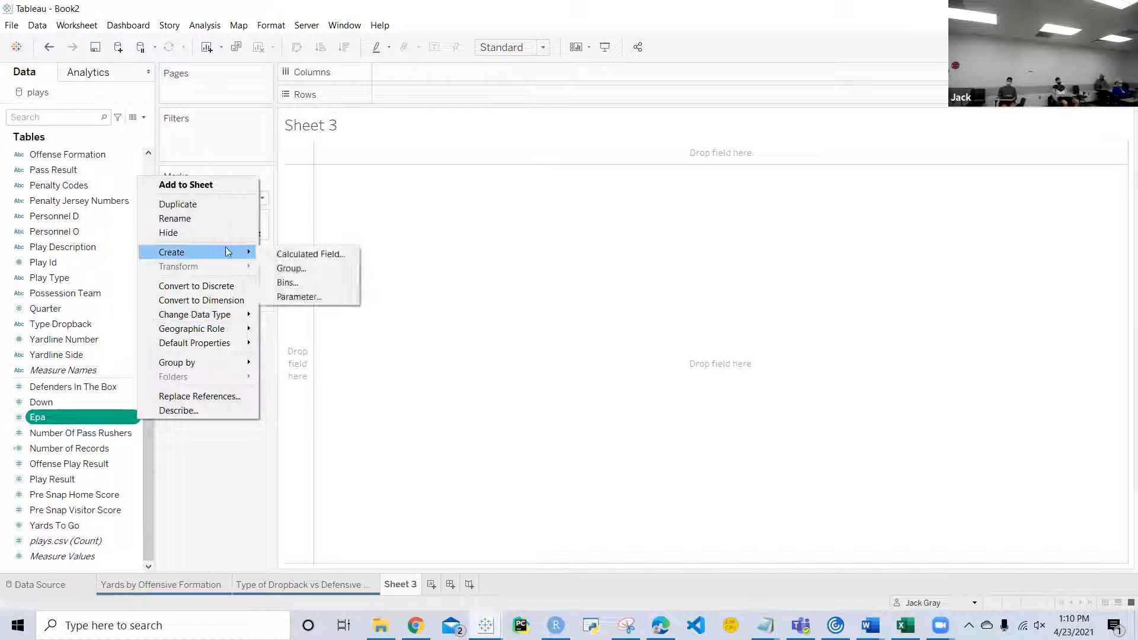
click(281, 254)
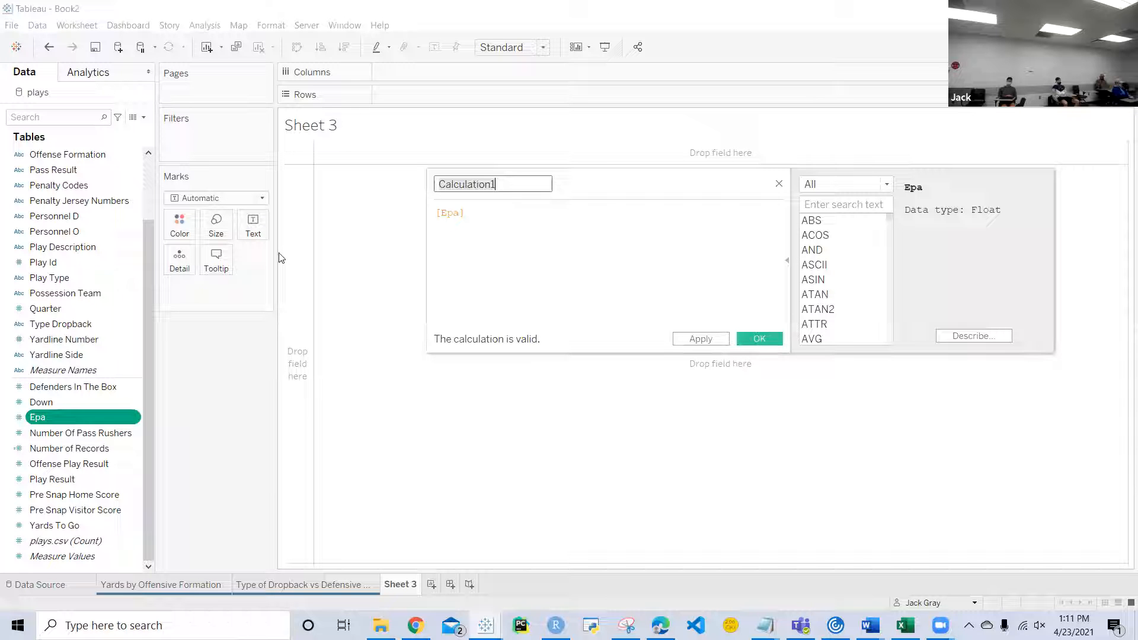
key(ctrl+a)
text(High Leverage Plays)
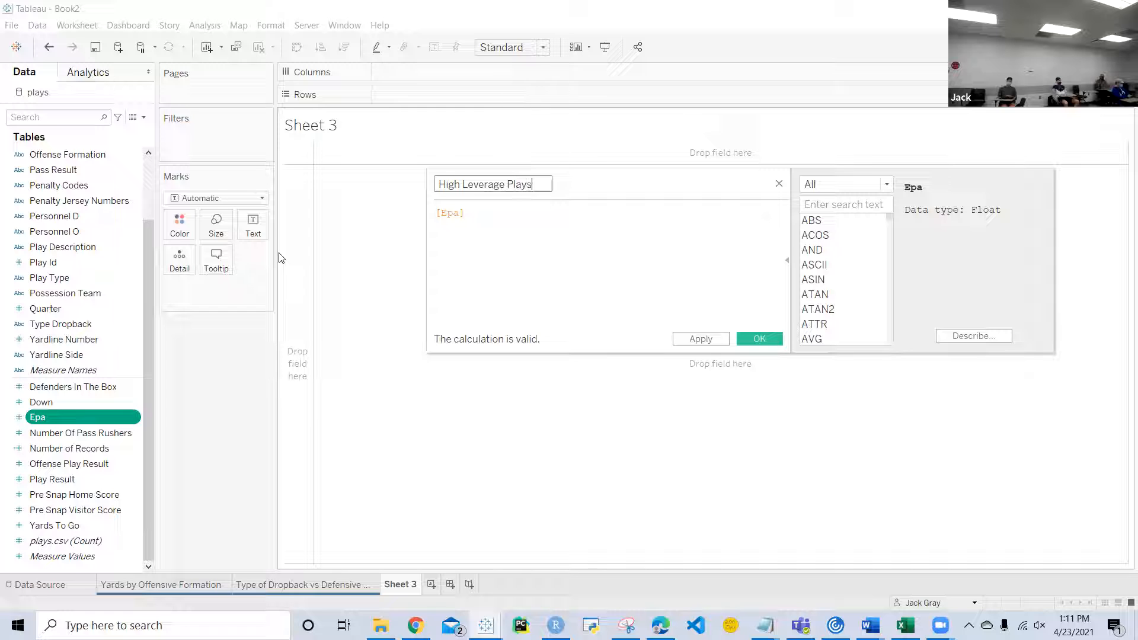
Step: Replace the formula with the conditions IF [Quarter] = 4 AND [Offense Play Result] >= 15
click(493, 231)
drag(490, 219, 409, 198)
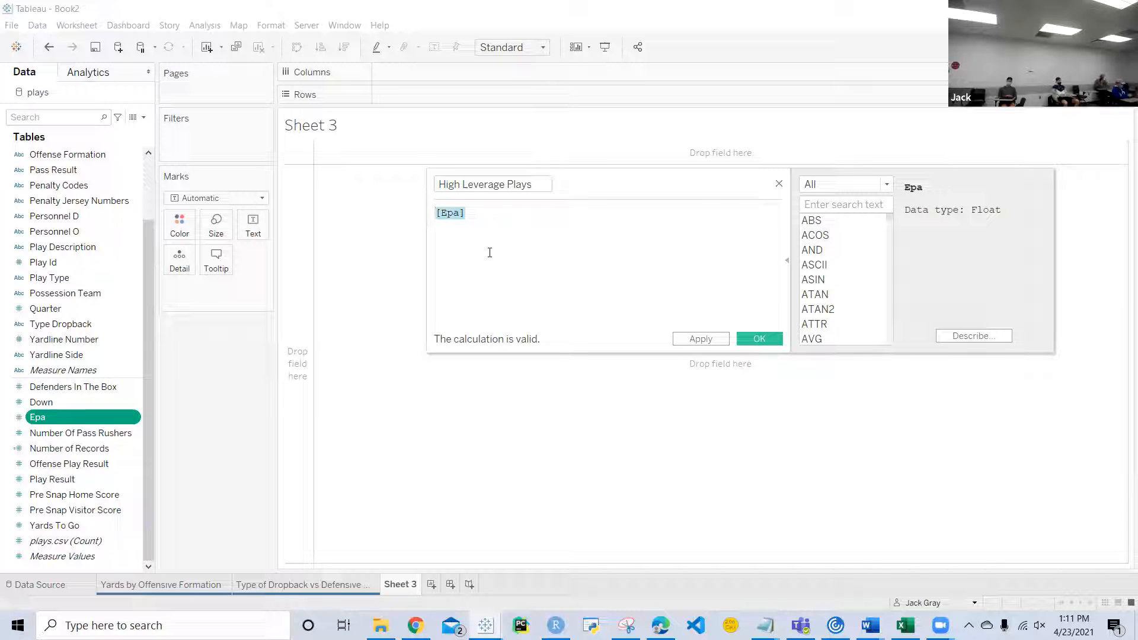
text(IF [)
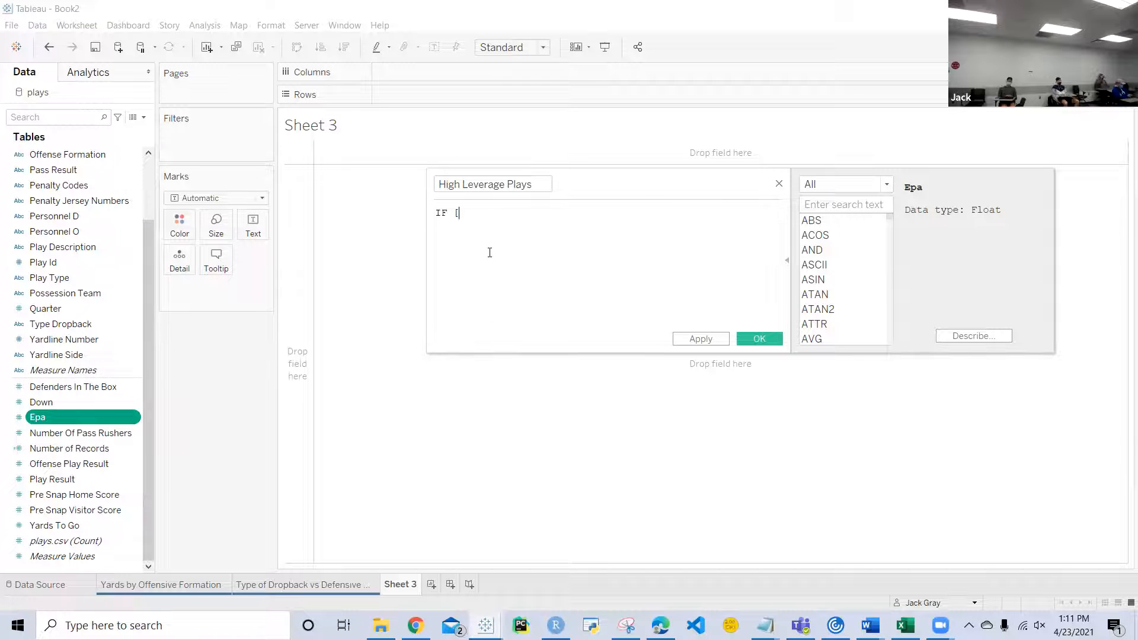
text(Quar)
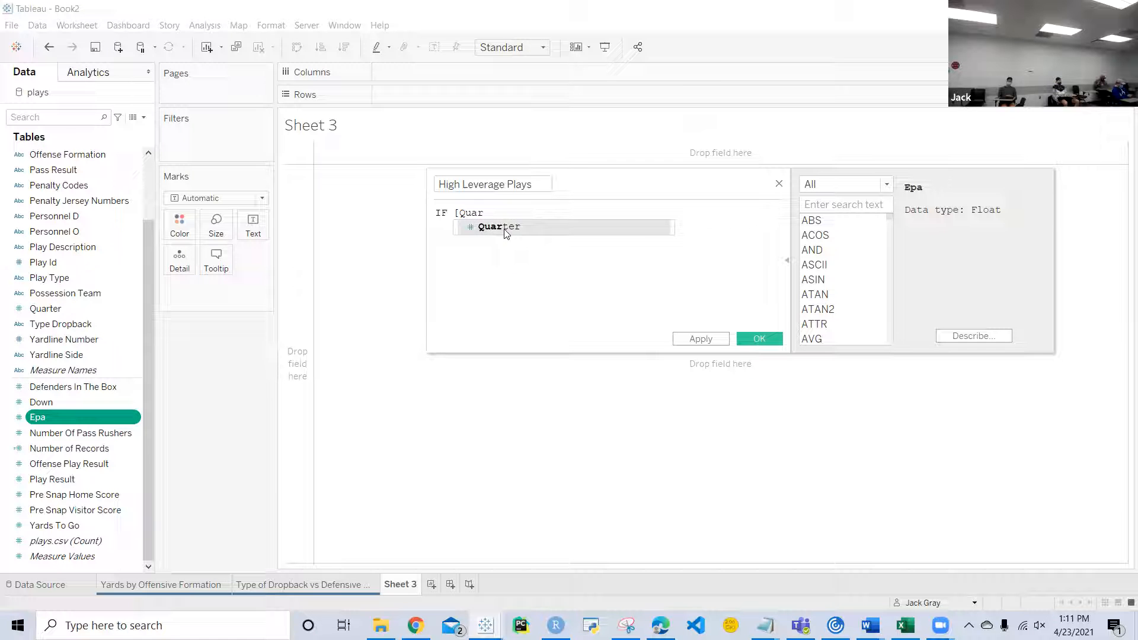
click(503, 228)
text(4 )
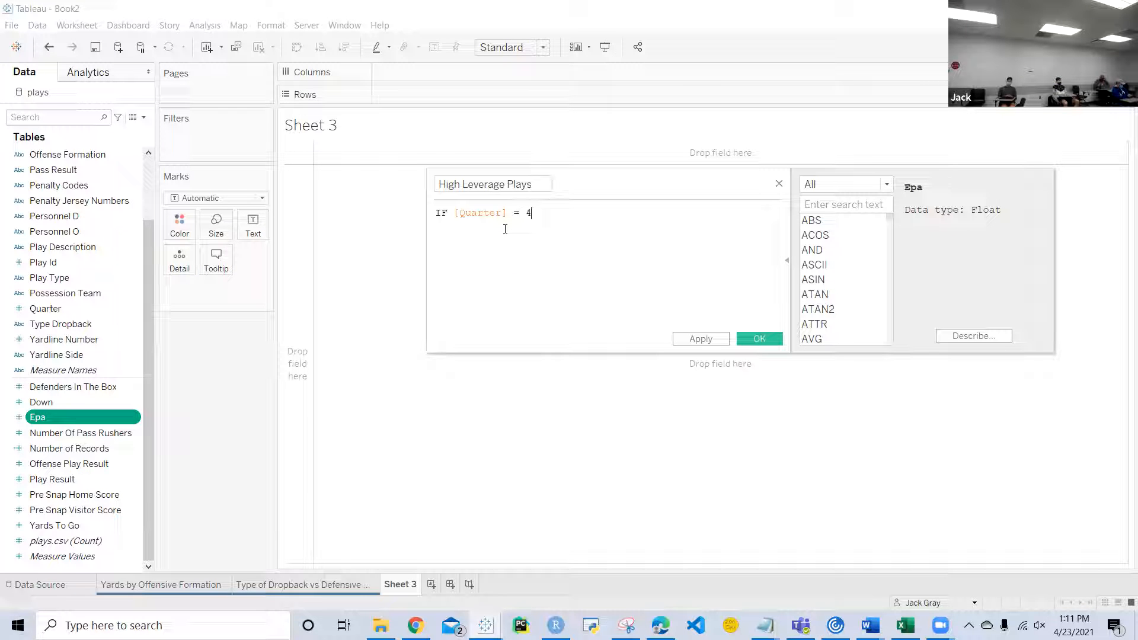
text(AND [Offe)
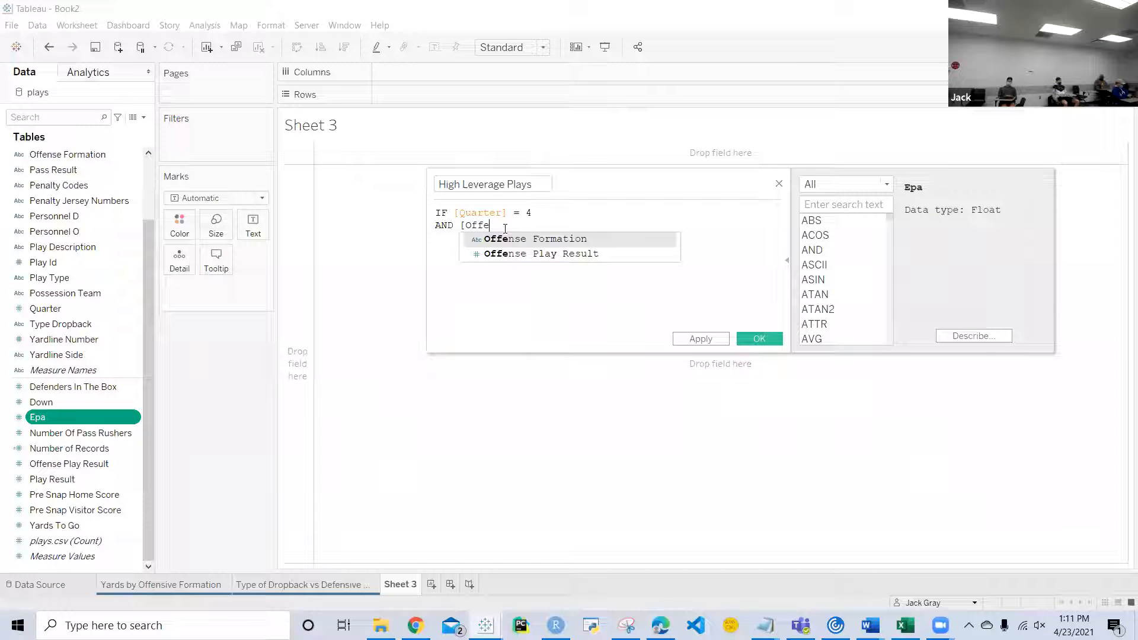
double_click(512, 258)
text(>= 15)
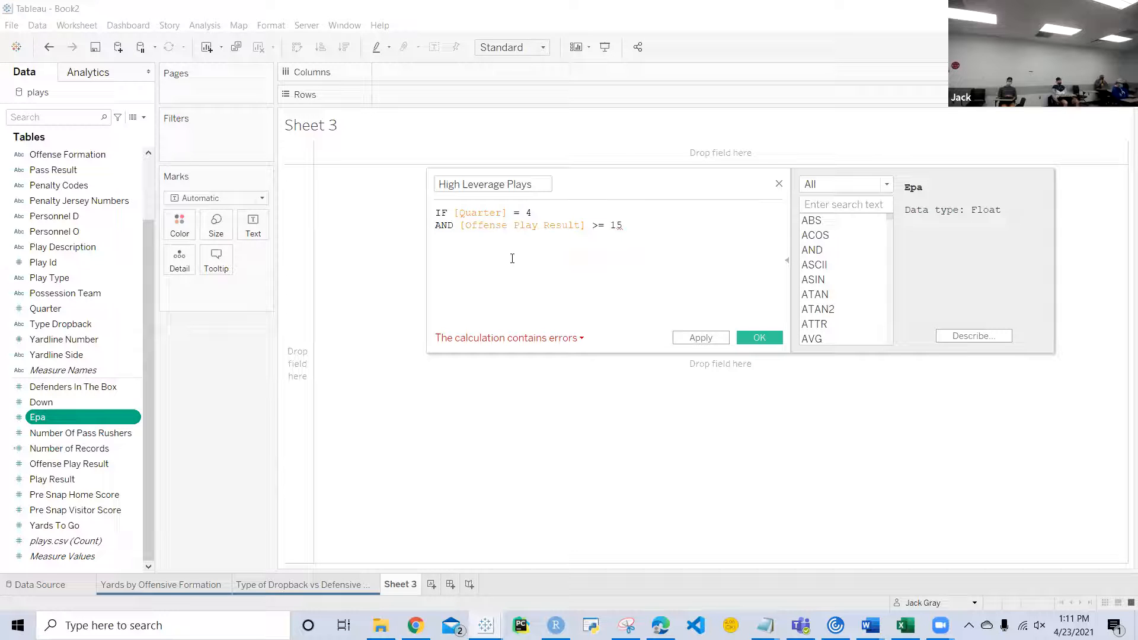
Step: Add a third formula line reading AND [Epa] >= 3 THEN TRUE
key(Return)
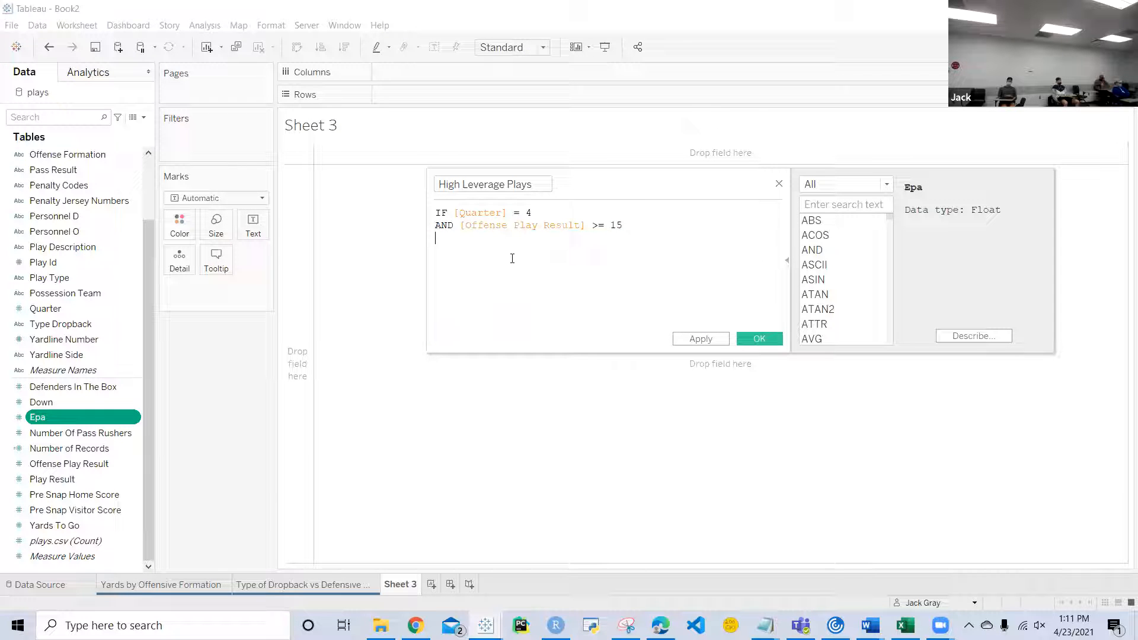
text(AND [E)
key(Return)
text(>= 3 THE)
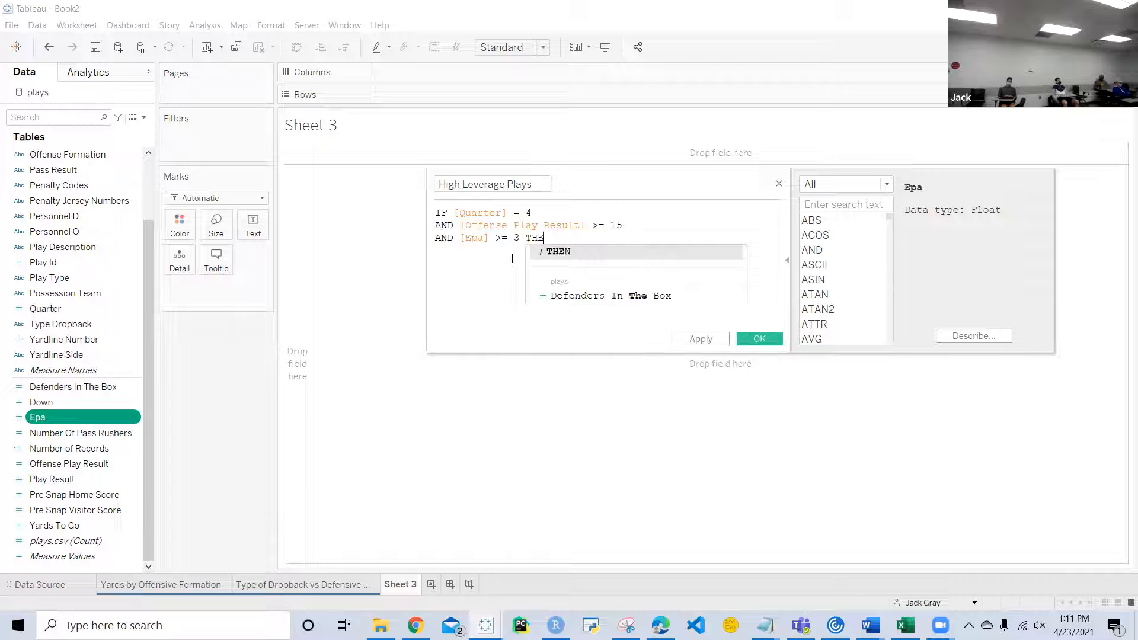
text(N TRUE )
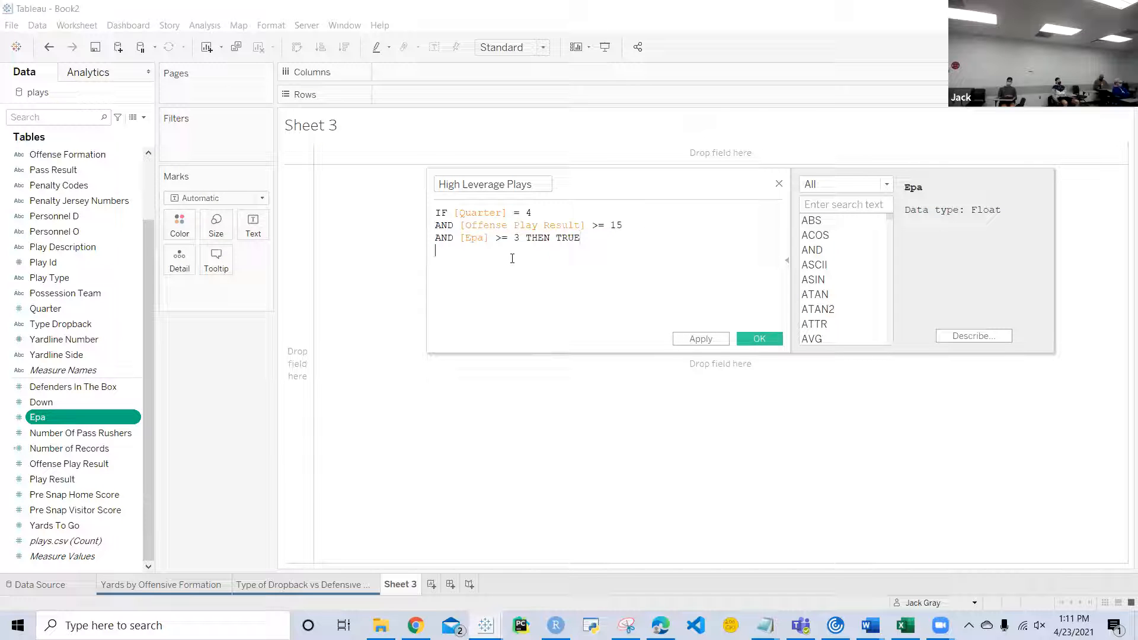
text(ELSE FALS)
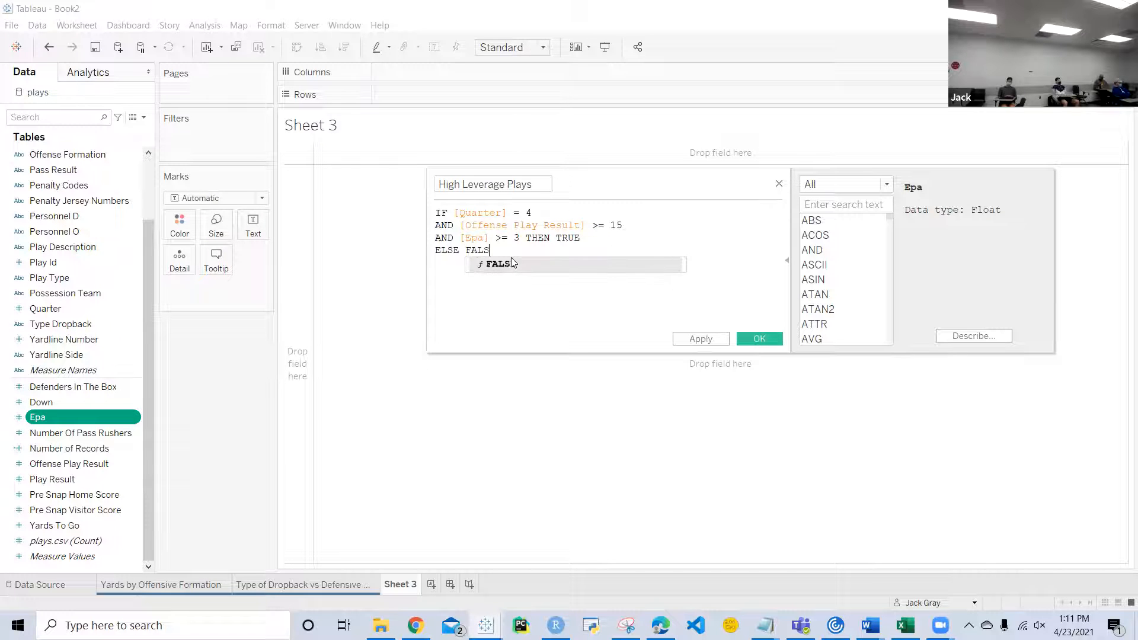
text(E)
Step: Finish the High Leverage Plays formula with ELSE FALSE and END, and save the calculated field
key(Return)
text(END)
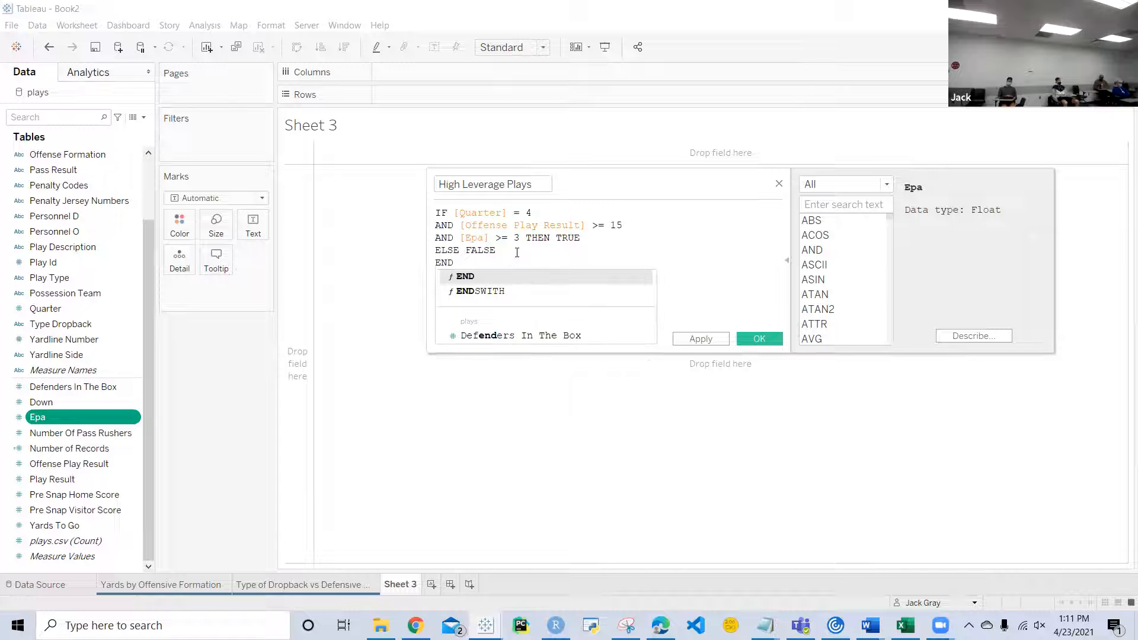
click(517, 251)
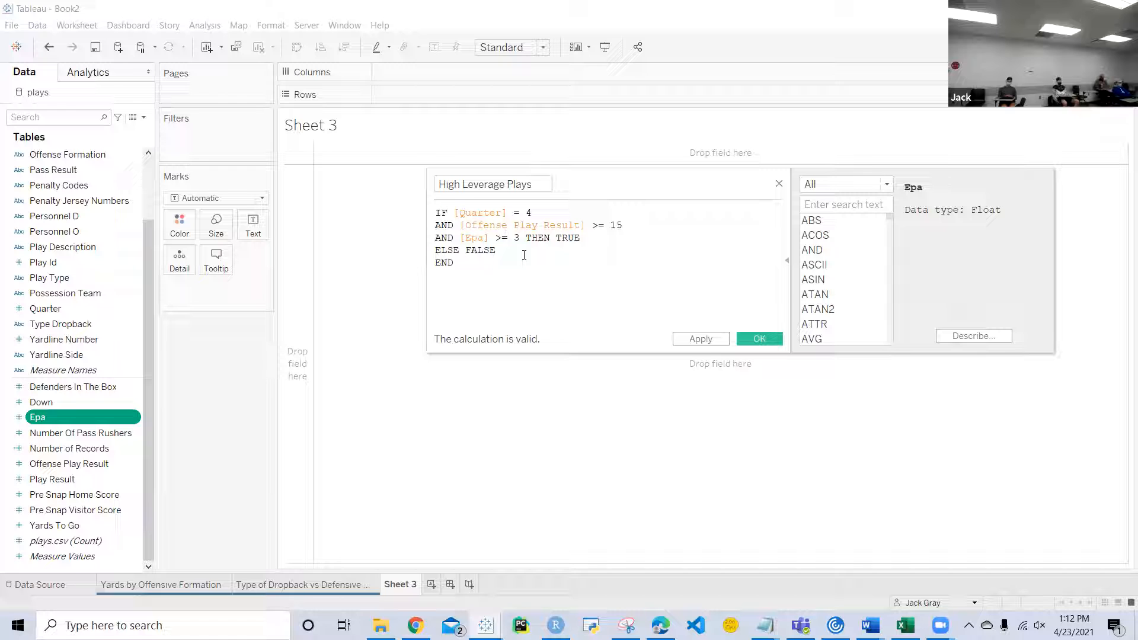
click(742, 340)
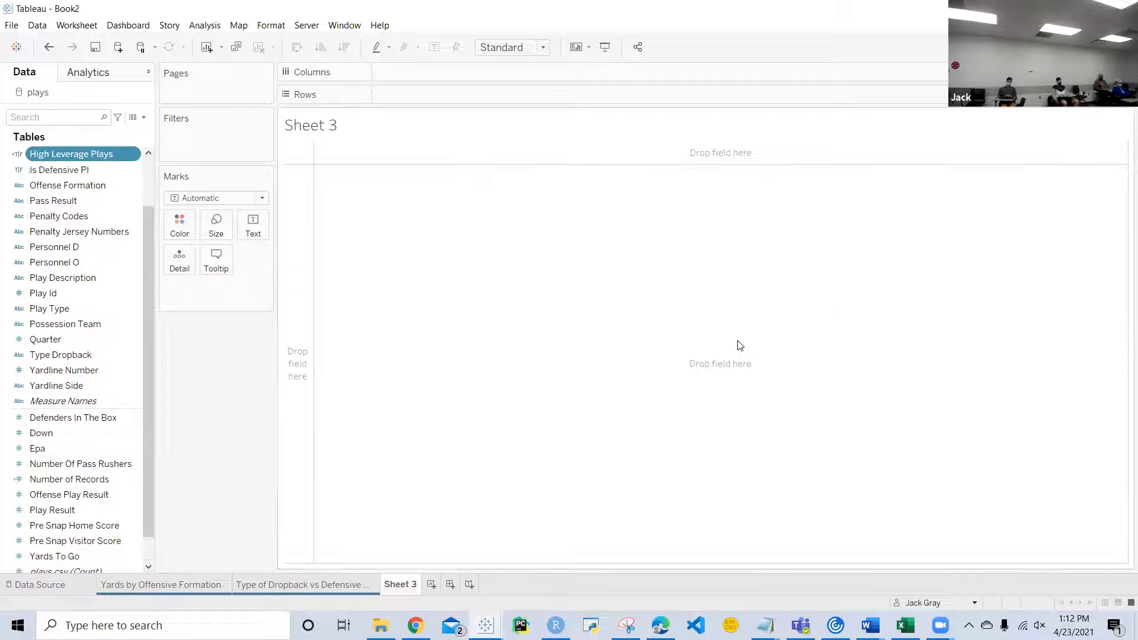
Step: Filter Sheet 3 by High Leverage Plays, keeping only True
drag(71, 154, 202, 140)
click(449, 221)
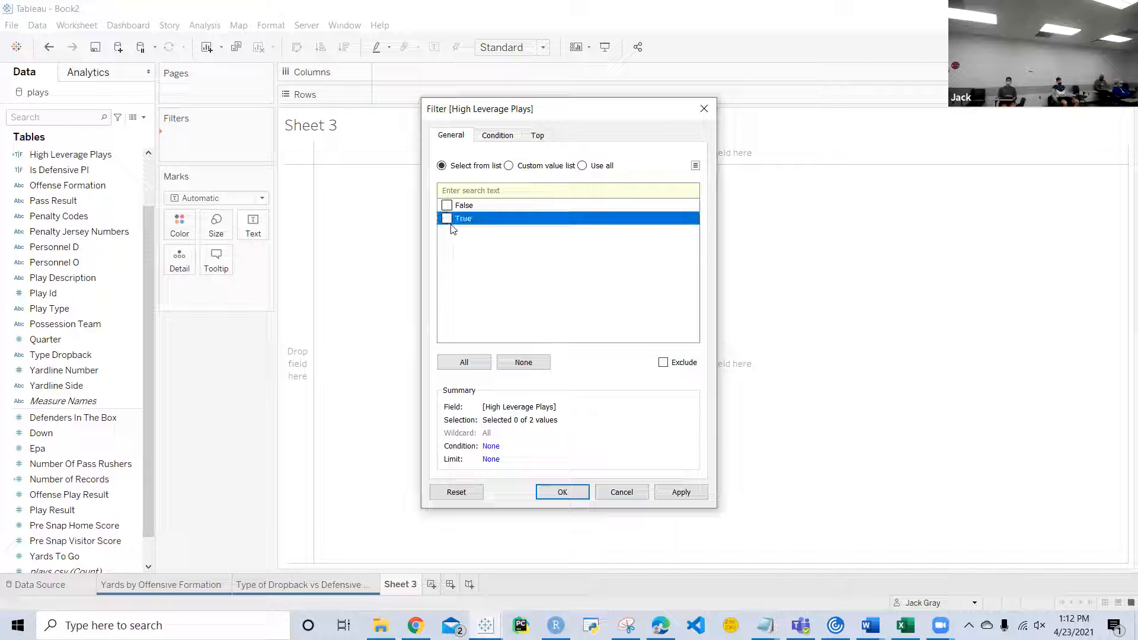
click(560, 491)
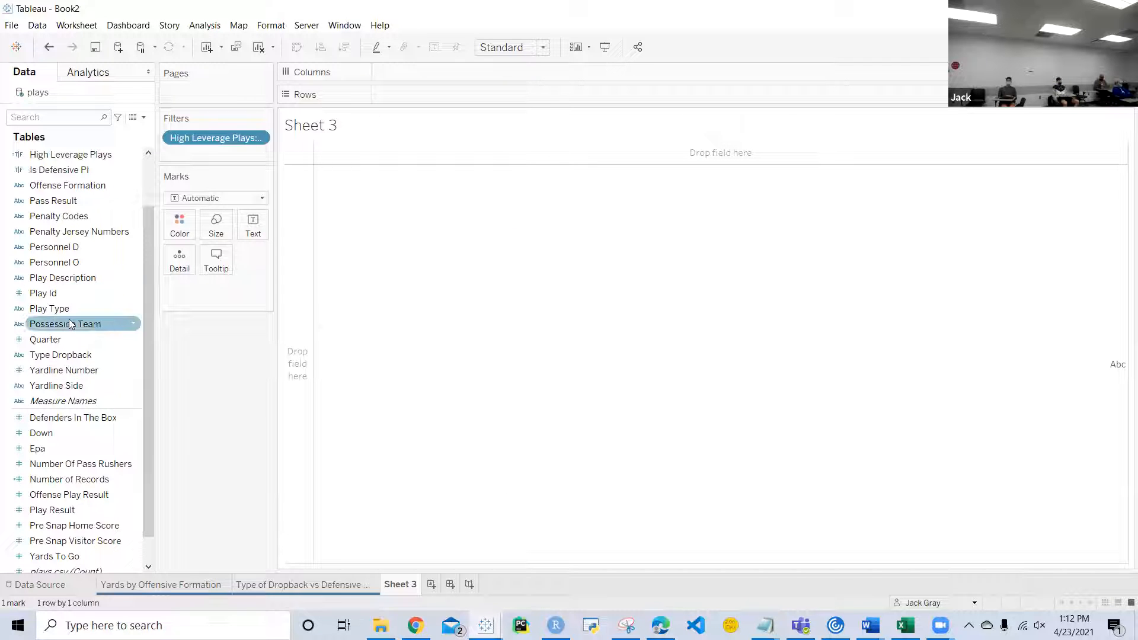
Step: Apply the dropback worksheet's Possession Team filter to all worksheets using this data source, and check it on Yards by Offensive Formation
click(276, 587)
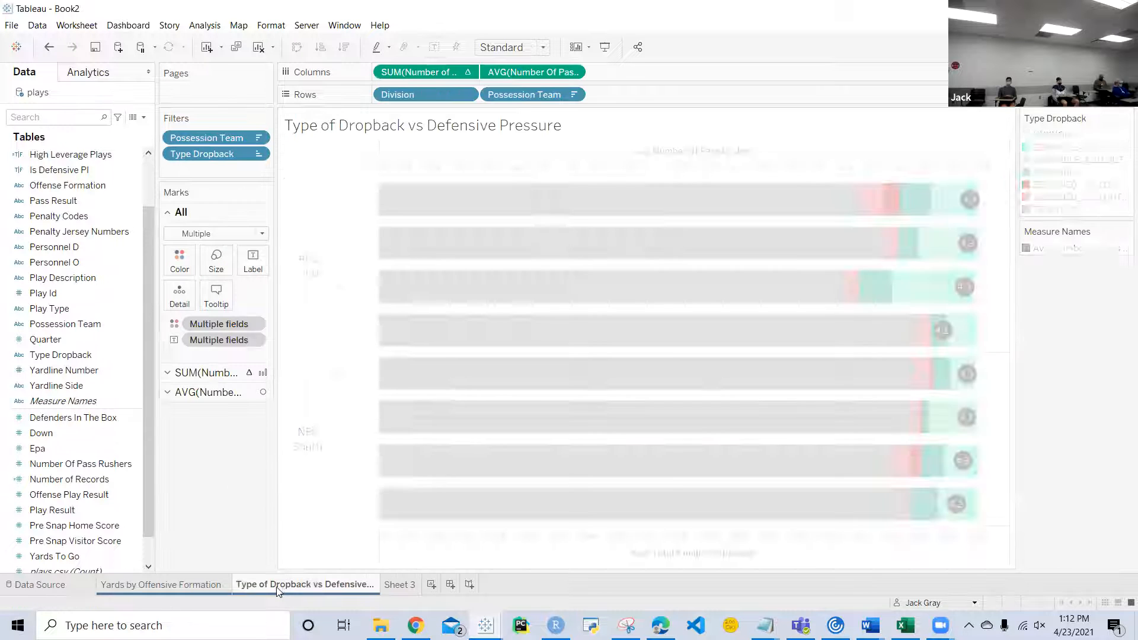
click(257, 138)
mouse_move(238, 232)
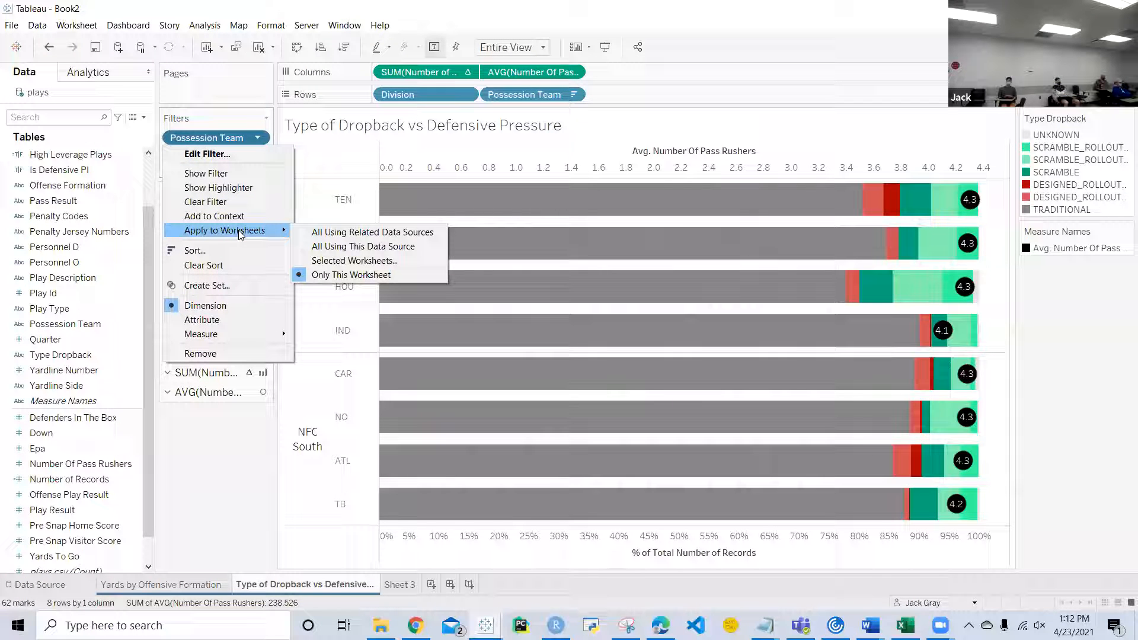
click(330, 246)
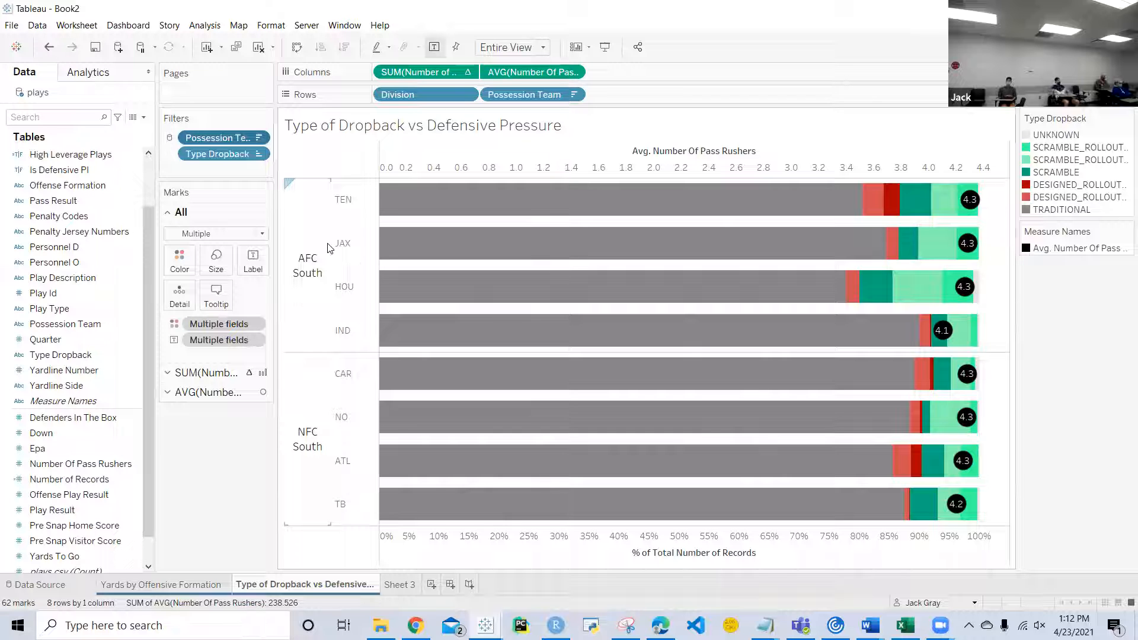
click(203, 588)
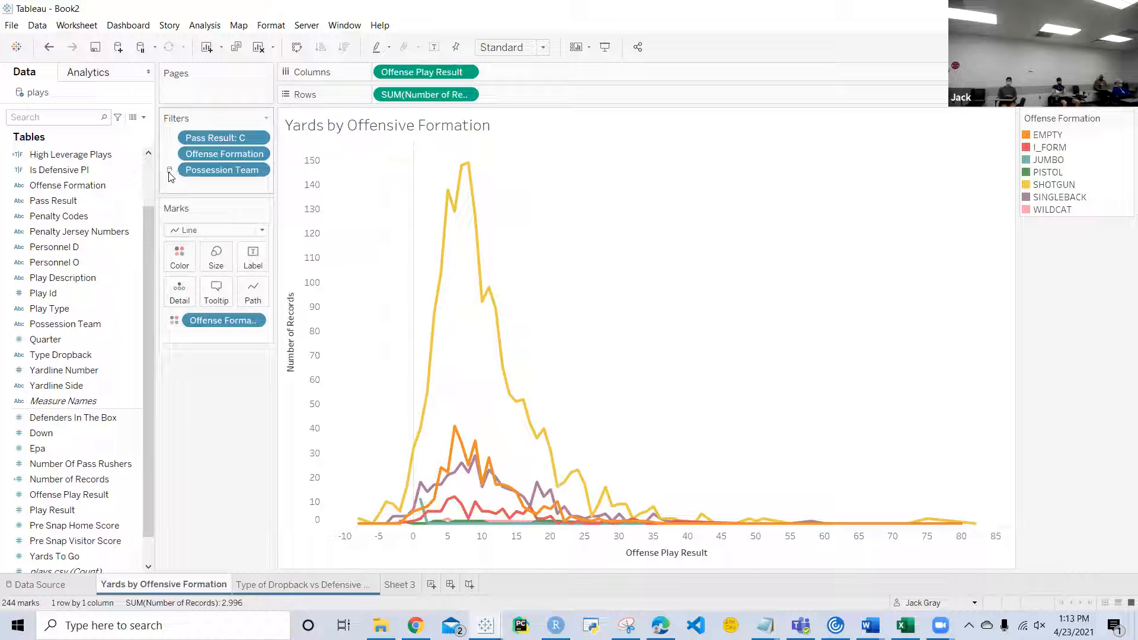
mouse_move(170, 177)
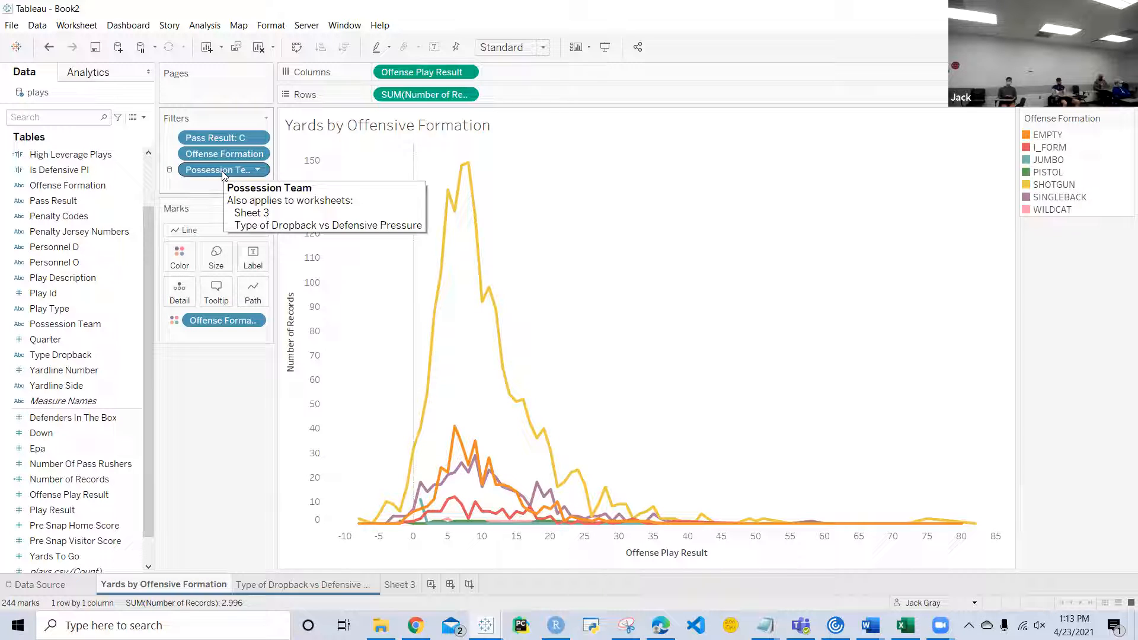
mouse_move(462, 216)
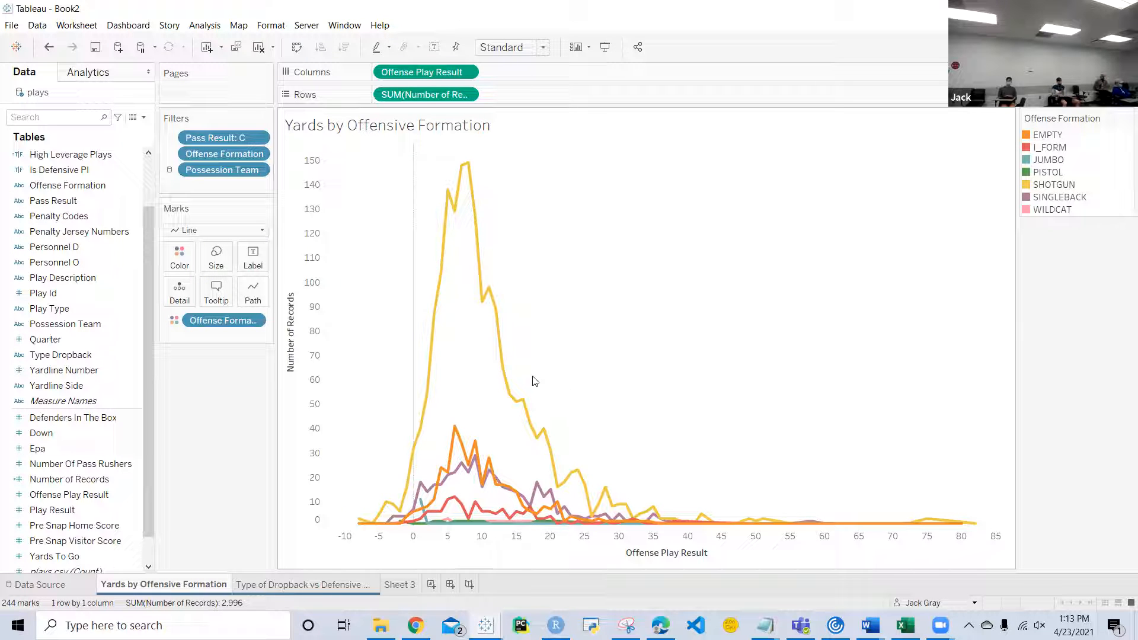
Step: Color the marks on Sheet 3 by Possession Team
click(406, 584)
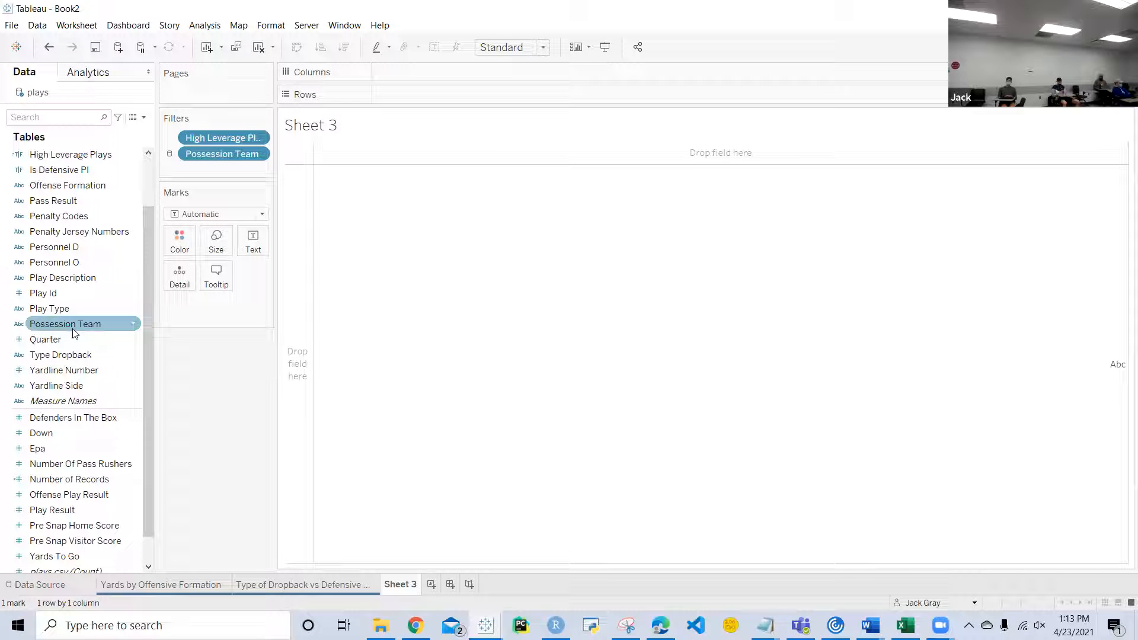
drag(75, 333, 183, 247)
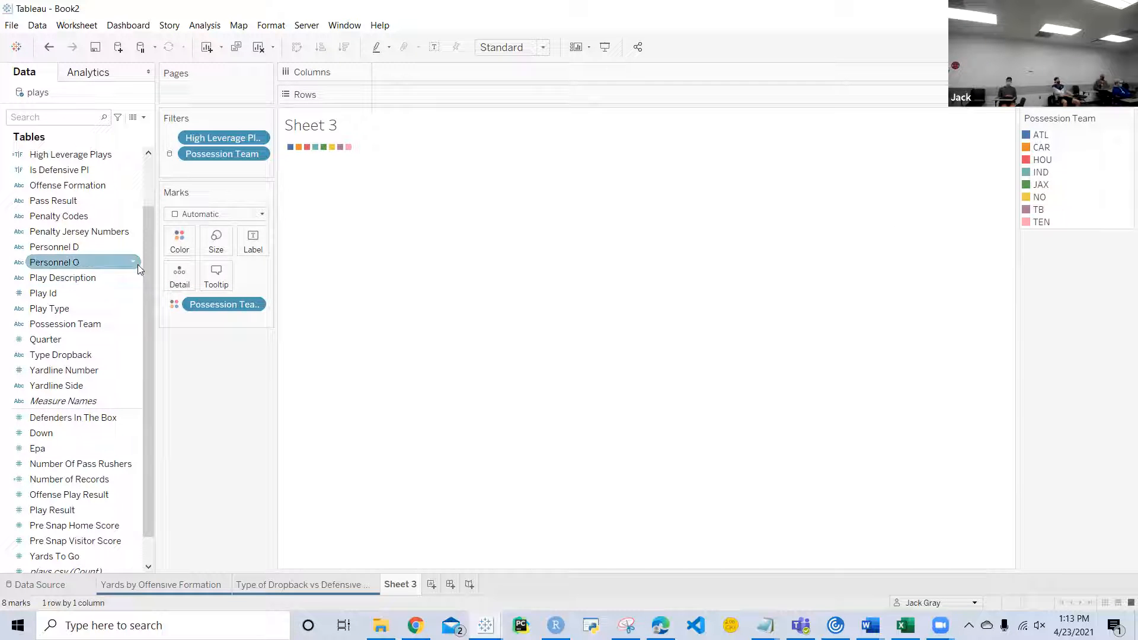
Step: Review the default color assignments of the Possession Team field without changing them
right_click(134, 322)
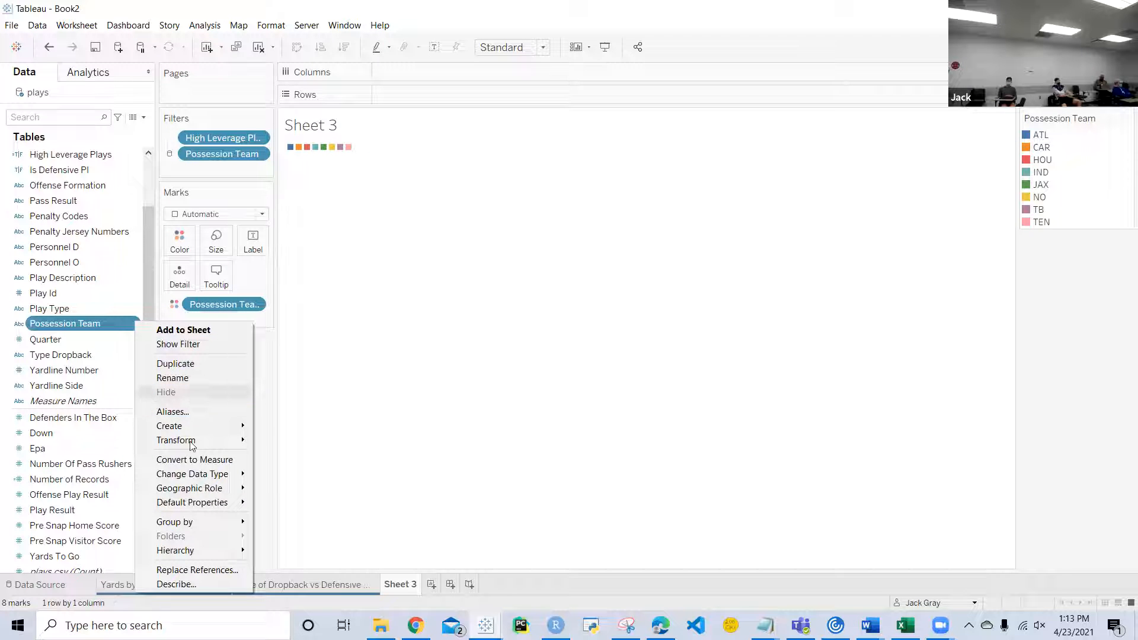
mouse_move(191, 504)
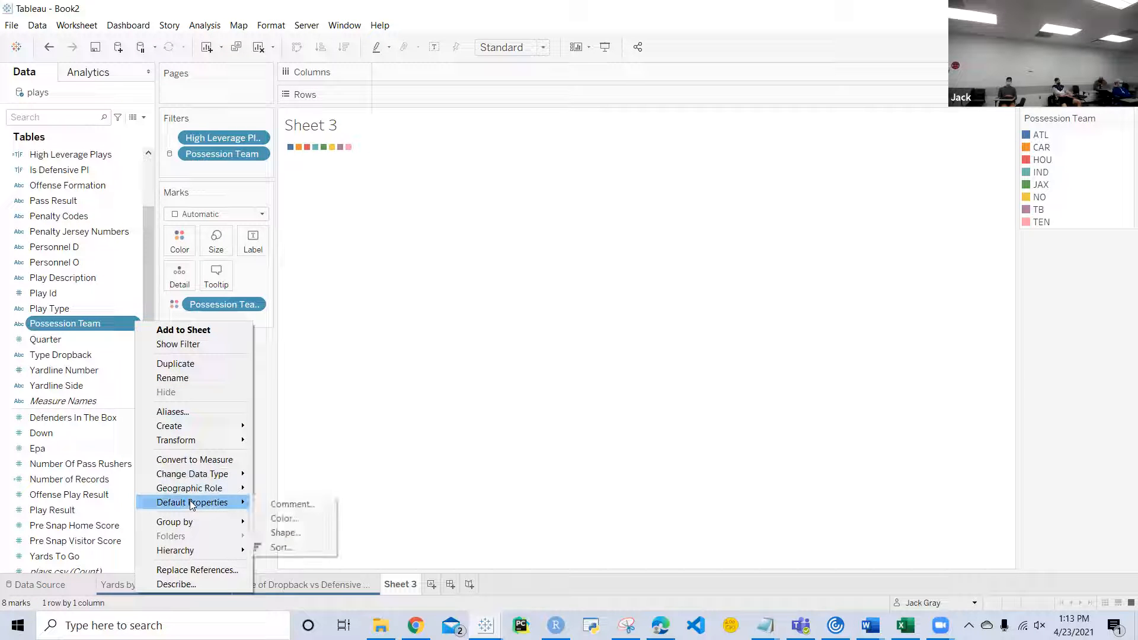
click(283, 520)
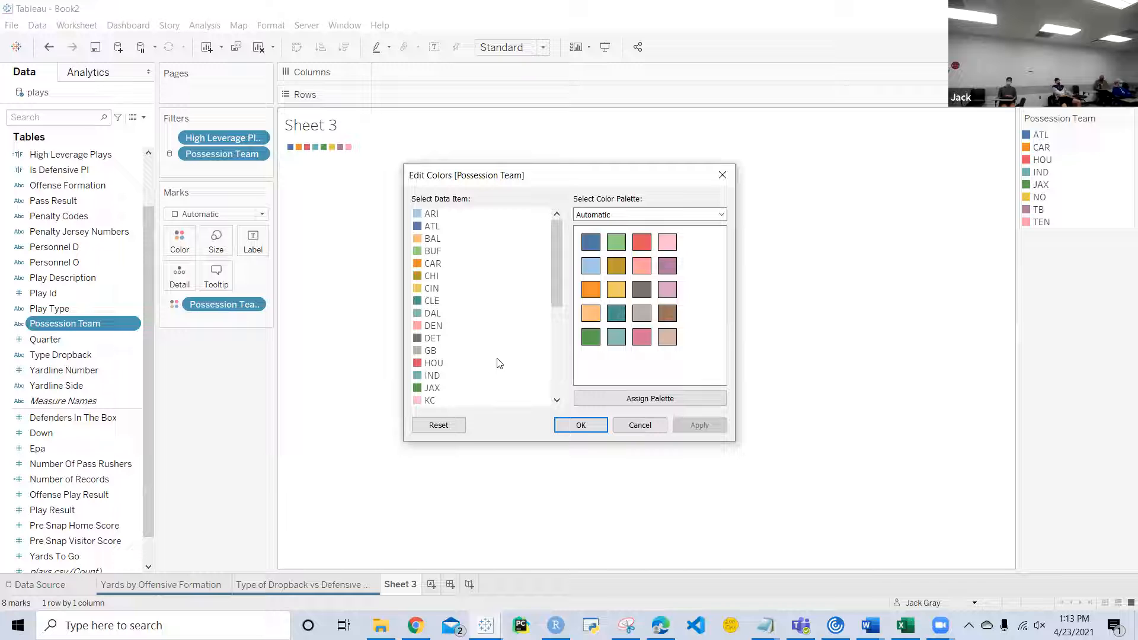
scroll(497, 362, down, 1)
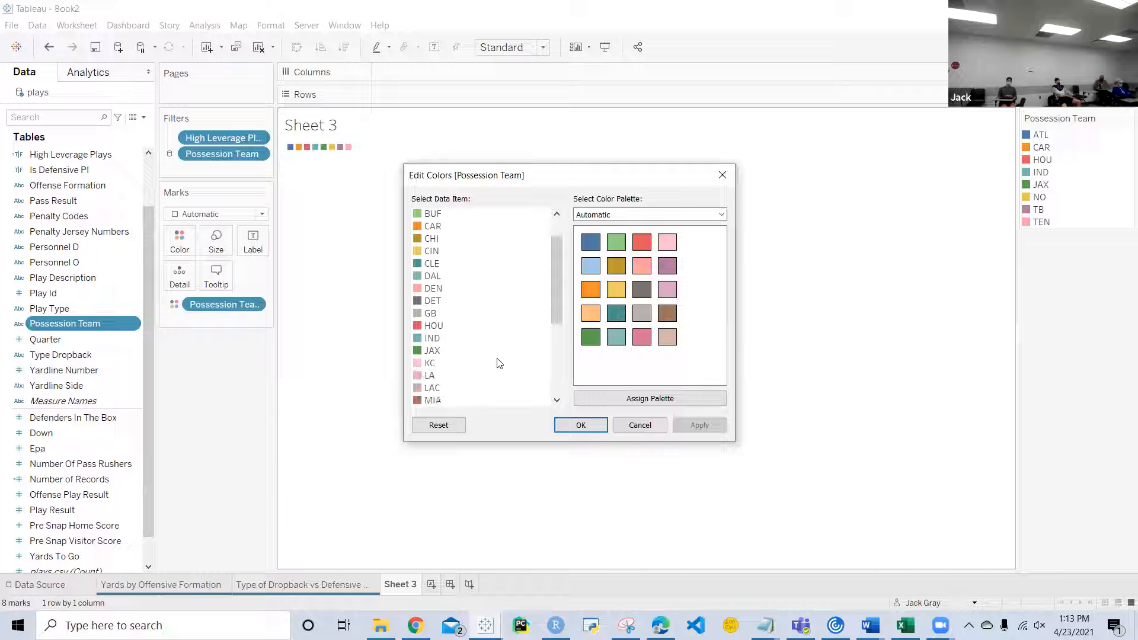
click(633, 425)
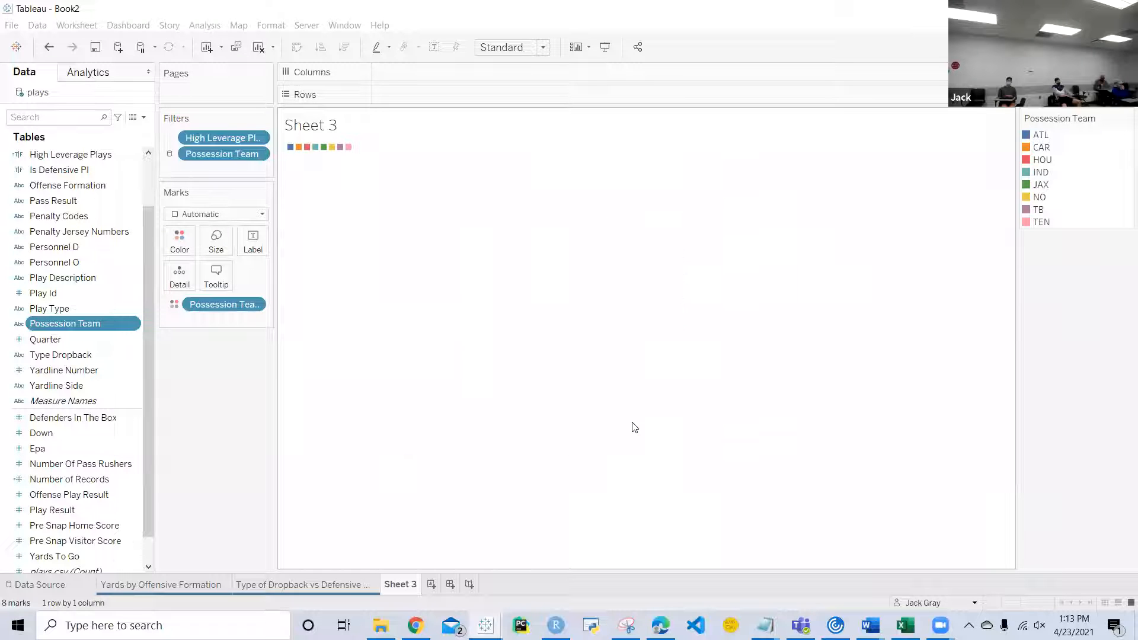
Step: Create a calculated field from Possession Team and name it Possession Team New
right_click(130, 322)
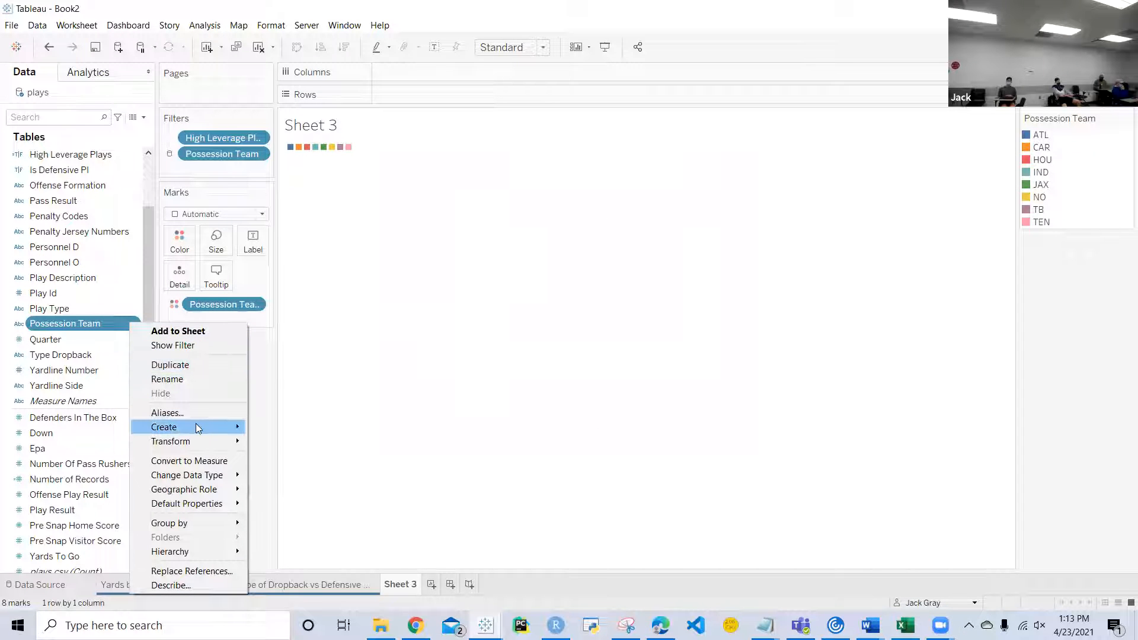
mouse_move(195, 423)
click(271, 427)
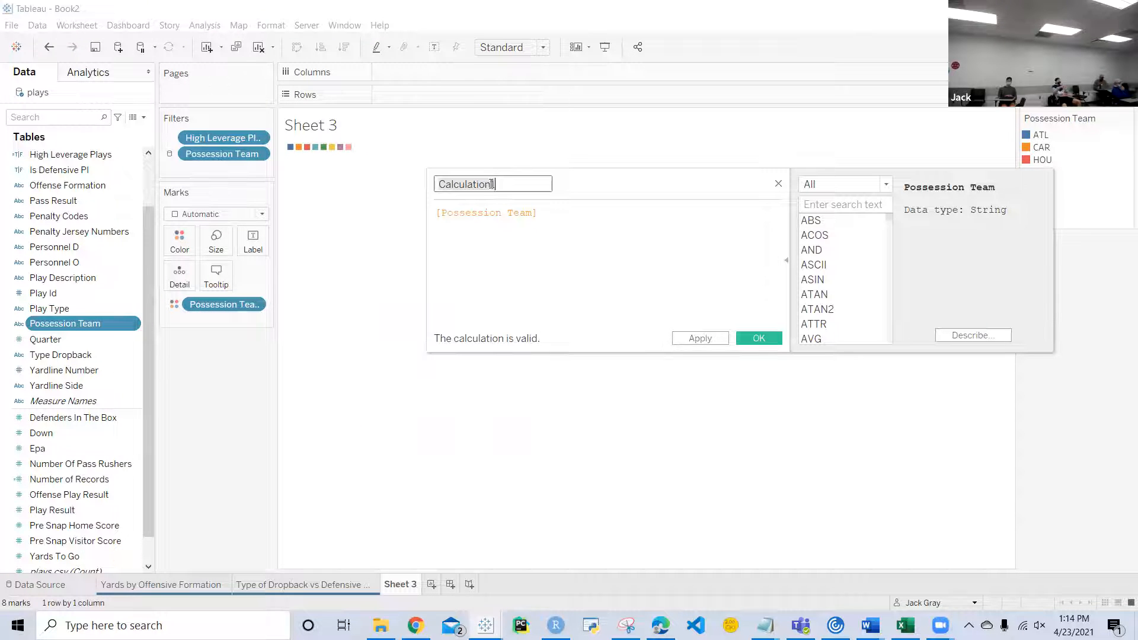
text(Poss)
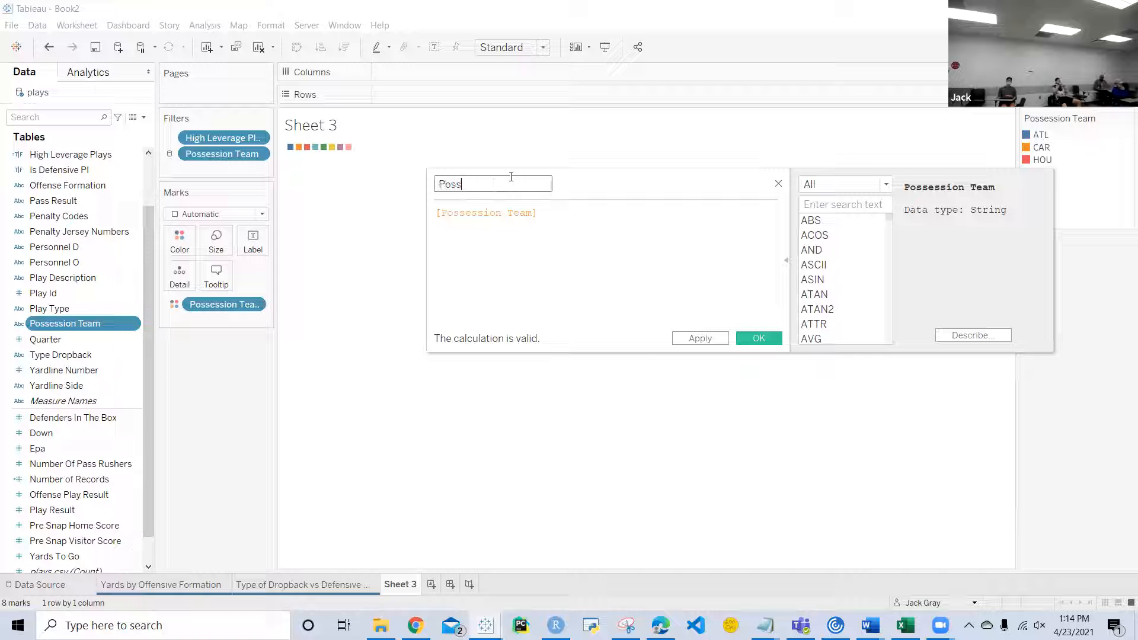
text(ession Team New)
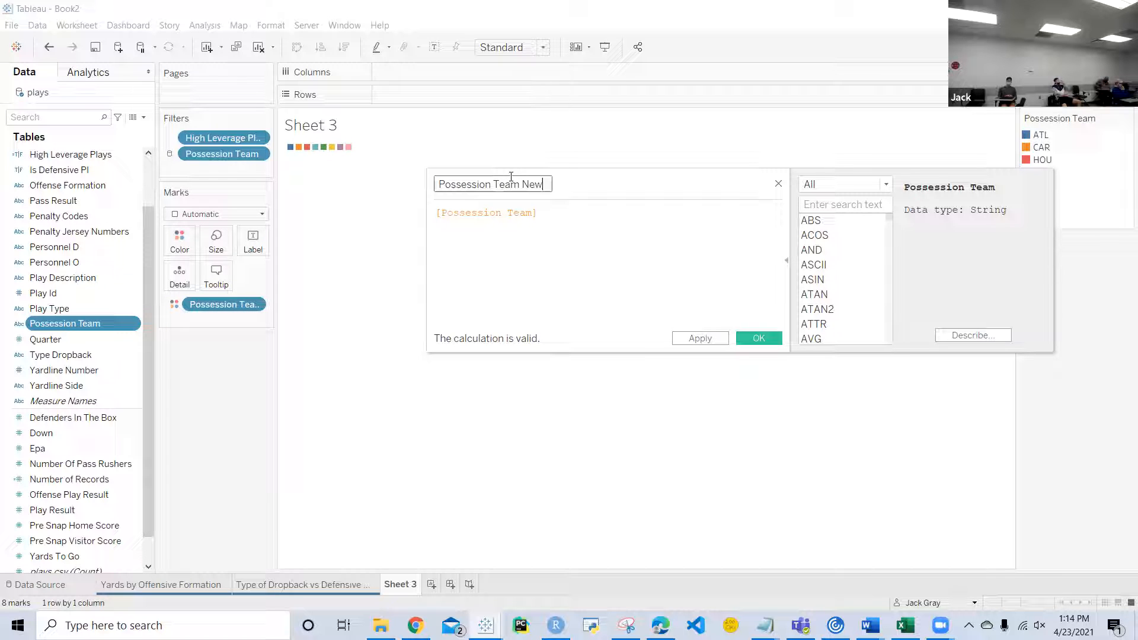
Step: Write the formula's opening condition as IF [Possession Team] = 'ATL' THEN 'ATL'
click(439, 212)
text(IF)
click(617, 214)
text(= 'ATL')
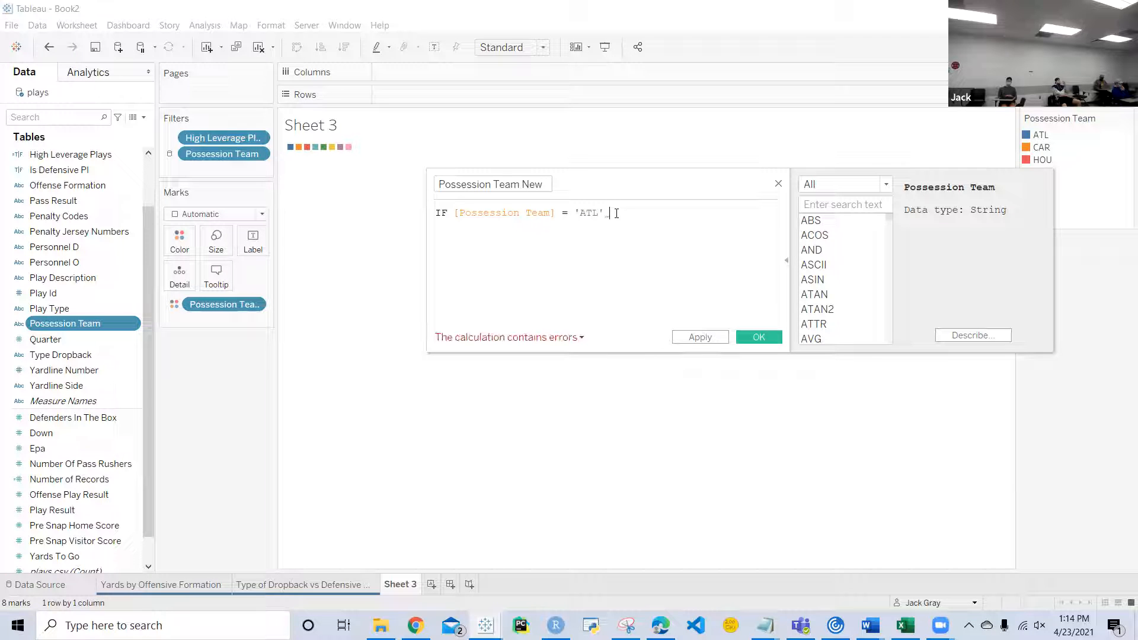
text( THEN 'ATL')
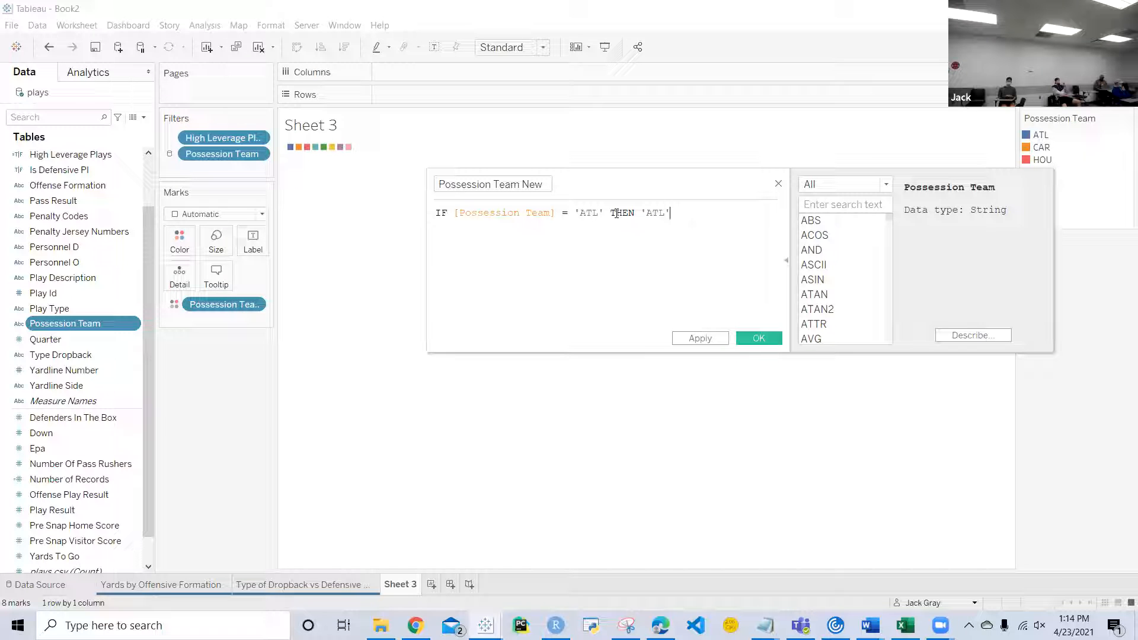
Step: Add a second line to the formula: ELSEIF [Possession Team] = 'TB' THEN 'TB'
key(Return)
text(ELSEIF )
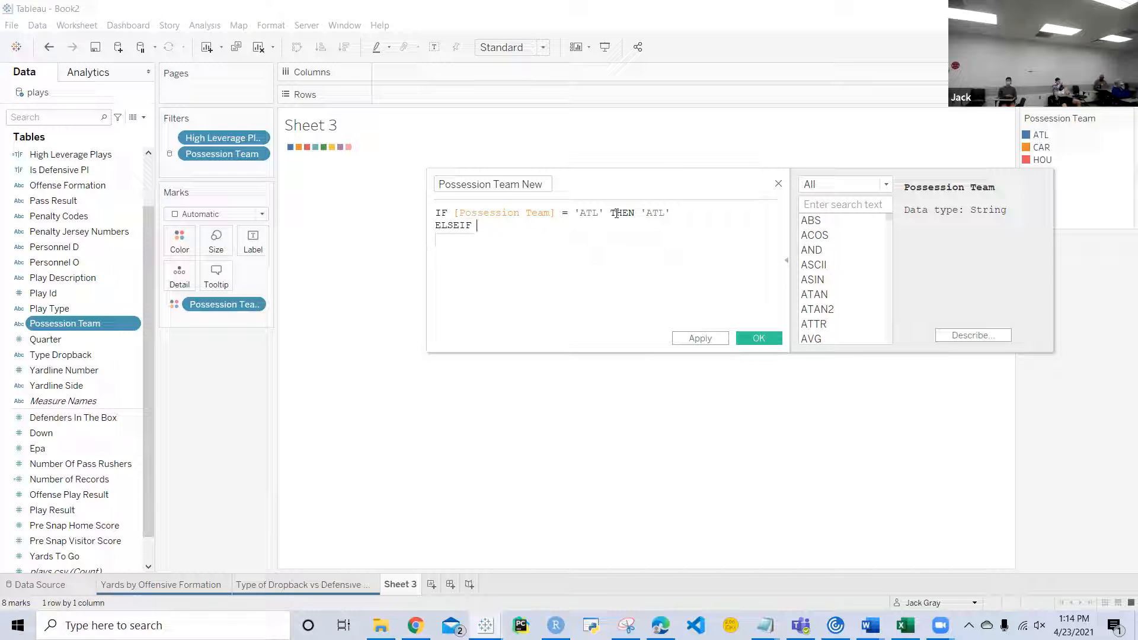
text([Poss)
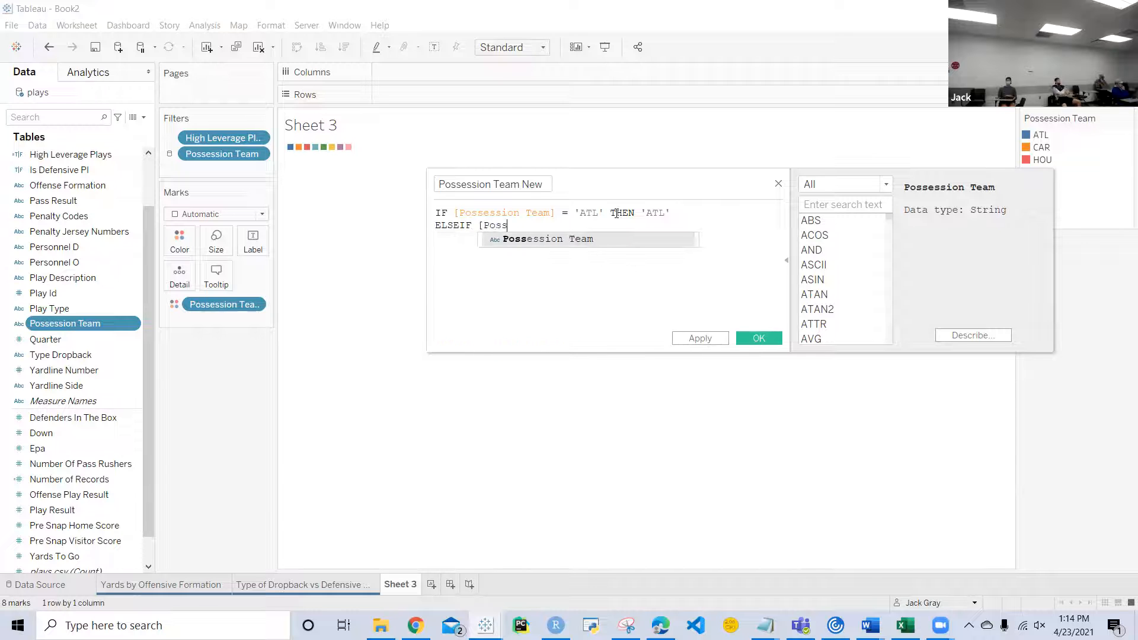
key(Return)
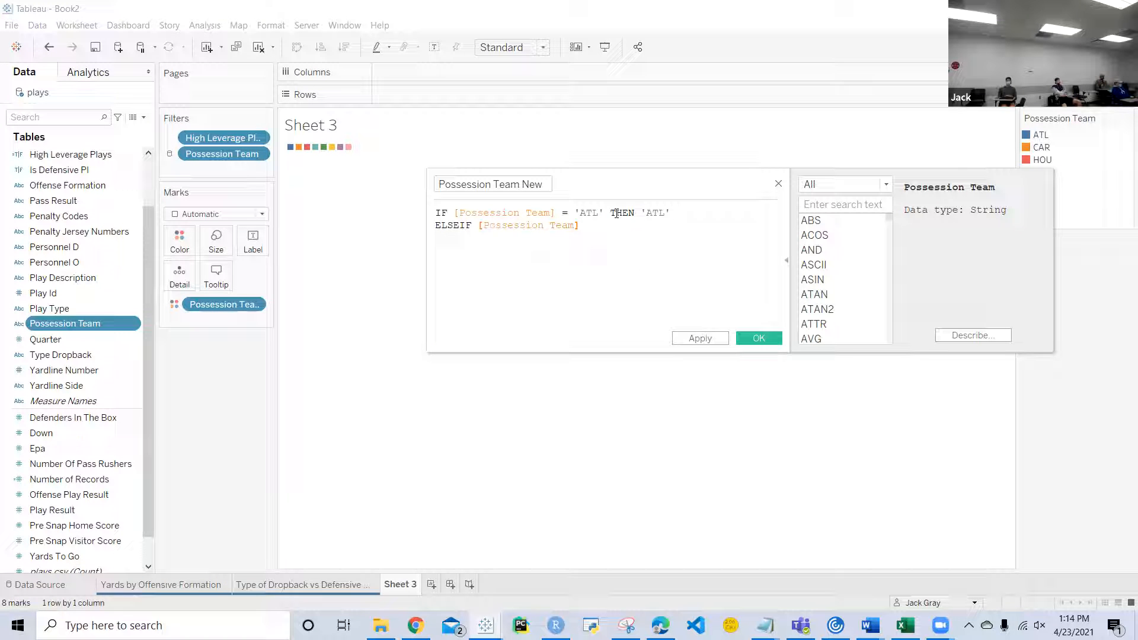
text(' THEN 'TB)
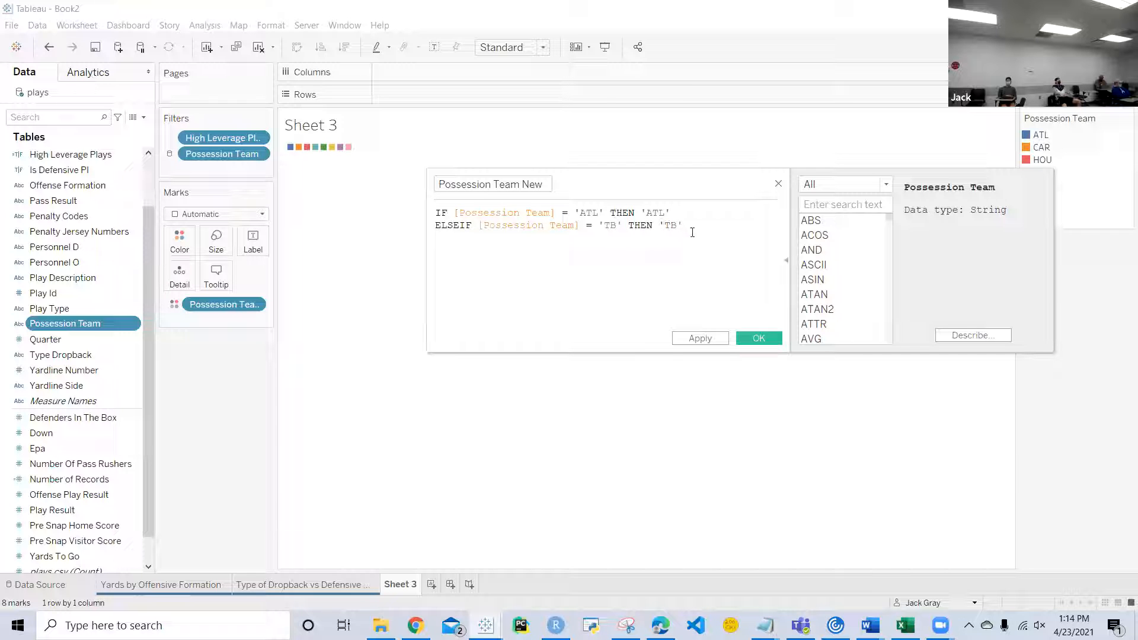
Step: Duplicate the 'TB' ELSEIF line six times below itself in the formula
drag(682, 225, 414, 231)
key(ctrl+c)
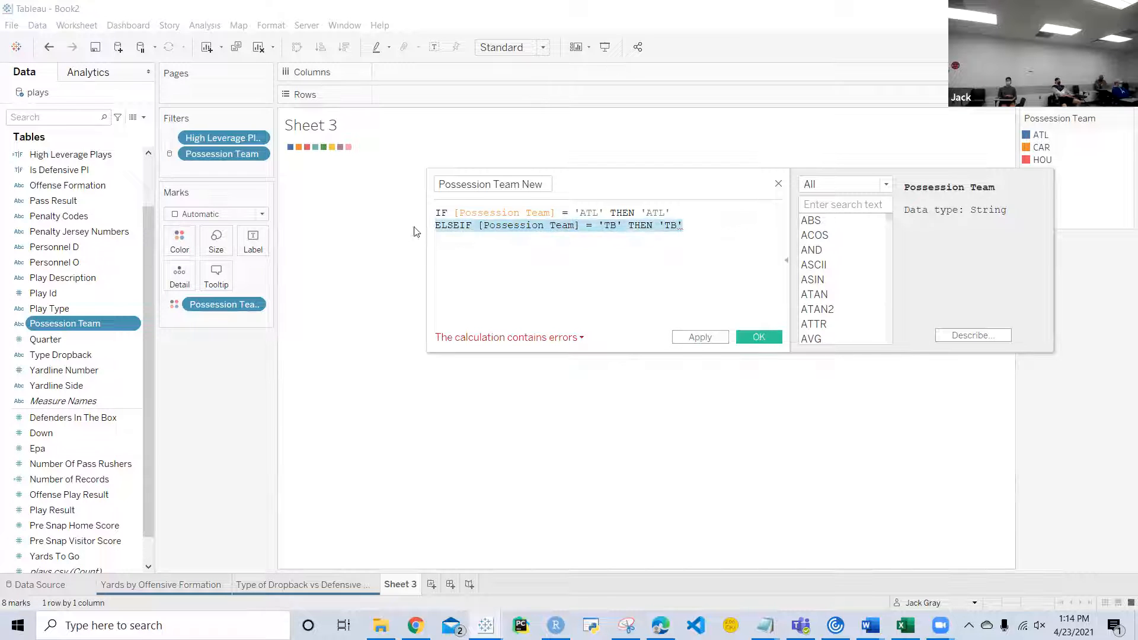
click(682, 224)
key(Return)
key(ctrl+v)
key(Return)
key(ctrl+v)
key(Return)
key(ctrl+v)
key(Return)
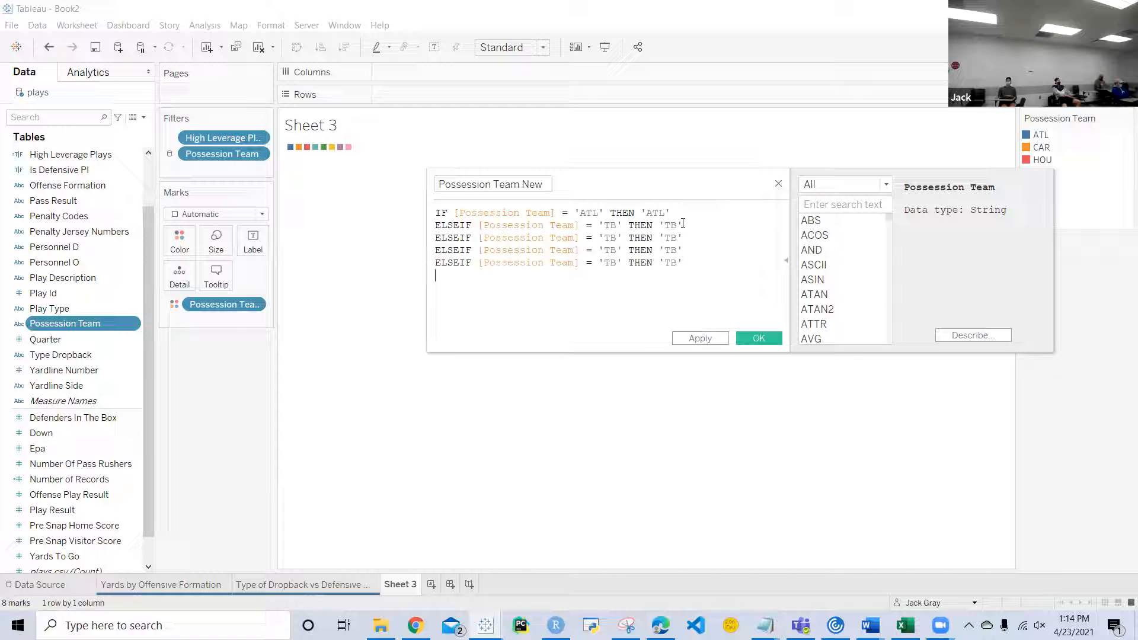
key(ctrl+v)
key(Return)
key(ctrl+v)
key(Return)
key(ctrl+v)
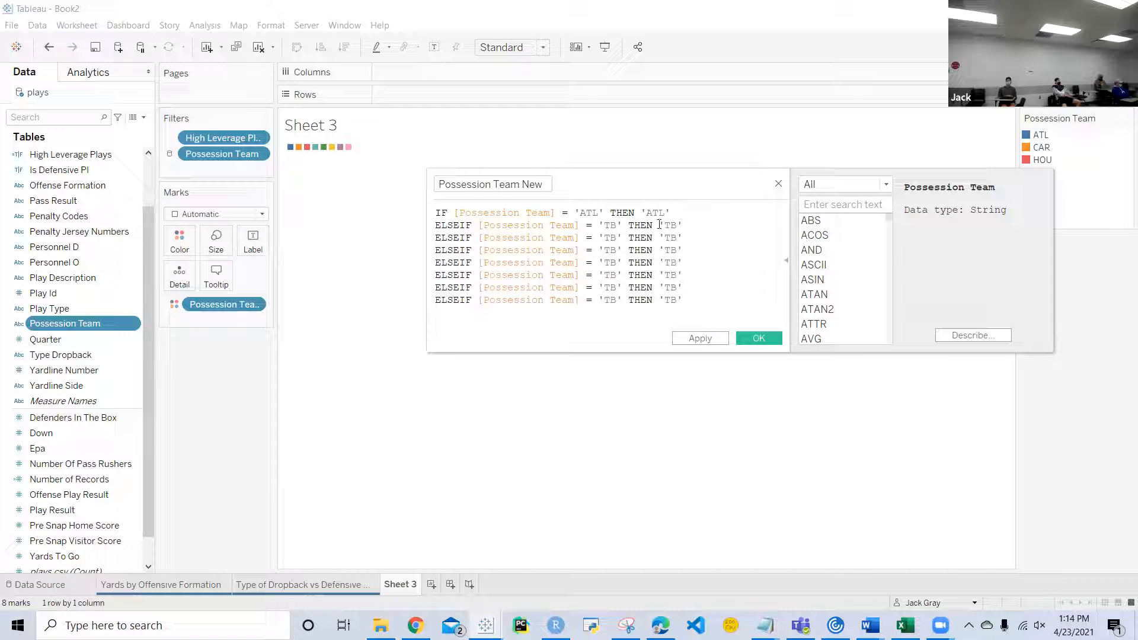
Step: Replace both team codes in the formula's last ELSEIF line with 'TEN'
right_click(615, 238)
key(Escape)
key(BackSpace)
key(BackSpace)
text(E)
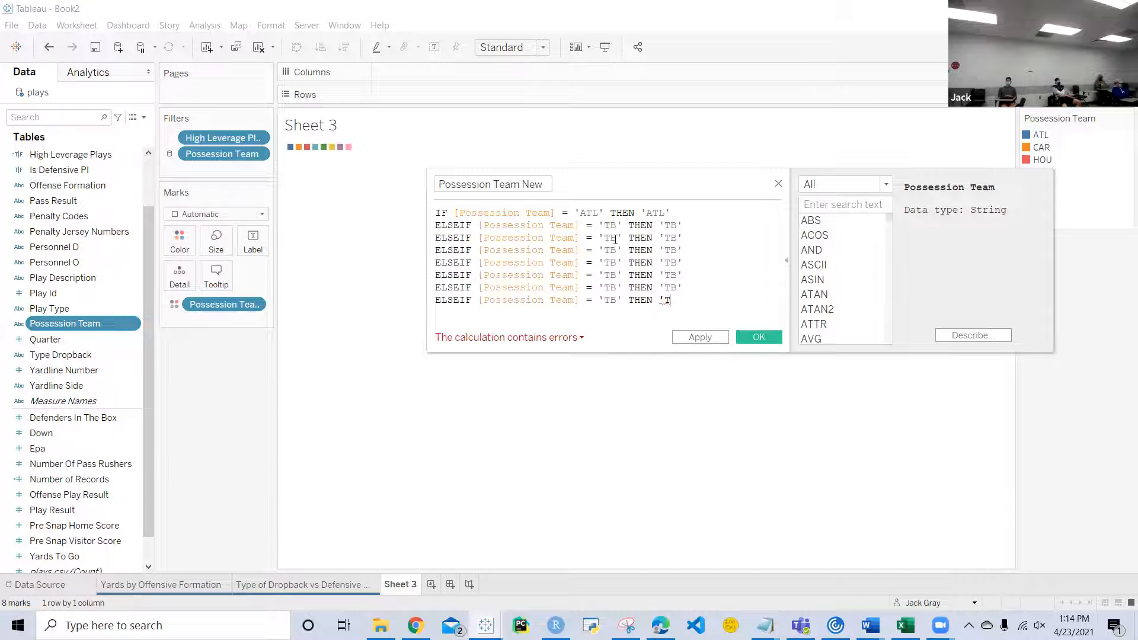
text(N')
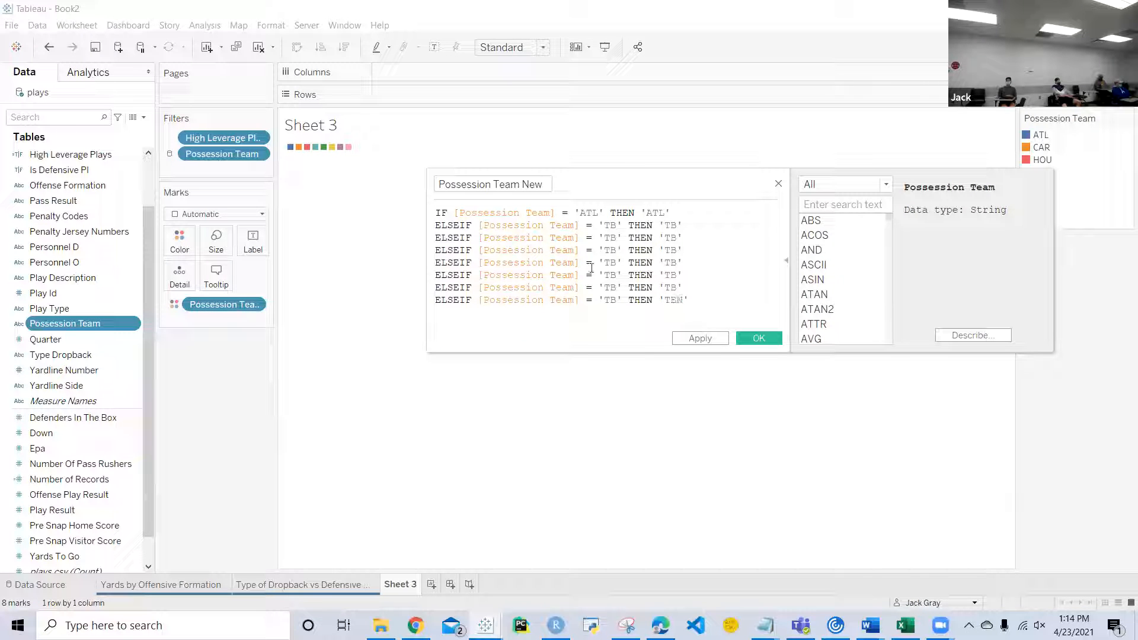
right_click(612, 304)
click(614, 298)
key(BackSpace)
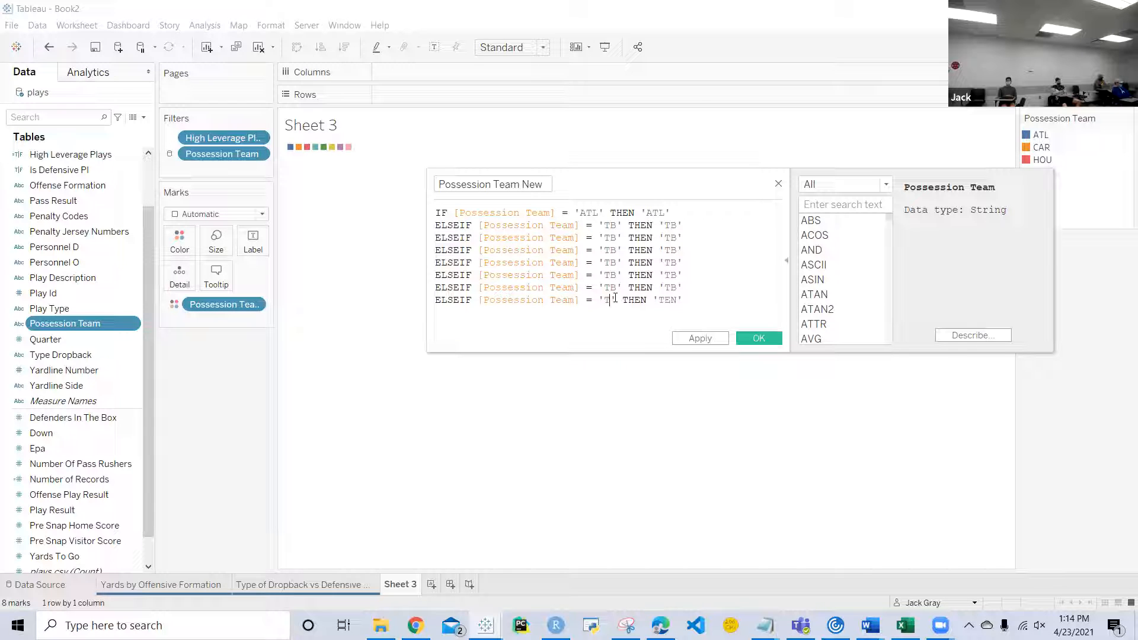
text(EN)
Step: Replace both team codes in the ELSEIF line above 'TEN' with 'HOU'
click(676, 288)
key(BackSpace)
key(BackSpace)
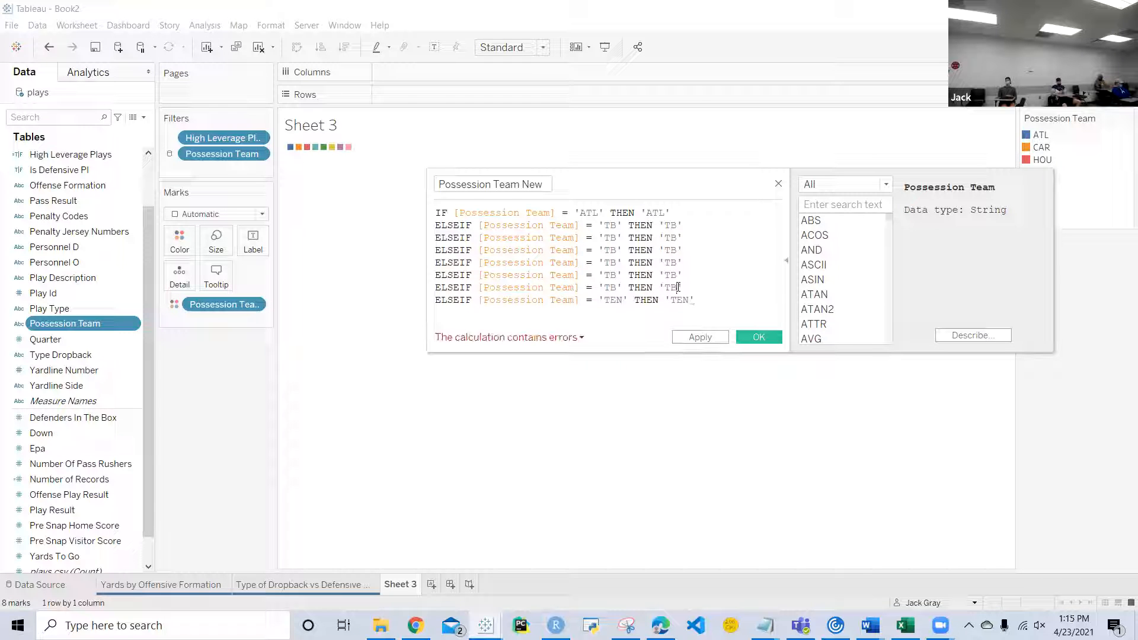
text(HOU)
click(623, 289)
key(BackSpace)
key(BackSpace)
text(HOU)
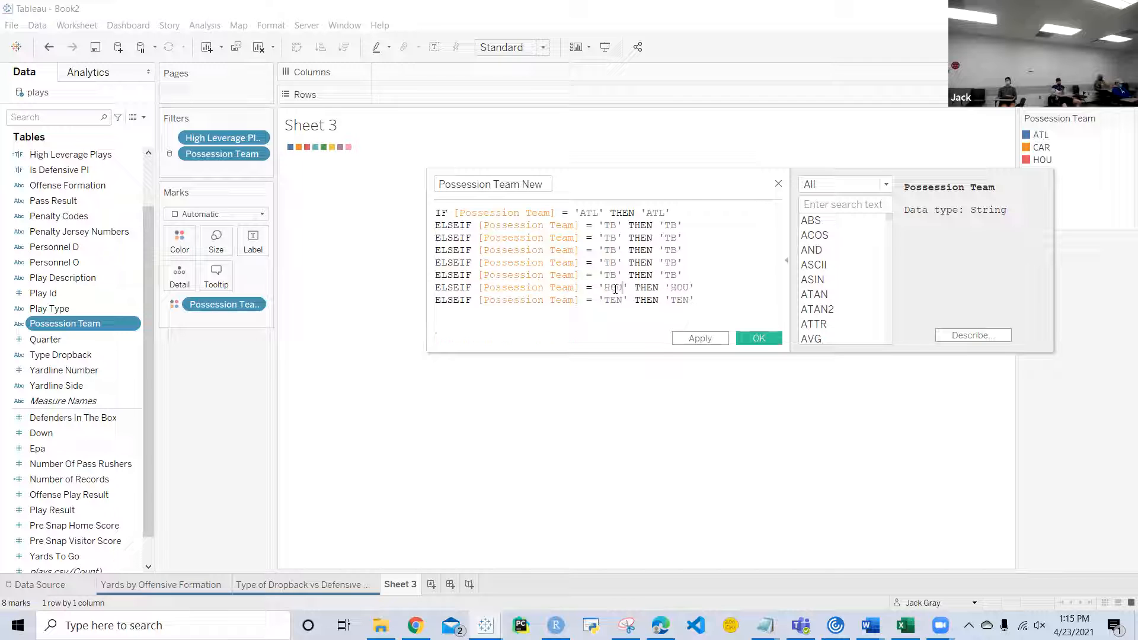
Step: Change both team codes in the ELSEIF line above 'HOU' to 'JAX'
click(615, 274)
key(BackSpace)
key(BackSpace)
text(JAX)
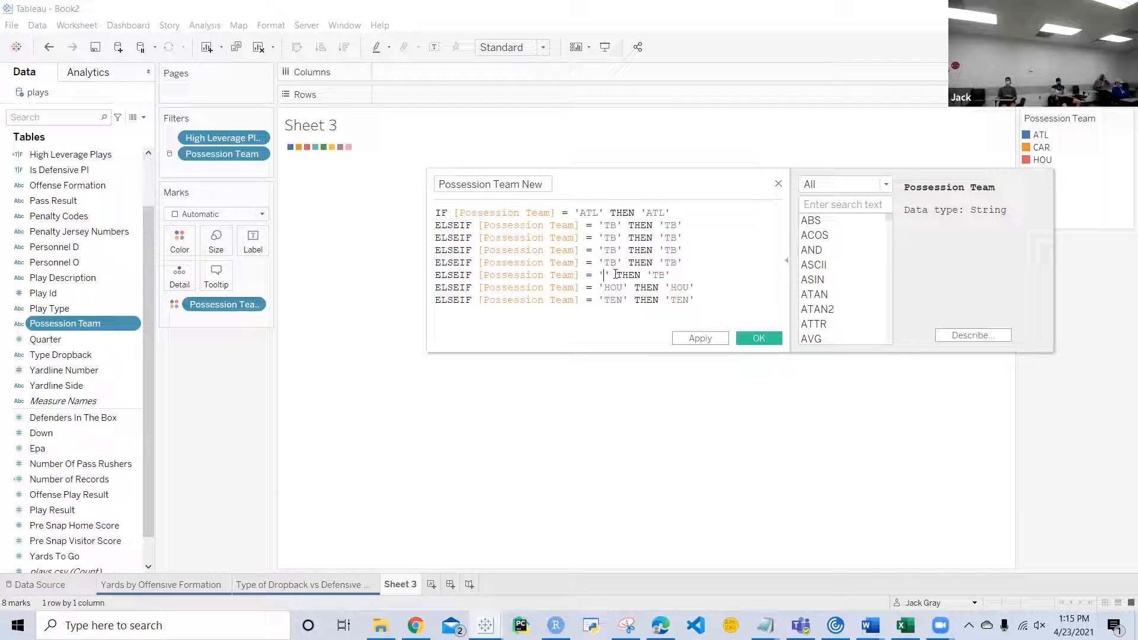
click(682, 276)
key(BackSpace)
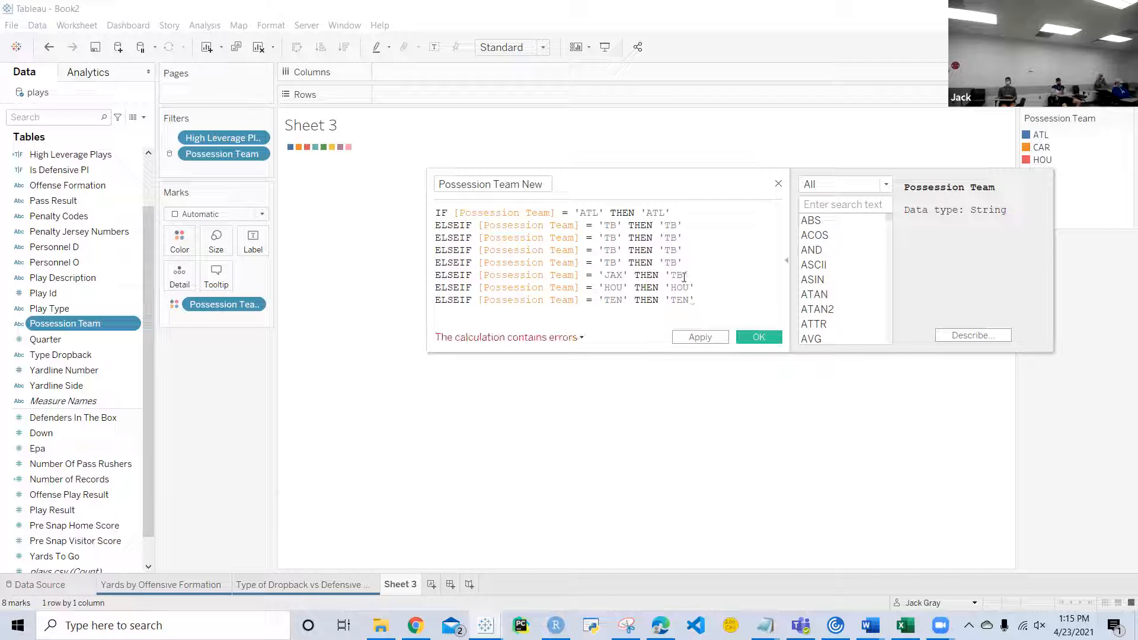
text(JAX)
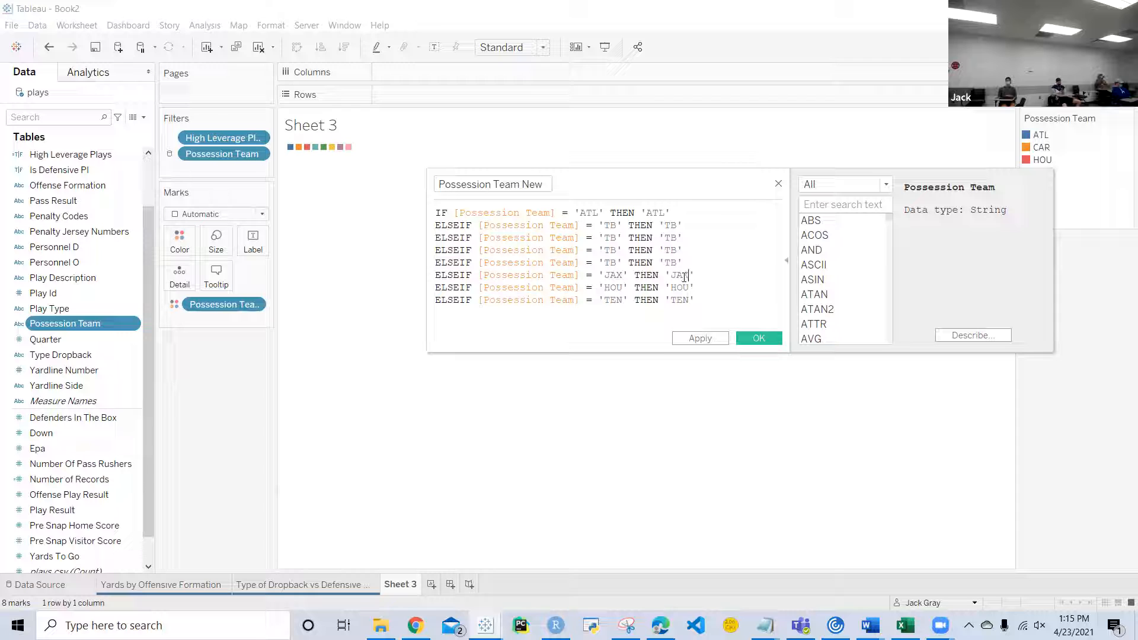
Step: Change both team codes in the ELSEIF line above 'JAX' to 'IND'
click(617, 262)
key(BackSpace)
key(BackSpace)
text(IND)
click(682, 263)
key(BackSpace)
key(BackSpace)
Step: Replace both team codes in the ELSEIF line above 'IND' with 'CAR'
click(617, 249)
key(BackSpace)
key(BackSpace)
text(CAR)
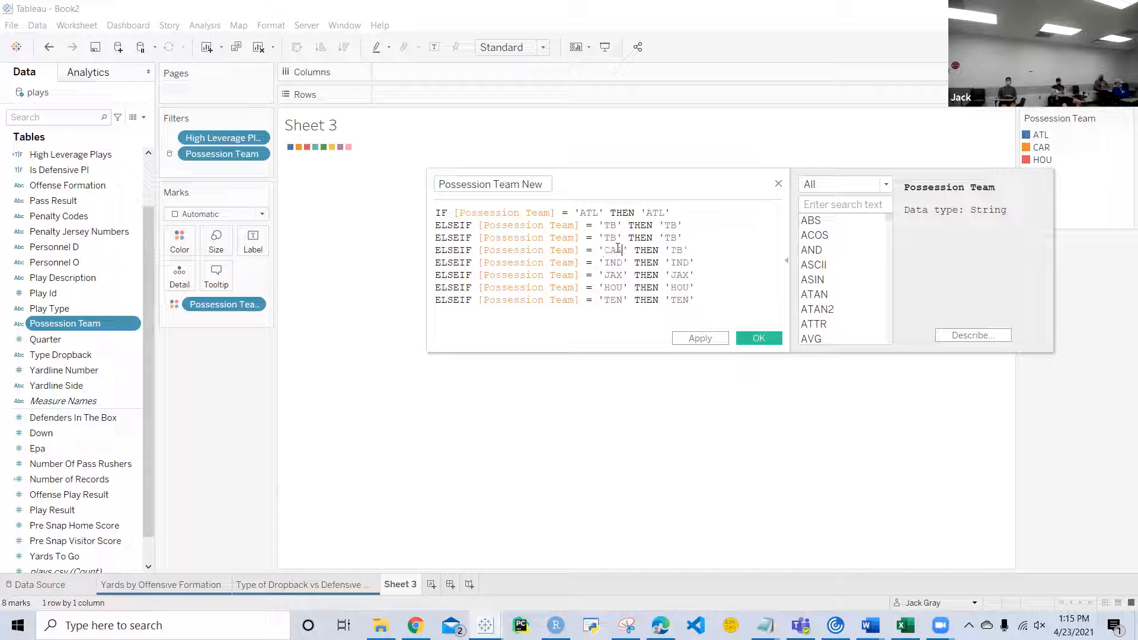
right_click(681, 251)
click(680, 251)
key(BackSpace)
text(R)
key(BackSpace)
key(BackSpace)
text(CAR)
Step: Set both team codes in the ELSEIF line above 'CAR' to 'NO'
click(615, 237)
key(BackSpace)
key(BackSpace)
text(NO)
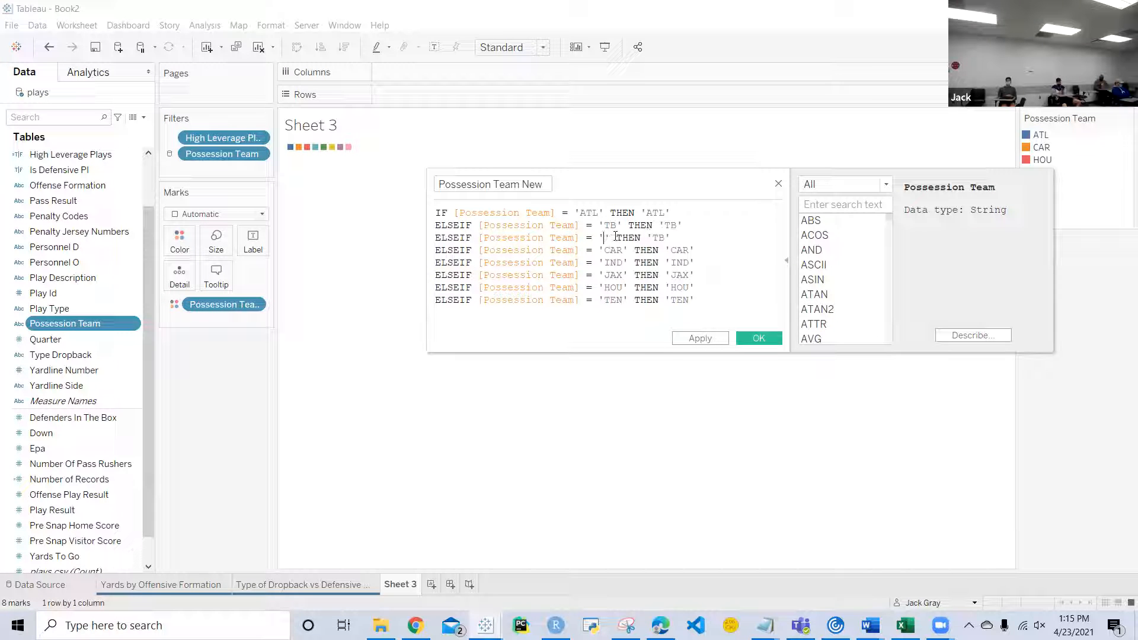
click(679, 237)
key(BackSpace)
key(BackSpace)
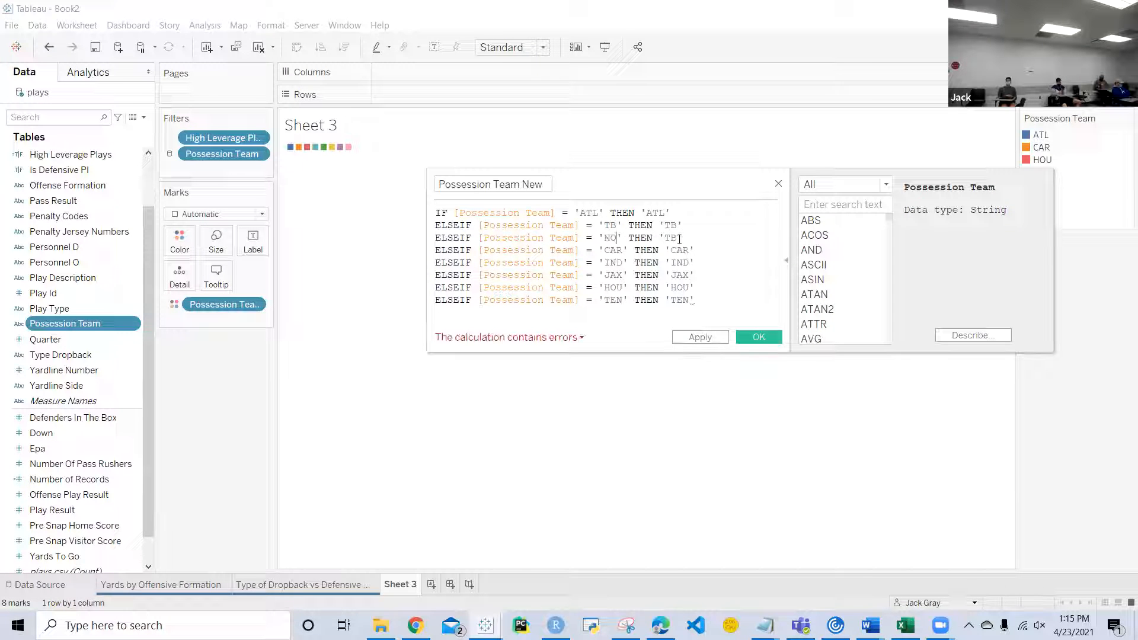
text(NO)
Step: Finish the formula with ELSE 'Other' and END, and save the Possession Team New calculated field
click(698, 303)
key(Return)
text(ELSE 'Other')
key(Return)
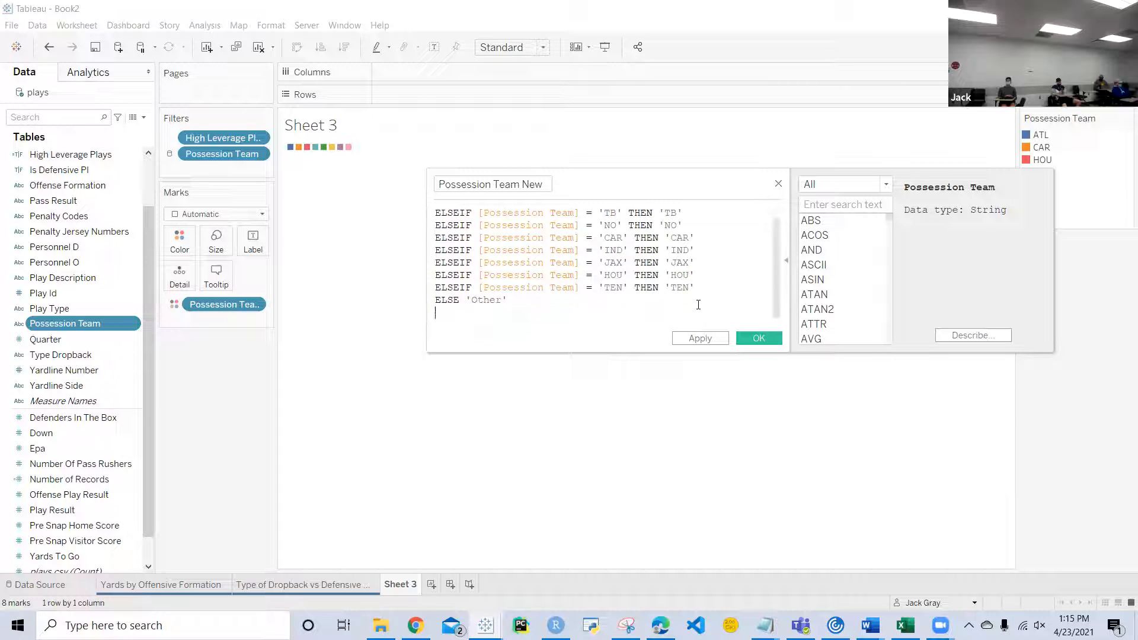
text(END)
click(744, 339)
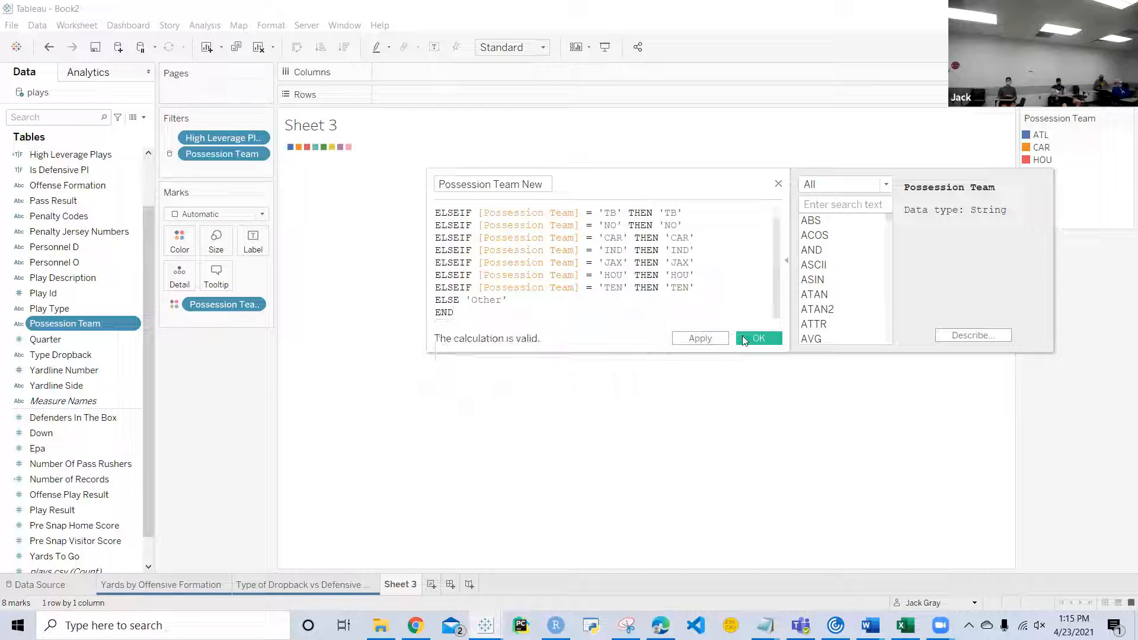
click(744, 339)
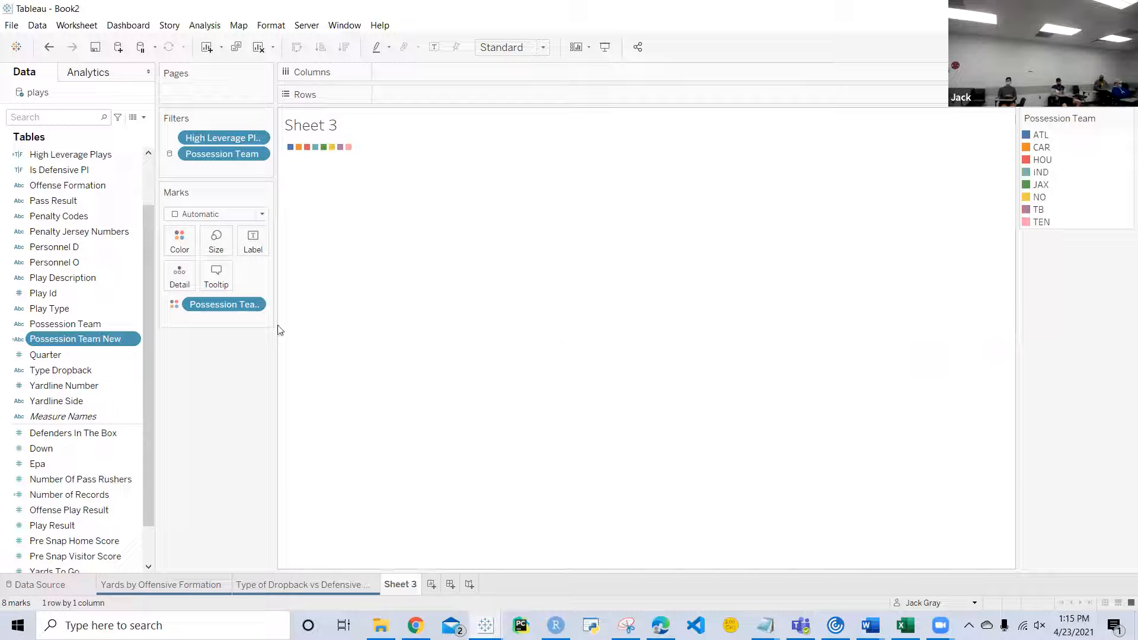
Step: Review the description of Possession Team New, checking its formula and domain members
right_click(132, 339)
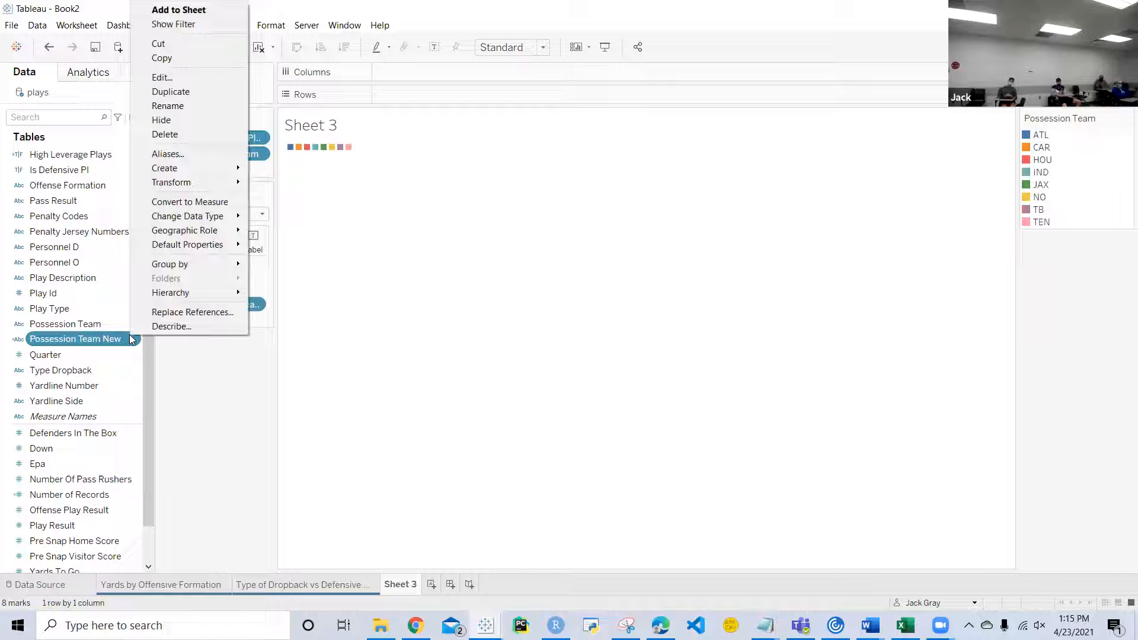
click(162, 331)
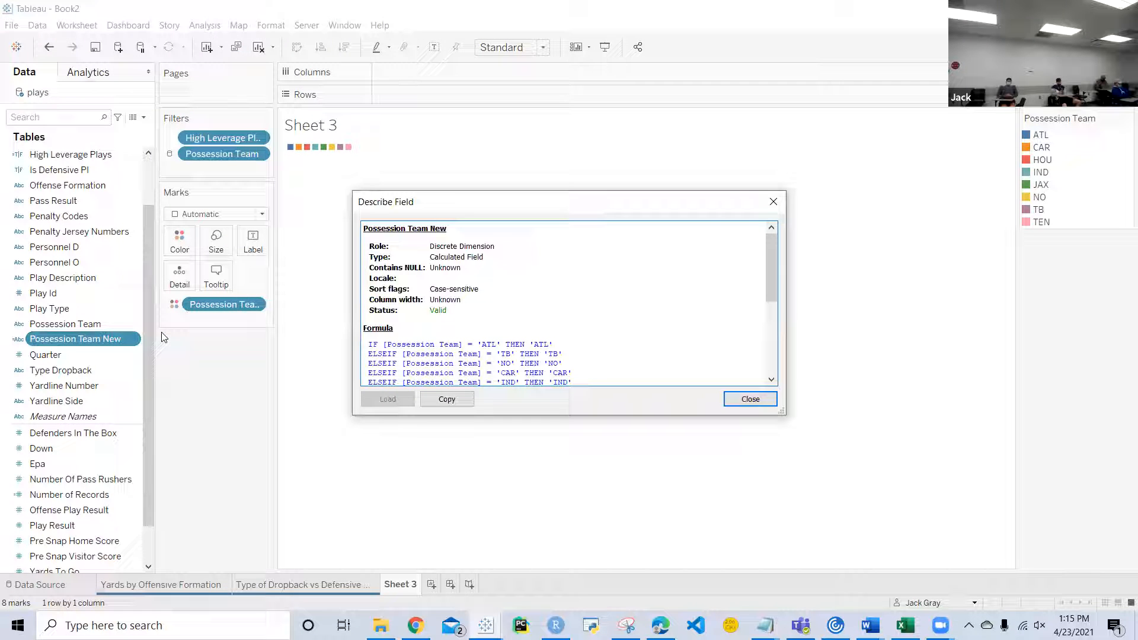
scroll(429, 323, down, 4)
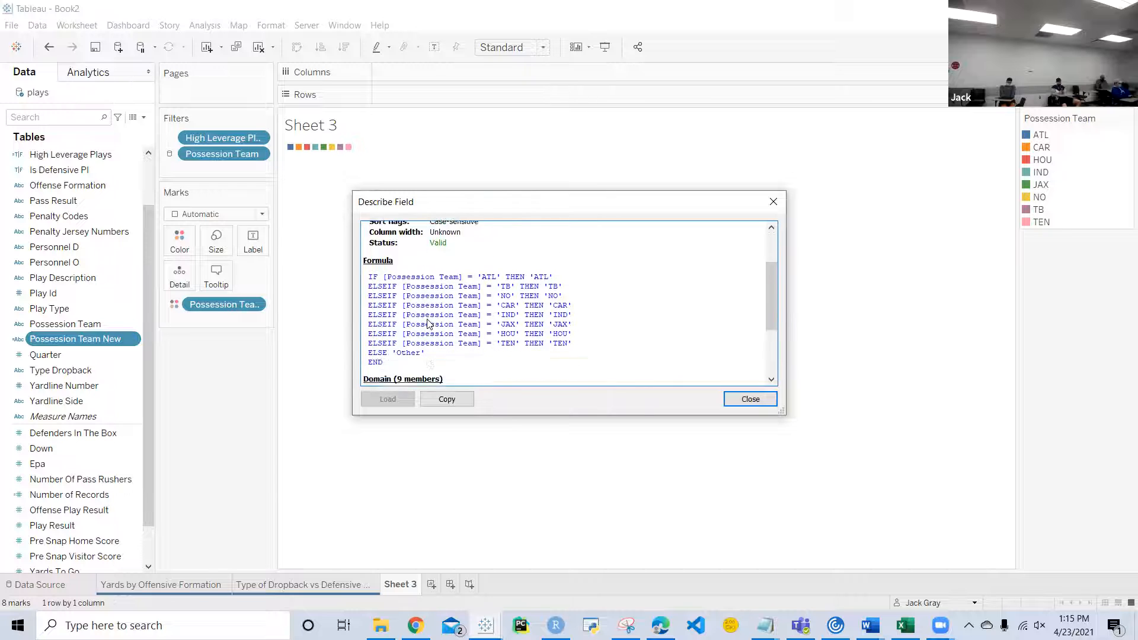
scroll(429, 323, down, 2)
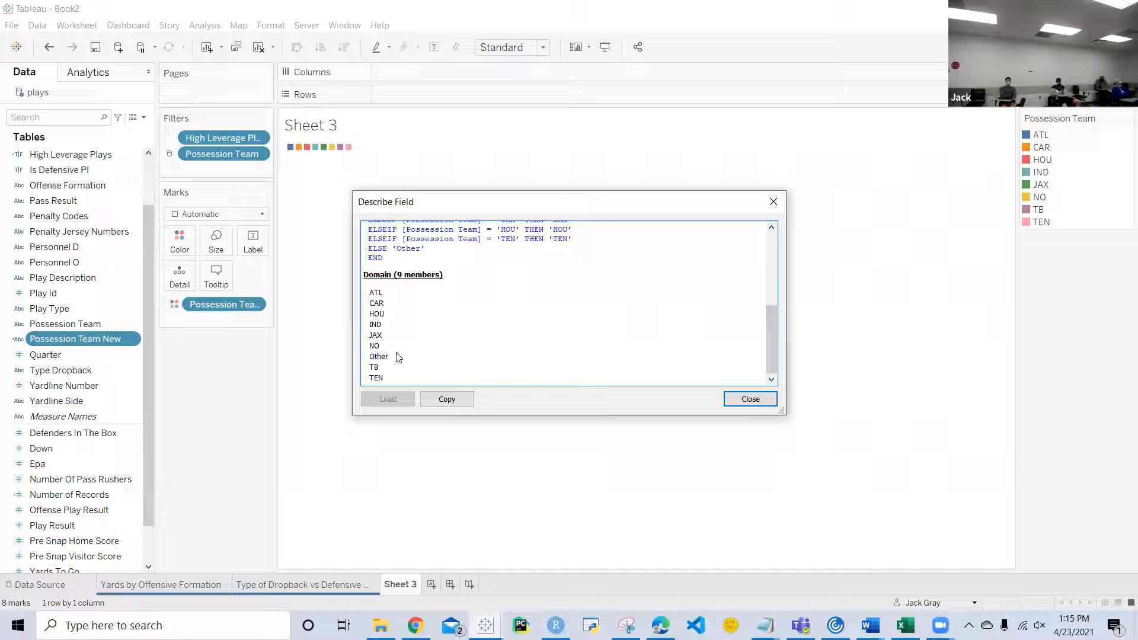
click(737, 400)
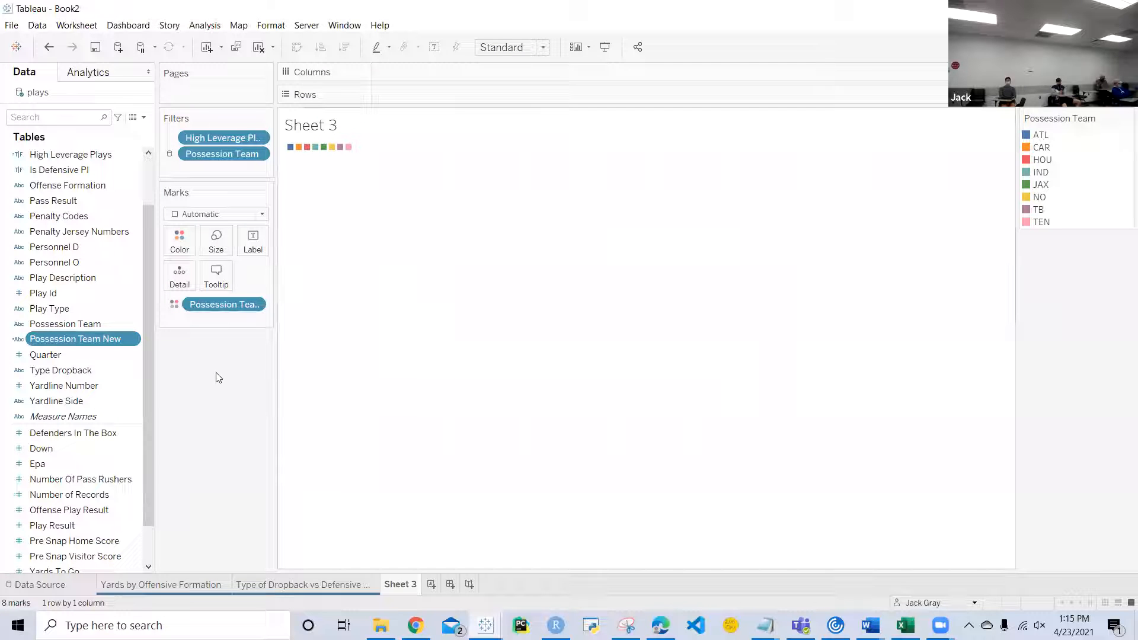
click(132, 339)
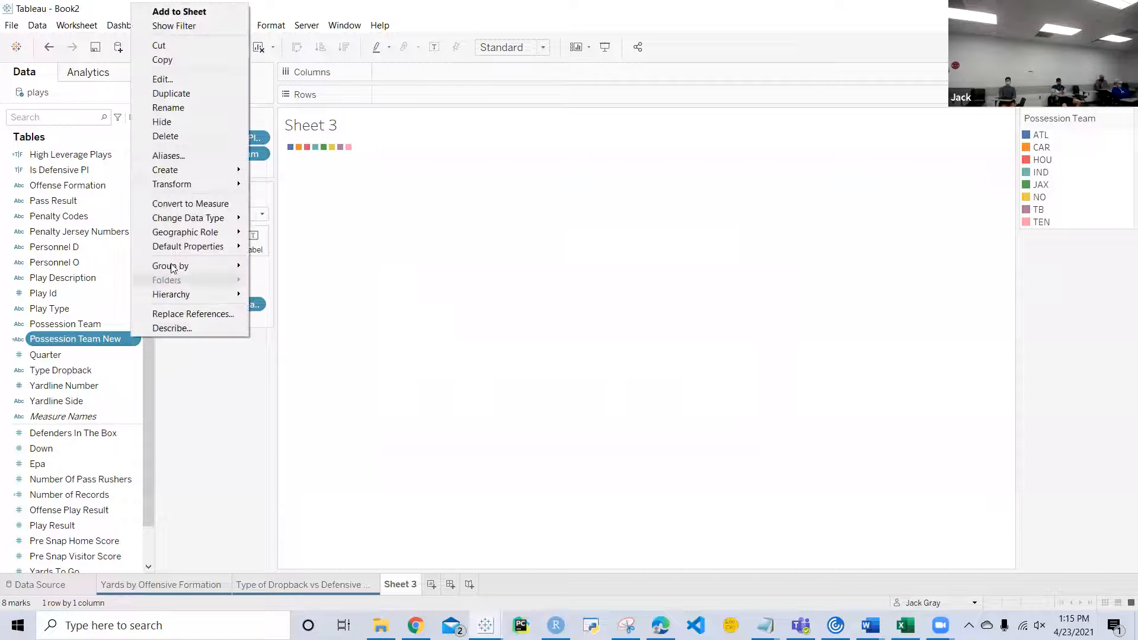
mouse_move(177, 246)
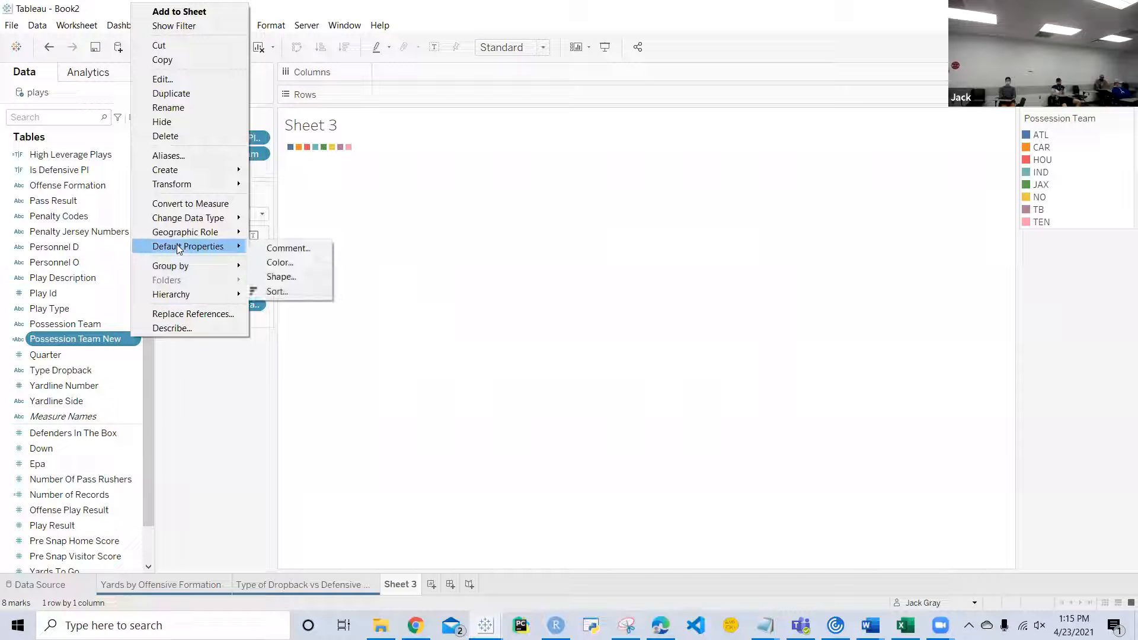
click(225, 484)
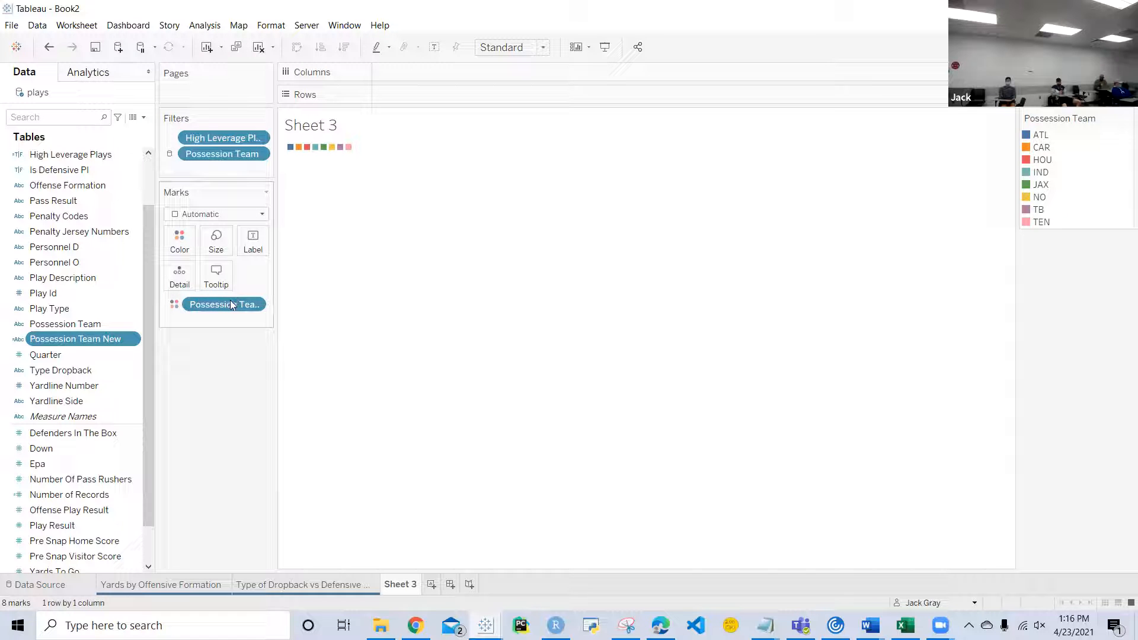
Step: Remove Possession Team from the mark colors and color the marks by Possession Team New instead
drag(225, 309, 229, 409)
drag(127, 338, 181, 241)
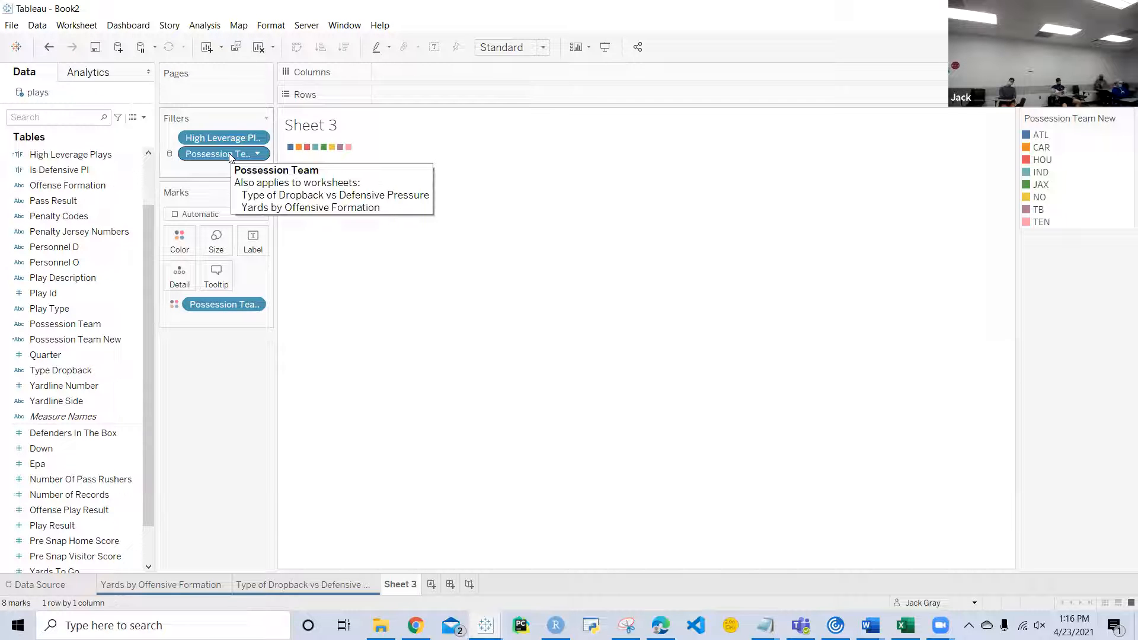
Step: Edit the default colors of Possession Team New and set ATL to bright red
right_click(135, 338)
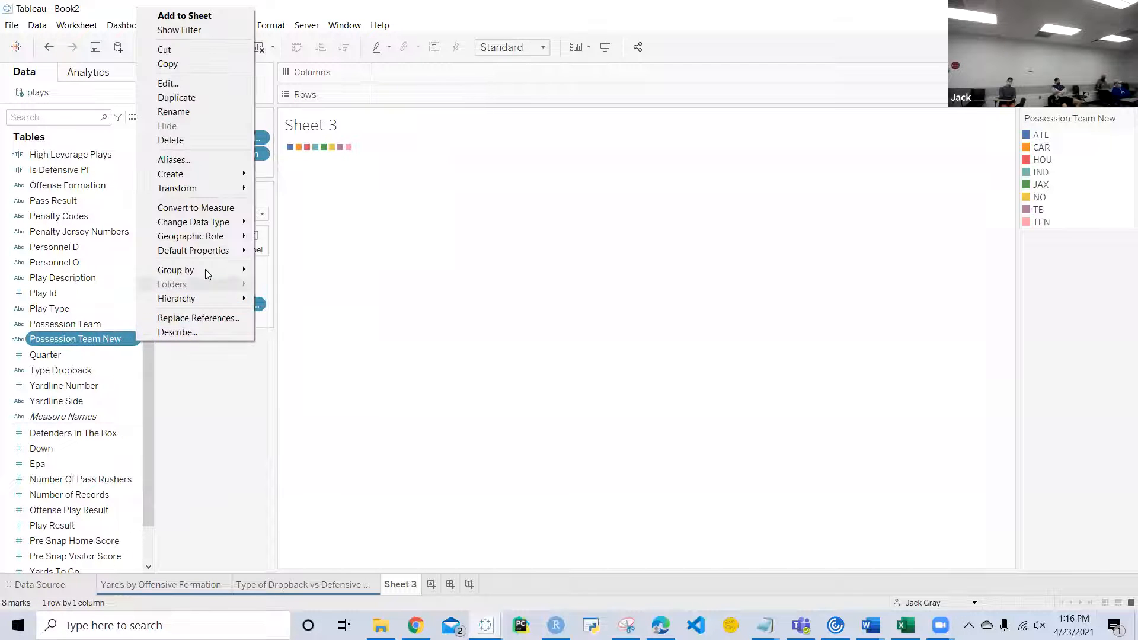
mouse_move(202, 250)
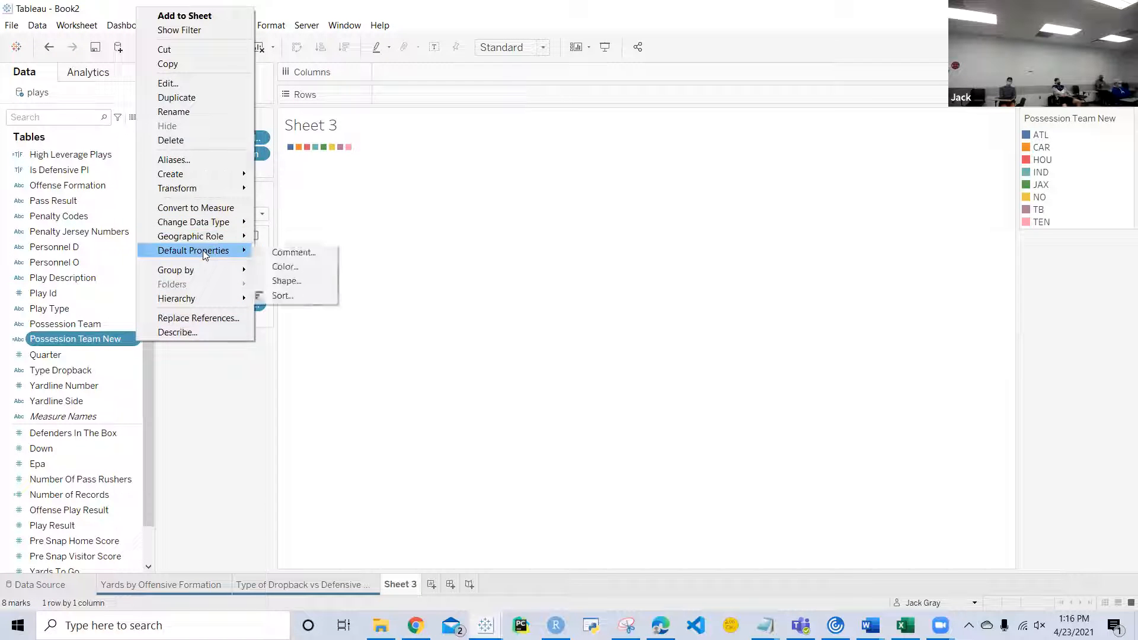
click(283, 266)
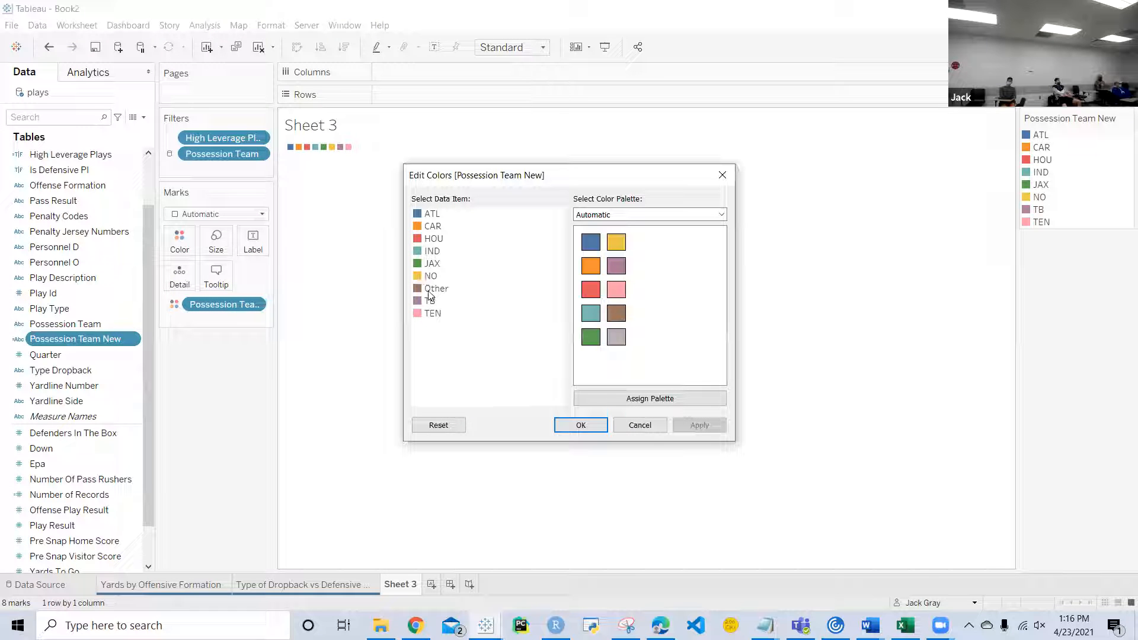
double_click(430, 214)
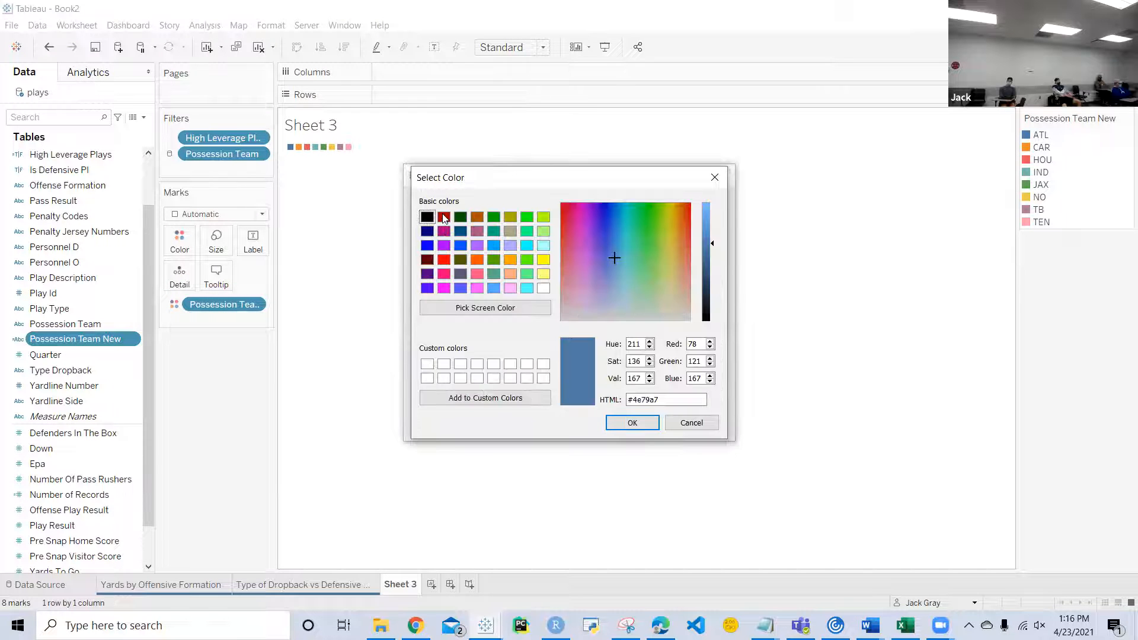
click(444, 217)
drag(708, 239, 709, 219)
click(630, 423)
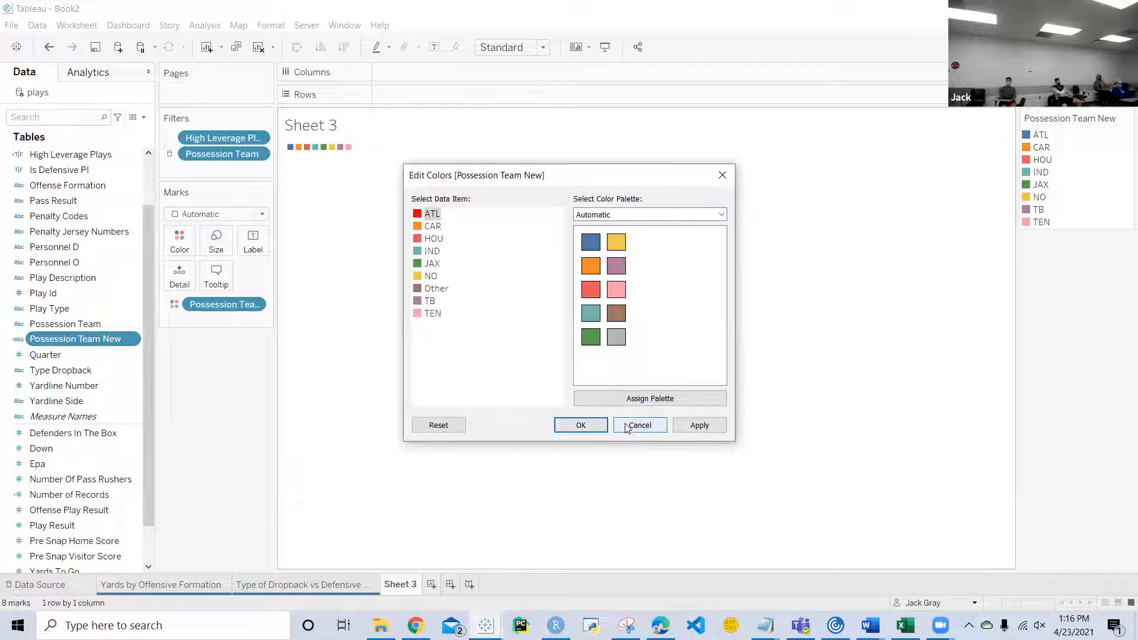
Step: Set the default color of CAR to cyan and HOU to dark blue #00009a
double_click(417, 226)
click(527, 246)
click(644, 425)
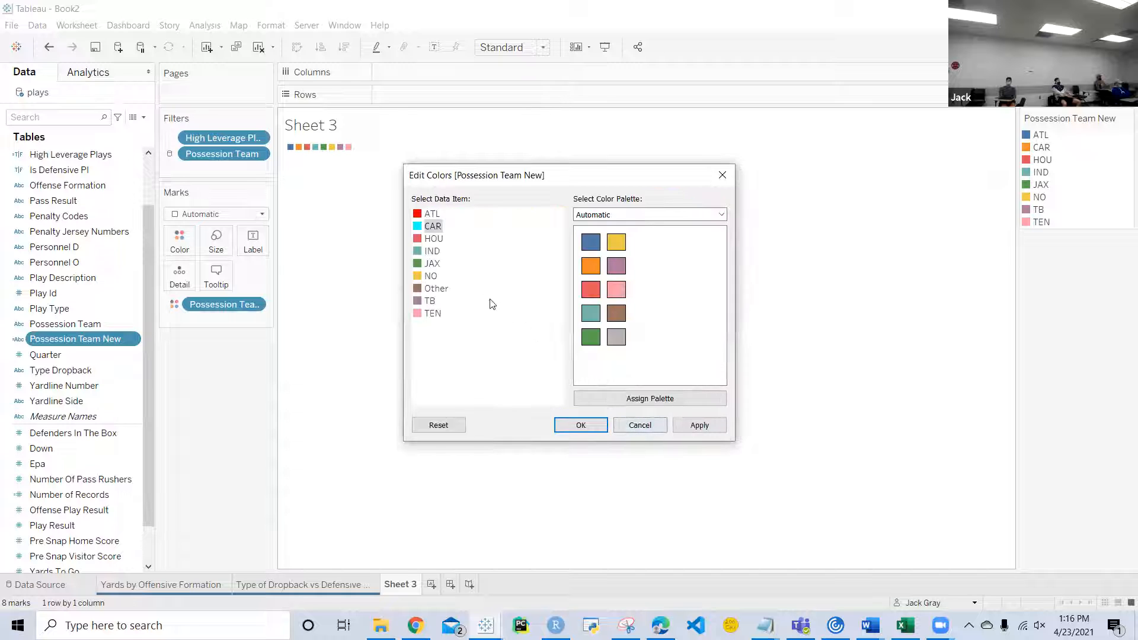
double_click(419, 245)
click(427, 230)
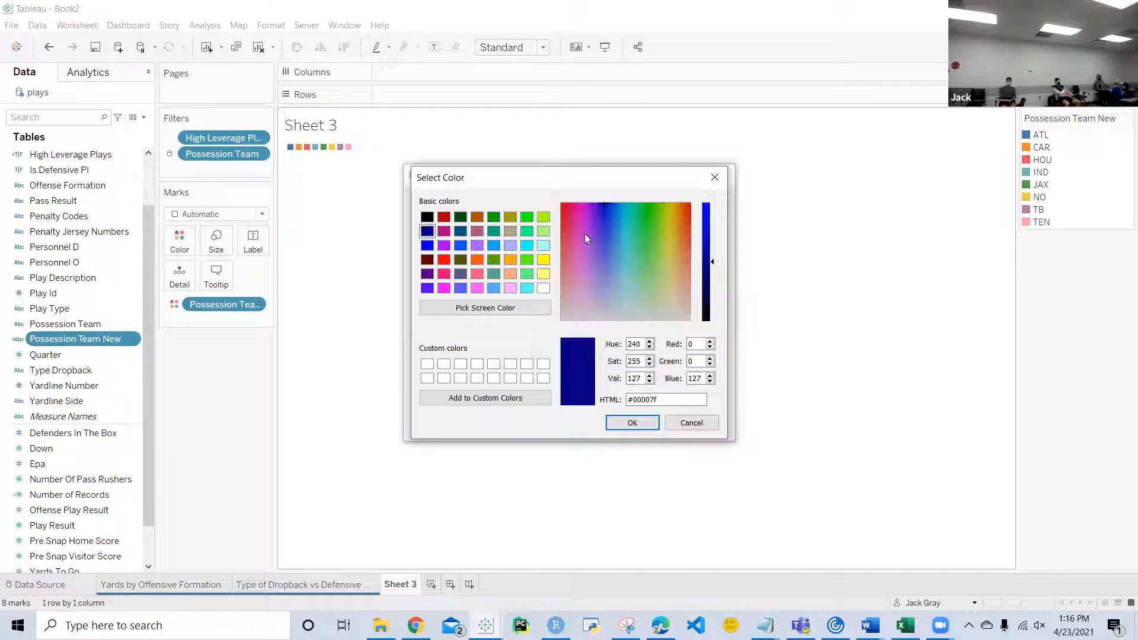
click(713, 251)
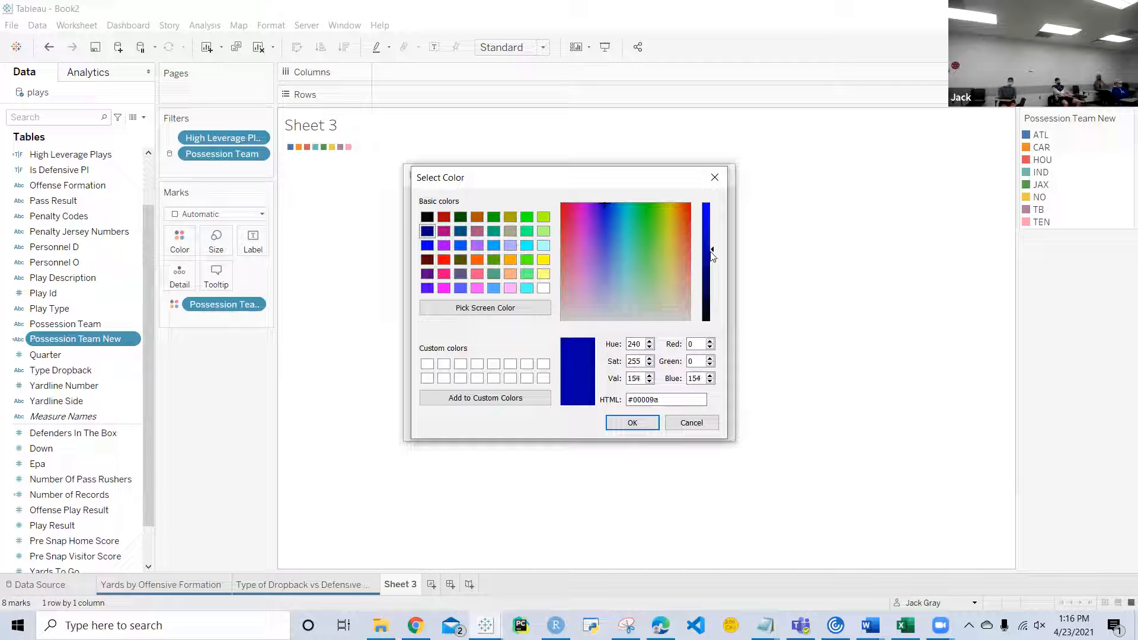
click(628, 422)
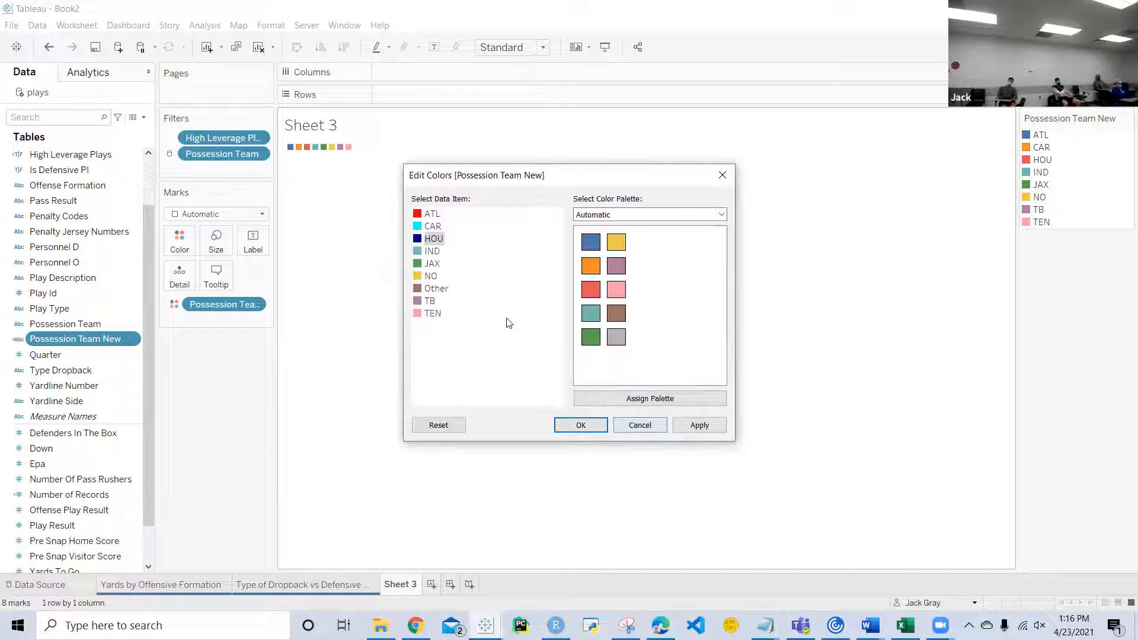
Step: Set the default color of IND to blue #0000ff and JAX to a dark green with green value 138
double_click(416, 253)
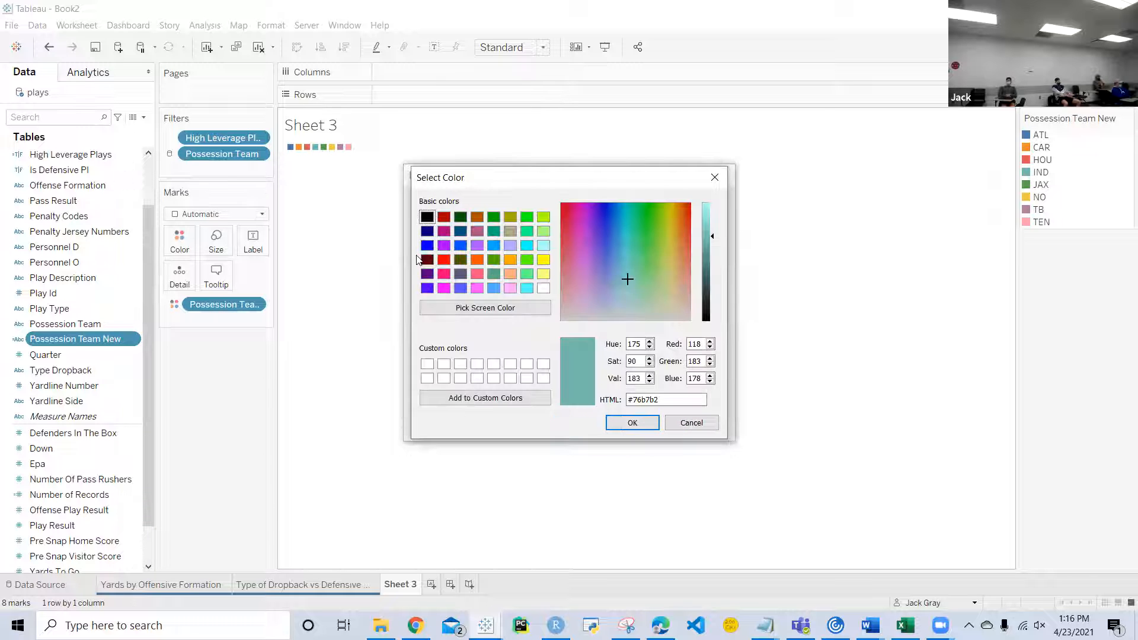
click(428, 245)
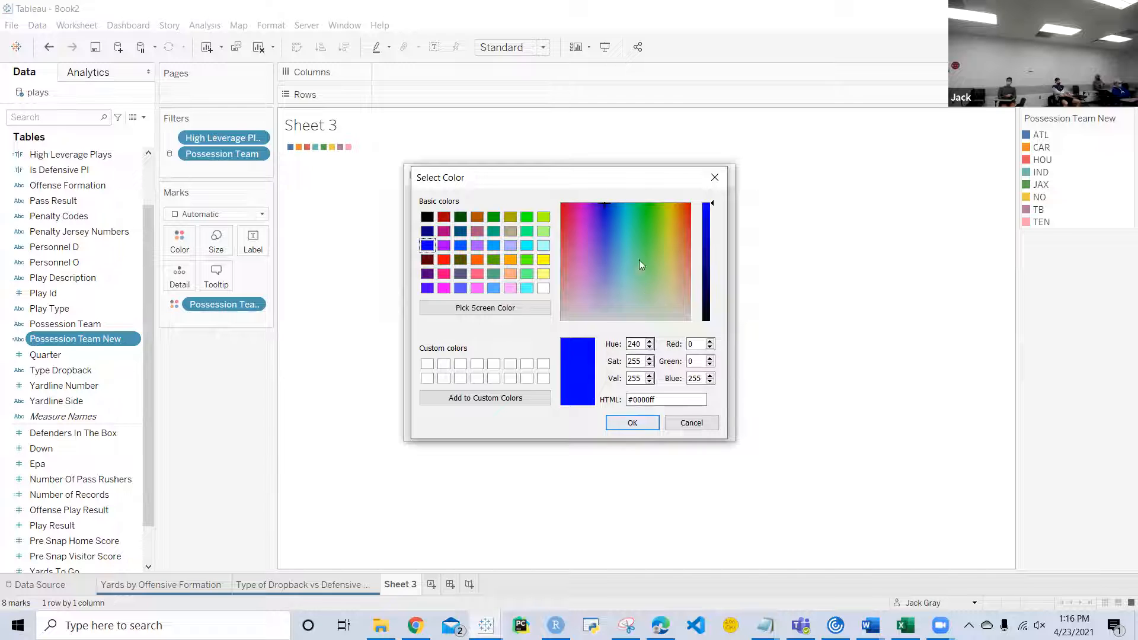
click(634, 423)
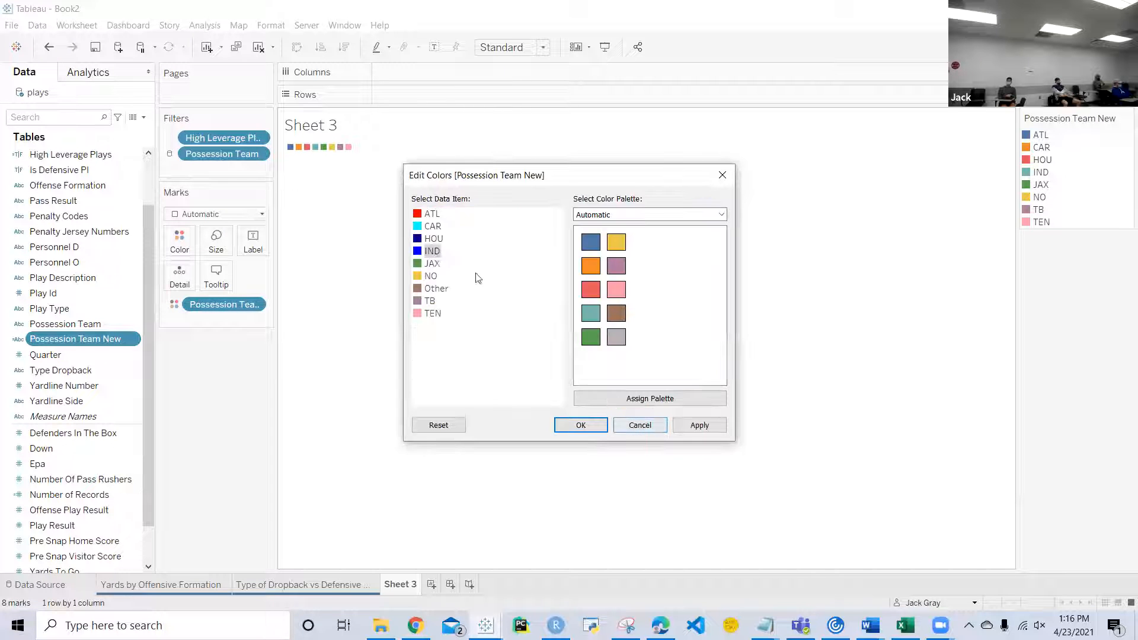
double_click(418, 264)
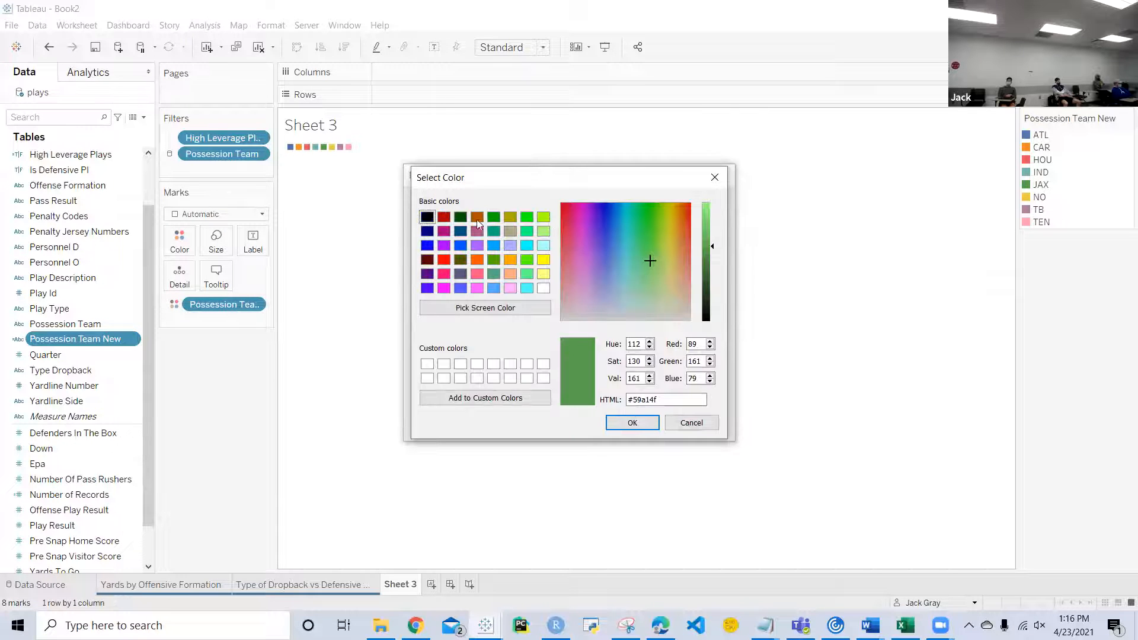
click(497, 219)
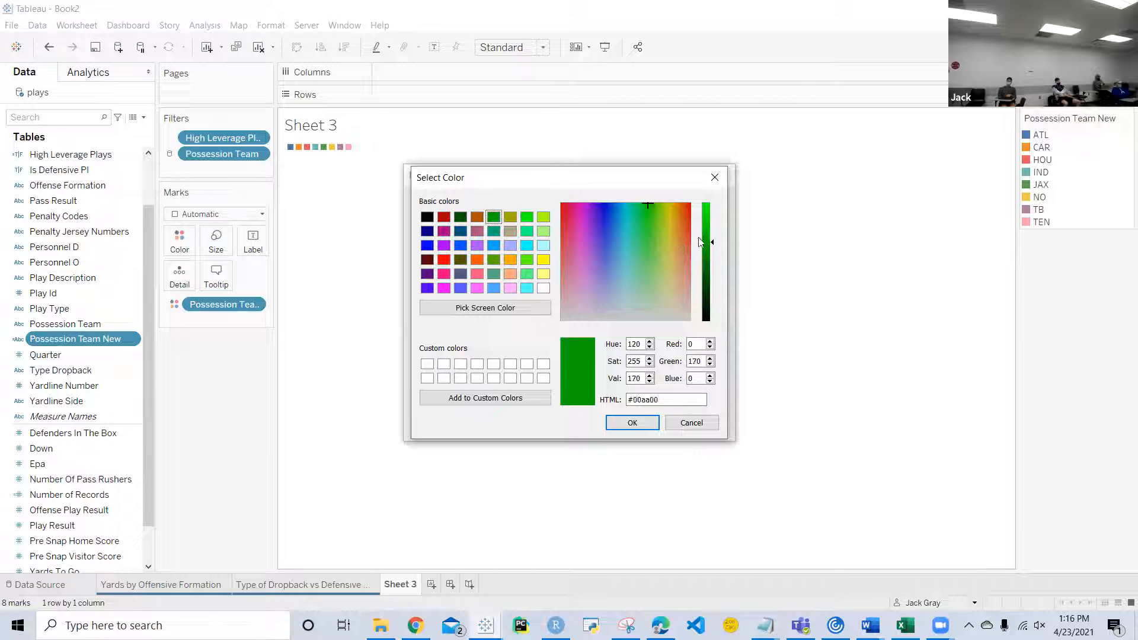
drag(713, 248, 713, 262)
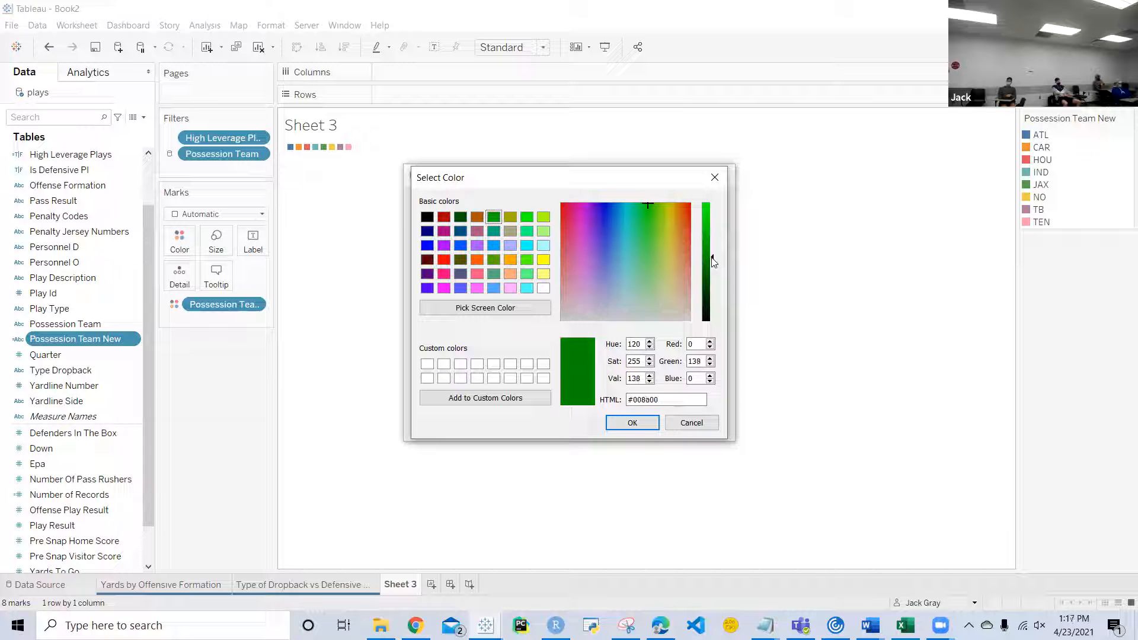
click(634, 424)
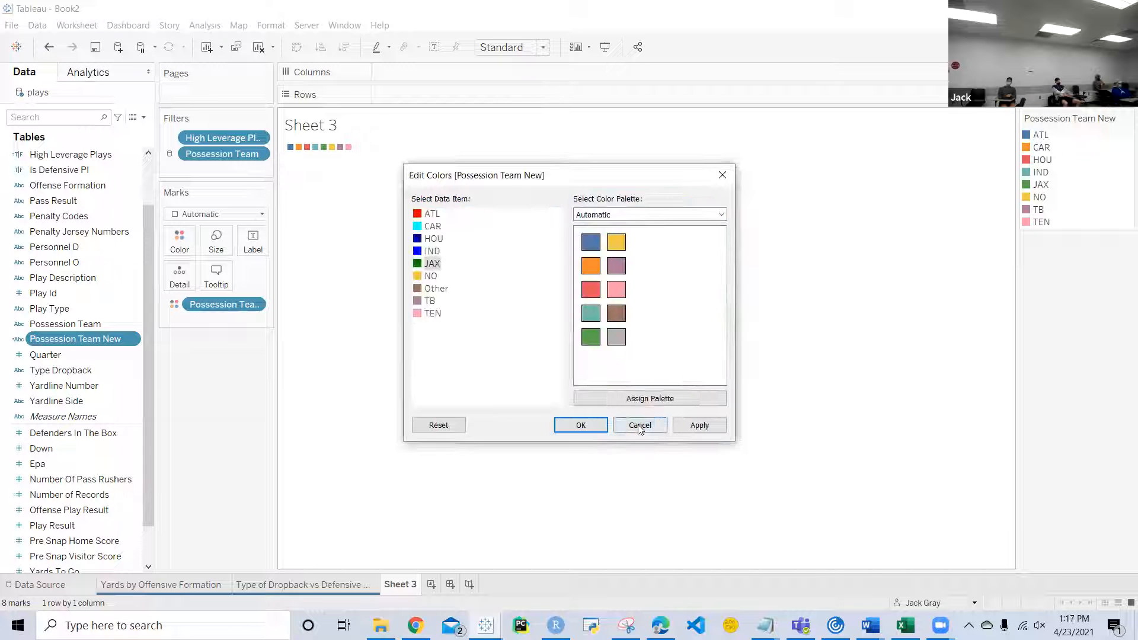
Step: Set the default color of NO to black #000000 and TB to dark red #9e0000
double_click(418, 277)
click(428, 218)
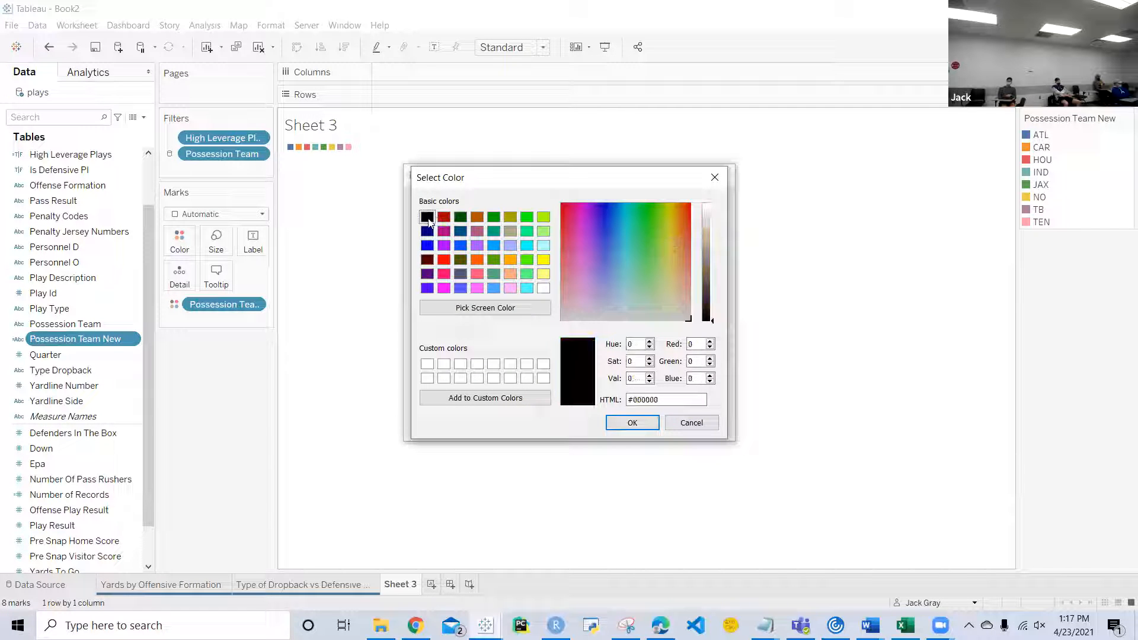
click(638, 429)
click(417, 302)
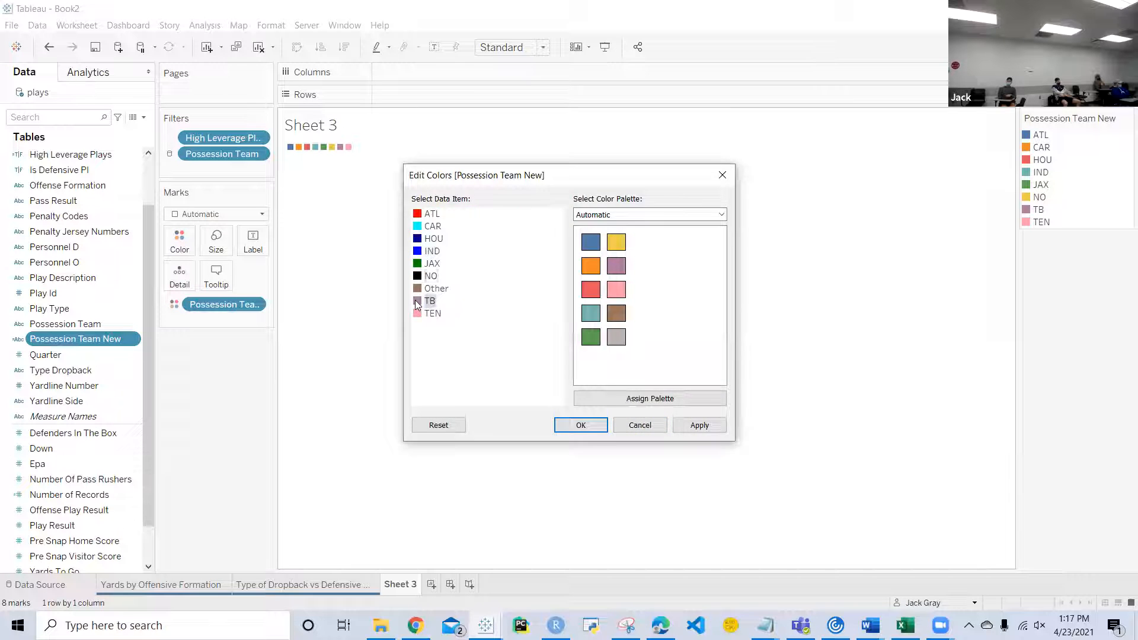
double_click(417, 303)
click(444, 216)
drag(709, 246, 707, 251)
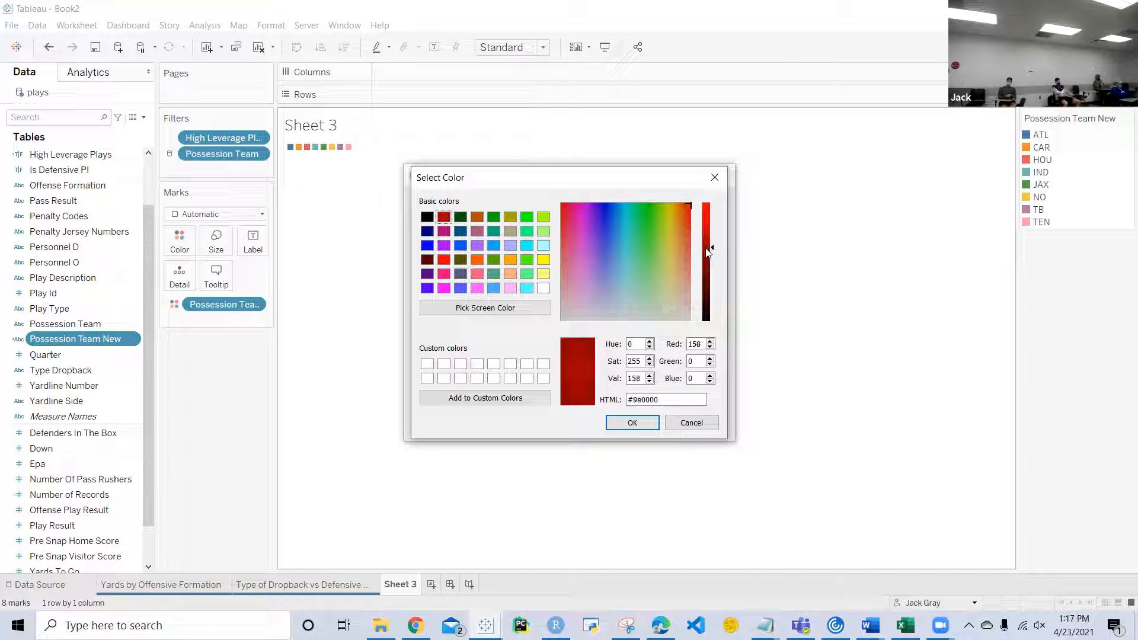
click(632, 423)
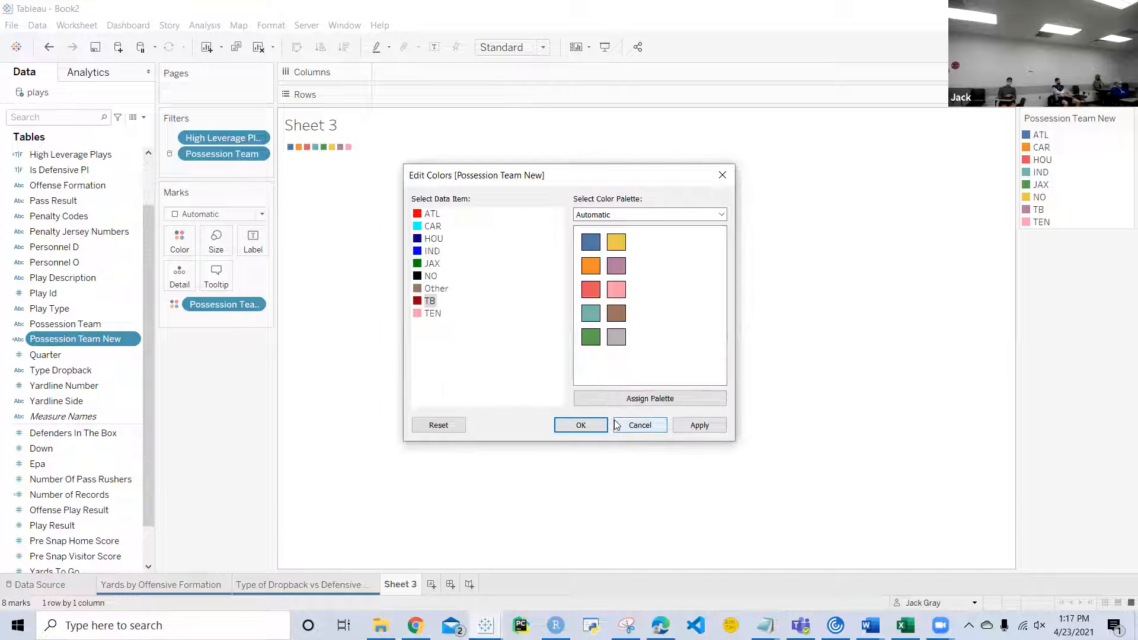
Step: Set the default color of TEN to light blue #20a7f0, then apply the team colors and close the color editor
double_click(430, 313)
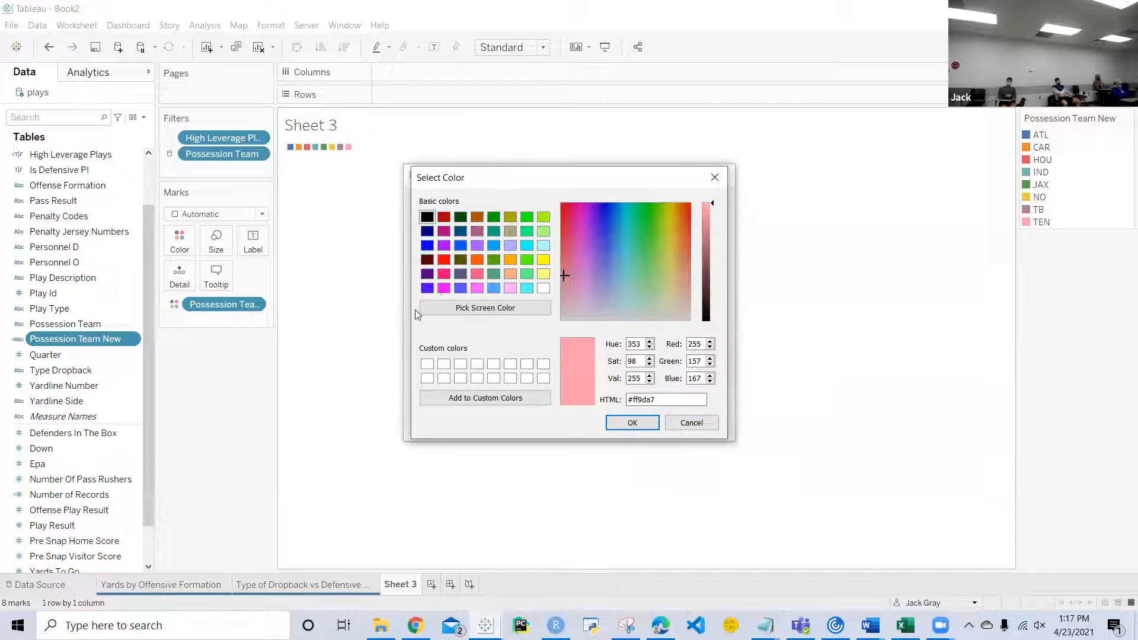
click(493, 245)
drag(713, 225, 711, 207)
click(616, 217)
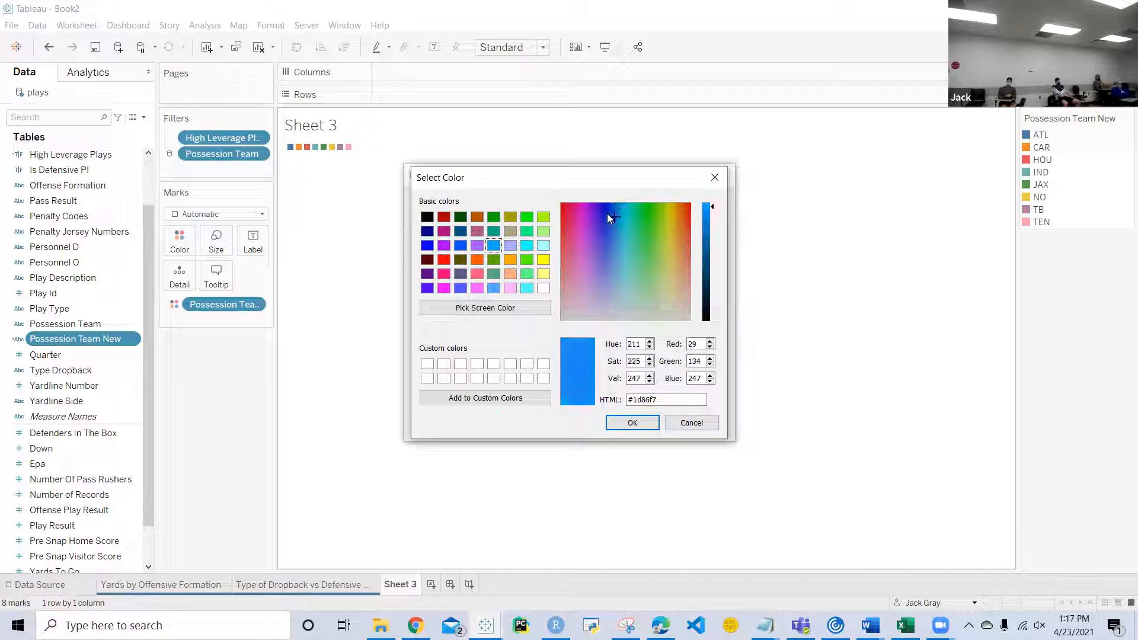
click(705, 204)
click(617, 219)
click(707, 211)
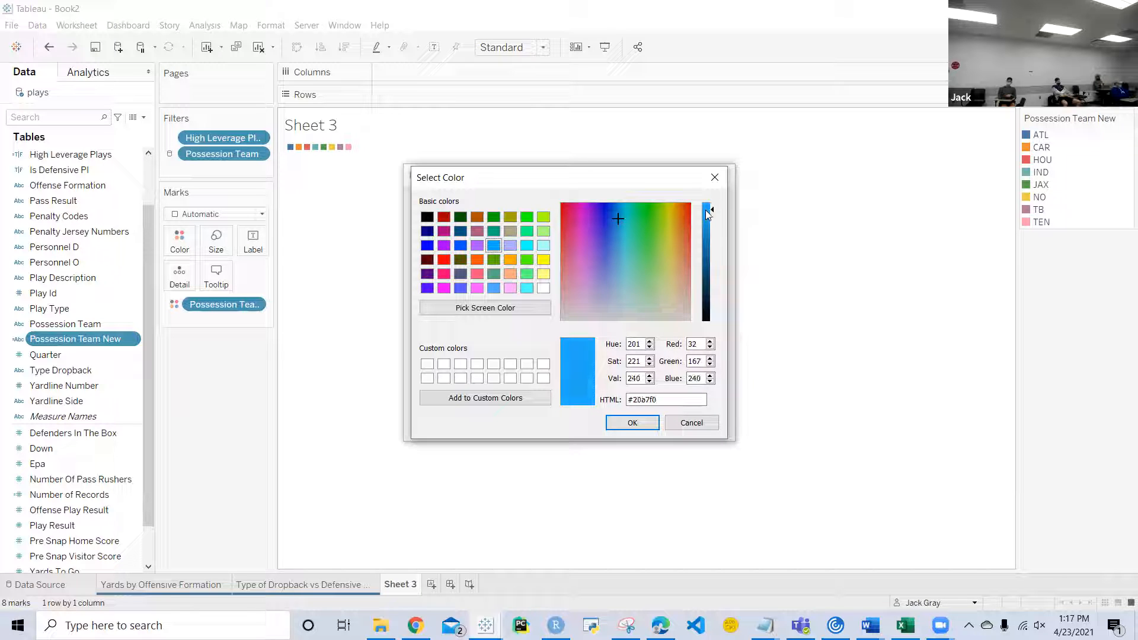
click(626, 423)
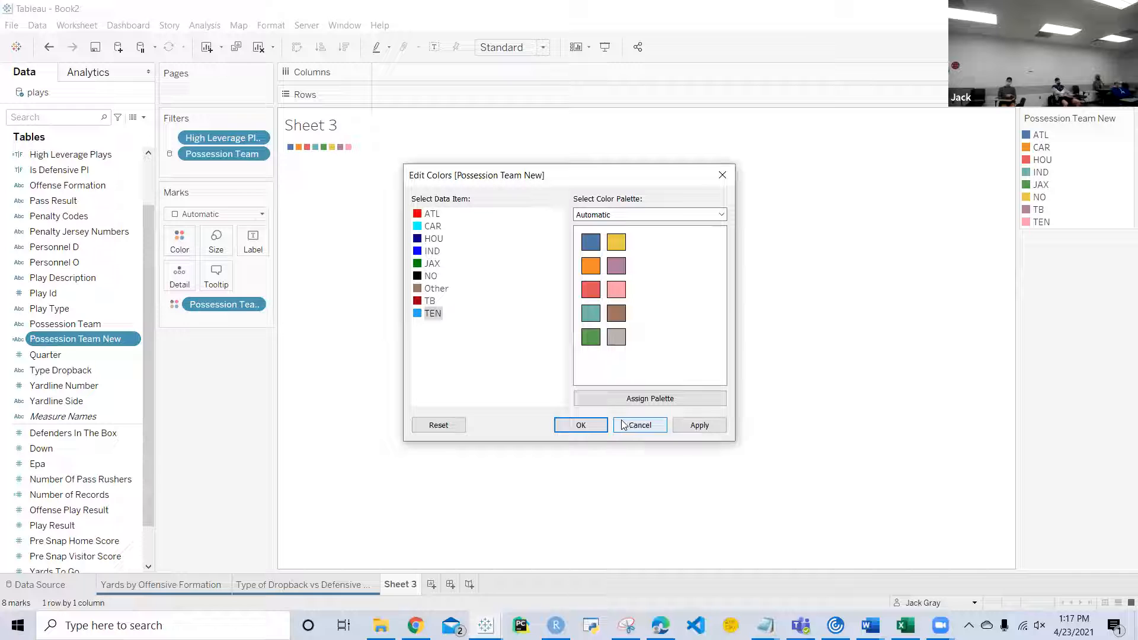
click(682, 425)
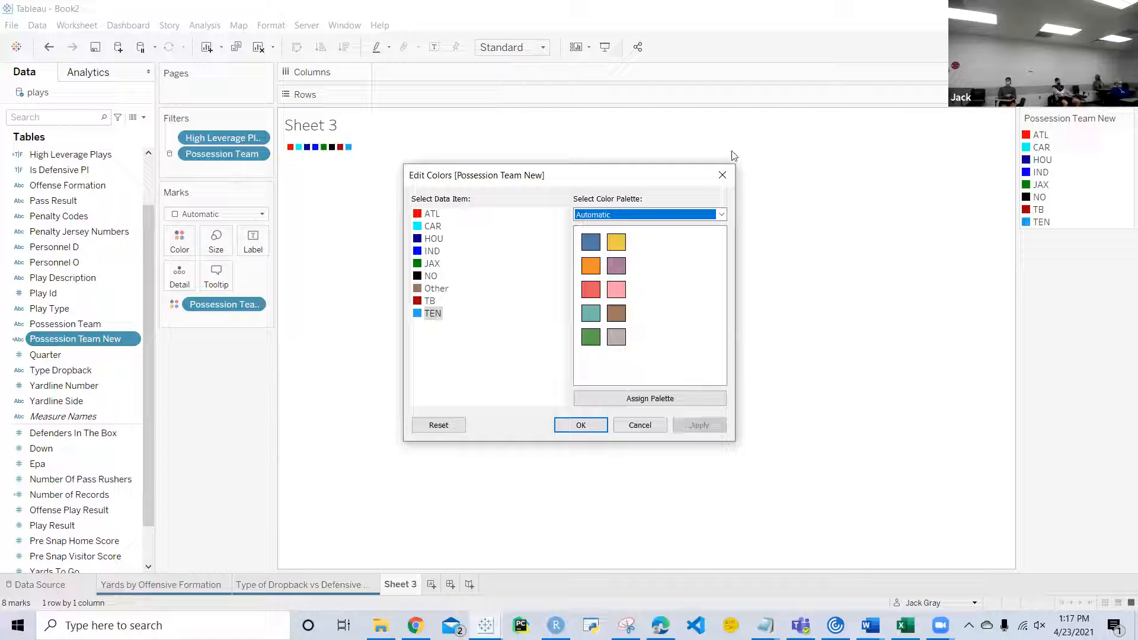
click(722, 176)
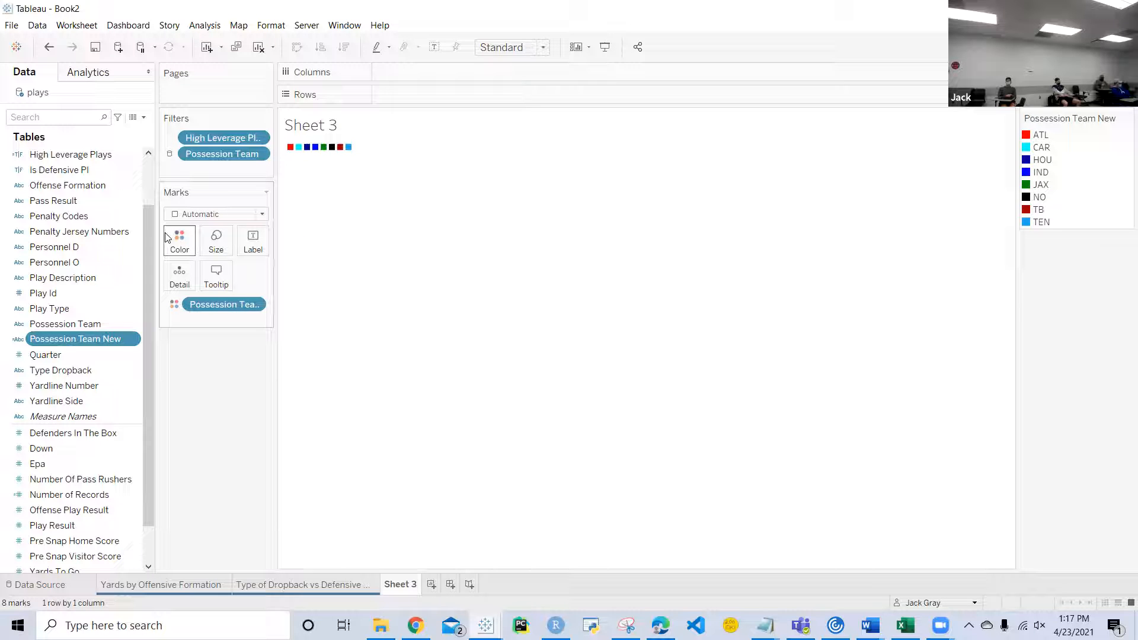
Step: Size the marks by Number of Records and change their mark type to Circle
scroll(93, 442, down, 1)
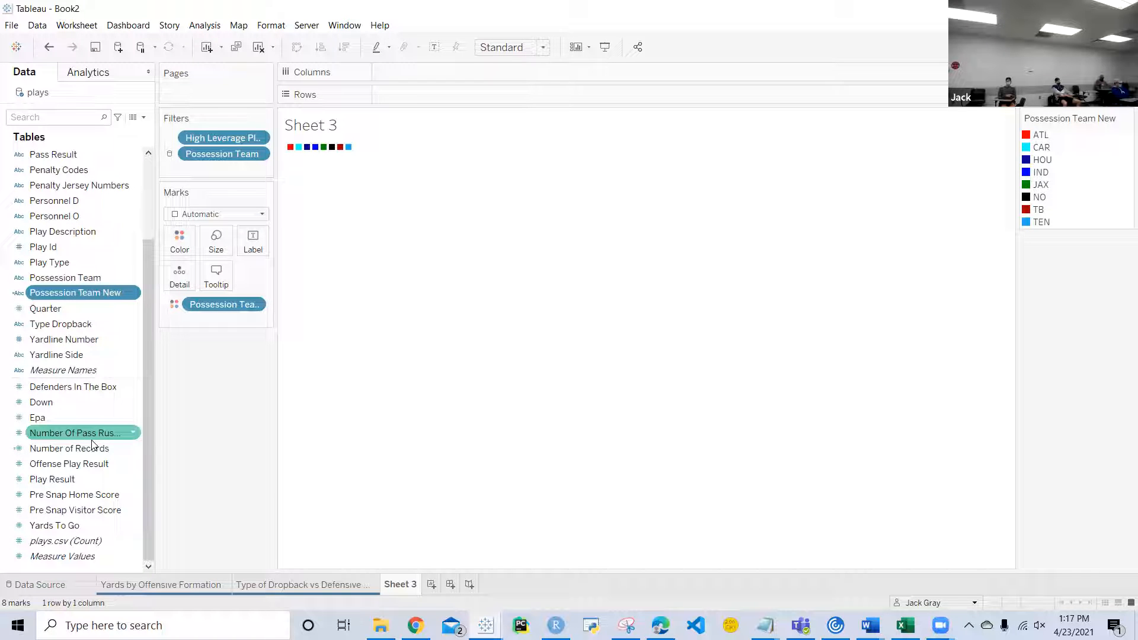
click(88, 451)
drag(113, 448, 217, 245)
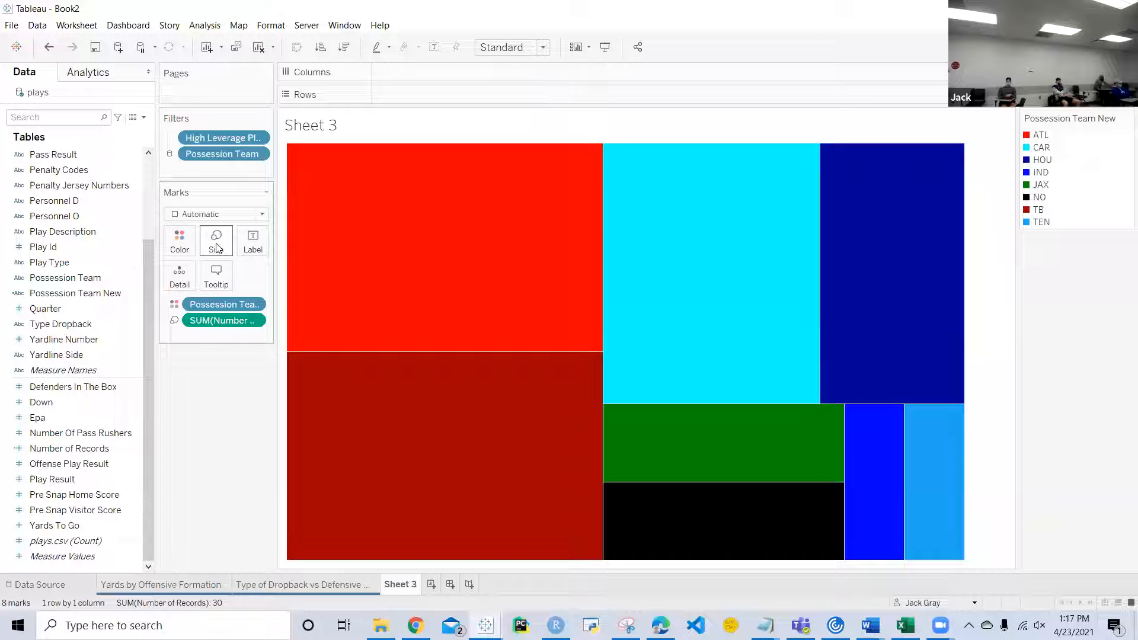
click(263, 215)
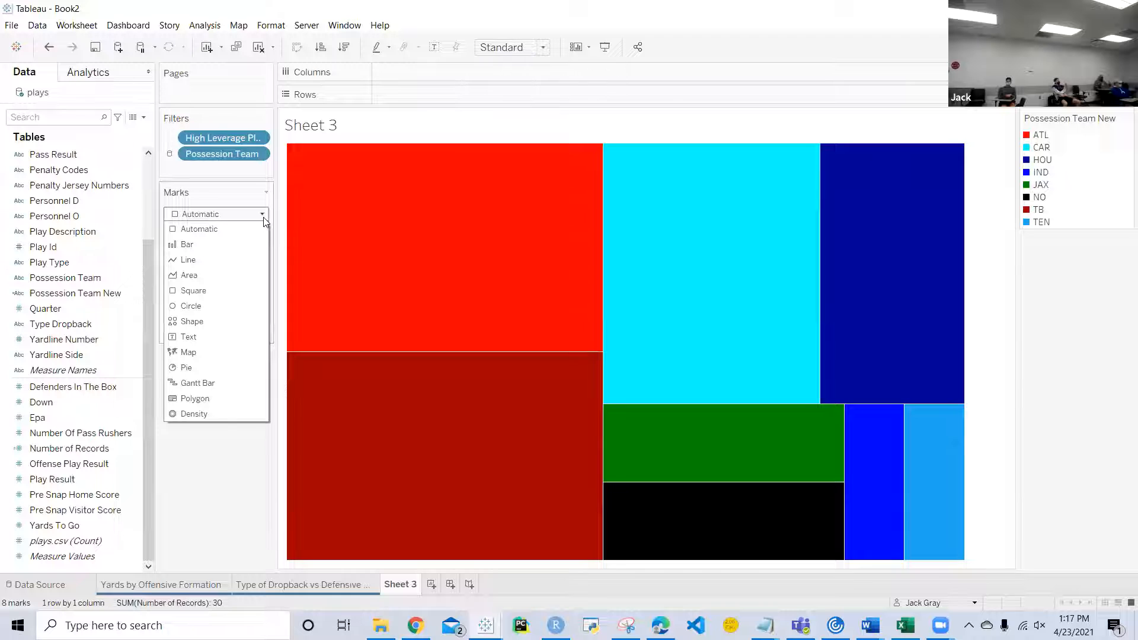
click(191, 307)
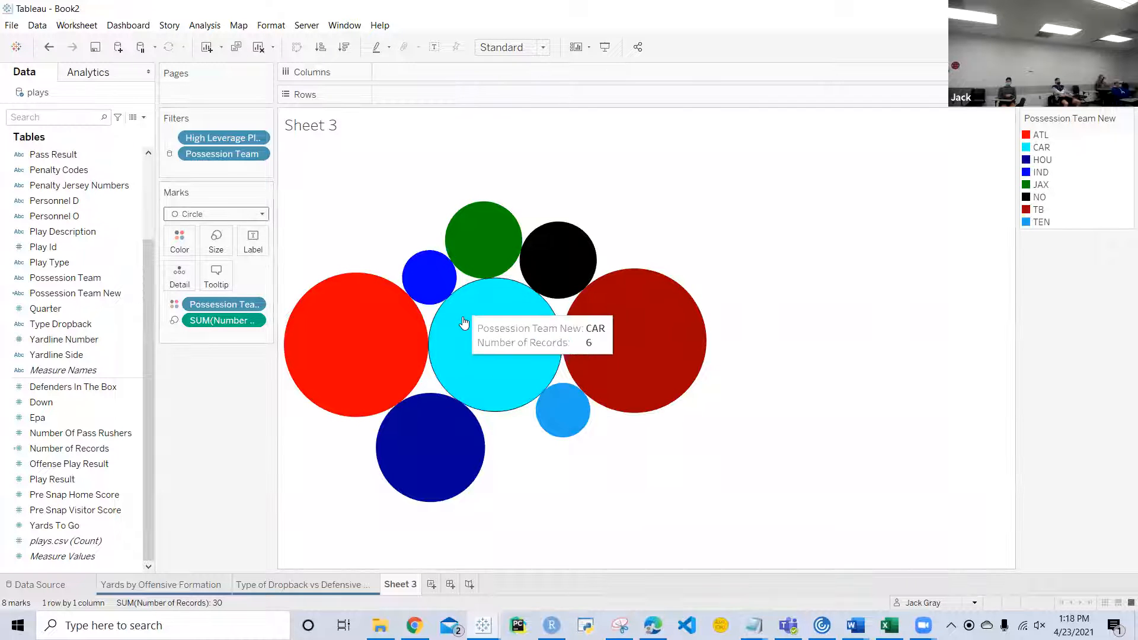
Step: Change the mark type to Square and label the marks with Possession Team New and SUM(Number of Records)
click(261, 214)
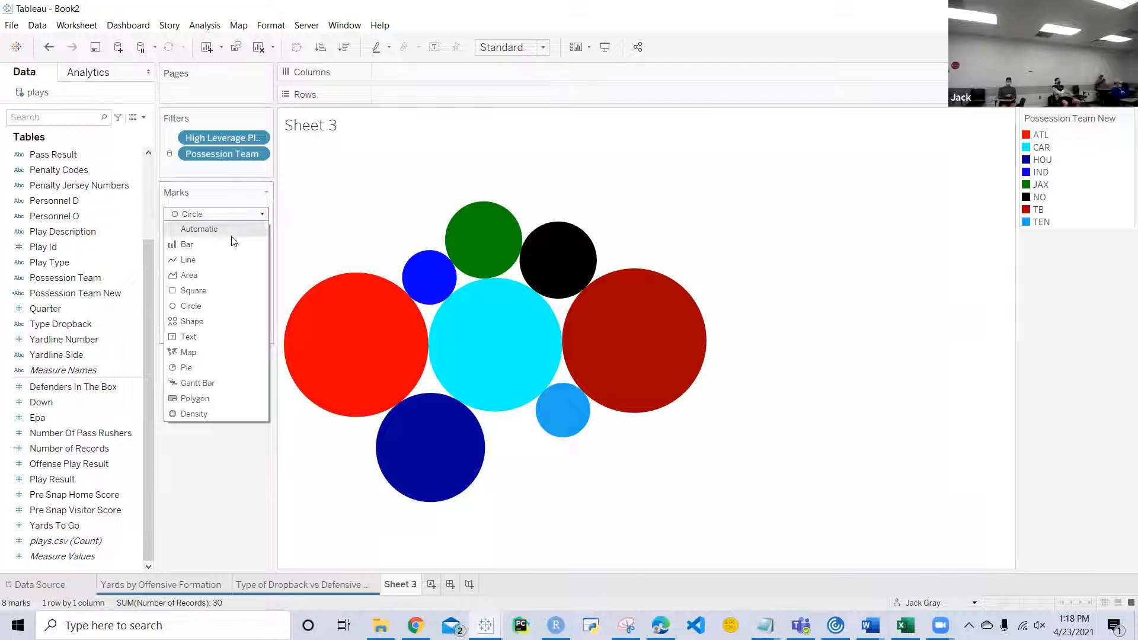
click(193, 291)
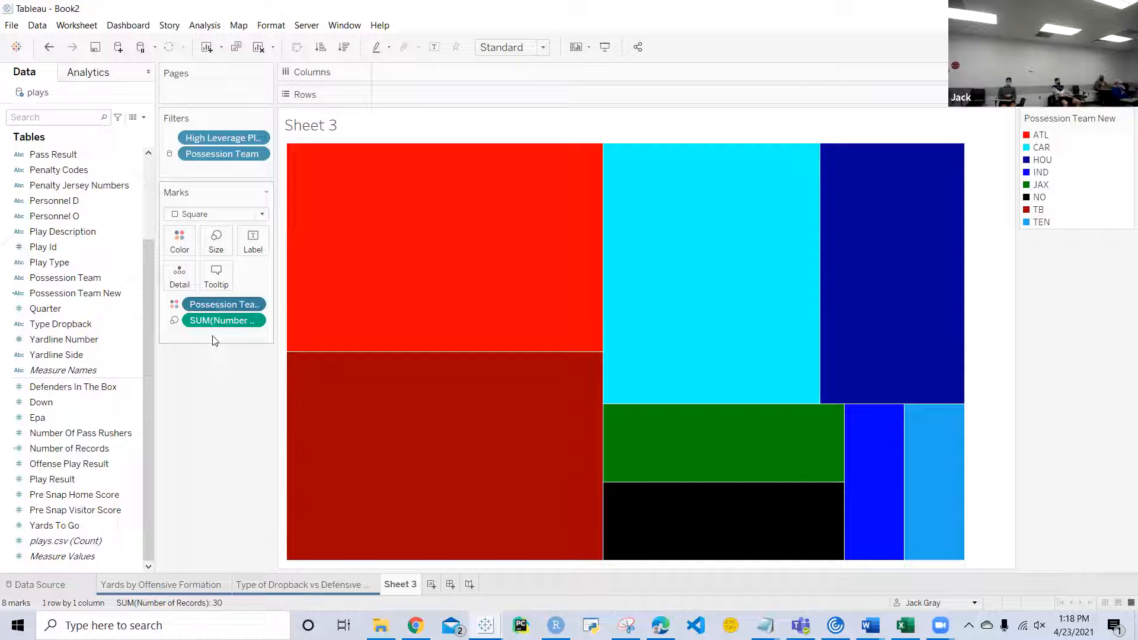
drag(214, 302, 259, 240)
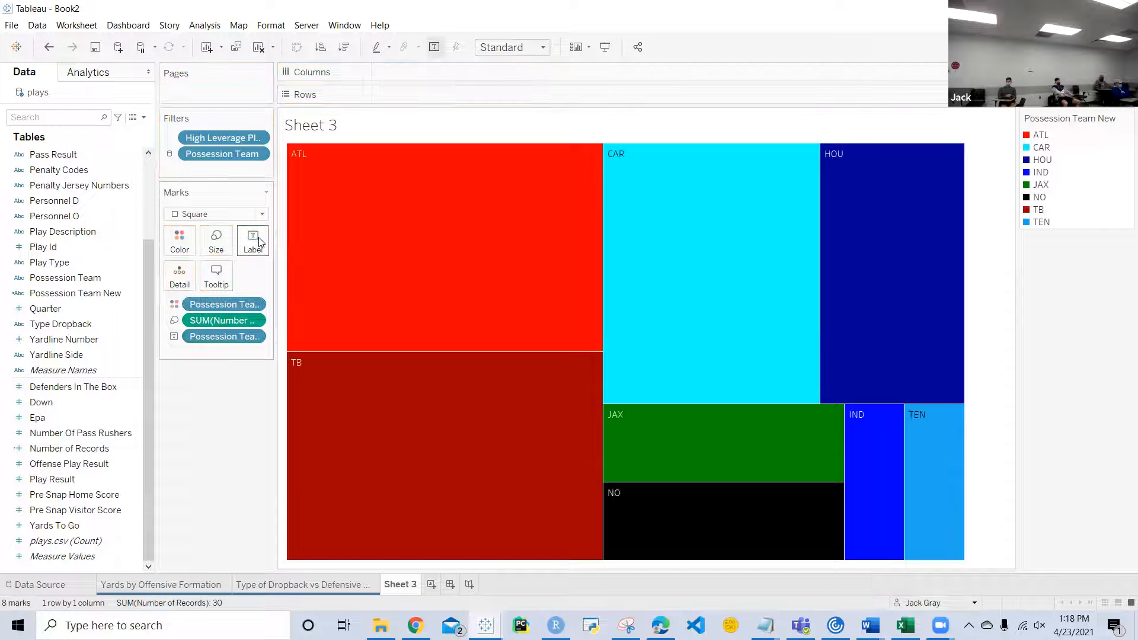
drag(222, 320, 261, 245)
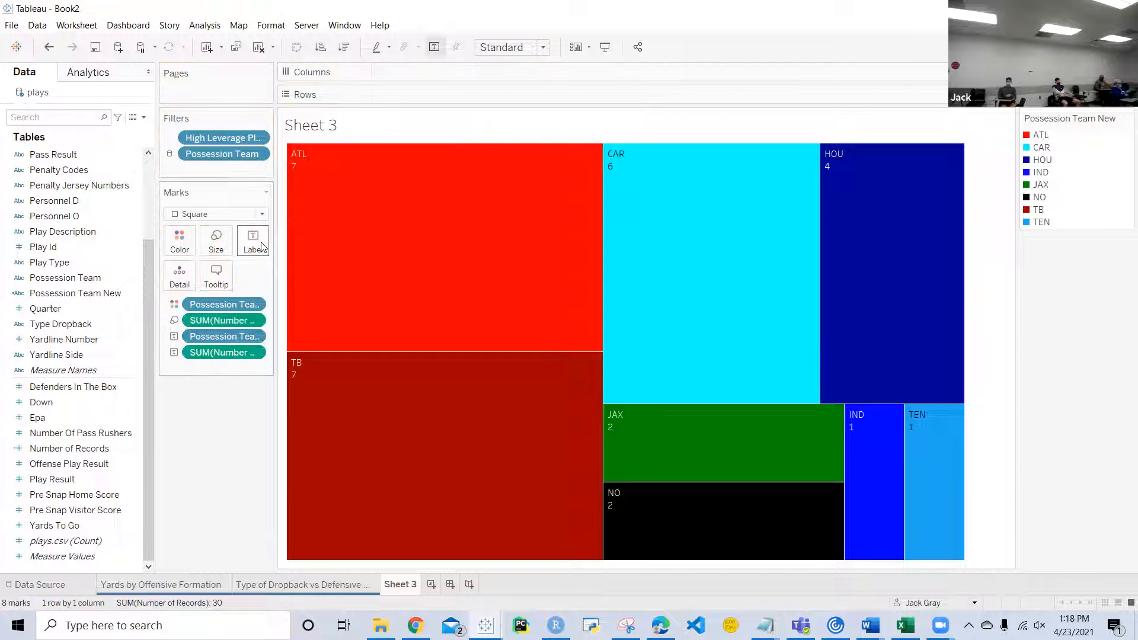
Step: Align the mark labels to the center horizontally and the middle vertically
click(261, 245)
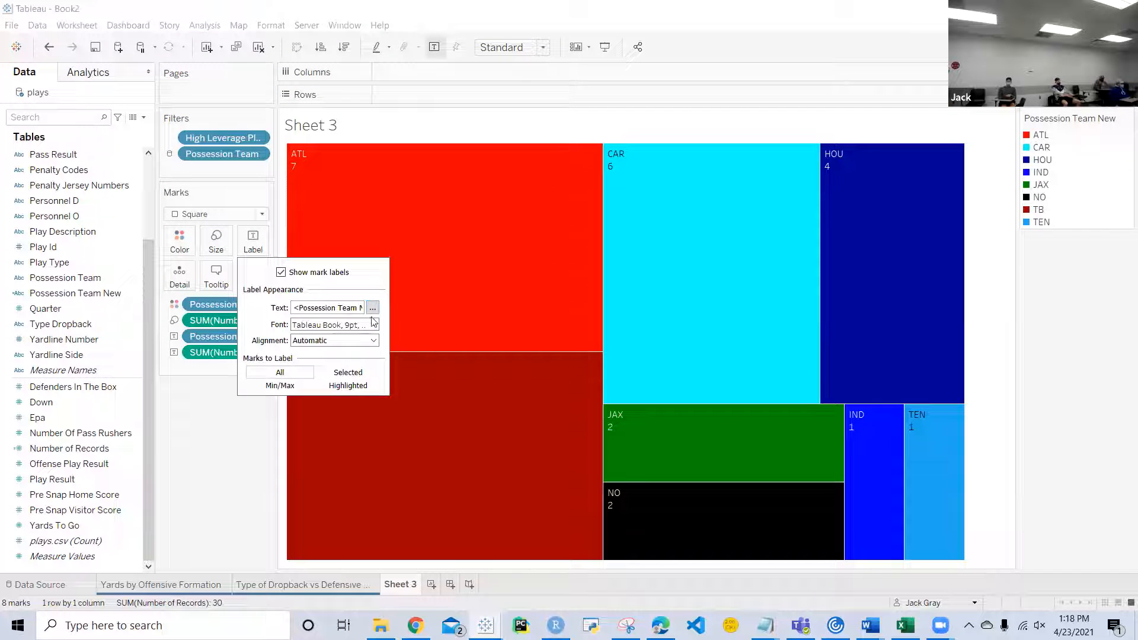
click(373, 340)
click(326, 391)
click(326, 448)
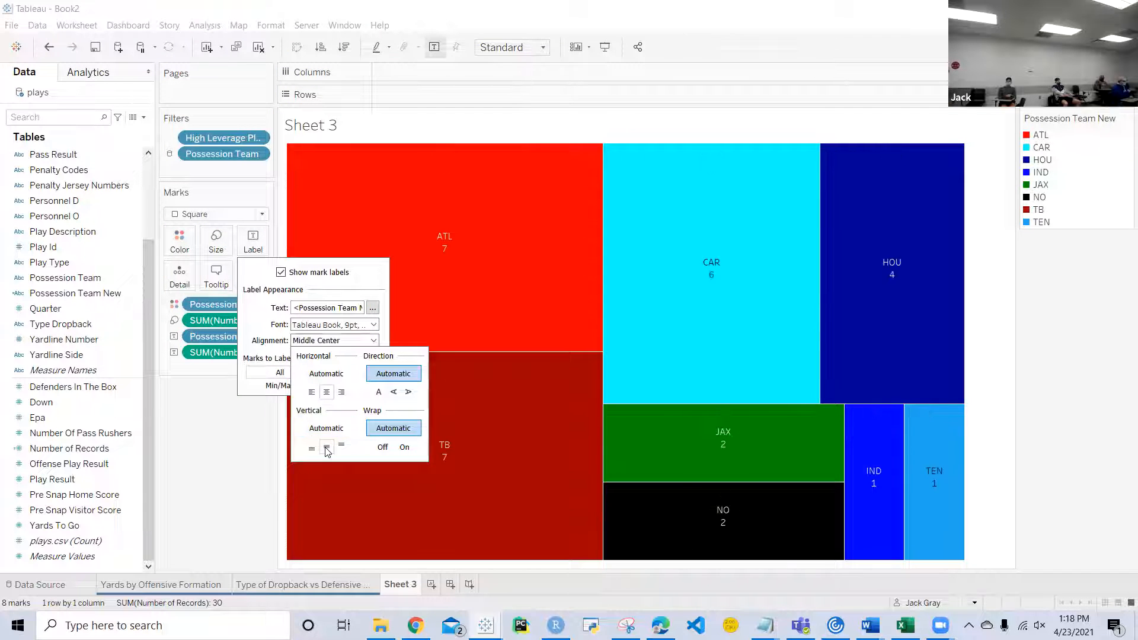
Step: Change the font size of the Possession Team New line in the label text and close the label settings
click(372, 307)
triple_click(598, 264)
drag(618, 256, 526, 252)
click(516, 240)
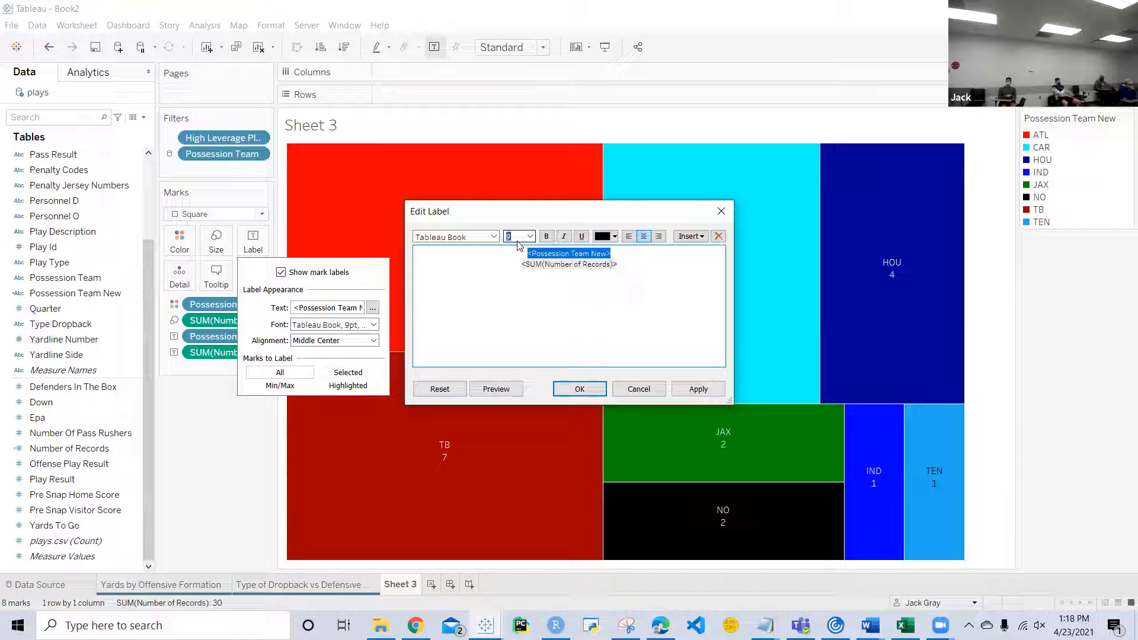
key(Return)
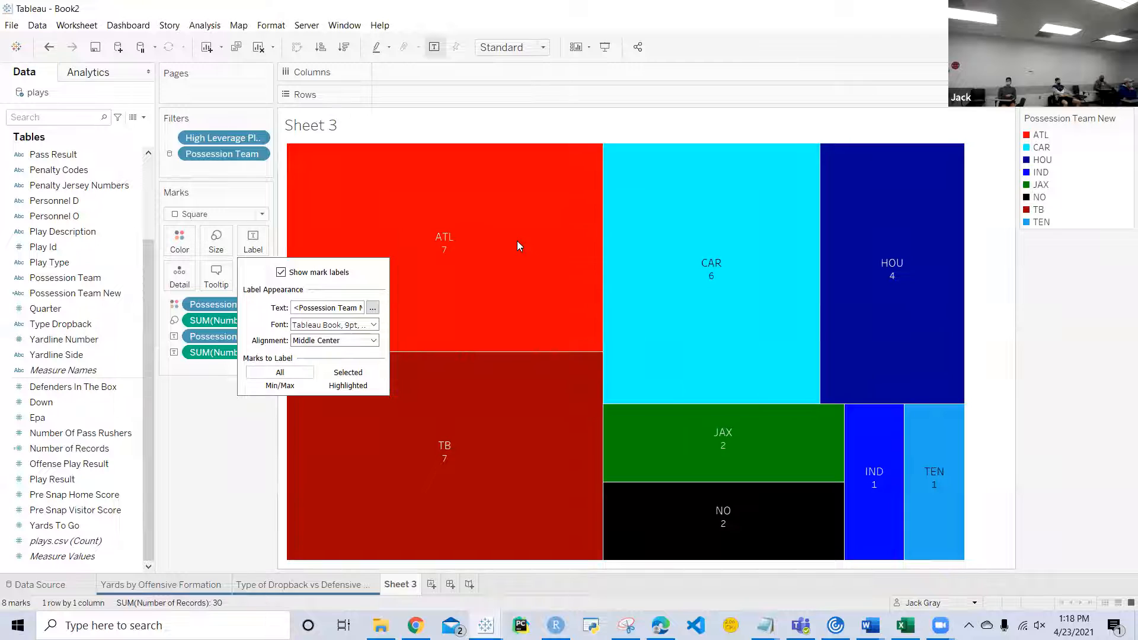
click(230, 455)
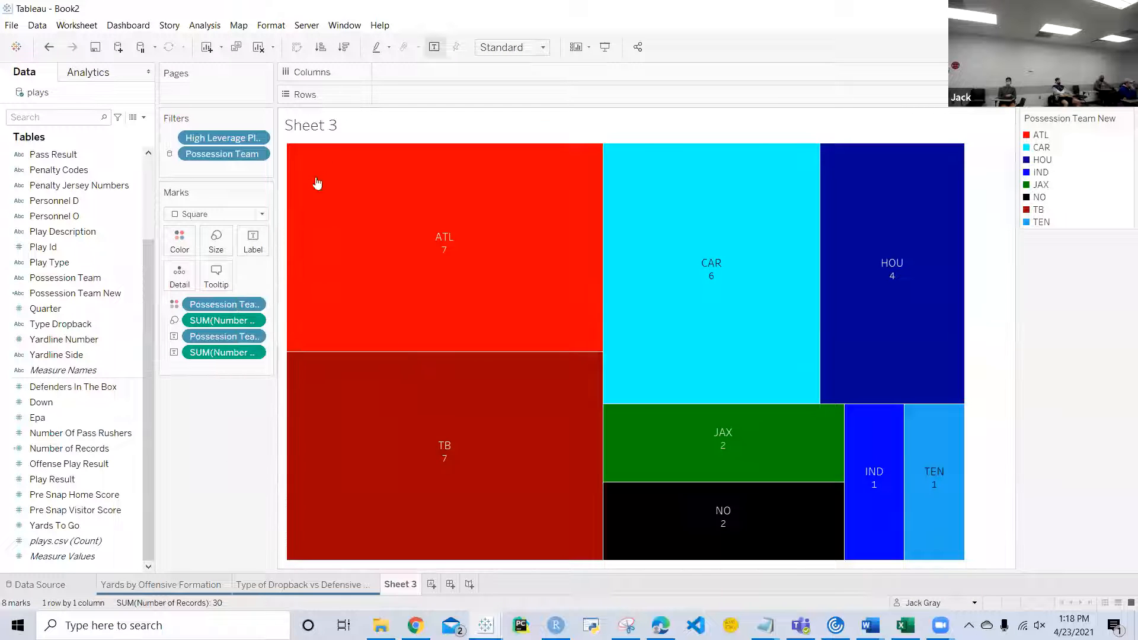
Step: Change the chart title to "High Leverage Pass Plays"
double_click(326, 130)
key(ctrl+a)
text(High Lever)
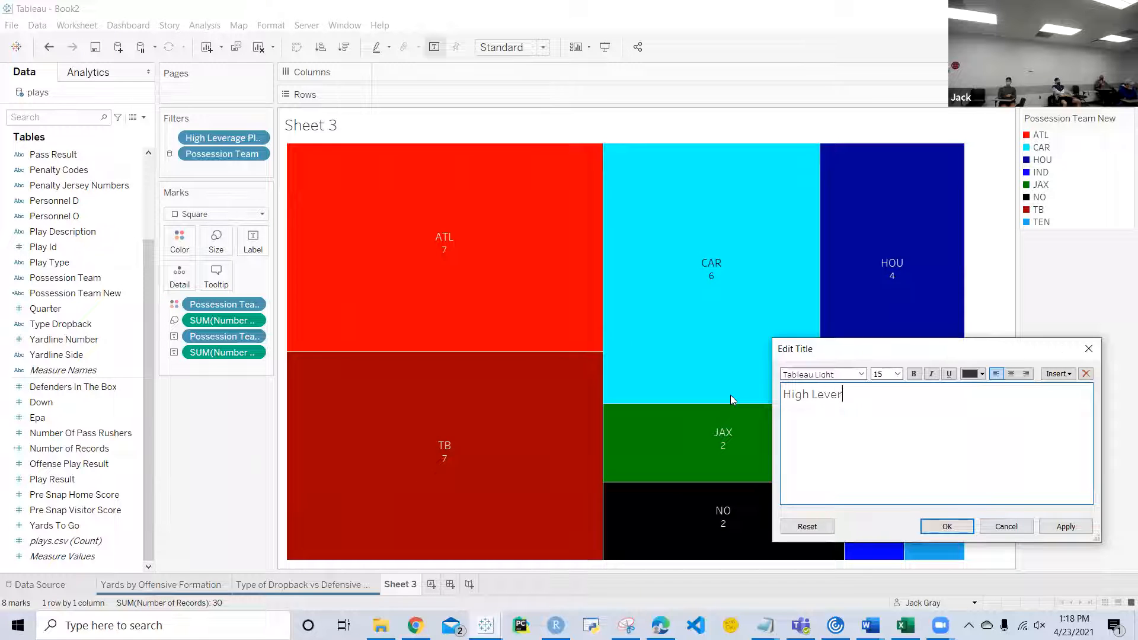
text(age Pass Plays)
click(938, 531)
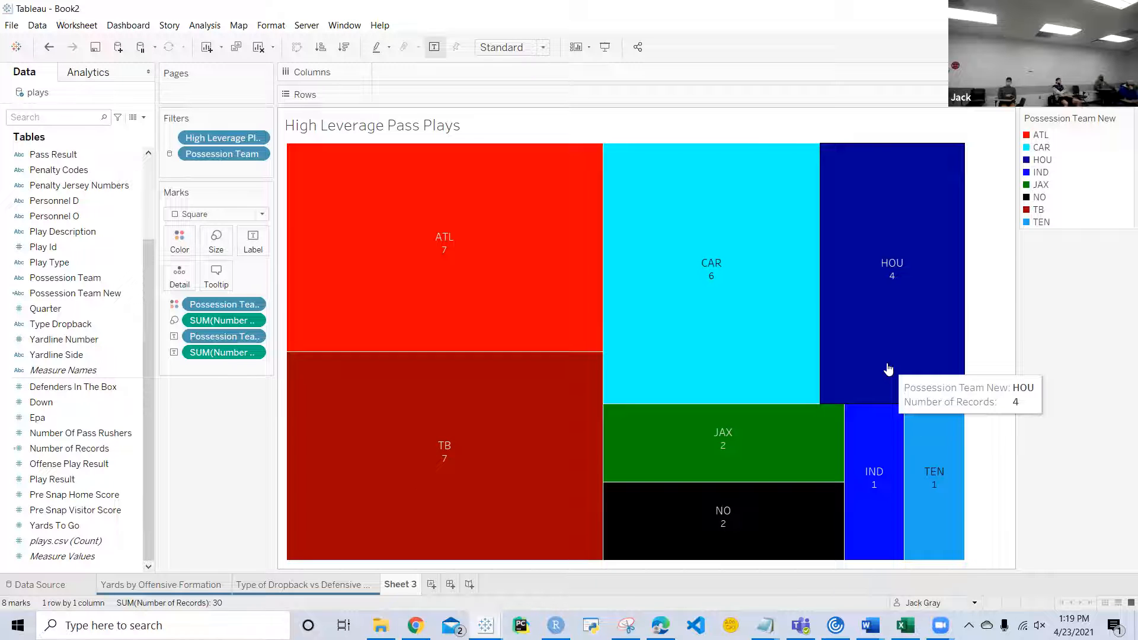
Step: Rename the Sheet 3 worksheet to "High Leverage Pass Plays"
right_click(407, 588)
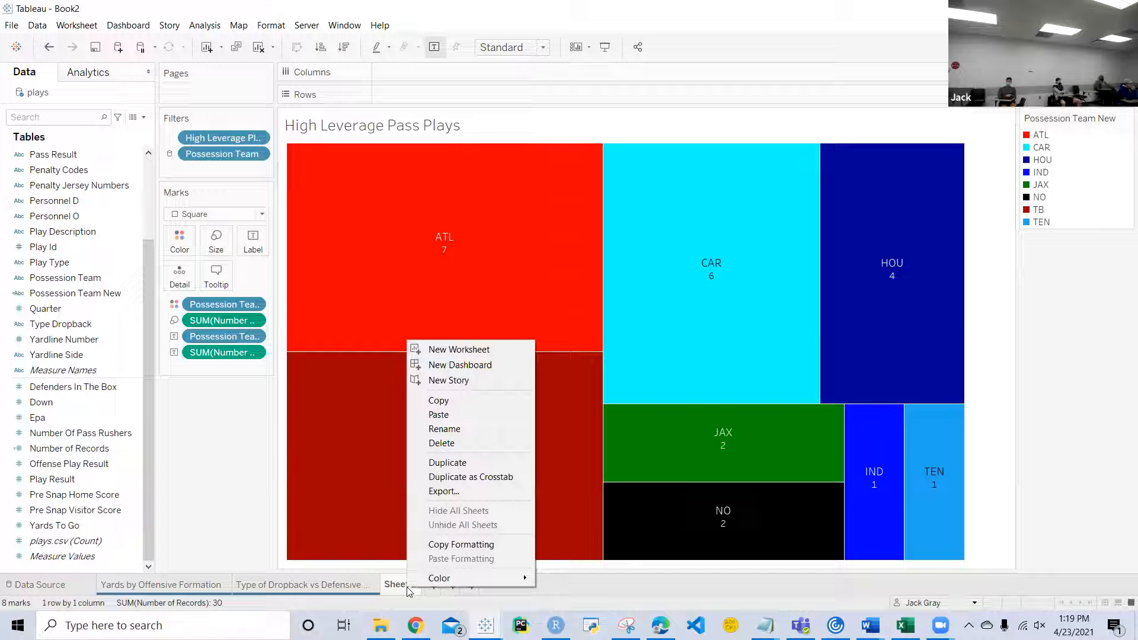
click(465, 427)
text(High Leverage Pass Plays)
key(Return)
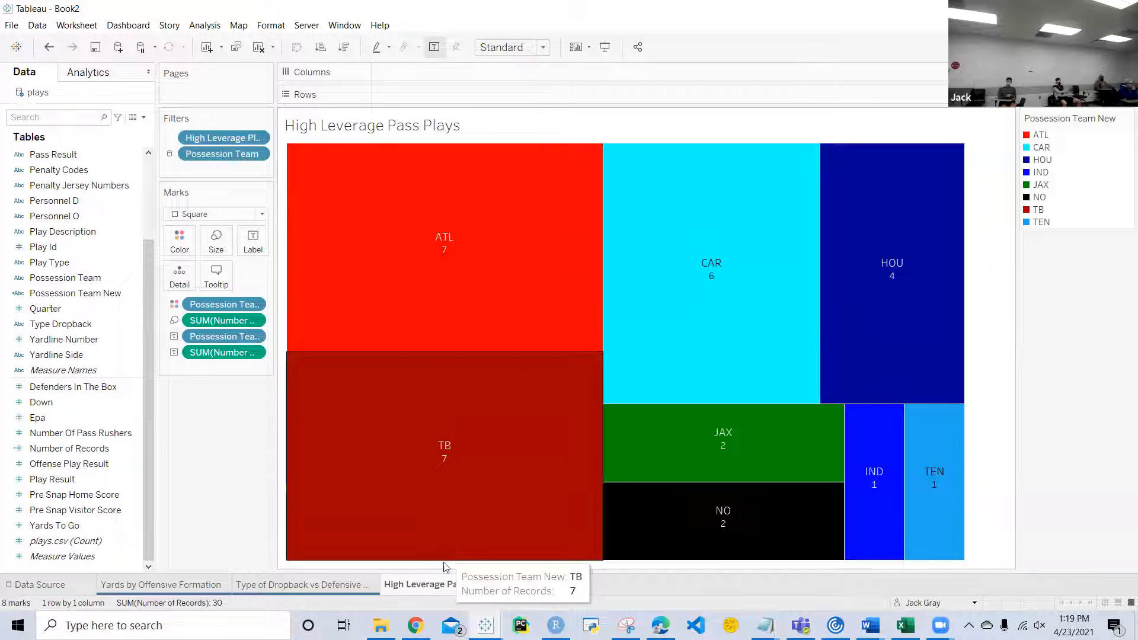
Step: Color the High Leverage Pass Plays worksheet tab blue
right_click(436, 583)
mouse_move(466, 567)
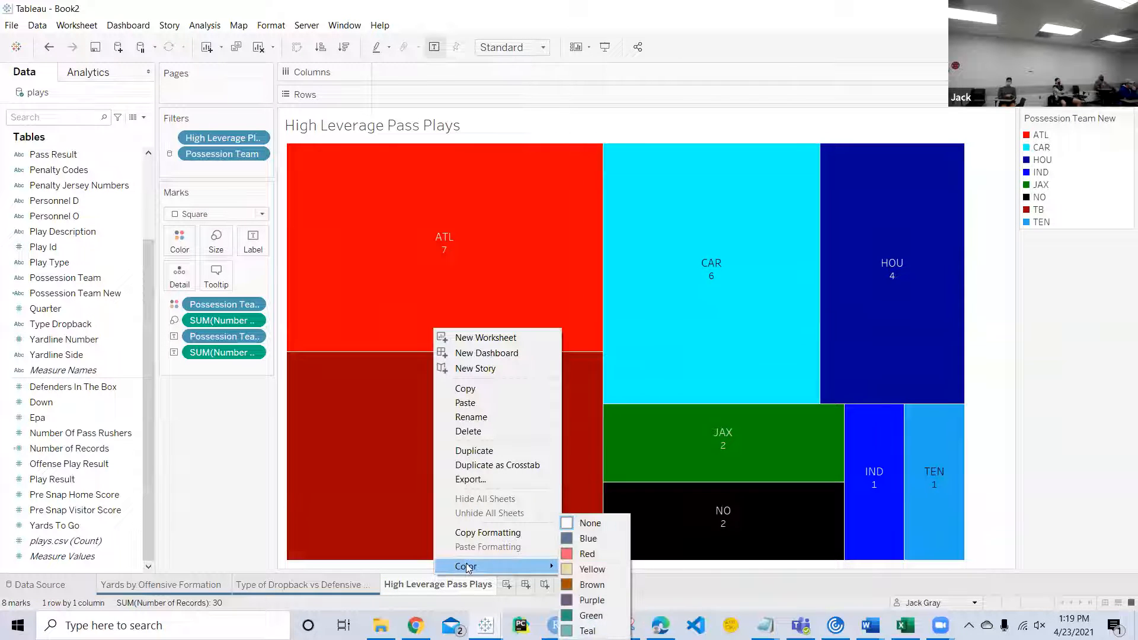
click(586, 538)
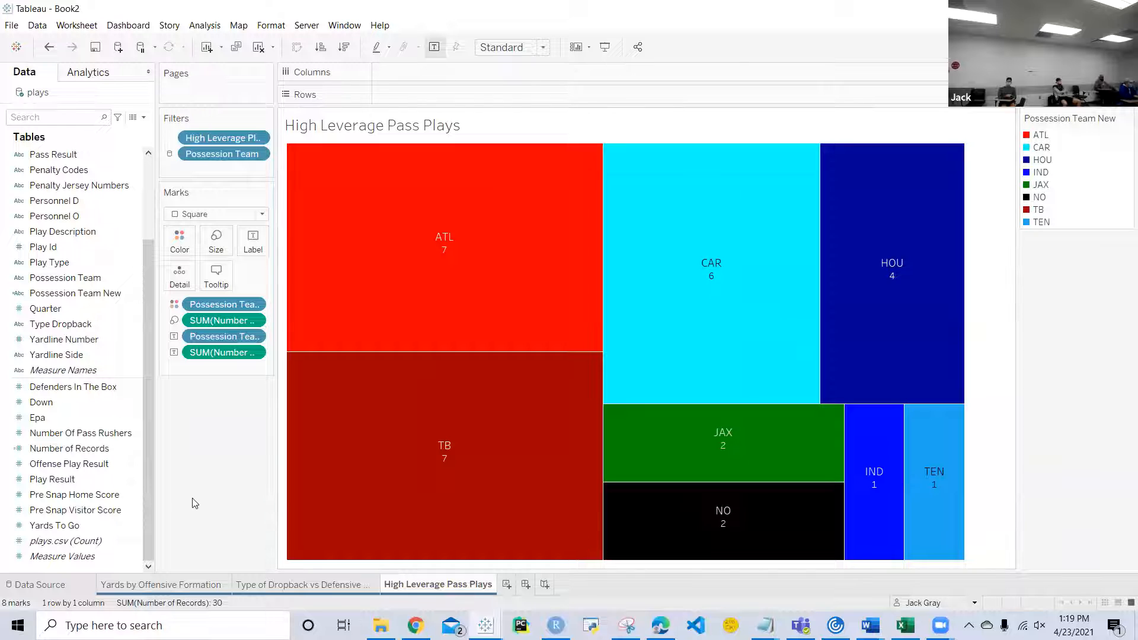
Step: Review the two earlier worksheets and create a new dashboard
click(299, 585)
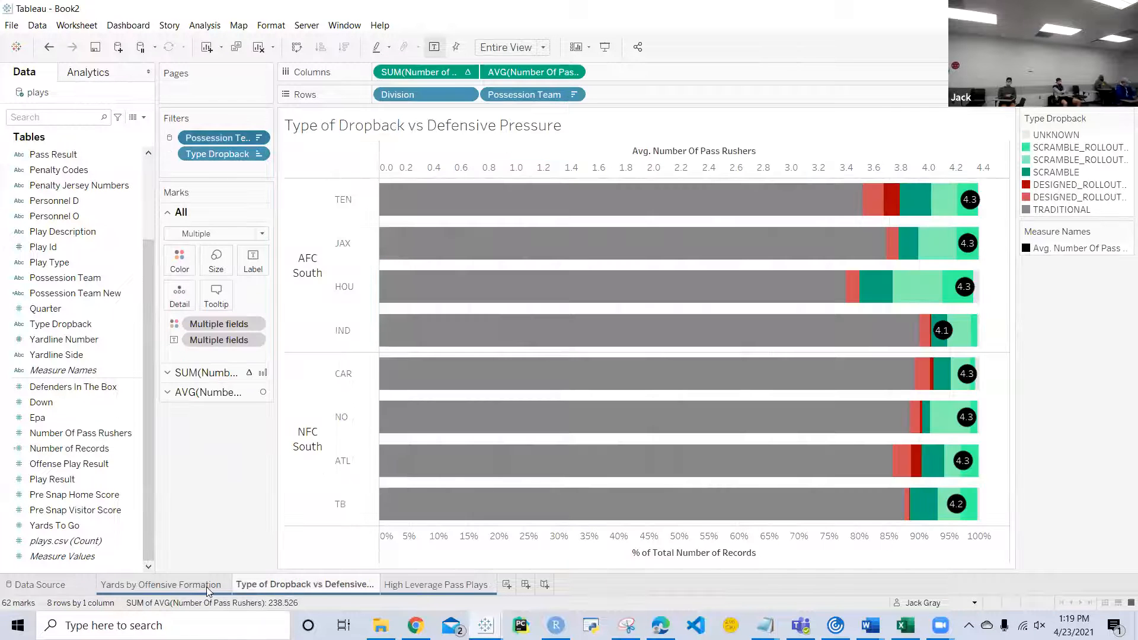
click(206, 586)
click(288, 585)
click(429, 583)
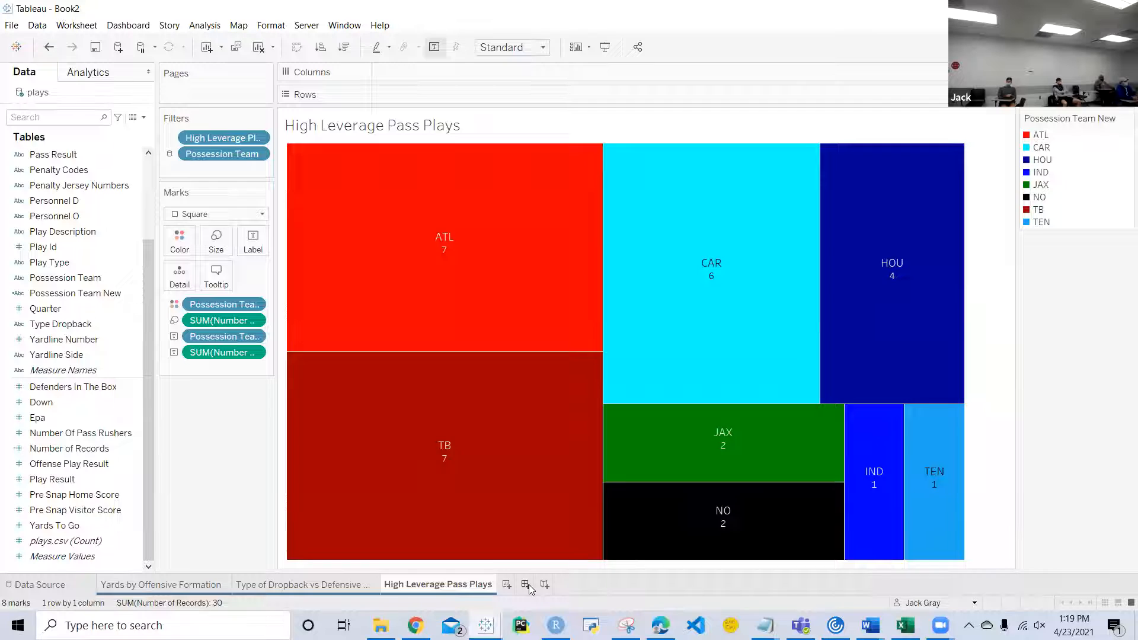
click(525, 585)
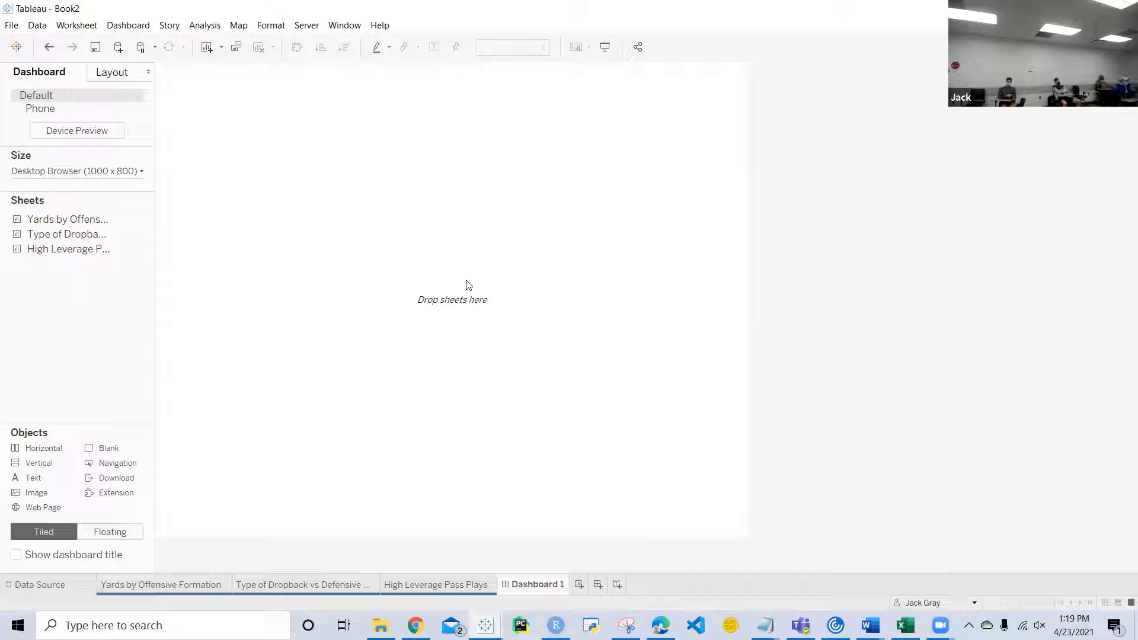
mouse_move(32, 256)
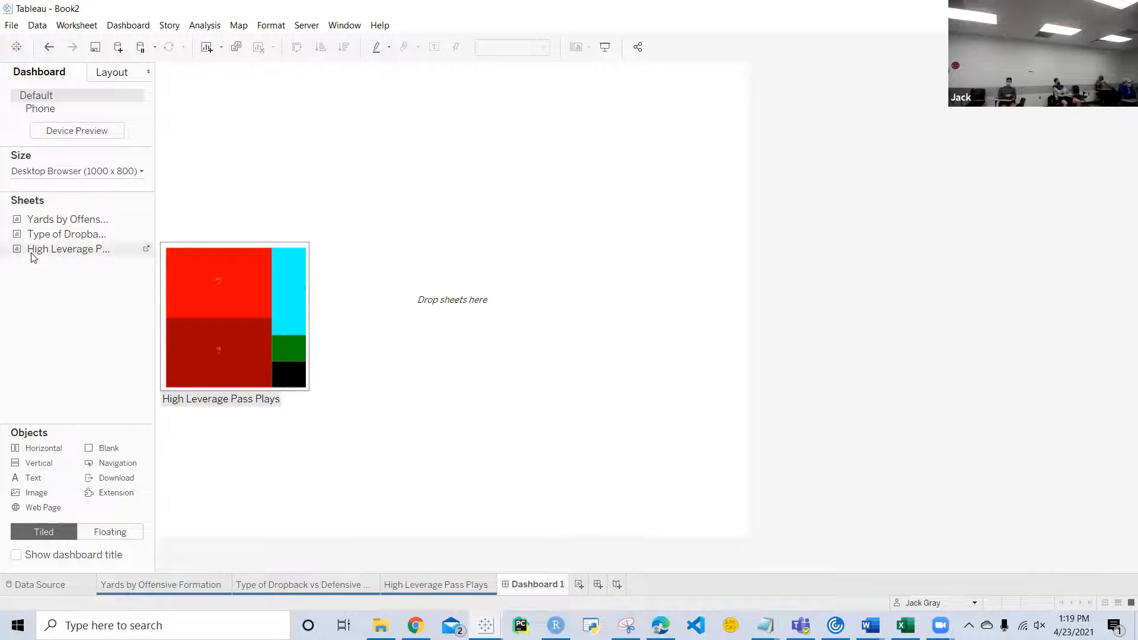
drag(33, 256, 215, 122)
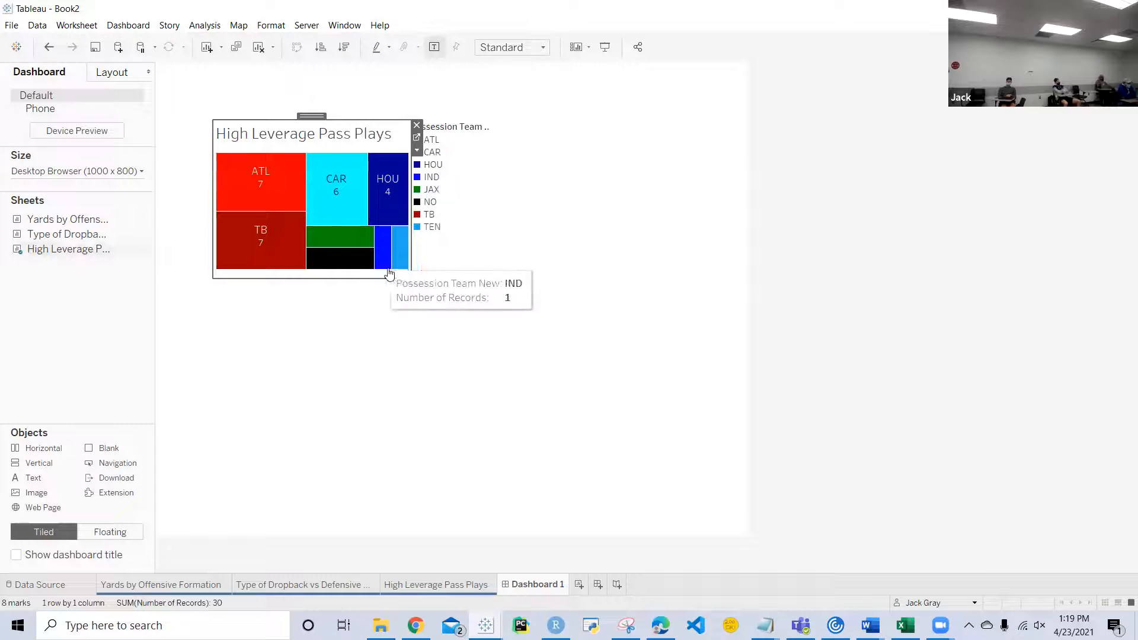
drag(418, 277, 461, 308)
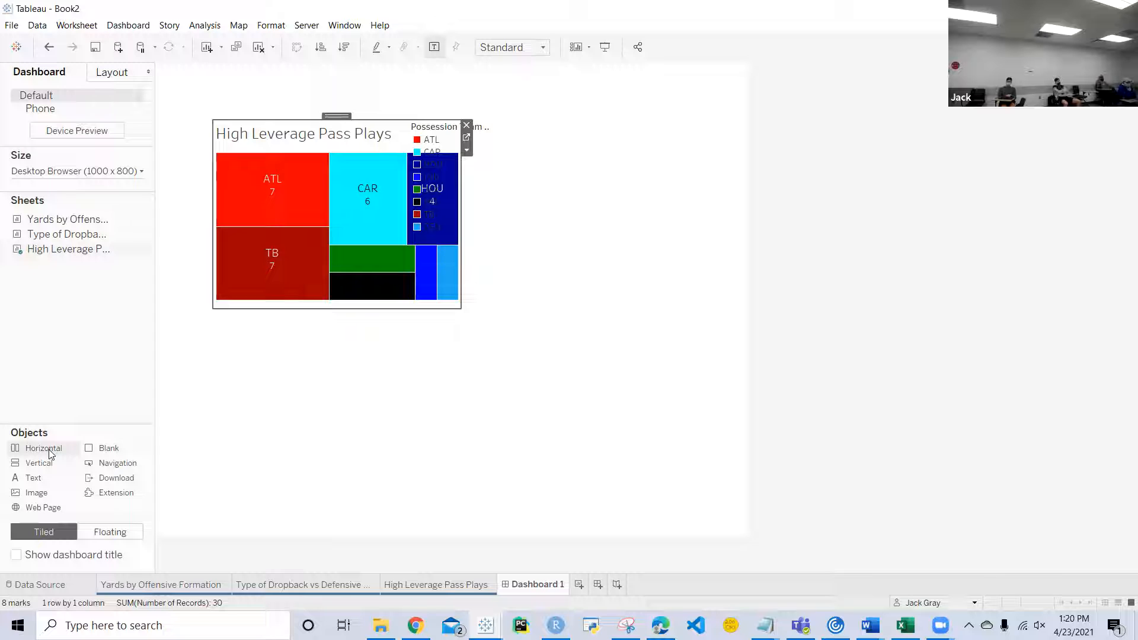
mouse_move(376, 271)
click(466, 126)
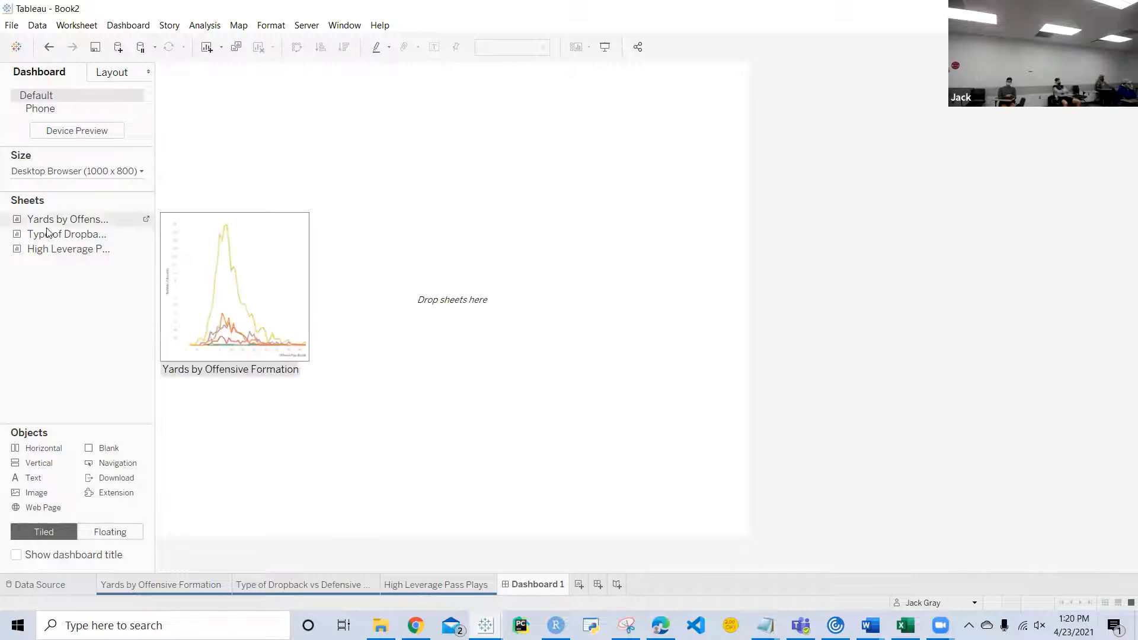
Step: Add the Type of Dropback vs Defensive Pressure sheet to the dashboard as a floating object and enlarge it
mouse_move(56, 233)
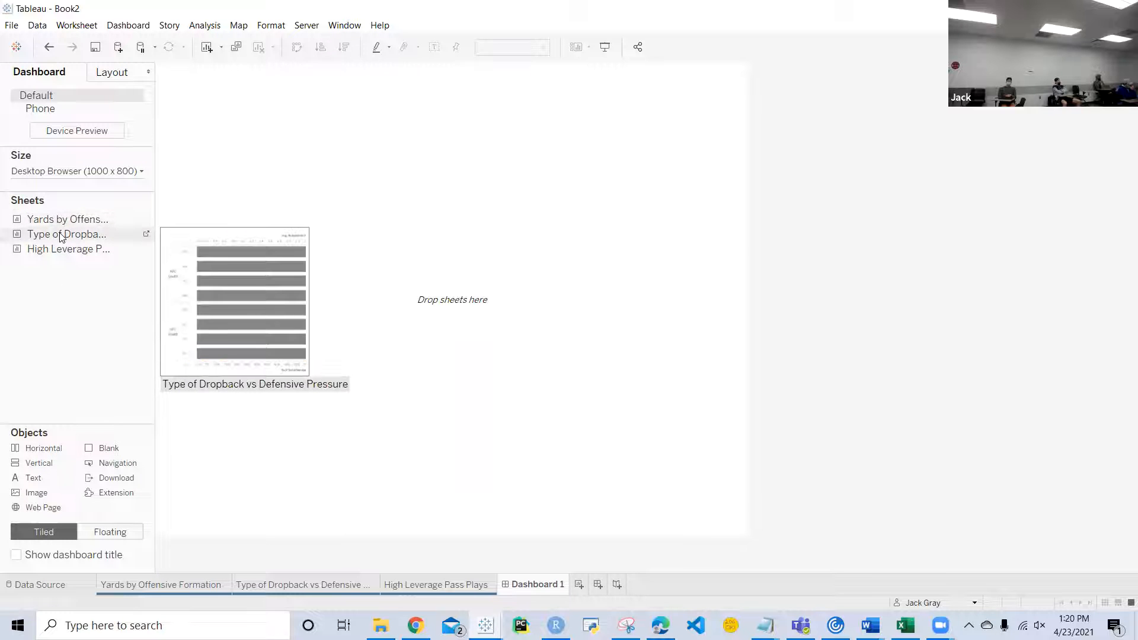
drag(61, 236, 300, 105)
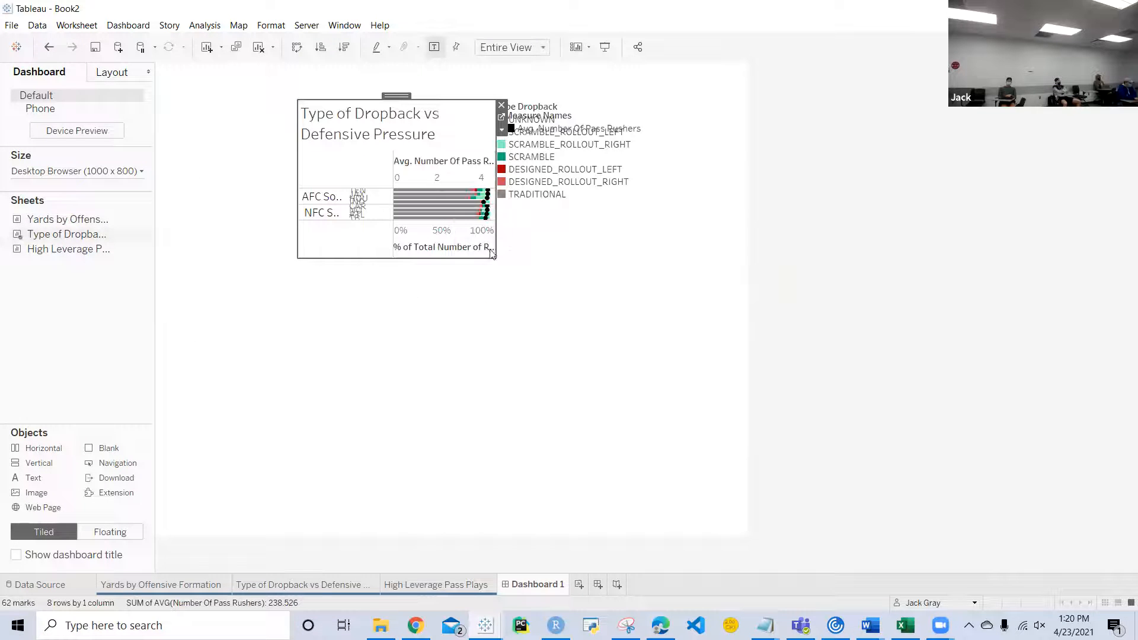
drag(495, 255, 682, 307)
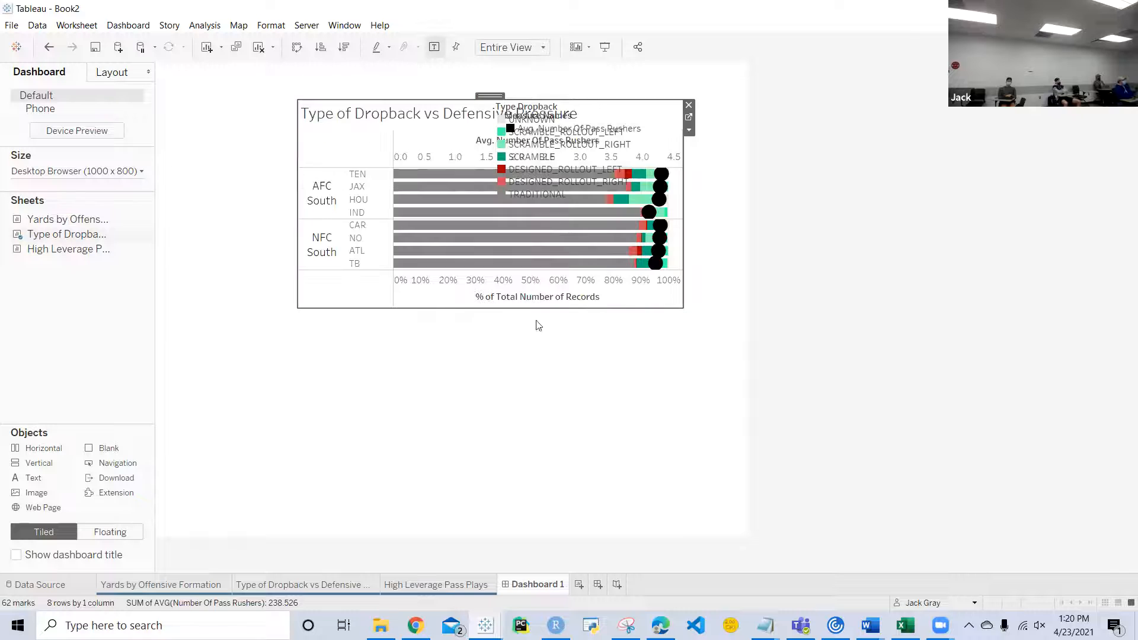
drag(298, 308, 244, 318)
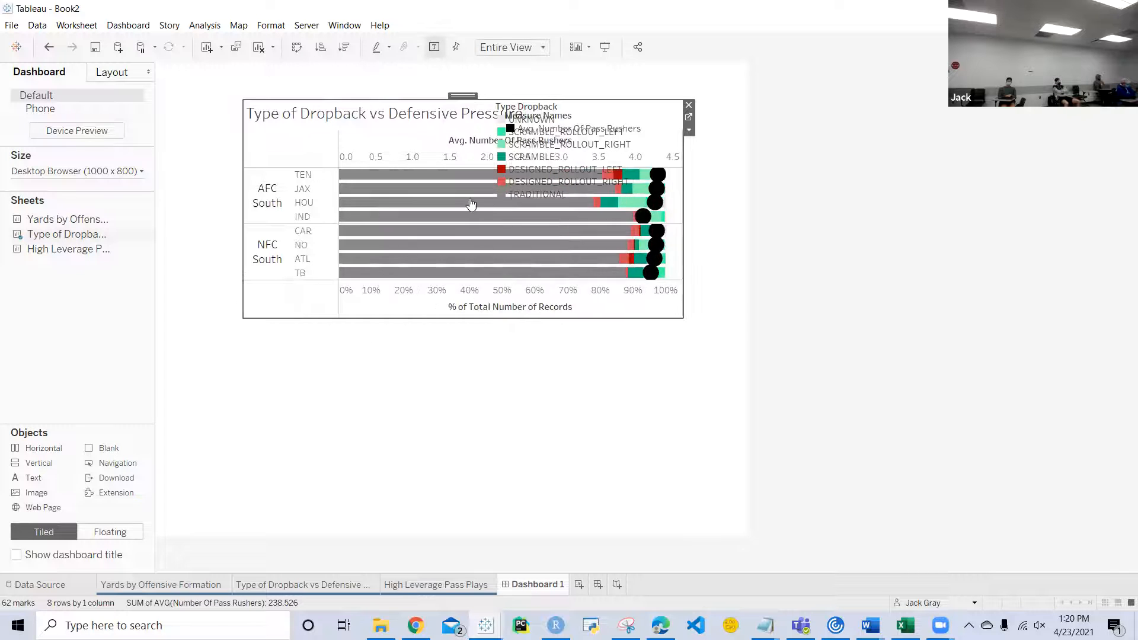
Step: Set the dashboard's fixed size to 1500 px wide and 900 px high
click(134, 172)
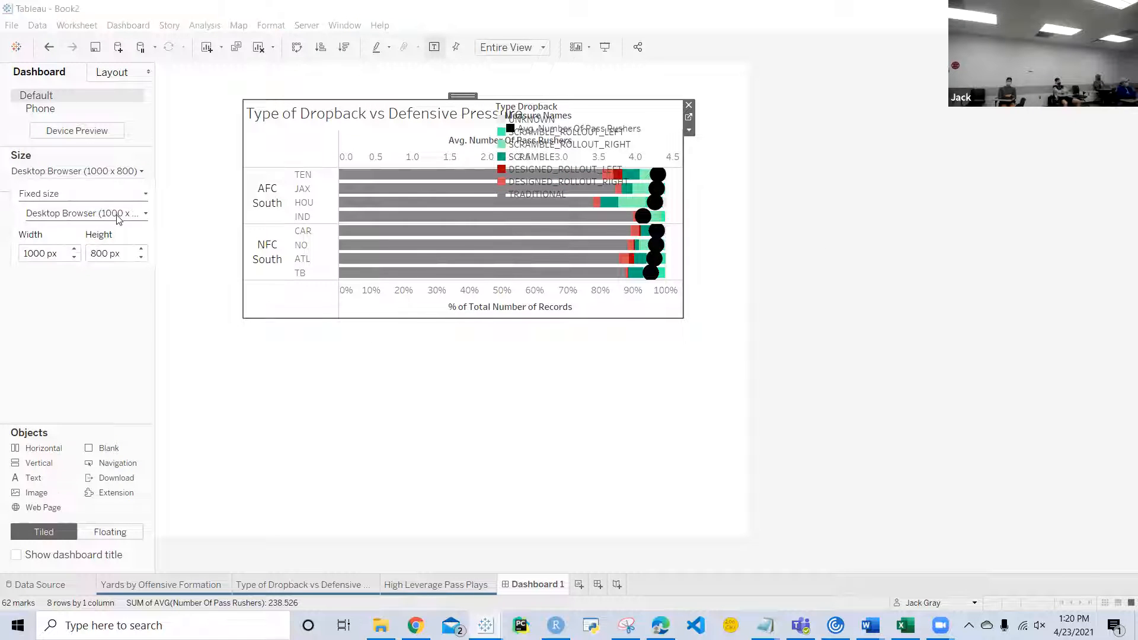
click(34, 254)
key(BackSpace)
text(5)
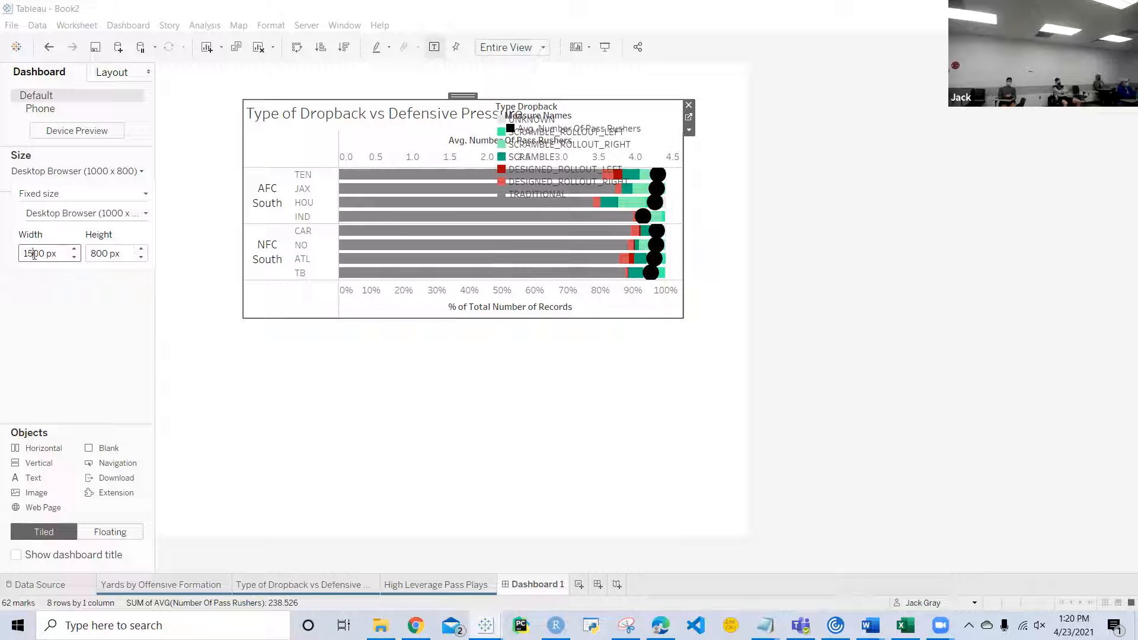
click(94, 254)
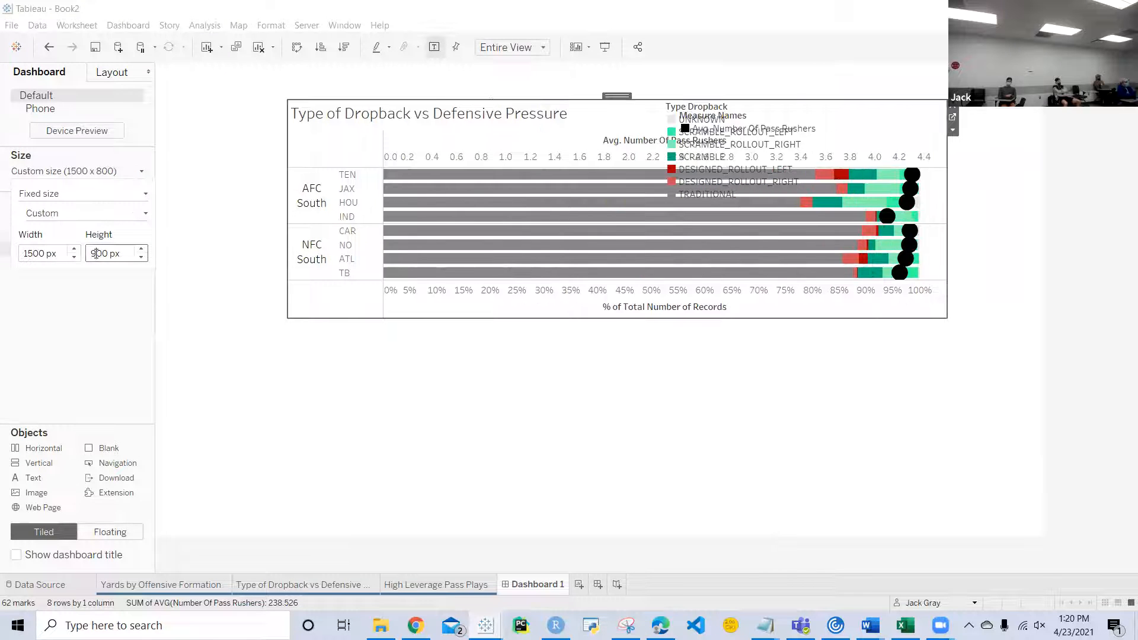
text(9)
key(Return)
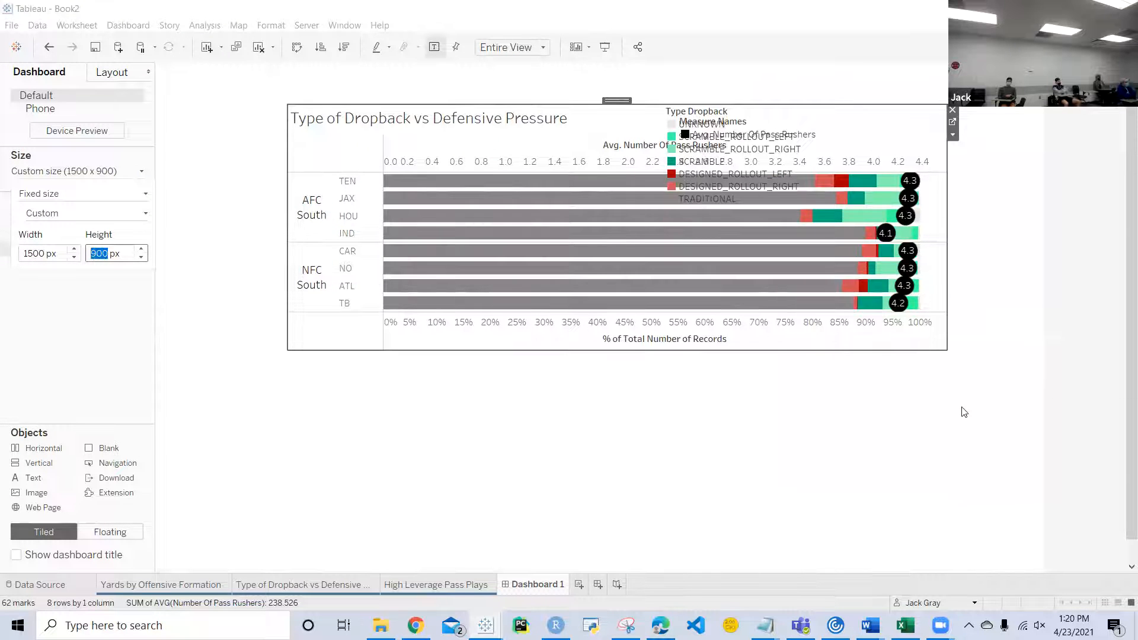
Step: Move the Type Dropback legend toward the dashboard's right edge and remove the Measure Names legend
click(748, 149)
drag(774, 98, 950, 183)
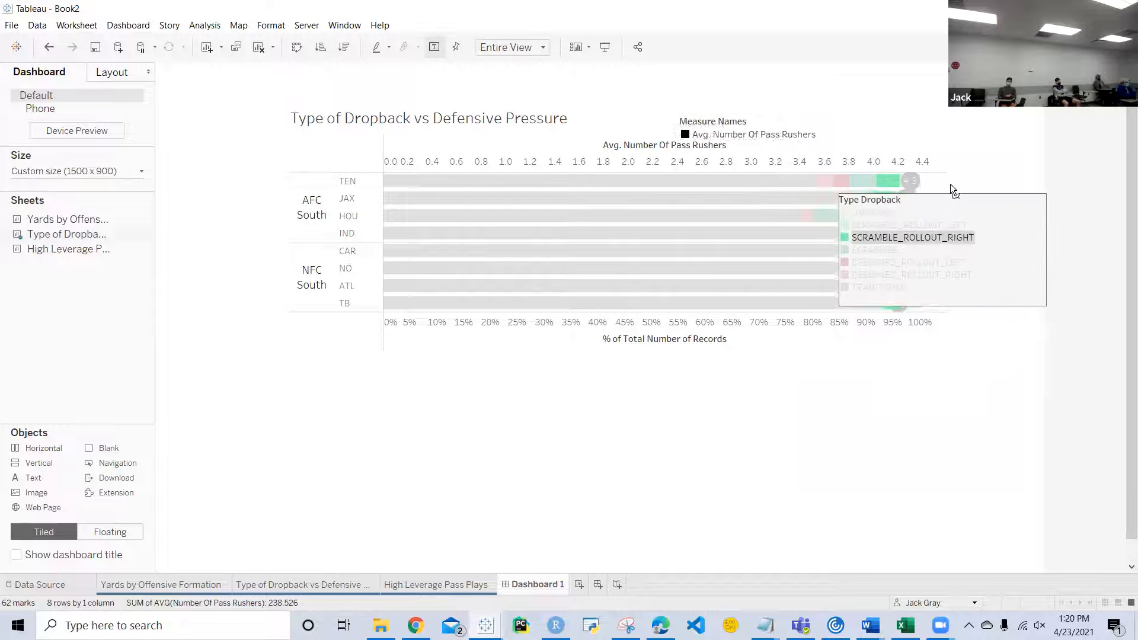
click(768, 126)
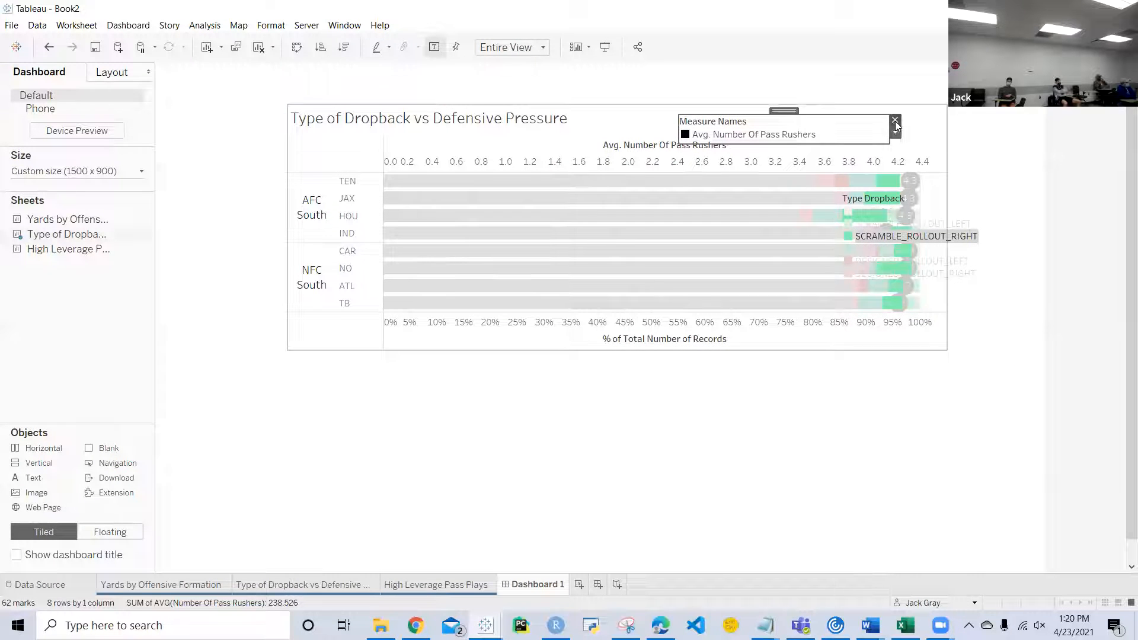
click(896, 120)
click(948, 214)
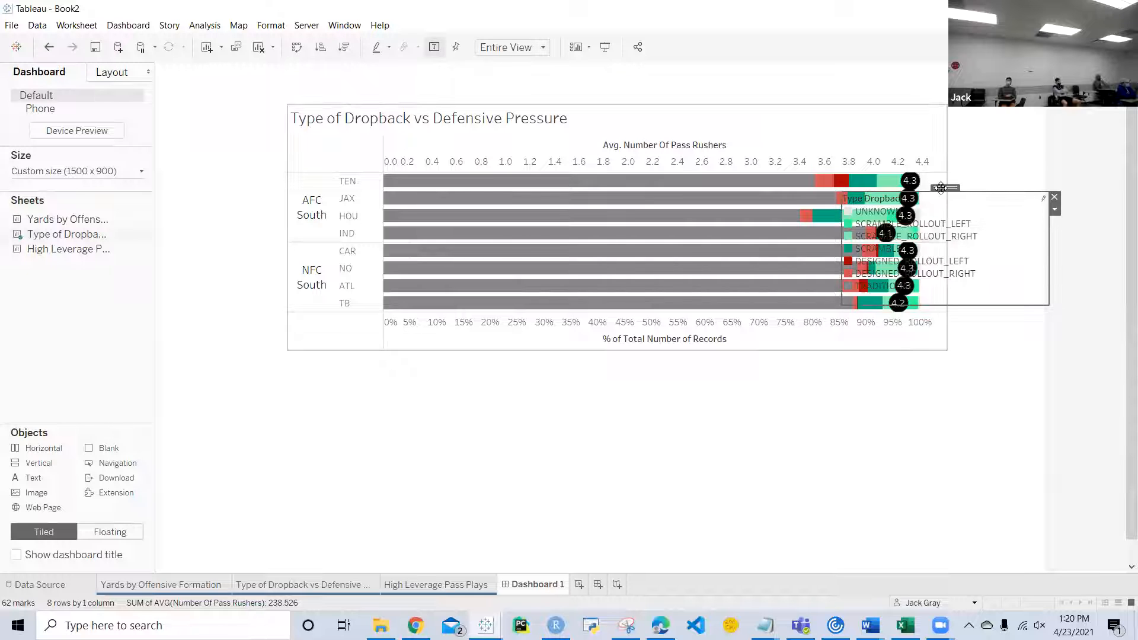
drag(941, 187, 989, 182)
Step: Move the dropback chart to the dashboard's upper-left corner and place the High Leverage Pass Plays sheet as a floating object below it
click(807, 151)
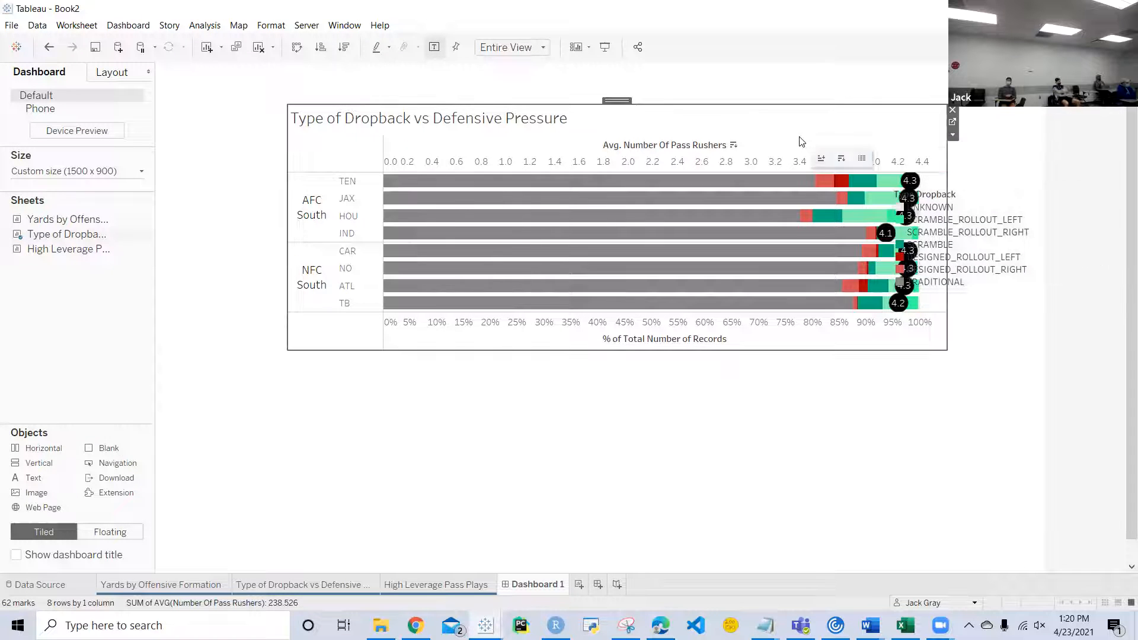
drag(627, 104, 546, 80)
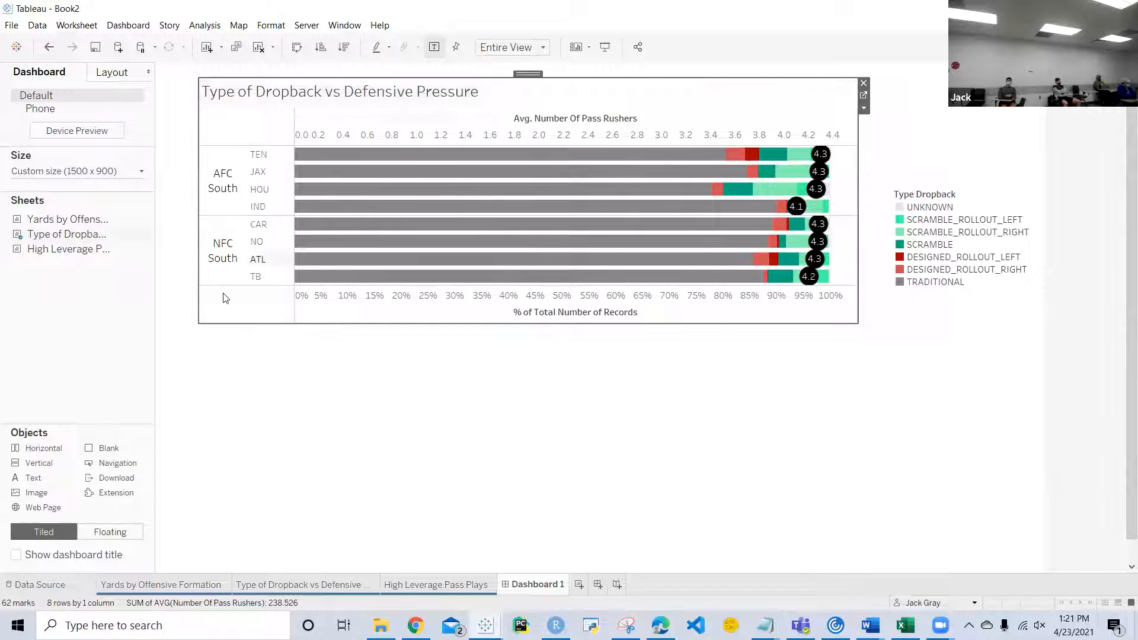
mouse_move(70, 254)
drag(70, 255, 211, 354)
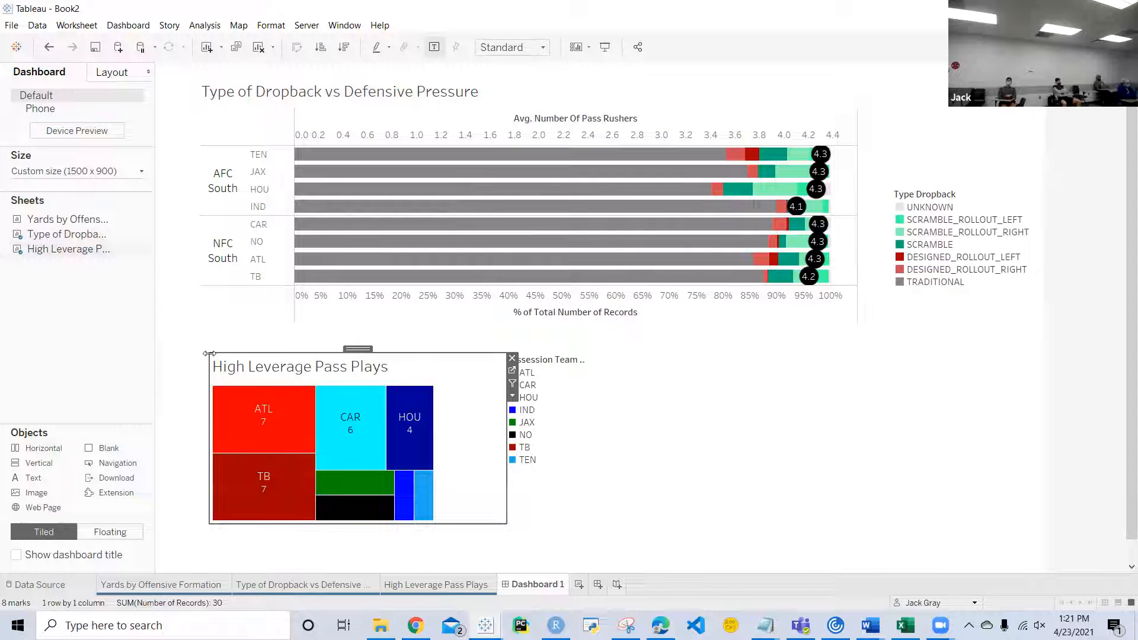
mouse_move(73, 224)
drag(73, 224, 667, 350)
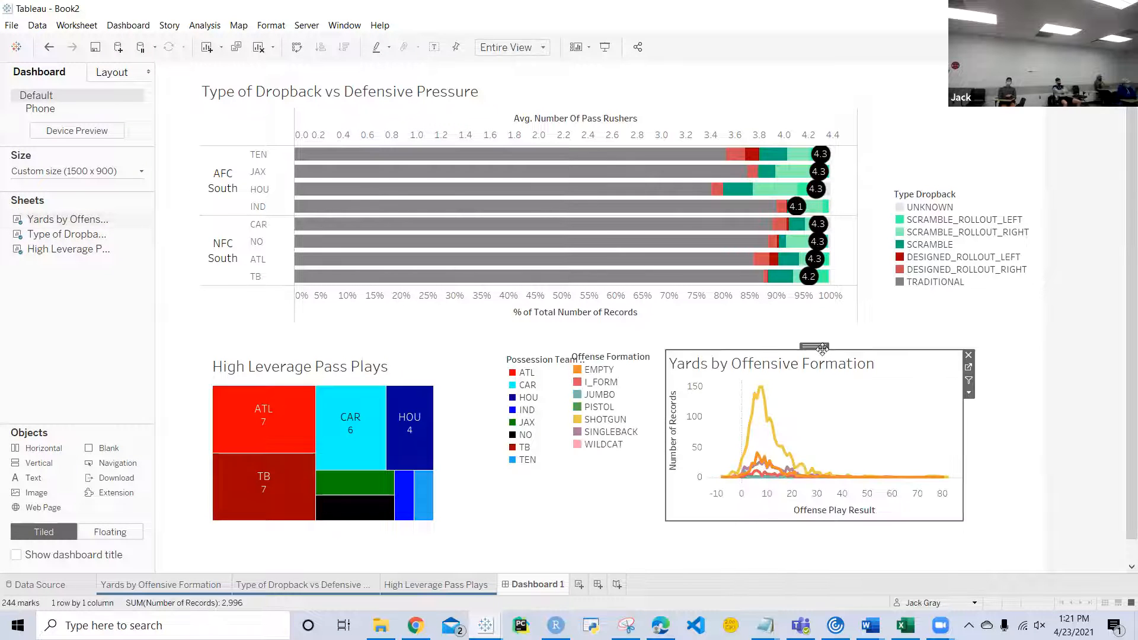
mouse_move(821, 347)
mouse_down()
mouse_move(795, 377)
mouse_move(798, 392)
mouse_move(827, 348)
mouse_up()
mouse_move(826, 350)
mouse_down()
mouse_move(786, 292)
mouse_move(687, 240)
mouse_move(687, 223)
mouse_move(834, 367)
mouse_up()
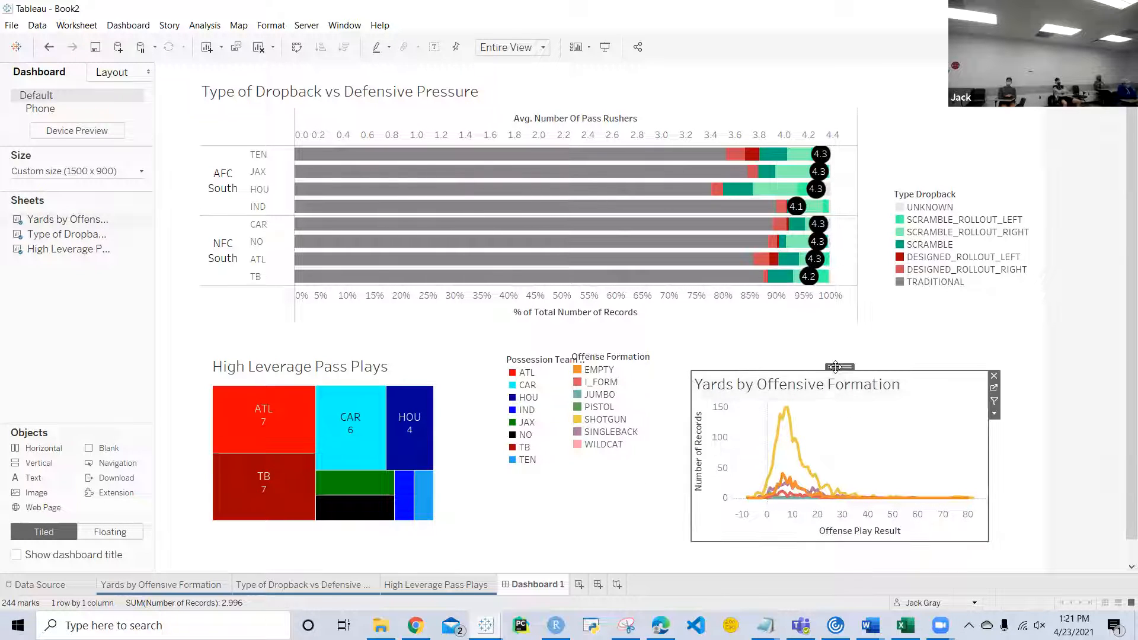
key(ctrl+z)
key(ctrl+z)
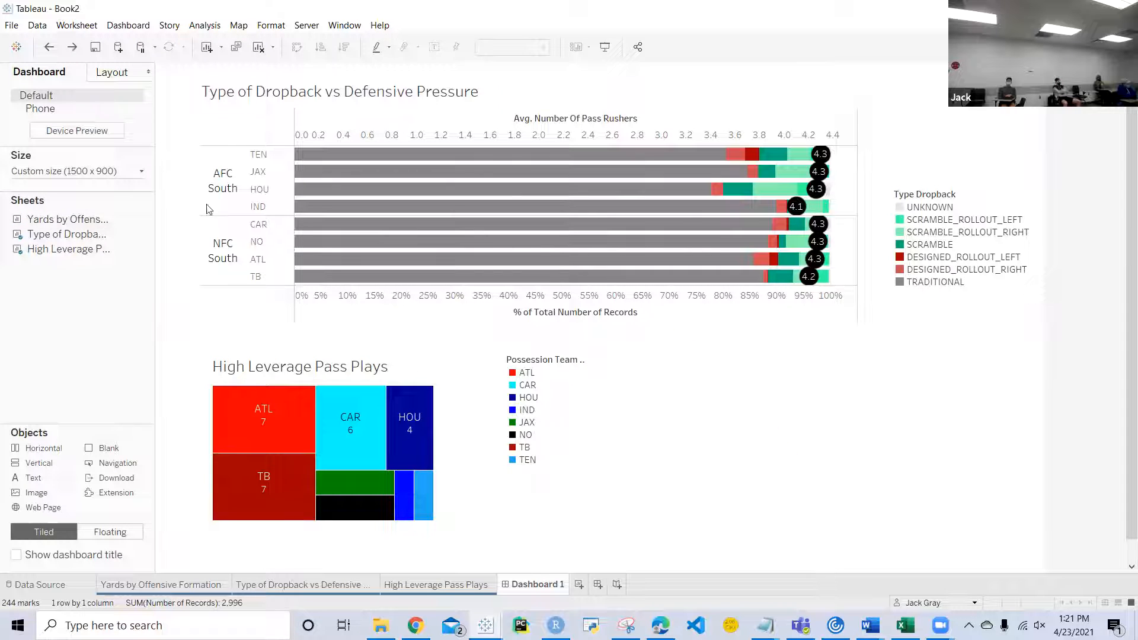
mouse_move(91, 223)
drag(580, 374, 635, 397)
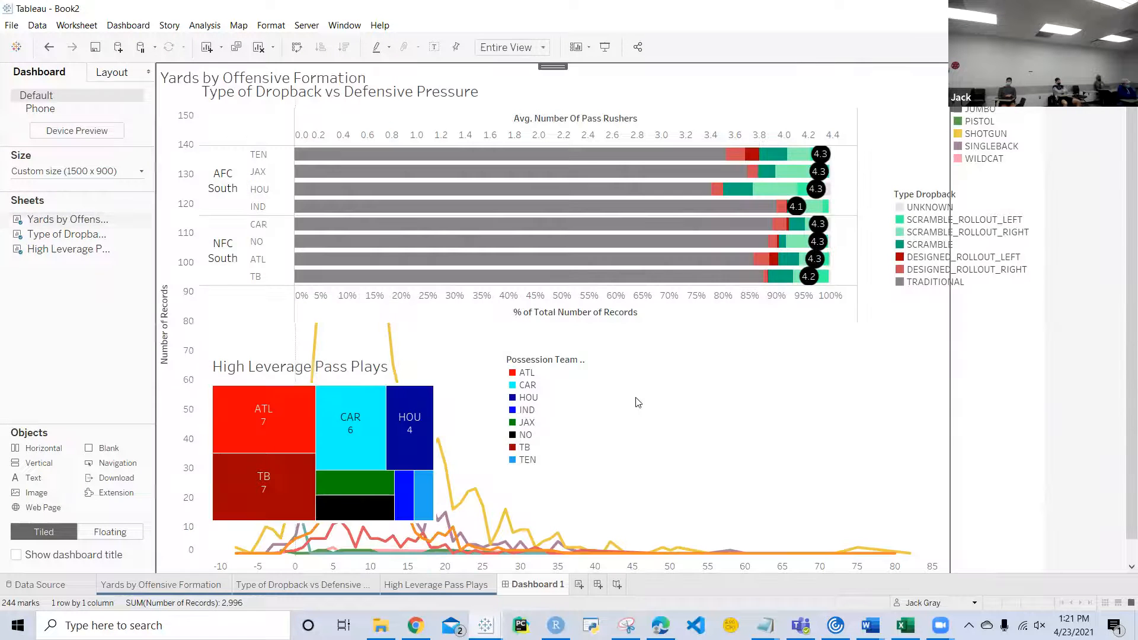
key(ctrl+z)
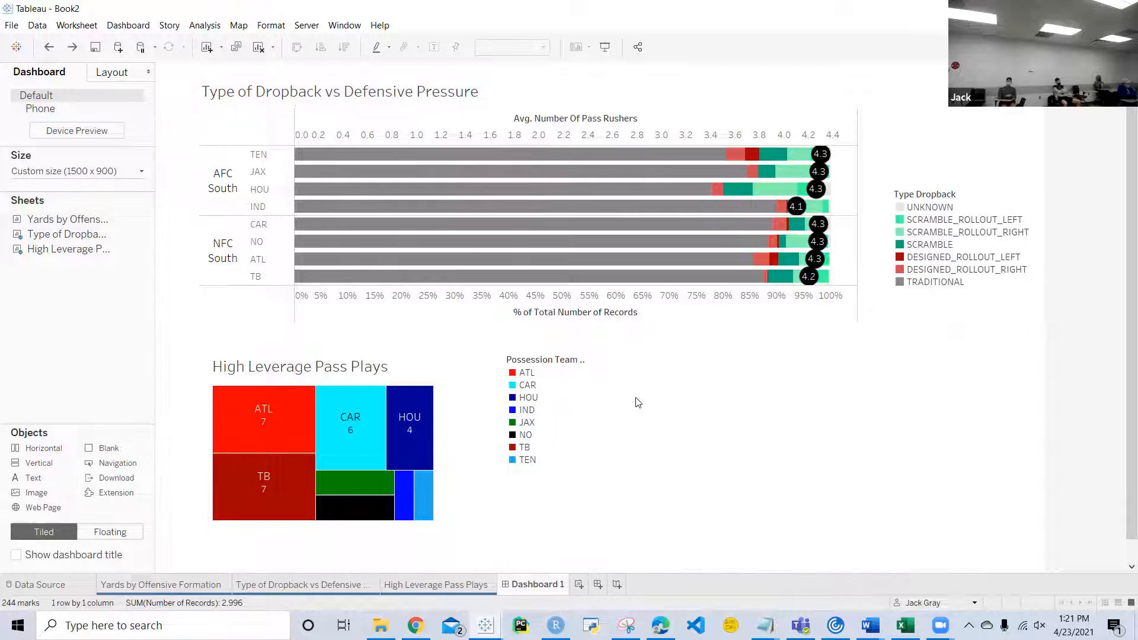
Step: Place a floating horizontal container, about 500 by 287 px, at about x 903, y 463, beneath the Type Dropback legend
mouse_move(99, 244)
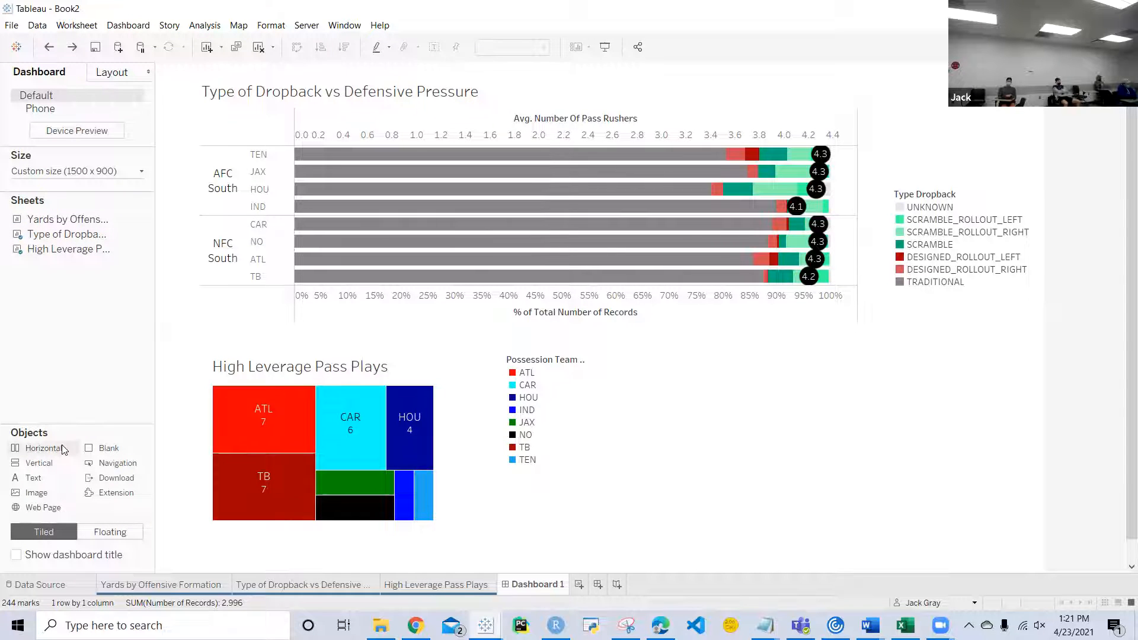
drag(63, 450, 650, 357)
key(ctrl+z)
drag(47, 456, 691, 335)
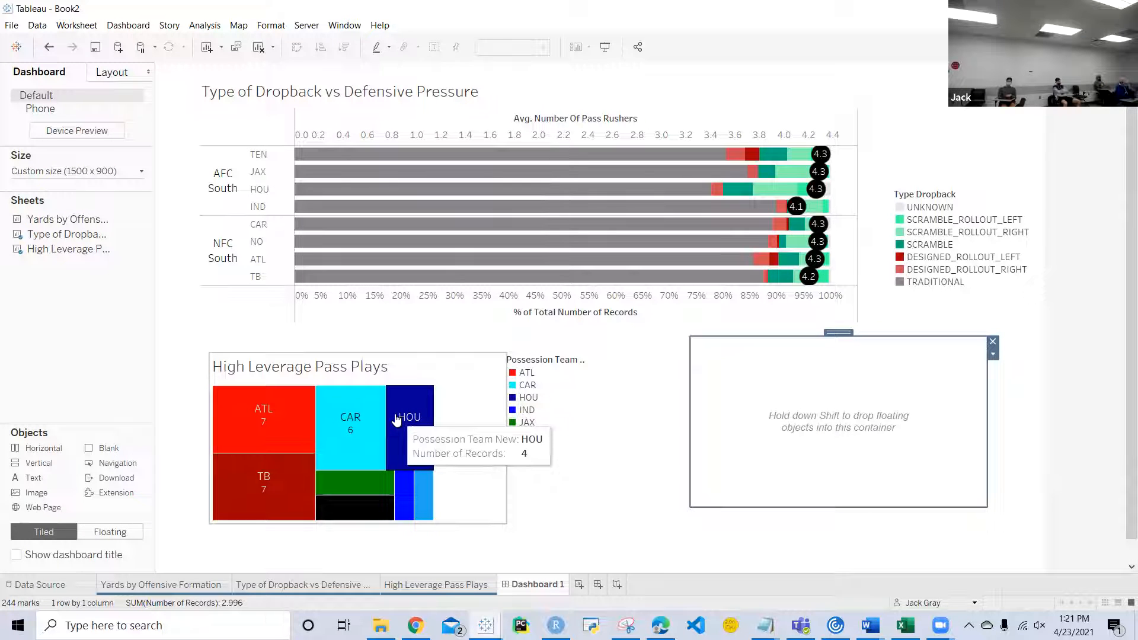
Step: Remove the Possession Team legend beside the High Leverage Pass Plays treemap from the dashboard
click(107, 73)
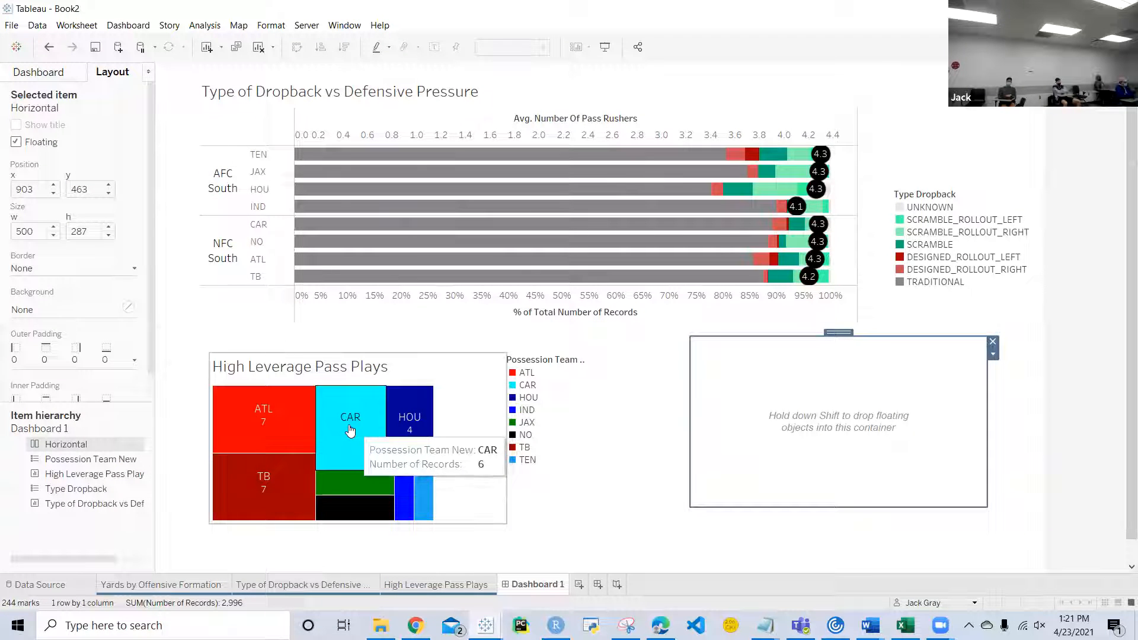
click(567, 430)
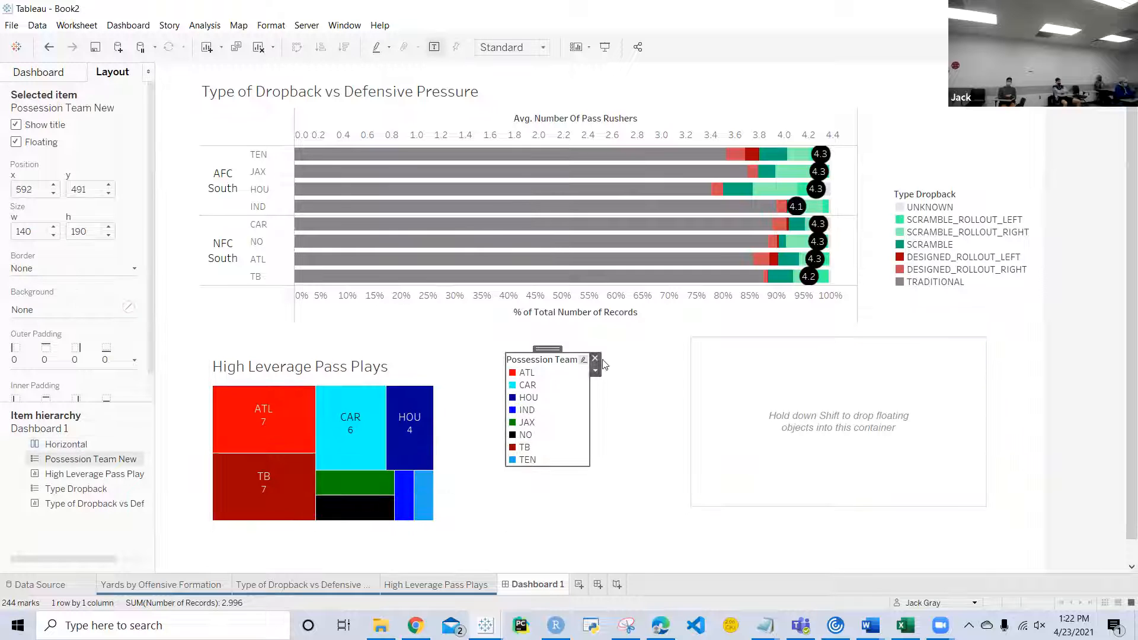
click(595, 360)
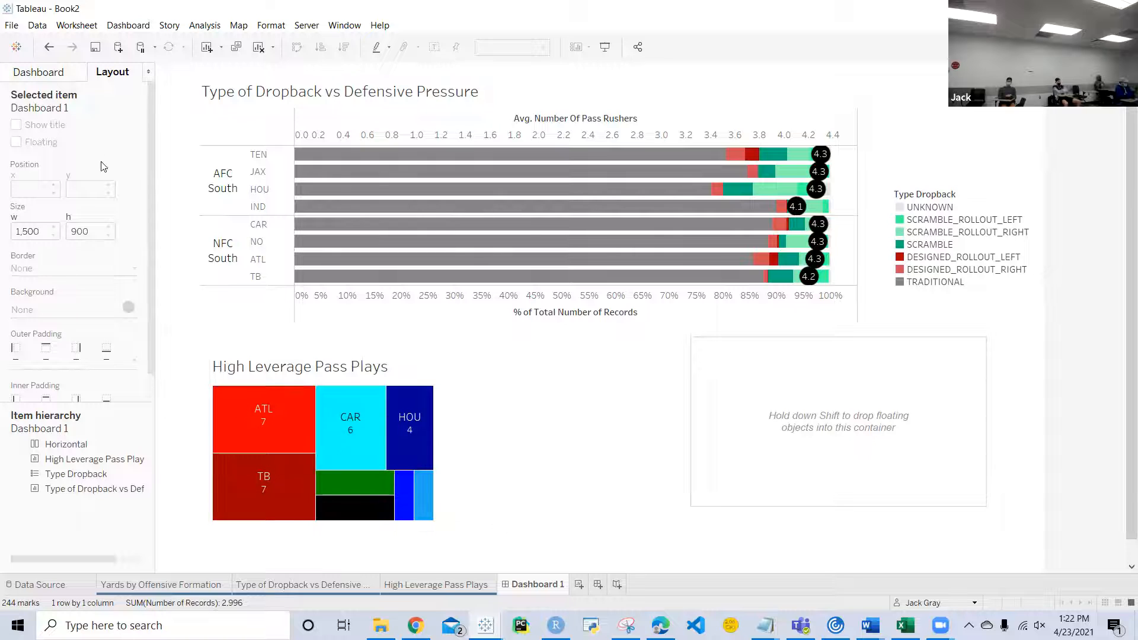
Step: Add the Yards by Offensive Formation sheet as a floating object and move its Offense Formation legend above the Type Dropback legend
click(52, 76)
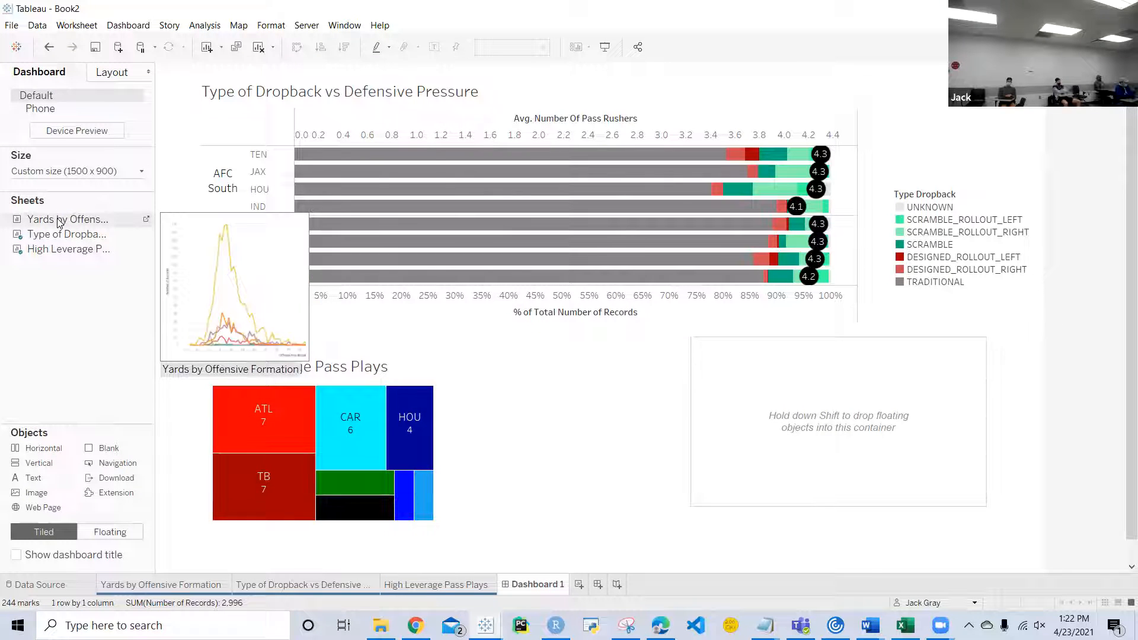
drag(116, 210, 490, 372)
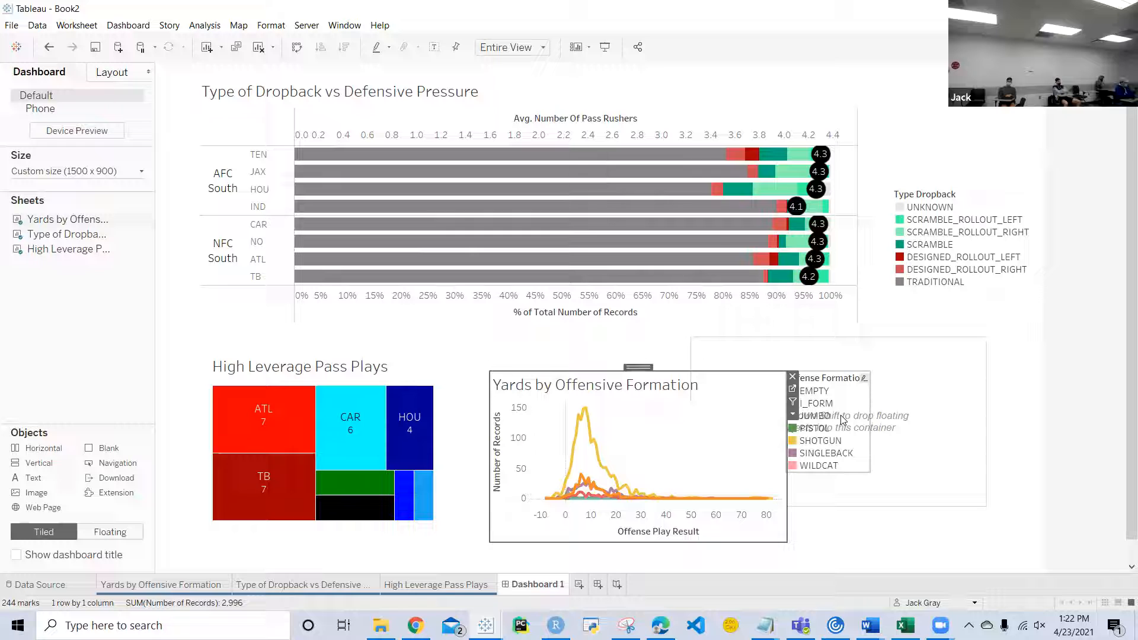
drag(833, 370, 913, 75)
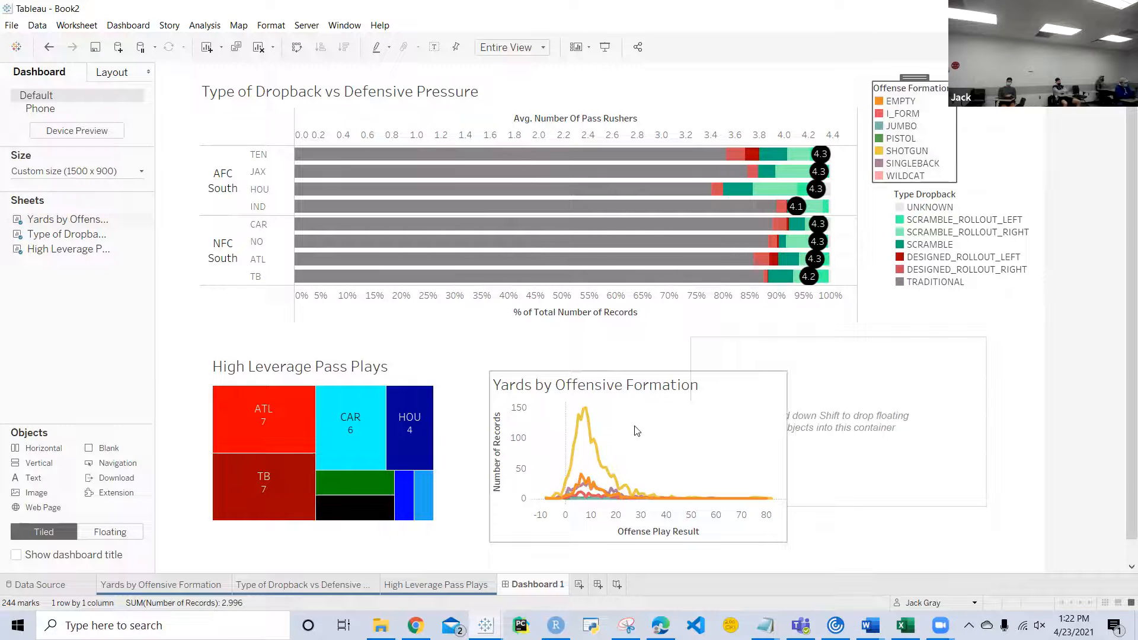
Step: Place the Yards by Offensive Formation chart in the horizontal container, with the High Leverage Pass Plays treemap to its left
click(640, 379)
drag(640, 367, 829, 392)
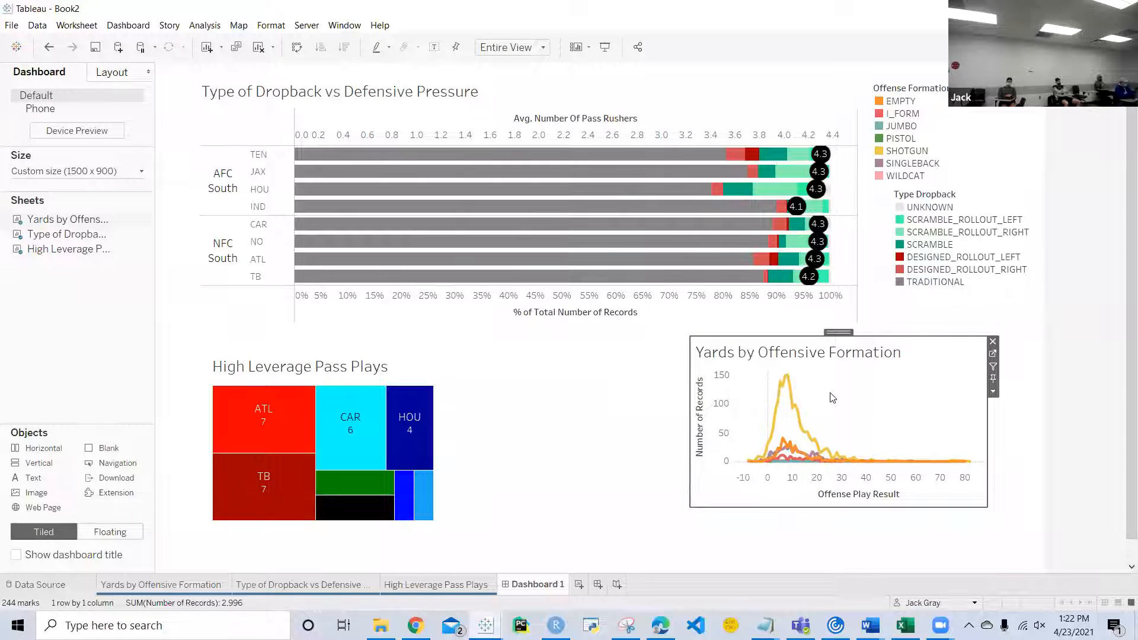
click(401, 368)
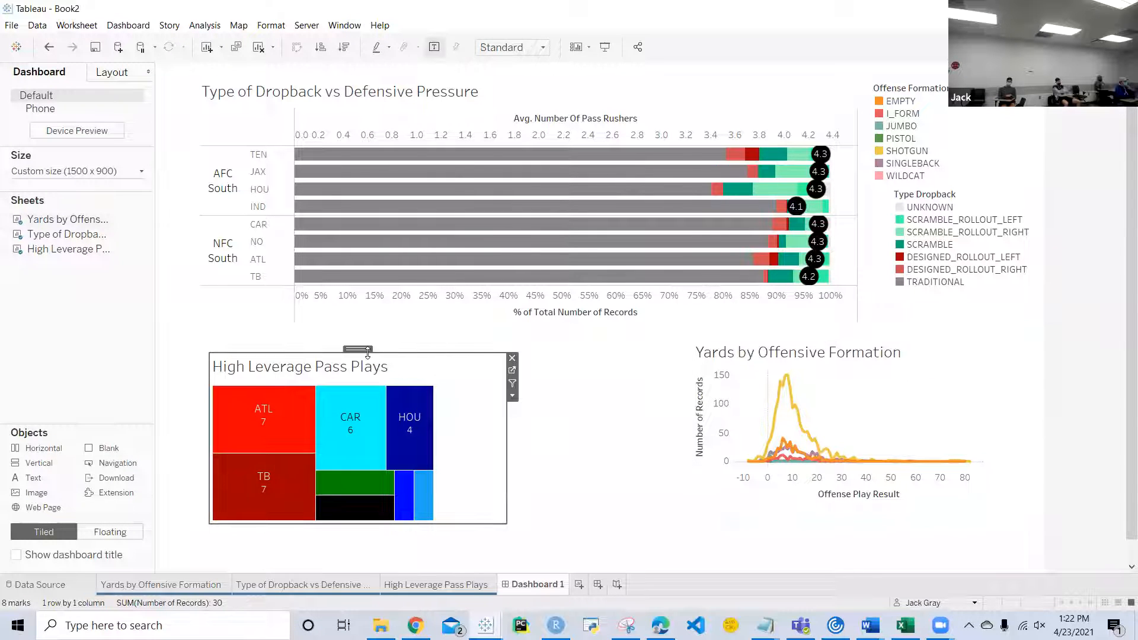
drag(361, 347, 696, 403)
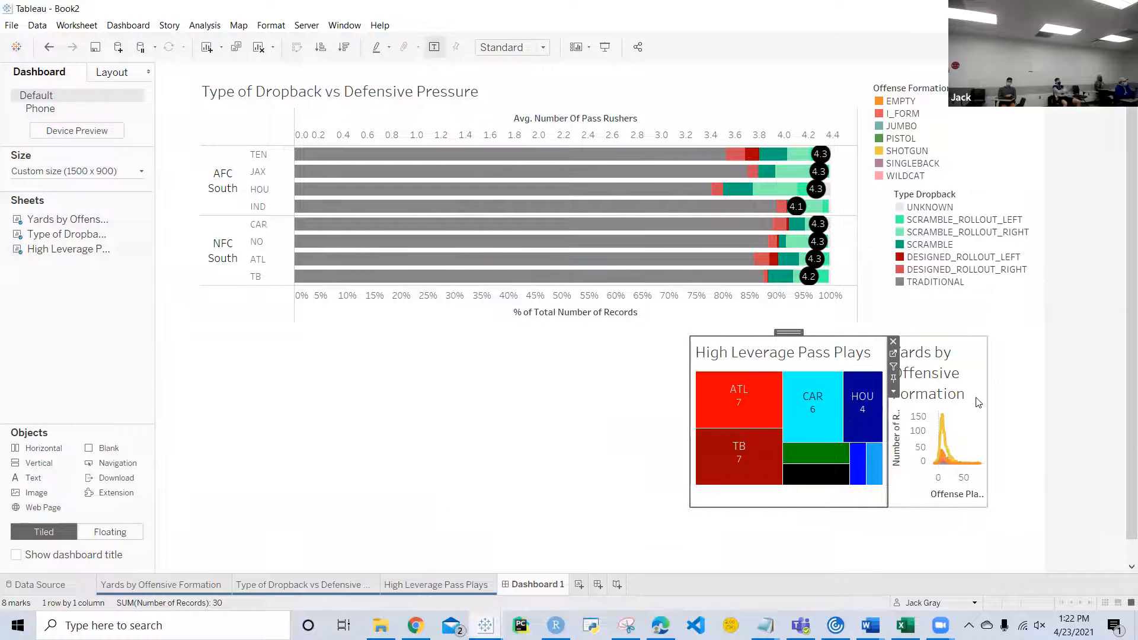
Step: Select the whole horizontal container and move it beneath the middle of the dropback chart
click(979, 404)
double_click(937, 332)
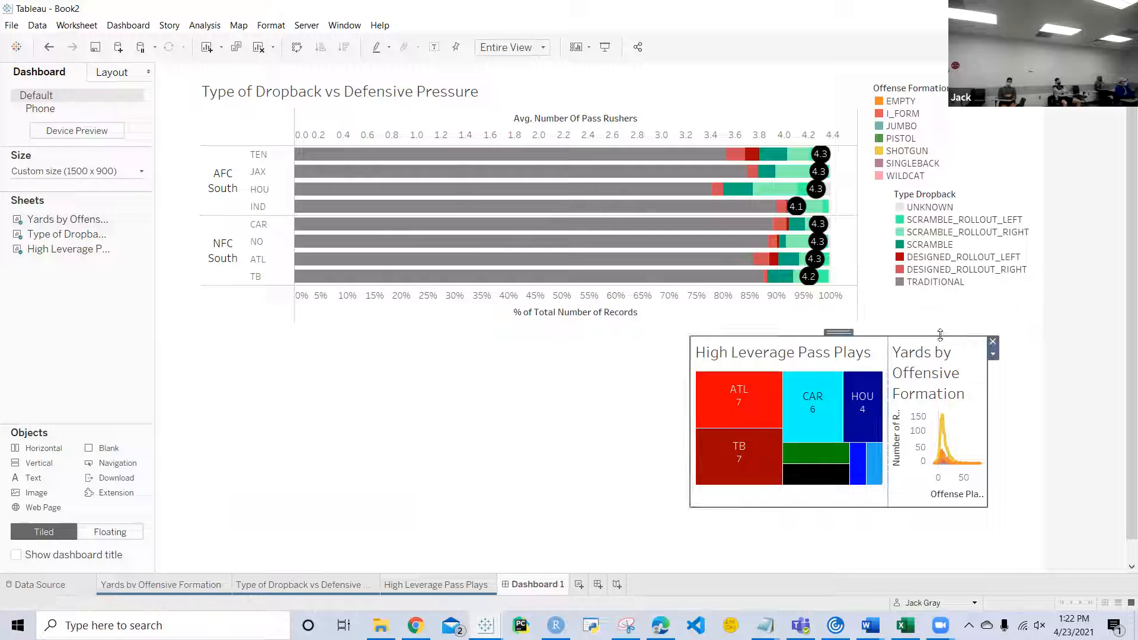
drag(839, 330, 545, 371)
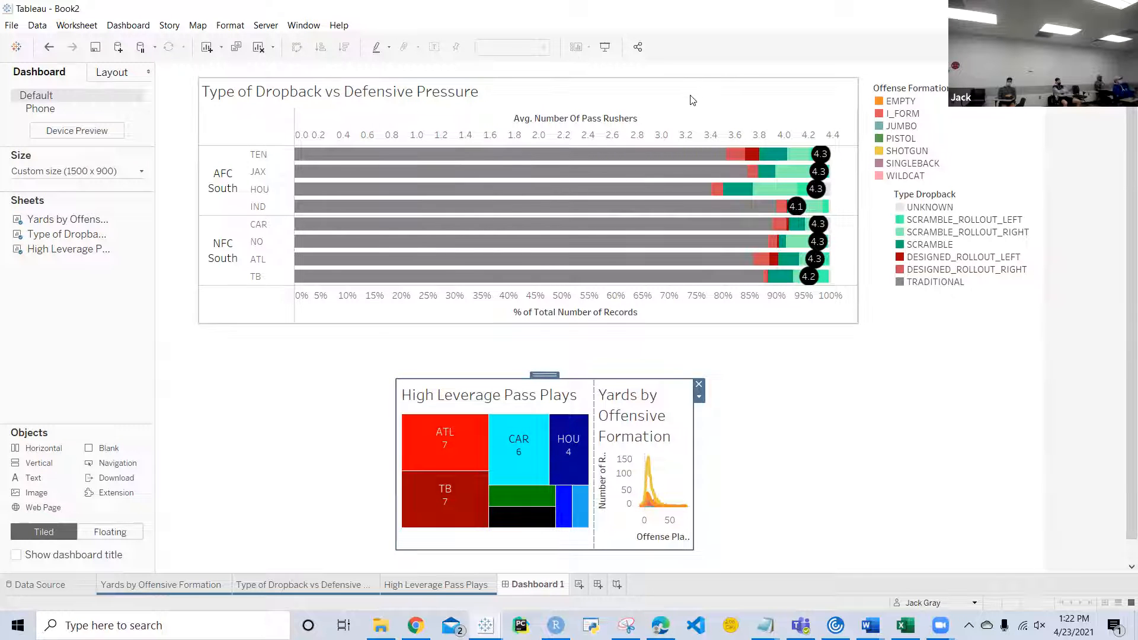
click(550, 92)
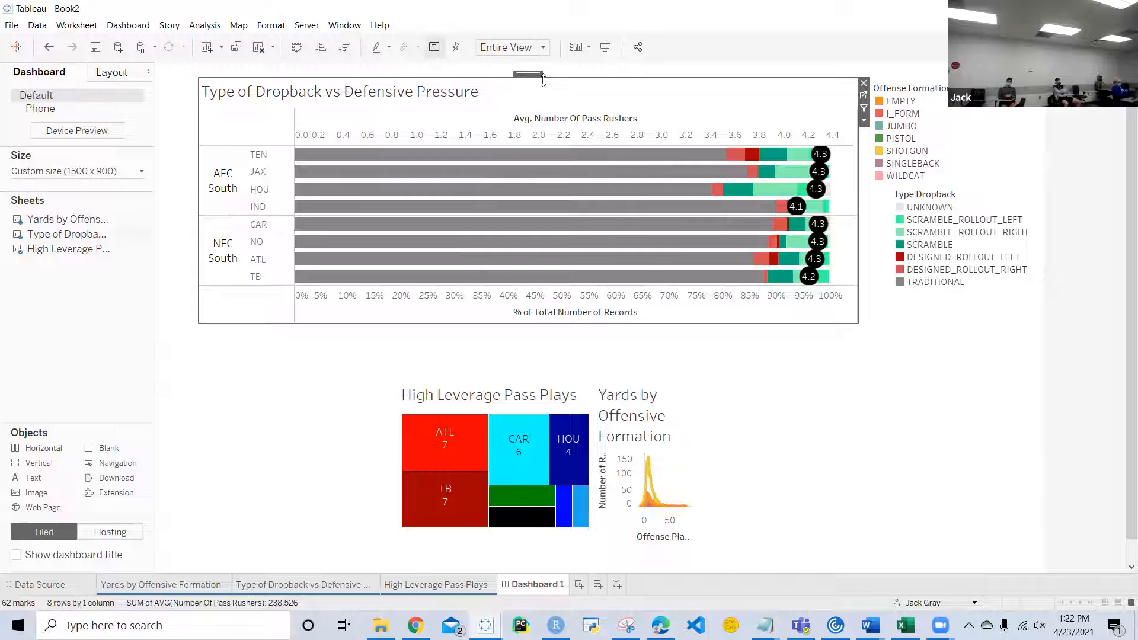
drag(589, 135, 598, 226)
drag(586, 322, 584, 205)
key(shift)
key(shift)
key(shift)
key(shift)
key(shift)
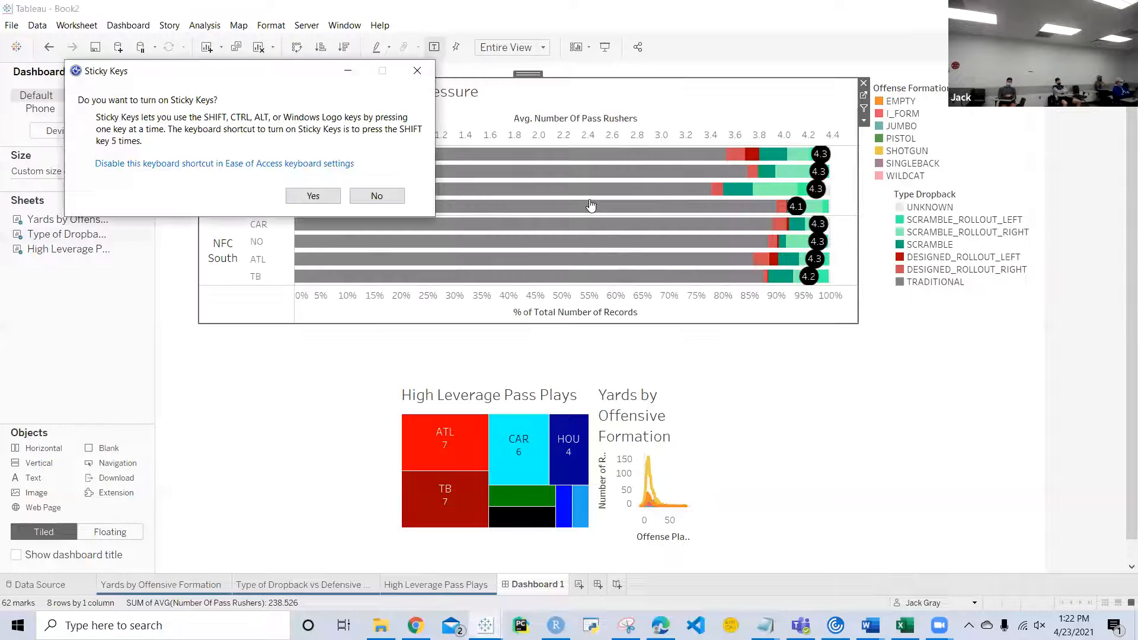
click(391, 197)
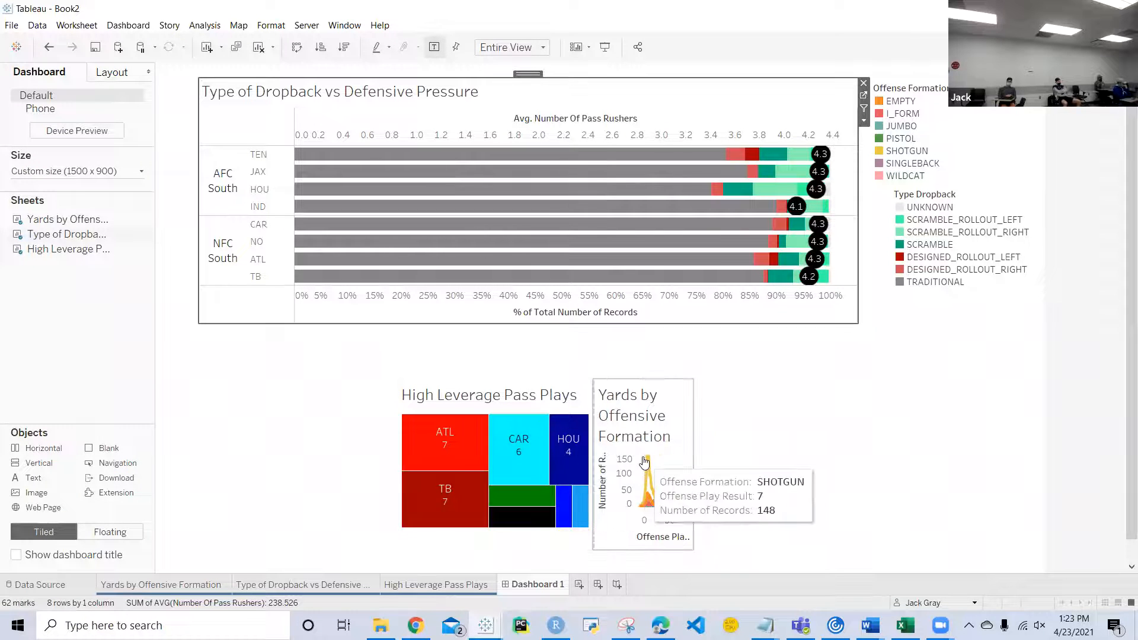
Step: Add a floating vertical container and place the horizontal container inside it, with the Type of Dropback vs Defensive Pressure chart above
drag(16, 460, 748, 358)
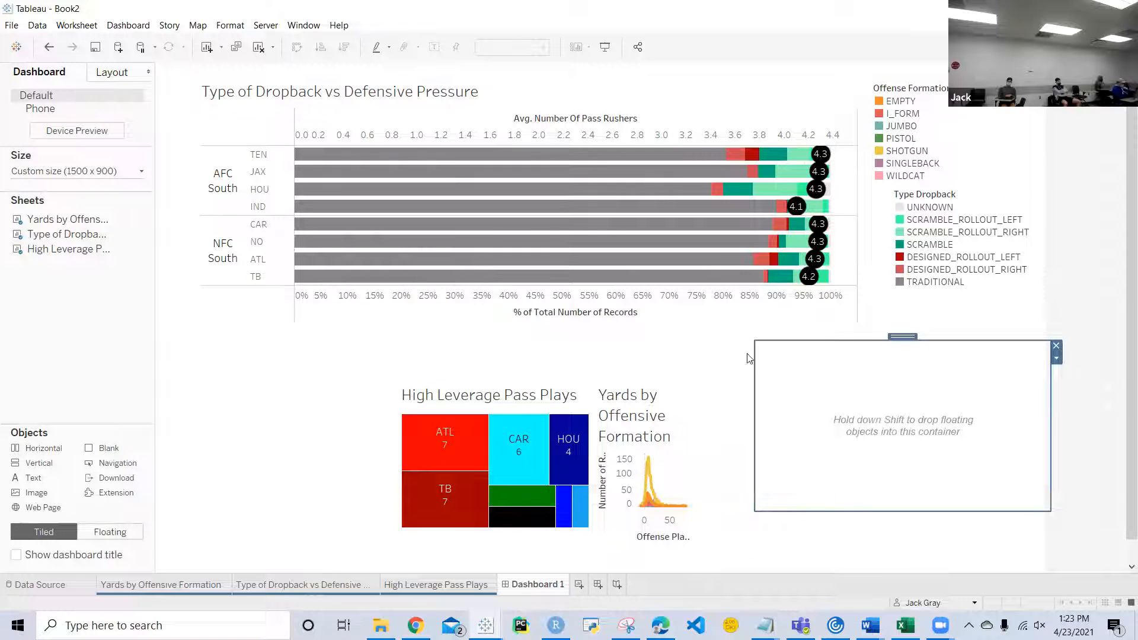
click(582, 385)
double_click(494, 376)
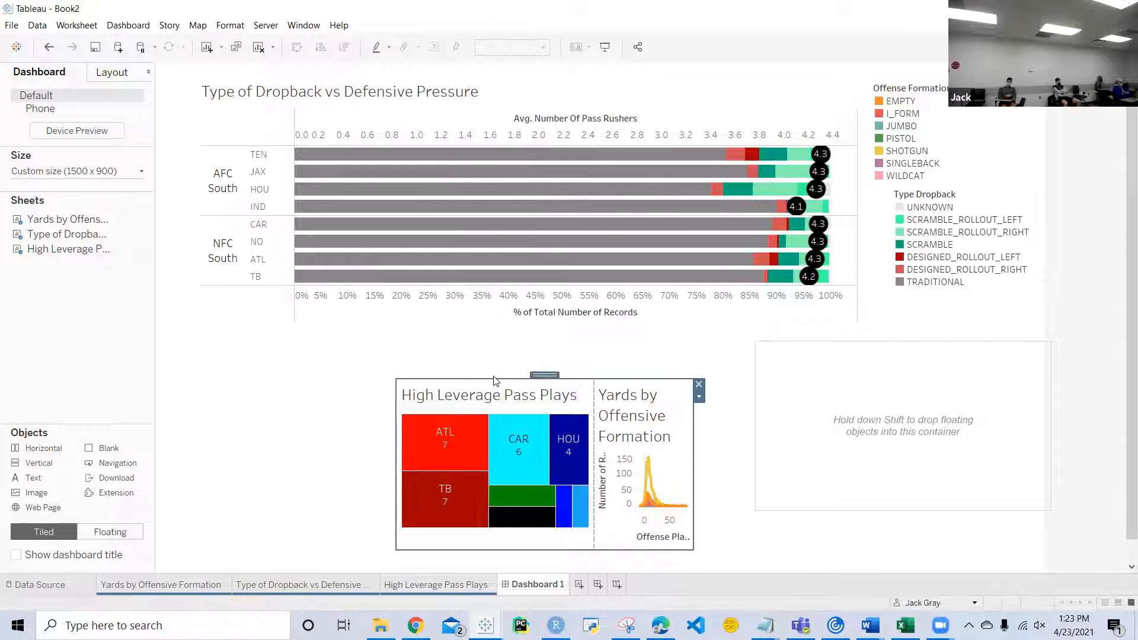
drag(546, 375, 880, 428)
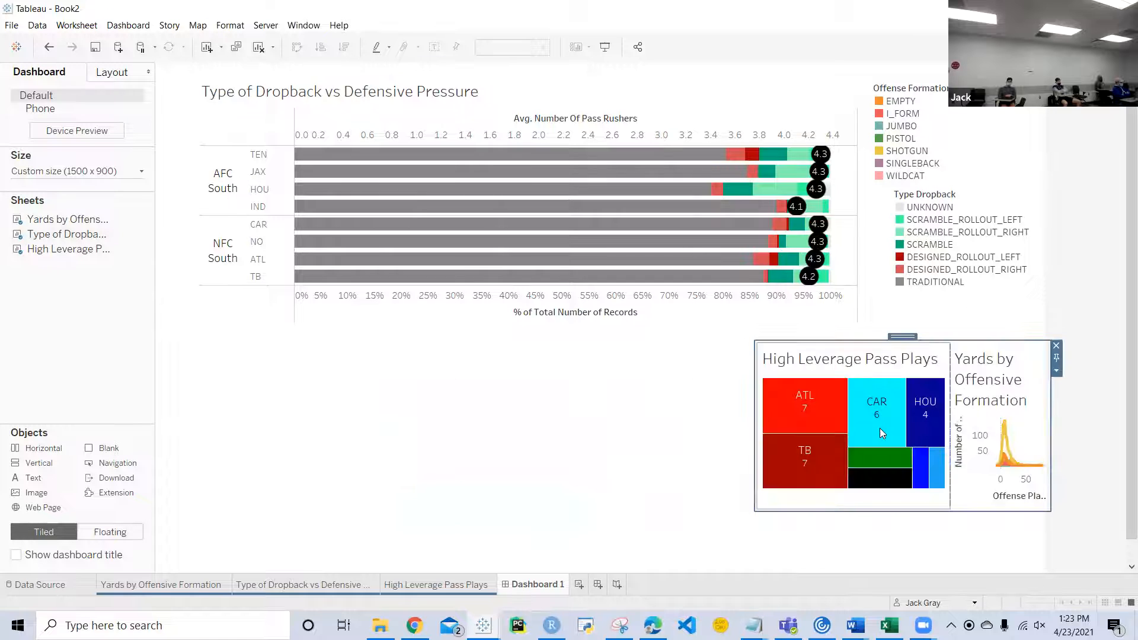
click(687, 108)
drag(537, 75, 869, 340)
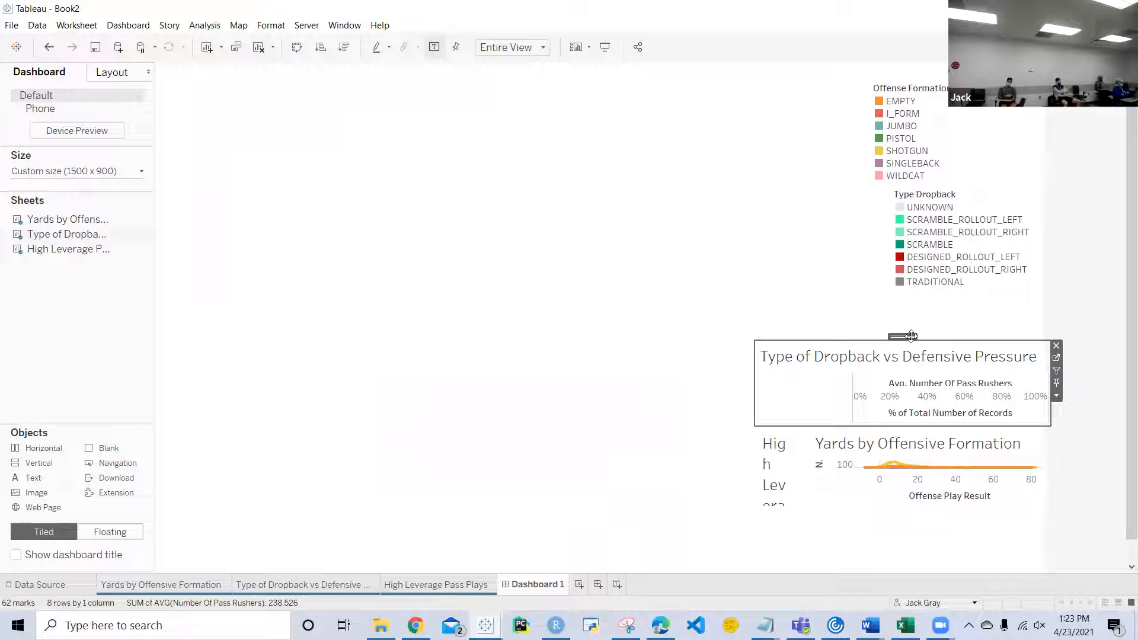
Step: Select the whole vertical container and move it to about x 387, y 215 on the dashboard
double_click(895, 336)
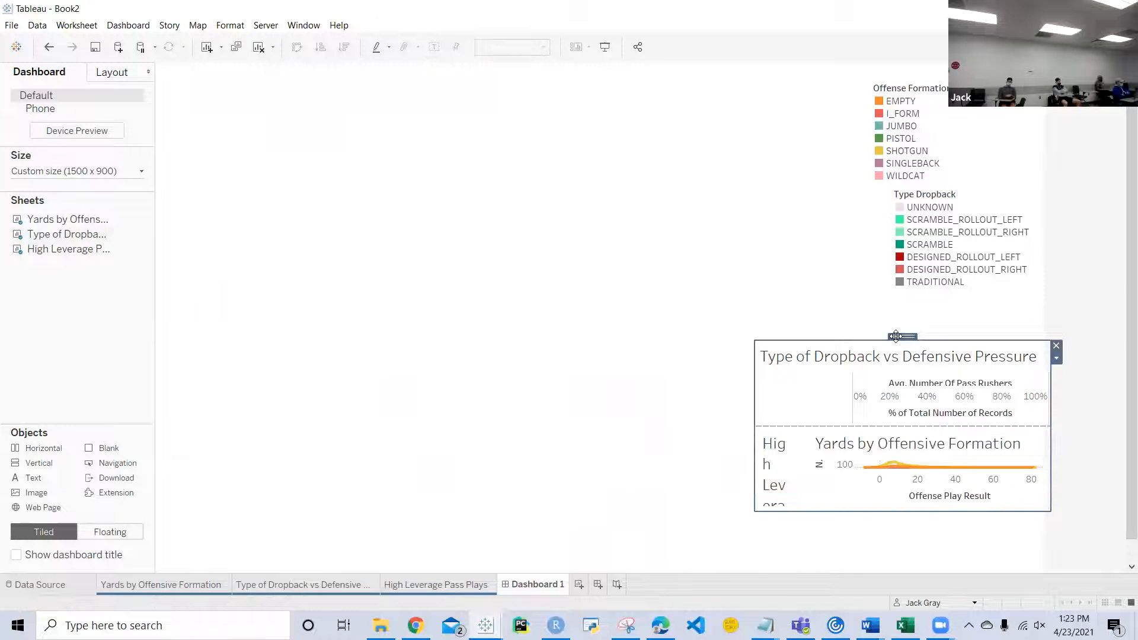
click(772, 289)
click(969, 400)
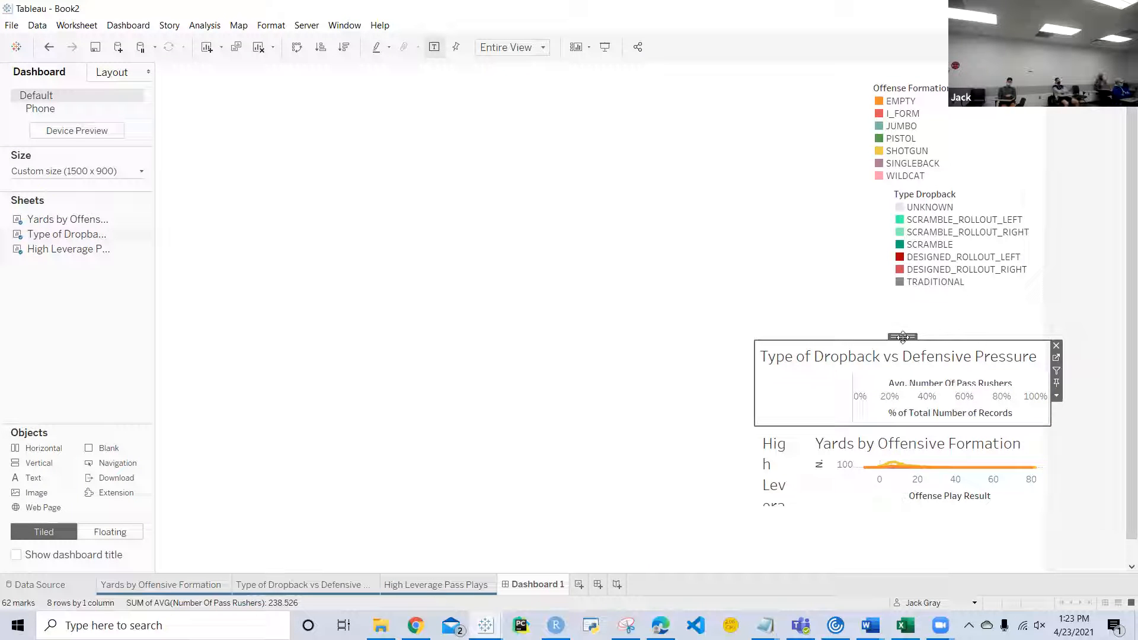
double_click(903, 338)
drag(903, 338, 500, 170)
Step: Examine the nesting of the vertical container in the dashboard's item hierarchy by collapsing and expanding it
click(112, 72)
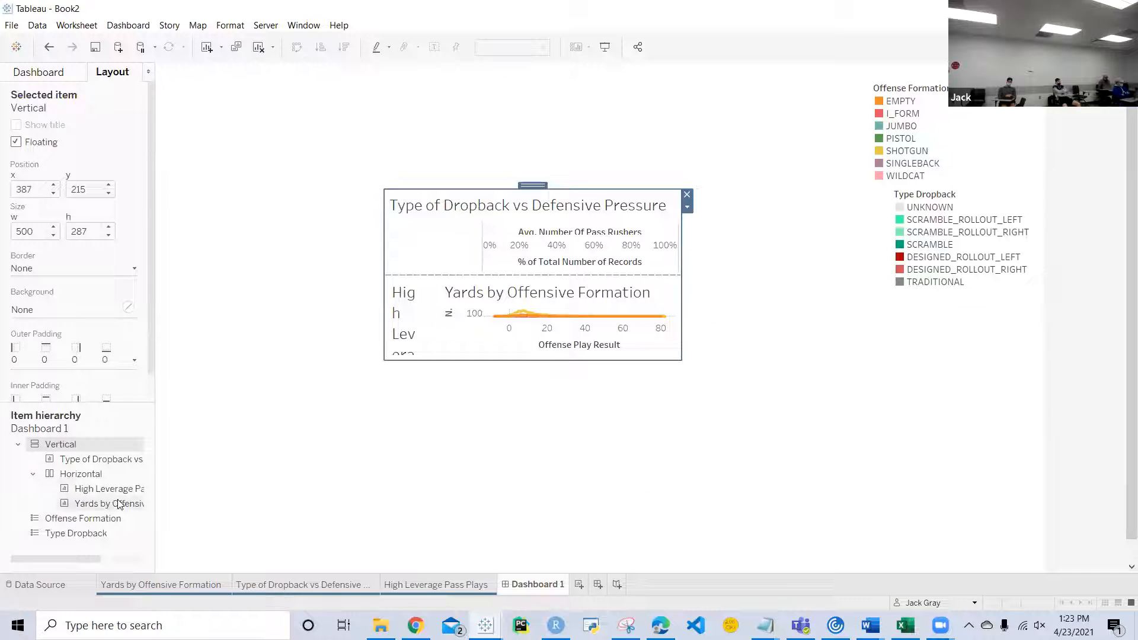
click(17, 443)
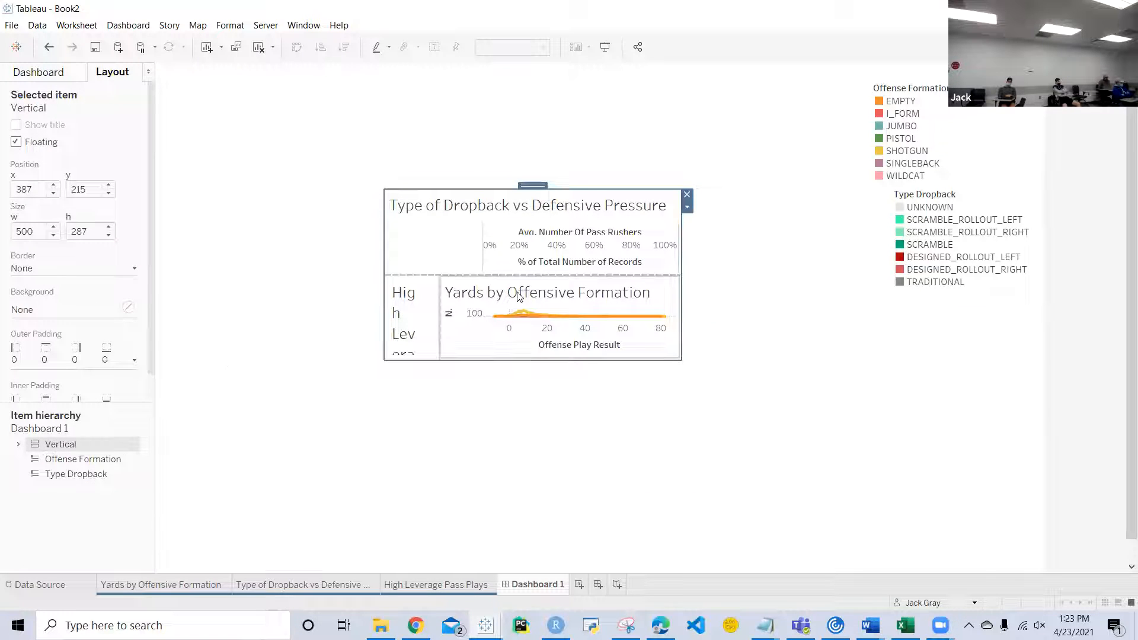
click(18, 445)
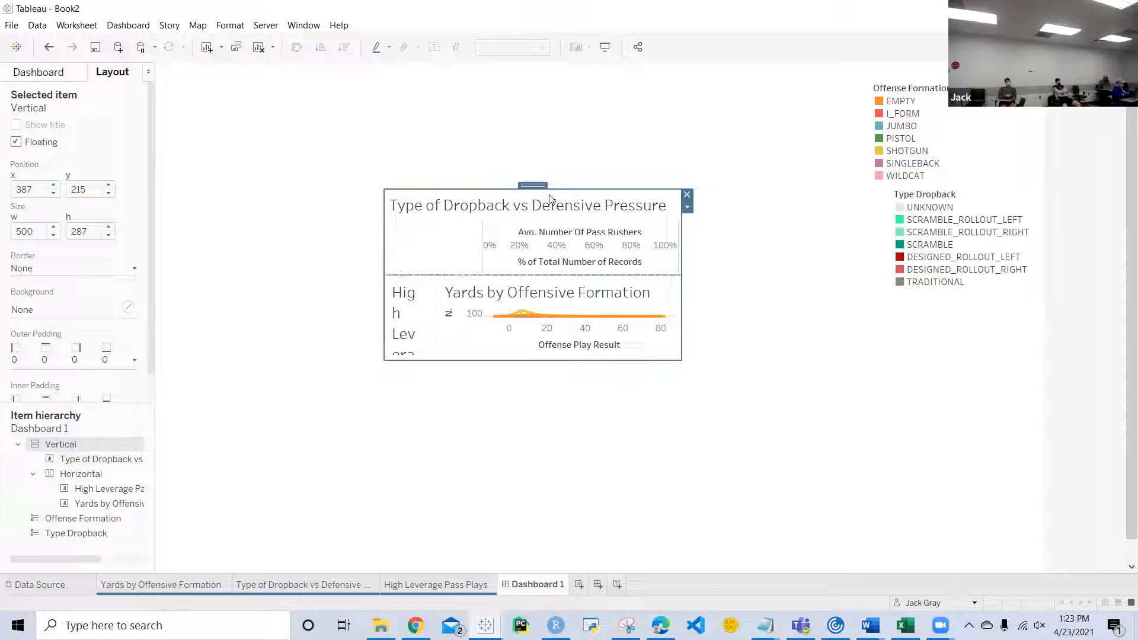
Step: Move the vertical chart container near the top of the dashboard, then nest it in a new floating horizontal container at about x 170, y 467
drag(541, 183, 556, 109)
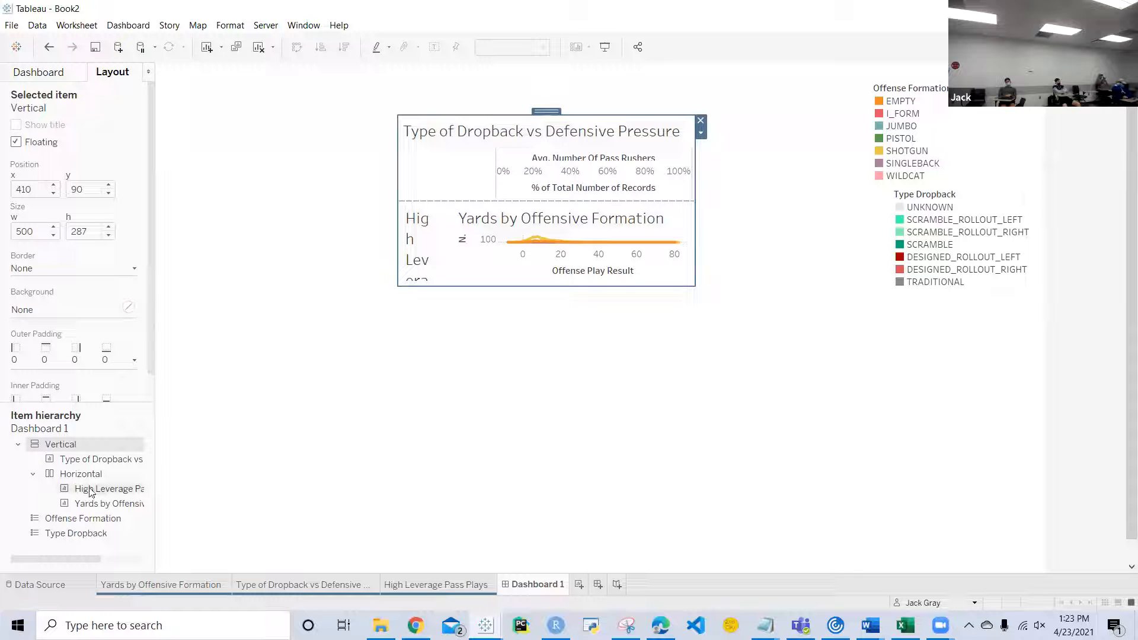
click(24, 74)
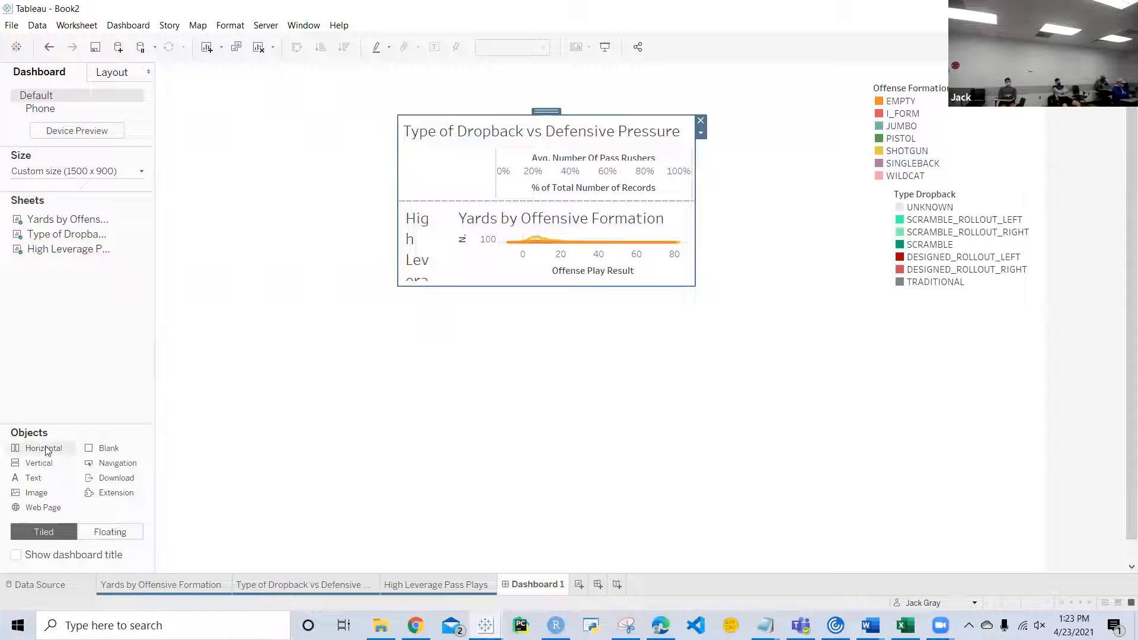
drag(28, 453, 257, 338)
key(shift)
key(shift)
key(shift)
key(shift)
key(shift)
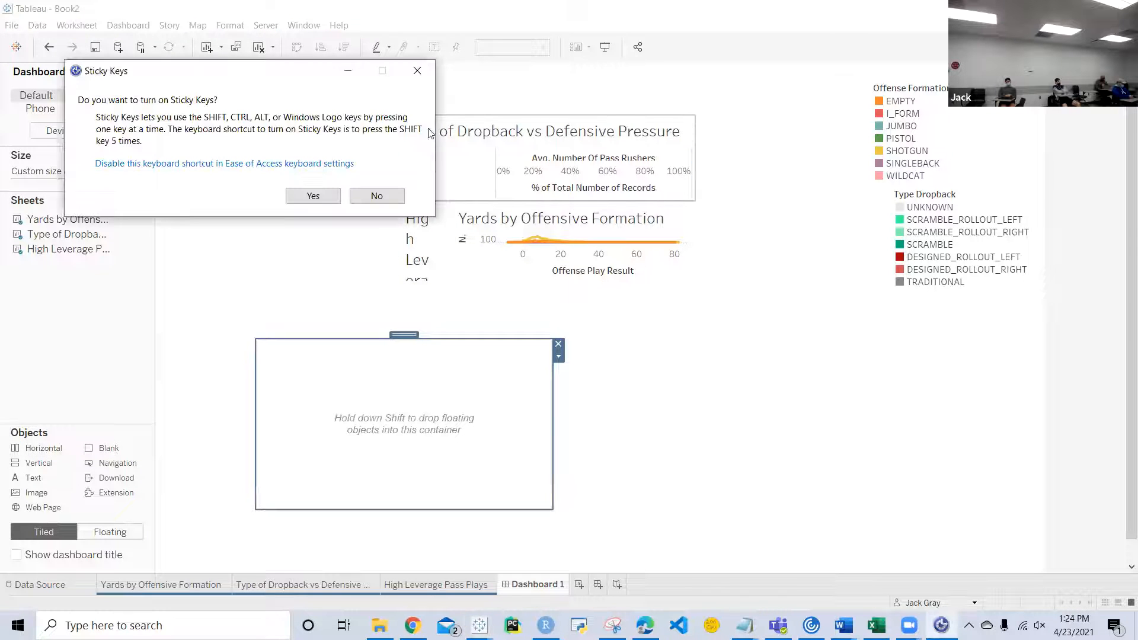
click(419, 70)
click(548, 125)
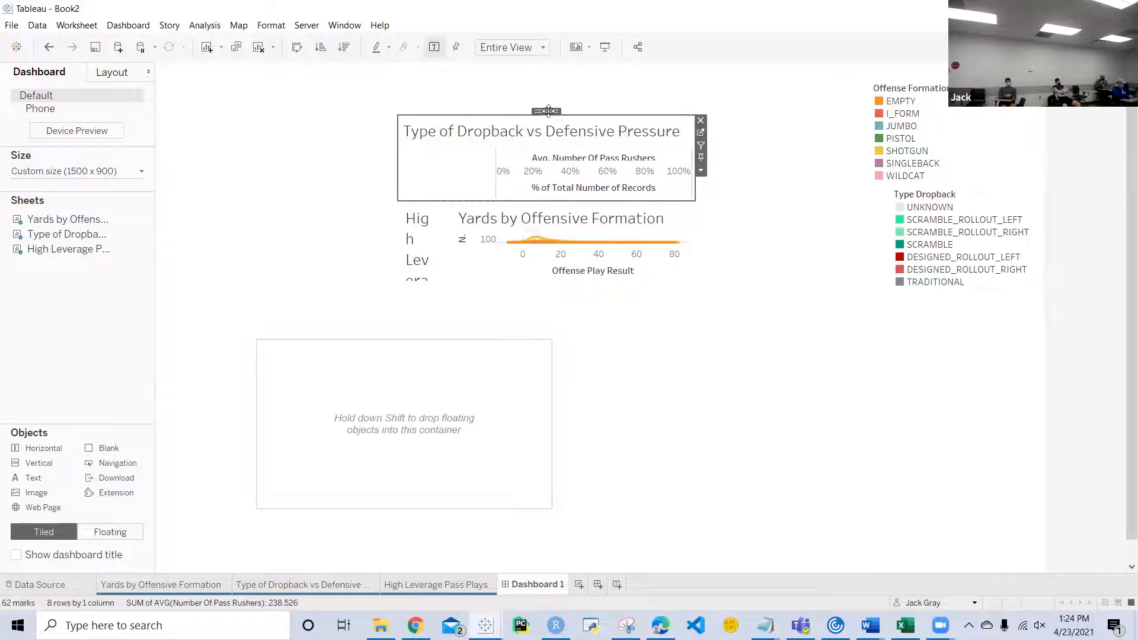
drag(548, 111, 400, 382)
Step: Add a floating vertical container at about x 675, y 159, holding the Offense Formation legend above the Type Dropback legend with a blank object between them
click(951, 142)
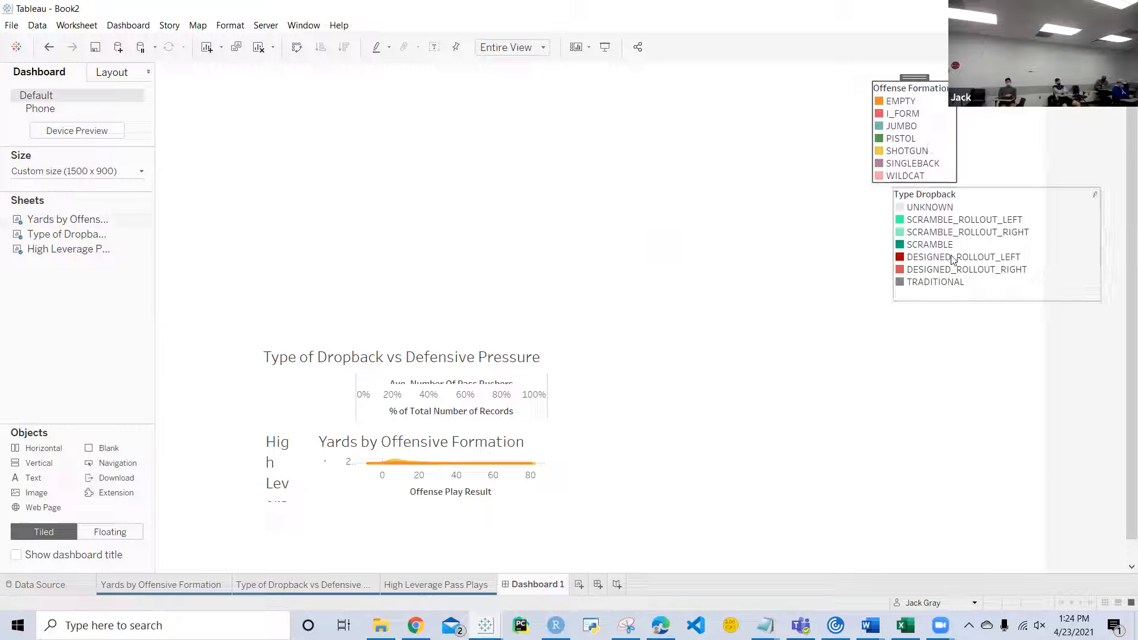
drag(64, 453, 563, 159)
click(939, 144)
drag(915, 82, 691, 191)
click(986, 202)
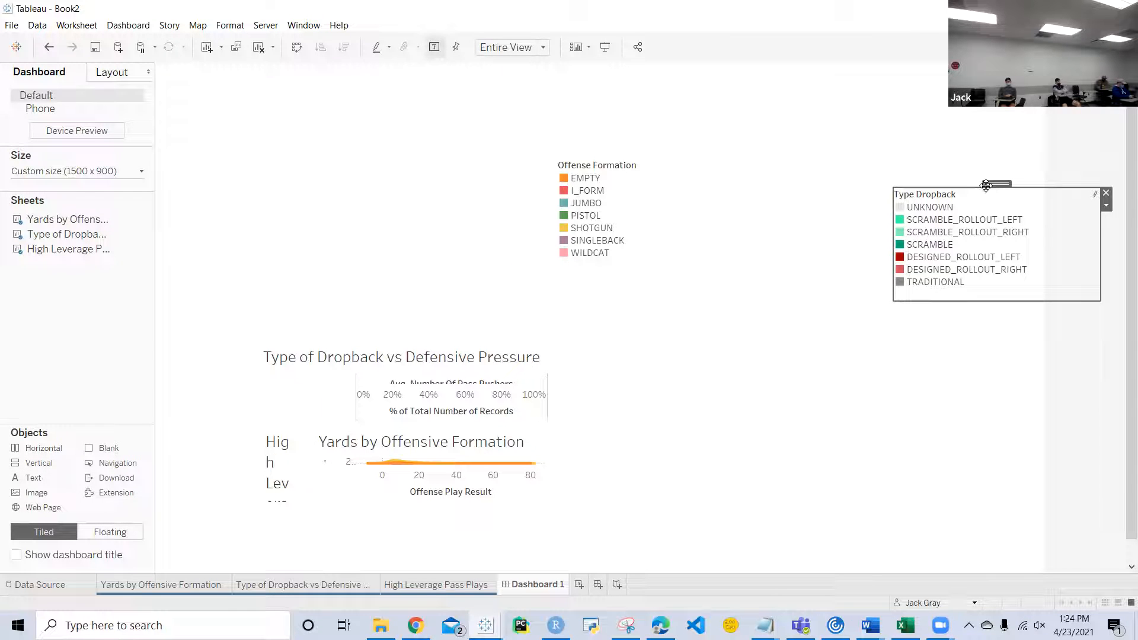
drag(988, 185, 590, 262)
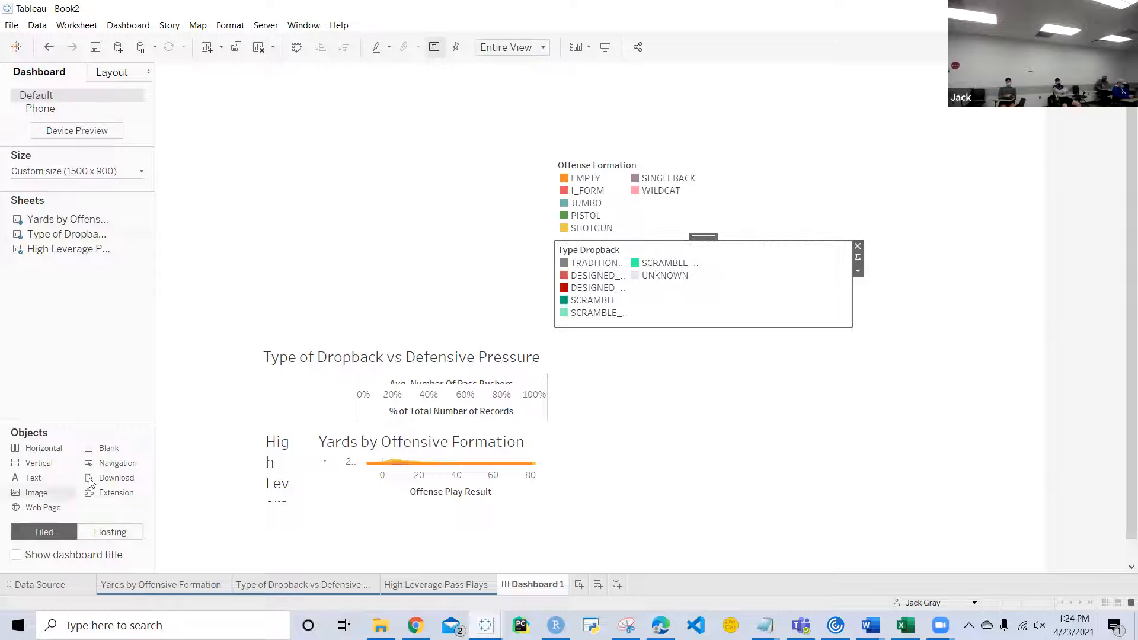
drag(126, 451, 629, 242)
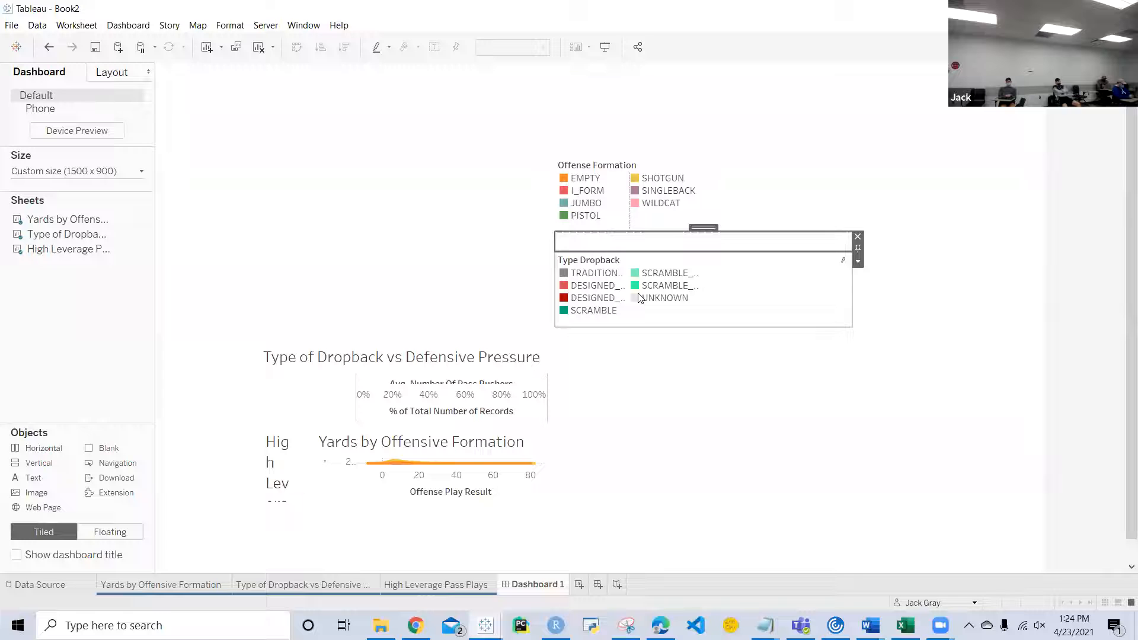
Step: Try to move the legend container into the horizontal container beside the nested charts
click(746, 186)
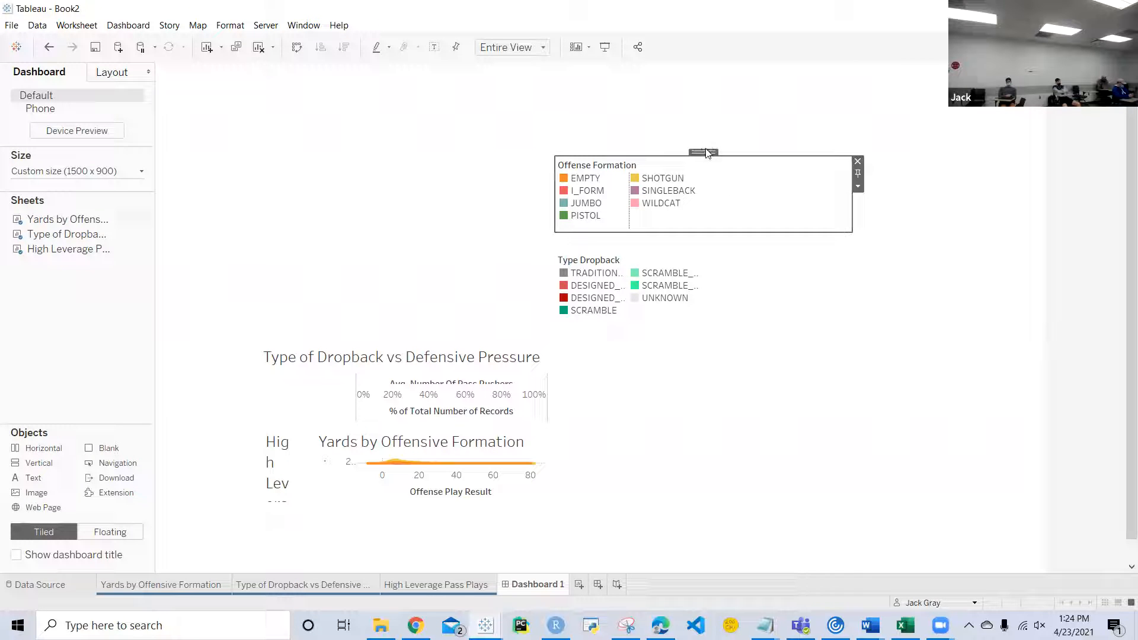
drag(705, 153, 553, 426)
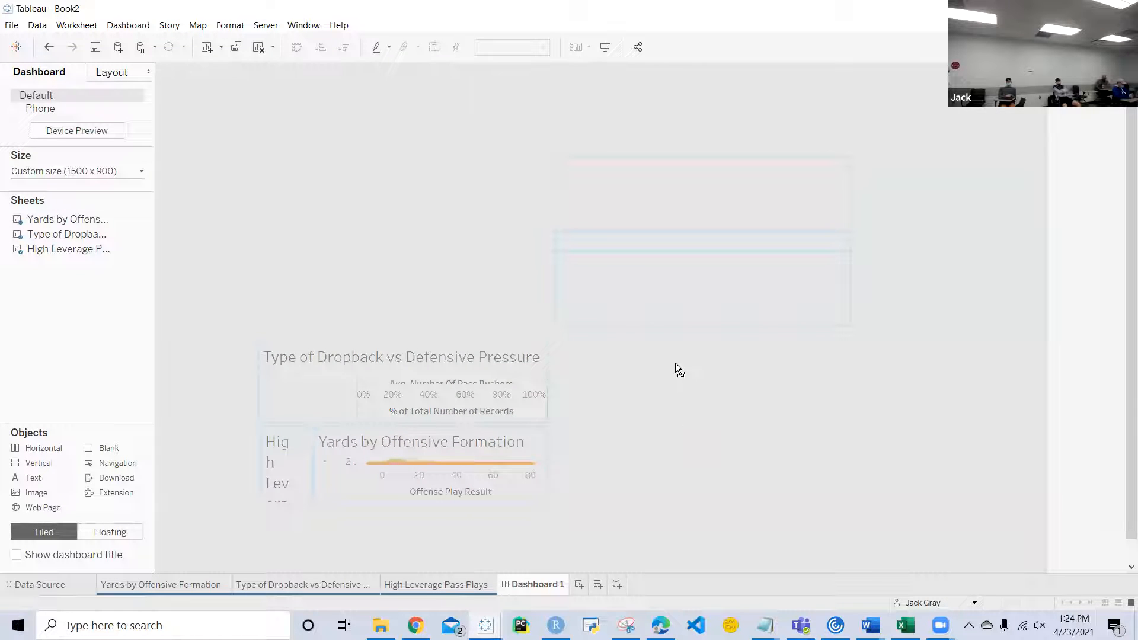
key(shift)
key(shift)
key(shift)
key(shift)
key(shift)
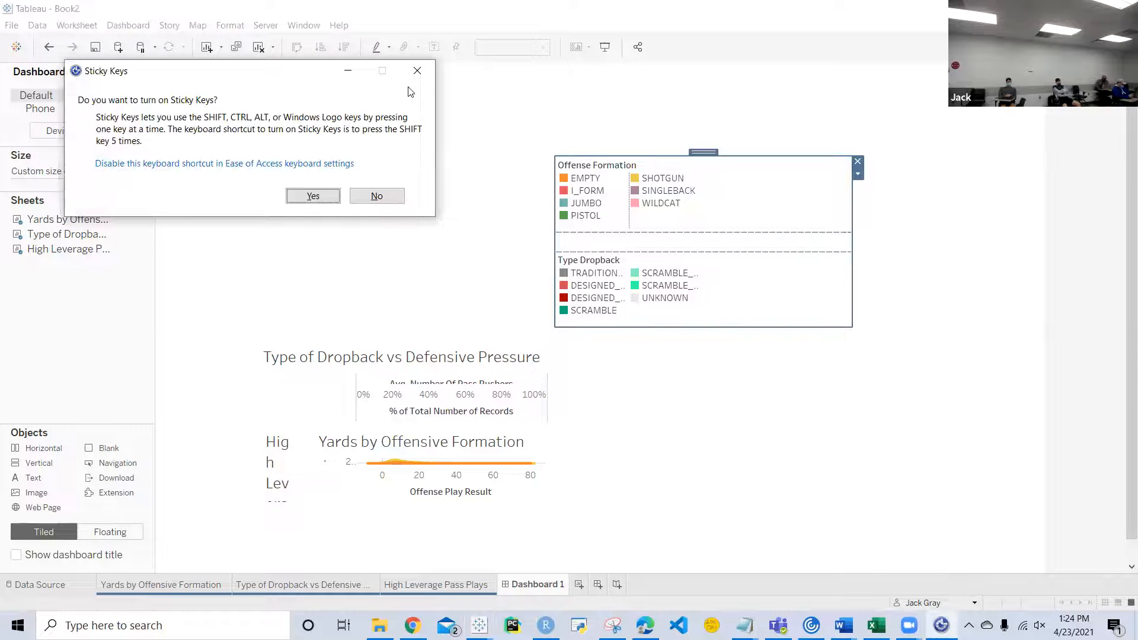
click(417, 70)
Step: Check in the item hierarchy how the vertical chart container is nested inside the outer horizontal container
click(353, 379)
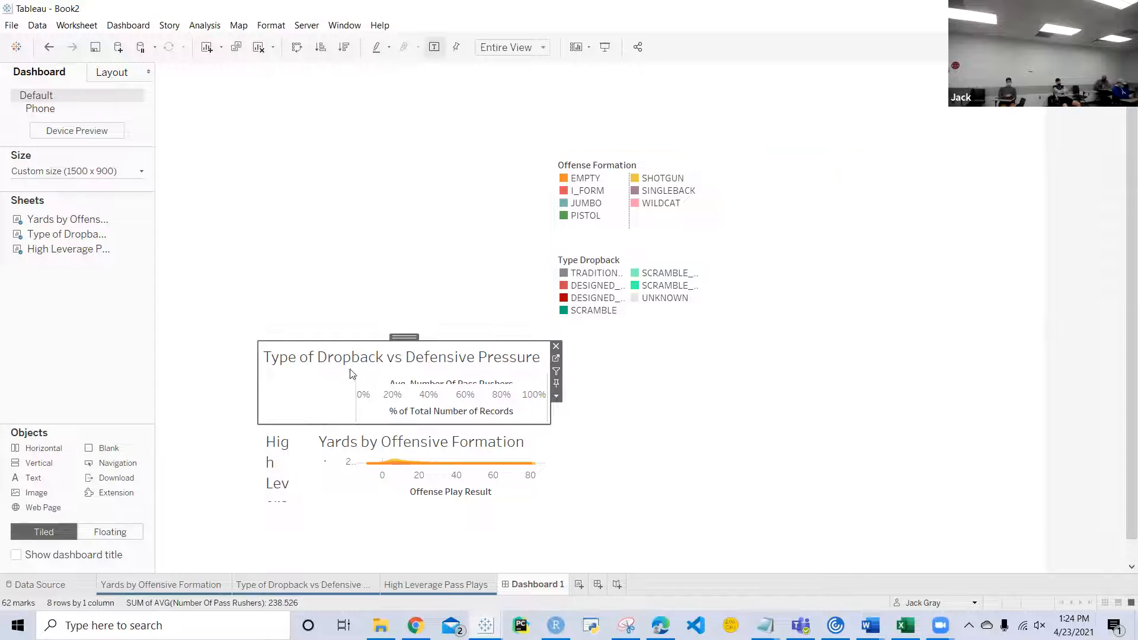
double_click(405, 335)
click(123, 74)
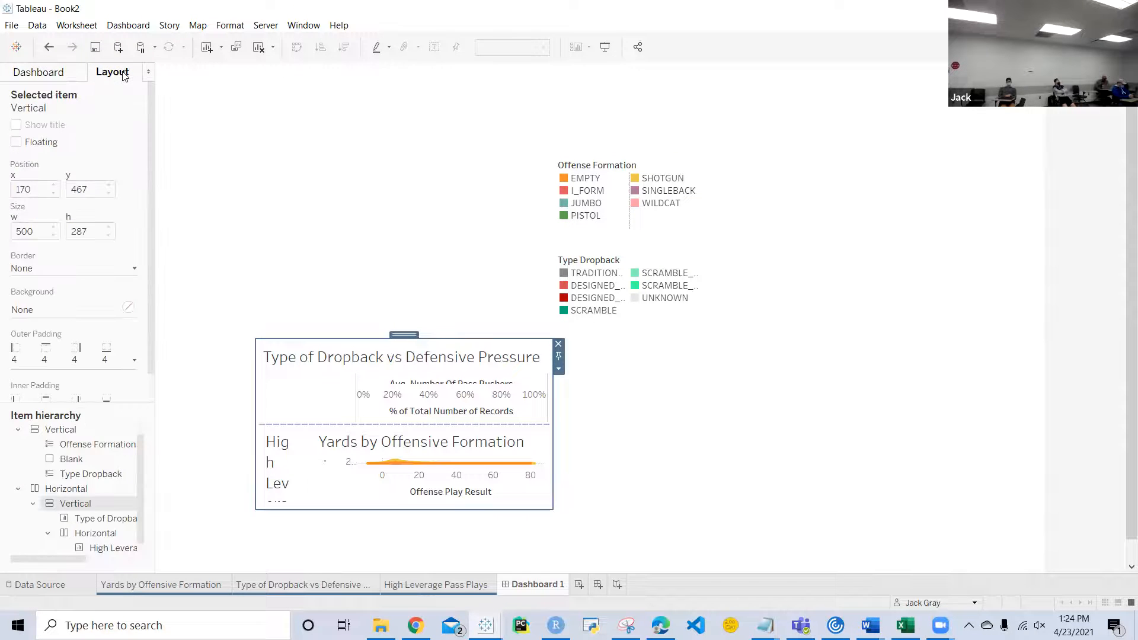
click(56, 488)
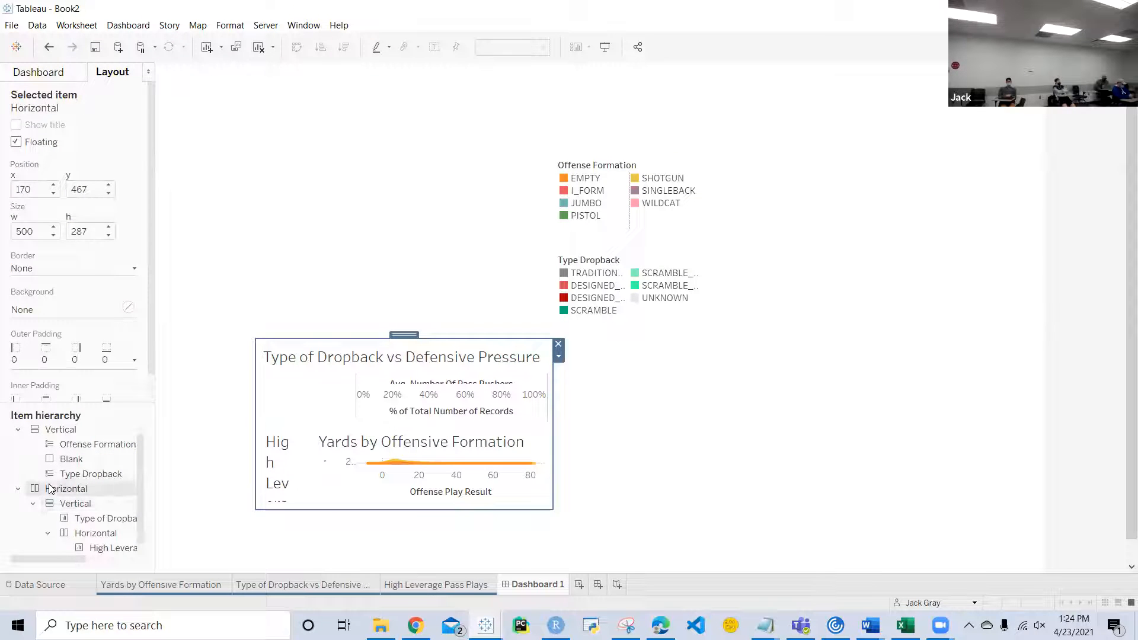
Step: Select the whole vertical legend container and try moving it down toward the charts
click(667, 160)
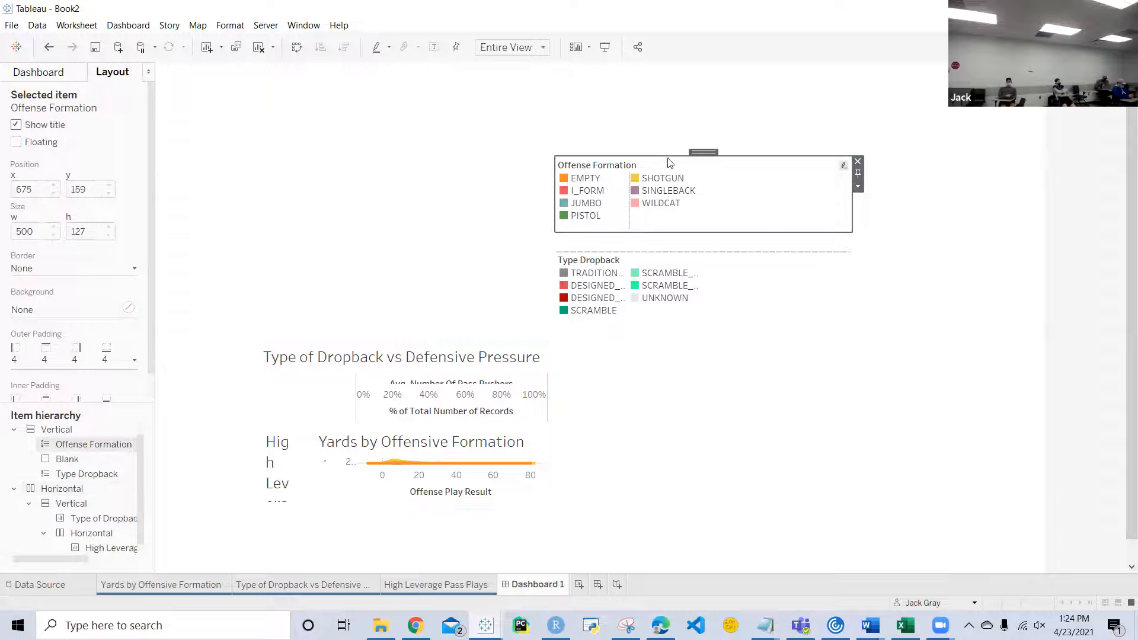
double_click(699, 150)
drag(700, 150, 691, 296)
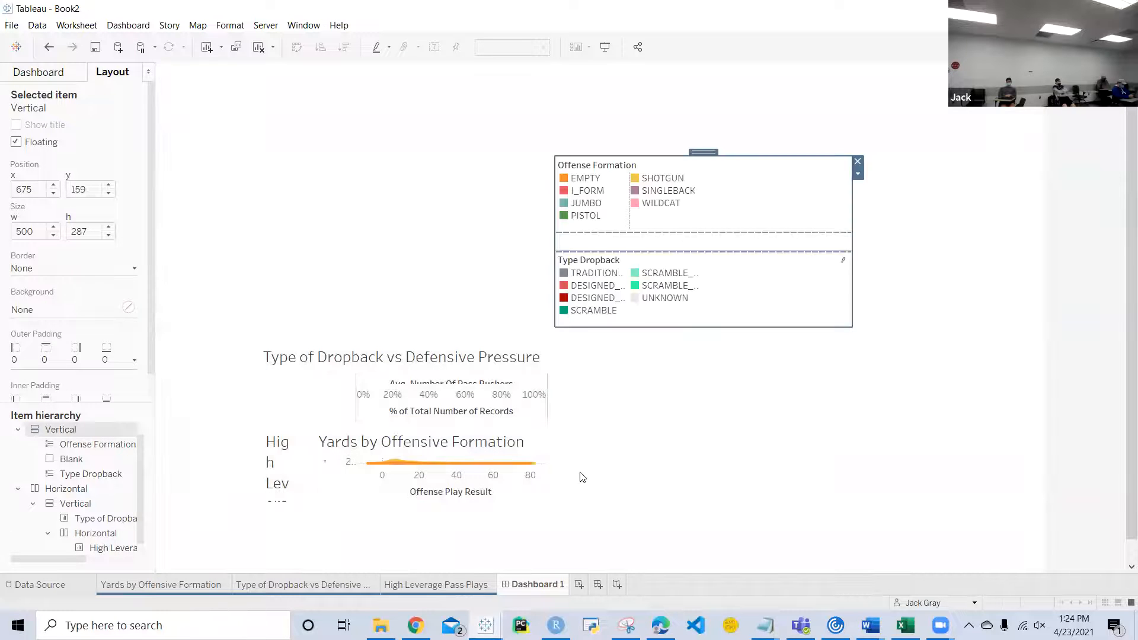
Step: Inspect the parent containers of the Yards by Offensive Formation chart and of the blank object between the legends
click(505, 453)
double_click(431, 420)
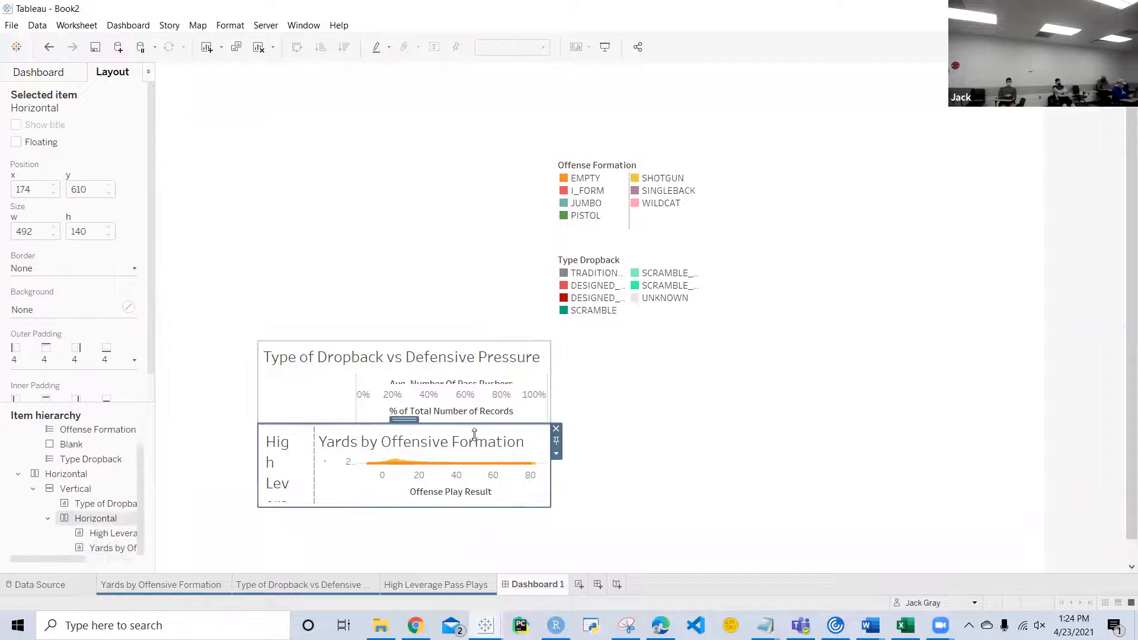
double_click(404, 420)
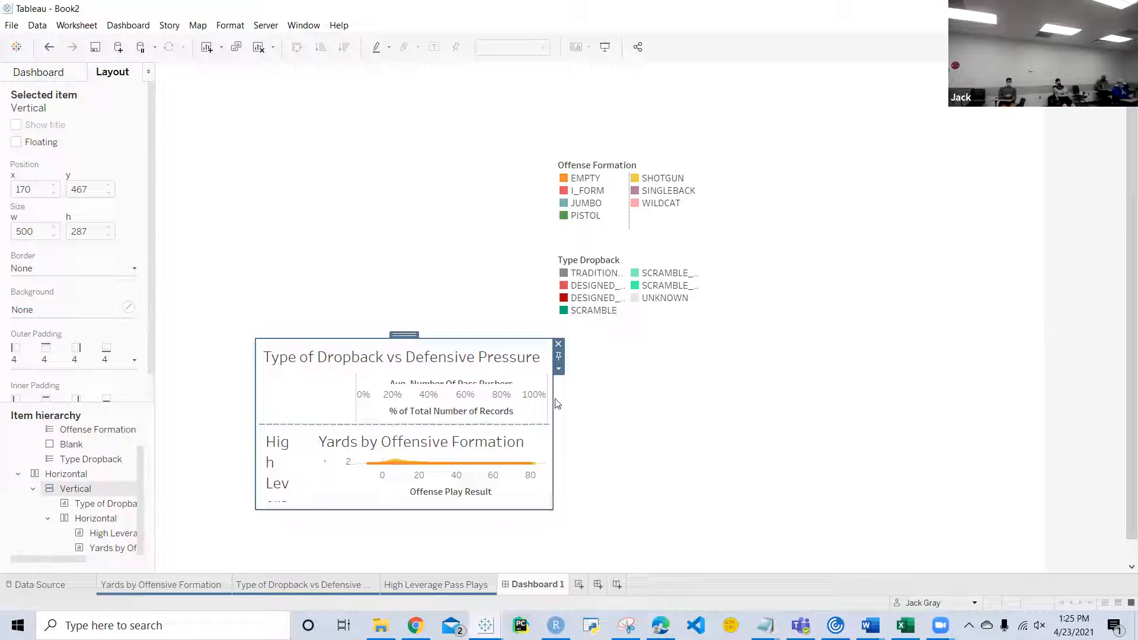
click(546, 554)
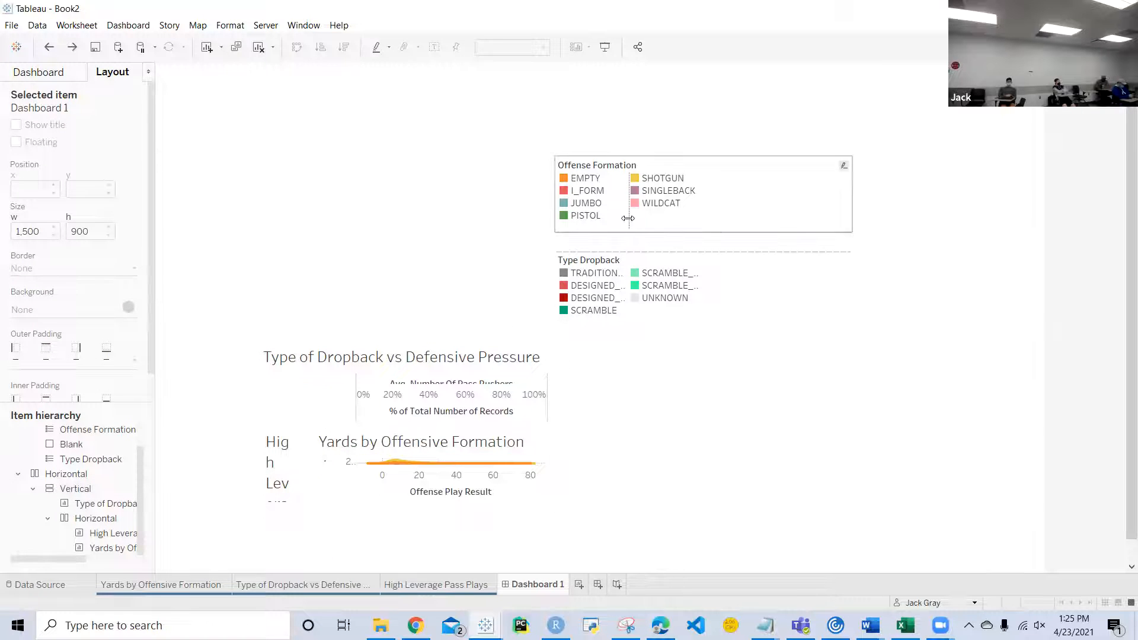
click(627, 248)
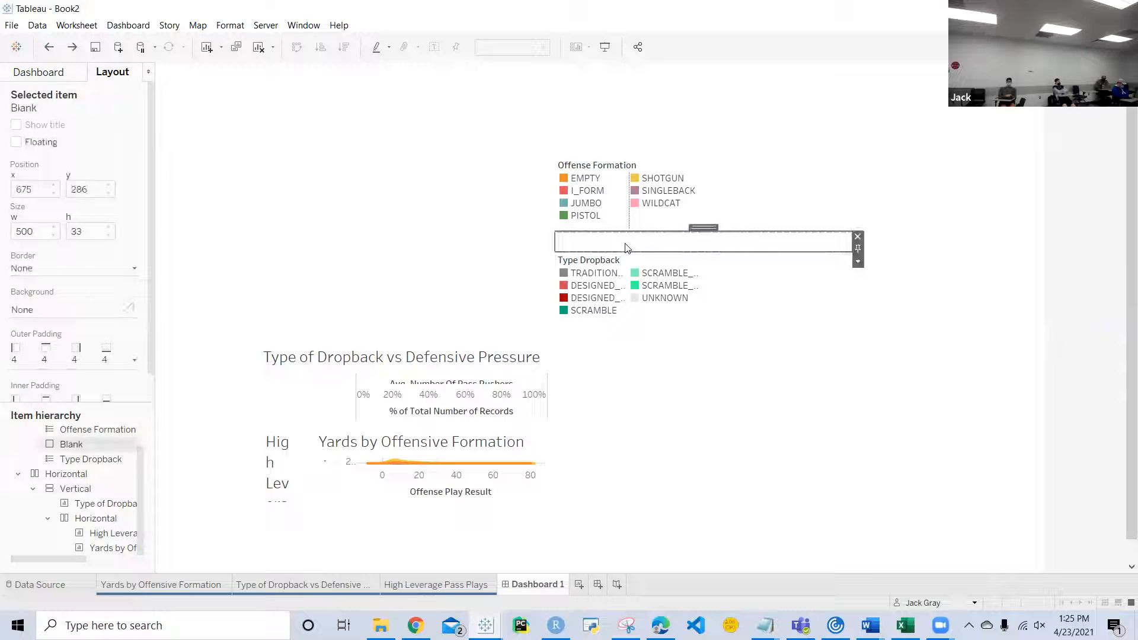
double_click(703, 228)
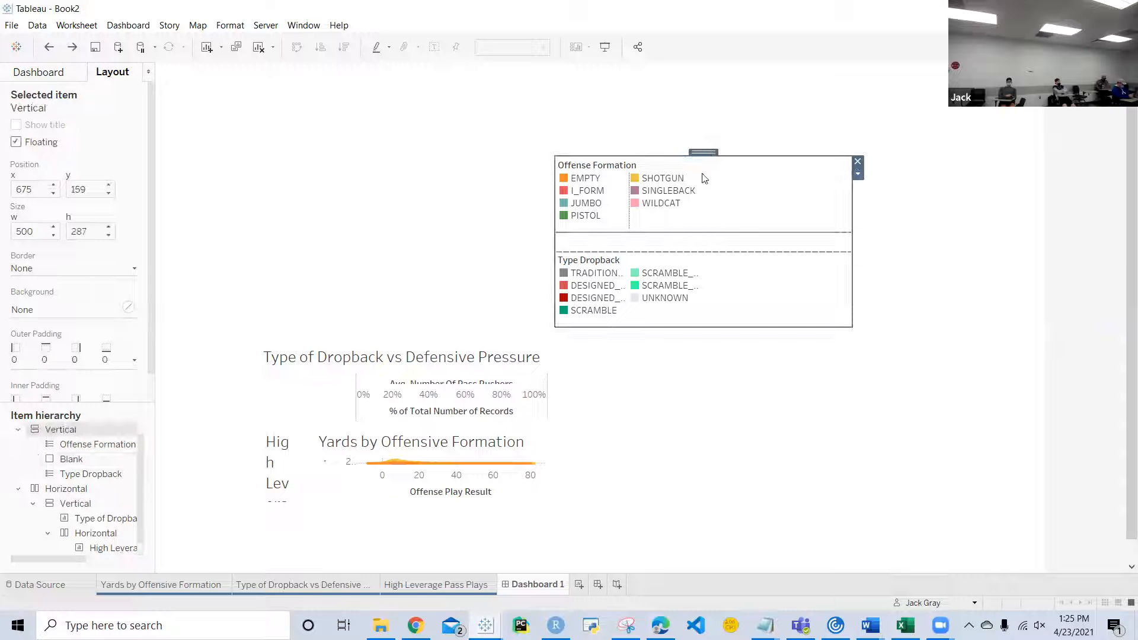
Step: Select the whole vertical chart container and dock it as a tiled item filling the 1500 x 900 dashboard
click(462, 350)
double_click(403, 337)
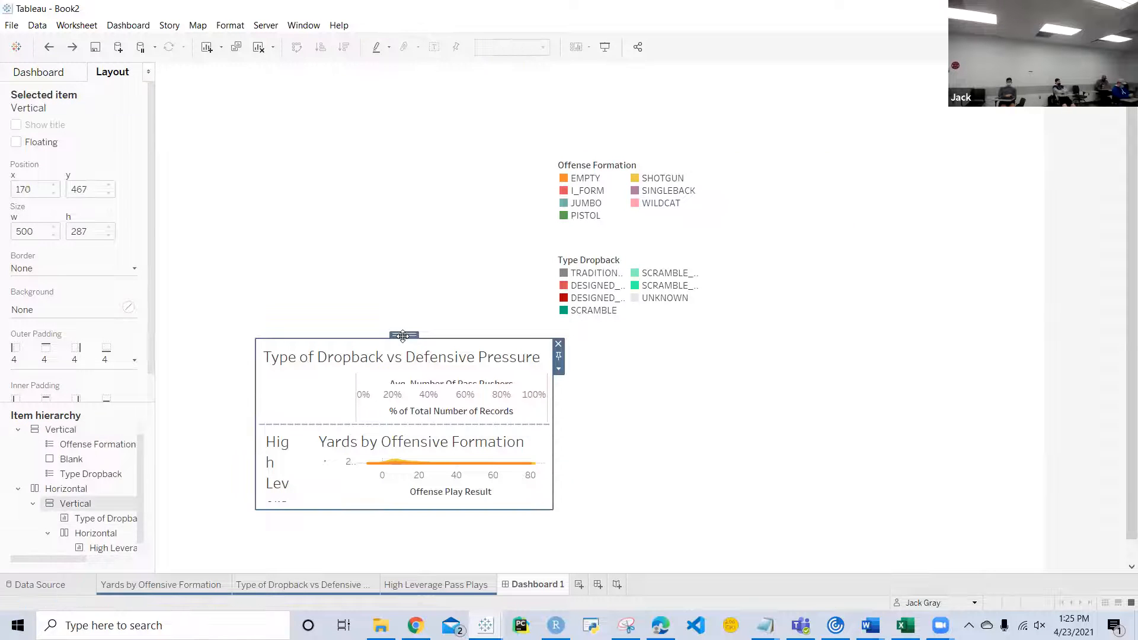
drag(403, 336, 405, 228)
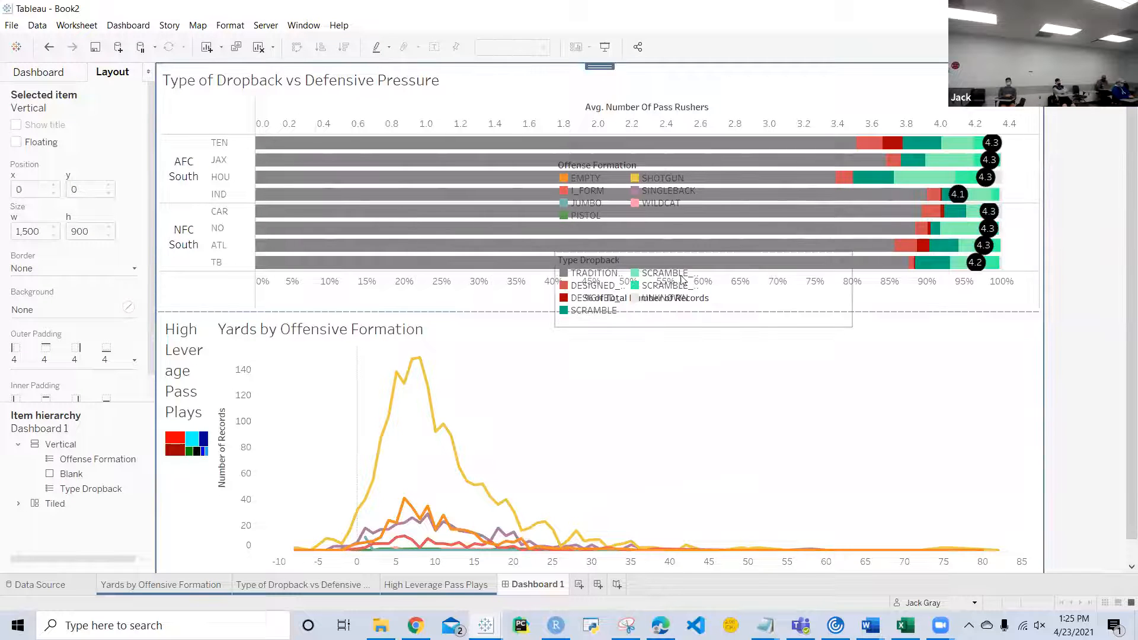
Step: Dock the legend container as a tiled column along the dashboard's right edge and narrow it so the charts are about 1,318 wide
click(752, 293)
double_click(705, 251)
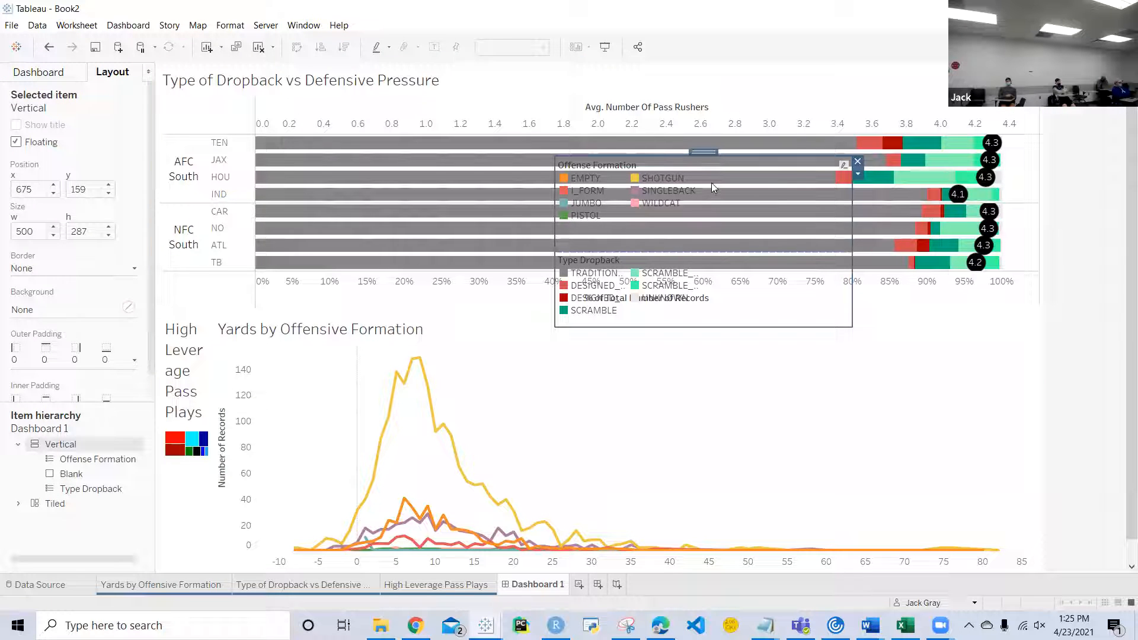
drag(710, 150, 819, 338)
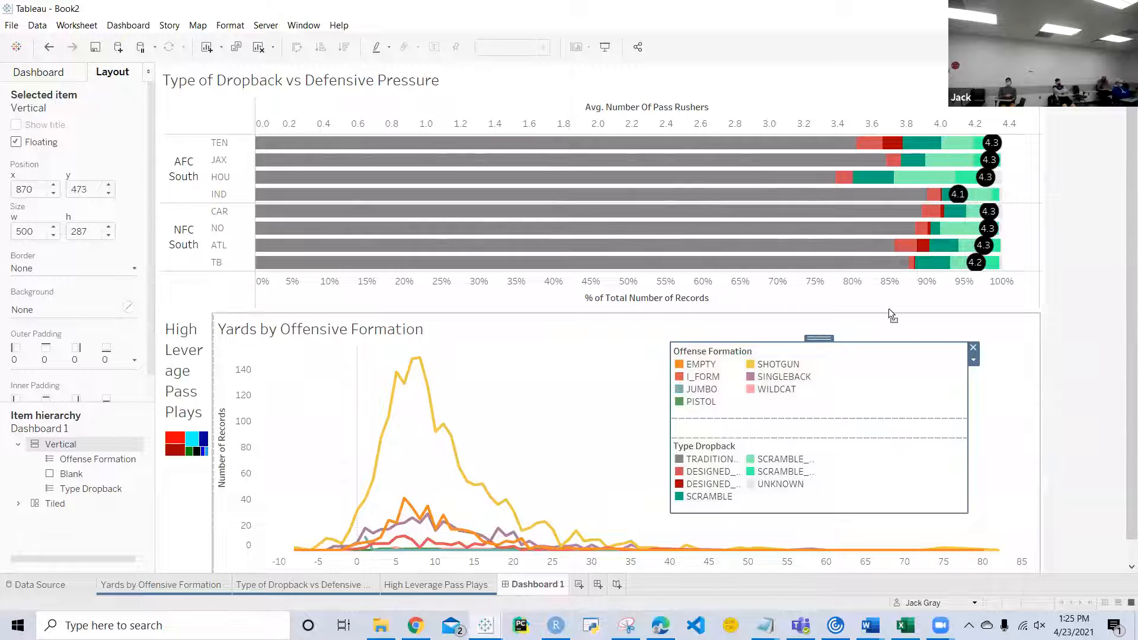
drag(1042, 303, 1041, 303)
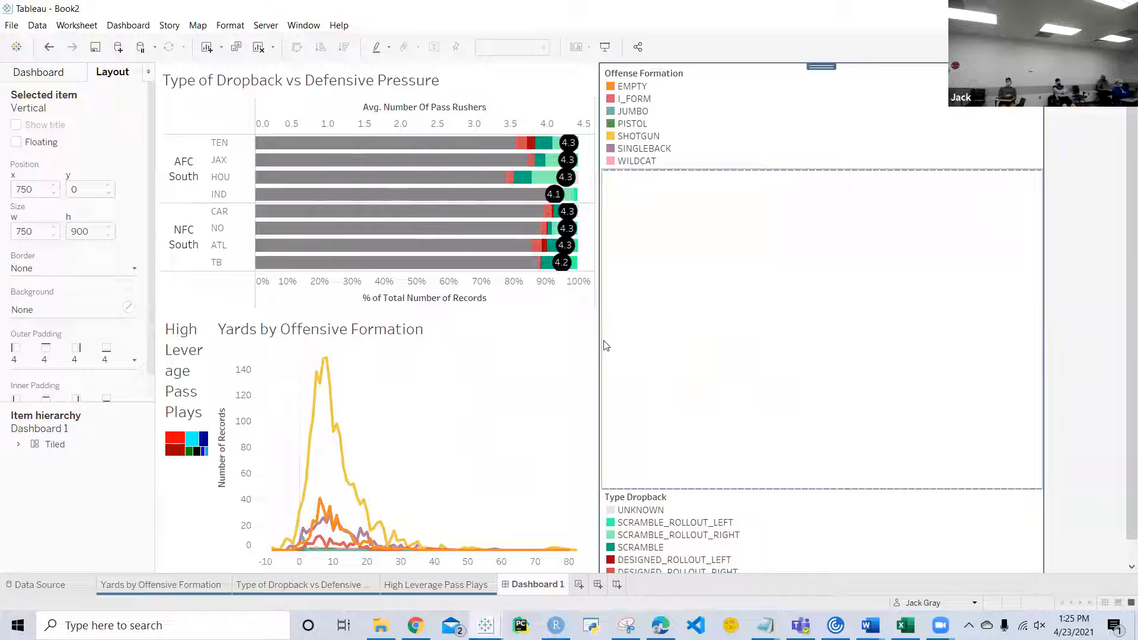
drag(599, 338, 935, 363)
Step: Distribute the contents of the horizontal container holding the lower two charts evenly, and lower its upper edge slightly to enlarge the dropback chart
click(704, 371)
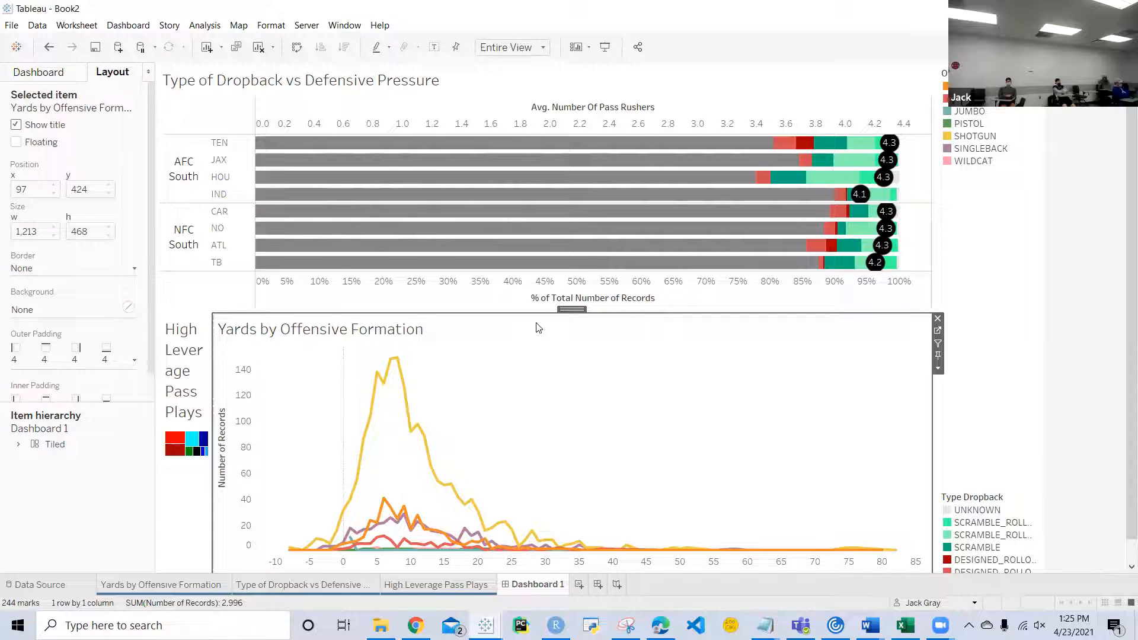
click(561, 307)
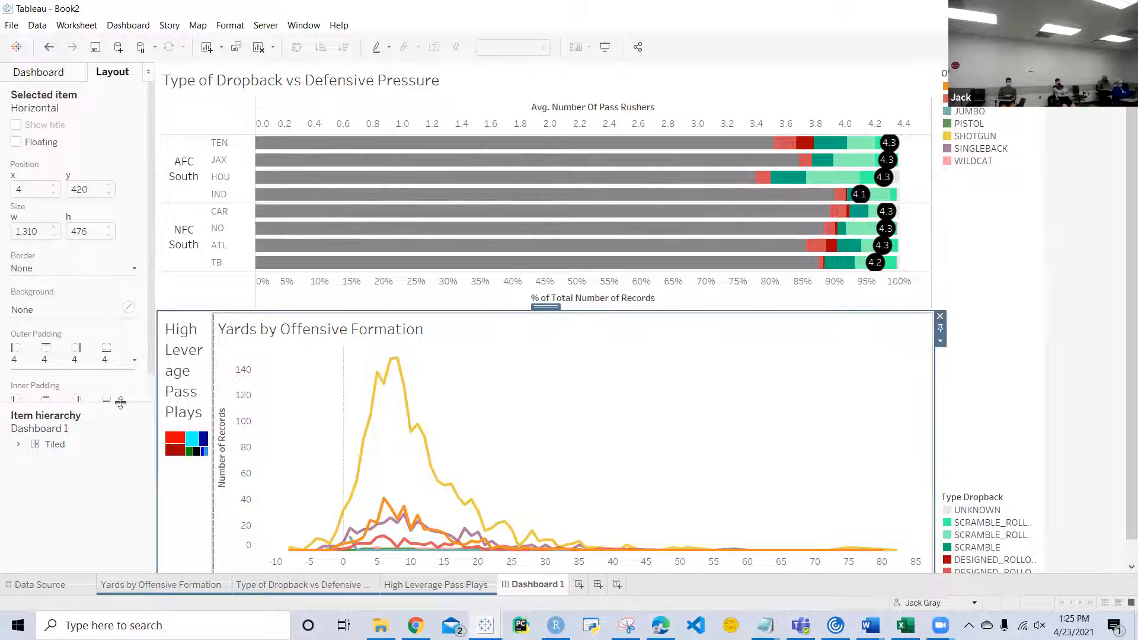
click(555, 307)
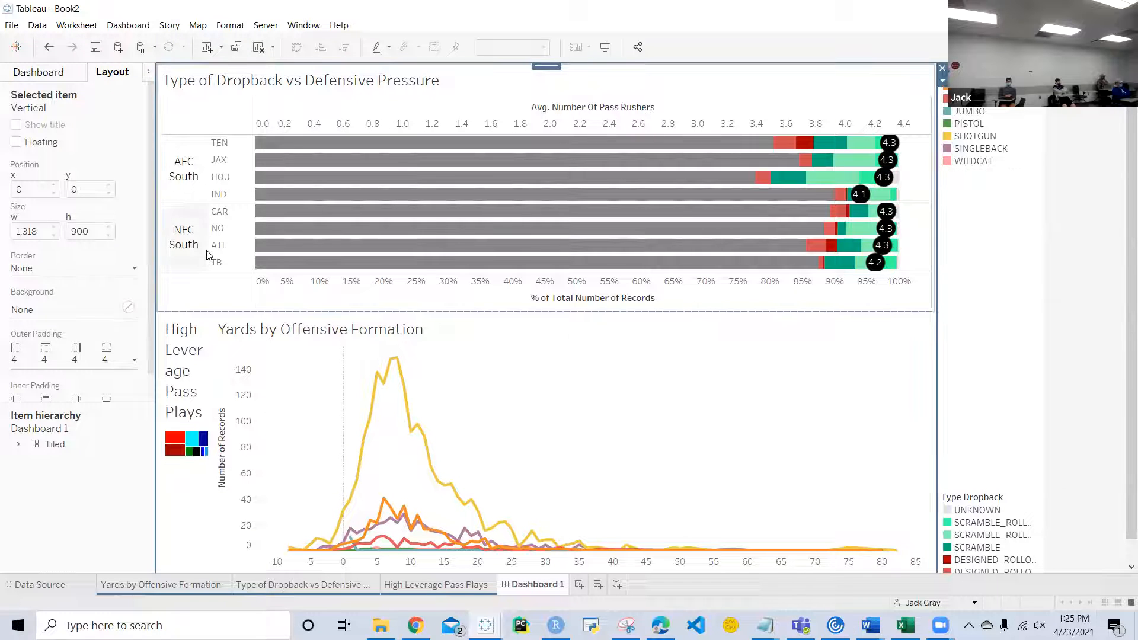
click(630, 401)
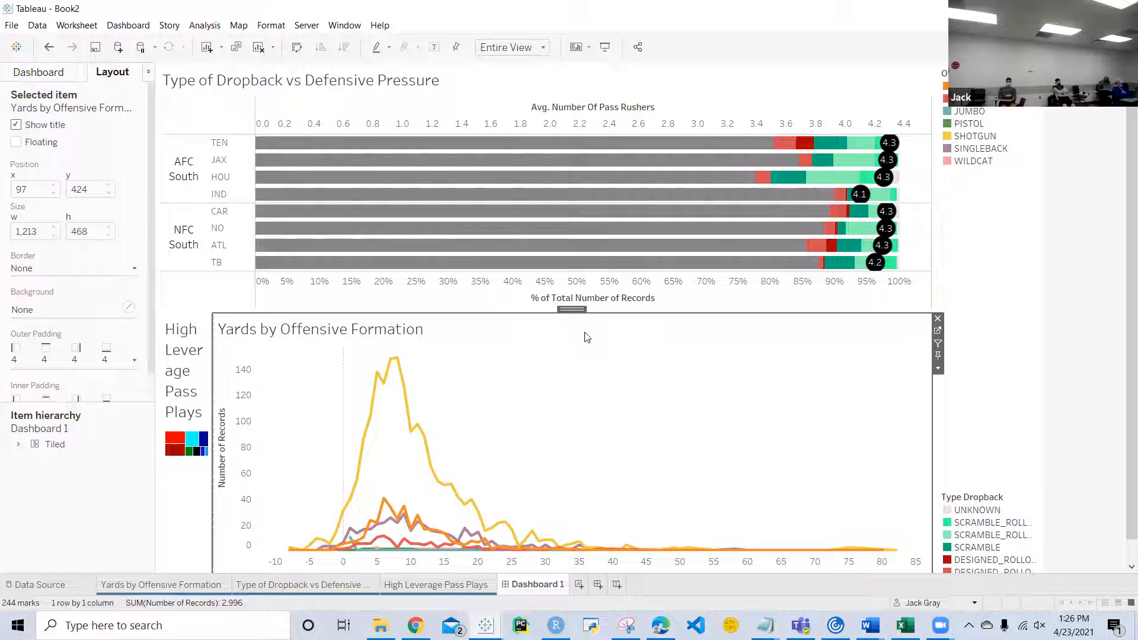
click(572, 311)
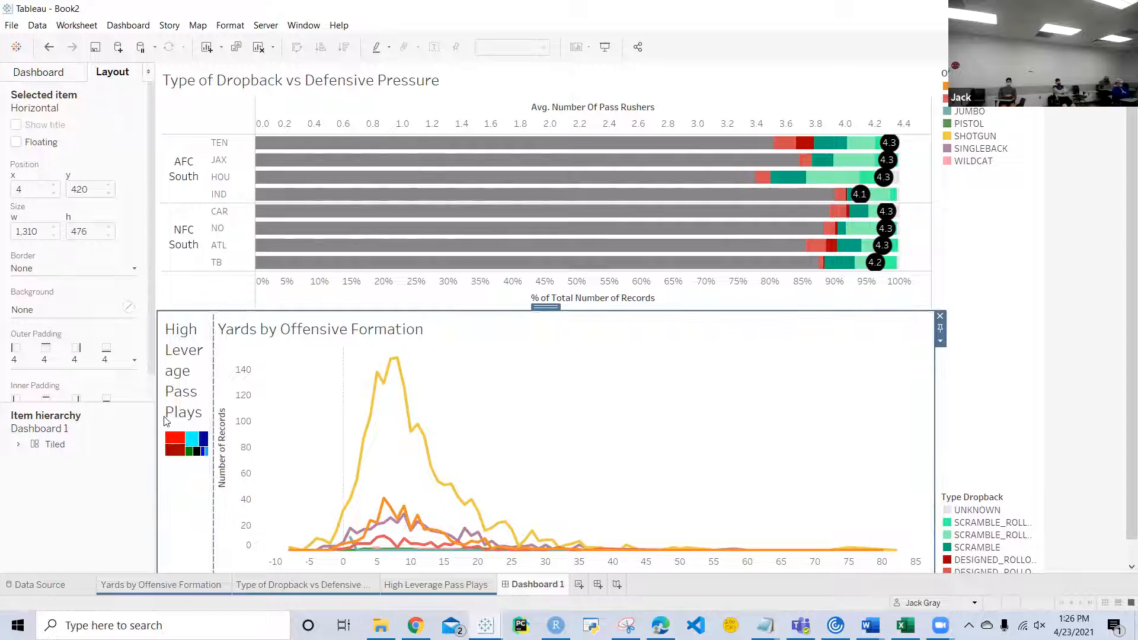
click(939, 340)
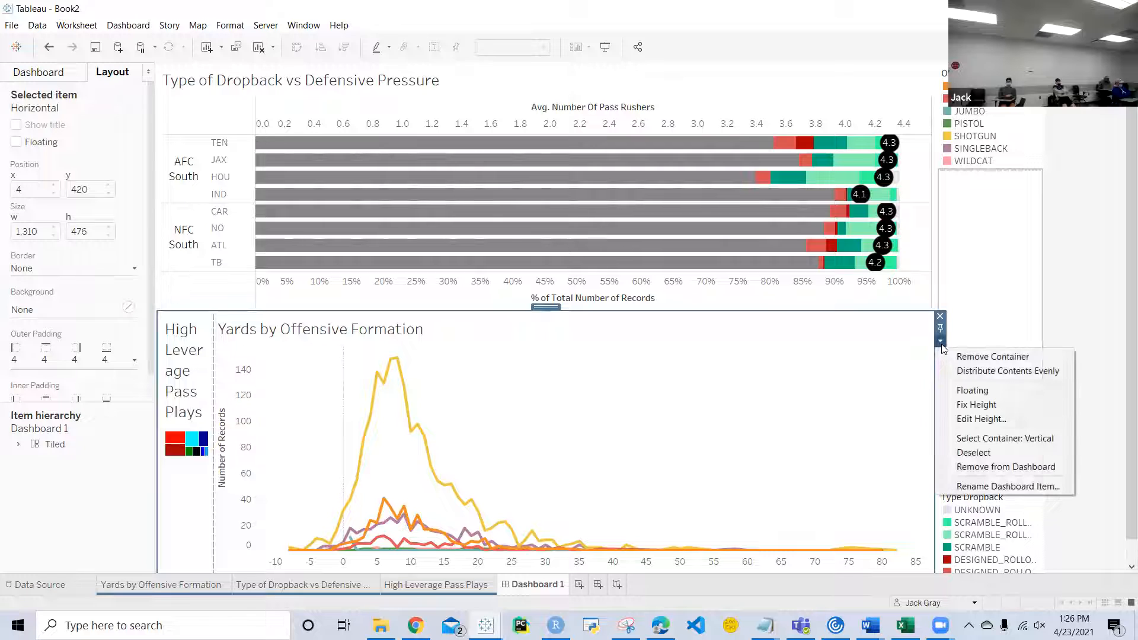
click(981, 371)
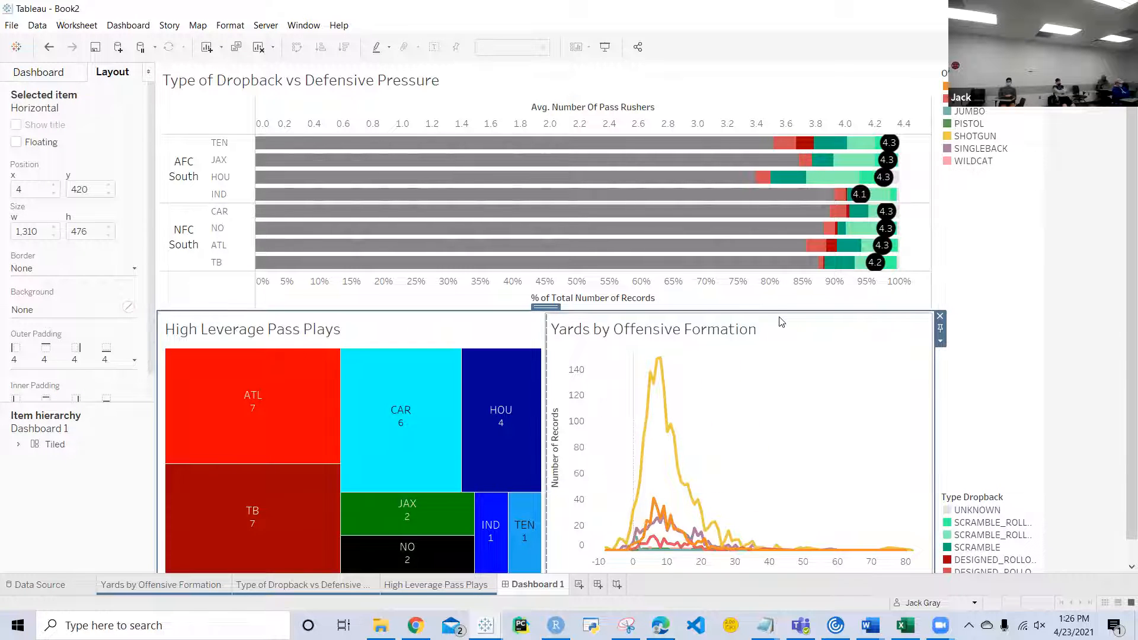
drag(773, 311, 771, 323)
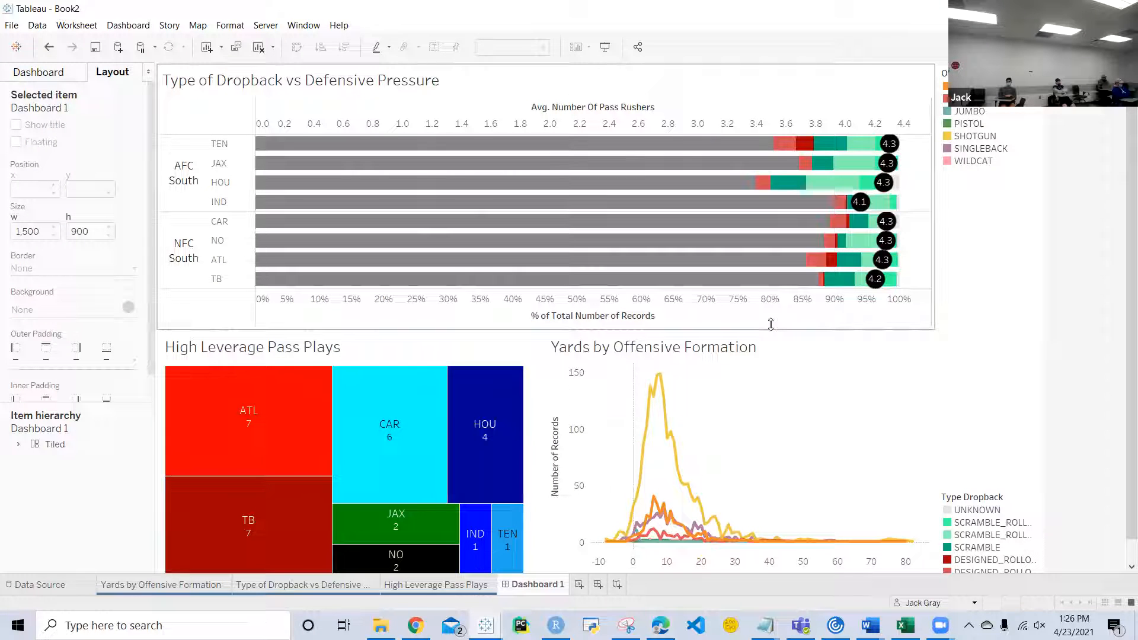
Step: Move the Type Dropback legend directly beneath the Offense Formation legend, above the blank object
click(1027, 519)
drag(998, 491, 969, 183)
click(1008, 133)
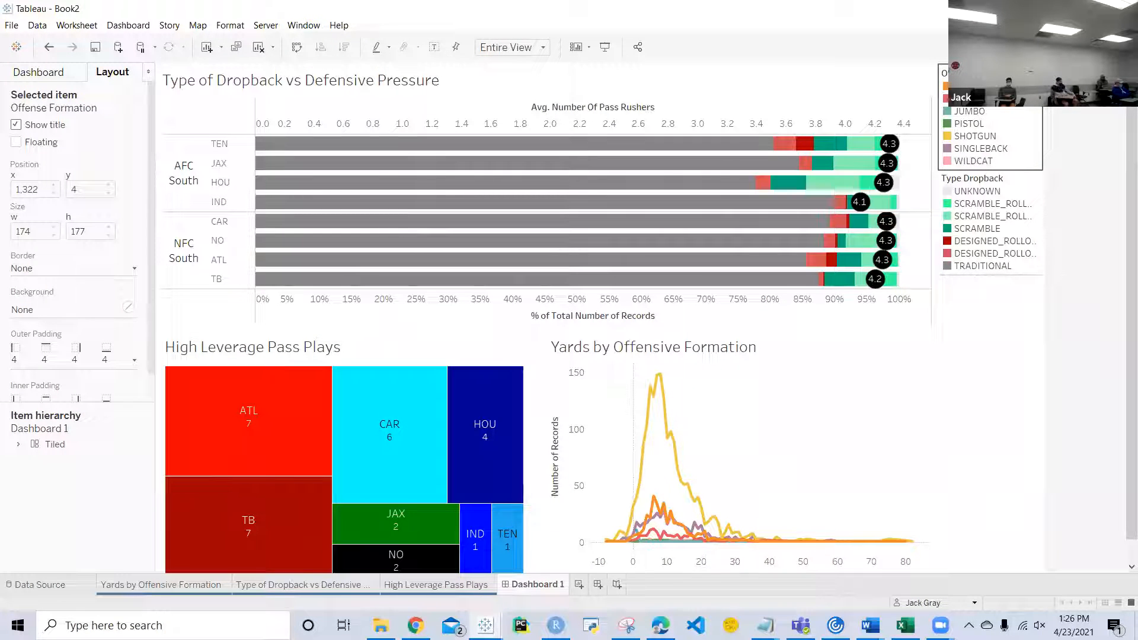
Step: Move the Offense Formation legend below the blank object and shrink the blank from both its lower and upper edges
mouse_move(990, 67)
mouse_down()
mouse_move(993, 301)
mouse_move(984, 166)
mouse_up()
click(997, 284)
click(992, 501)
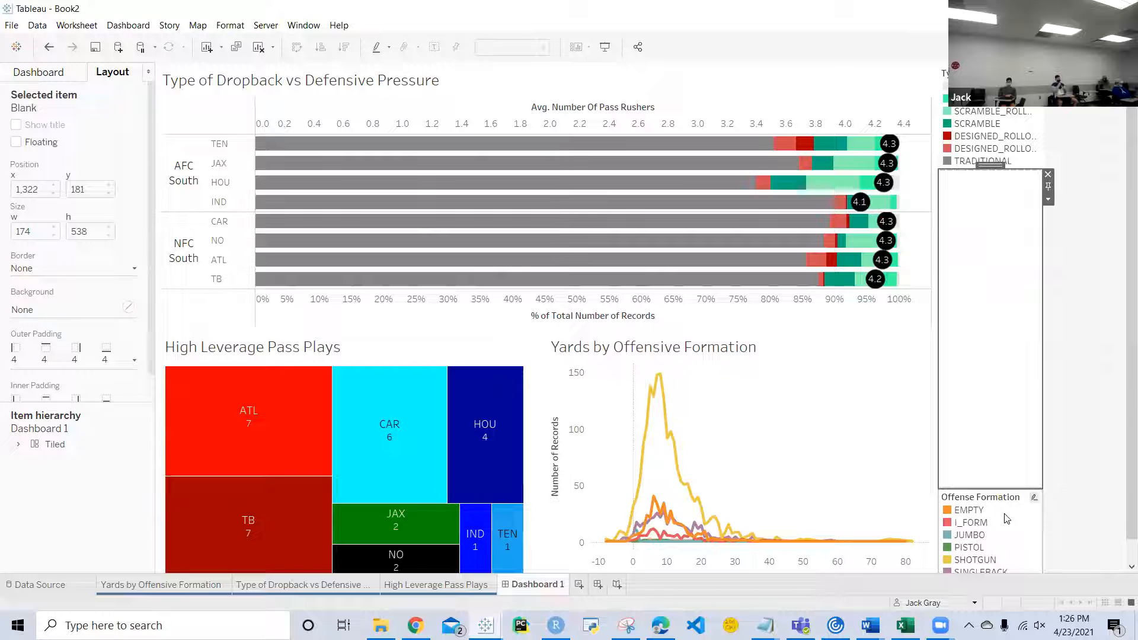
drag(993, 487, 993, 370)
drag(991, 171, 988, 211)
click(1025, 164)
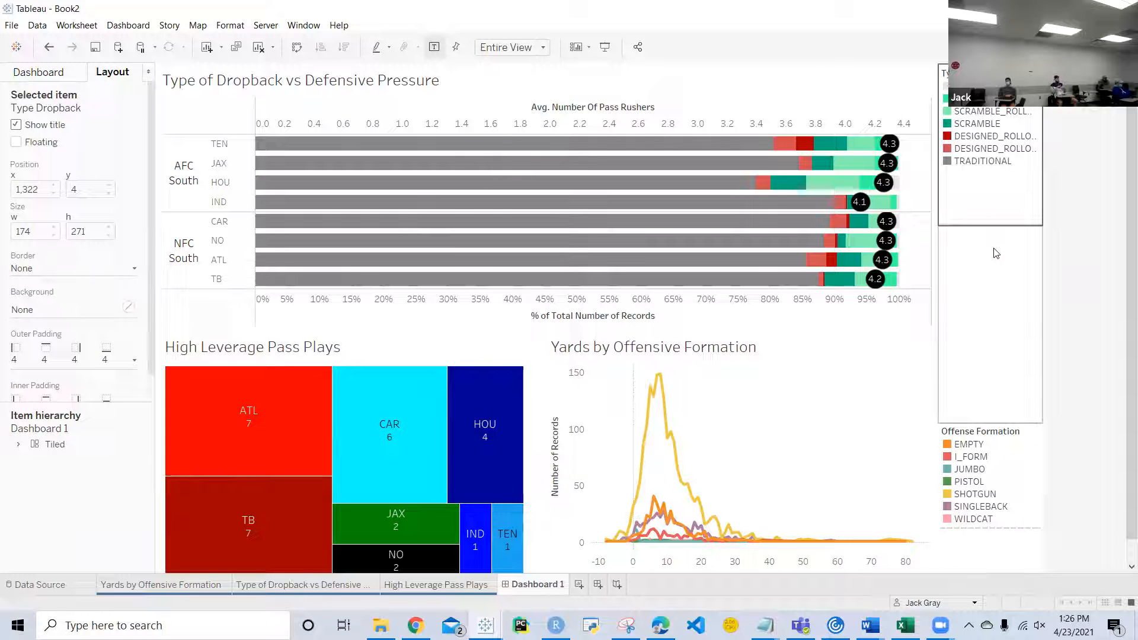
Step: Insert a blank object above the Type Dropback legend and resize the legend column's items so each legend sits beside its chart
click(57, 77)
drag(102, 448, 997, 241)
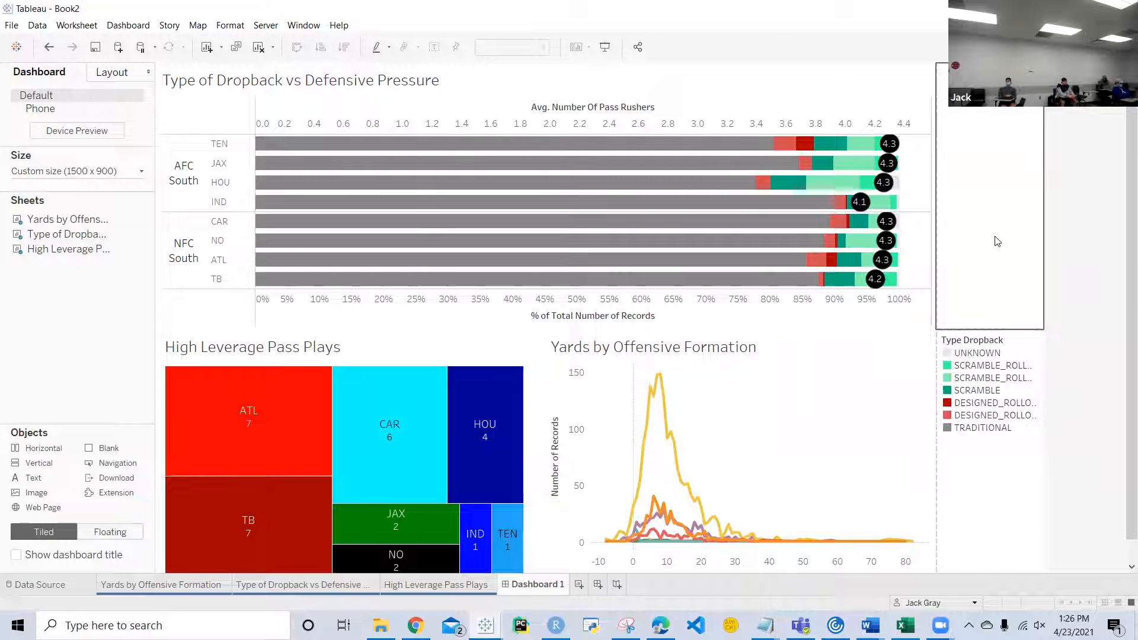
scroll(1002, 301, down, 1)
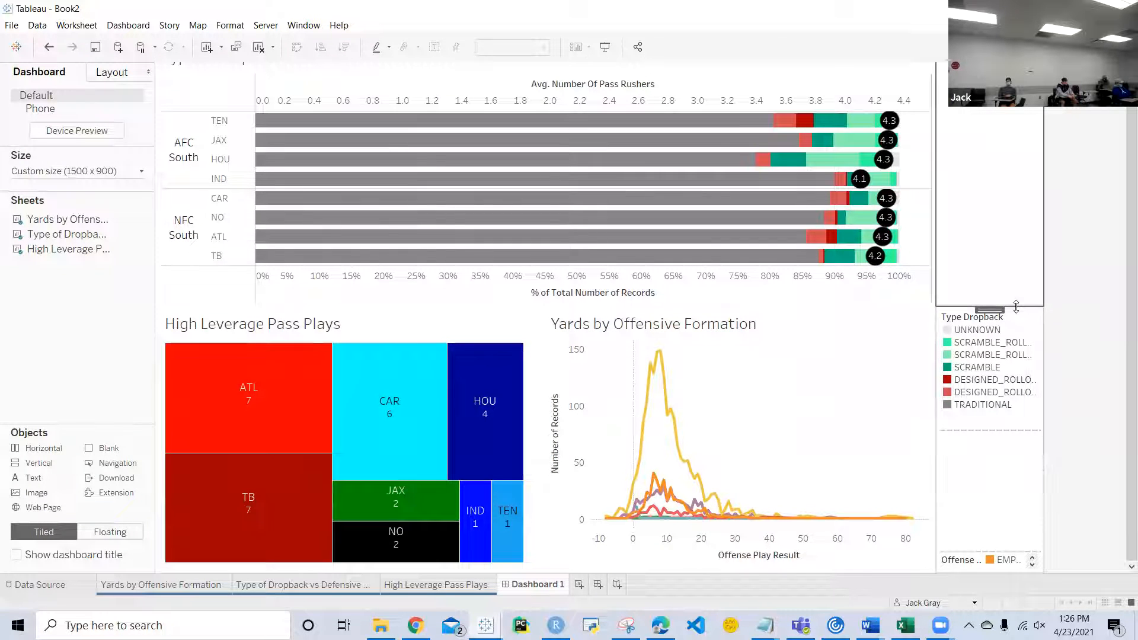
drag(1008, 230, 1008, 91)
scroll(994, 193, up, 1)
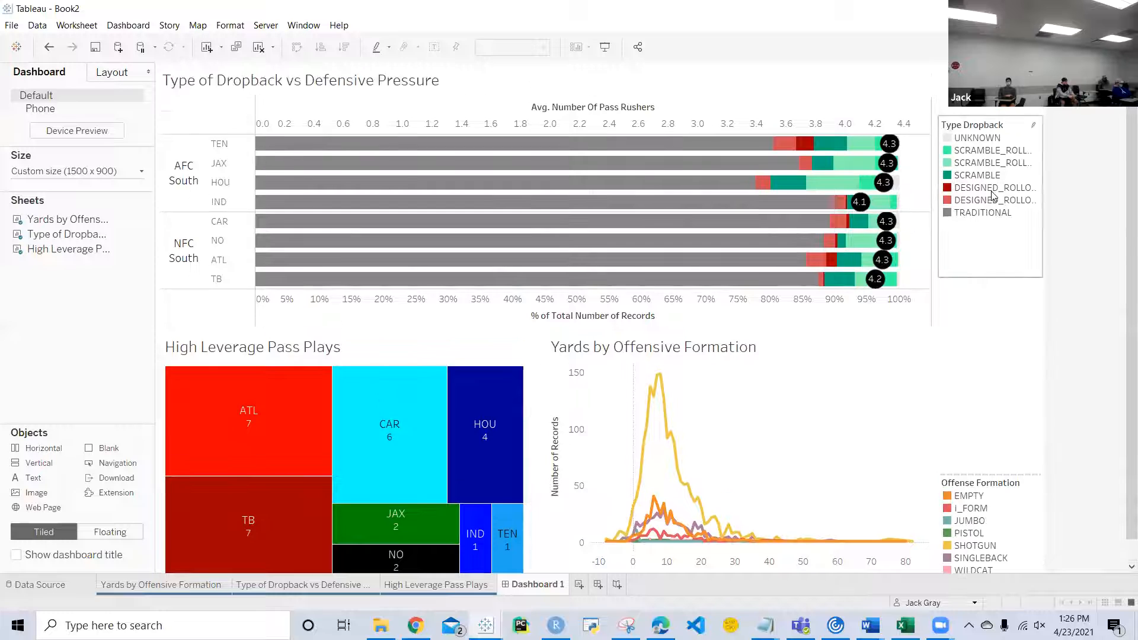
drag(1003, 278, 1003, 266)
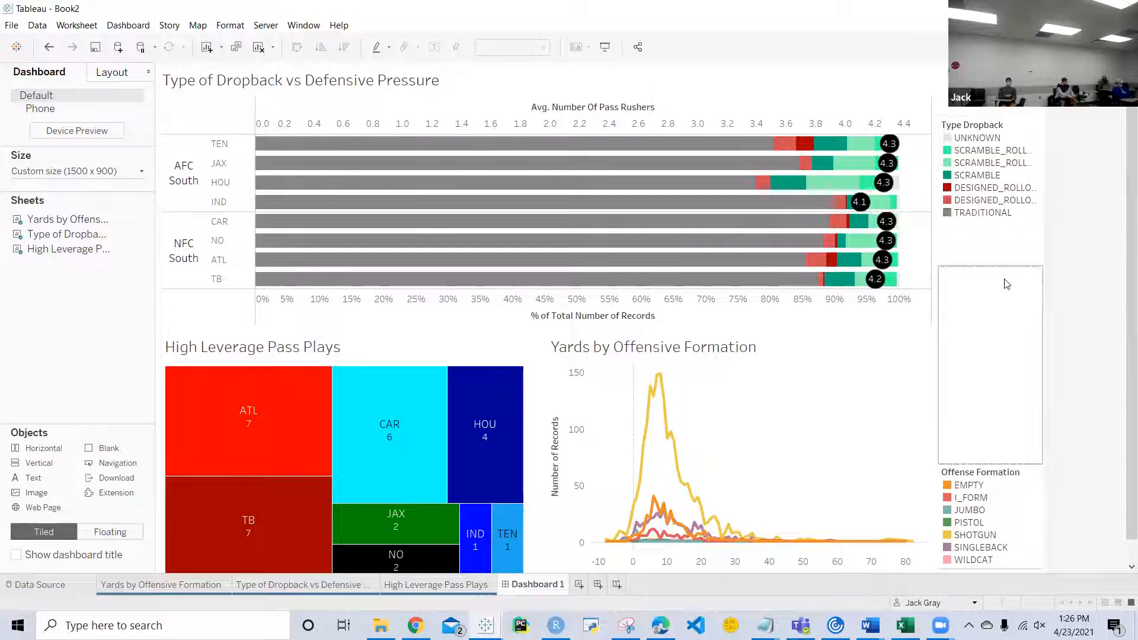
drag(995, 465, 986, 367)
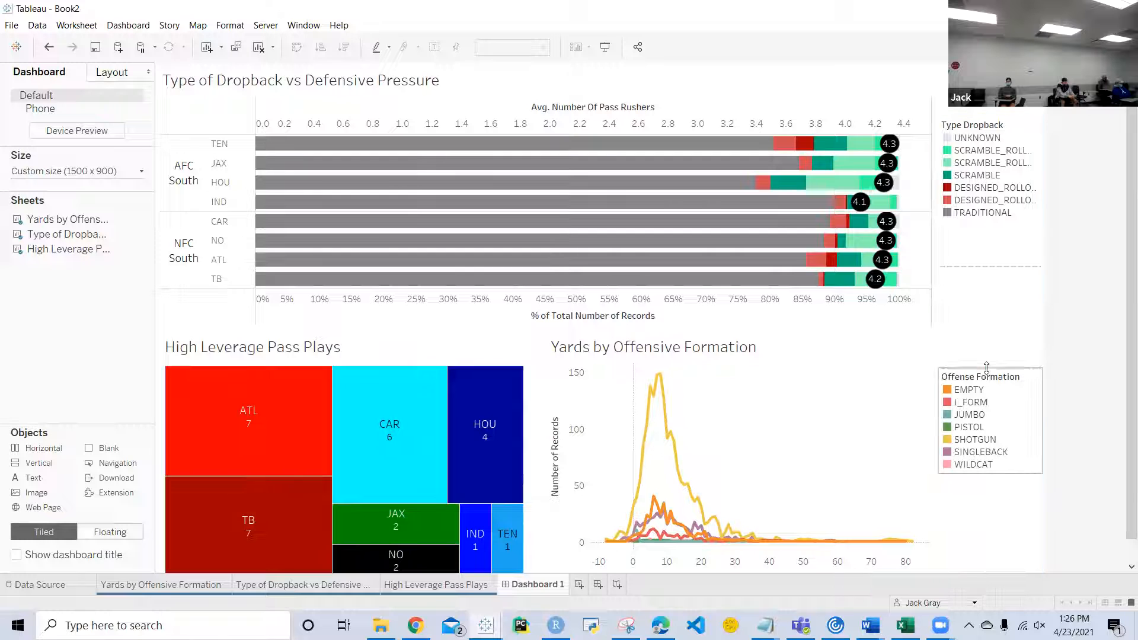
click(890, 452)
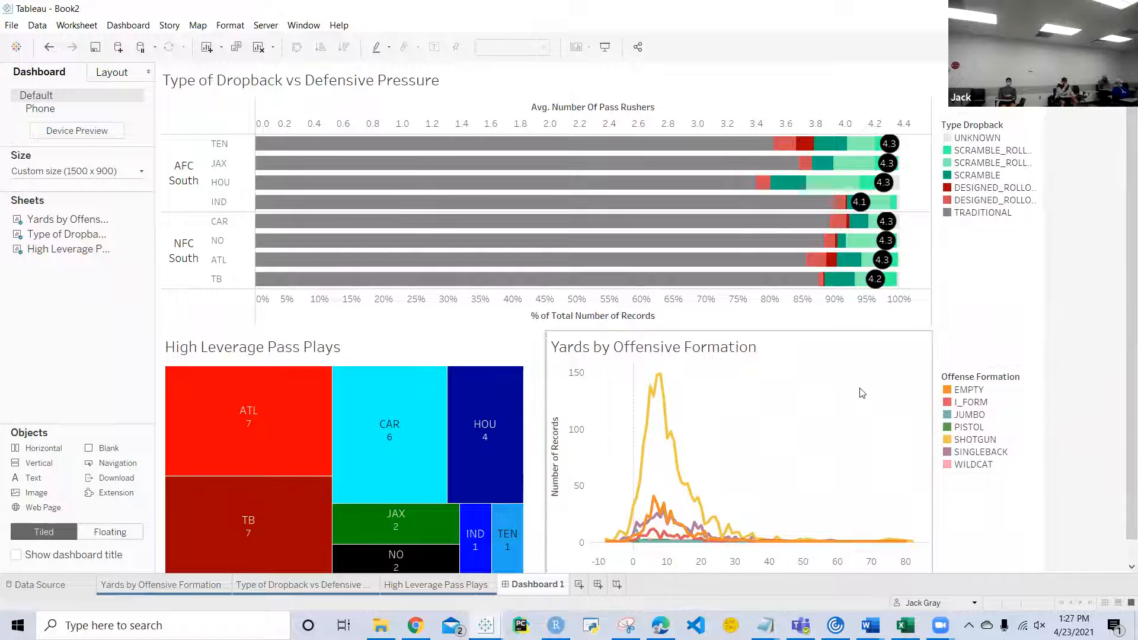
Step: Center the title of the Yards by Offensive Formation chart
double_click(715, 358)
key(ctrl+a)
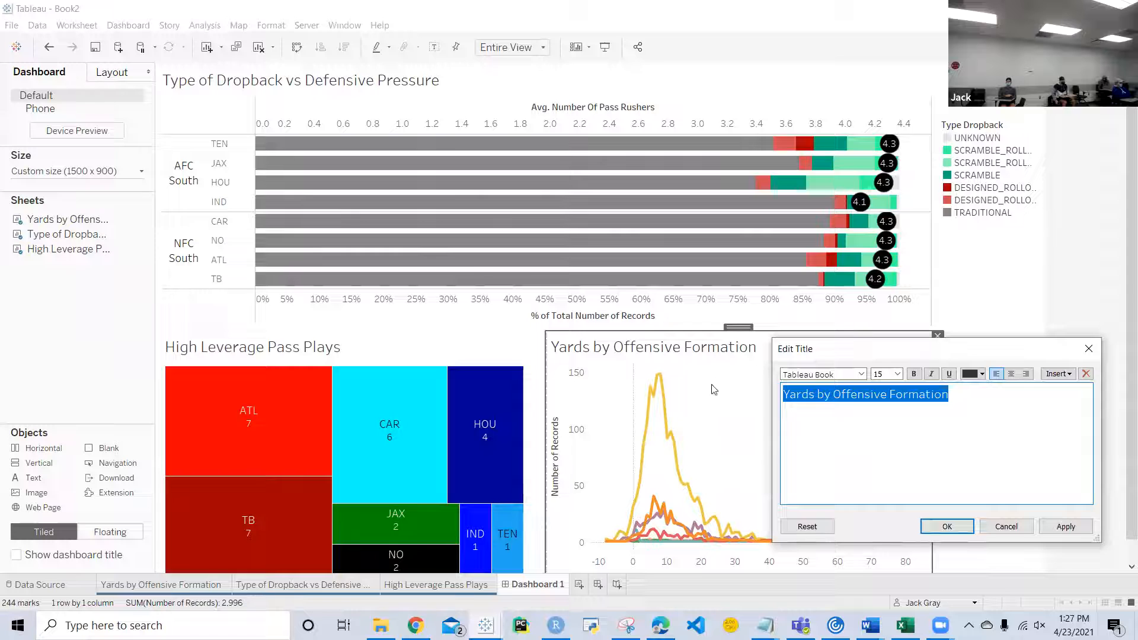
click(1011, 373)
click(947, 526)
Step: Center the title of the High Leverage Pass Plays treemap
double_click(368, 355)
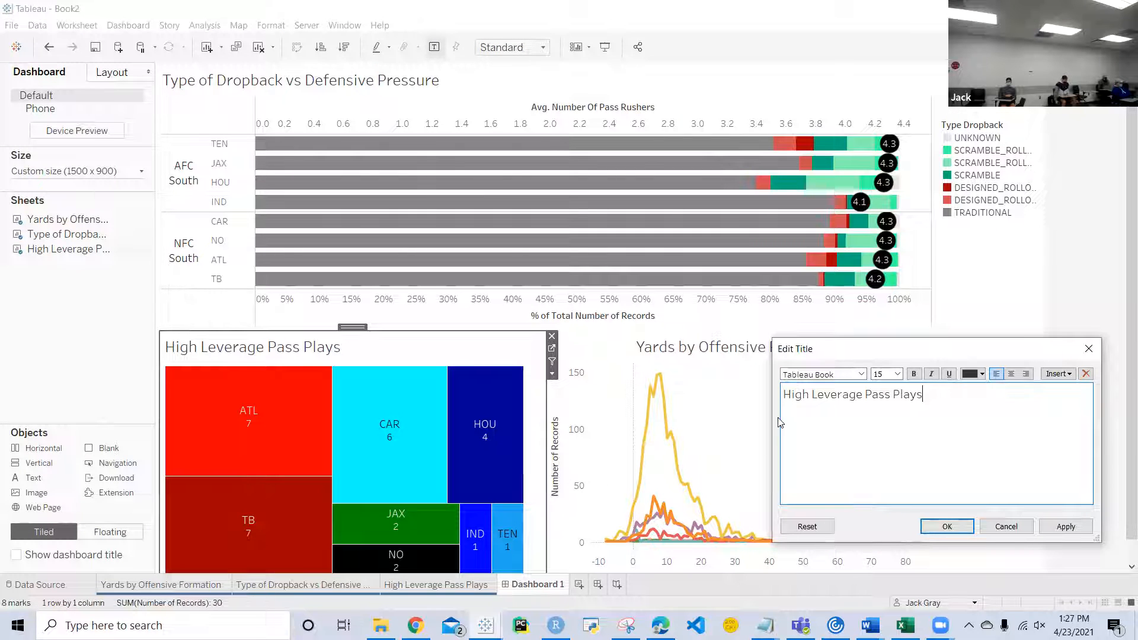
drag(924, 395, 780, 388)
click(1011, 373)
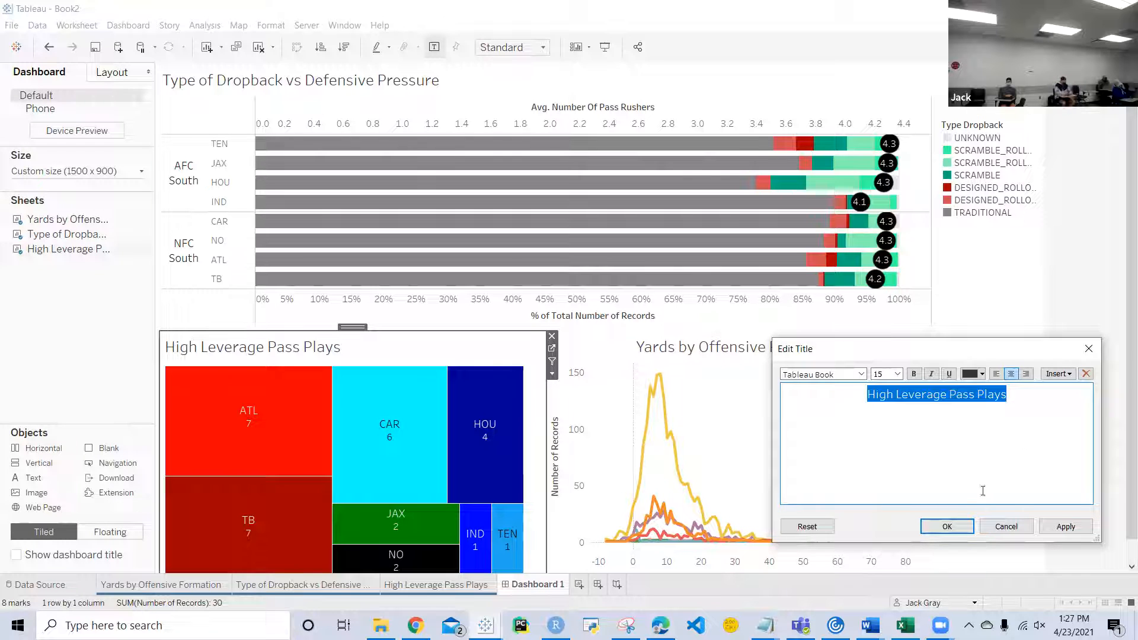
click(946, 530)
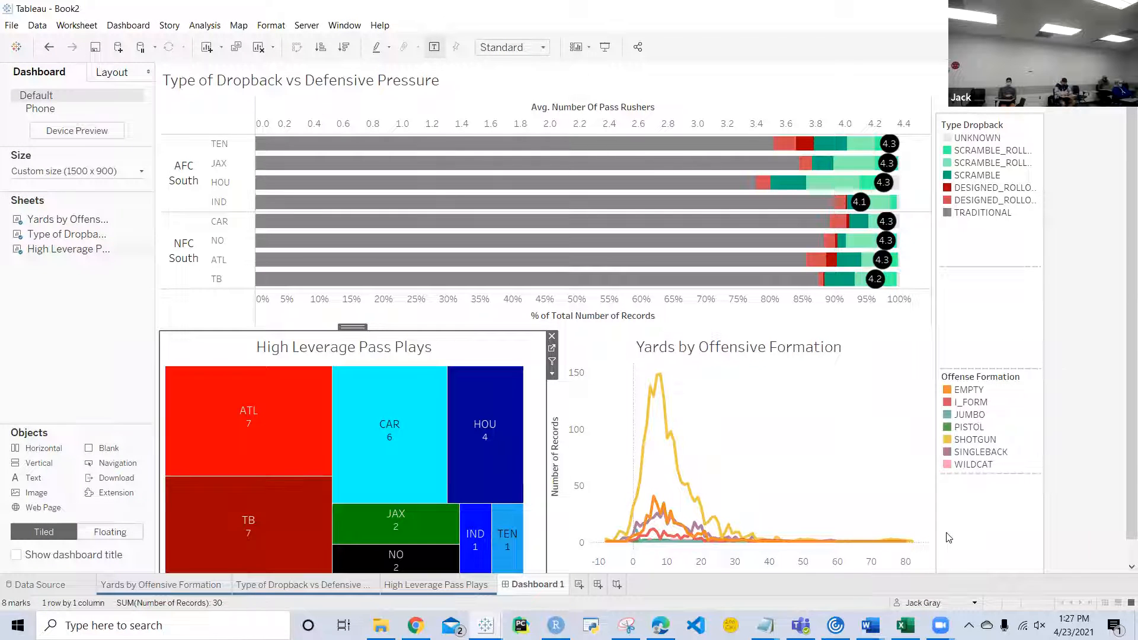
scroll(756, 437, down, 1)
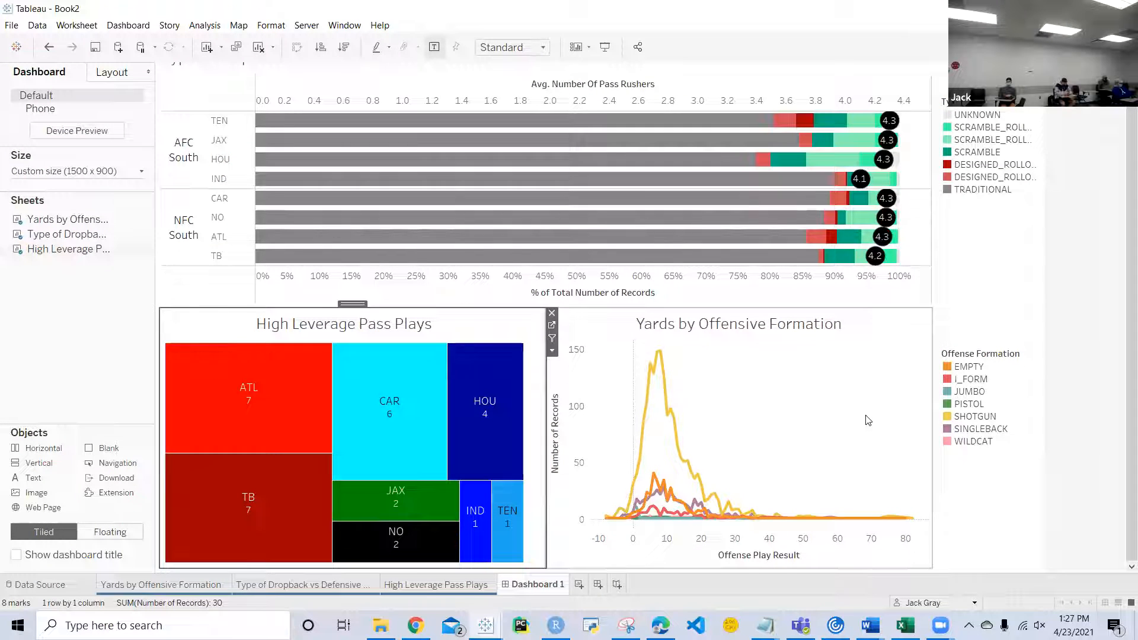
scroll(867, 420, up, 1)
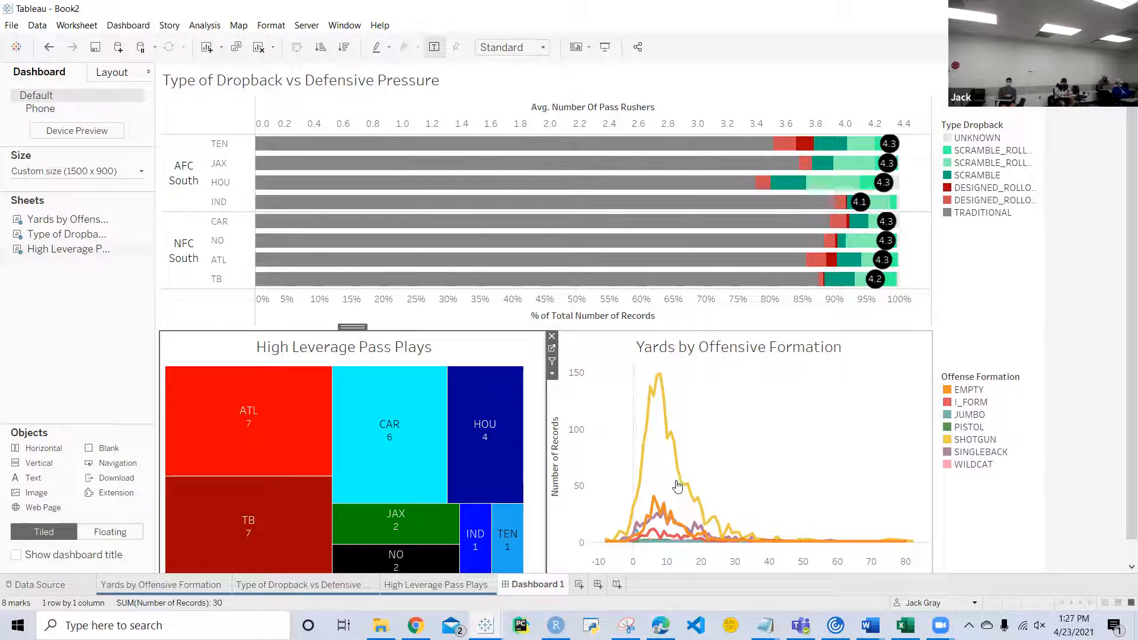
Step: Go to the Yards by Offensive Formation worksheet and add a Possession Team New filter with all eight teams selected
click(828, 403)
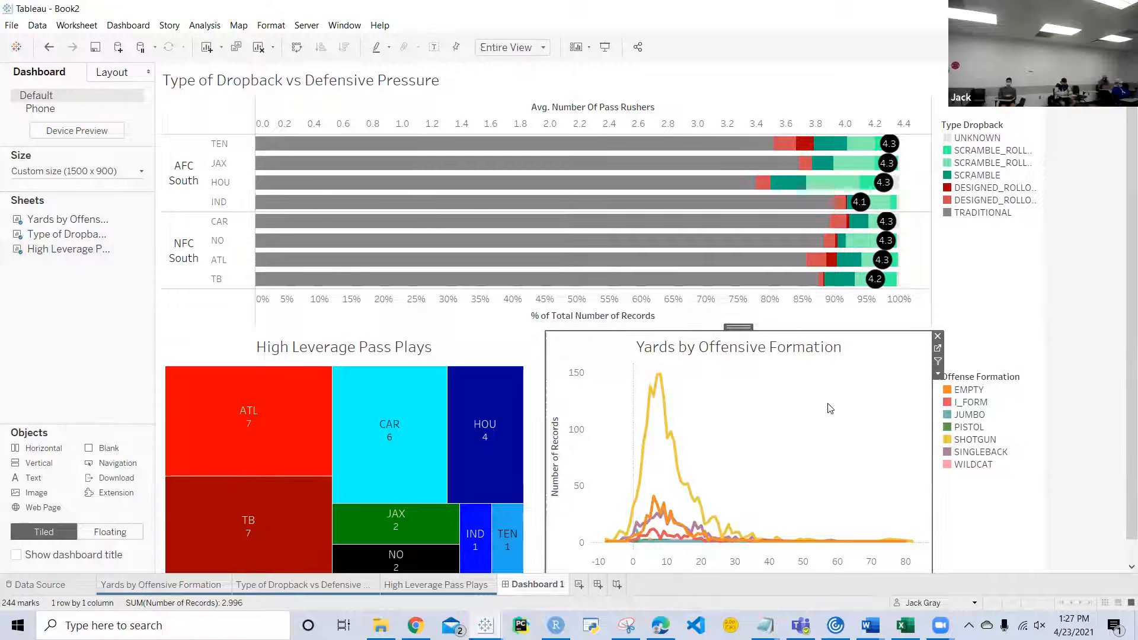
click(934, 349)
click(935, 352)
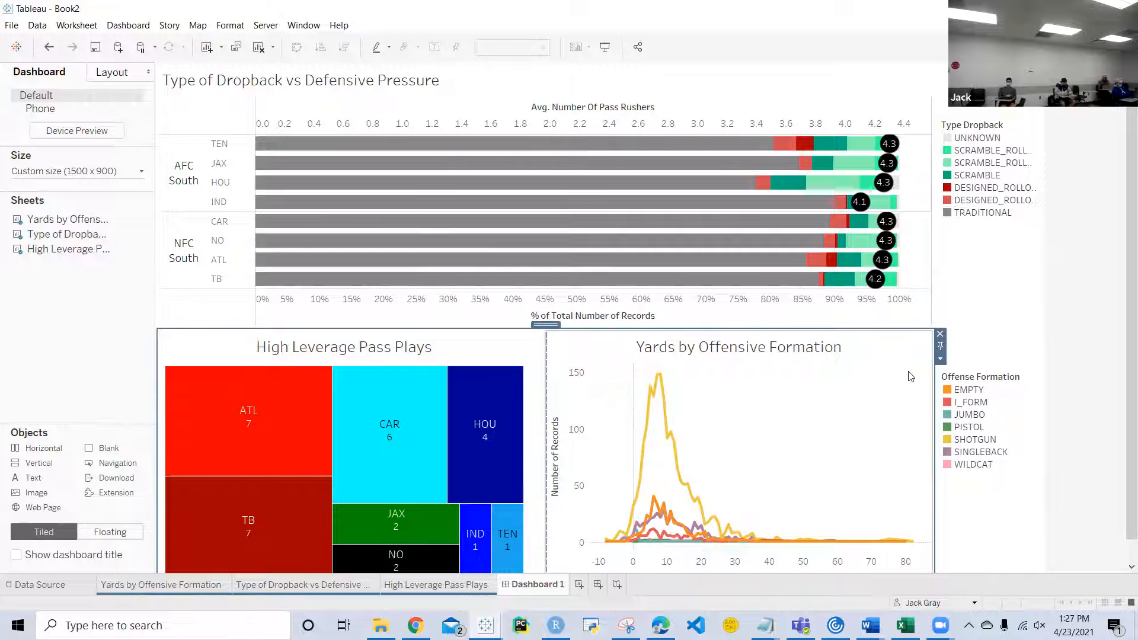
click(936, 351)
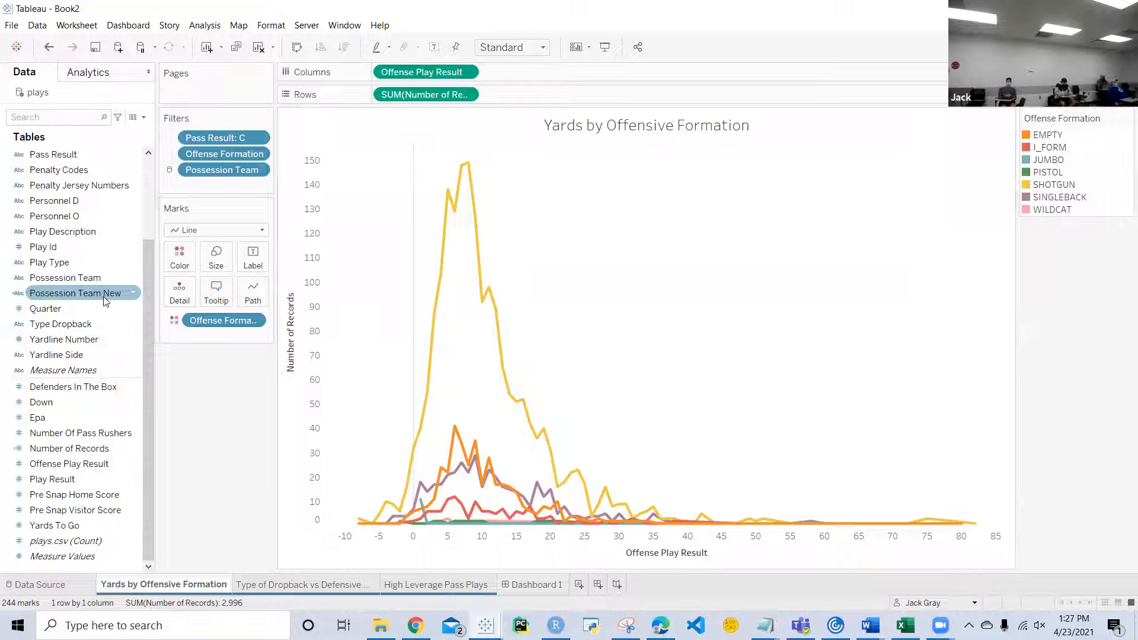
drag(103, 294, 225, 186)
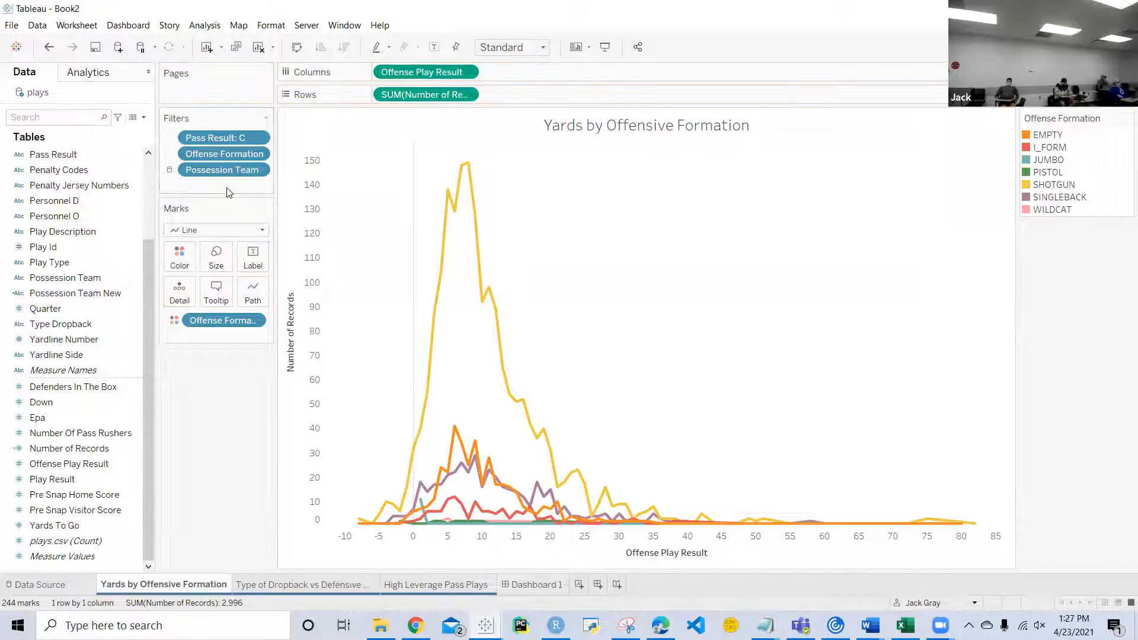
drag(89, 293, 215, 185)
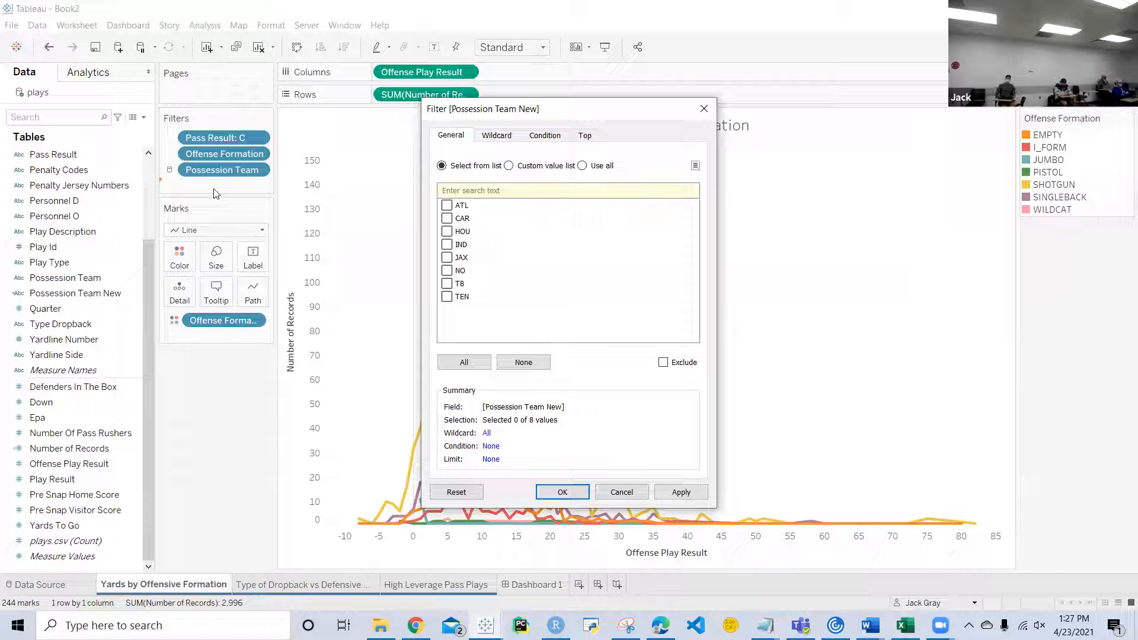
click(476, 363)
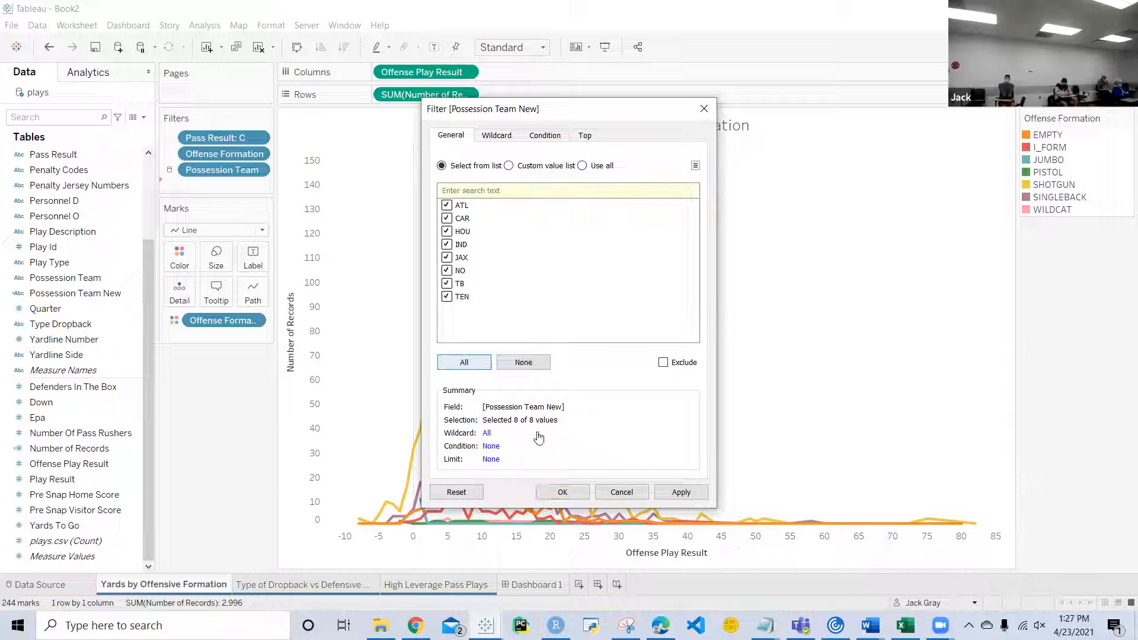
click(554, 493)
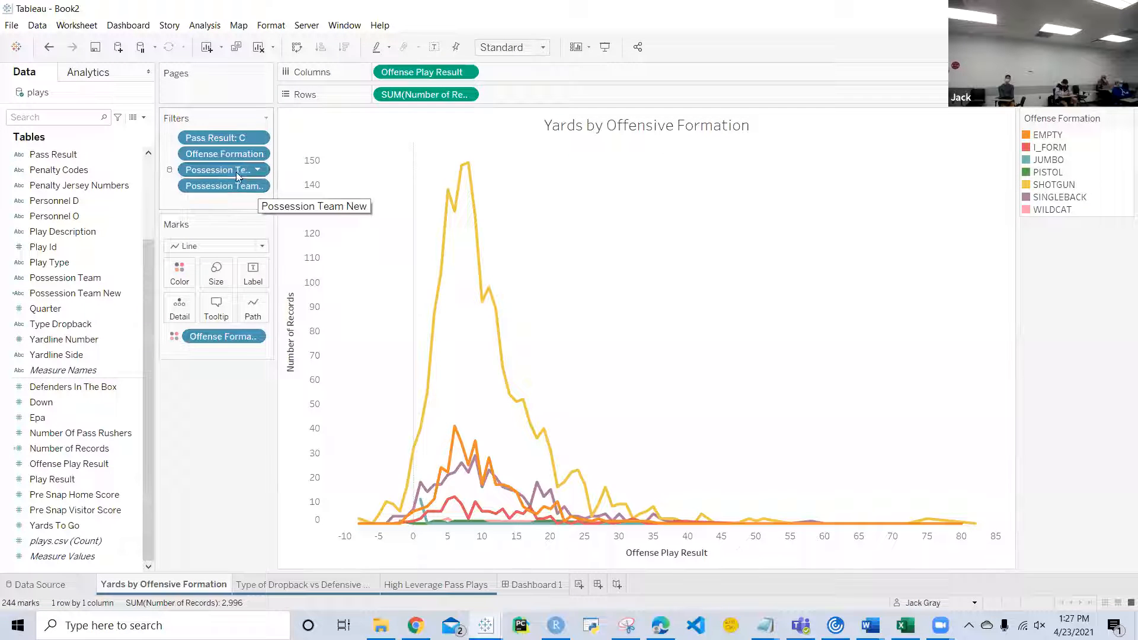
Step: Show the Yards chart's Possession Team New filter on Dashboard 1 and place it directly above the Offense Formation legend
click(559, 584)
click(939, 410)
click(940, 376)
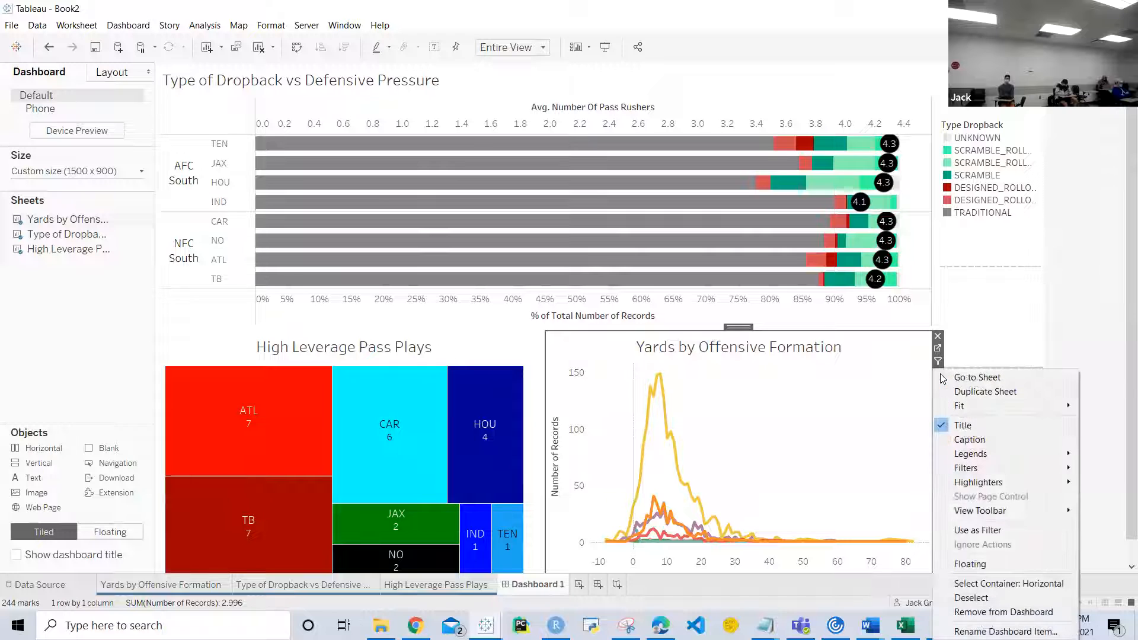
mouse_move(977, 470)
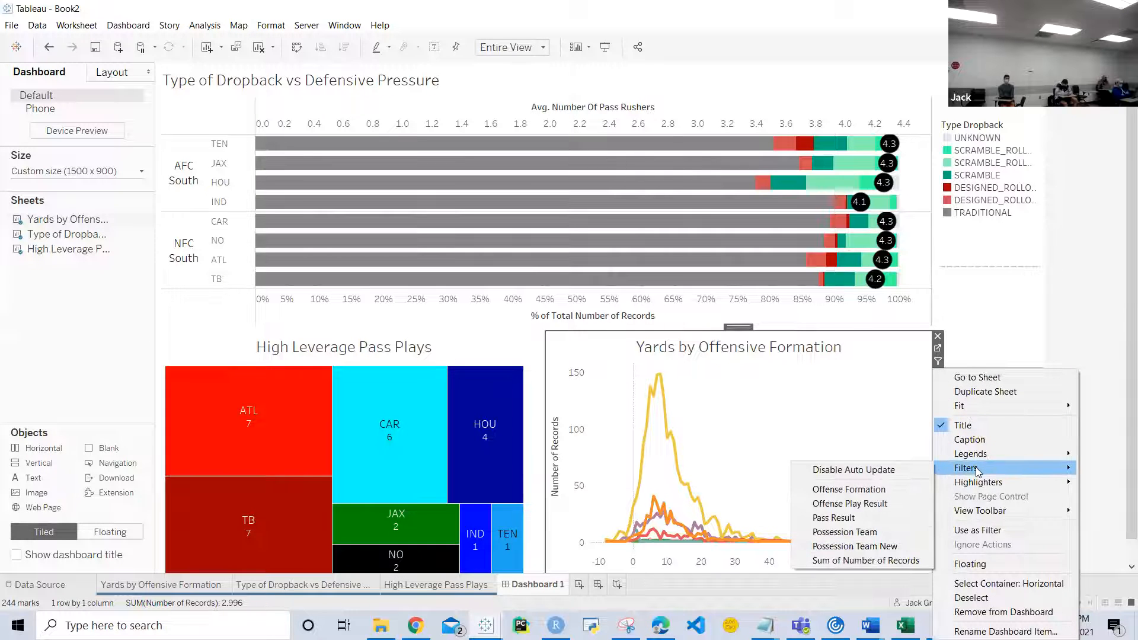
click(872, 546)
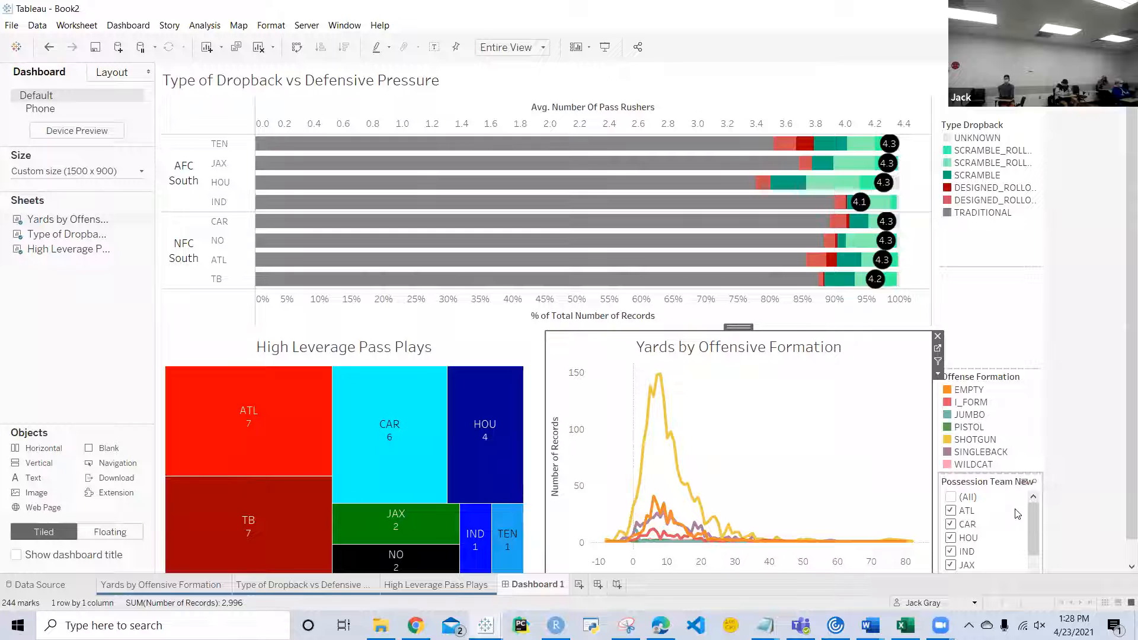
click(1015, 512)
drag(993, 470, 989, 370)
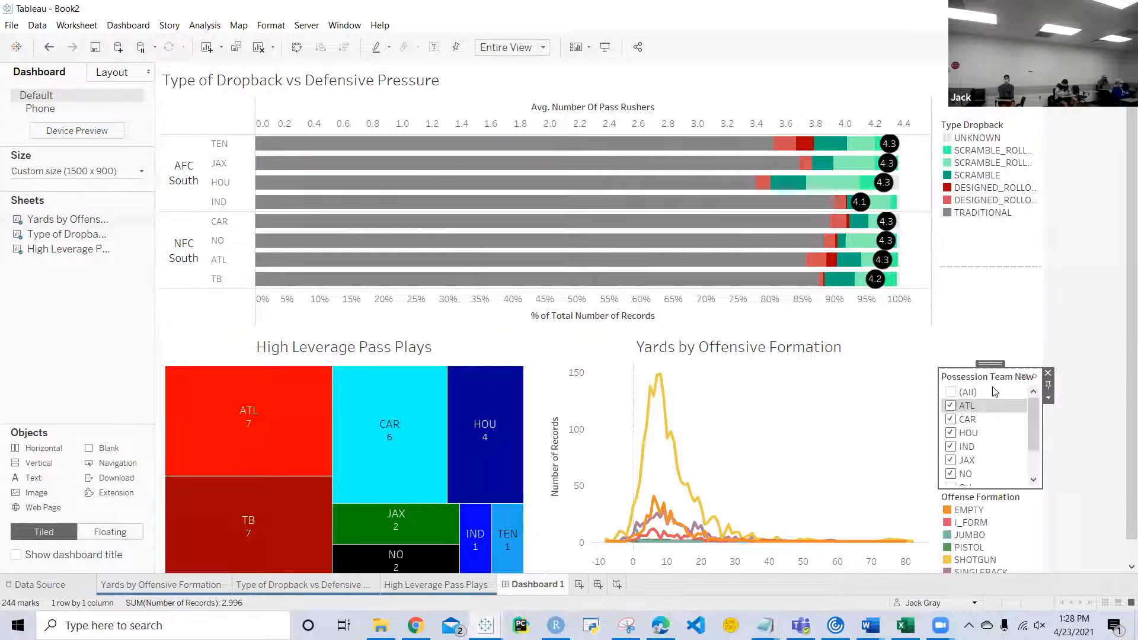
Step: Change the Possession Team New filter control to Multiple Values (dropdown) and have it show an Apply button
click(1052, 401)
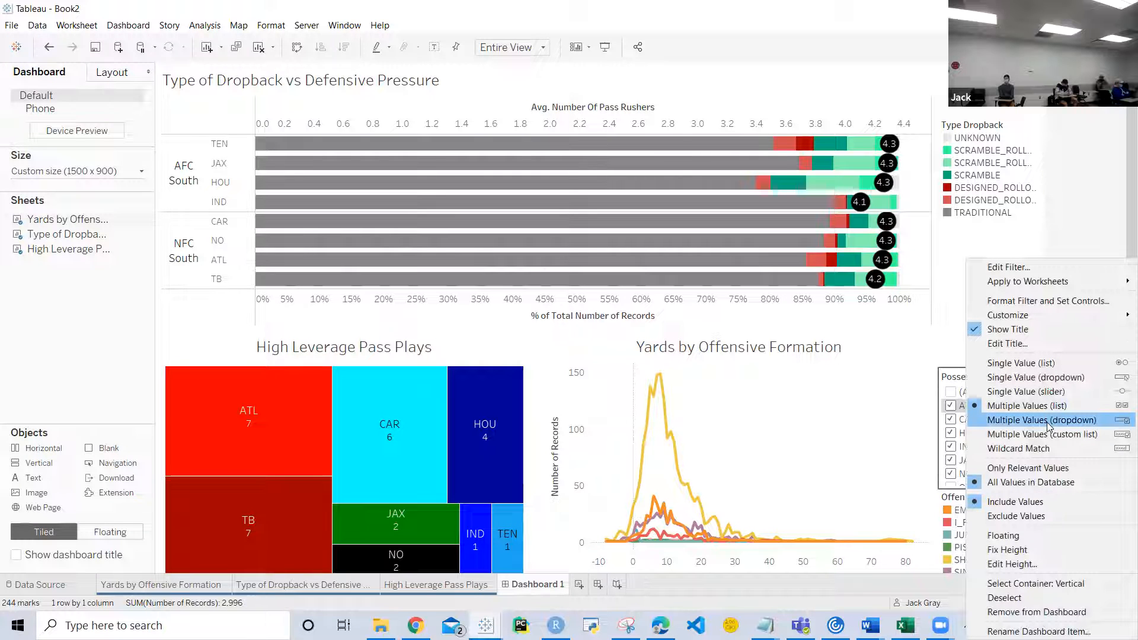
click(1042, 421)
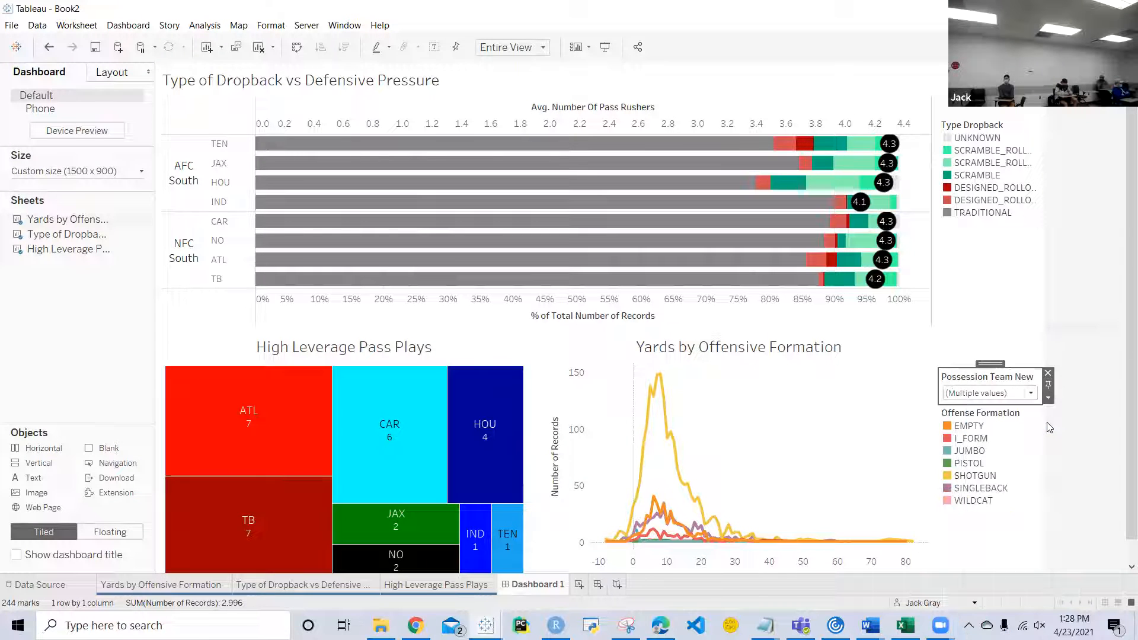
click(1047, 397)
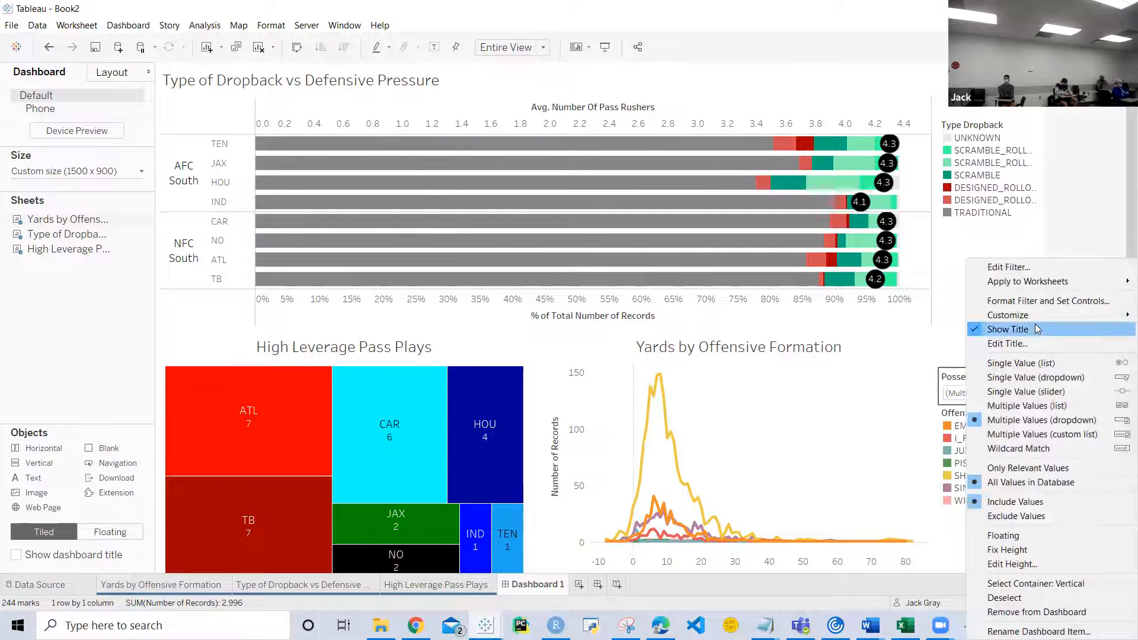
mouse_move(1033, 314)
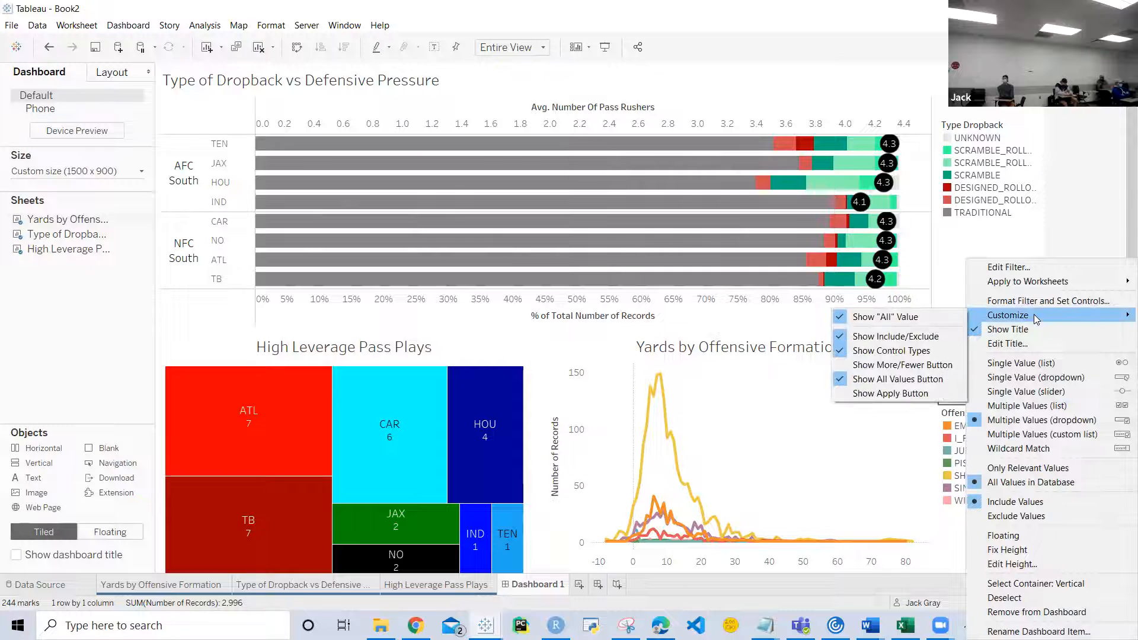
click(924, 393)
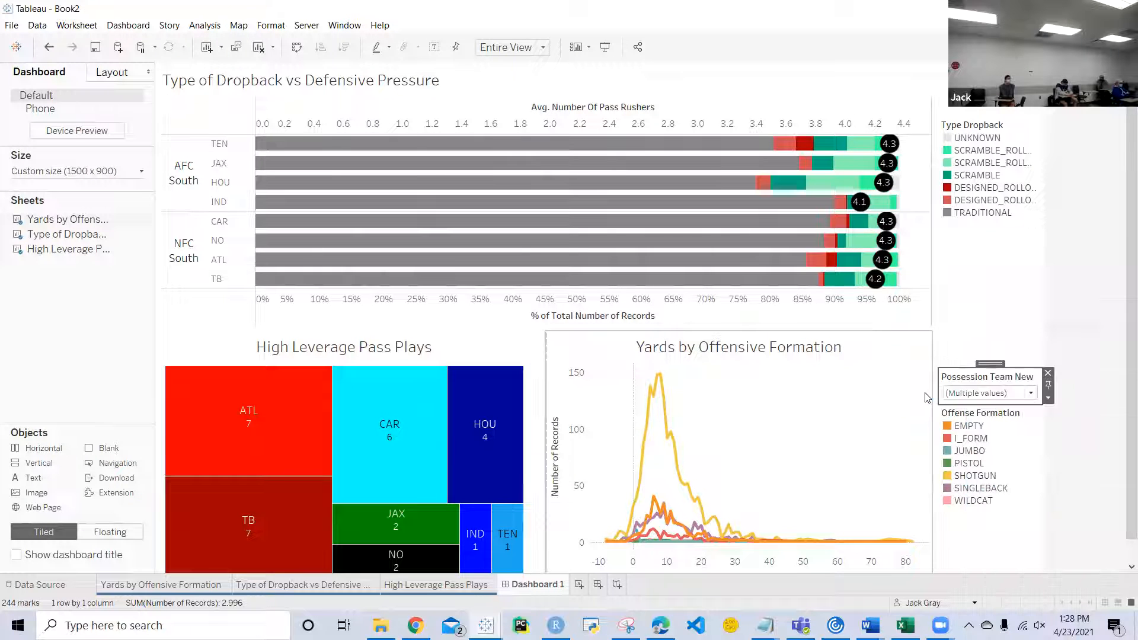
Step: Change the title of the Possession Team New filter to Team
double_click(1017, 382)
key(ctrl+a)
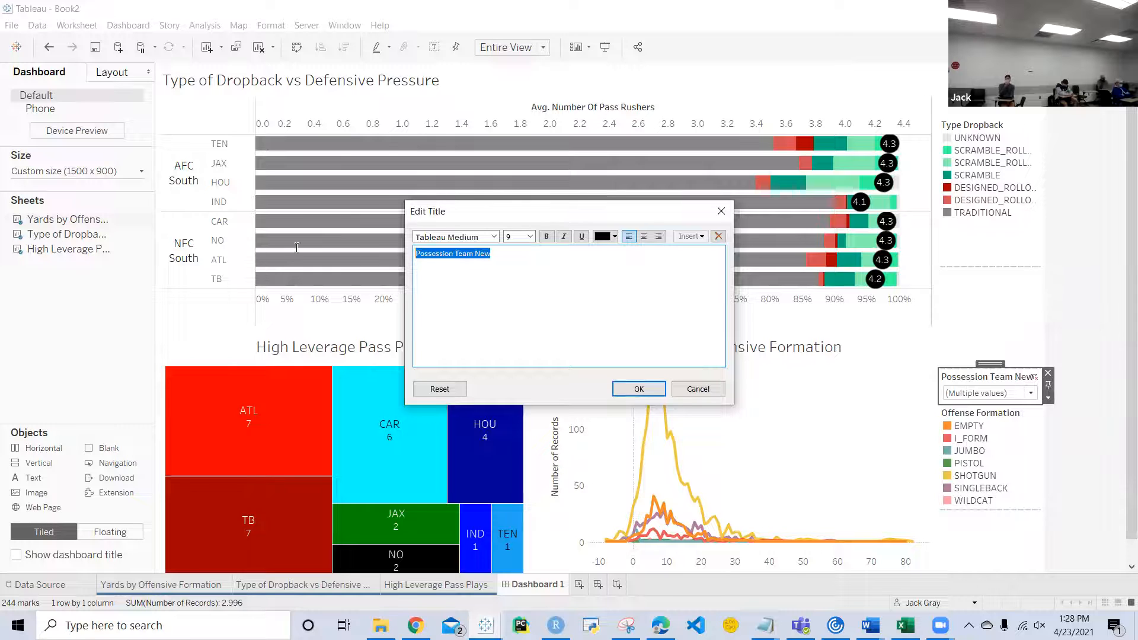
text(Team)
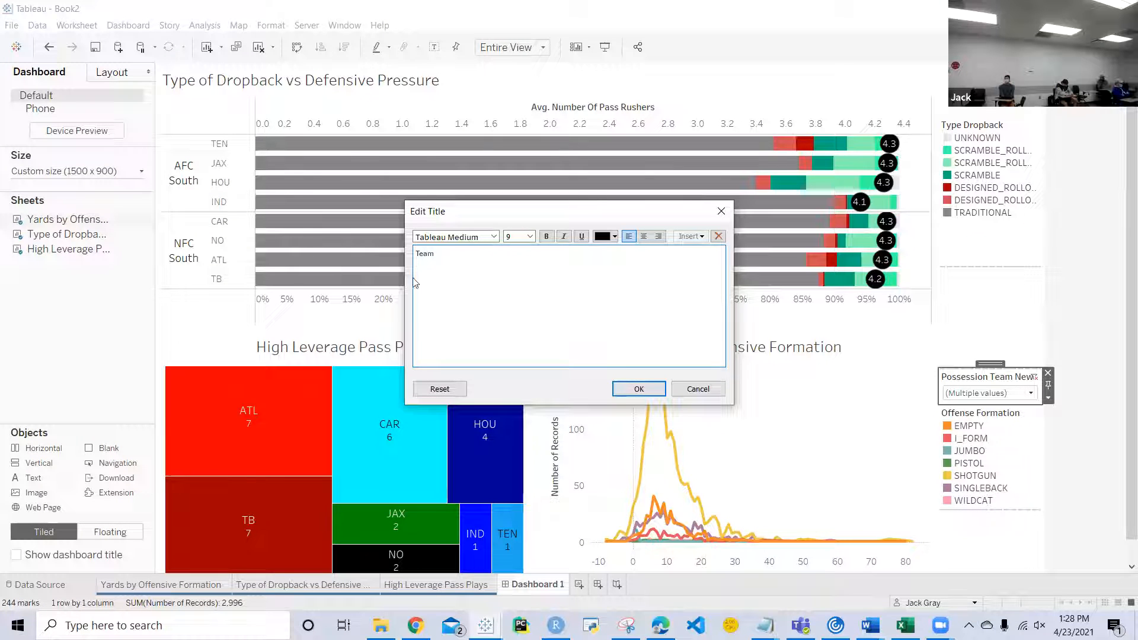
click(638, 389)
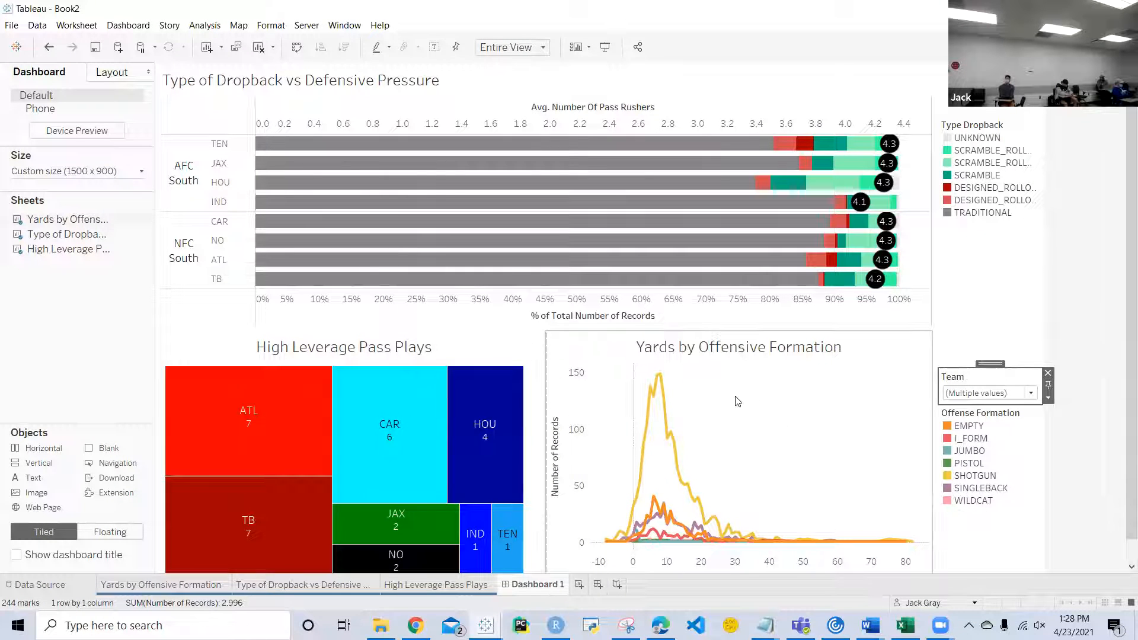
Step: Filter the Yards by Offensive Formation chart to only team ATL using the Team filter and apply it
click(1025, 396)
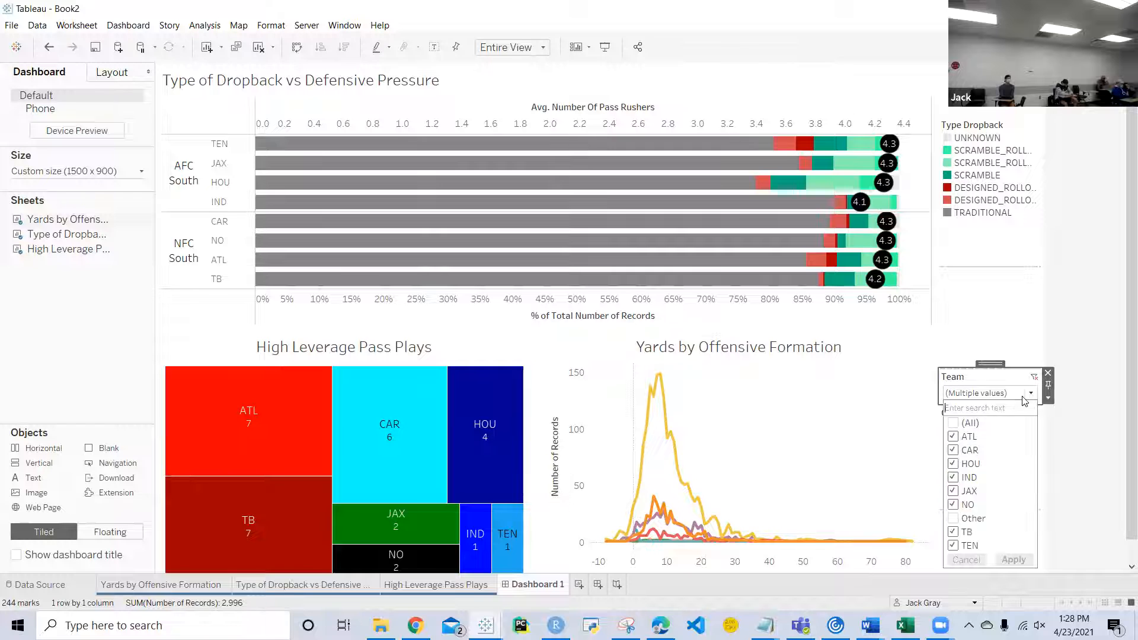
click(954, 423)
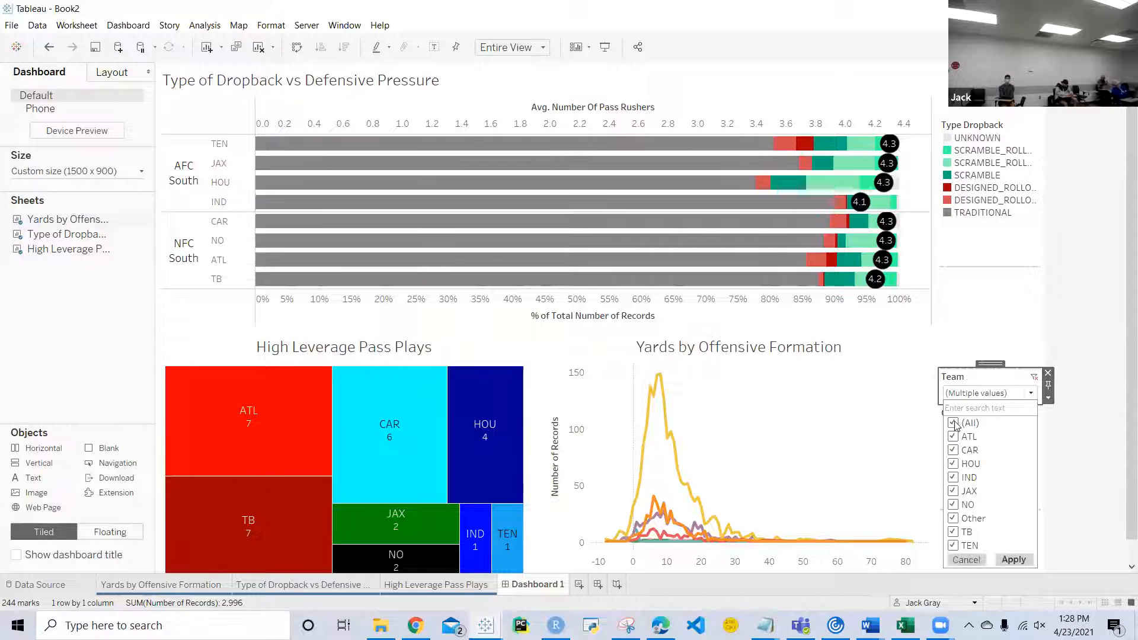
click(954, 423)
click(953, 437)
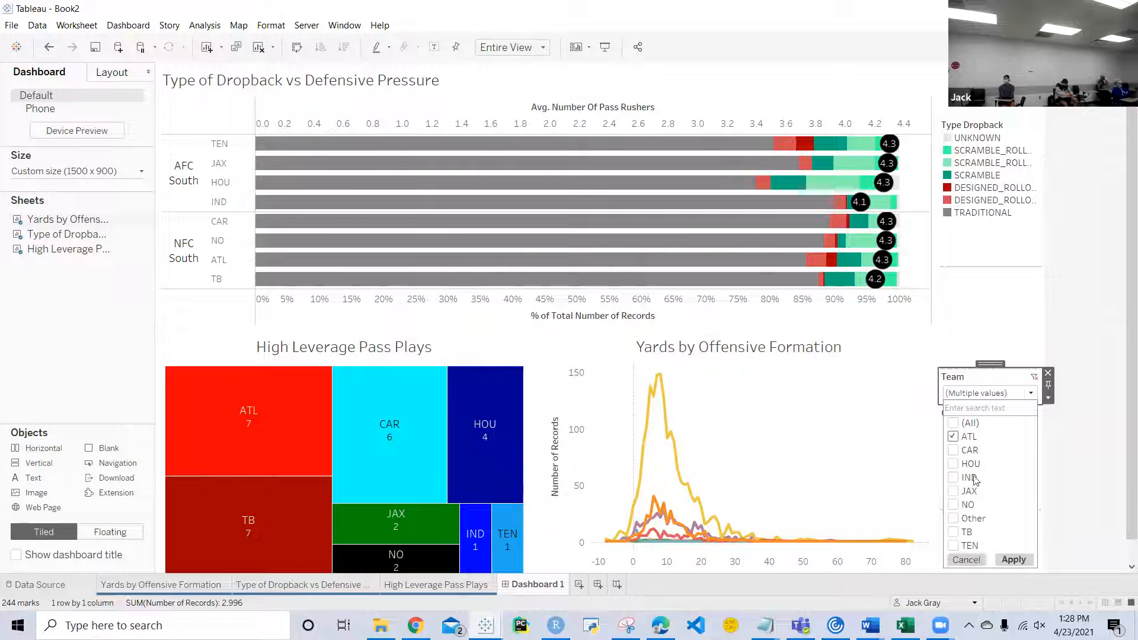
click(1011, 560)
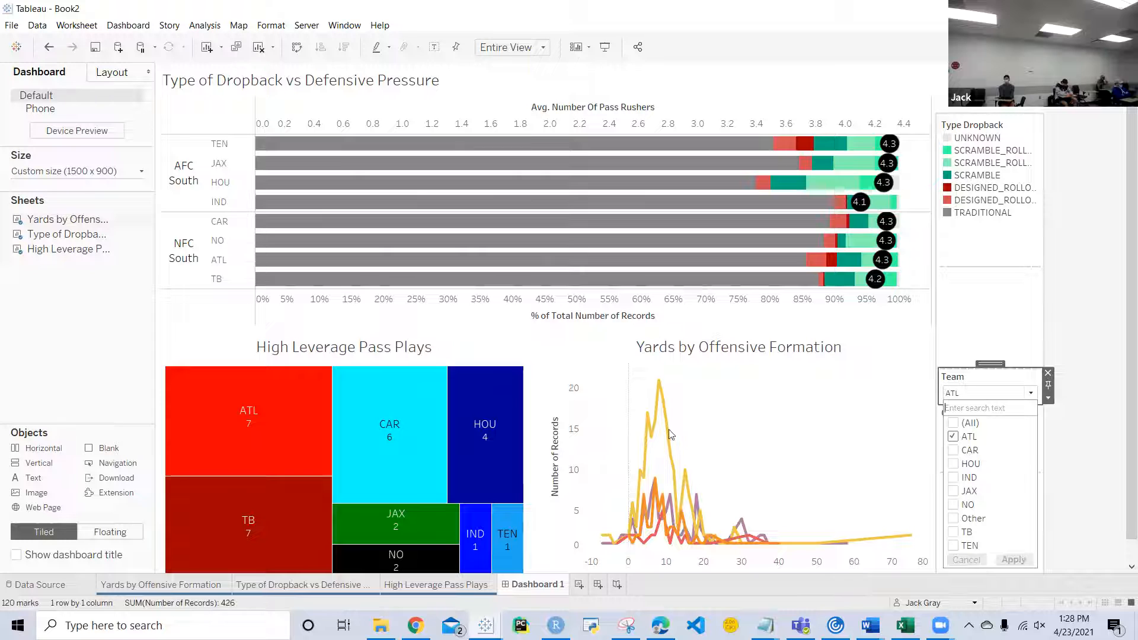
Step: Switch the Team filter from ATL to only CAR and apply it
click(1032, 396)
click(1031, 395)
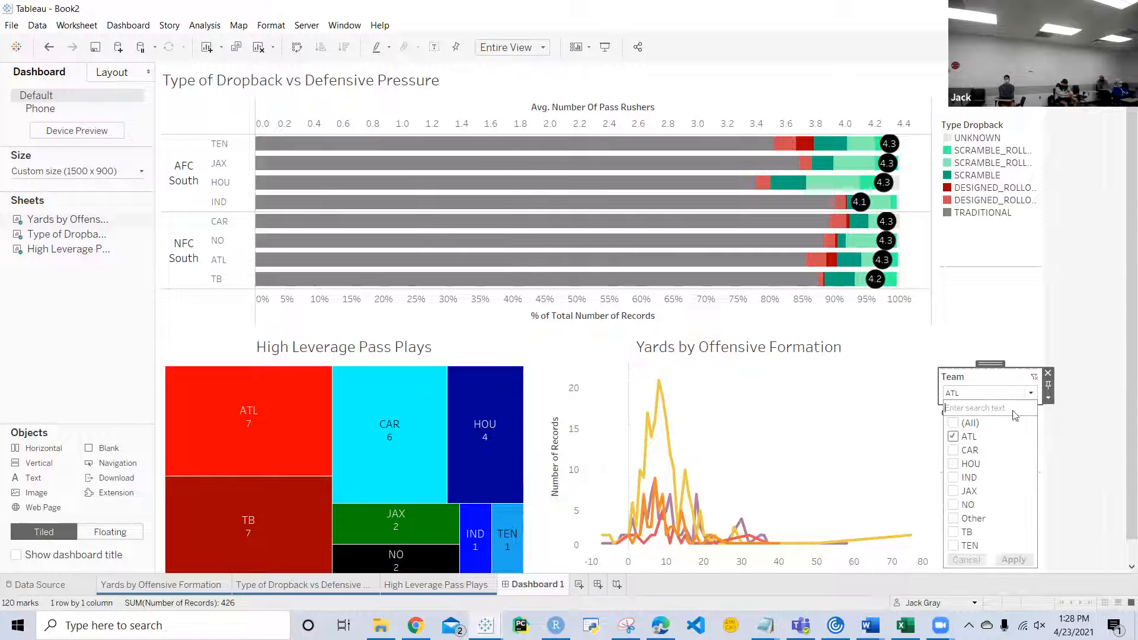
click(954, 438)
click(953, 450)
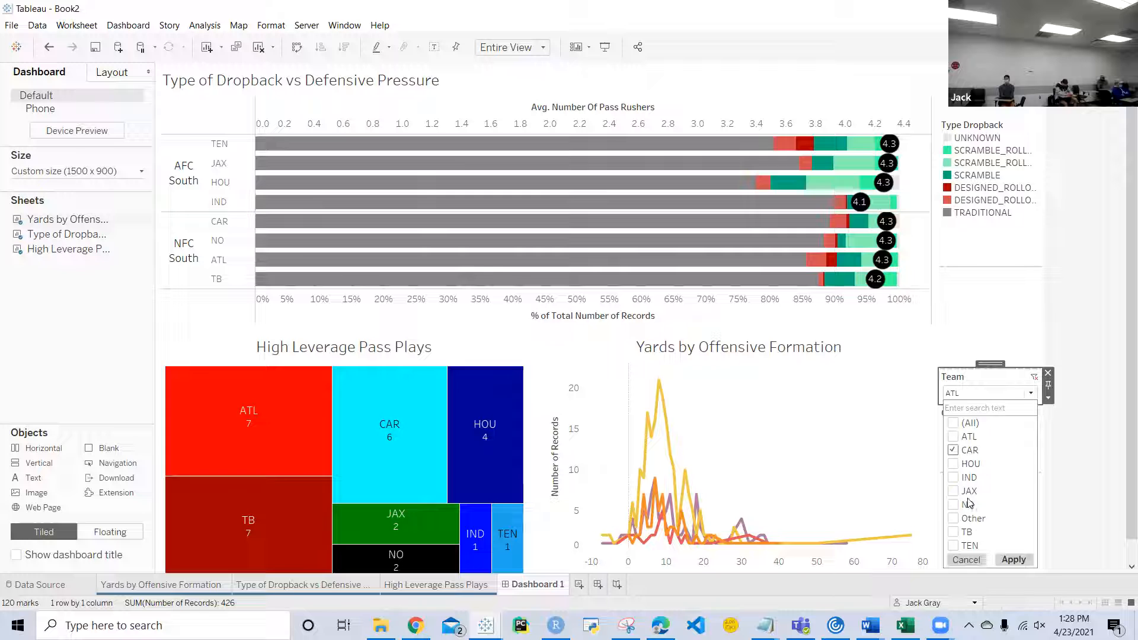
click(1013, 560)
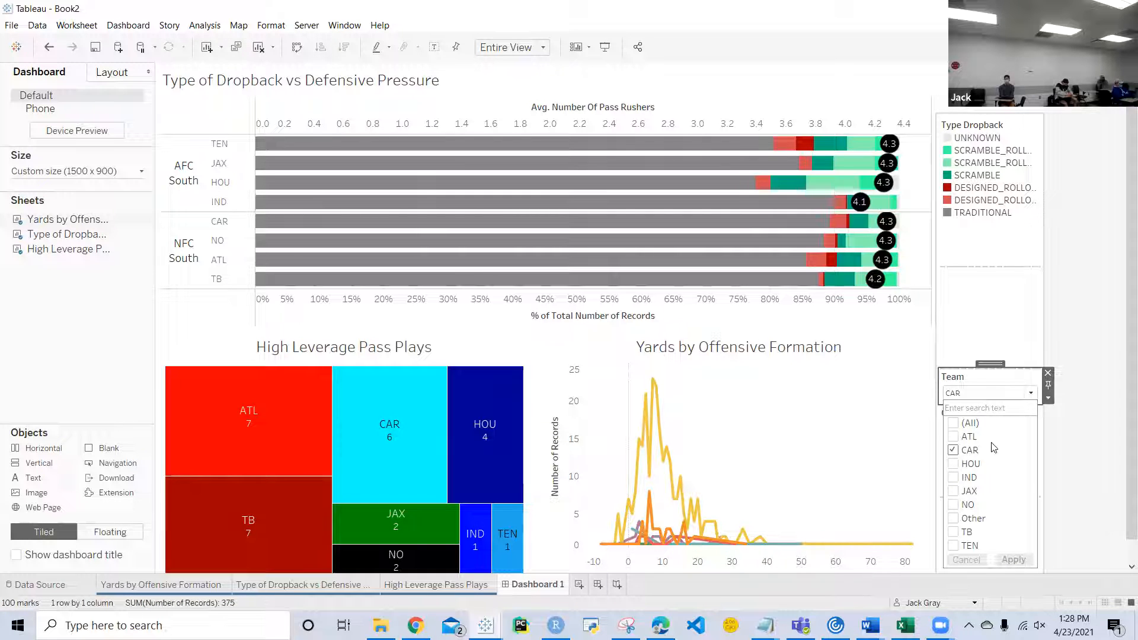
Step: Switch the Team filter from CAR to only IND, apply it and close the value list
click(953, 451)
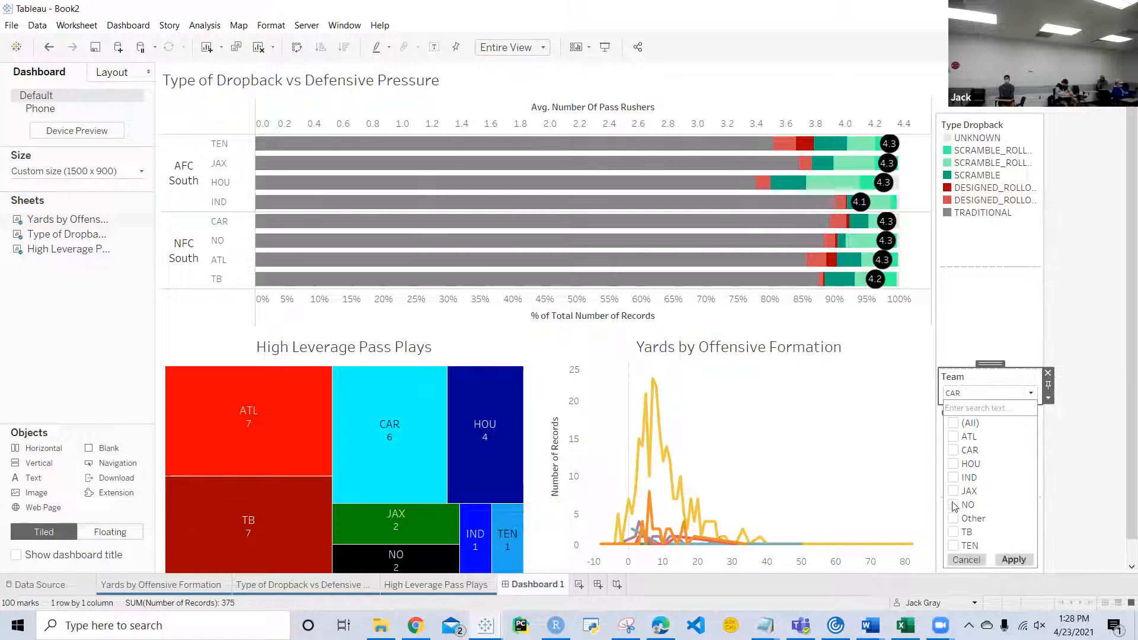
click(953, 478)
click(1014, 560)
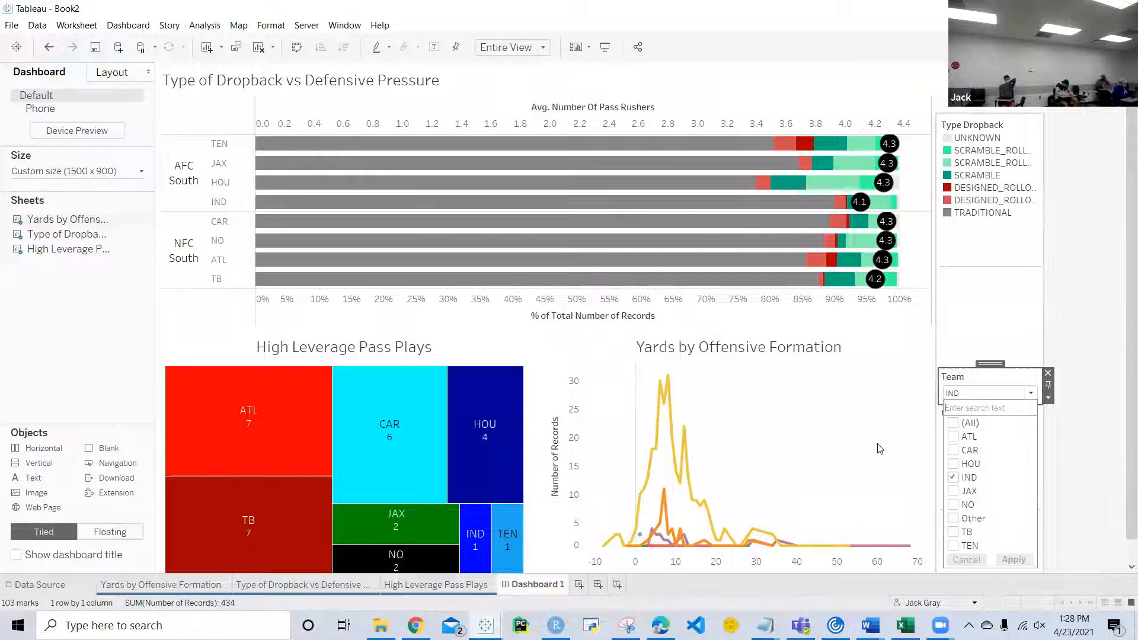
click(970, 338)
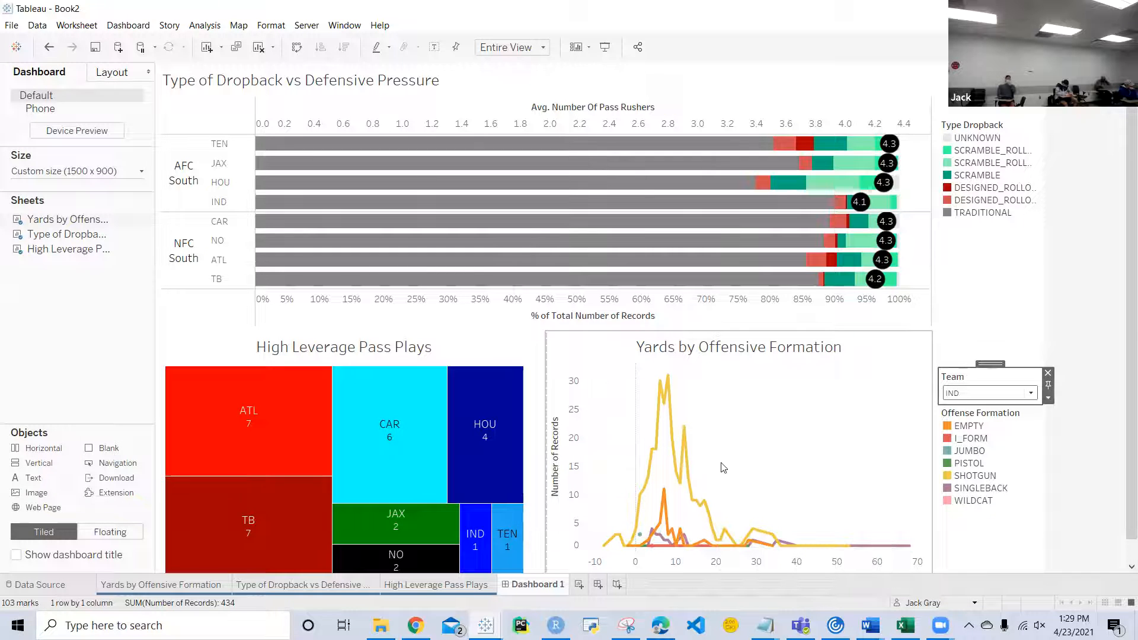
Step: Set the Team filter to (All), apply it and close the value list
click(1031, 393)
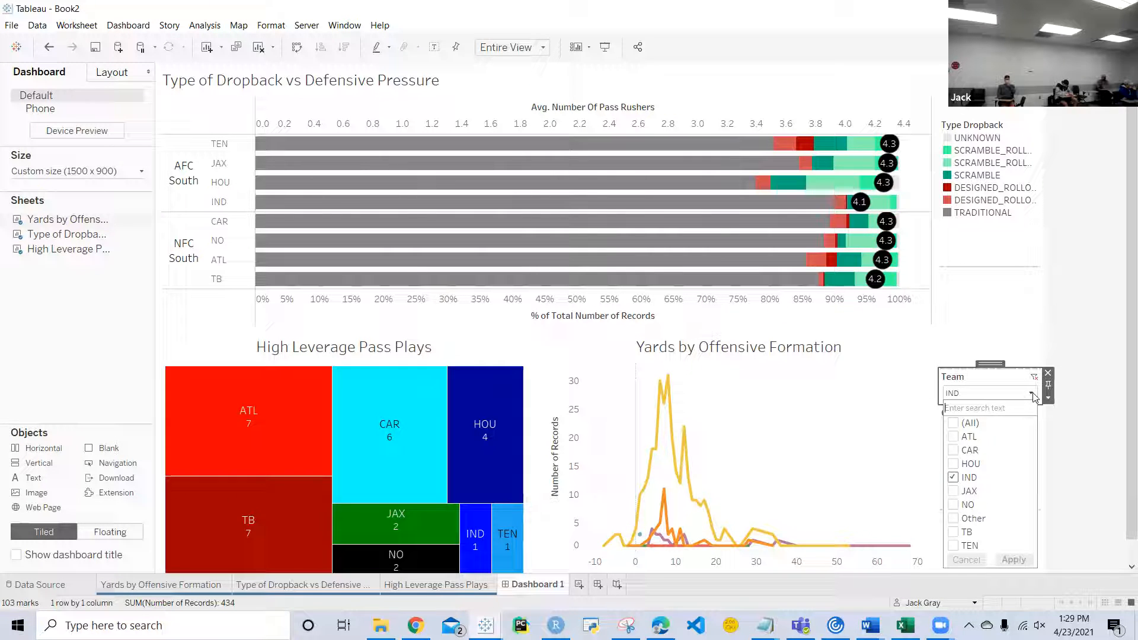
click(954, 424)
click(1013, 560)
click(812, 423)
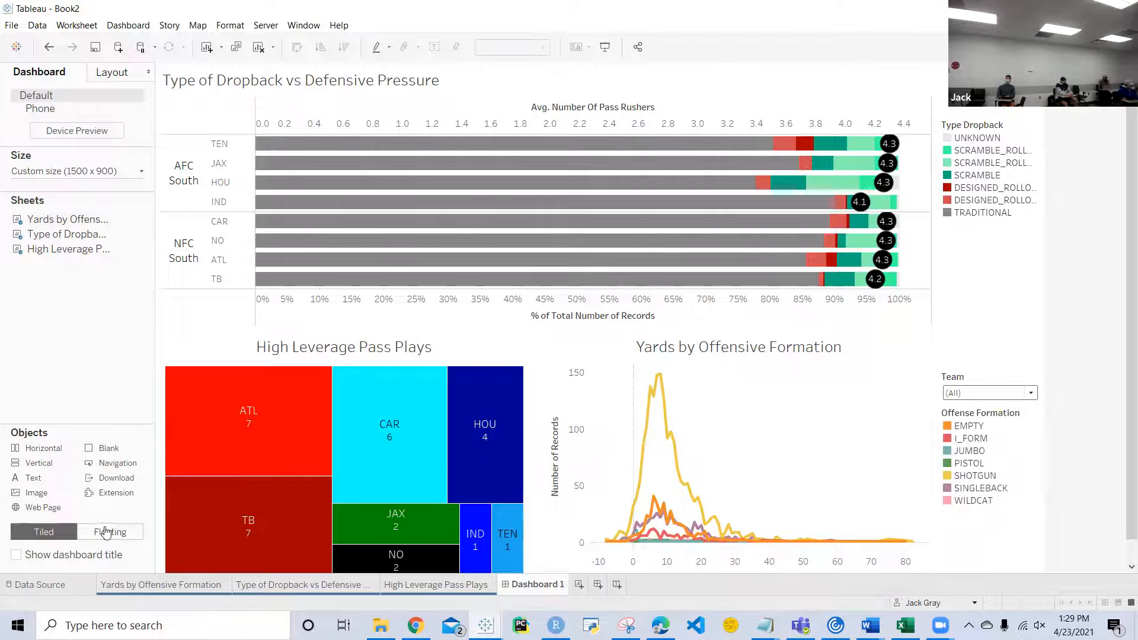
Step: Try to move the tiled block holding the three charts to another place on Dashboard 1
click(695, 103)
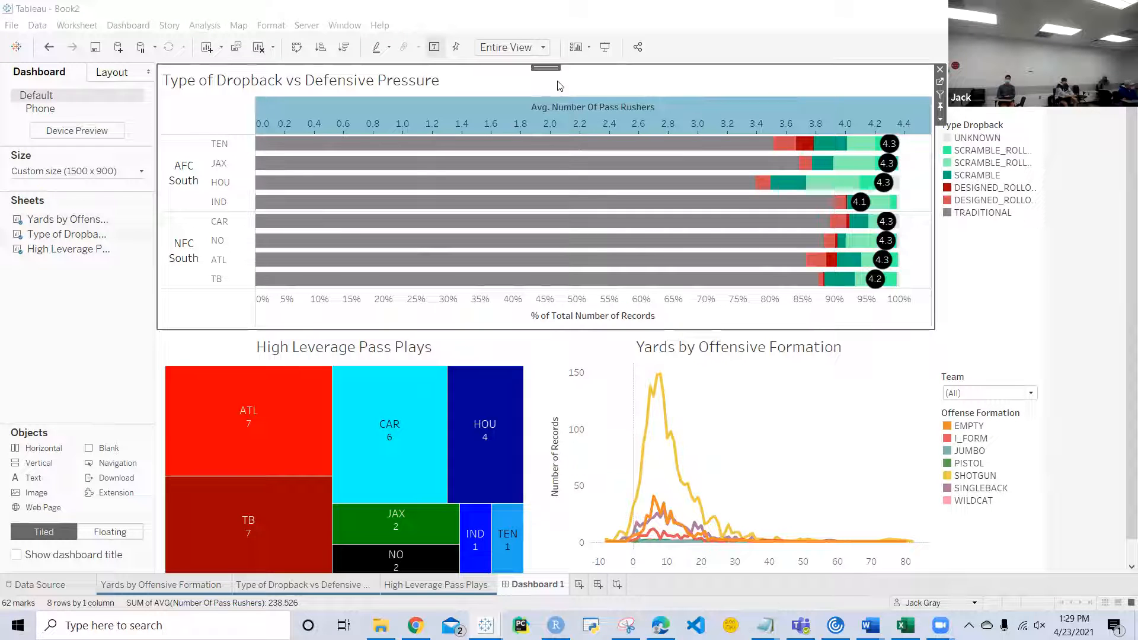
drag(544, 74, 615, 267)
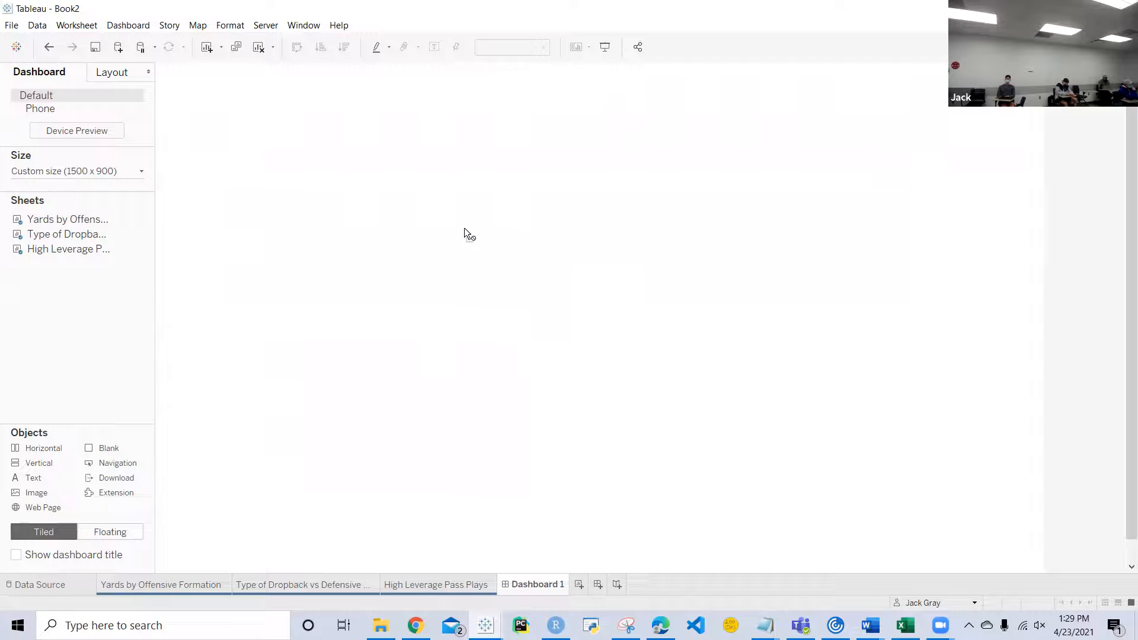
drag(400, 269, 529, 141)
drag(394, 336, 395, 334)
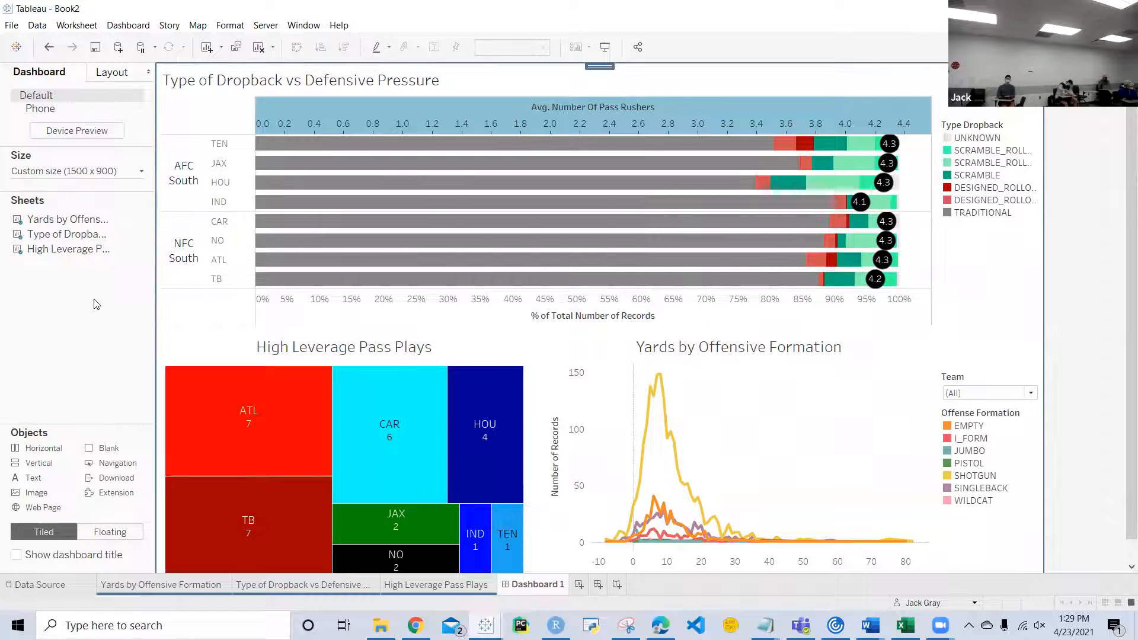
Step: Expand the Tiled container in Dashboard 1's layout item hierarchy and remove that container from the dashboard
click(121, 74)
click(19, 444)
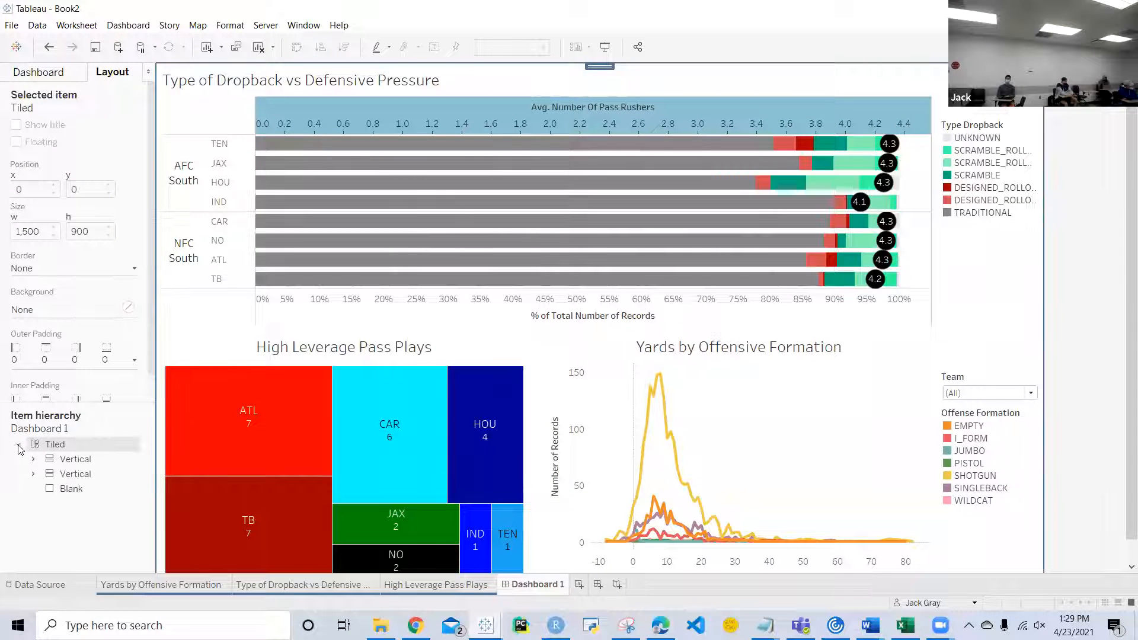
click(76, 459)
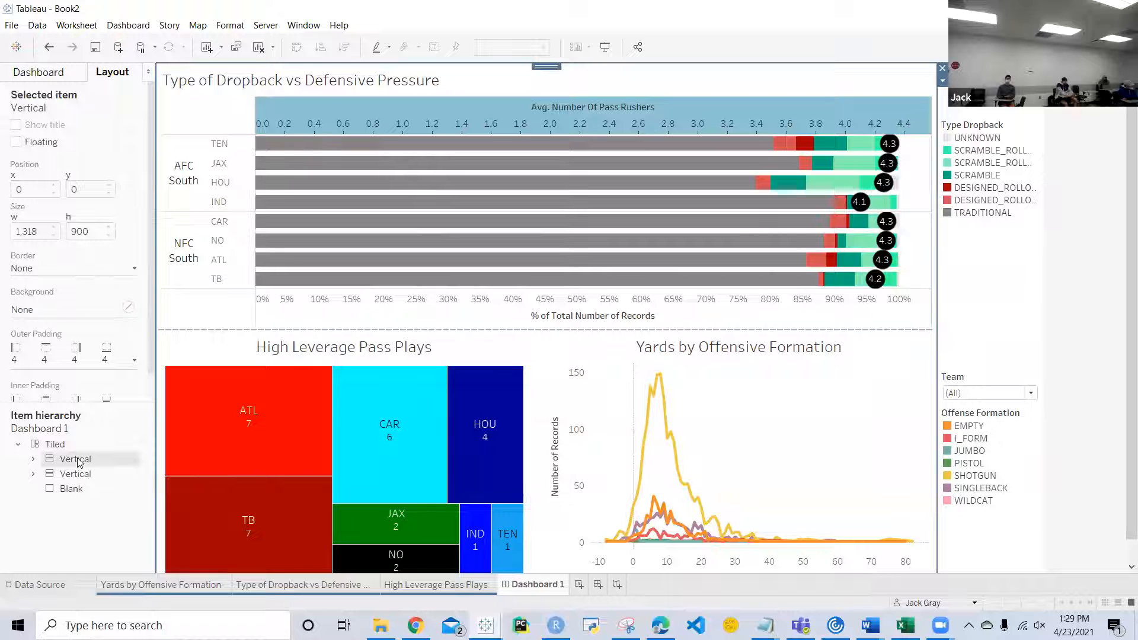
click(540, 70)
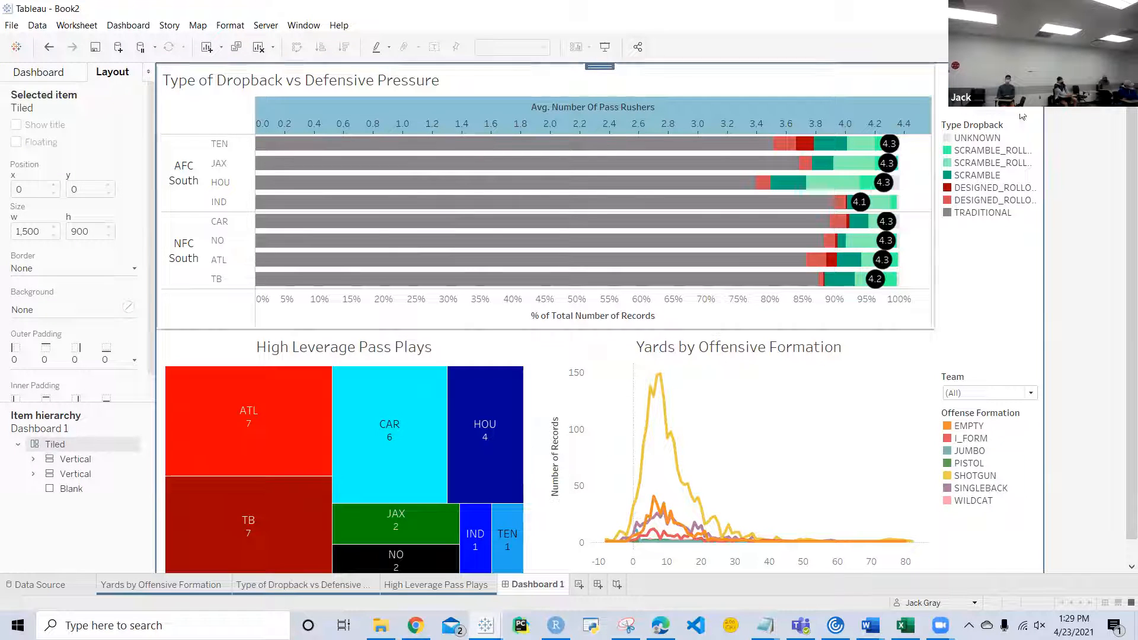
right_click(999, 109)
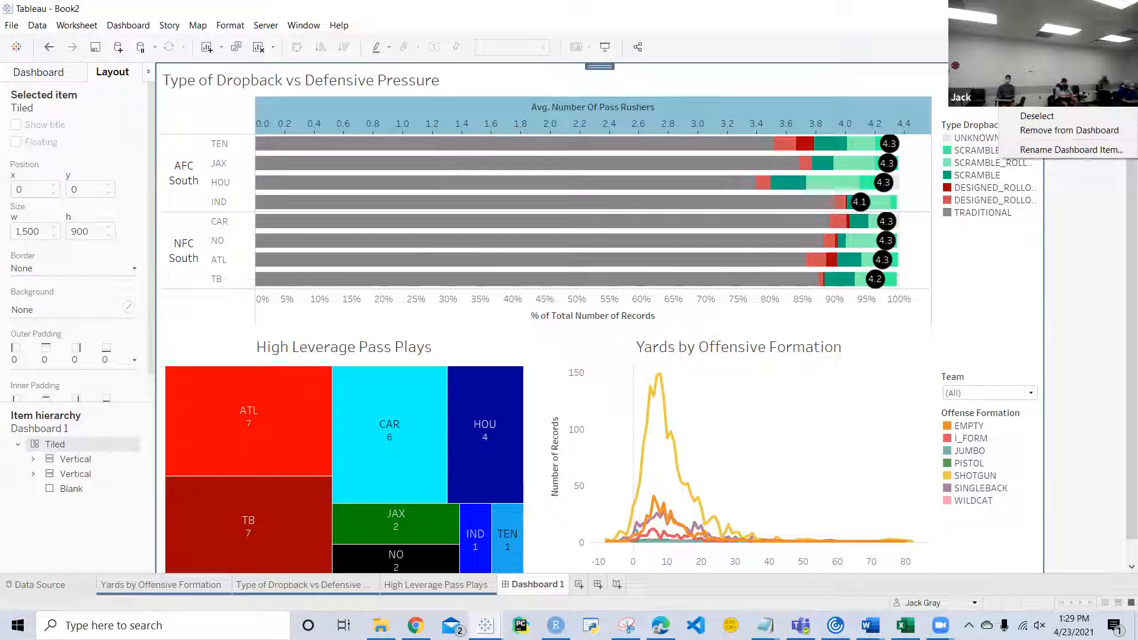
click(1069, 131)
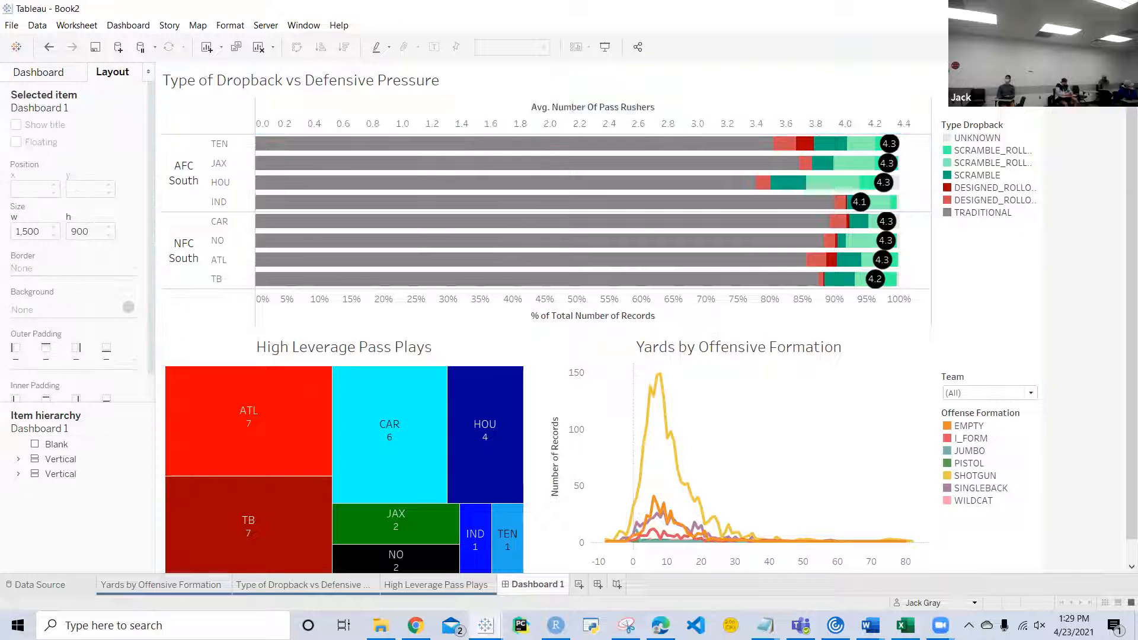
Step: Try to move the floating vertical container with the three charts, and decline turning on Sticky Keys
click(741, 86)
double_click(555, 68)
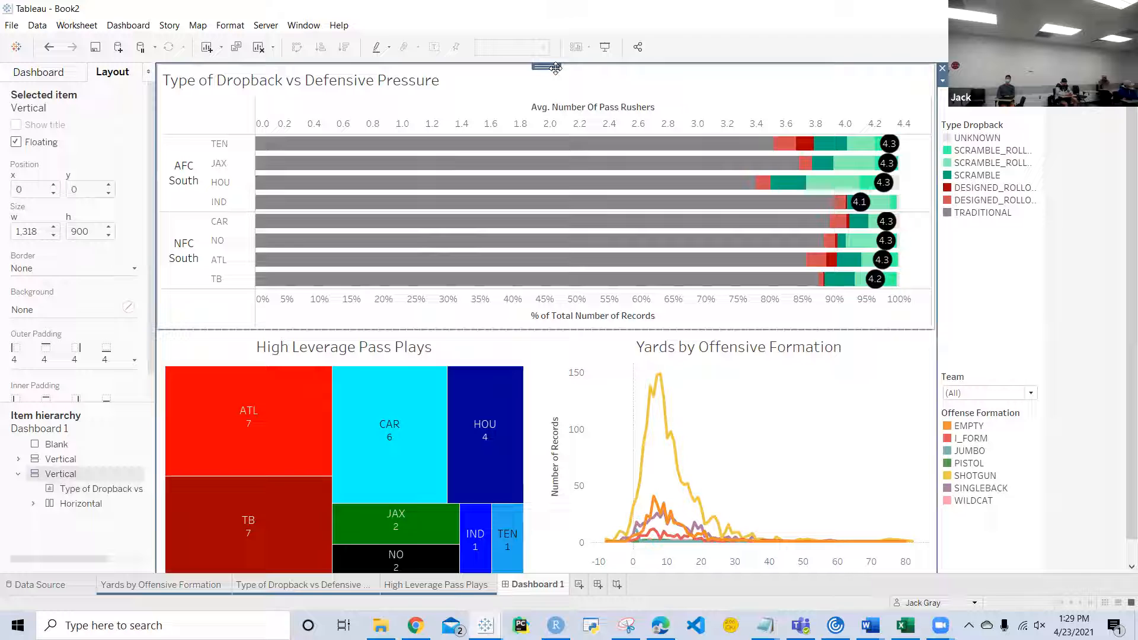
drag(555, 67, 475, 185)
key(shift)
key(shift)
key(shift)
key(shift)
key(shift)
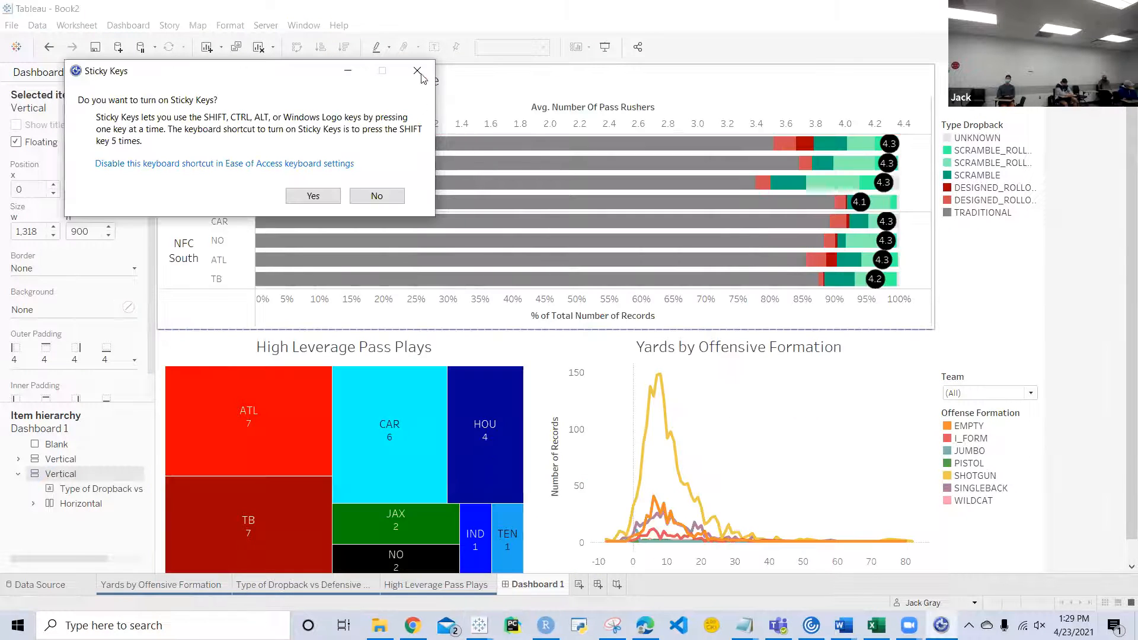
click(377, 195)
Step: Move the floating vertical container with the three charts to about x -117, y 213
click(562, 76)
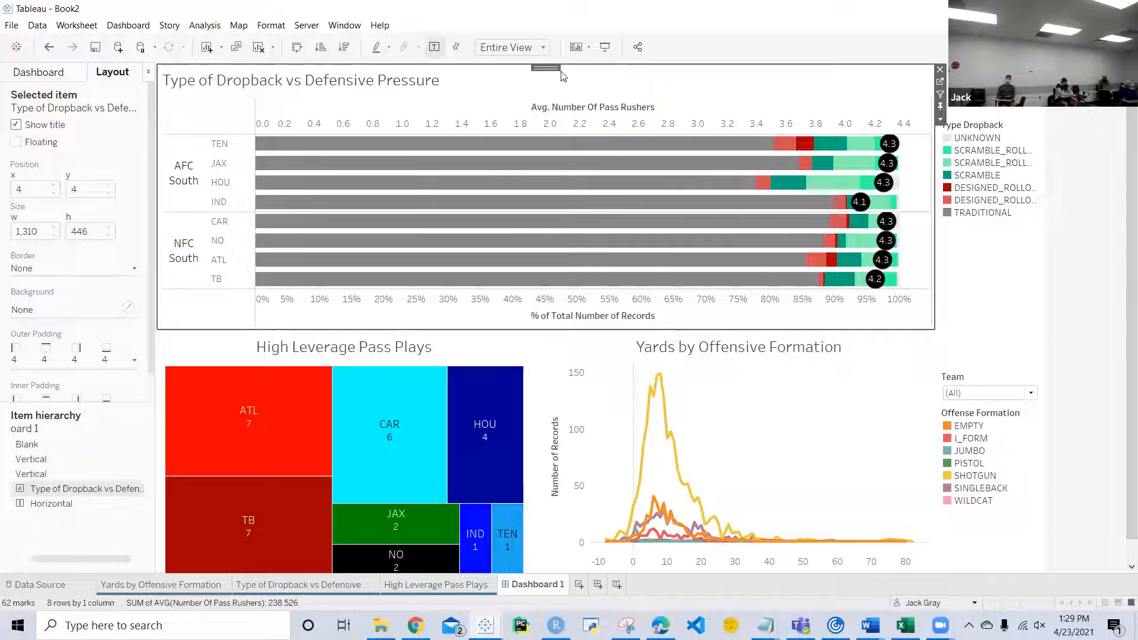
click(551, 67)
drag(551, 67, 551, 132)
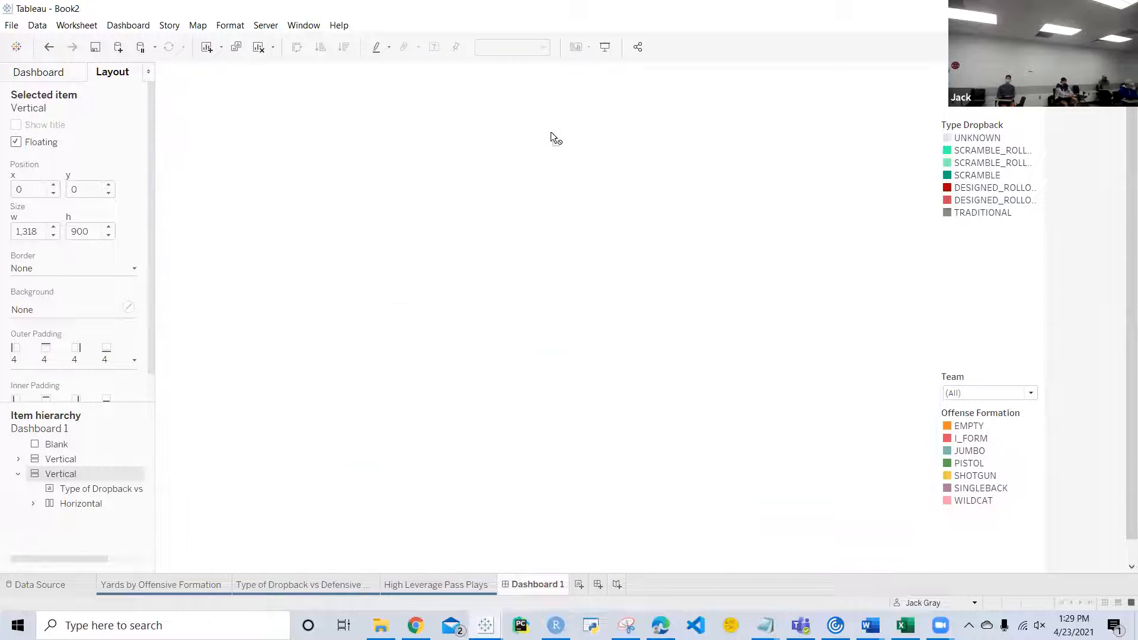
drag(502, 218, 477, 184)
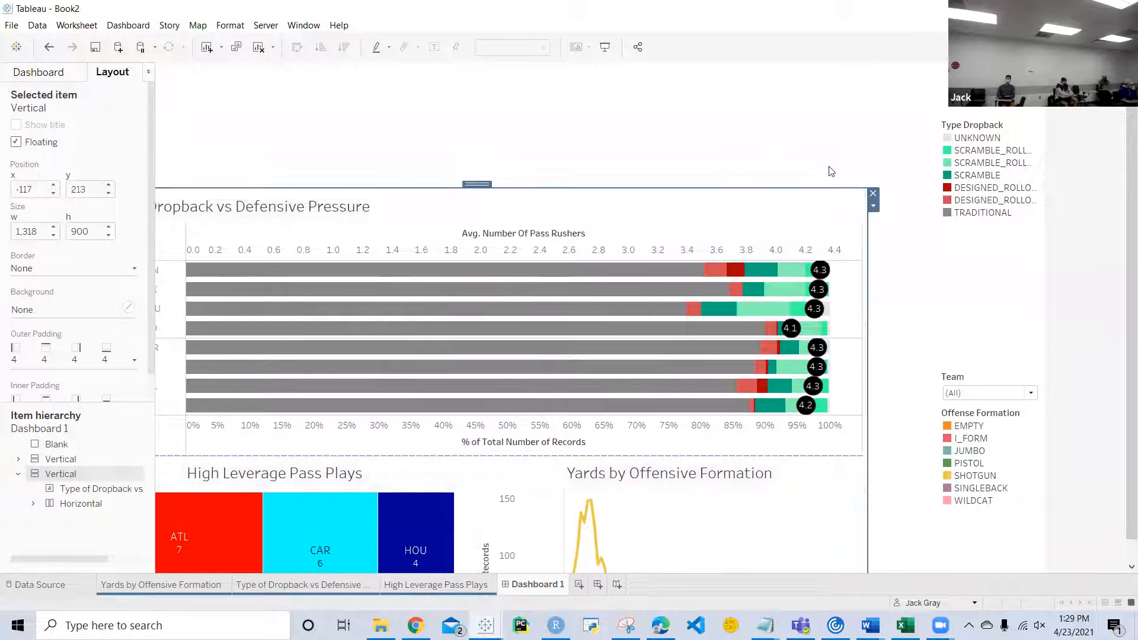
Step: Expand the containers in the layout item hierarchy, and add a Horizontal container in the empty area above the Type of Dropback chart
click(993, 192)
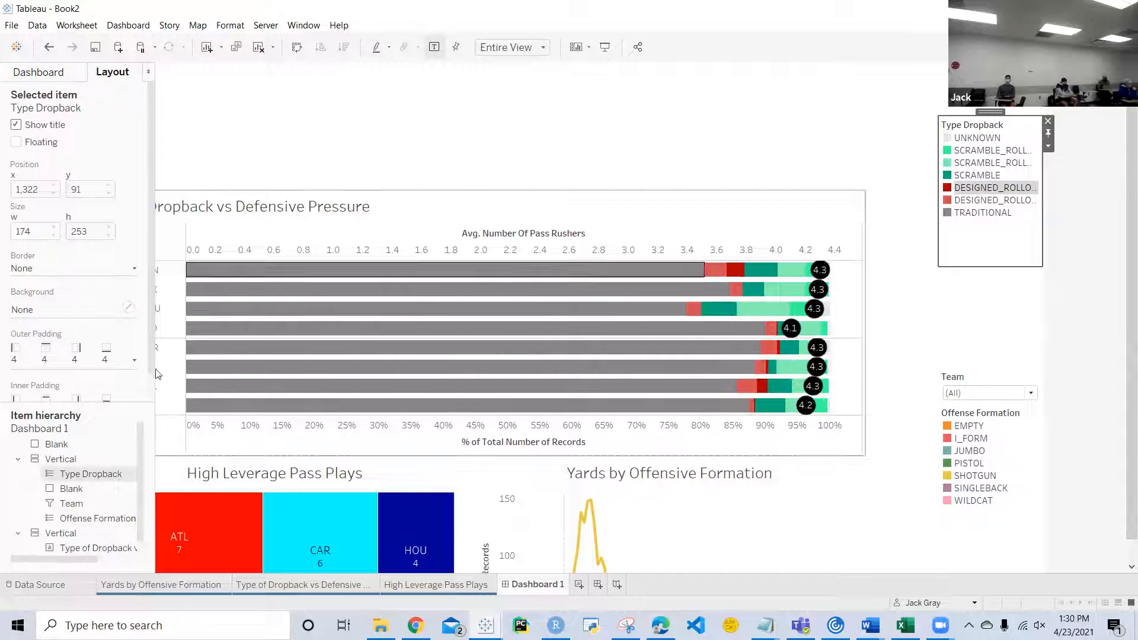
scroll(46, 479, down, 1)
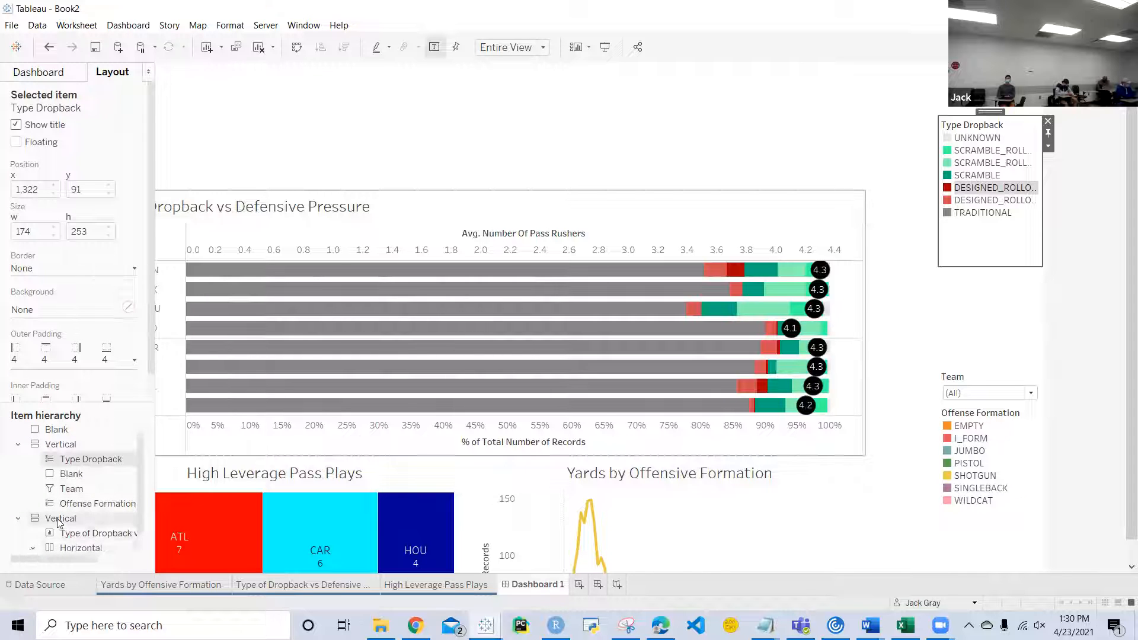
click(33, 547)
click(44, 71)
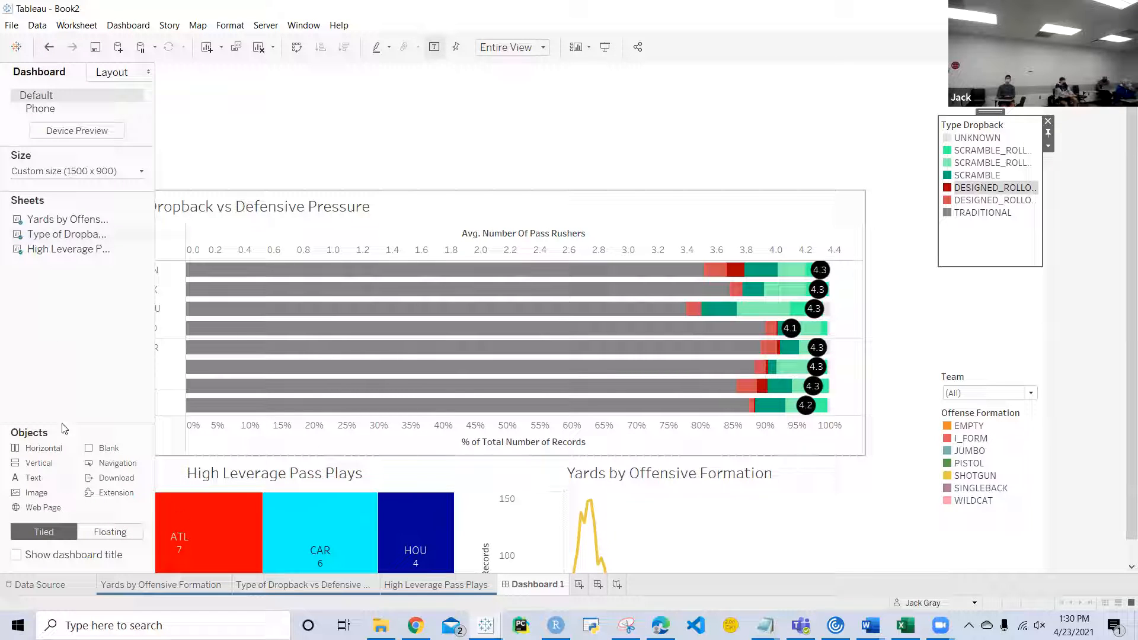
drag(50, 448, 315, 102)
Step: Move the vertical container with the legends and Team filter into the new Horizontal container
click(949, 176)
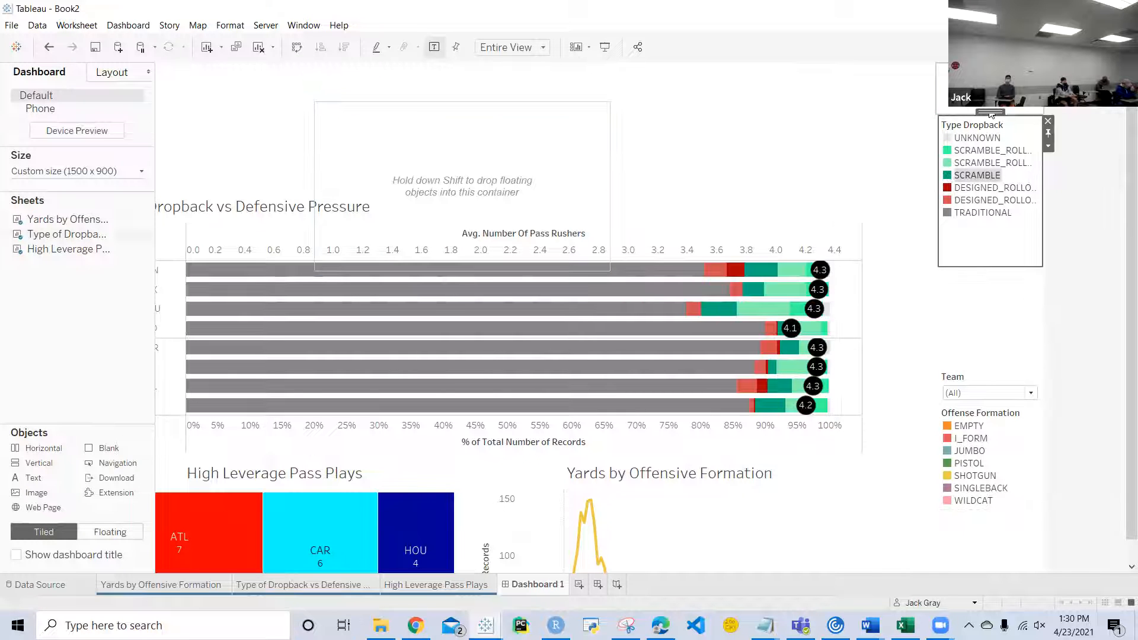
double_click(988, 111)
drag(989, 111, 602, 174)
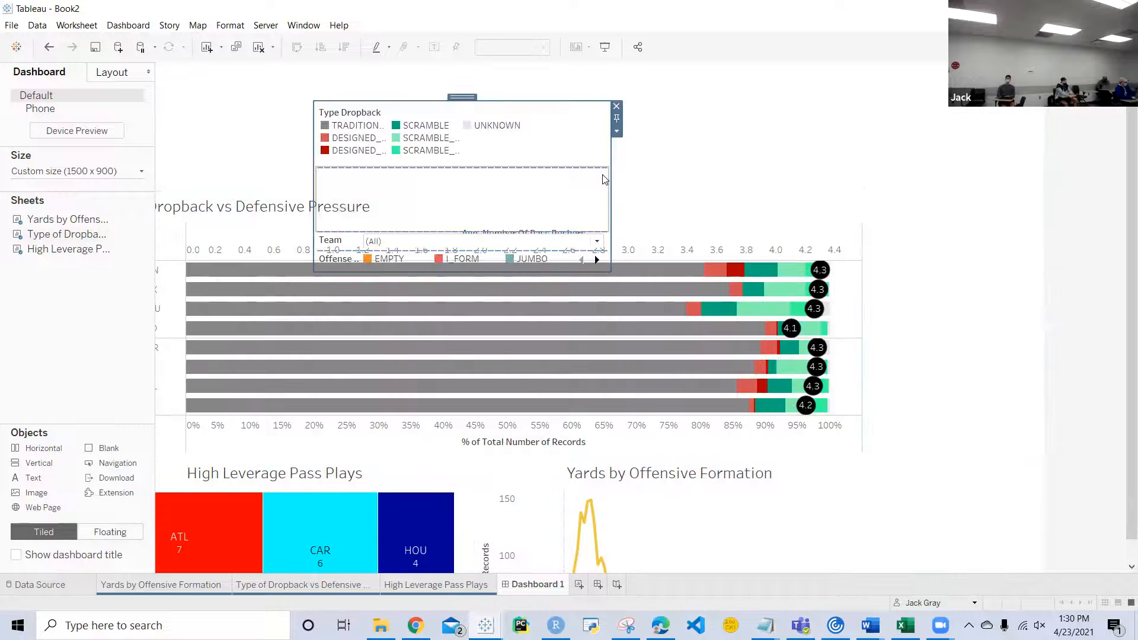
Step: Move the vertical container with the three charts into the Horizontal container, before the legends and Team filter
click(726, 232)
click(473, 188)
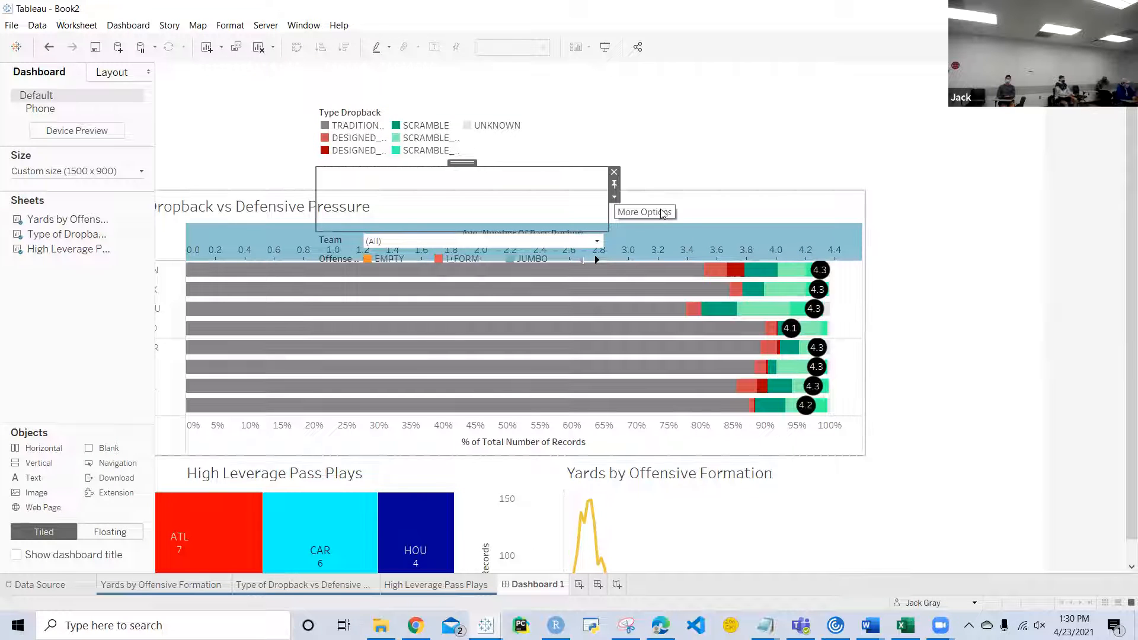
click(637, 202)
double_click(476, 185)
drag(476, 186, 330, 156)
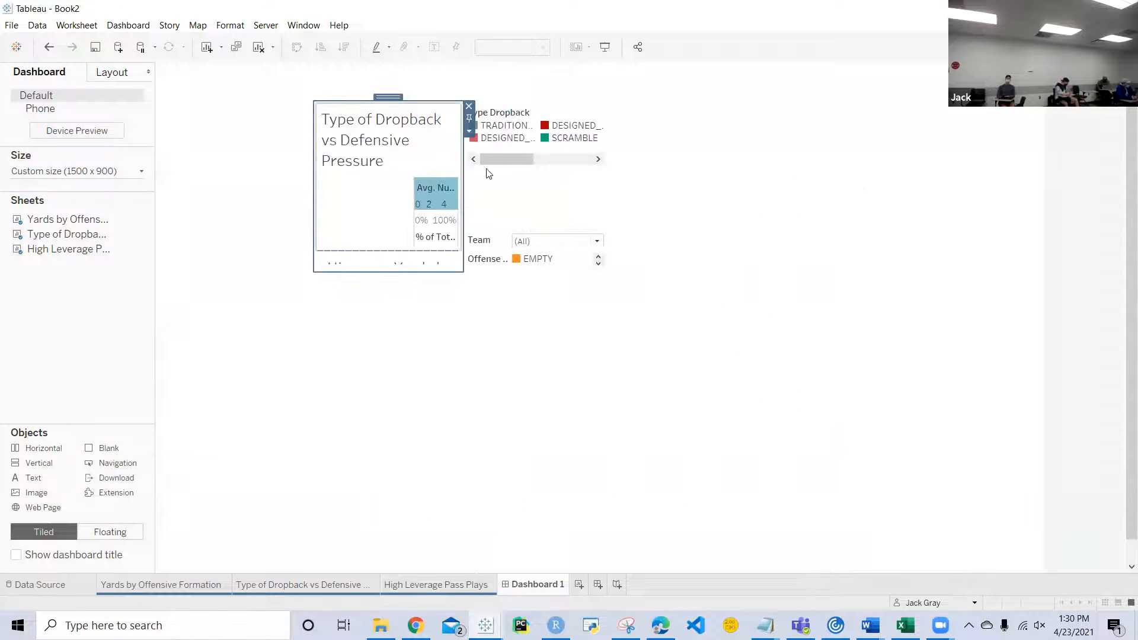
Step: Add a floating Vertical container in the empty area below the Horizontal container, and dismiss the Sticky Keys prompt
click(441, 196)
drag(58, 467, 397, 320)
key(shift)
key(shift)
key(shift)
key(shift)
key(shift)
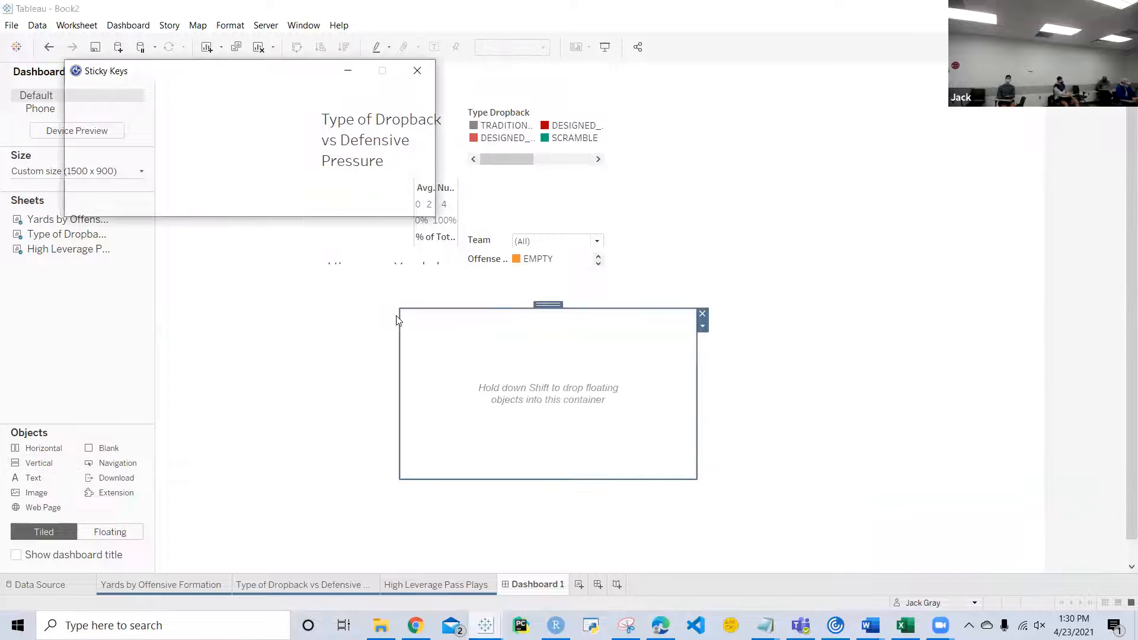
click(393, 200)
Step: Move the Horizontal container holding the charts, legends and Team filter into the floating Vertical container
click(524, 209)
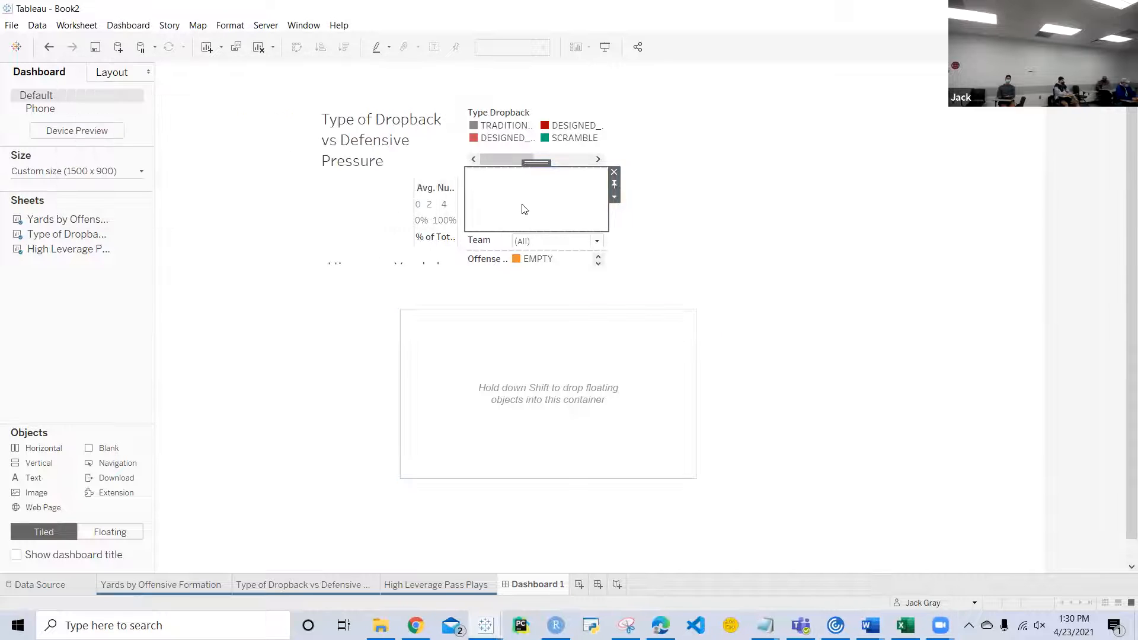
double_click(536, 161)
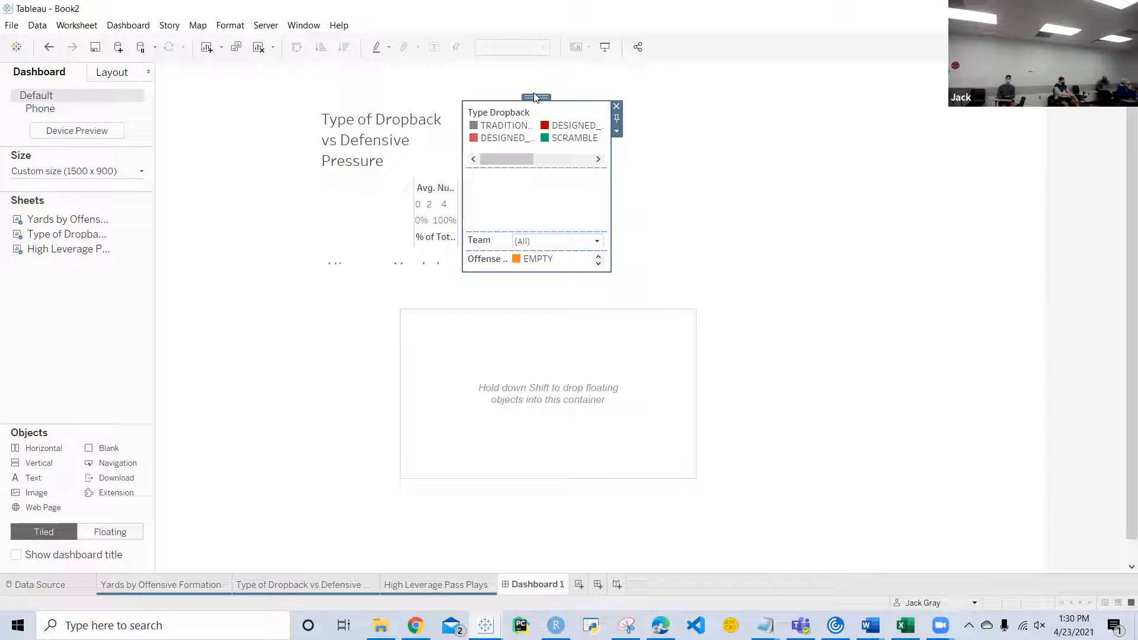
double_click(535, 98)
drag(474, 97, 562, 356)
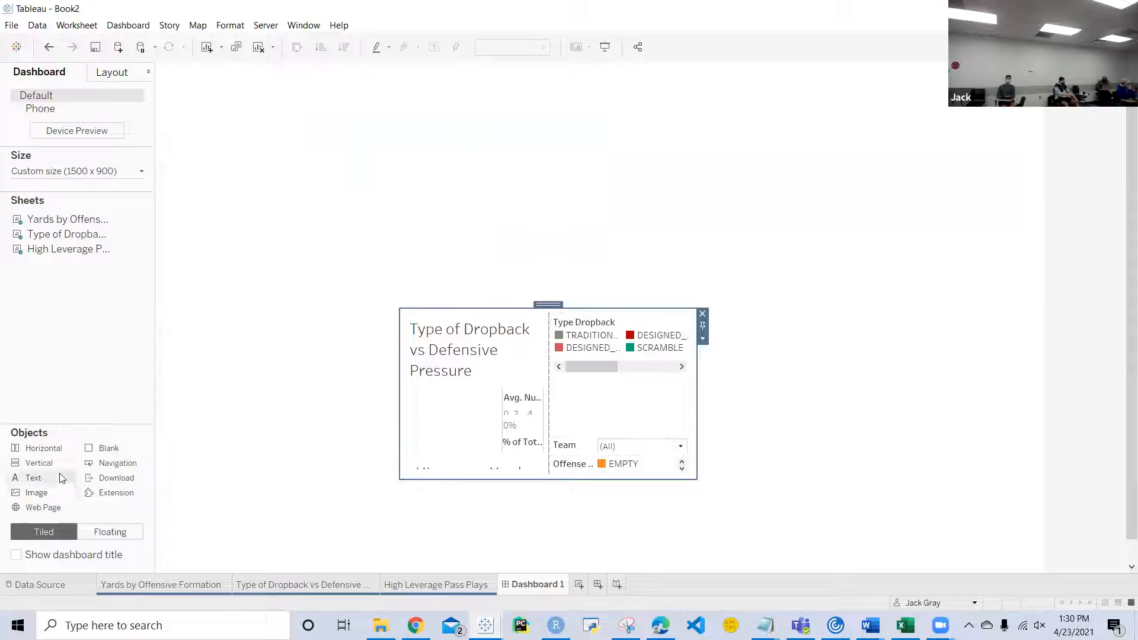
Step: Add a Text object at the head of the Vertical container, reading "AFC South/NFC South Pass Analysis"
drag(33, 477, 548, 321)
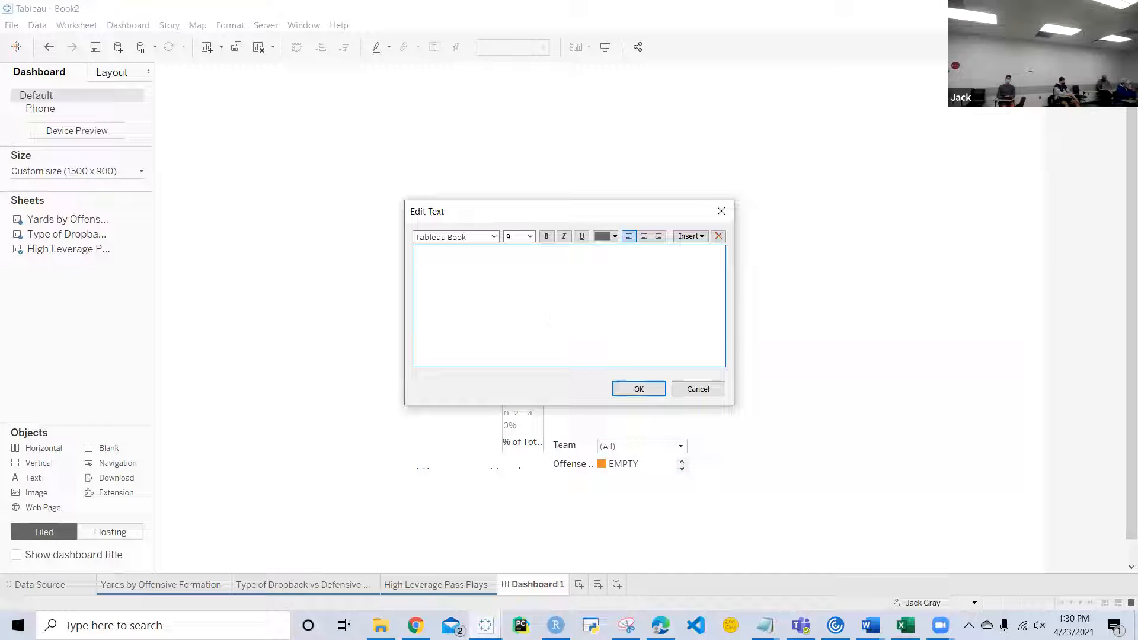
text(AFC South /)
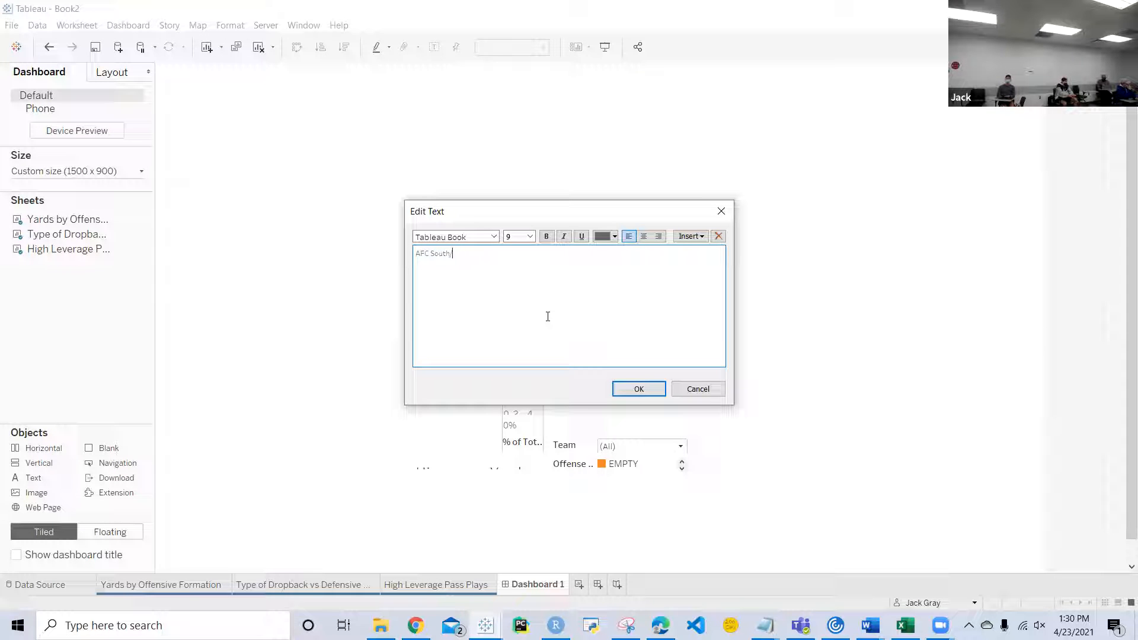
text(NFC South)
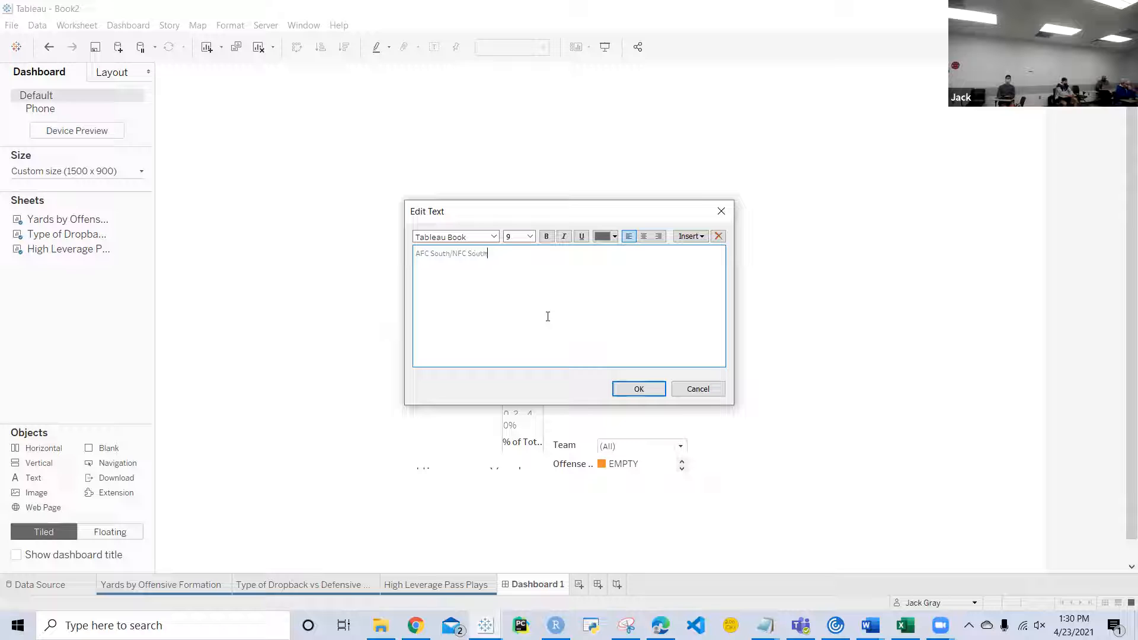
text( Pass Analysis)
Step: Format the whole title text as size 20, bold and black, and apply it
triple_click(488, 258)
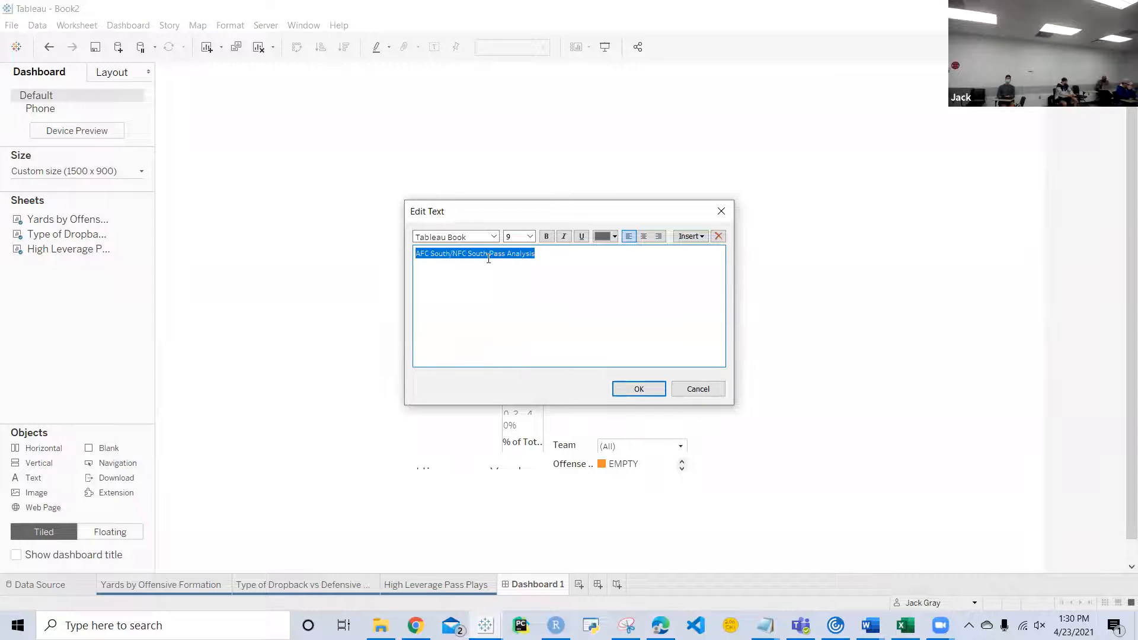
click(518, 239)
text(20)
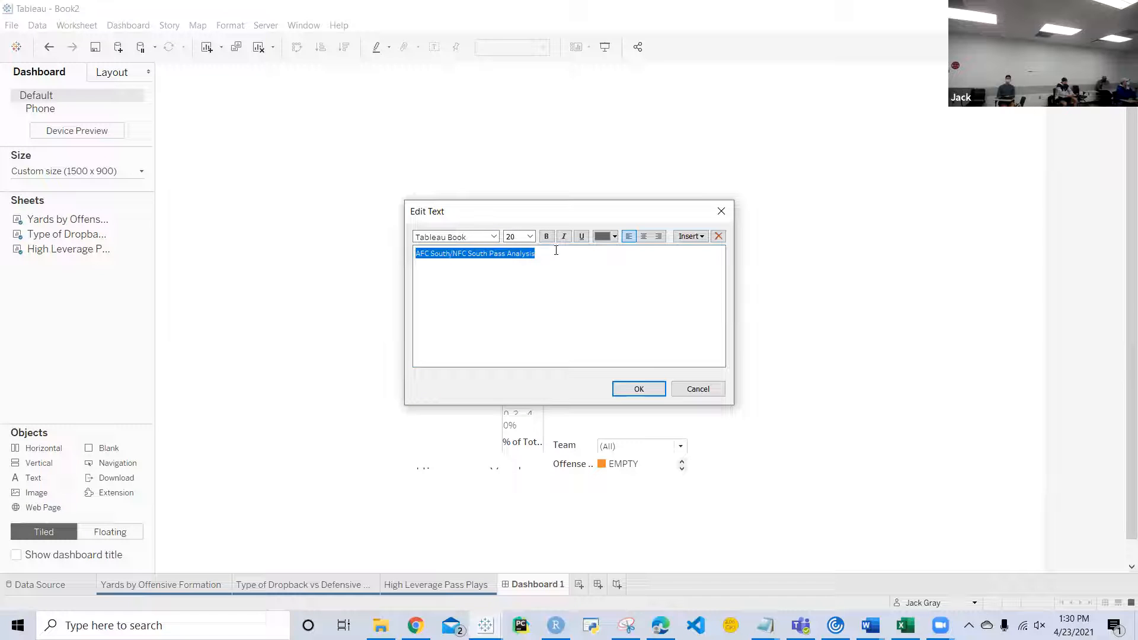
click(545, 236)
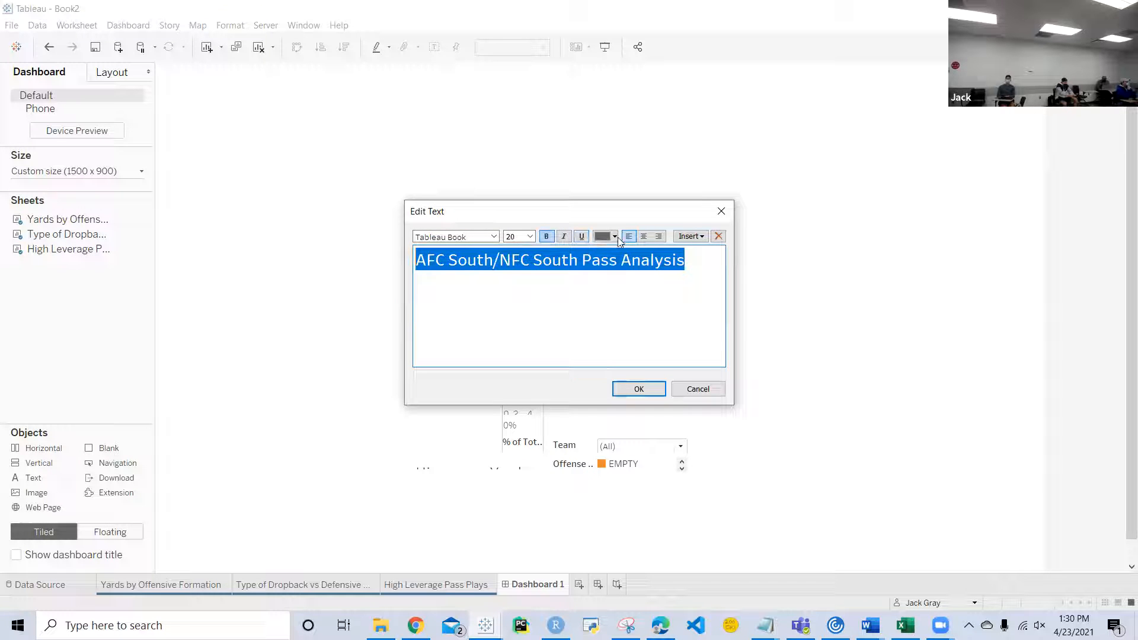
click(616, 237)
click(603, 248)
click(639, 389)
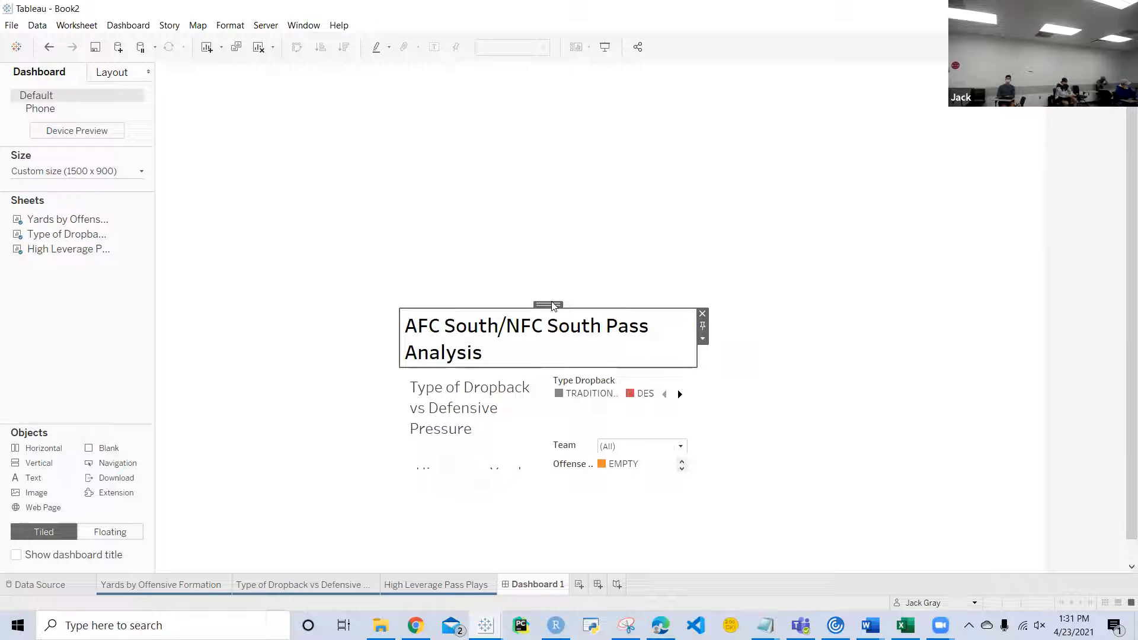
Step: Dock the floating Vertical container so it fills the dashboard, and widen the charts by narrowing the legend column
drag(553, 306, 552, 202)
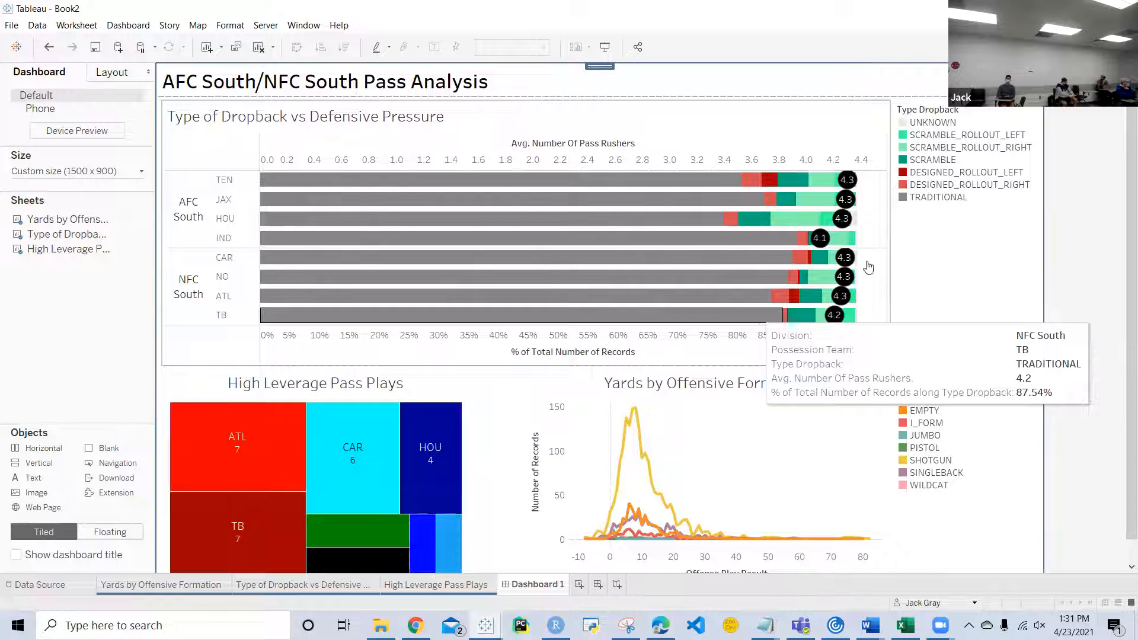
click(890, 231)
drag(891, 232, 913, 233)
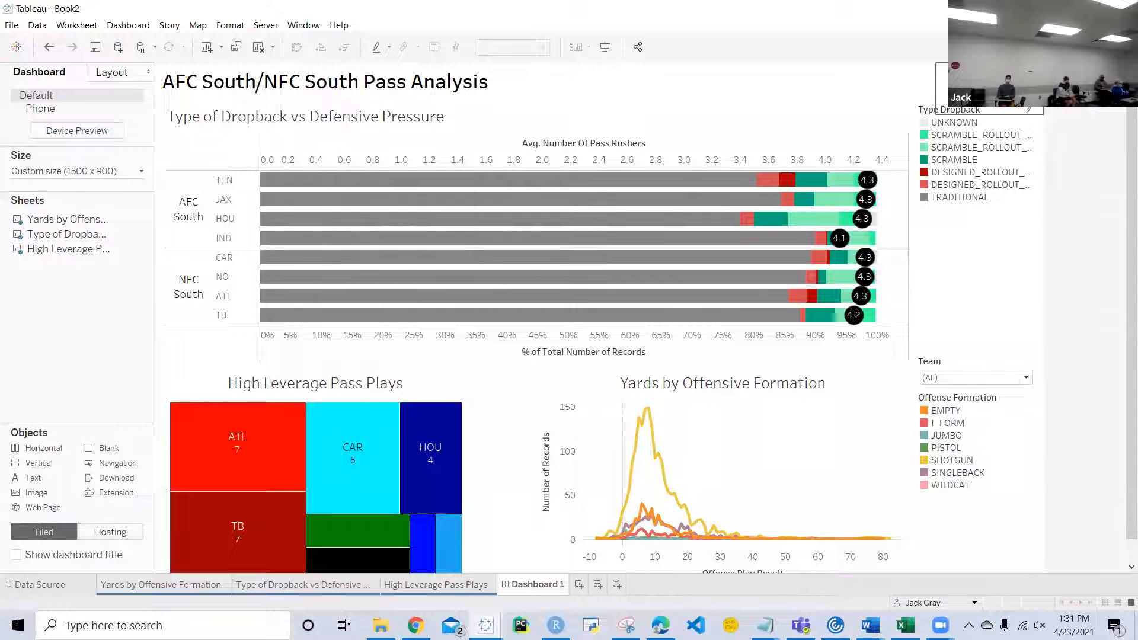
Step: Add a Blank above the Type Dropback legend, and adjust the heights of the legend, blanks and Team filter to space out the column
click(994, 114)
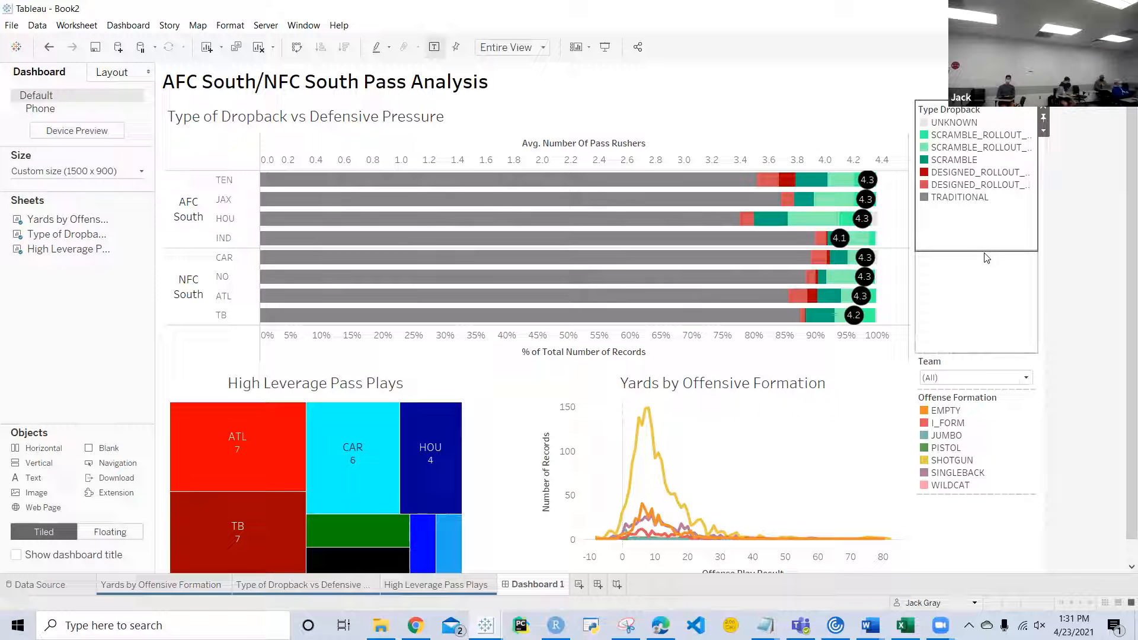
drag(983, 250, 982, 300)
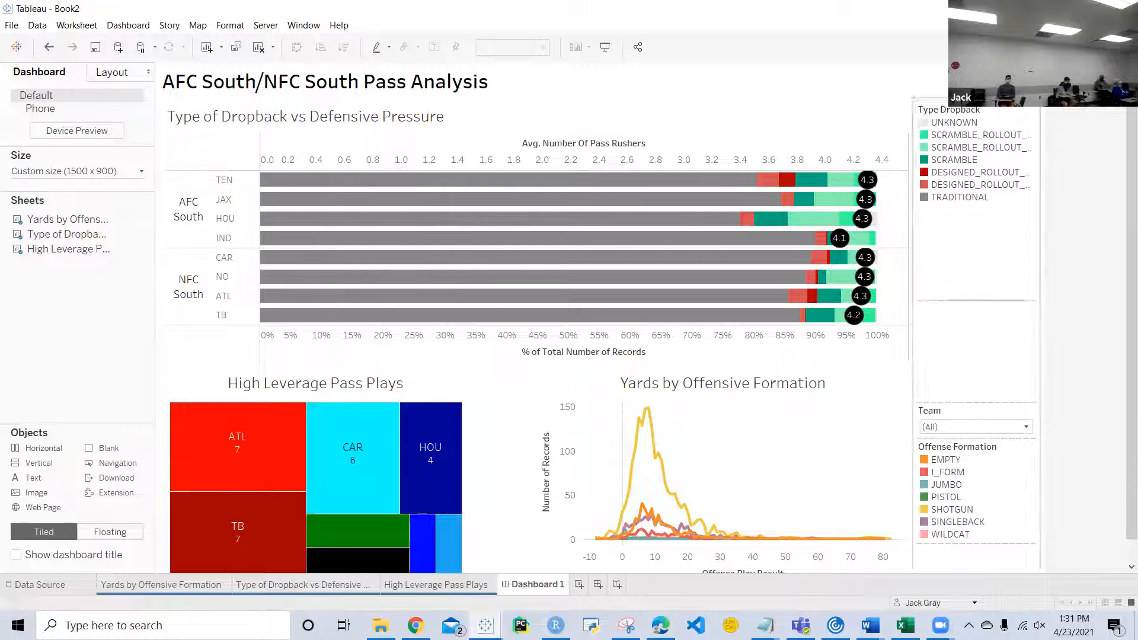
drag(110, 449, 973, 121)
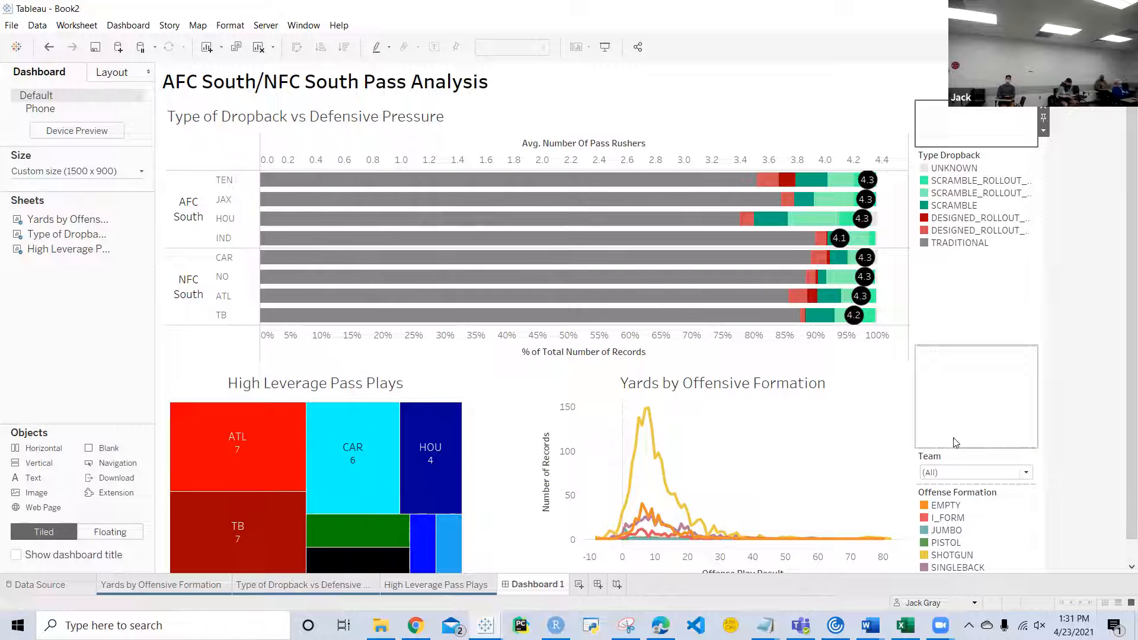
drag(957, 449, 971, 369)
drag(973, 225, 972, 137)
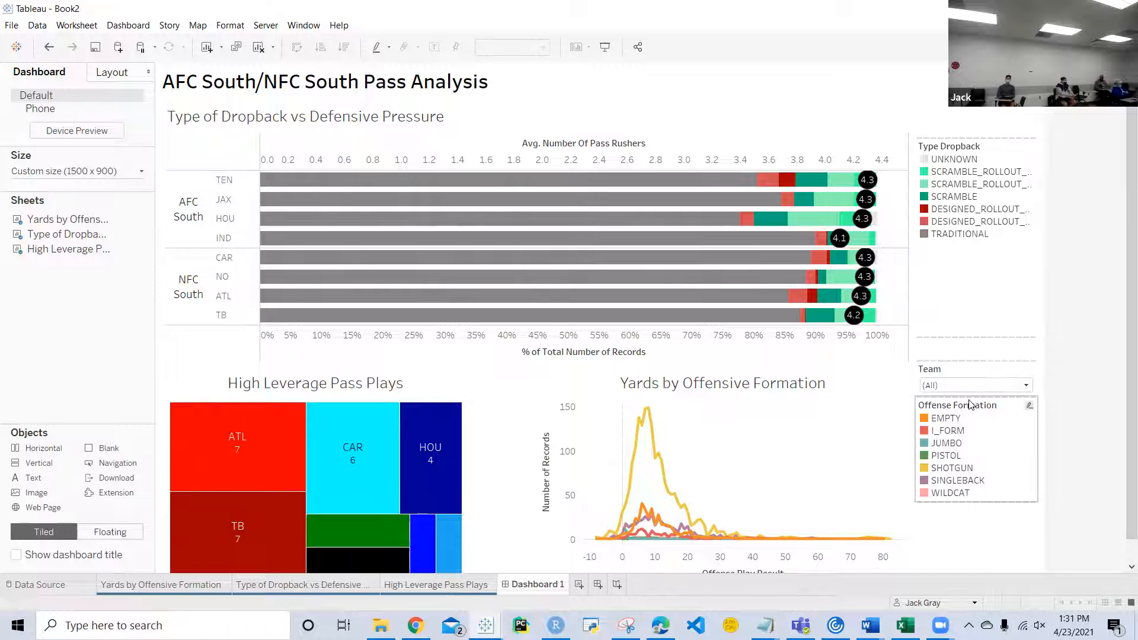
drag(967, 403, 968, 418)
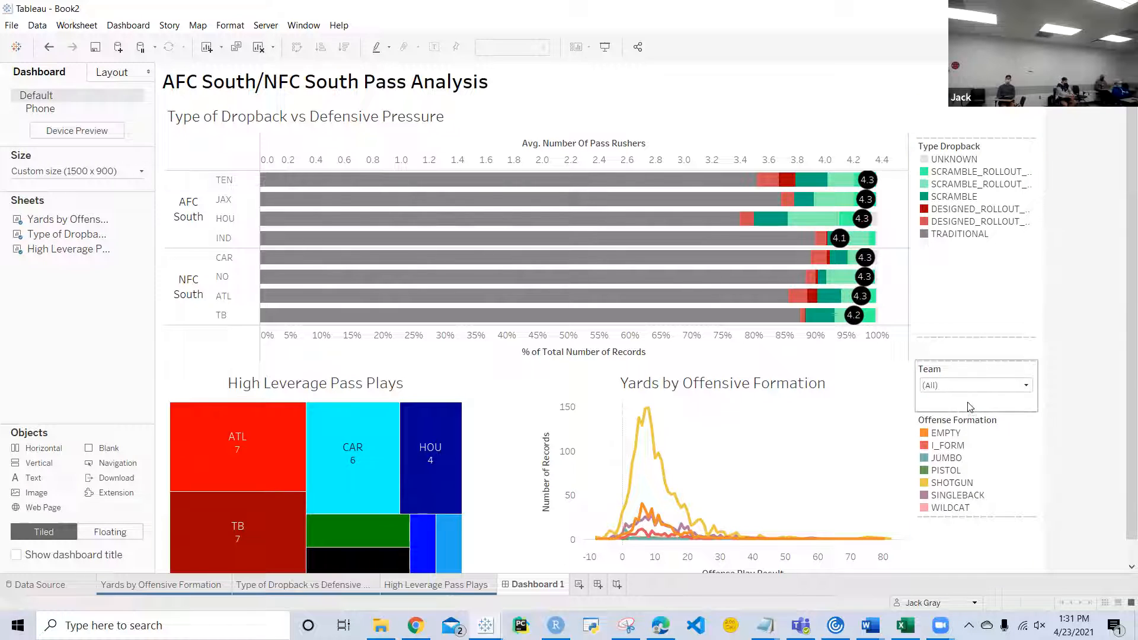
Step: Center the title text "AFC South/NFC South Pass Analysis"
double_click(429, 88)
triple_click(696, 273)
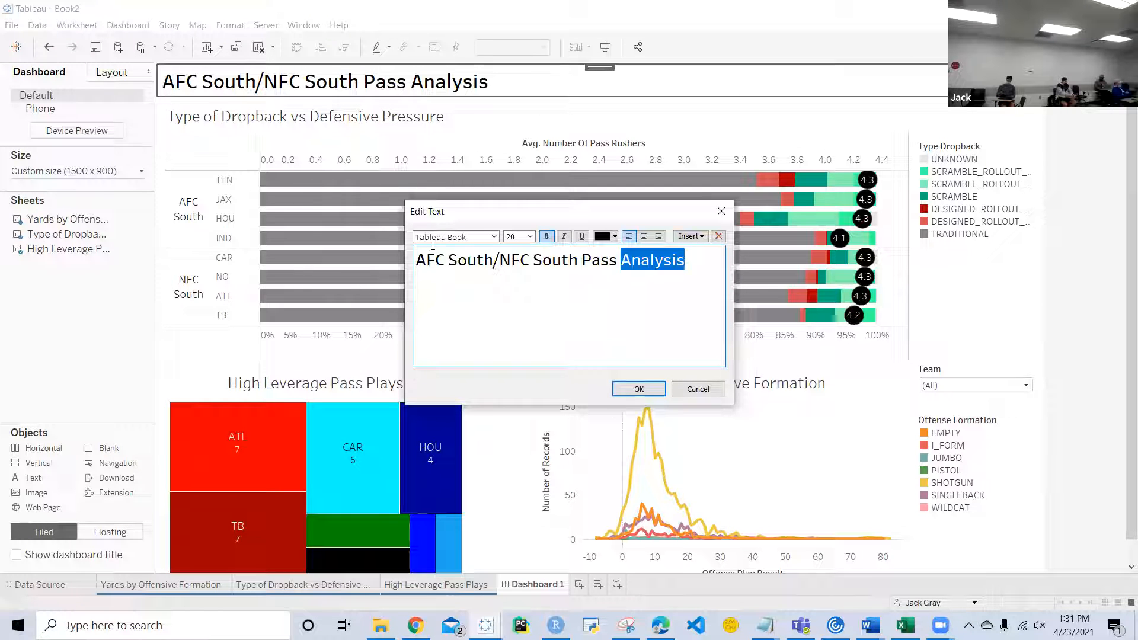
click(643, 236)
click(639, 389)
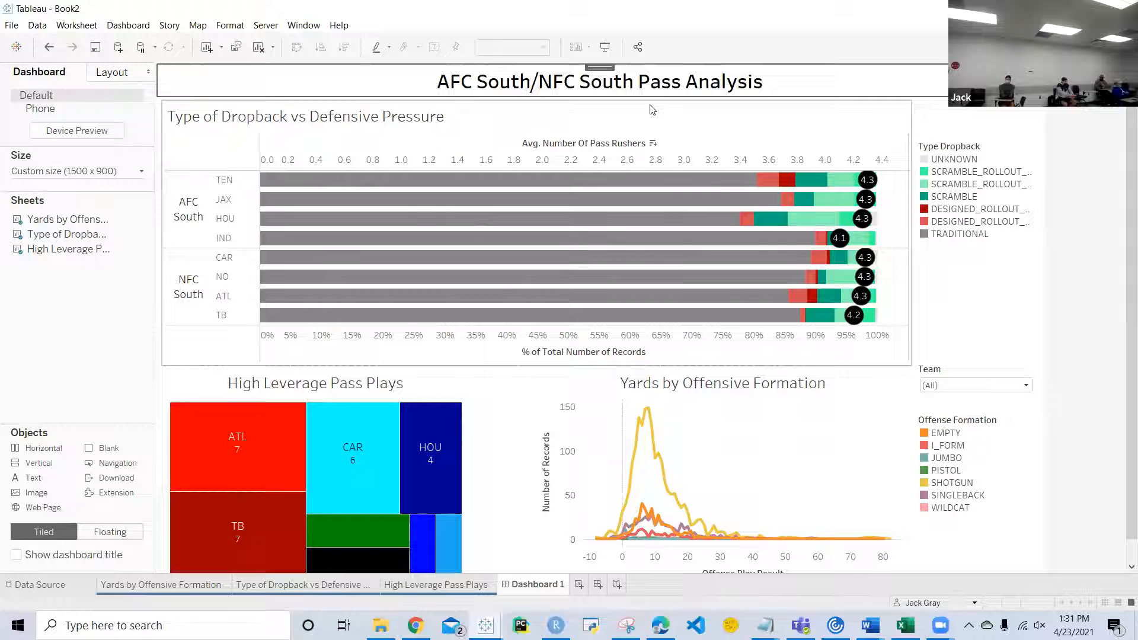
Step: Make the title object slightly taller and change its text color to white
drag(649, 99, 650, 118)
double_click(667, 116)
key(ctrl+a)
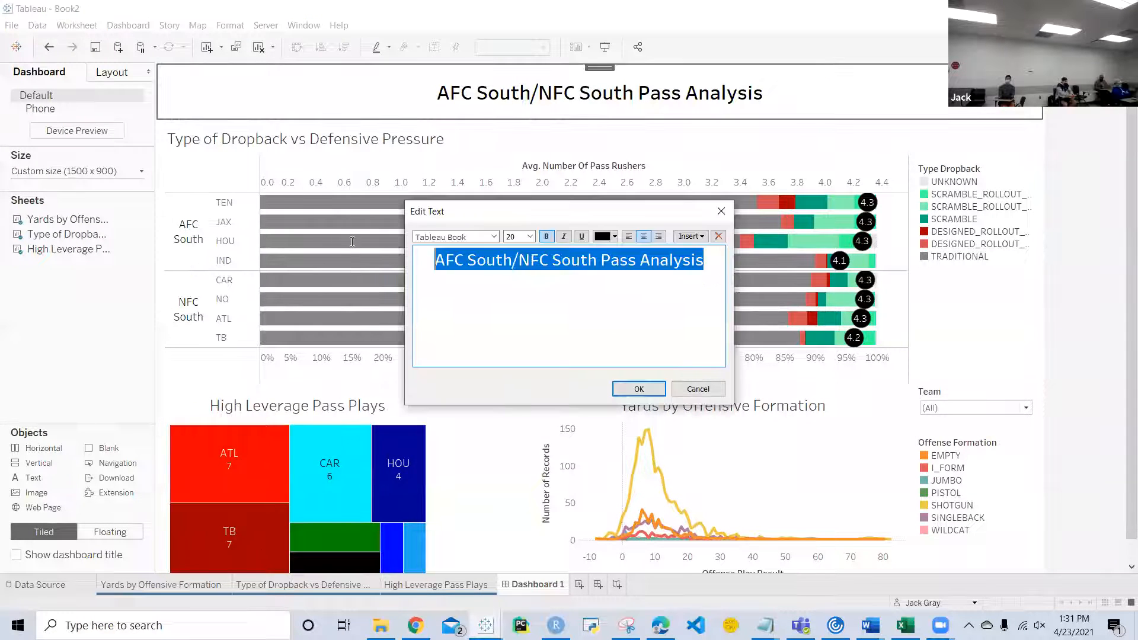
click(614, 236)
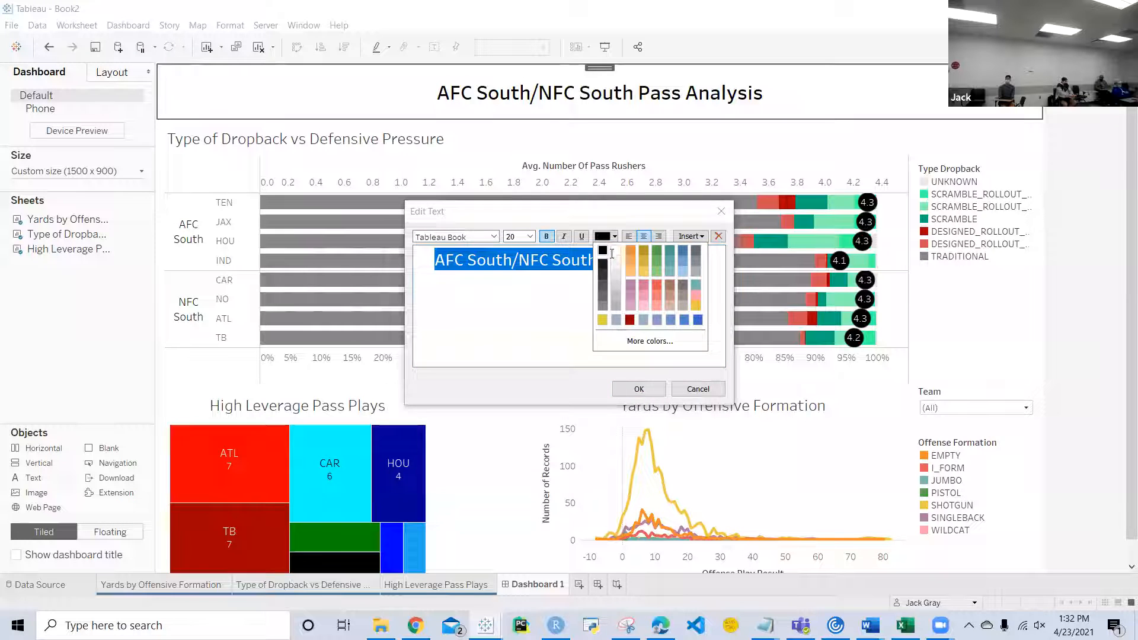
click(614, 254)
click(639, 390)
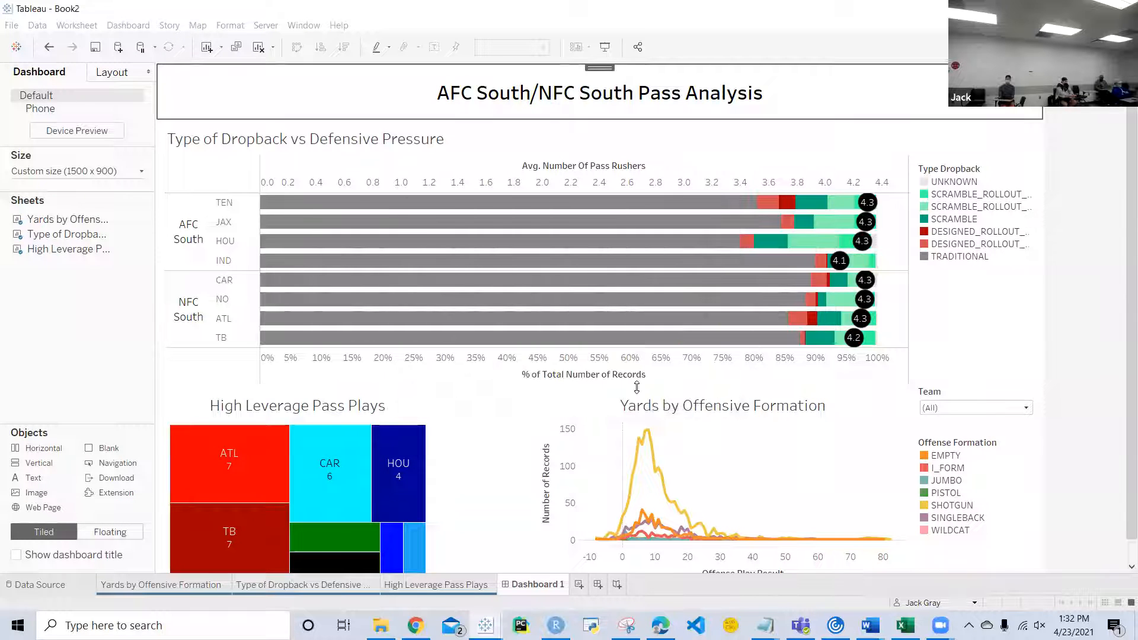
Step: Give the title object a dark red background
click(122, 79)
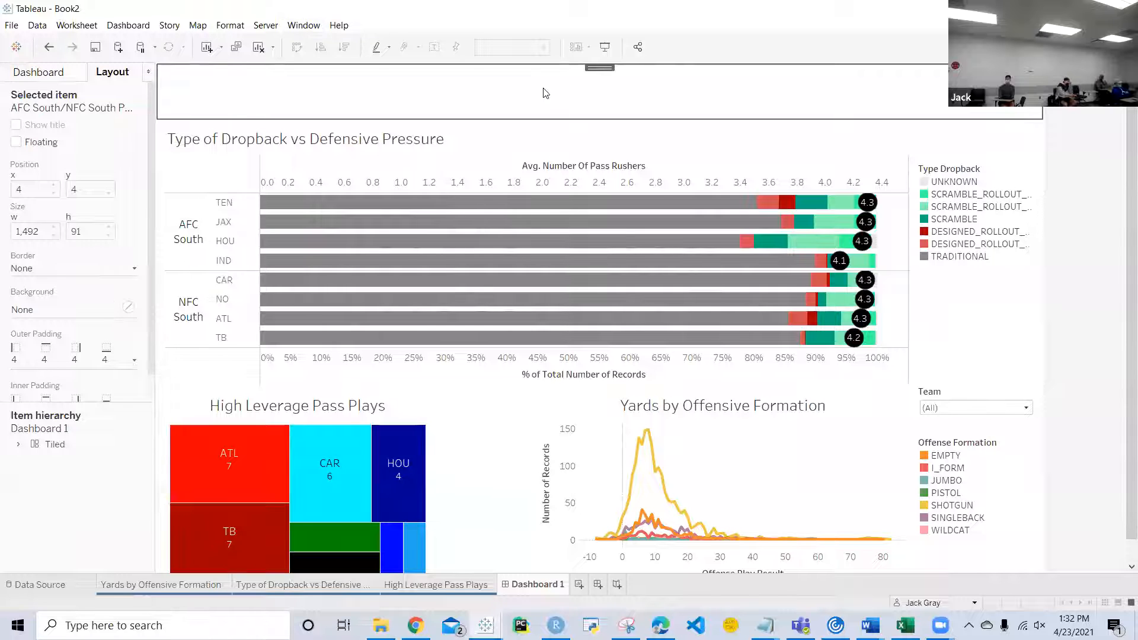
click(128, 308)
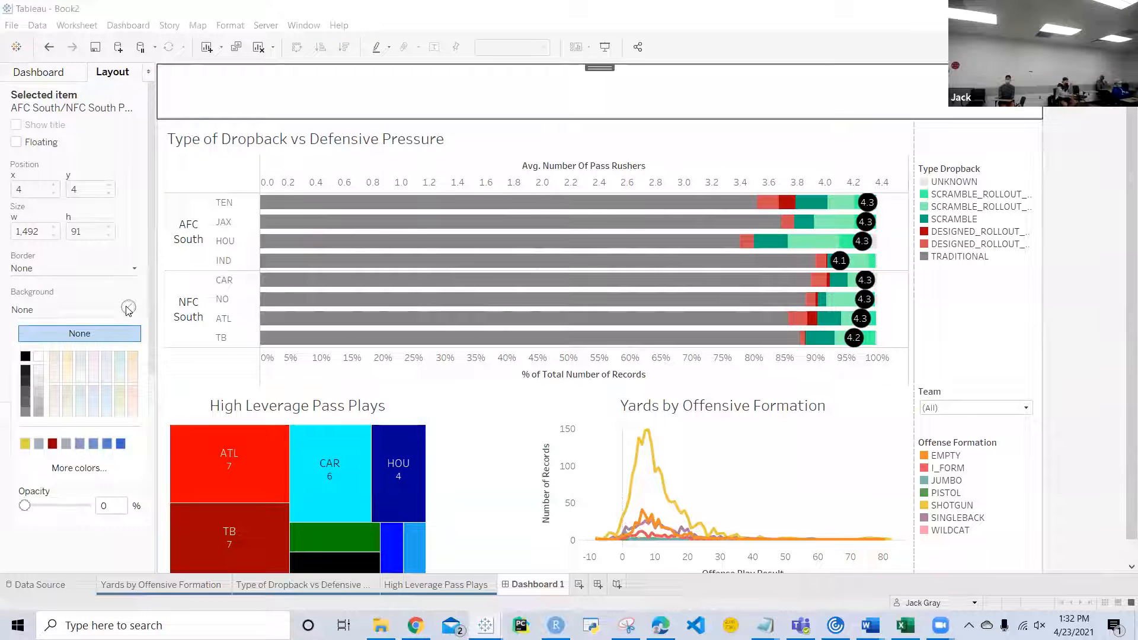
click(51, 443)
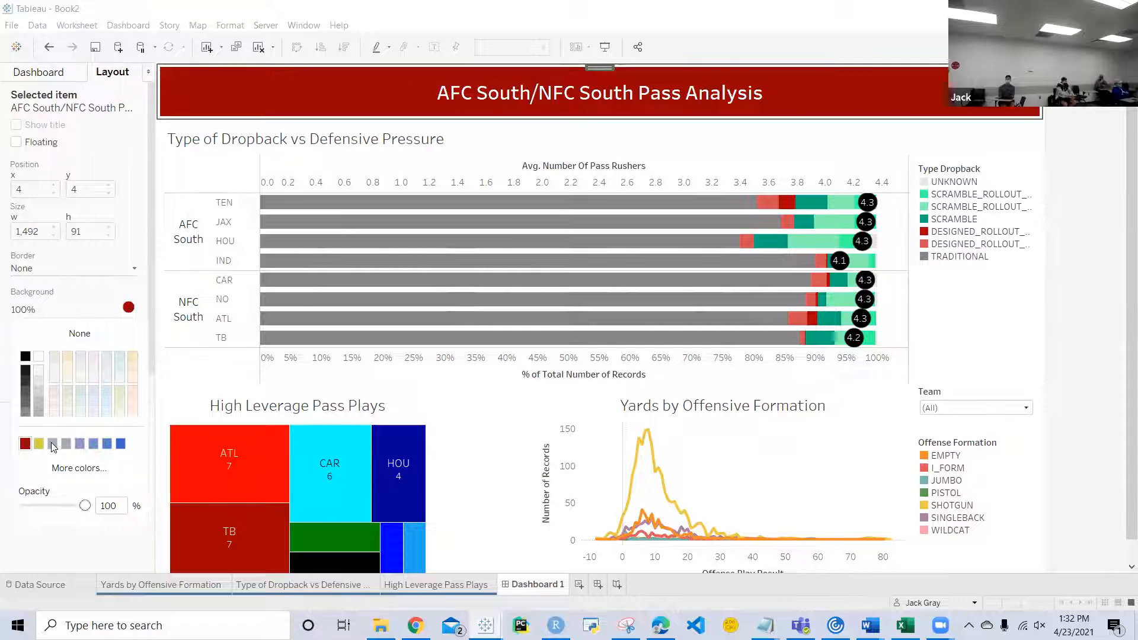
click(121, 295)
Step: Add a solid black border of the middle thickness around the title object
click(135, 268)
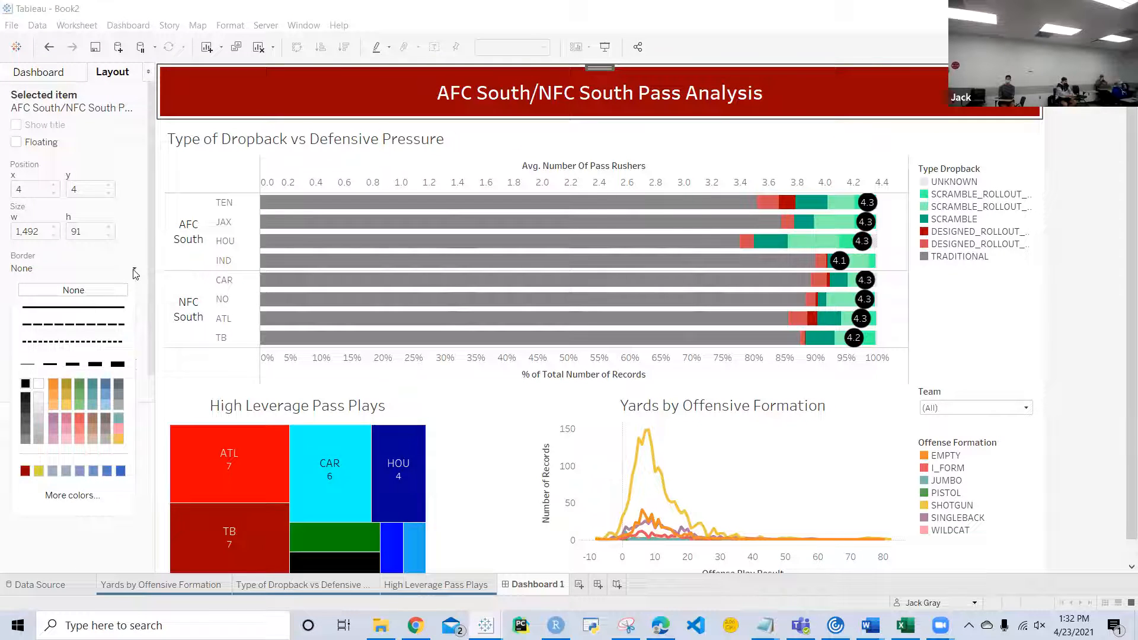
click(135, 270)
click(128, 271)
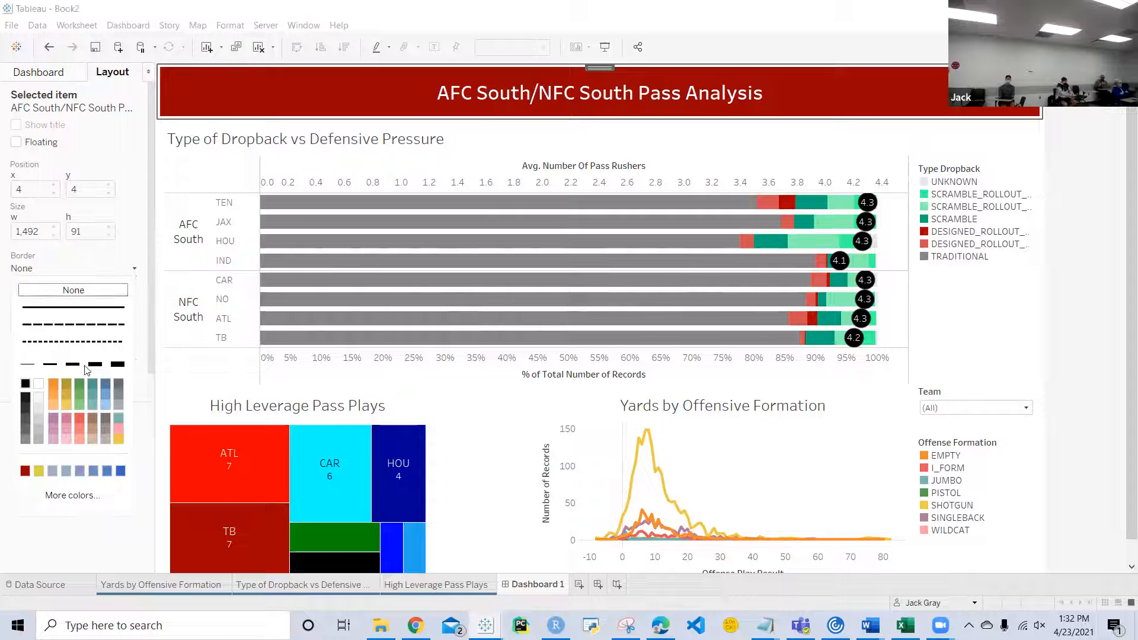
click(52, 365)
click(71, 363)
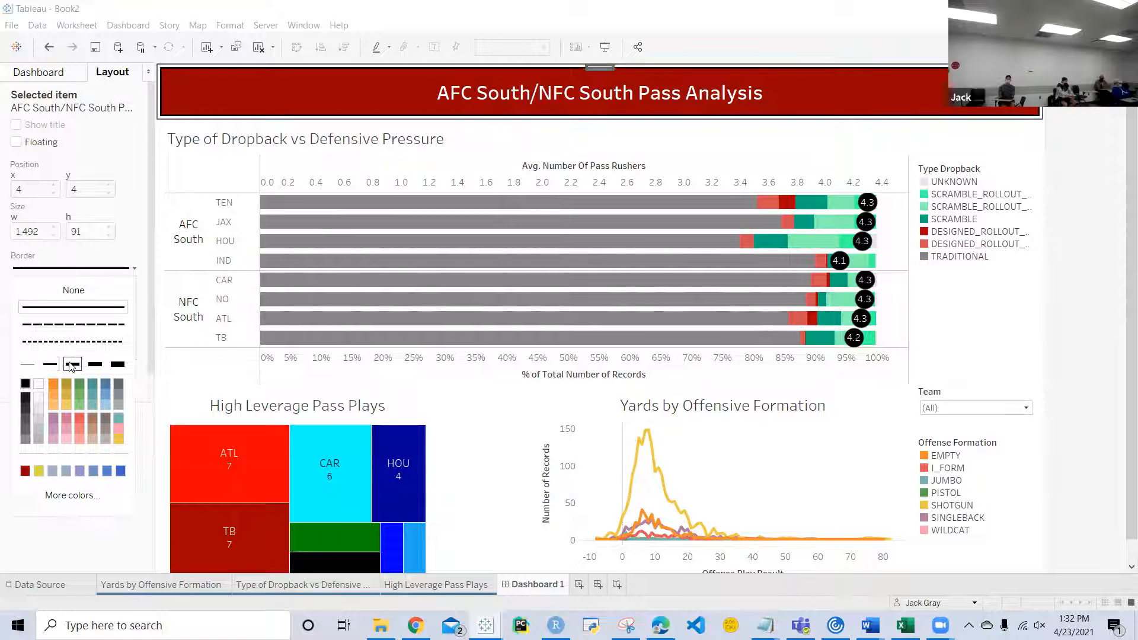
click(1099, 259)
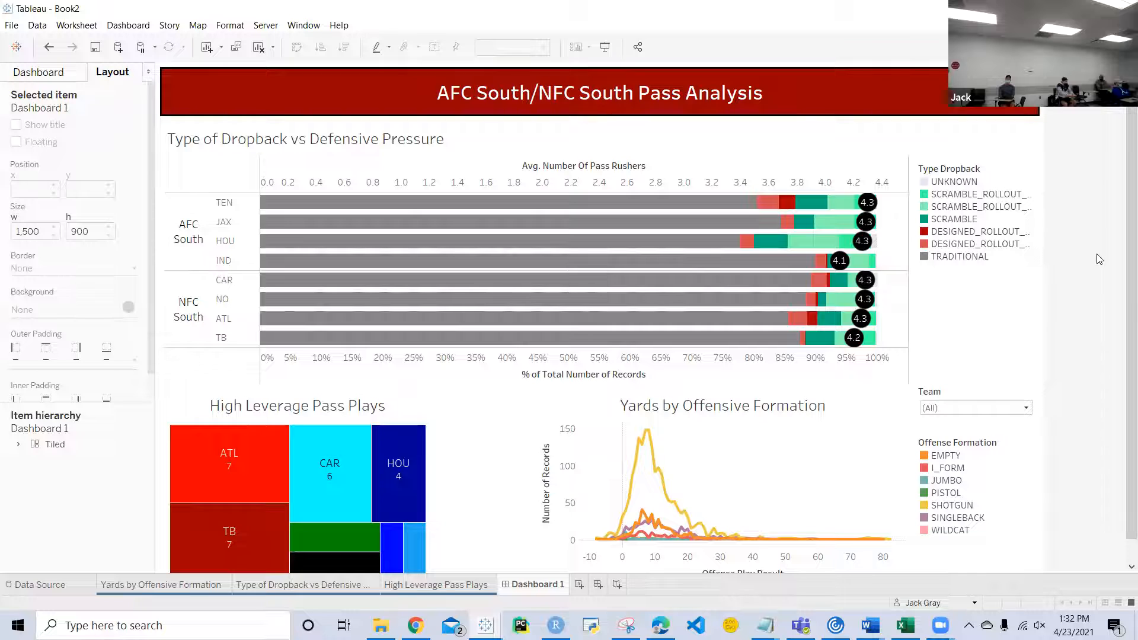
Step: Set the High Leverage Pass Plays chart to fit Entire View, and go to its worksheet
scroll(1032, 370, down, 1)
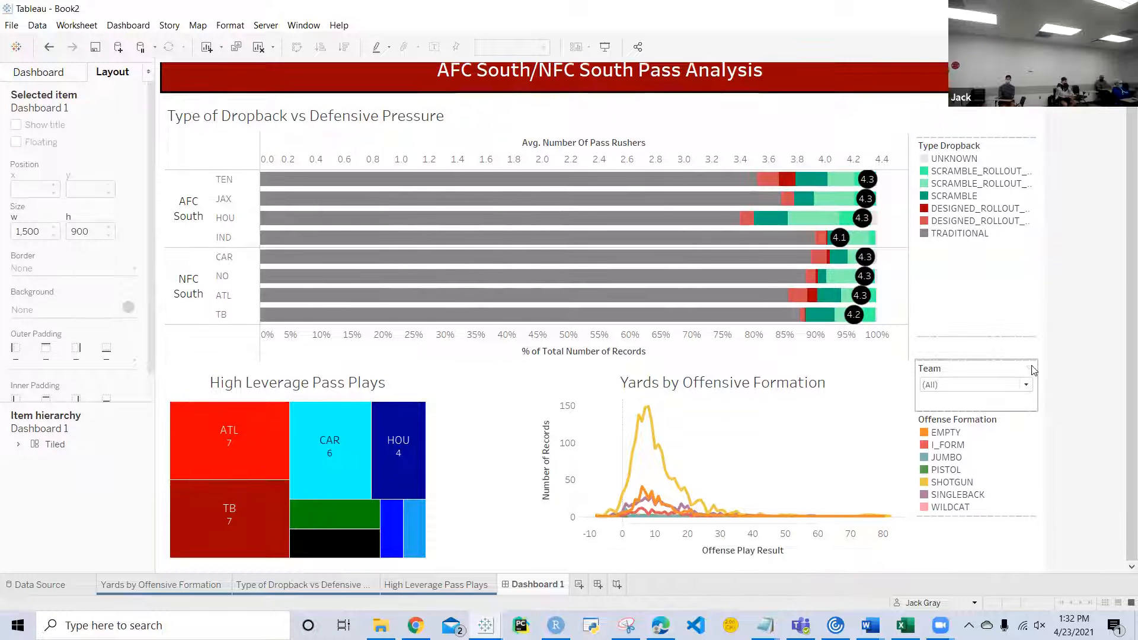
click(466, 508)
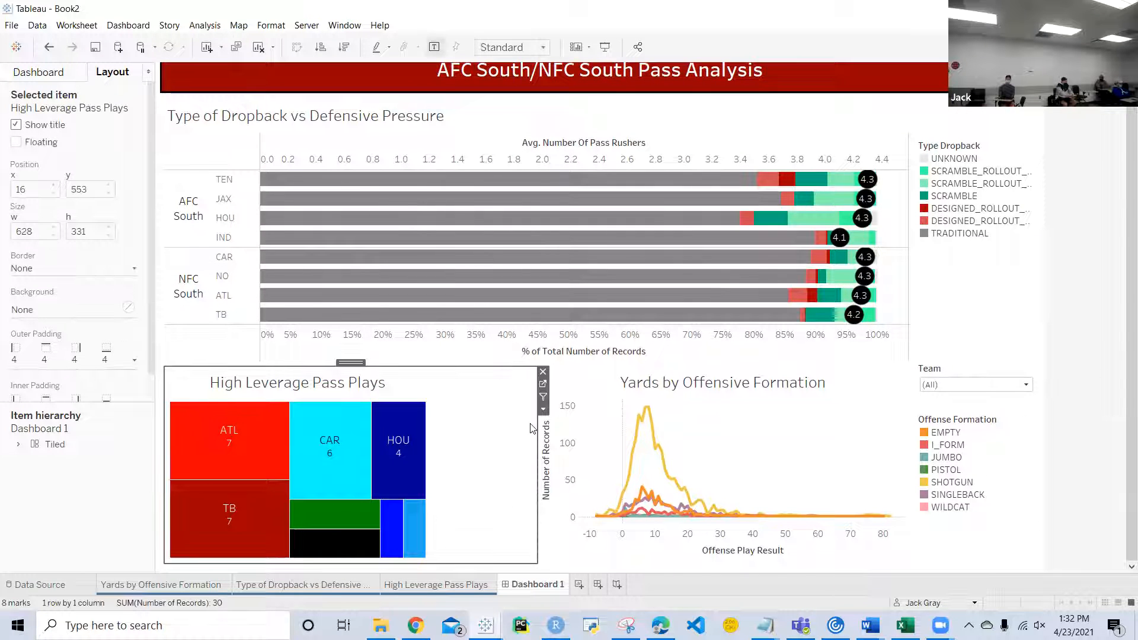
click(543, 409)
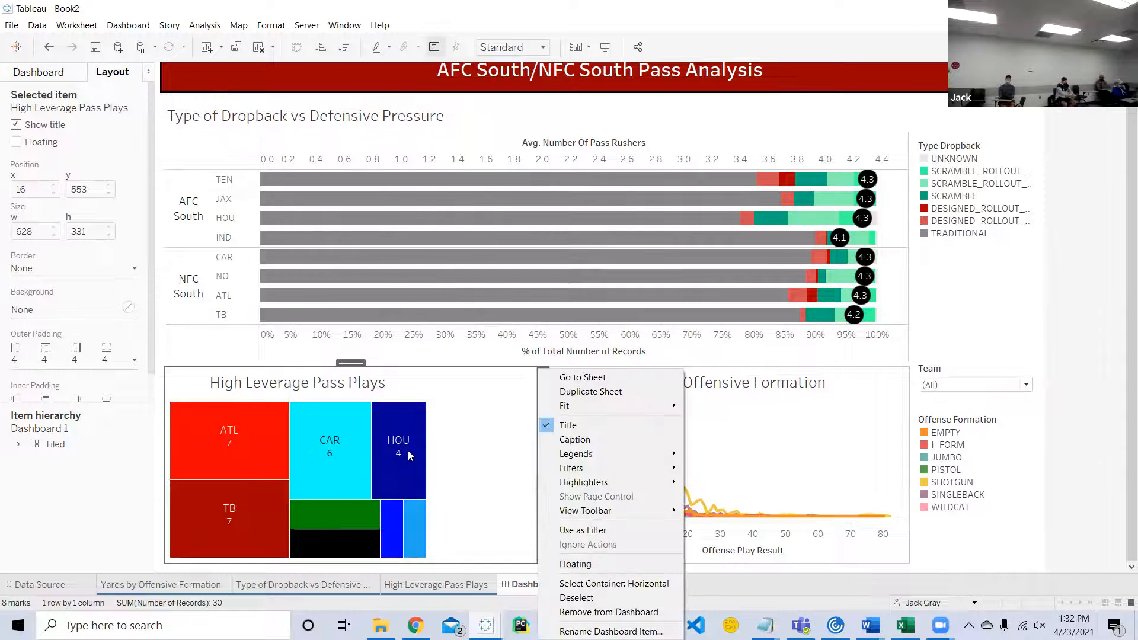
mouse_move(621, 404)
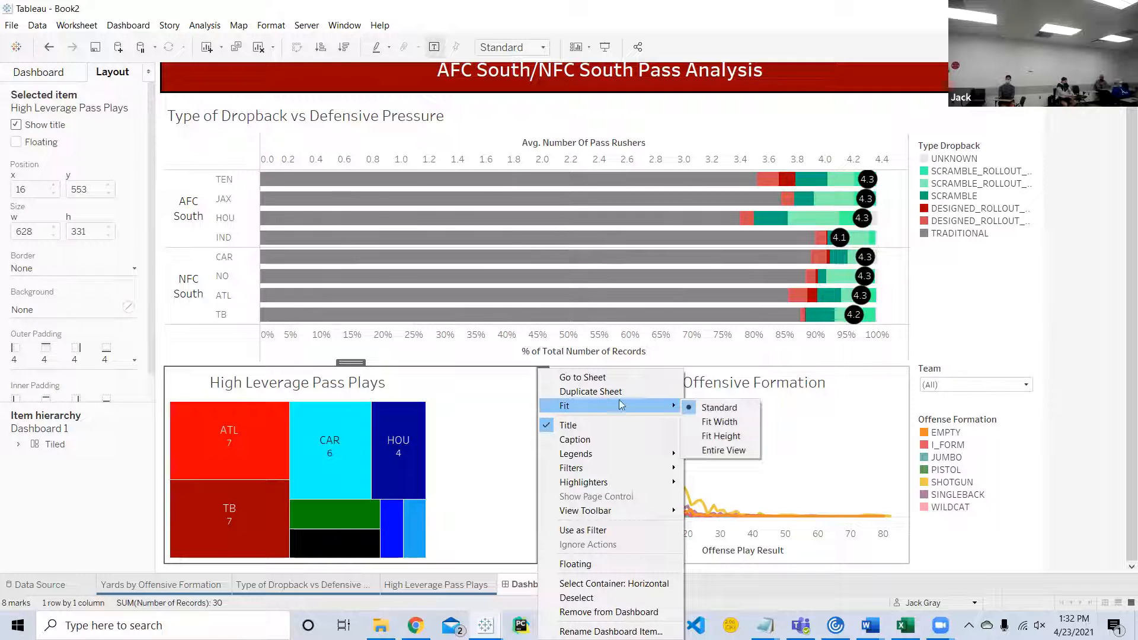
click(741, 452)
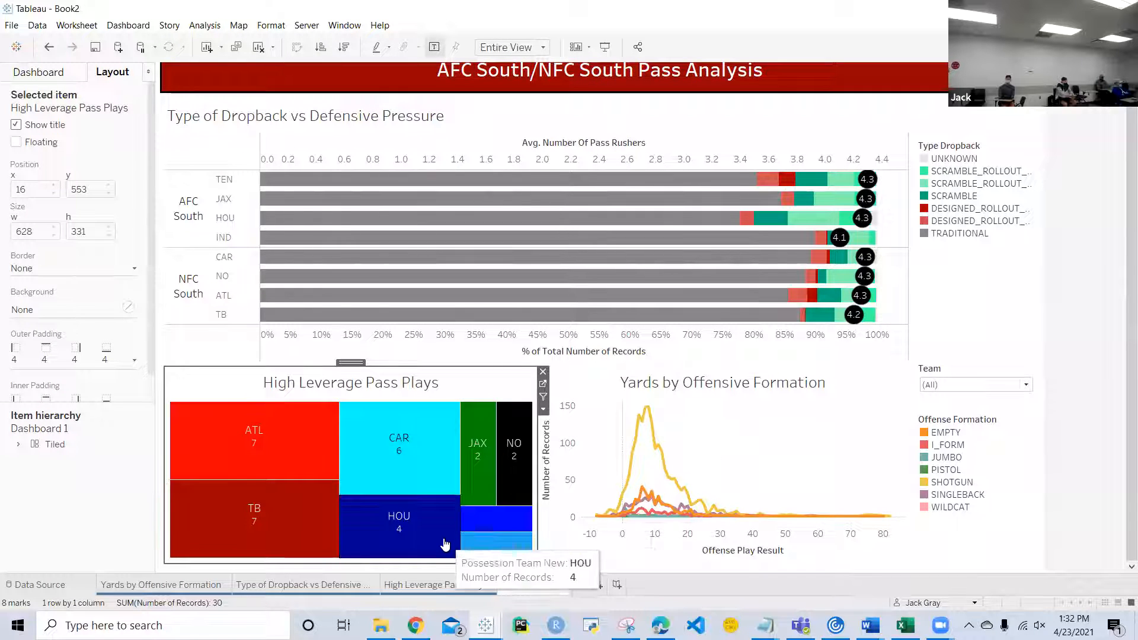
click(543, 384)
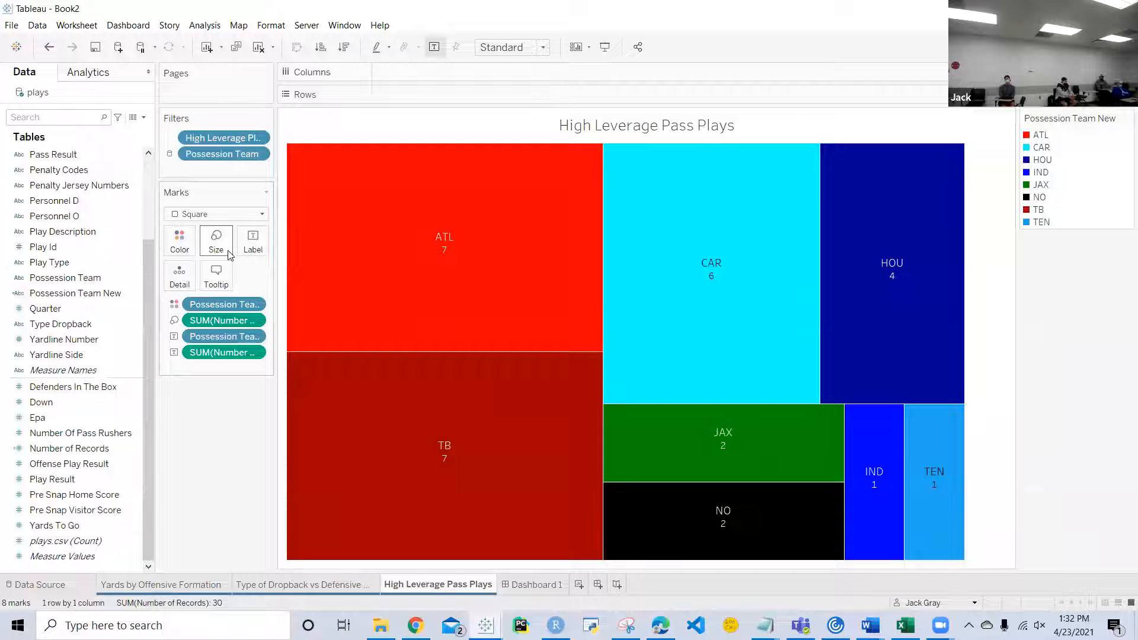
Step: Set the team name in the High Leverage Pass Plays mark label to font size 9 and return to Dashboard 1
click(253, 246)
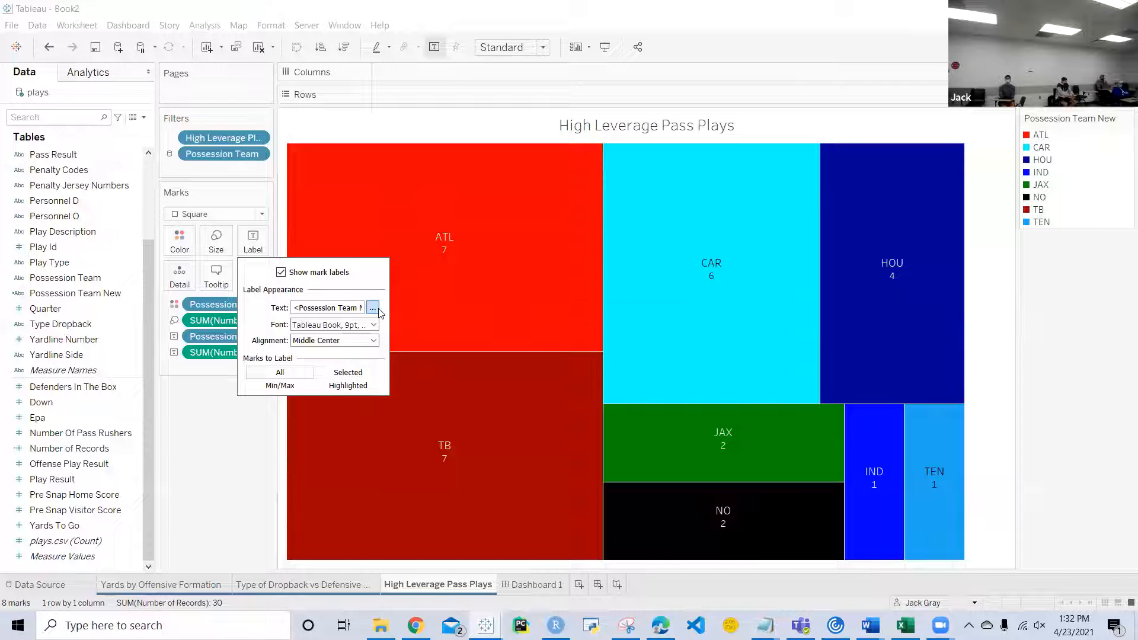
click(372, 308)
drag(622, 255, 518, 254)
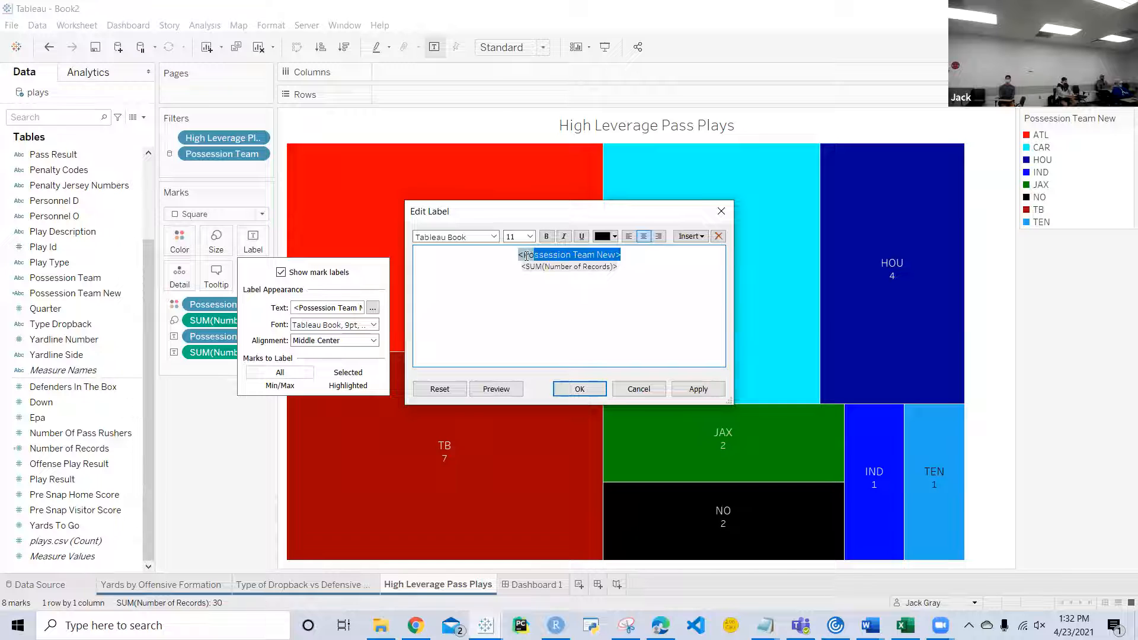
click(529, 235)
click(511, 256)
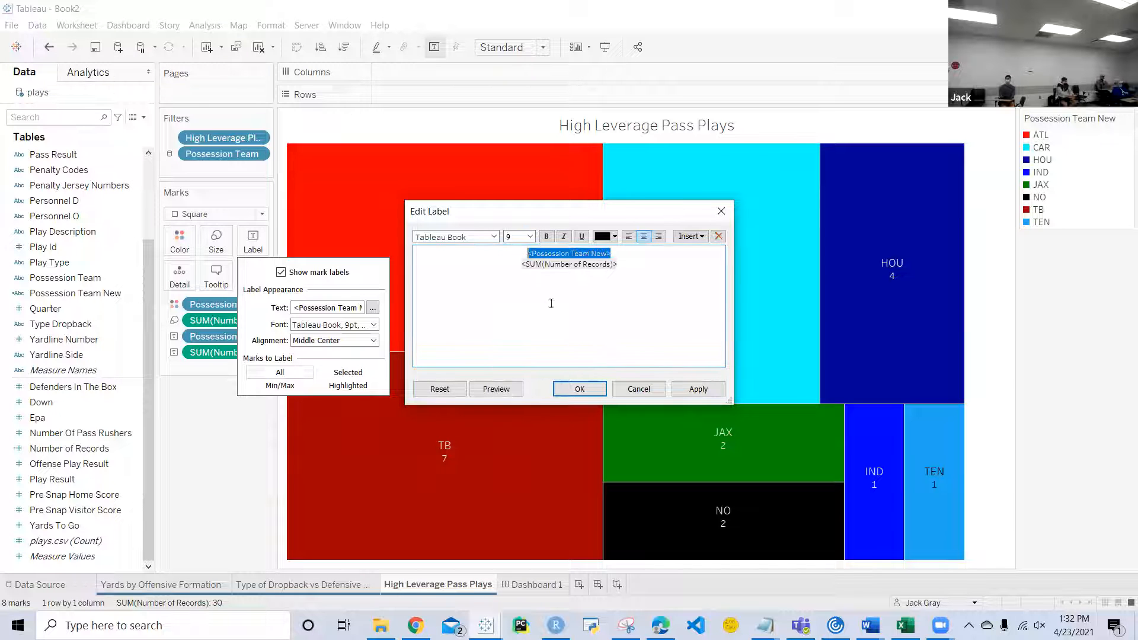
click(580, 388)
click(552, 590)
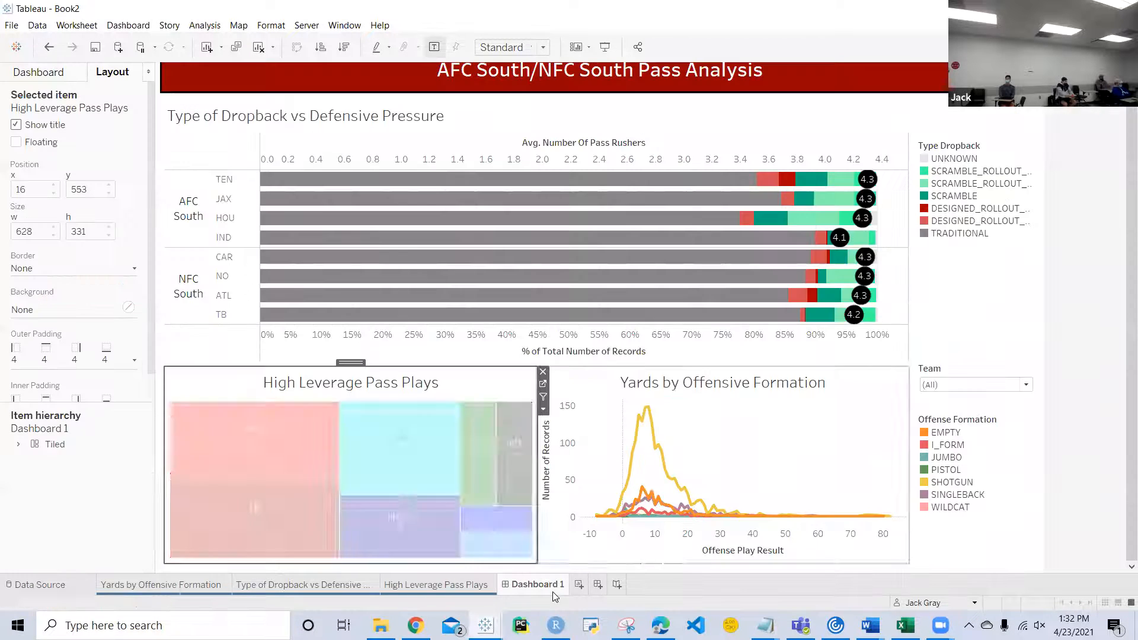
Step: Make the lower chart row taller and turn off even distribution in the horizontal container holding its two charts
drag(482, 362, 483, 334)
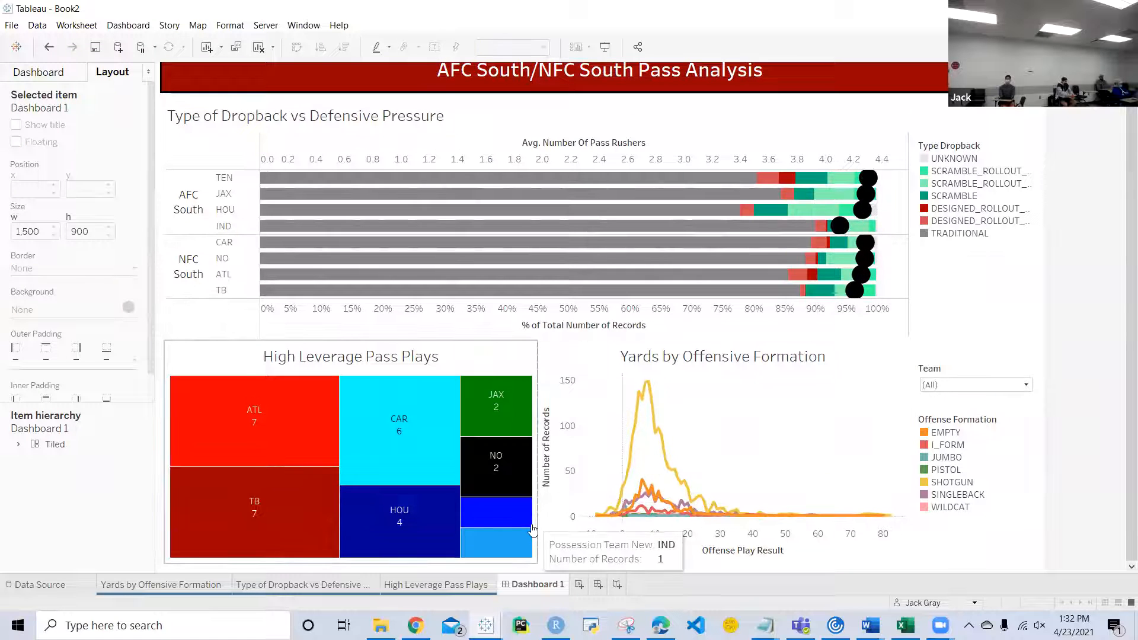
click(542, 510)
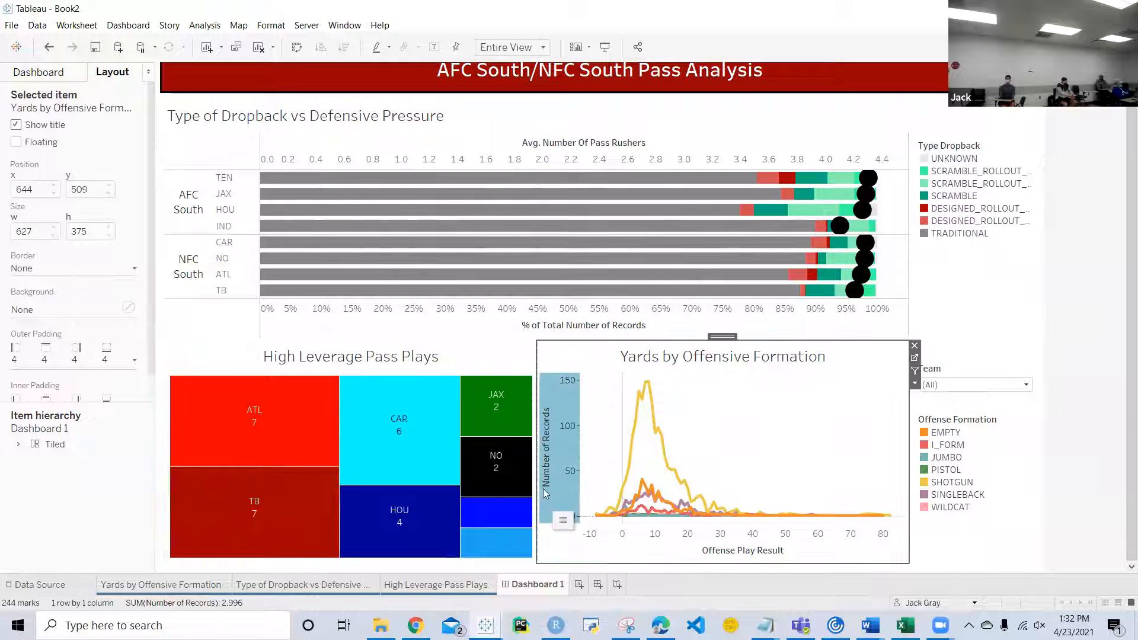
click(913, 384)
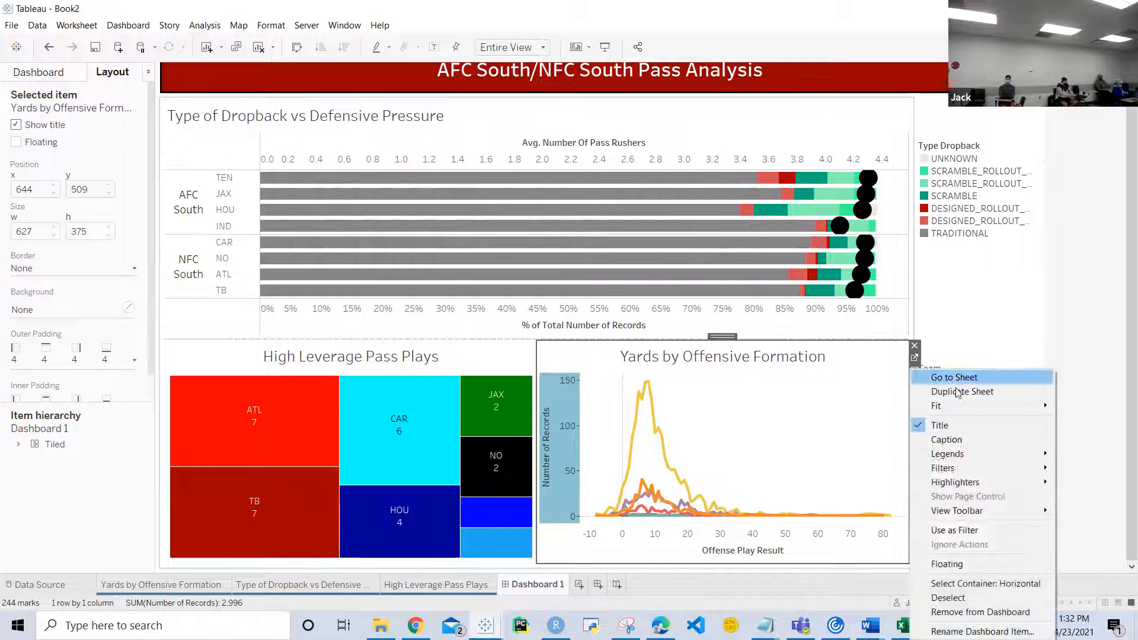
double_click(729, 340)
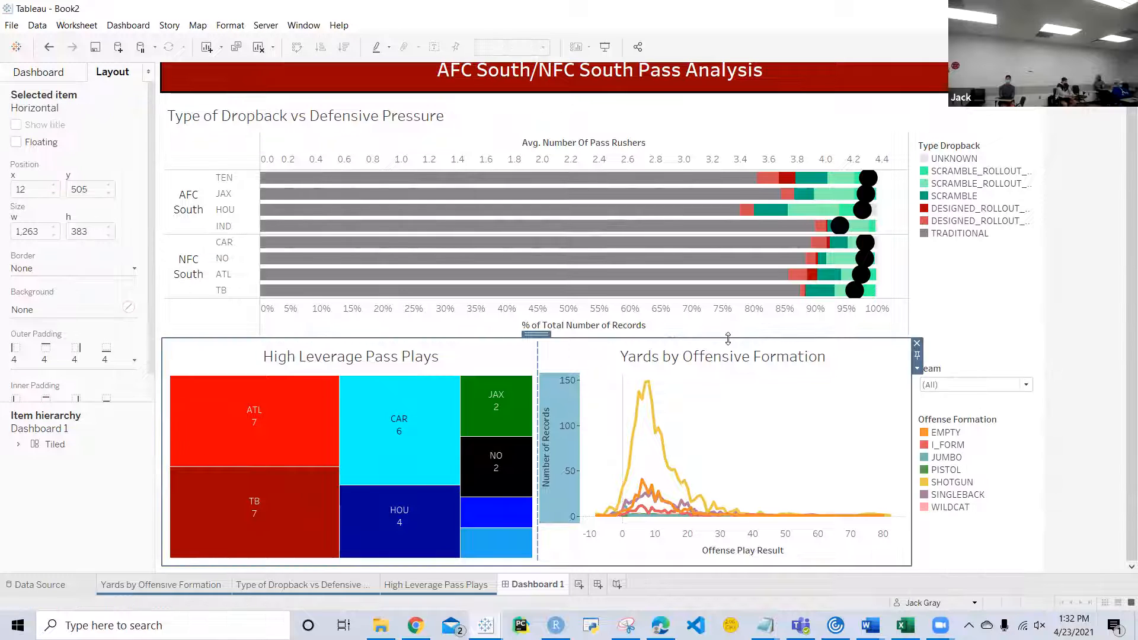
click(917, 368)
click(954, 395)
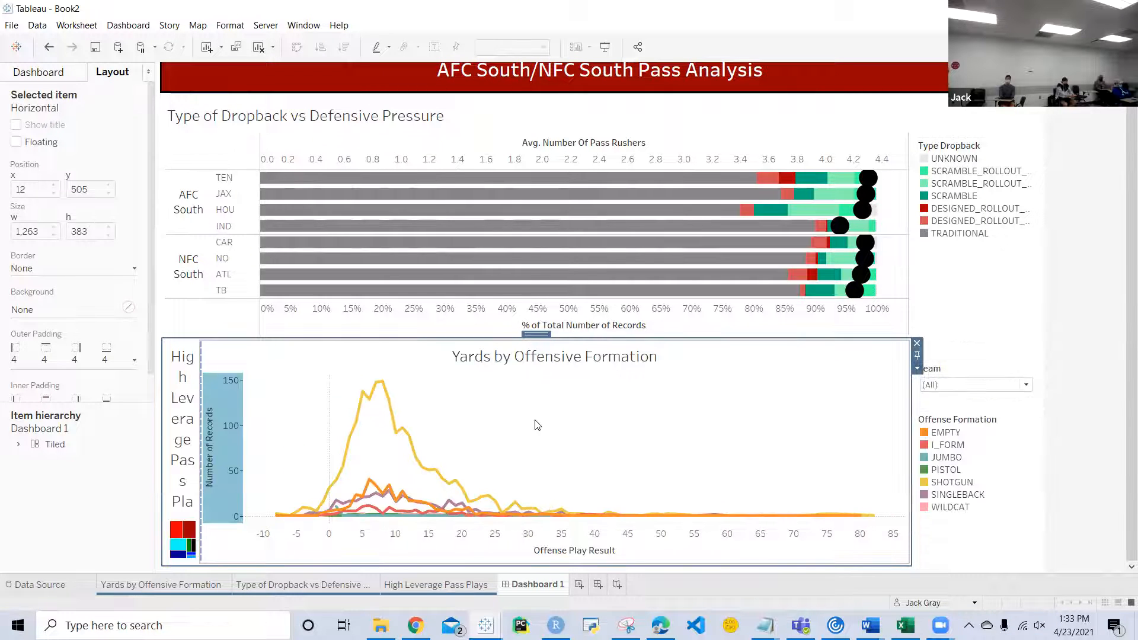
Step: Widen the High Leverage Pass Plays chart until Yards by Offensive Formation is about 521 px wide, and extend the lower row upward
drag(204, 467, 617, 467)
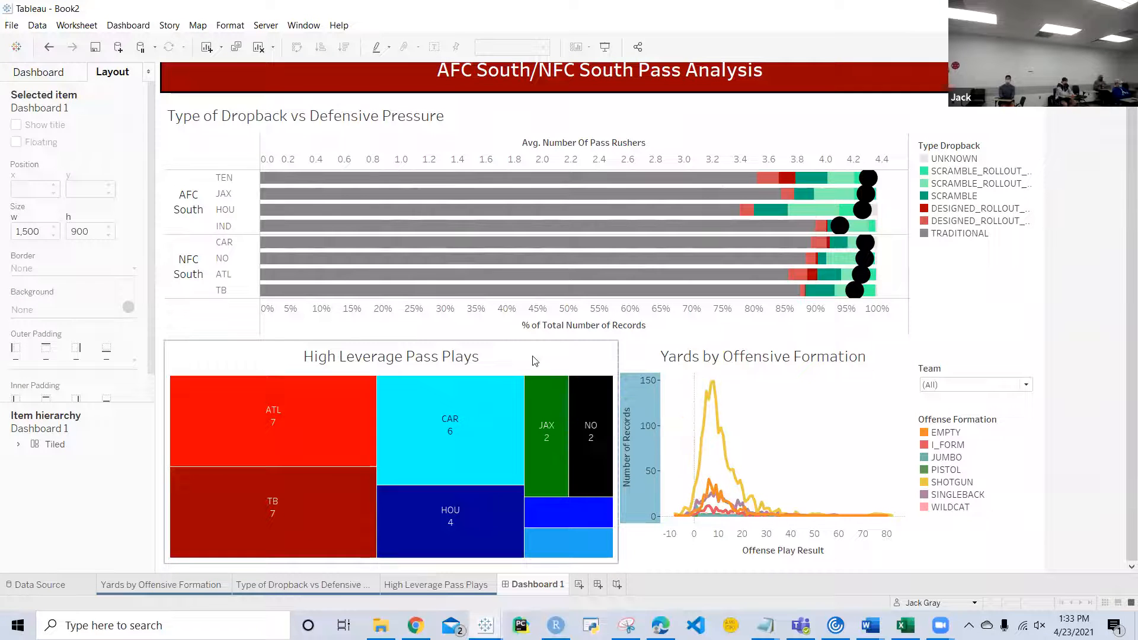
drag(619, 427, 600, 426)
click(626, 406)
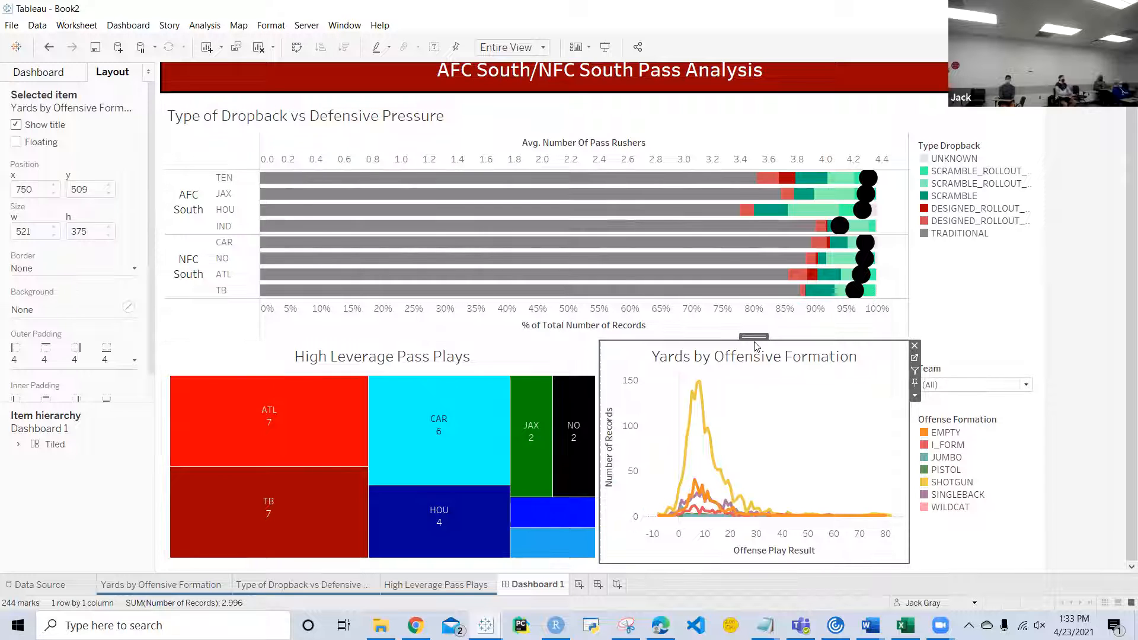
drag(754, 338, 628, 323)
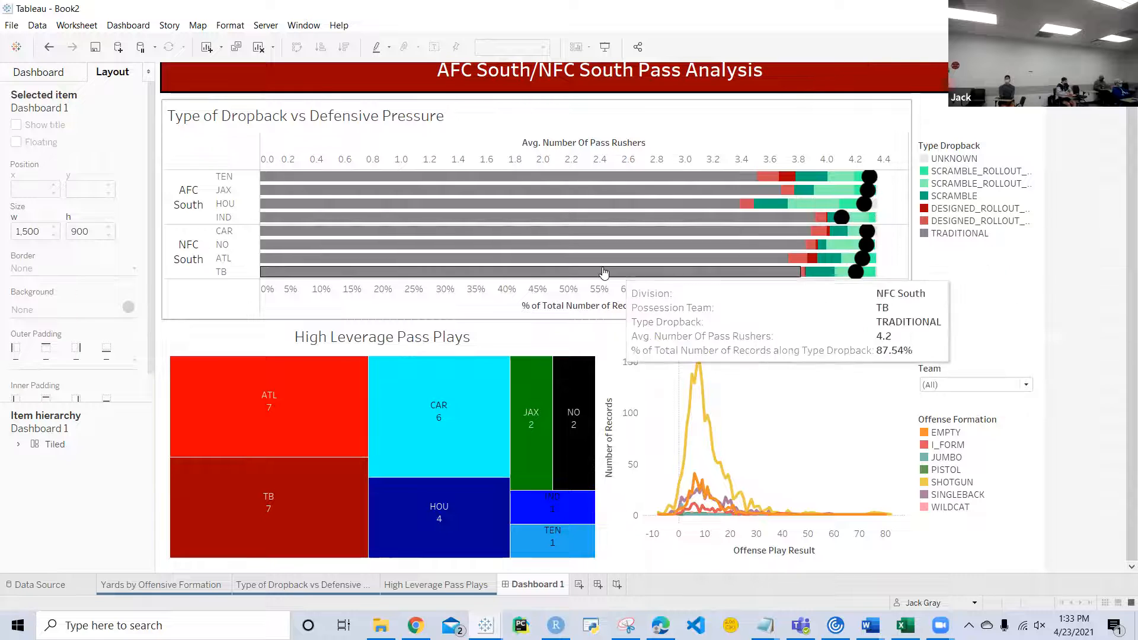
Step: Set the dashboard's custom height to 950 px and enlarge the Type of Dropback vs Defensive Pressure chart slightly downward
click(60, 75)
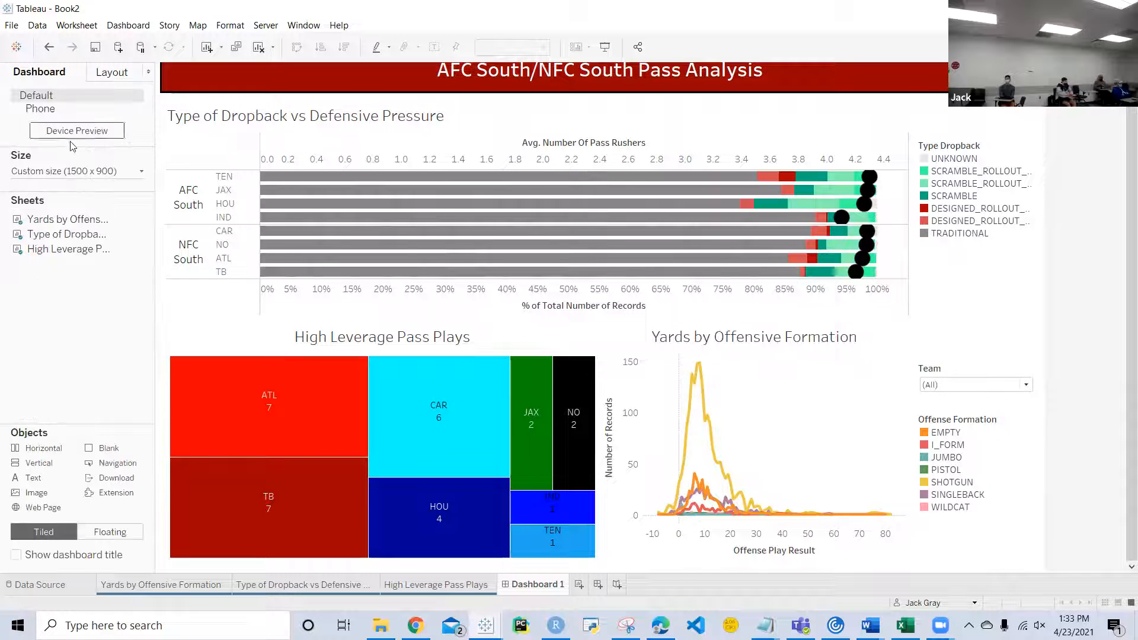
click(100, 171)
double_click(99, 253)
click(102, 253)
key(BackSpace)
key(BackSpace)
text(50)
key(Return)
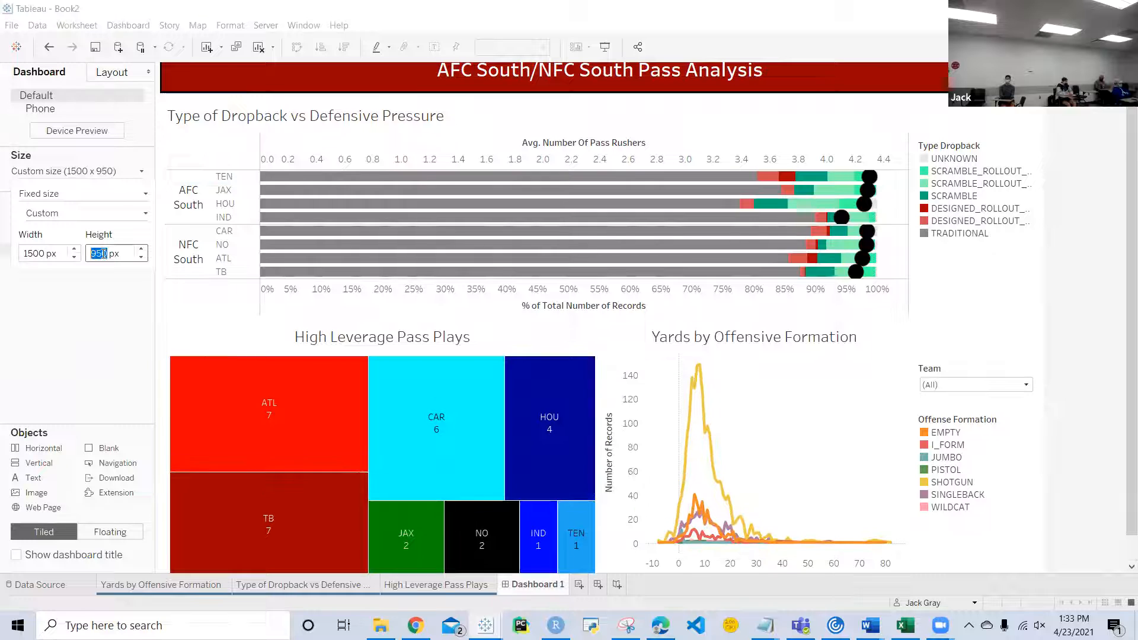
drag(562, 321, 560, 346)
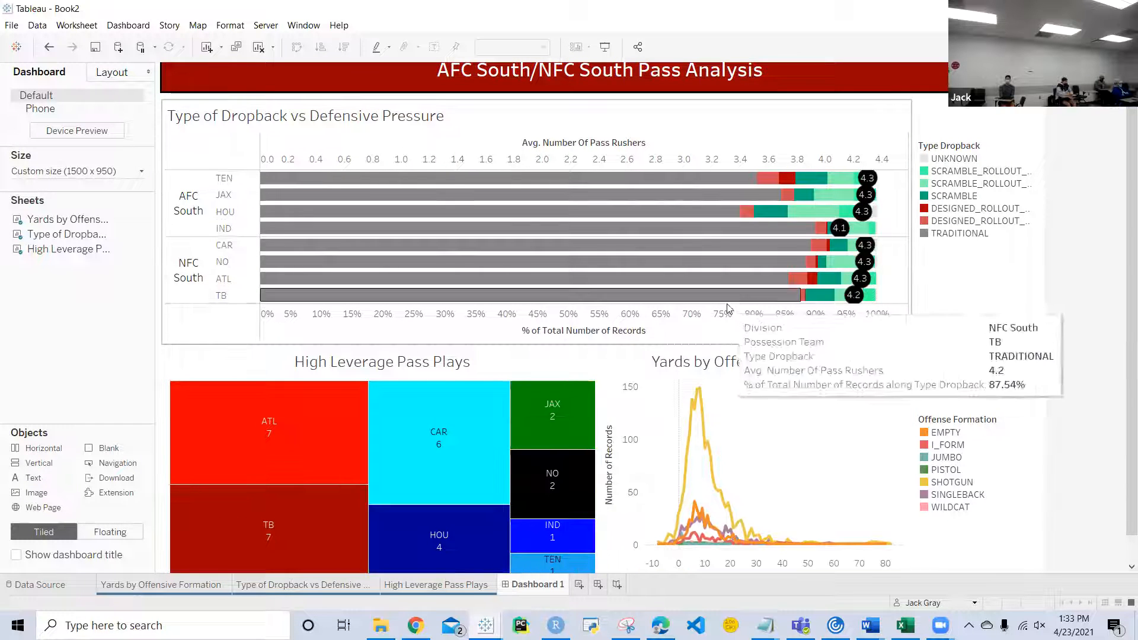
scroll(781, 419, down, 1)
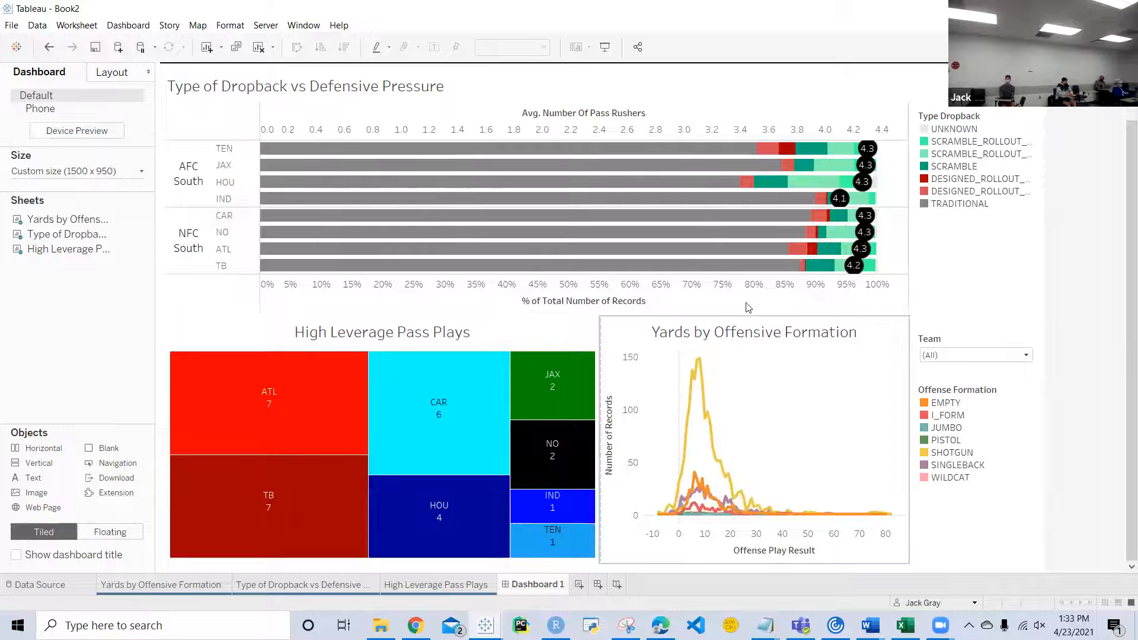
click(835, 394)
click(914, 344)
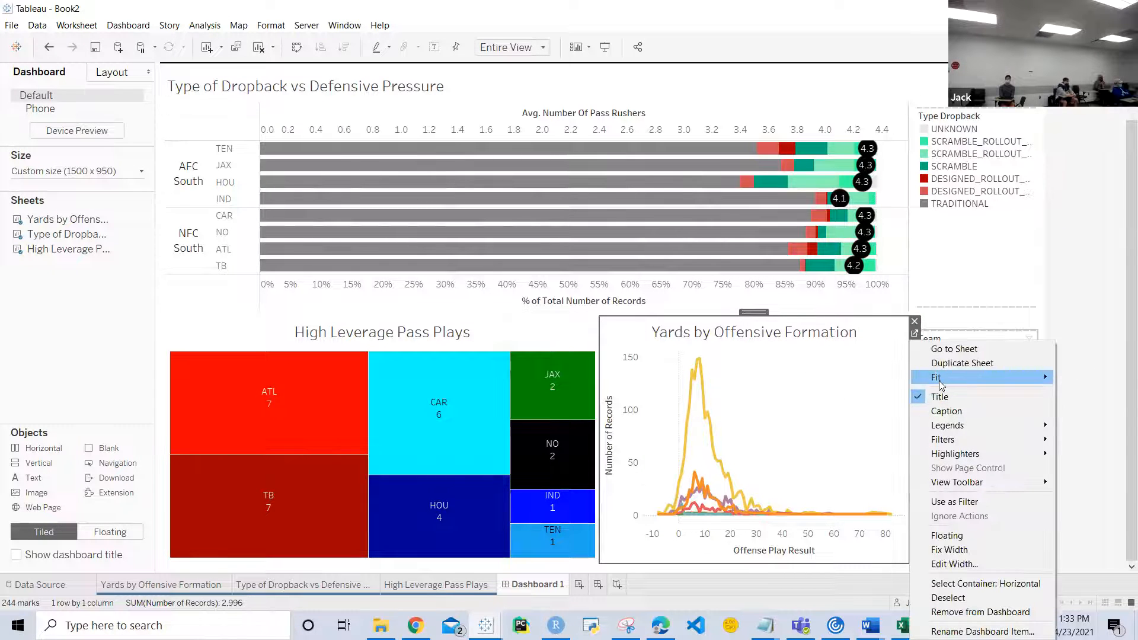
click(942, 272)
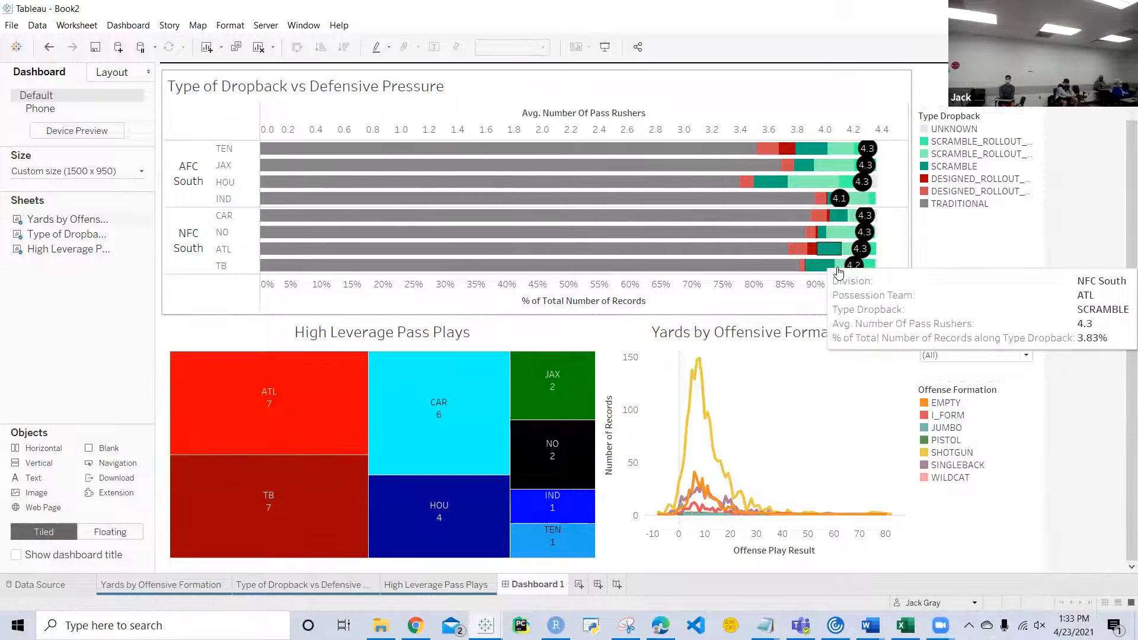
Step: Try a smaller mark size for the average pass rushers circles on the Type of Dropback vs Defensive Pressure worksheet
click(897, 147)
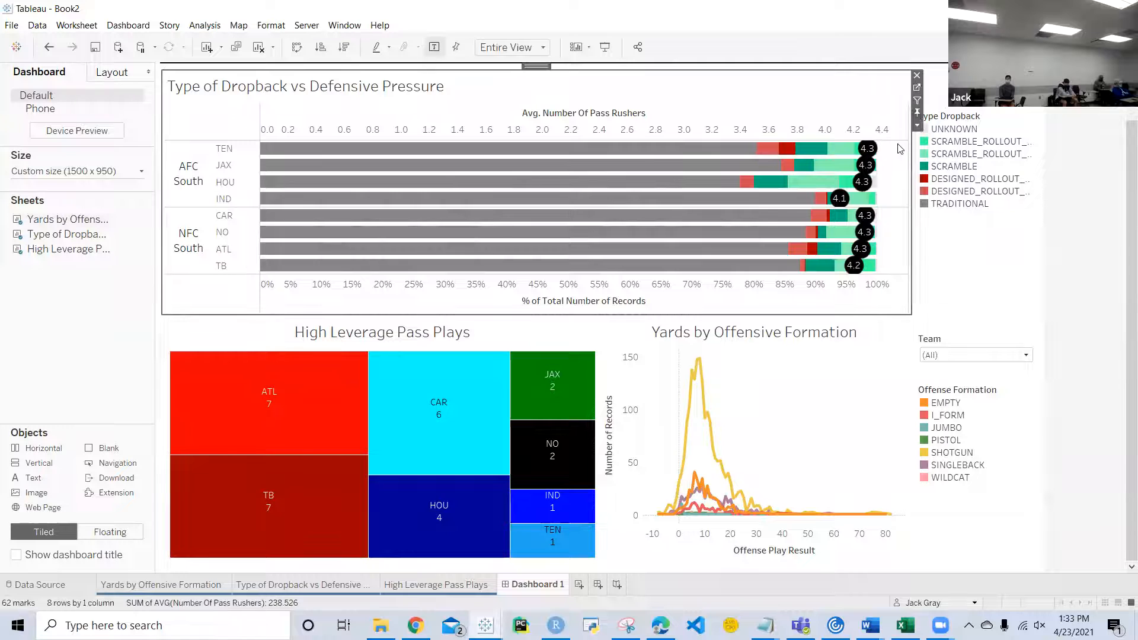
click(918, 88)
click(216, 299)
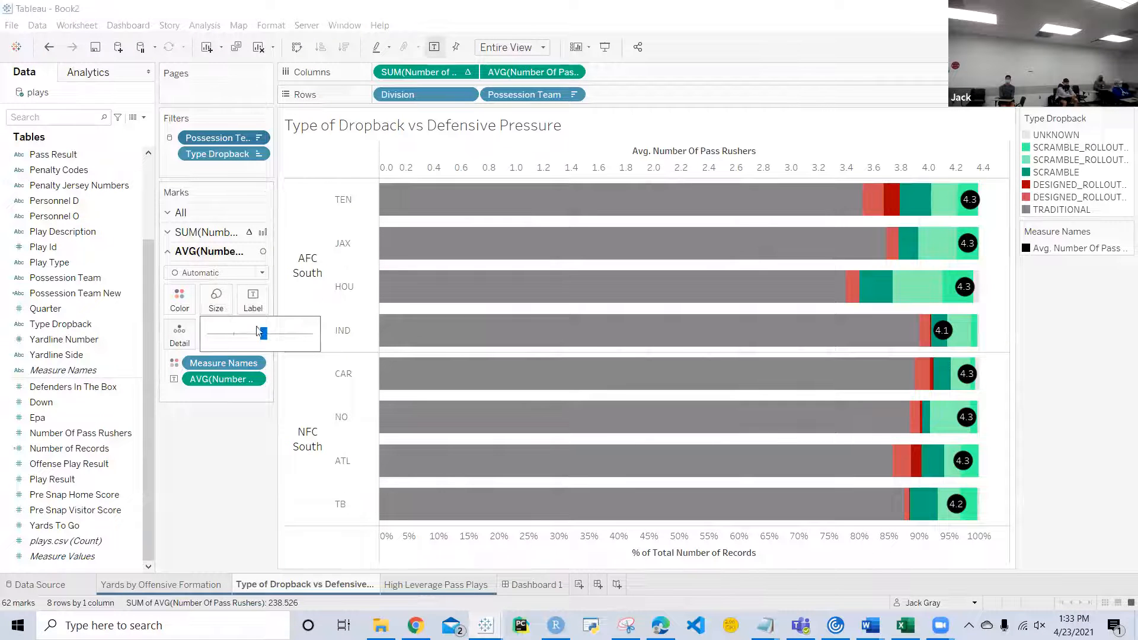
drag(259, 339, 254, 339)
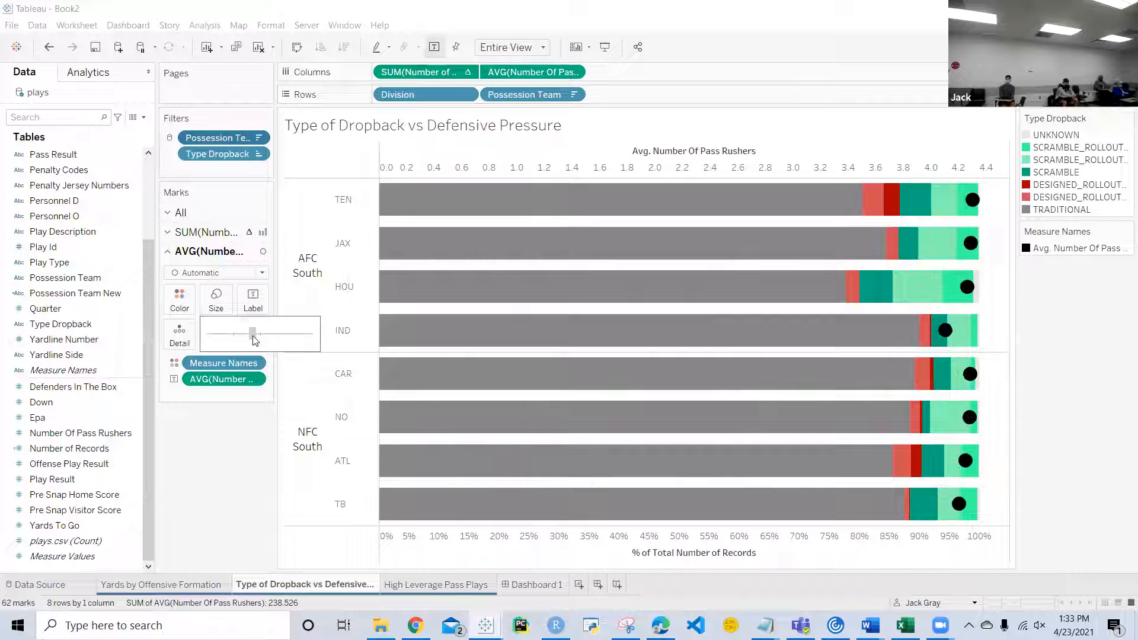
click(256, 336)
drag(258, 339, 266, 338)
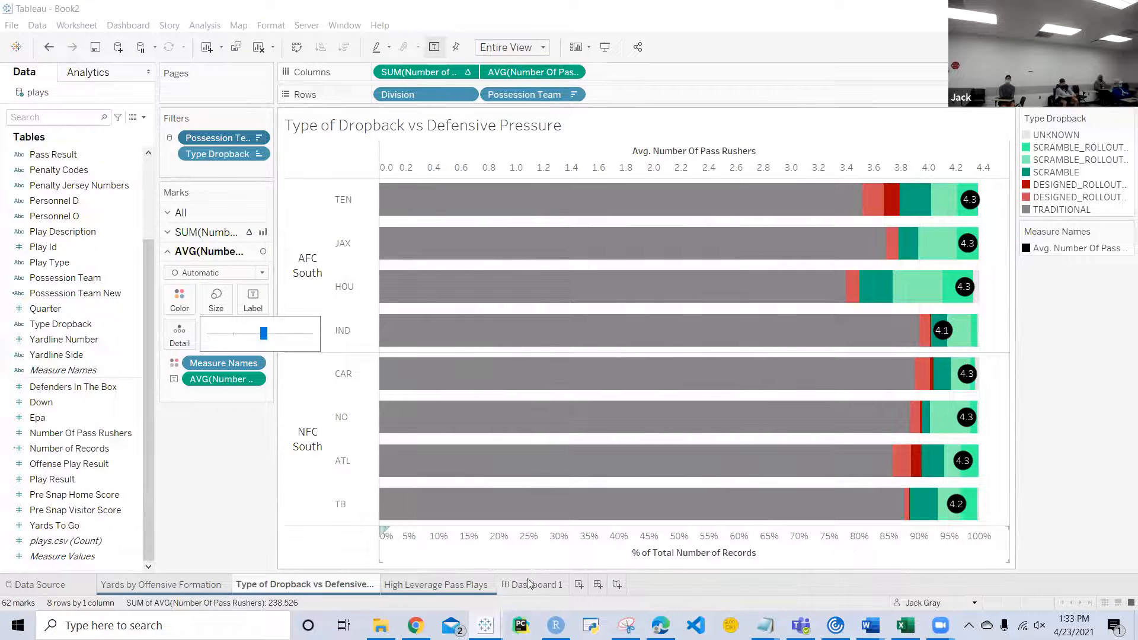
click(530, 585)
Step: View the finished AFC South/NFC South Pass Analysis dashboard in presentation mode
click(1073, 294)
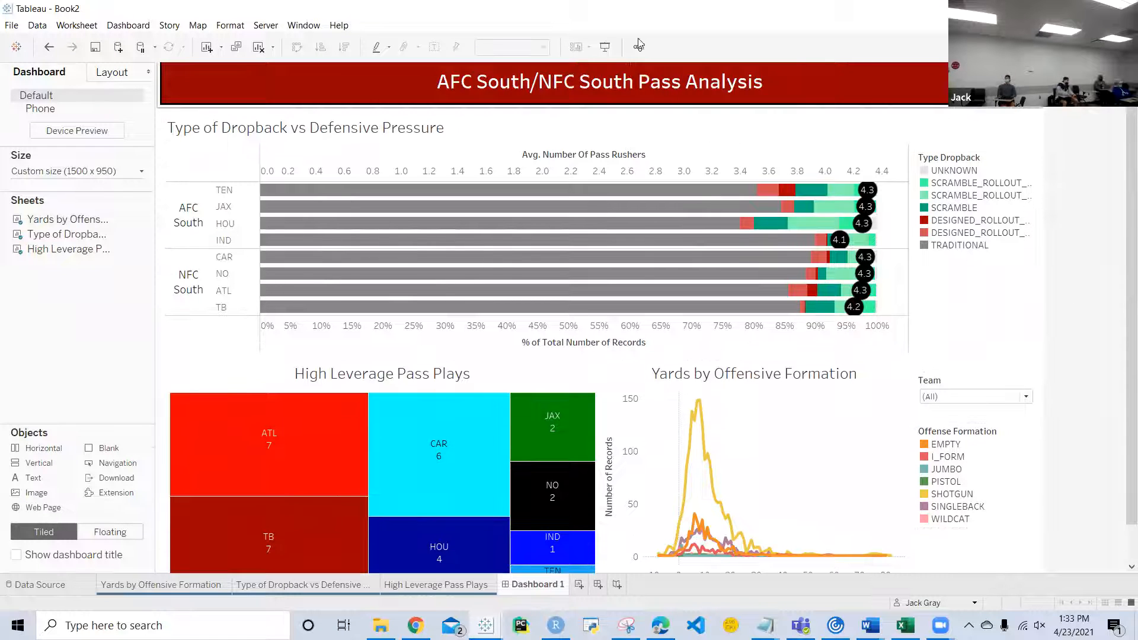
click(605, 47)
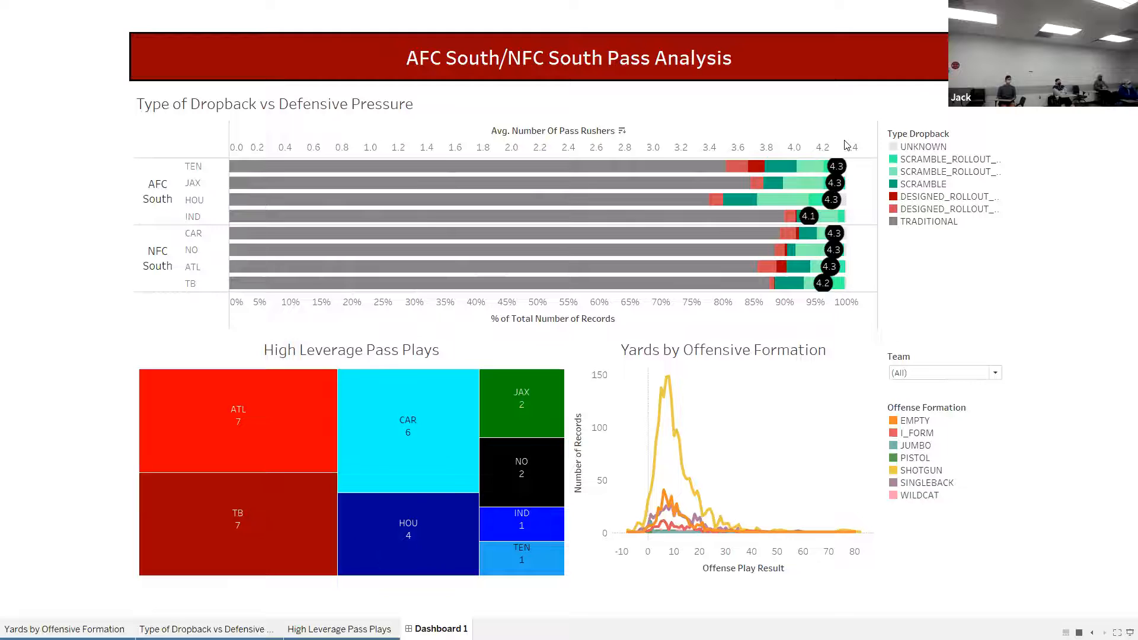
key(Escape)
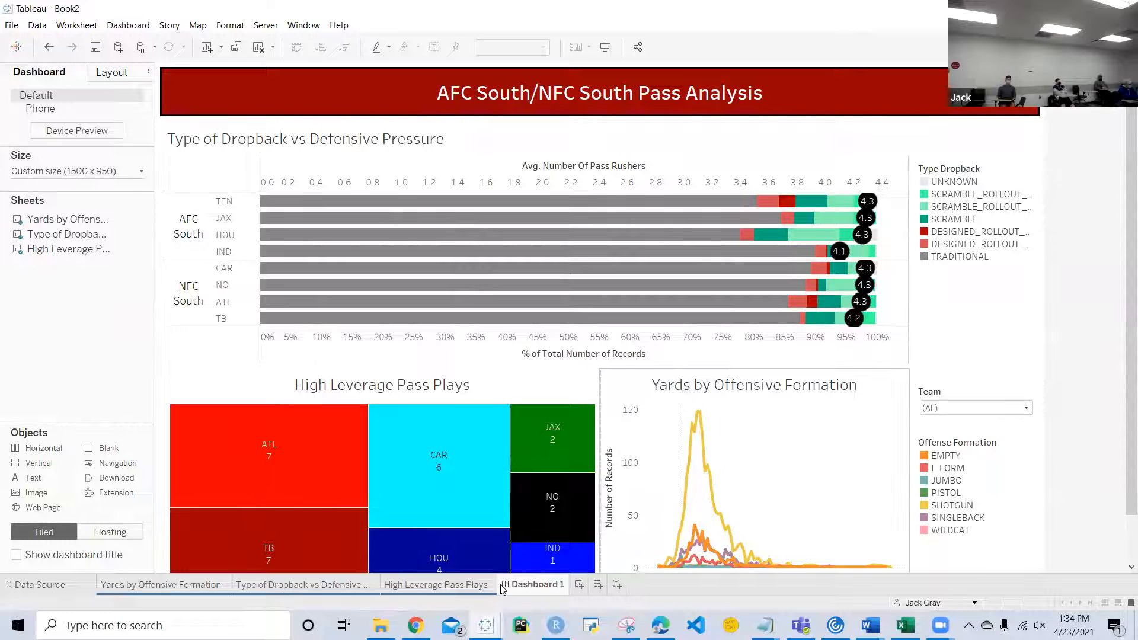
Step: Search the computer for "sankey" to open the Sankey Tableau workbook, and view its dashboard in presentation mode
click(380, 625)
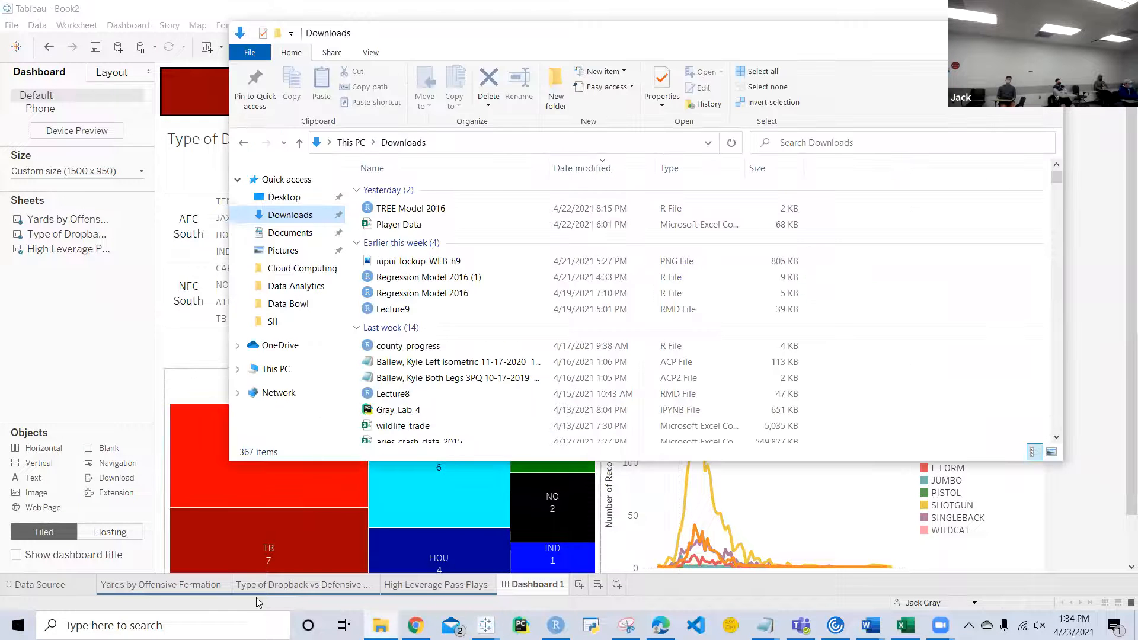
click(248, 624)
text(sankey)
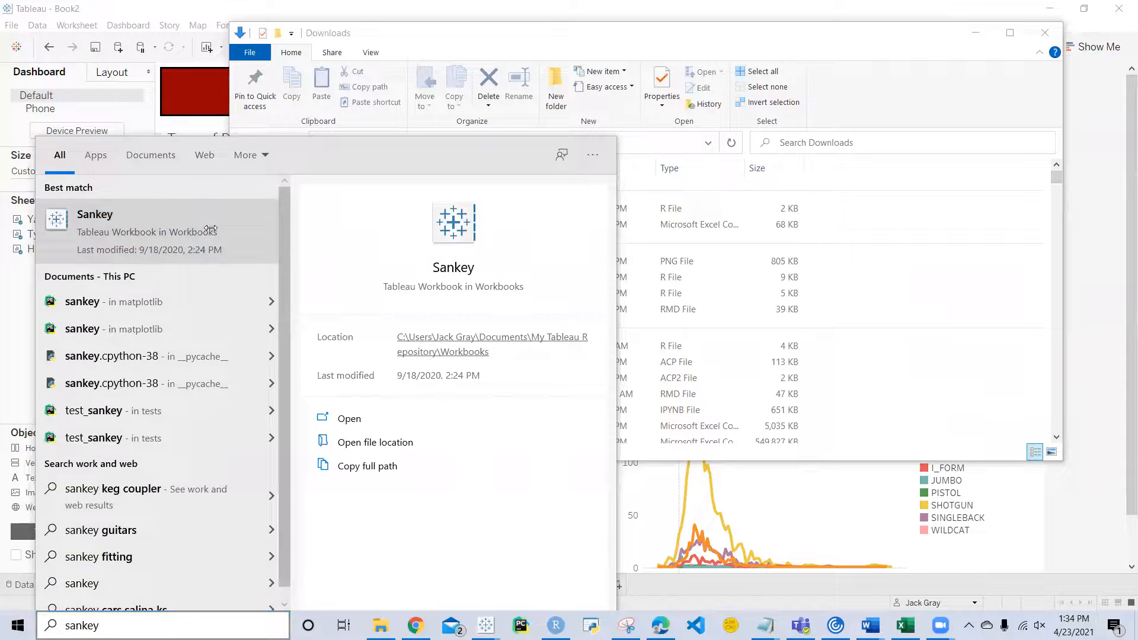
click(211, 228)
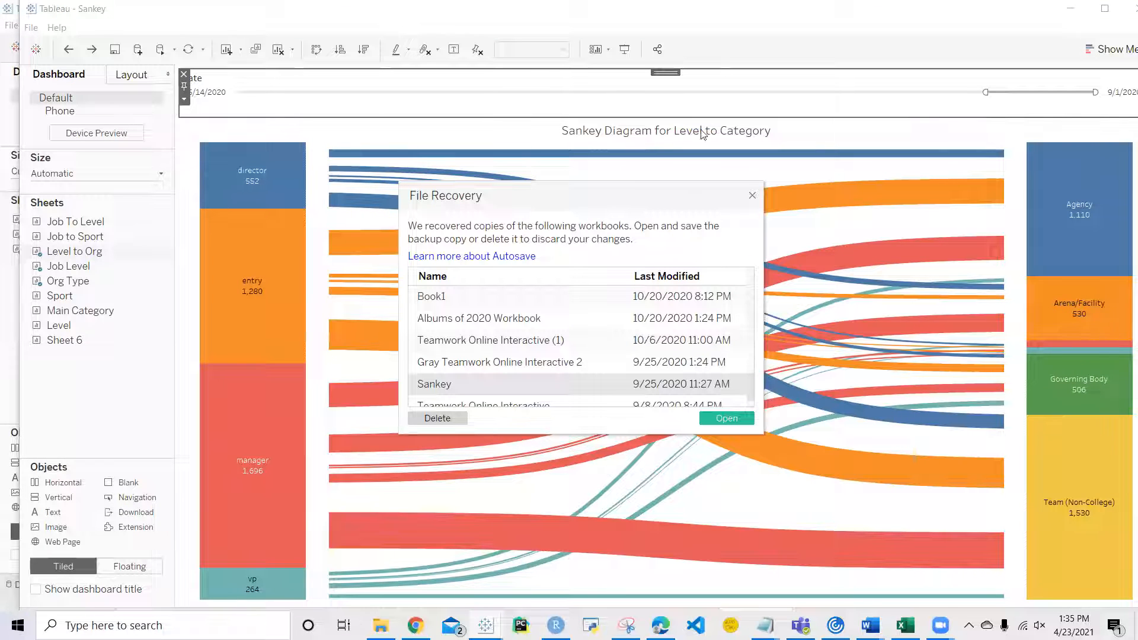
click(756, 195)
click(627, 50)
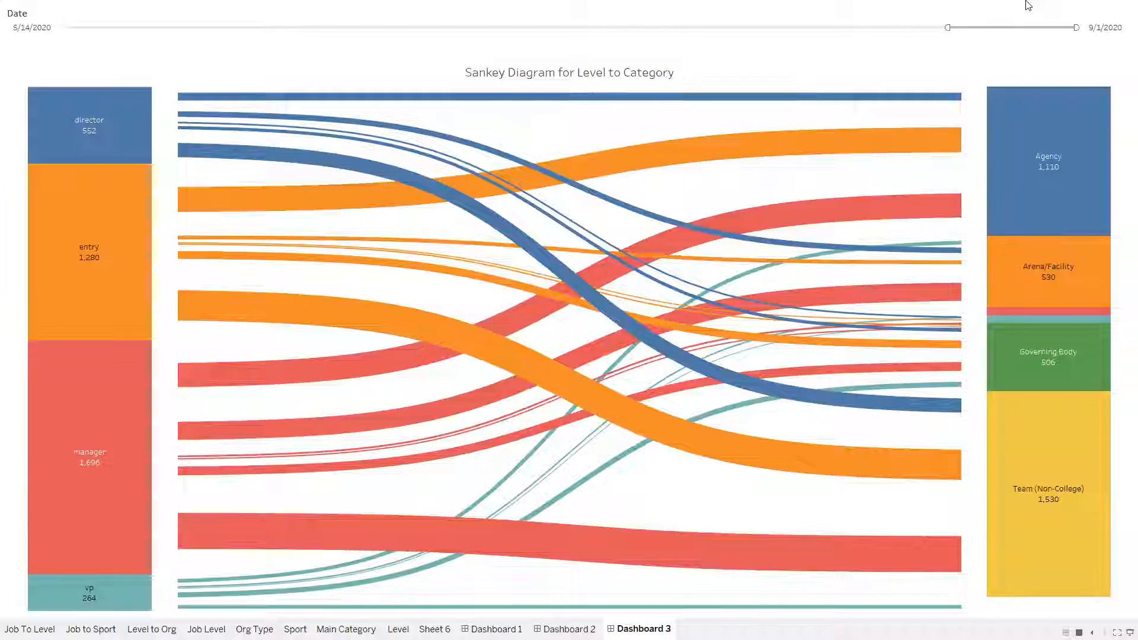
key(Escape)
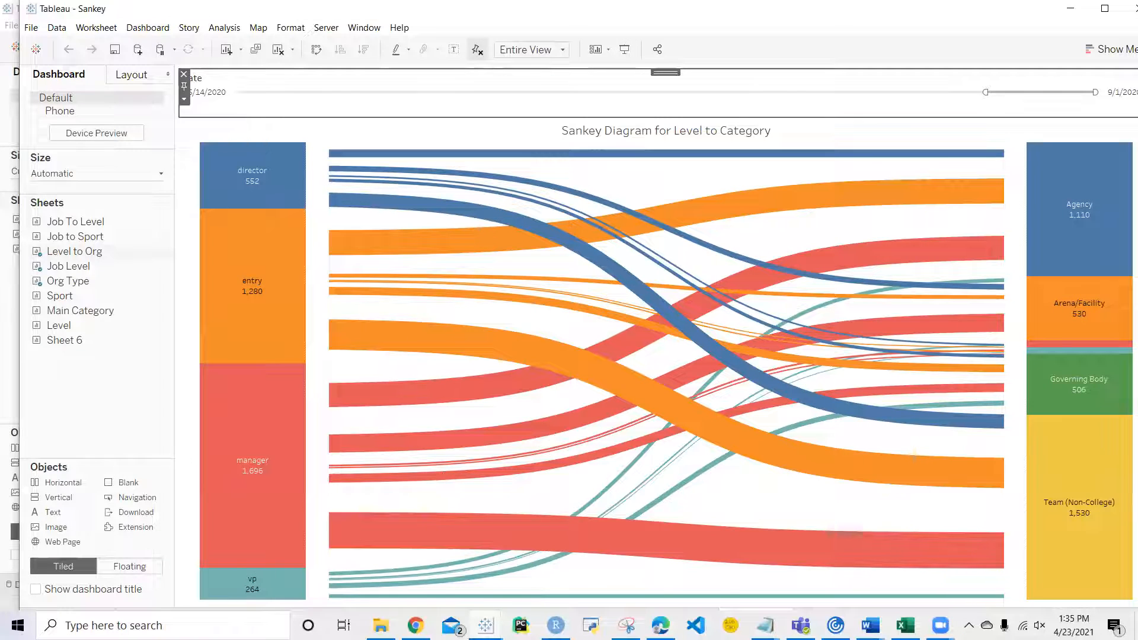
Step: Switch to Chrome and view the Perceptions of COVID-19 Related Adaptations in Youth Sports dashboard from the Tableau Public profile
mouse_move(486, 625)
mouse_move(415, 626)
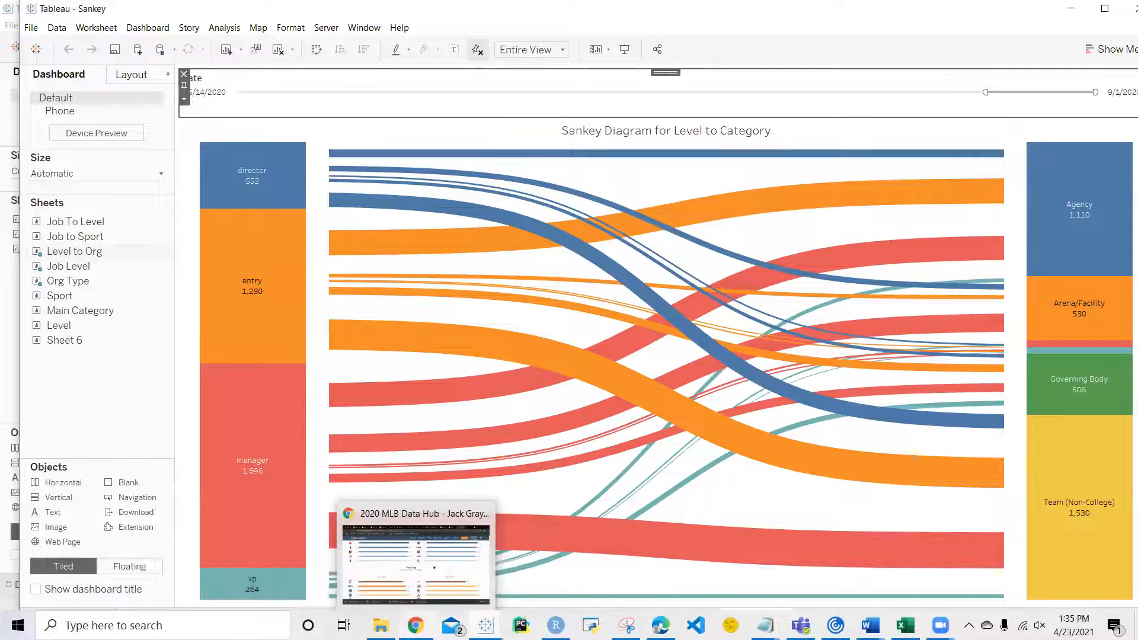
click(432, 587)
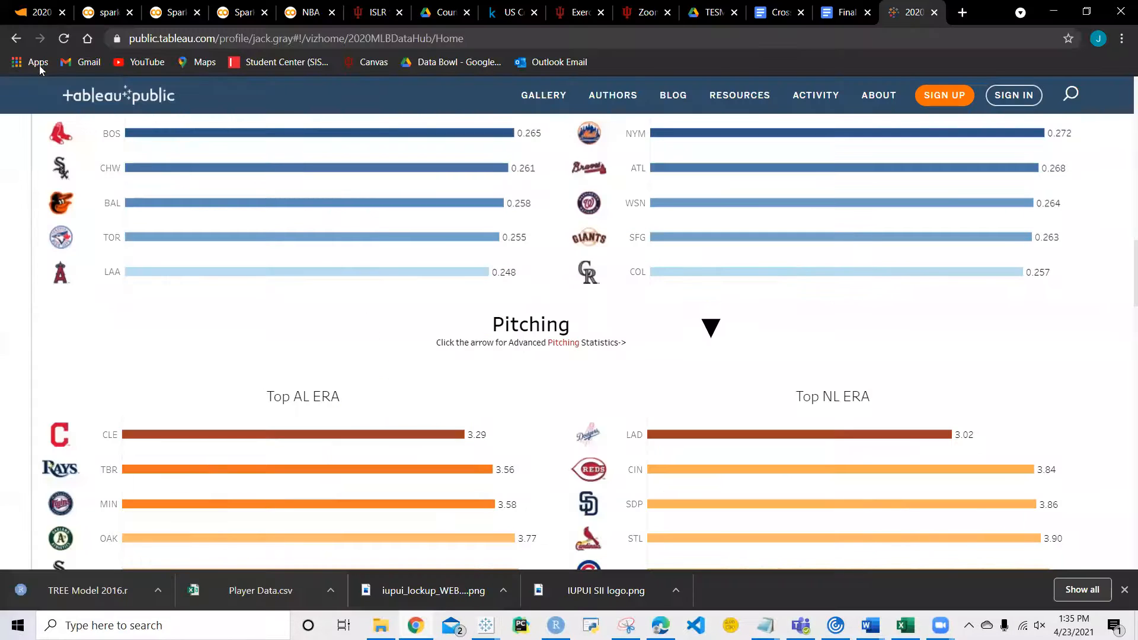
click(16, 38)
mouse_move(170, 338)
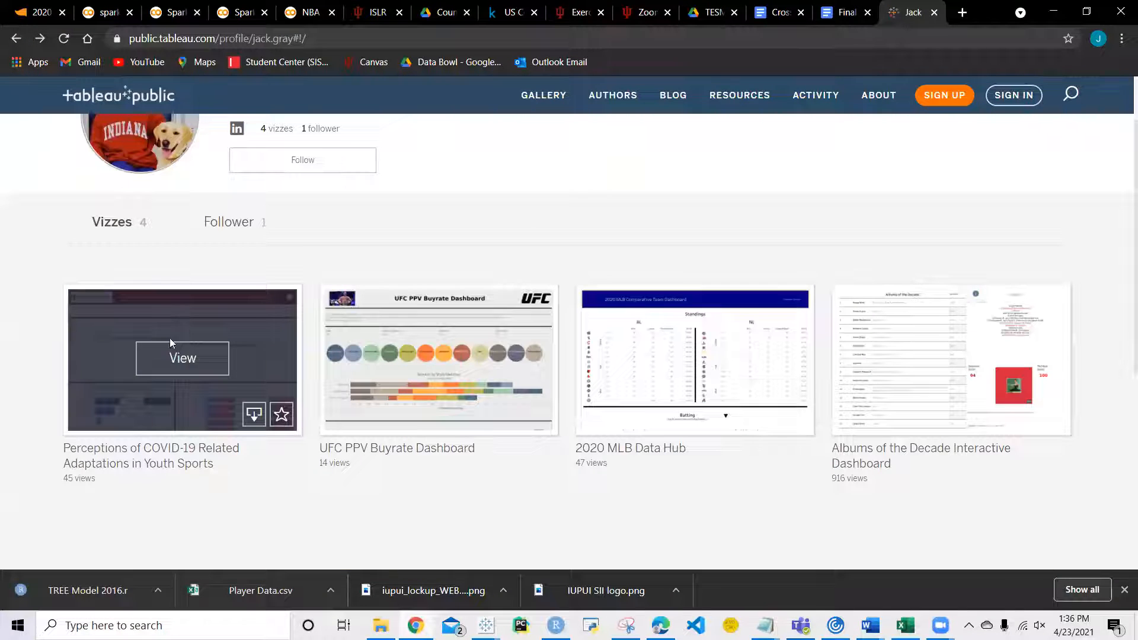
click(172, 359)
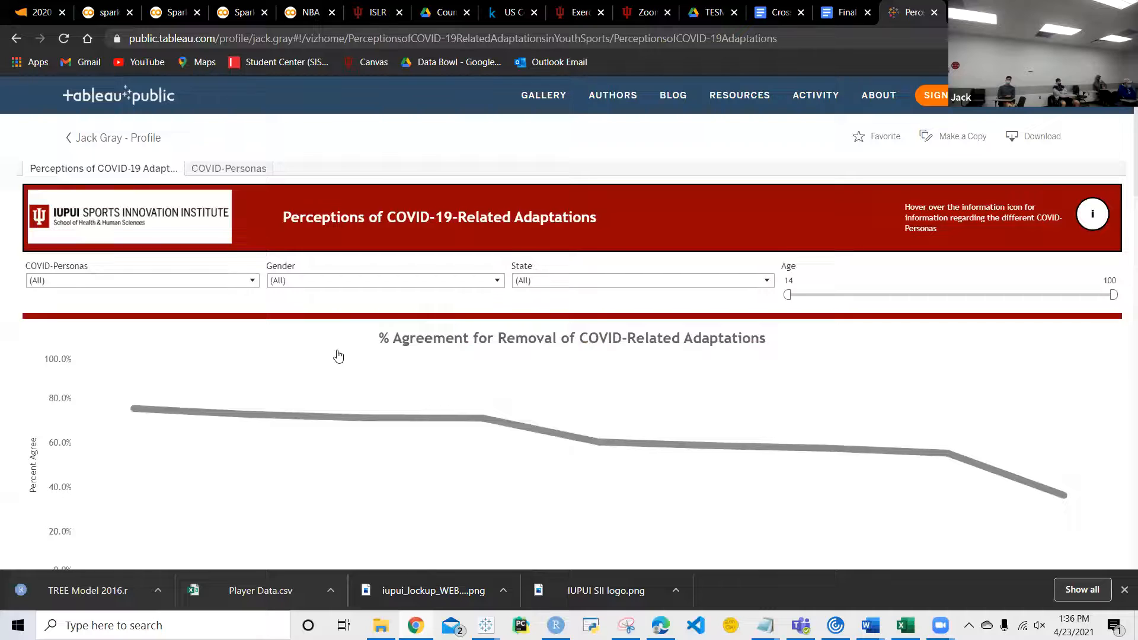
scroll(338, 356, down, 1)
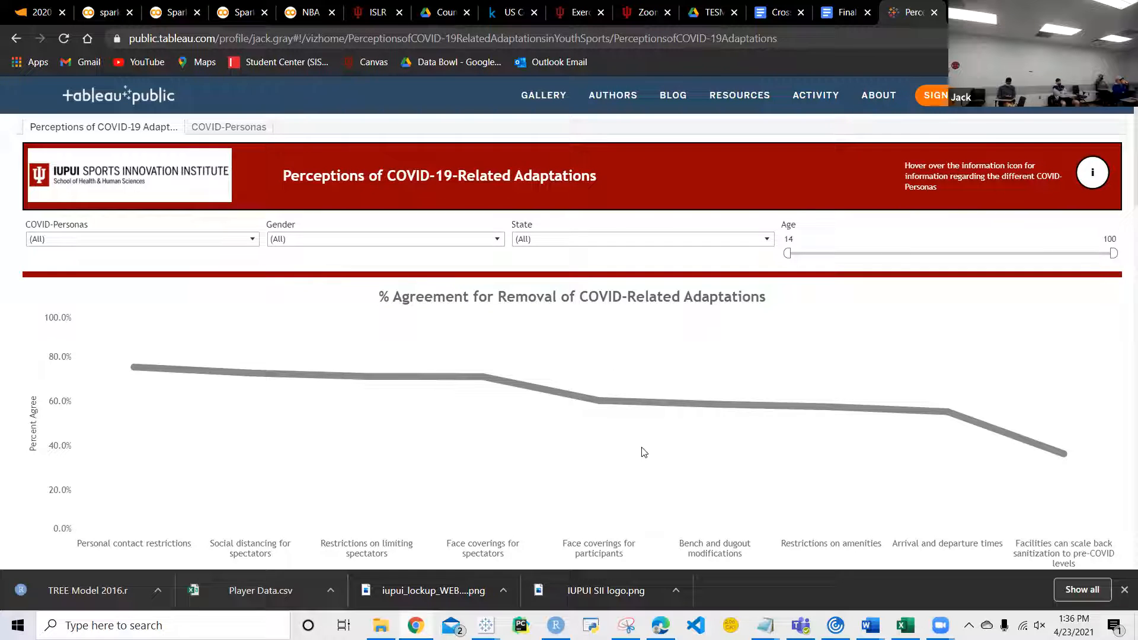
Step: Examine the agreement line chart and the Participant entry requirements bars on the COVID-19 adaptations dashboard, reading their tooltips
scroll(646, 452, down, 2)
mouse_move(943, 332)
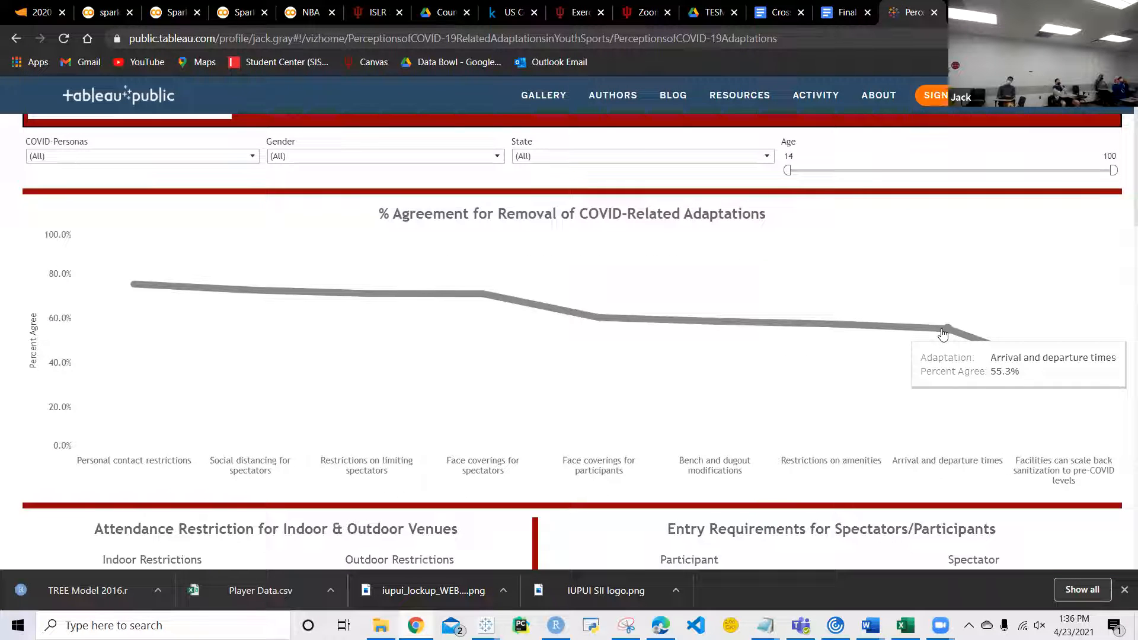
mouse_move(1053, 371)
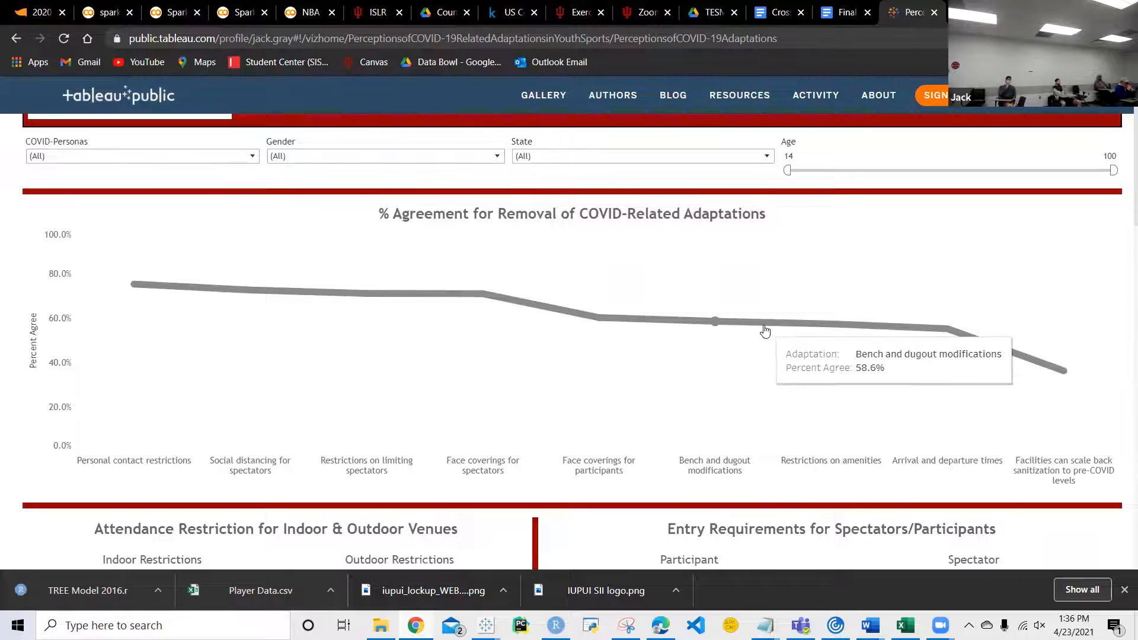
scroll(740, 329, down, 4)
mouse_move(766, 390)
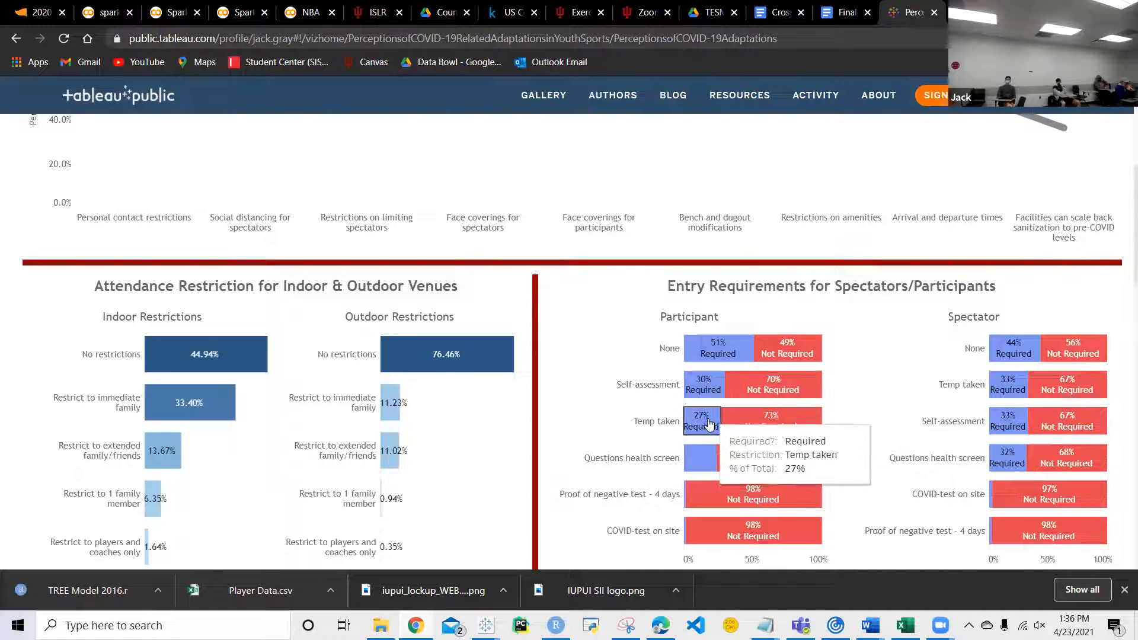
mouse_move(752, 440)
mouse_move(757, 467)
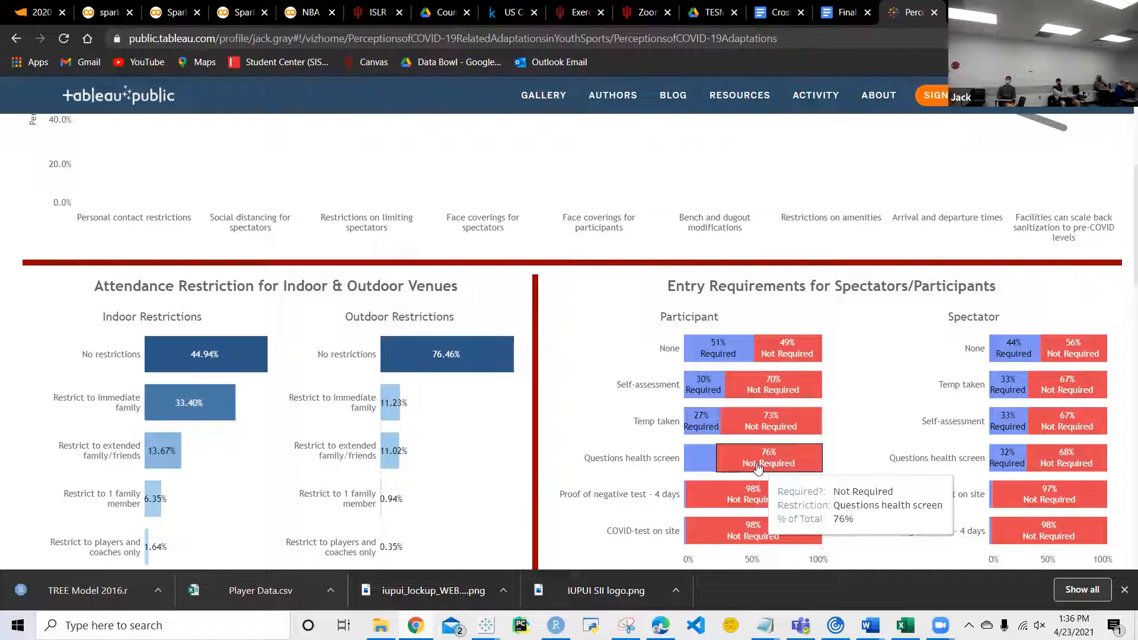
scroll(564, 397, up, 7)
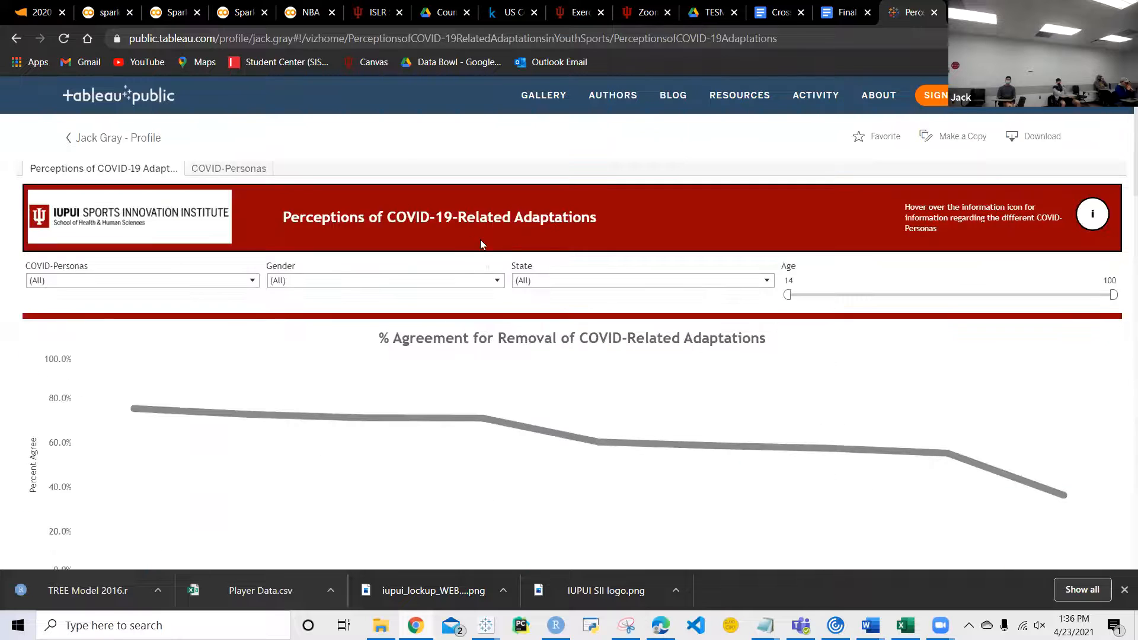
Step: Filter the Perceptions of COVID-19-Related Adaptations dashboard to show only Male in the Gender filter
click(498, 286)
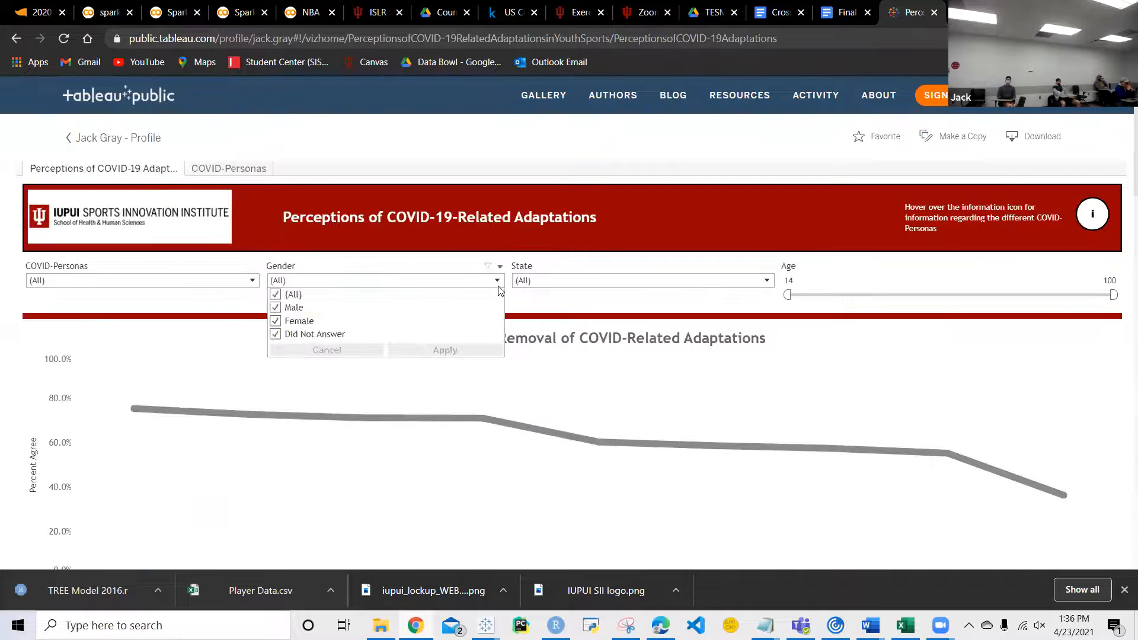
click(275, 295)
click(275, 312)
click(439, 351)
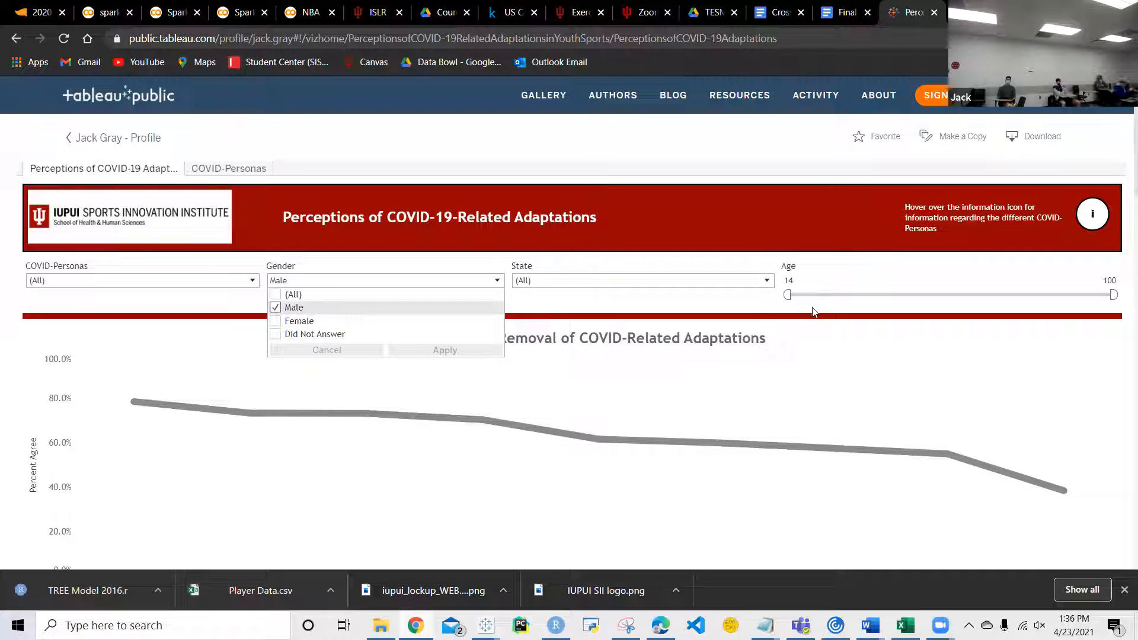
scroll(846, 414, down, 1)
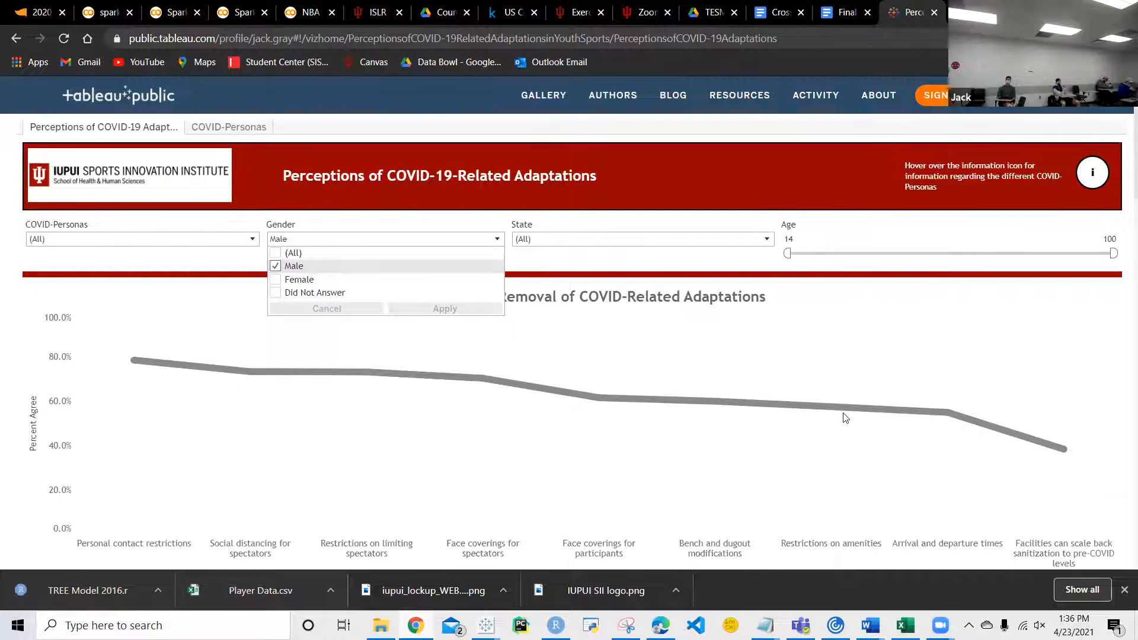
click(499, 211)
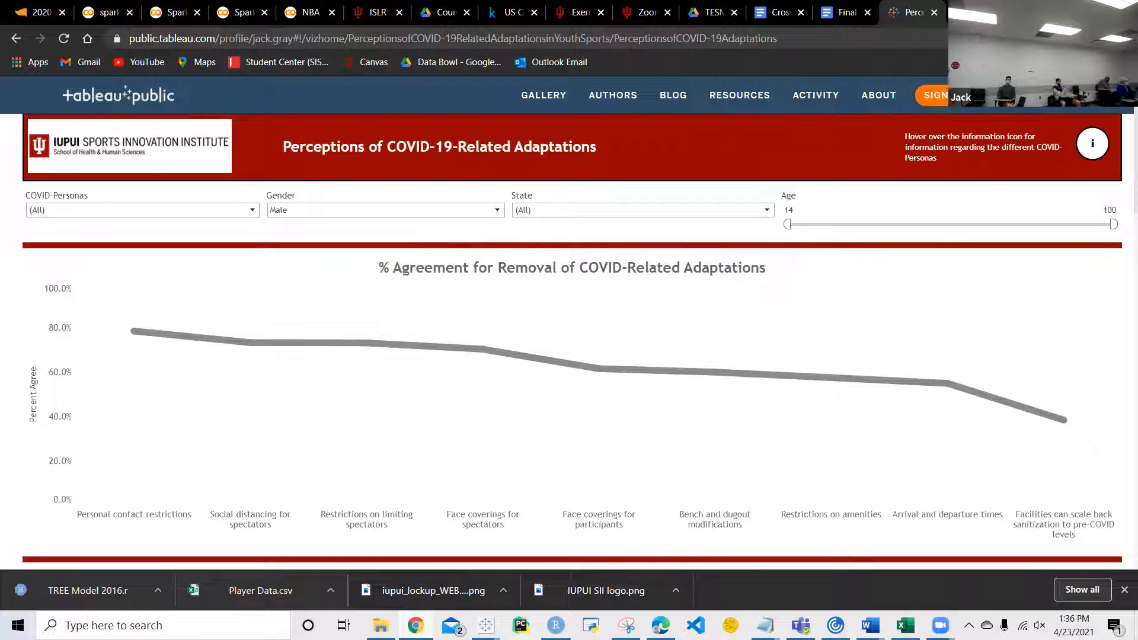
Step: Switch to the Book2 workbook in Tableau and review the AFC South/NFC South Pass Analysis dashboard
mouse_move(485, 625)
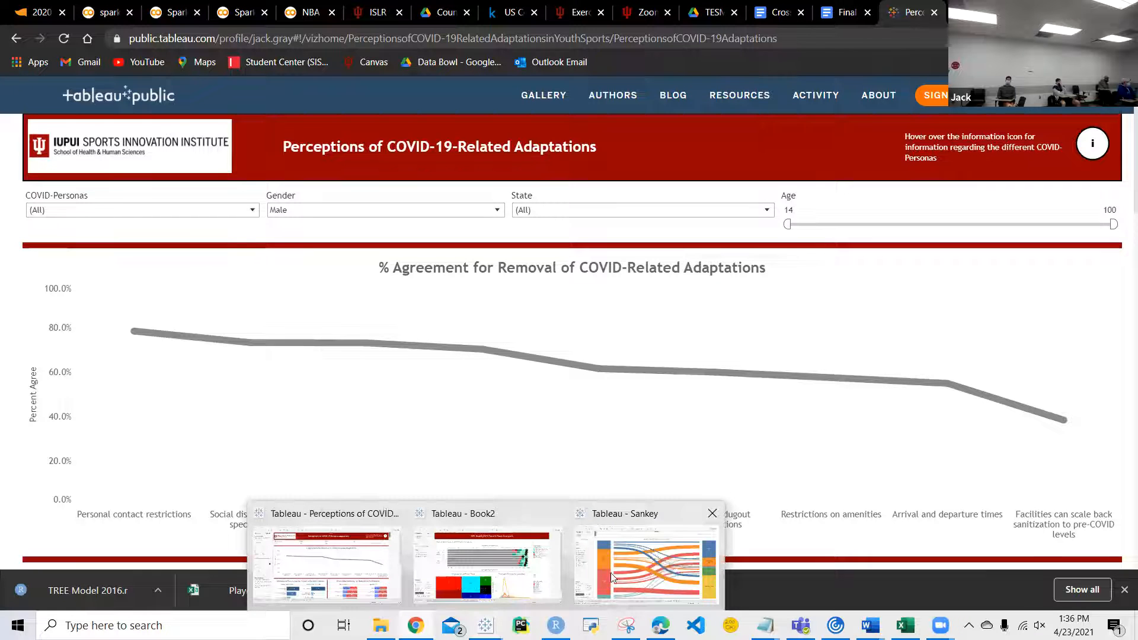
click(505, 577)
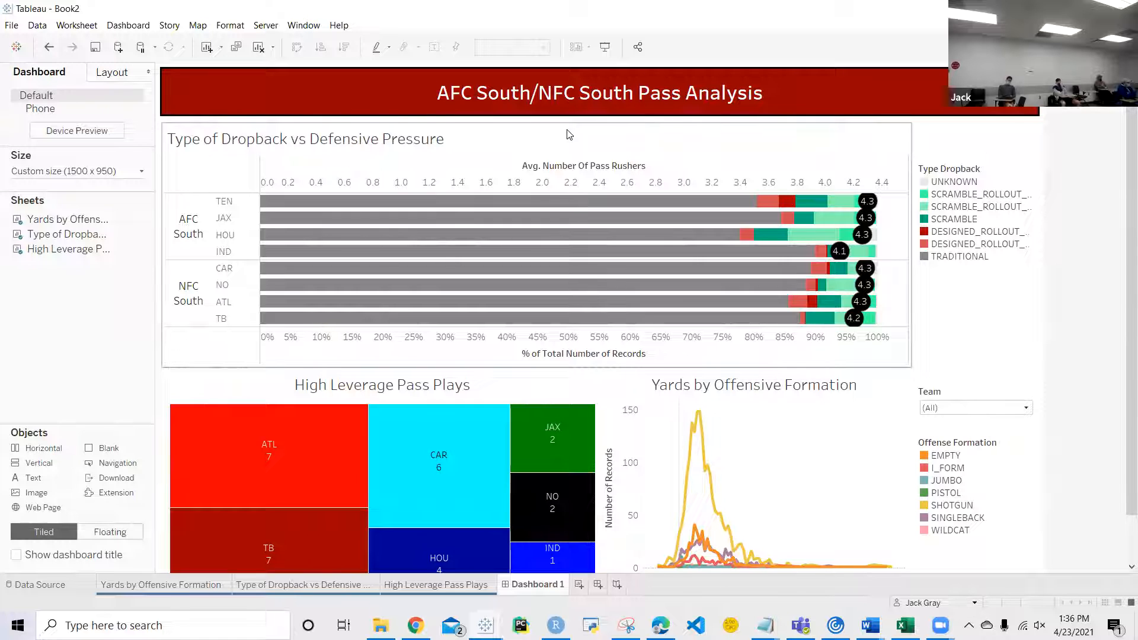
click(686, 153)
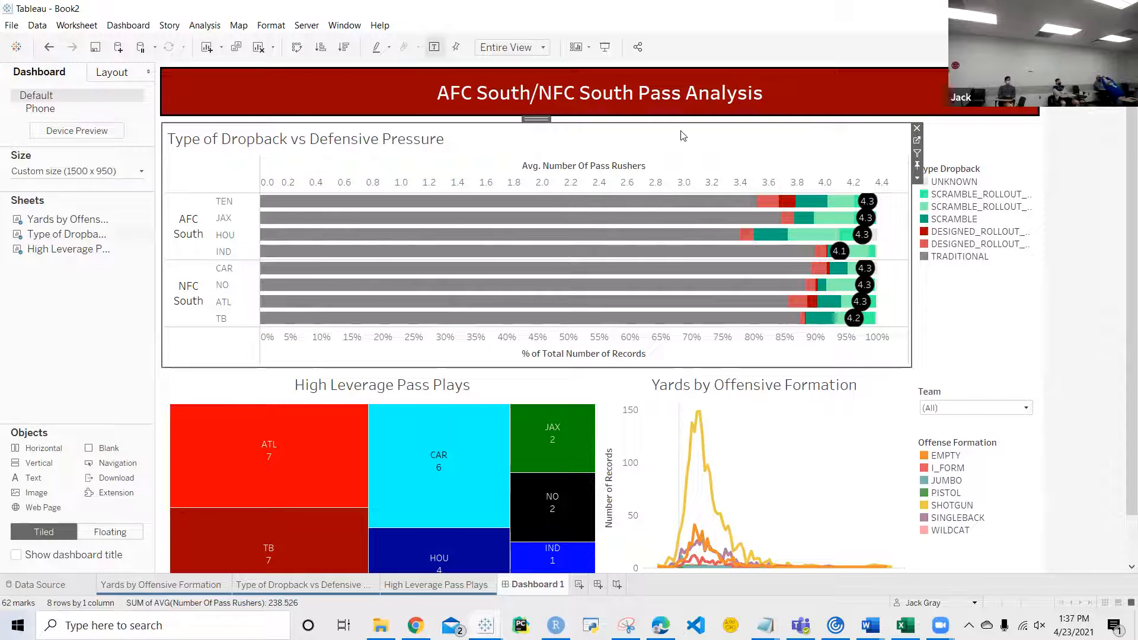
click(978, 326)
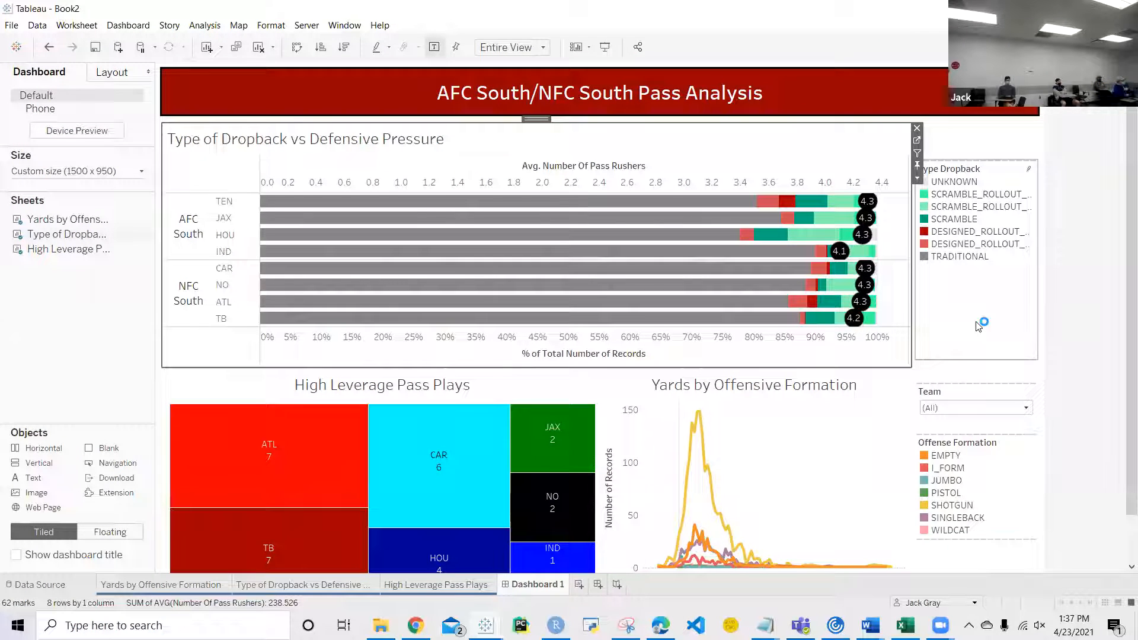
scroll(978, 325, down, 2)
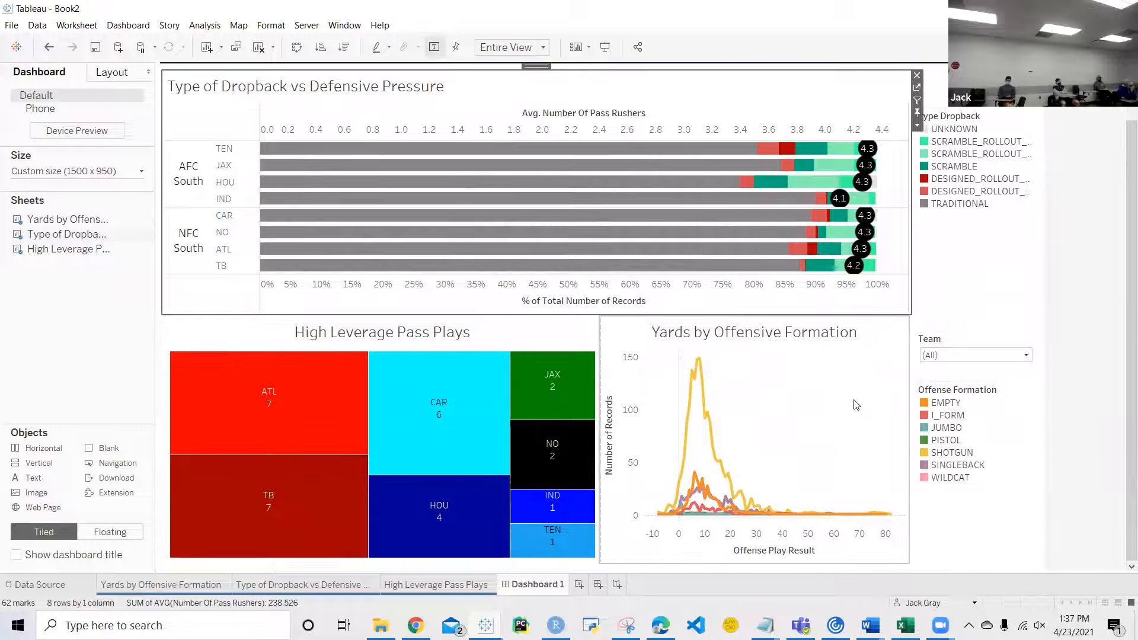
scroll(870, 388, up, 2)
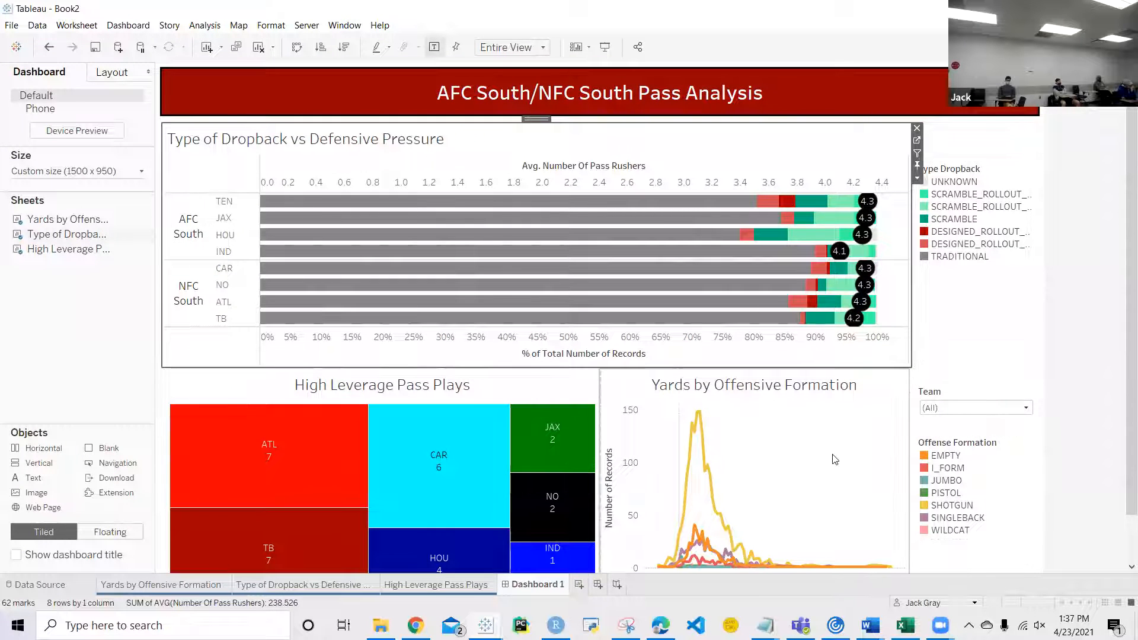
Step: Switch to the Sankey workbook and view the Level to Category Sankey dashboard in presentation mode, reading its flow tooltips
mouse_move(485, 625)
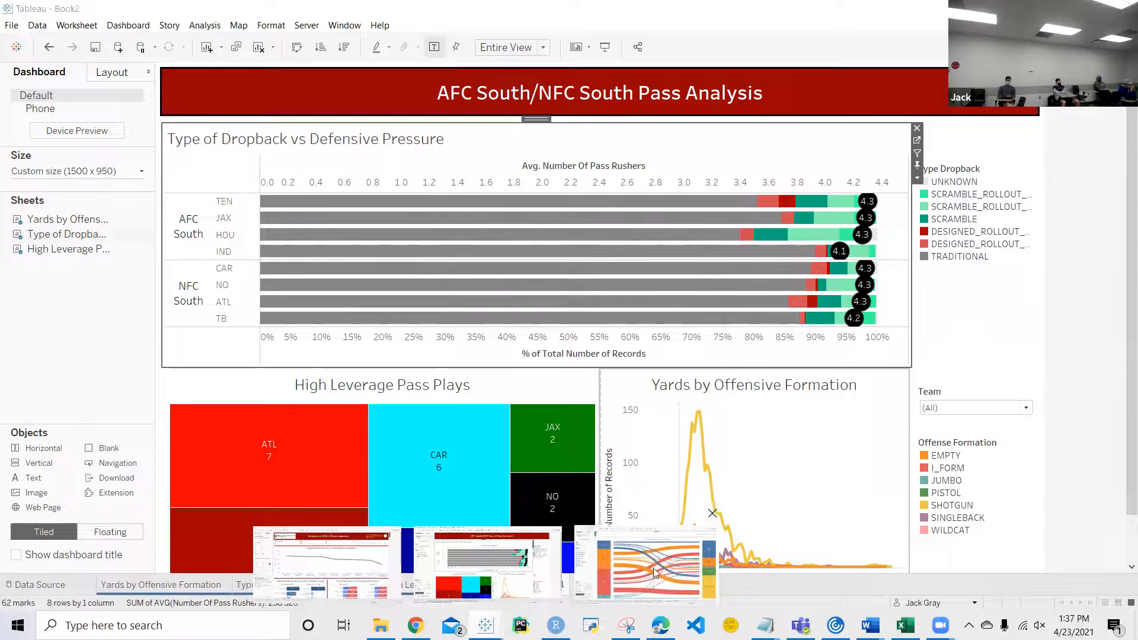
click(653, 567)
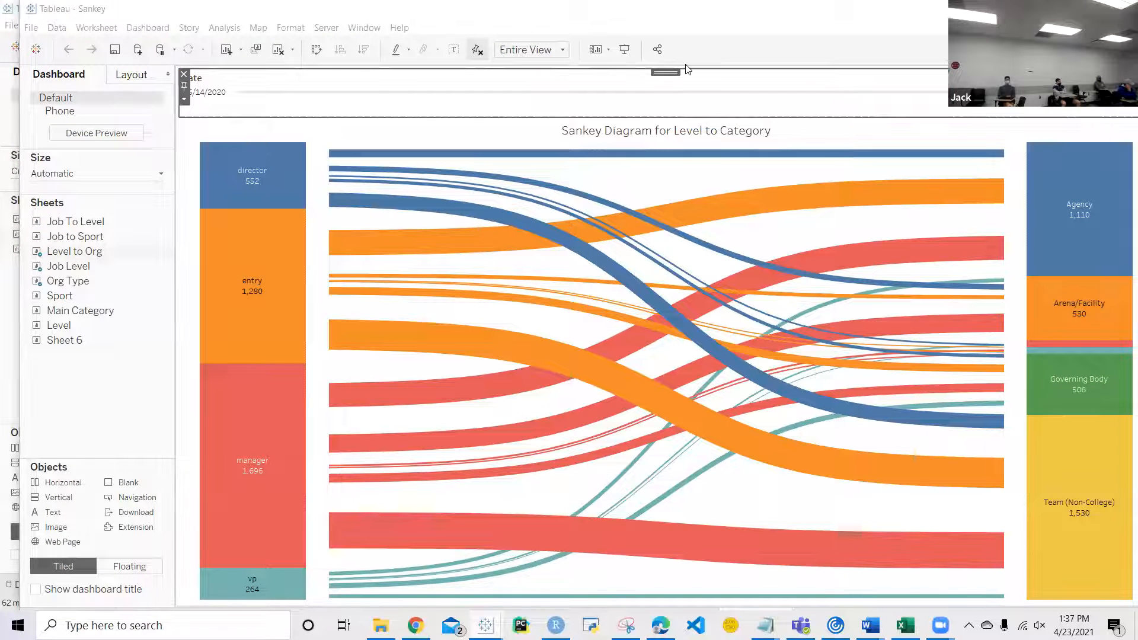
click(624, 52)
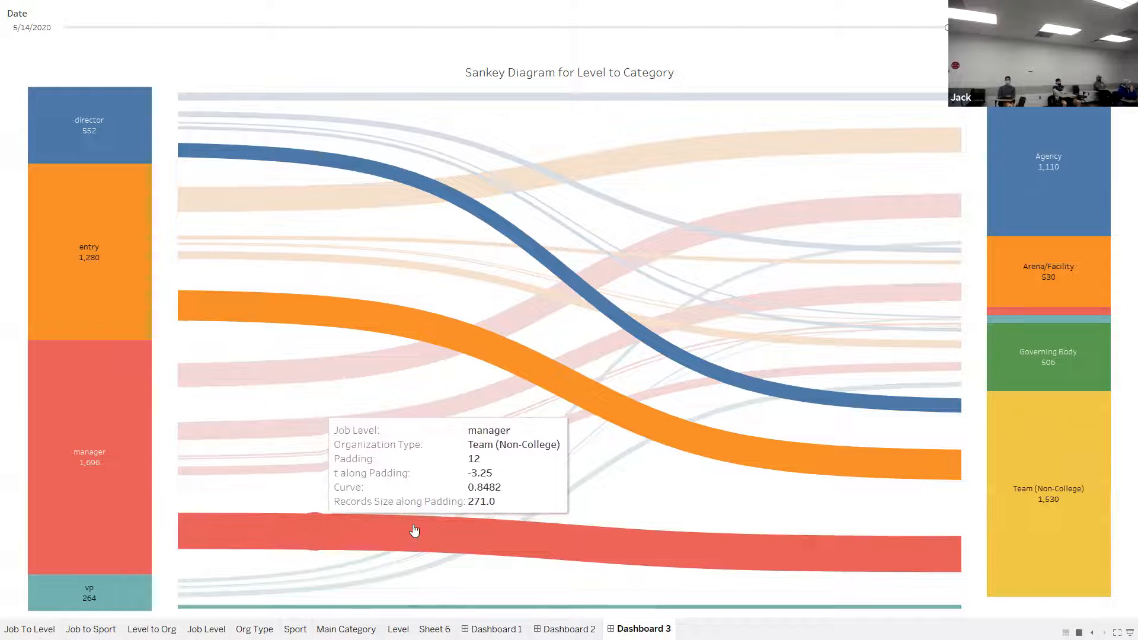
key(Escape)
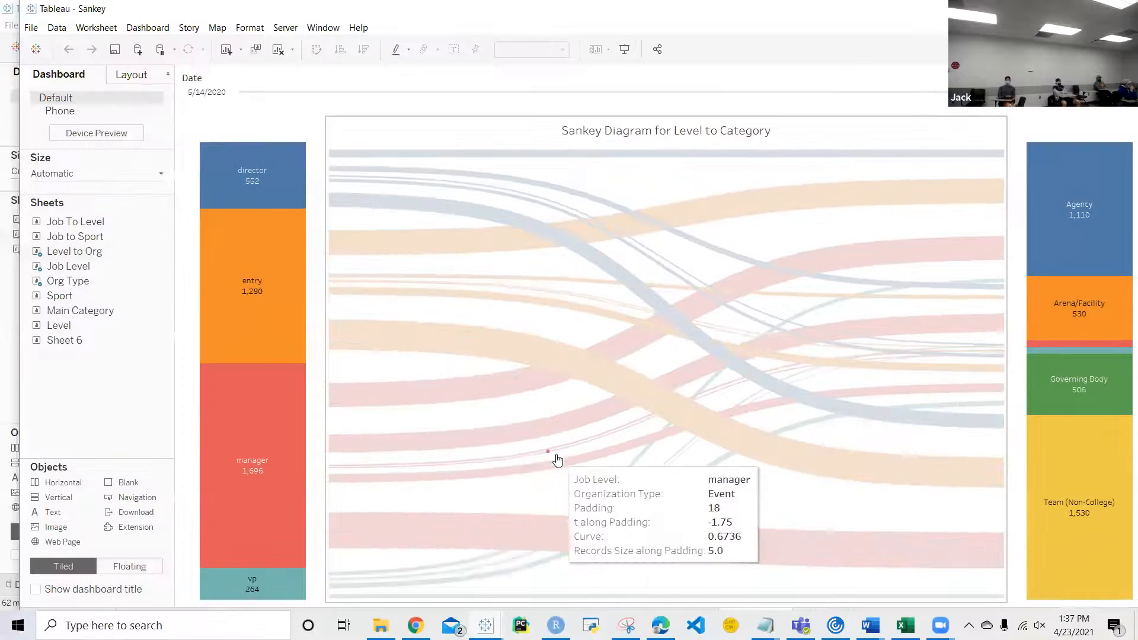
Step: Go to the Job Level worksheet, widen the data pane and inspect the bin settings of the Padding field
click(301, 130)
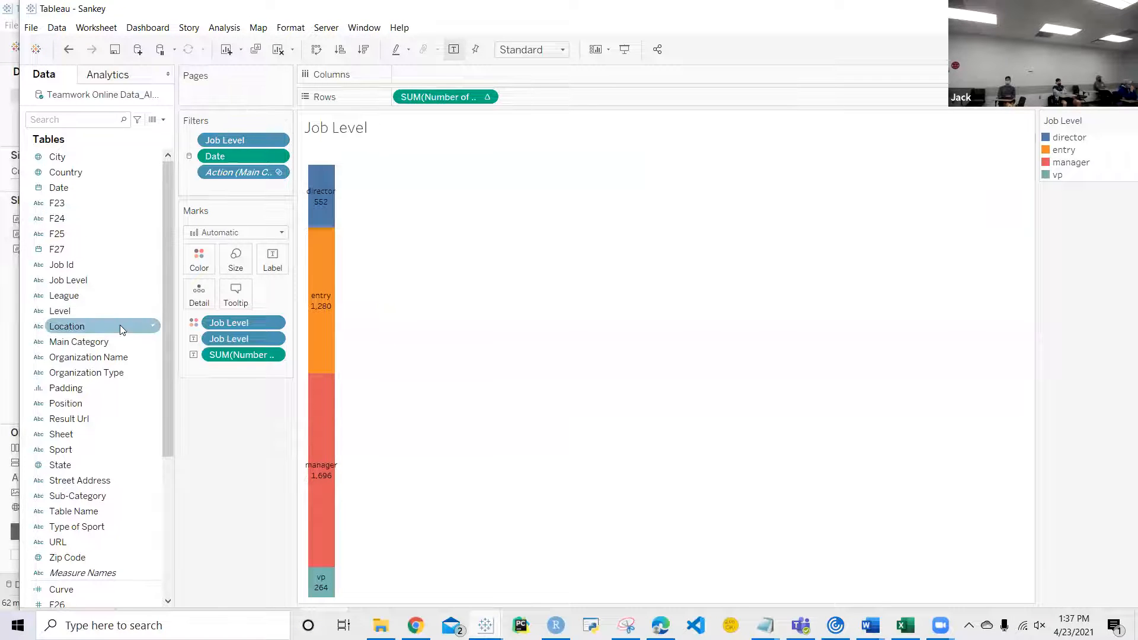
drag(178, 438, 238, 429)
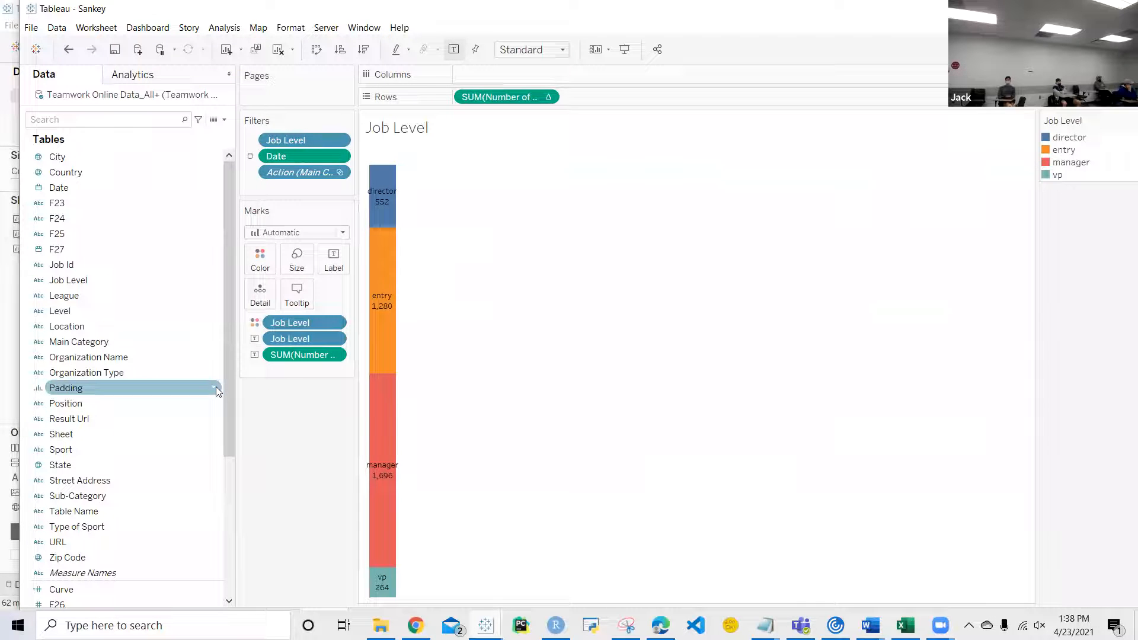
right_click(216, 387)
click(257, 173)
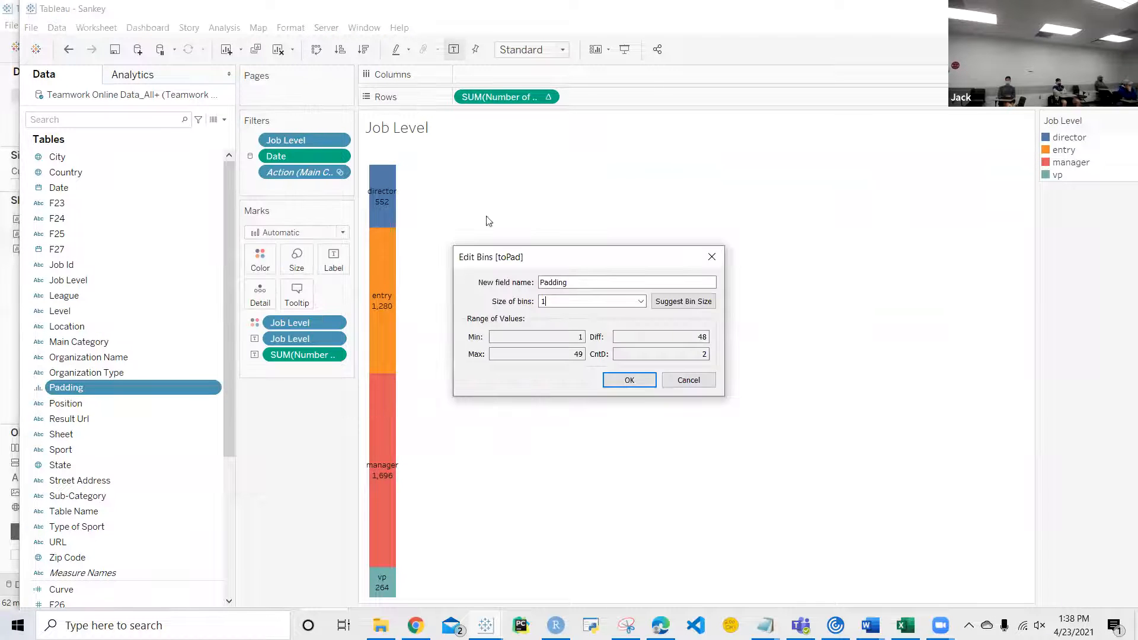
click(710, 254)
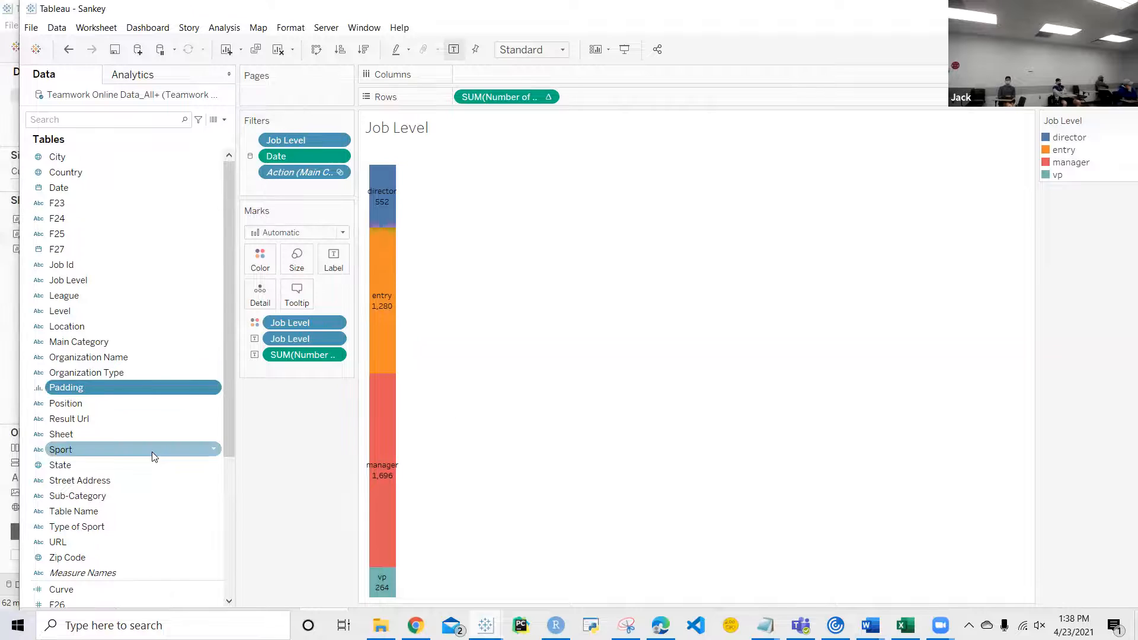
Step: Inspect the formulas of the Sigmoid and t calculated fields without changing them
scroll(152, 452, down, 3)
scroll(152, 452, down, 2)
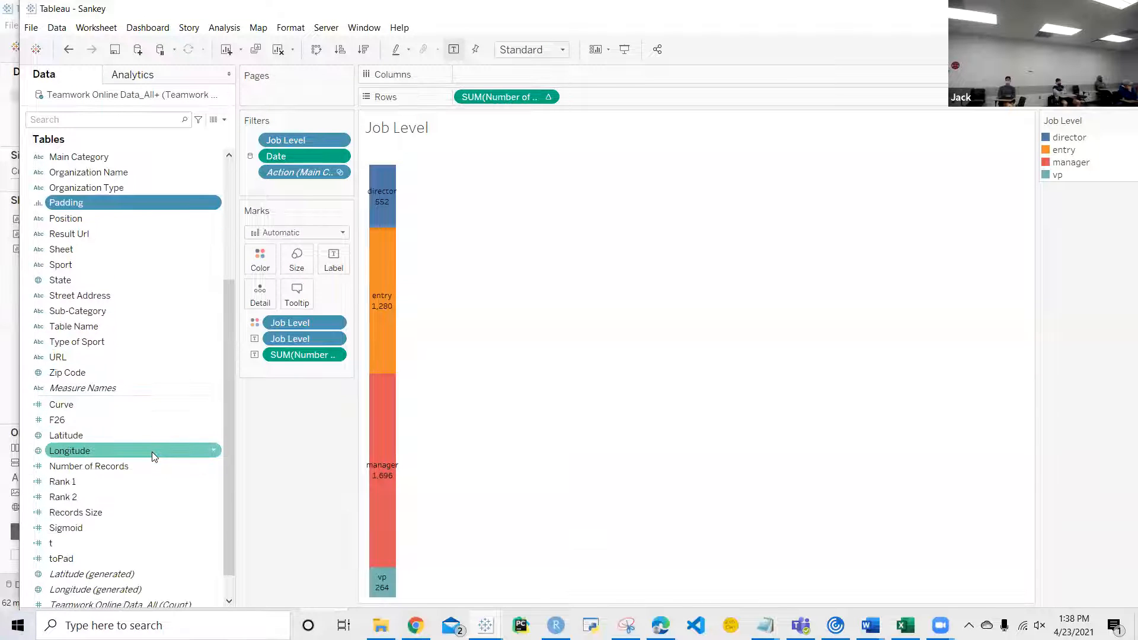
click(215, 529)
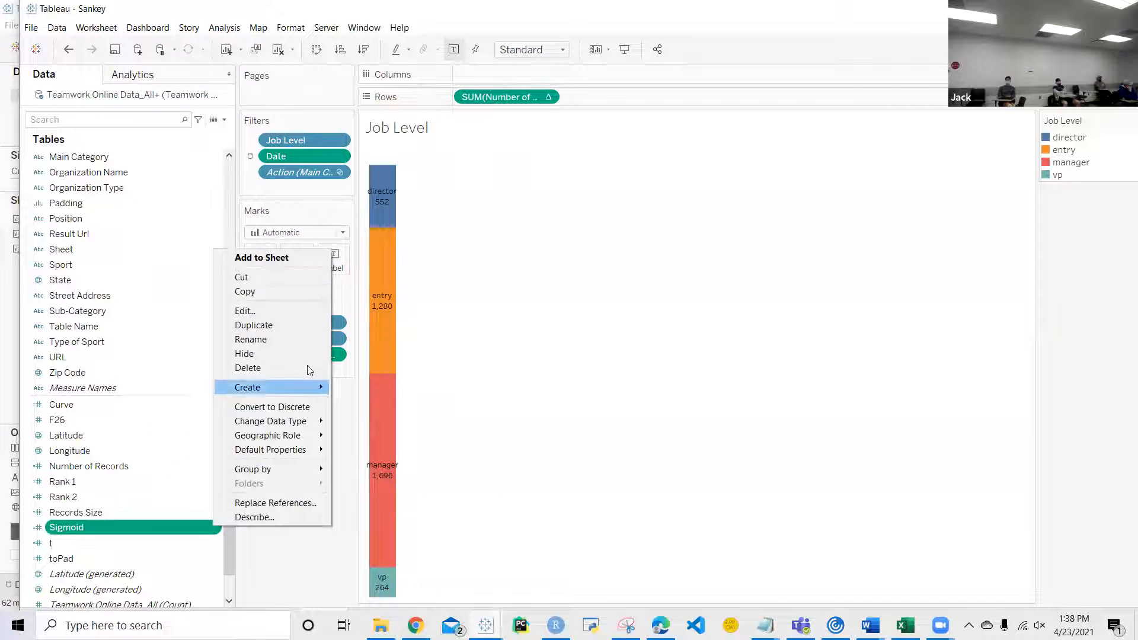
click(269, 309)
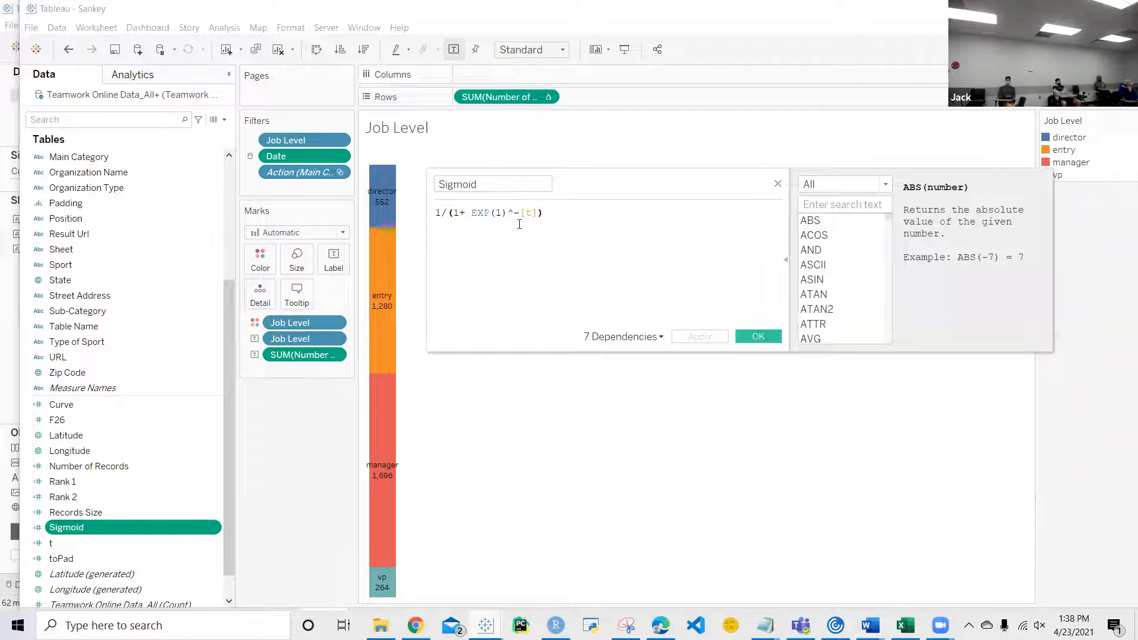
click(778, 184)
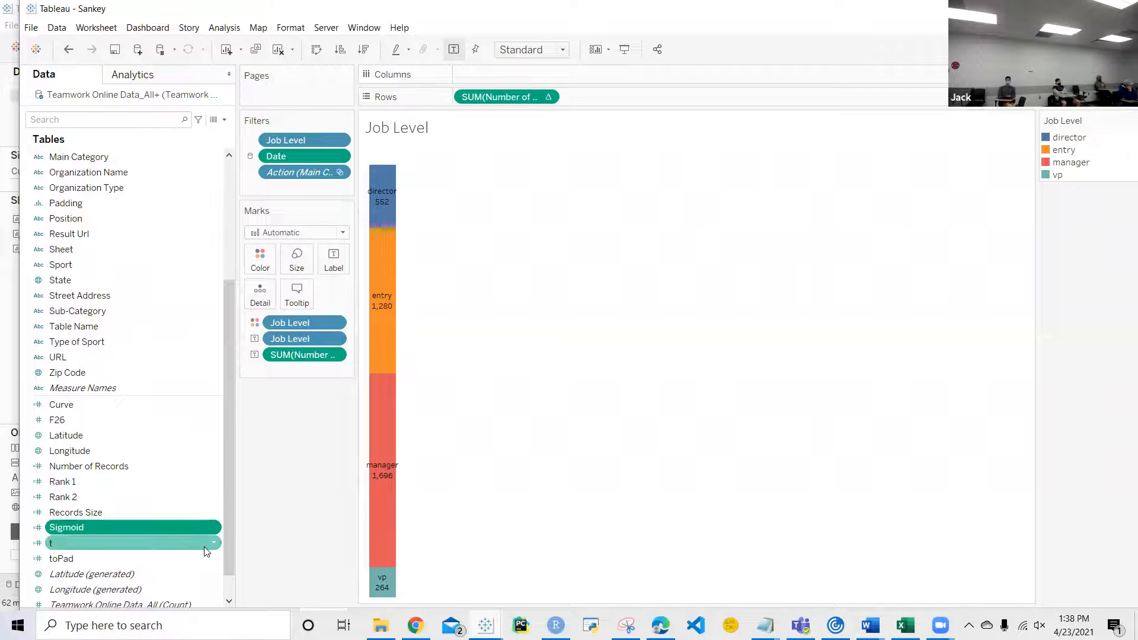
click(215, 543)
click(243, 327)
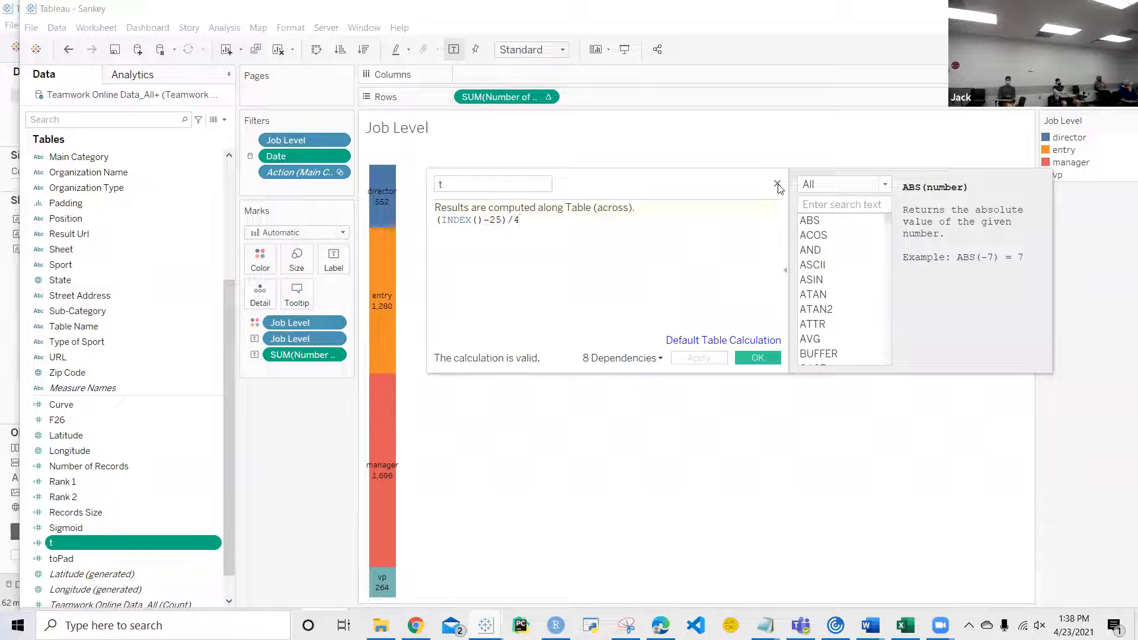
click(778, 184)
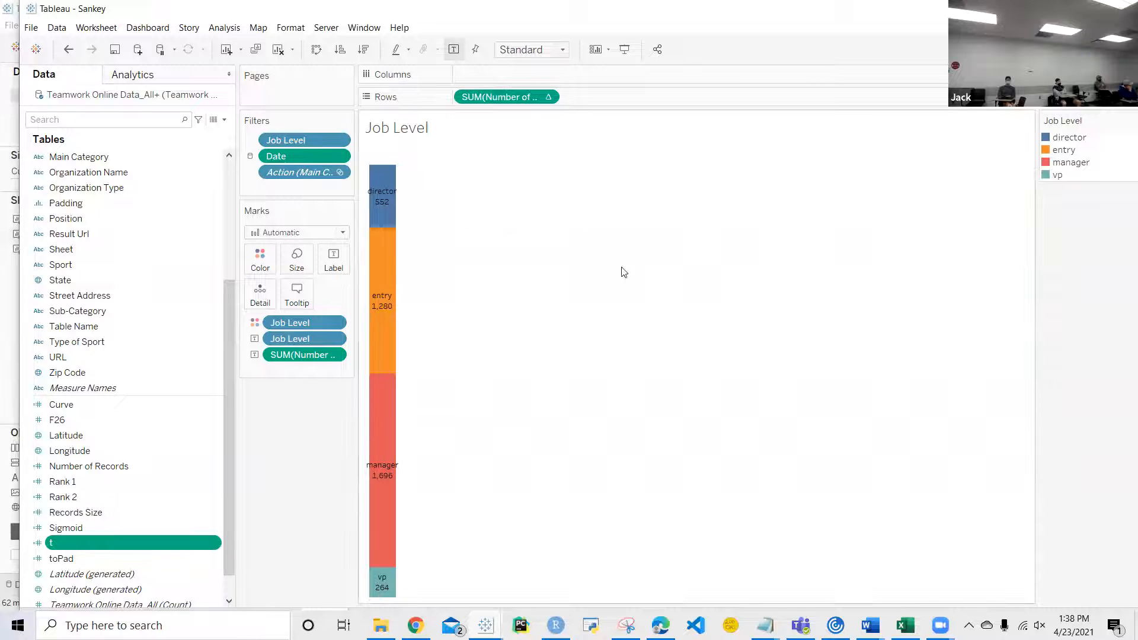
Step: Inspect the formula of the toPad calculated field and close it unchanged
right_click(209, 555)
click(252, 326)
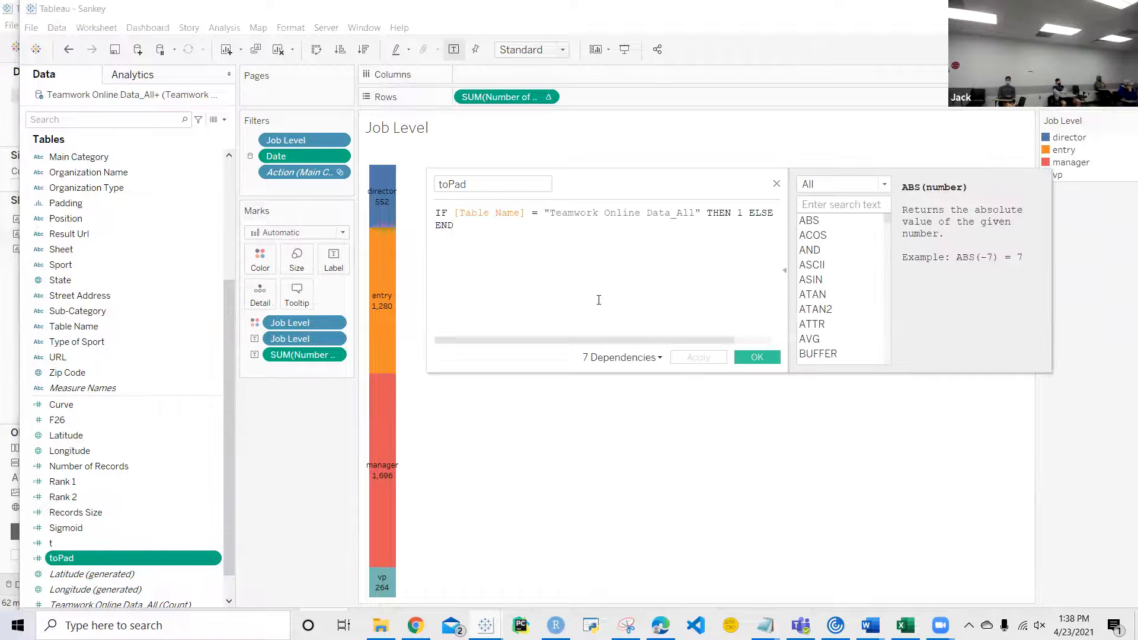
drag(598, 300, 455, 190)
click(659, 332)
click(776, 185)
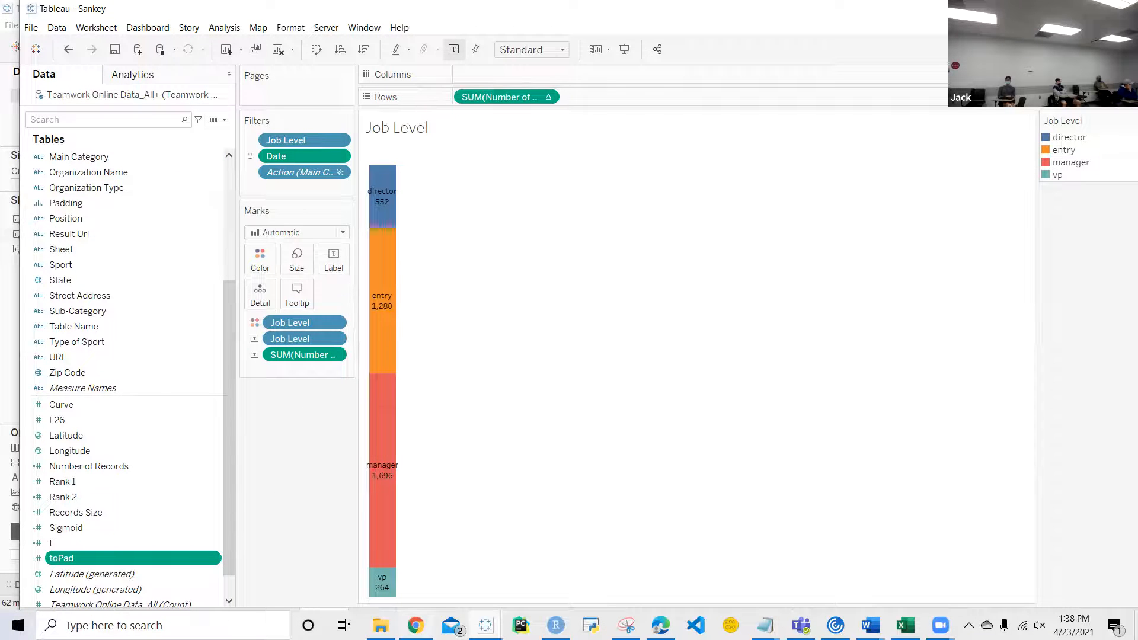
Step: Switch to Chrome, search Google for "how to do butterfly chart in tableau" and look through the video results
key(alt+Tab)
click(353, 43)
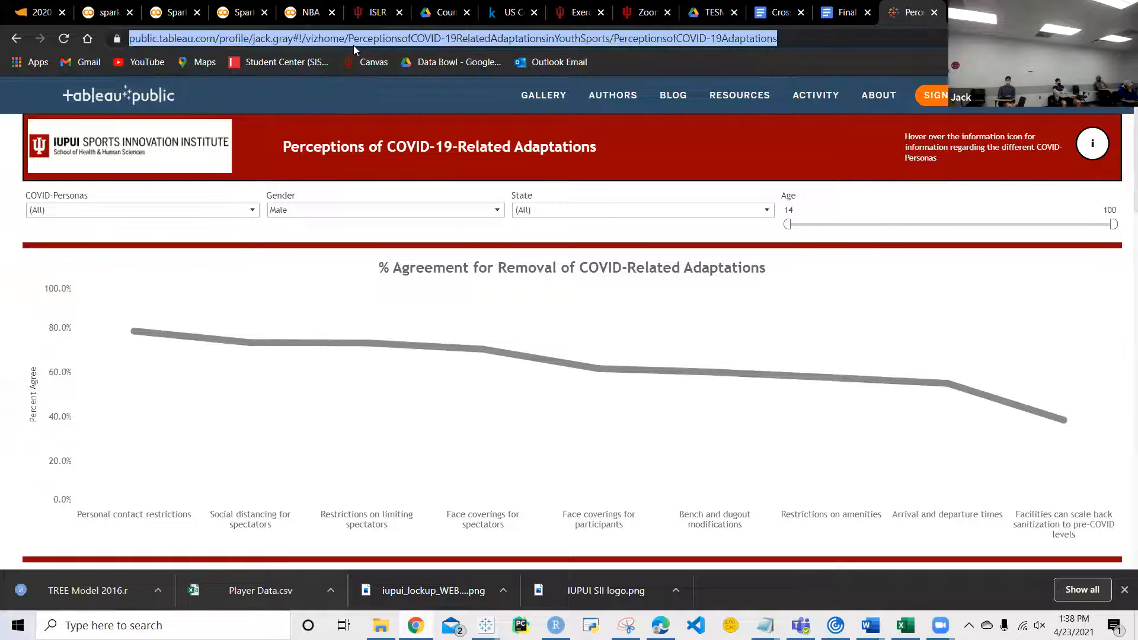
text(how to do butterfly chart in tableau)
key(Return)
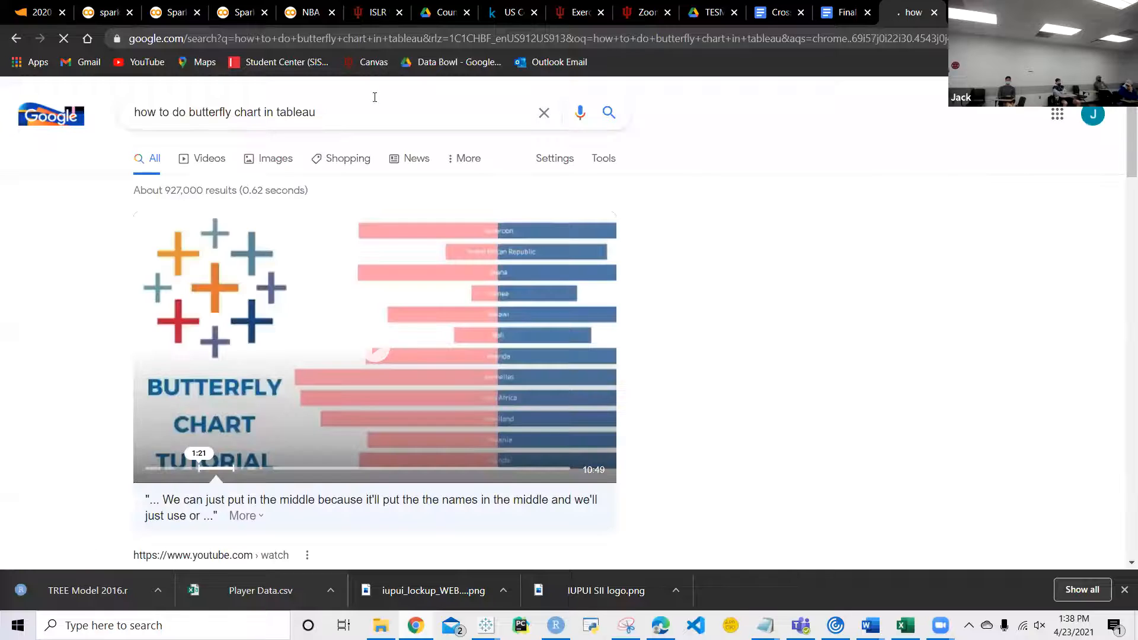
scroll(419, 318, down, 1)
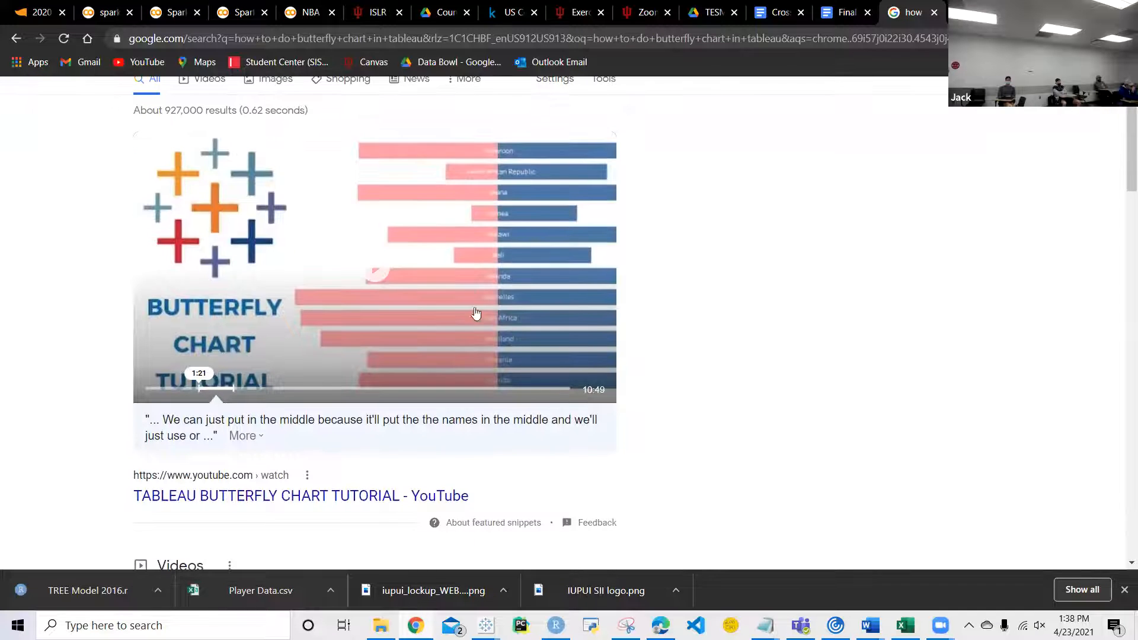
scroll(541, 309, down, 4)
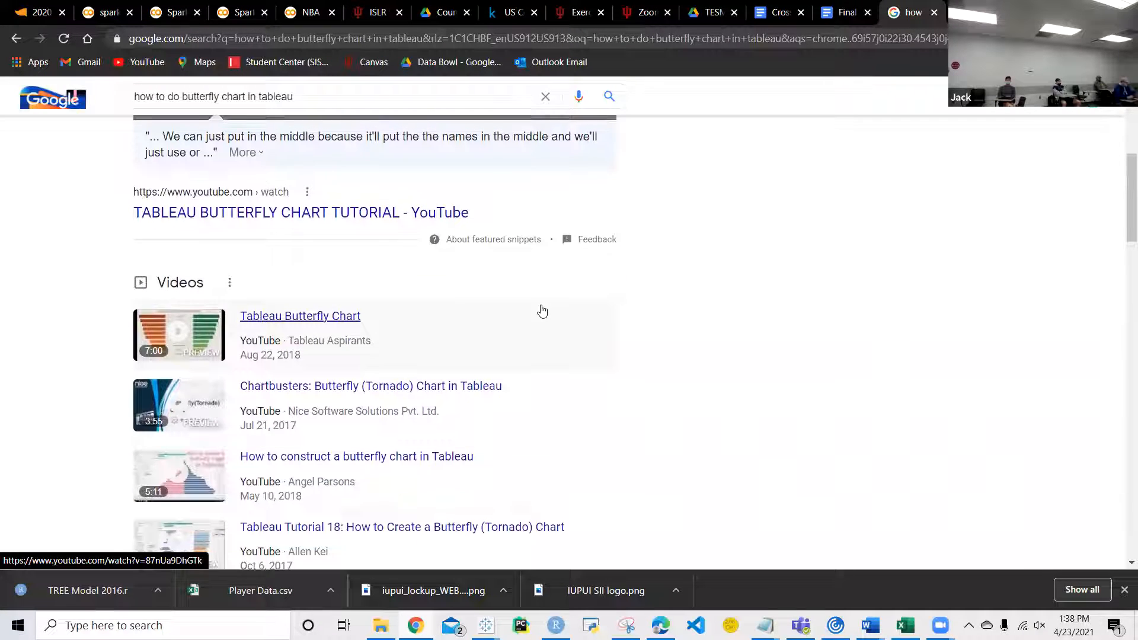
Step: Switch to the Book2 workbook in Tableau and add a new blank worksheet
scroll(542, 310, up, 5)
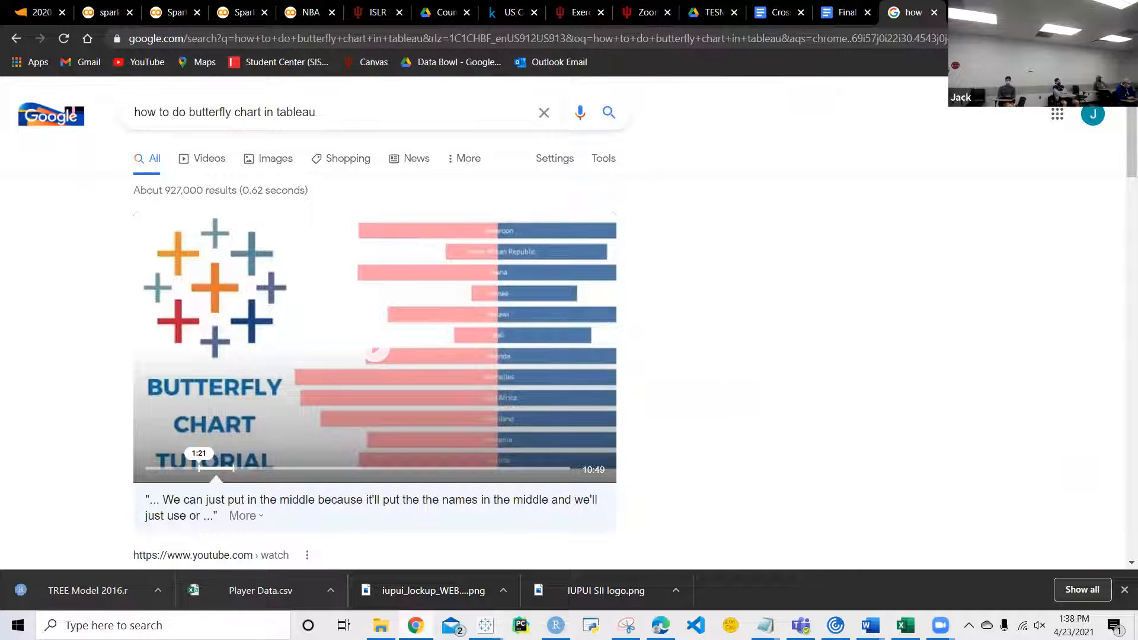
mouse_move(485, 625)
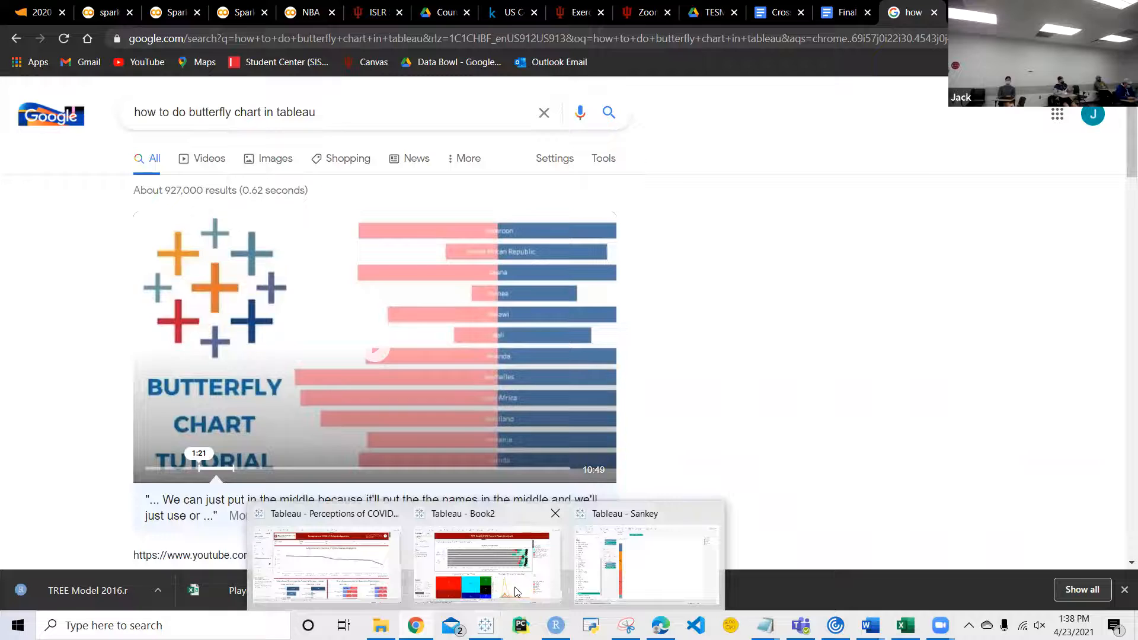
click(572, 585)
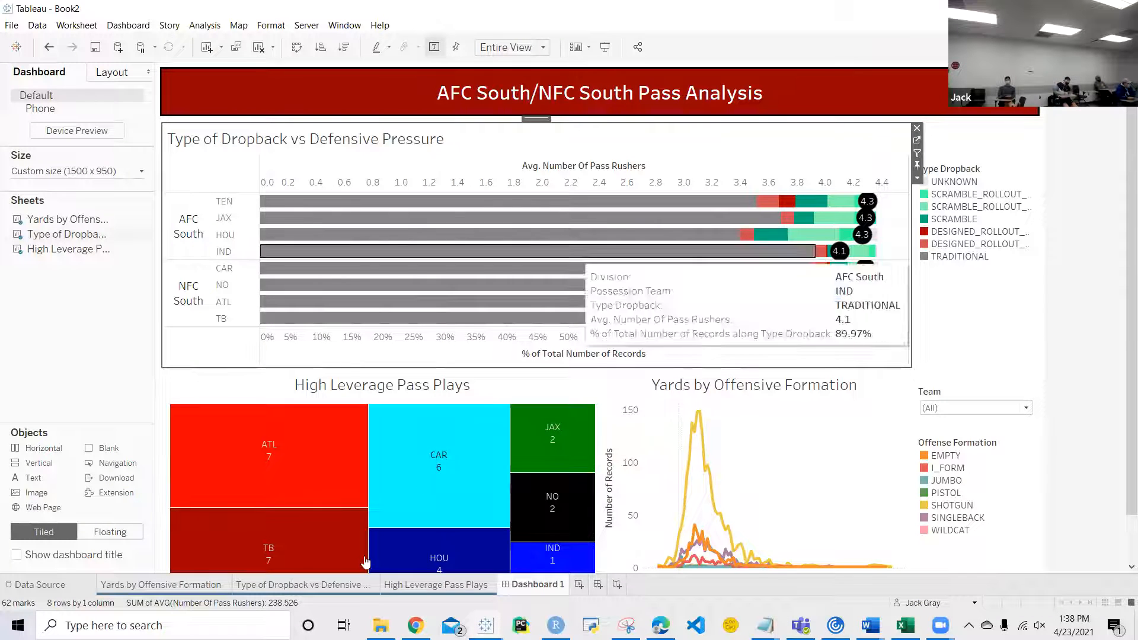
click(578, 584)
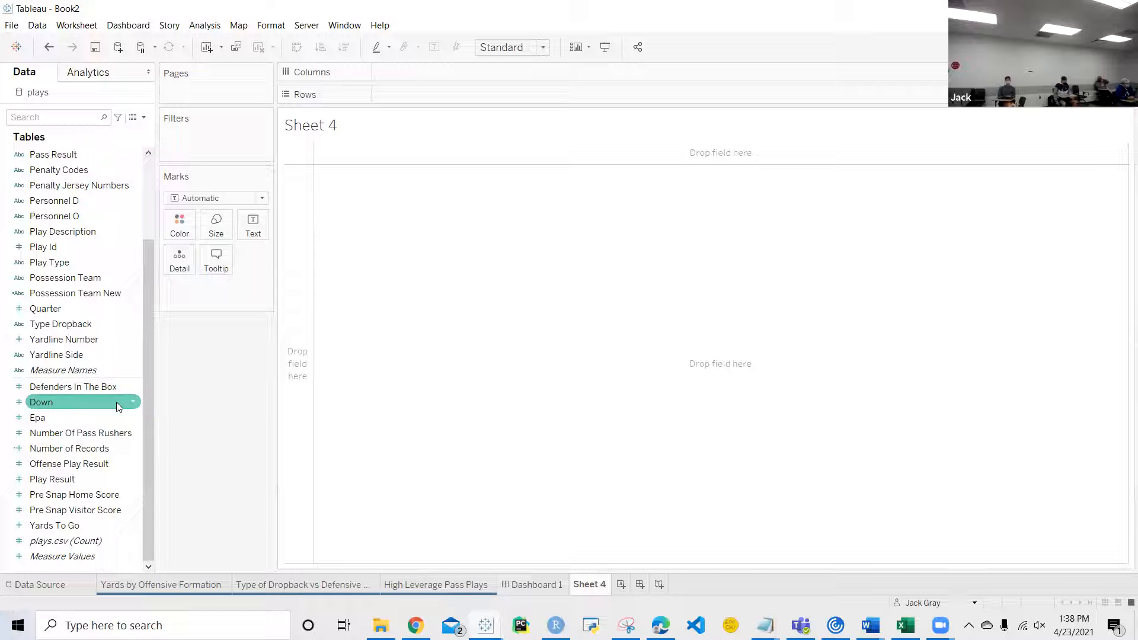
Step: Try Quarter on Rows with Defenders In The Box on Color in the new worksheet, and remove both fields again
mouse_move(76, 307)
mouse_down()
mouse_move(378, 146)
mouse_move(419, 96)
mouse_up()
drag(59, 386, 179, 225)
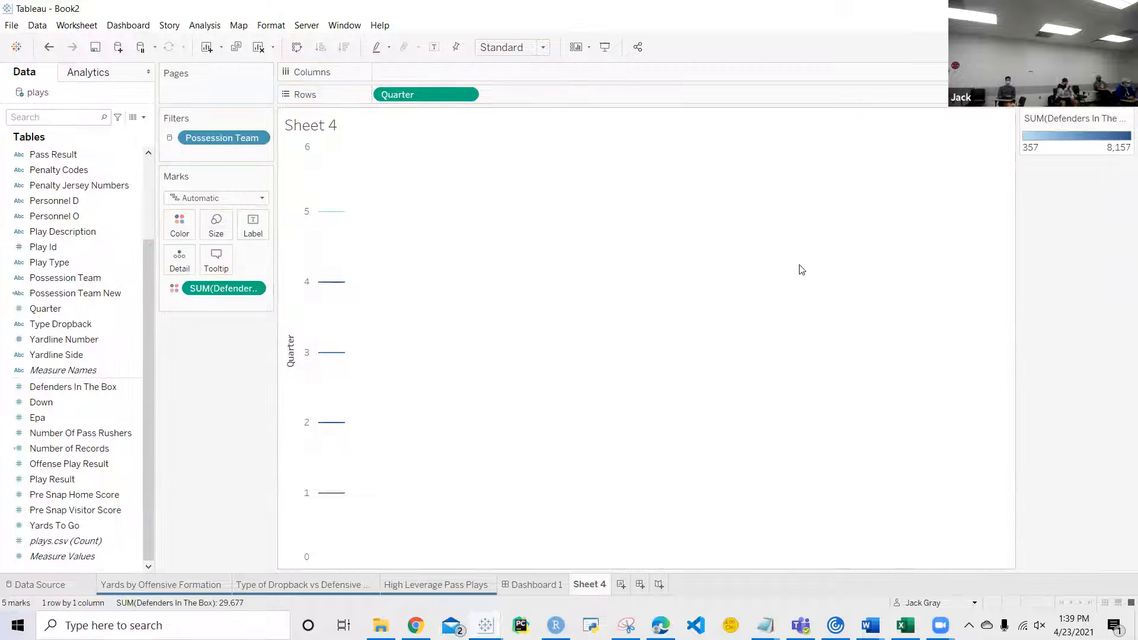
drag(411, 92, 71, 329)
drag(236, 299, 102, 338)
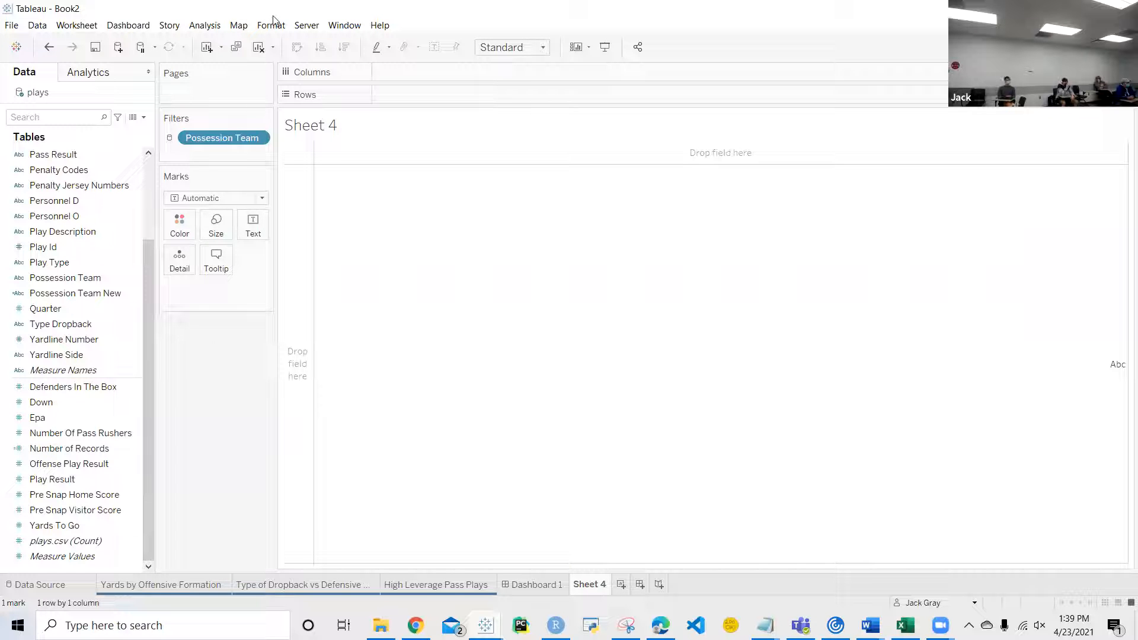
Step: Go to the High Leverage Pass Plays worksheet and open its shading format options
click(427, 575)
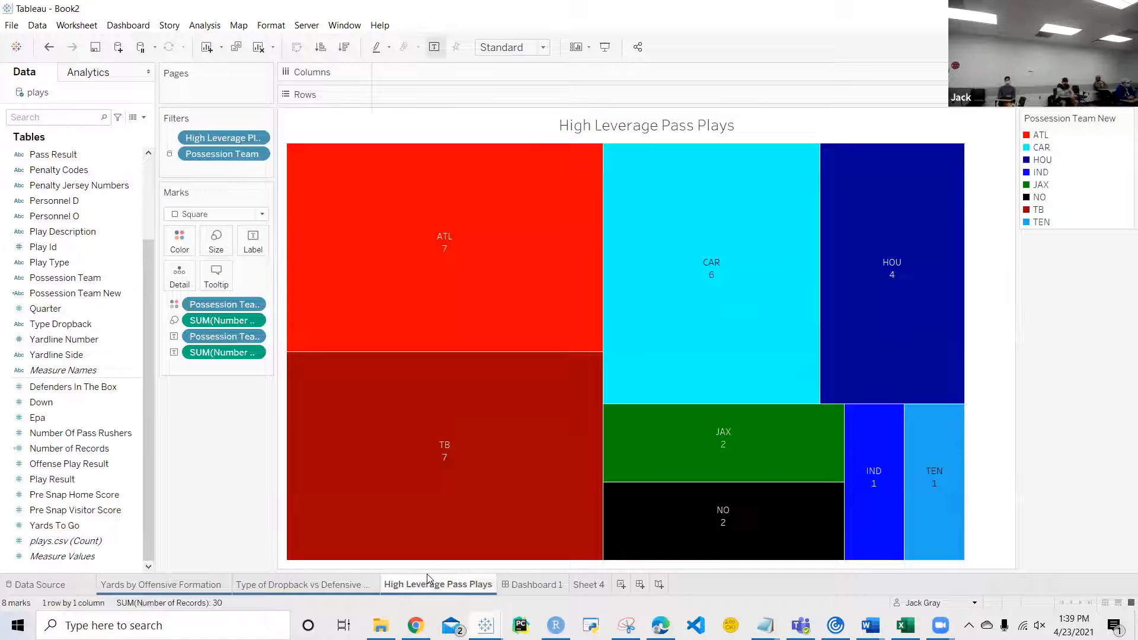
right_click(399, 135)
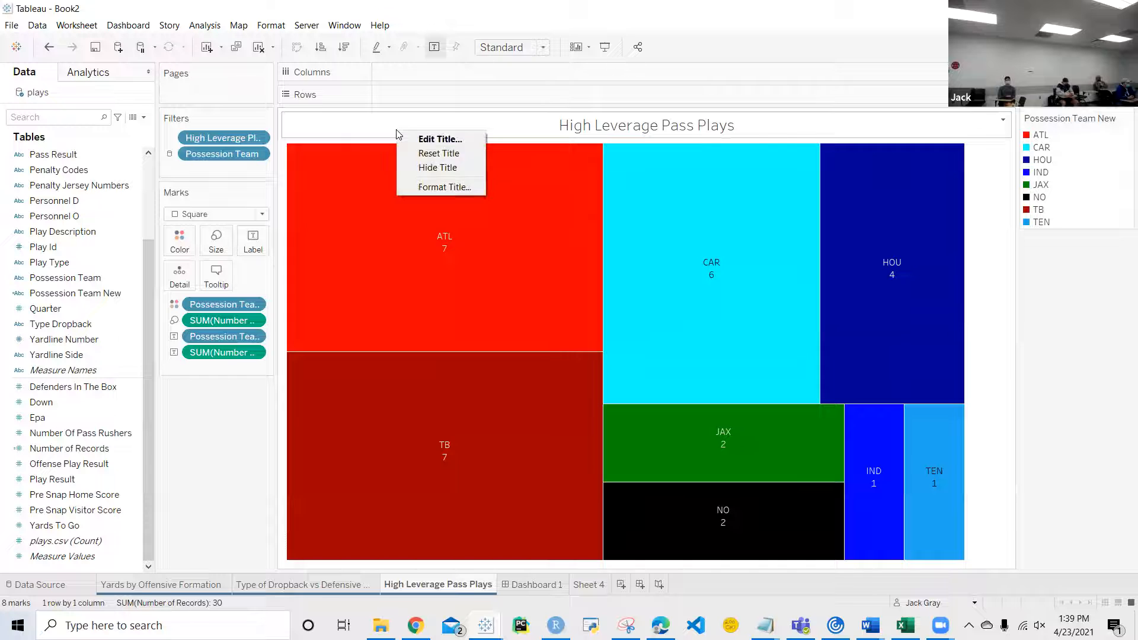
right_click(534, 271)
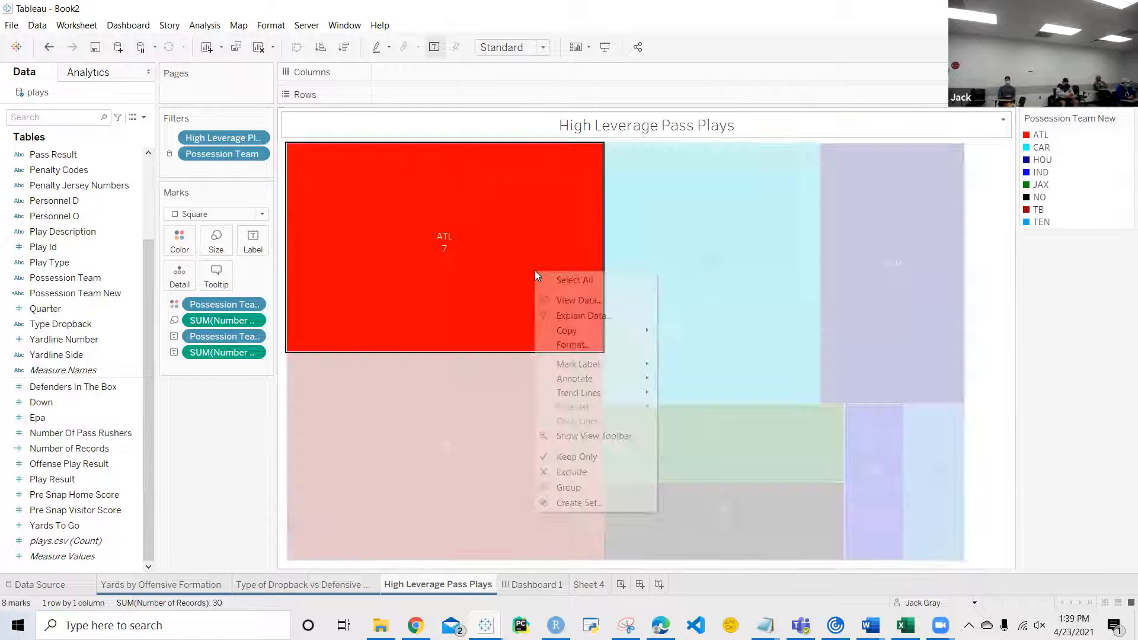
click(598, 348)
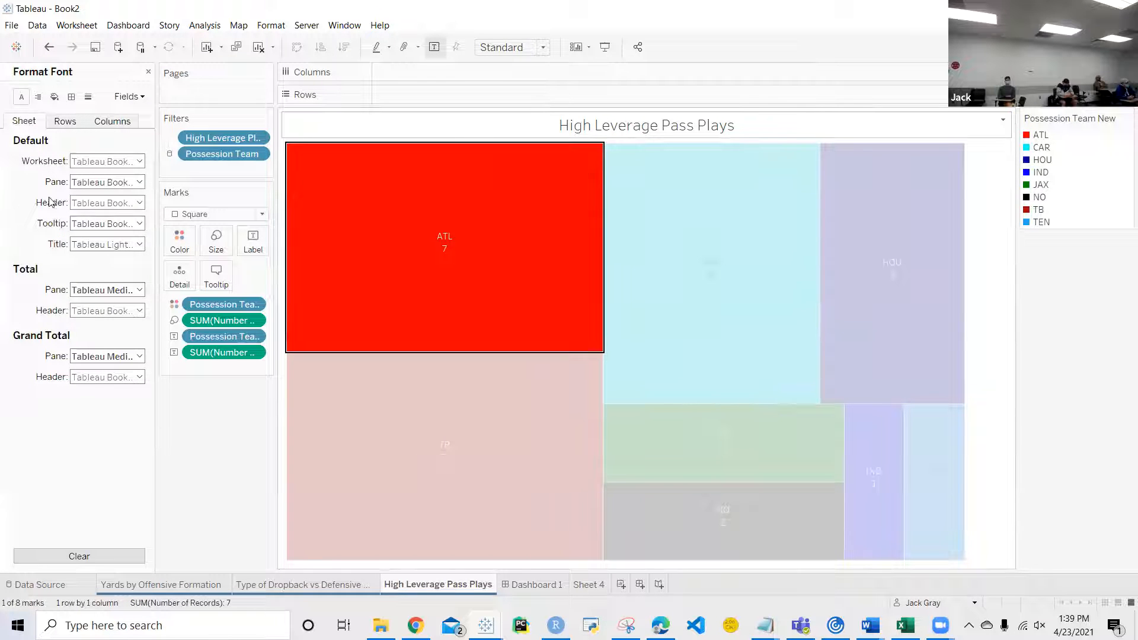
click(55, 97)
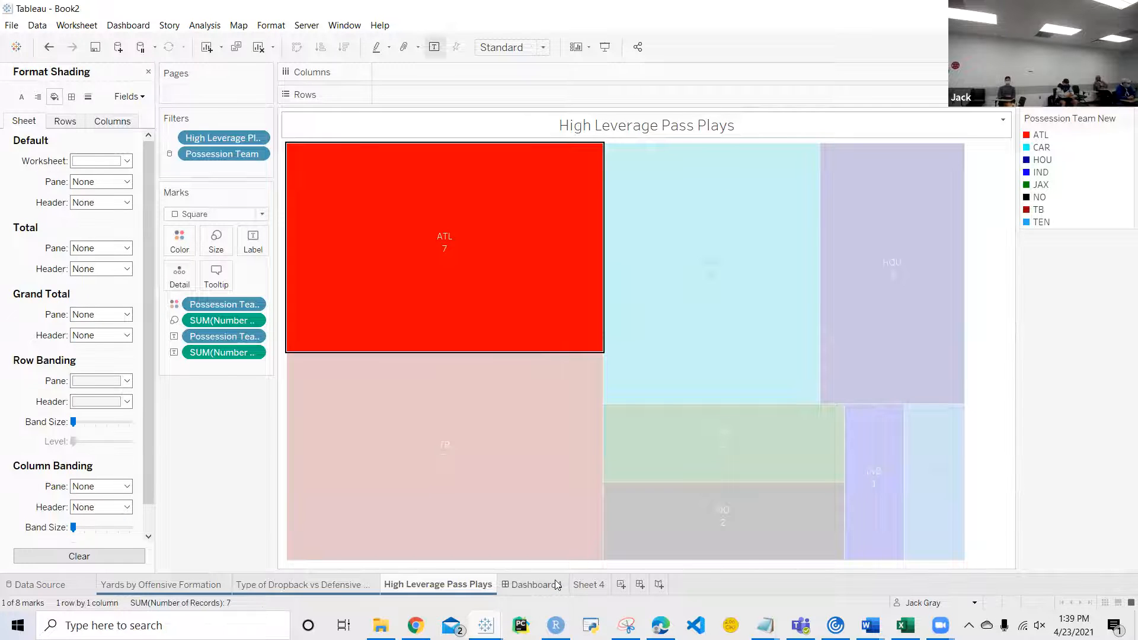
Step: Try a medium blue default shading on Dashboard 1, look over the charts against it and undo the shading
click(533, 584)
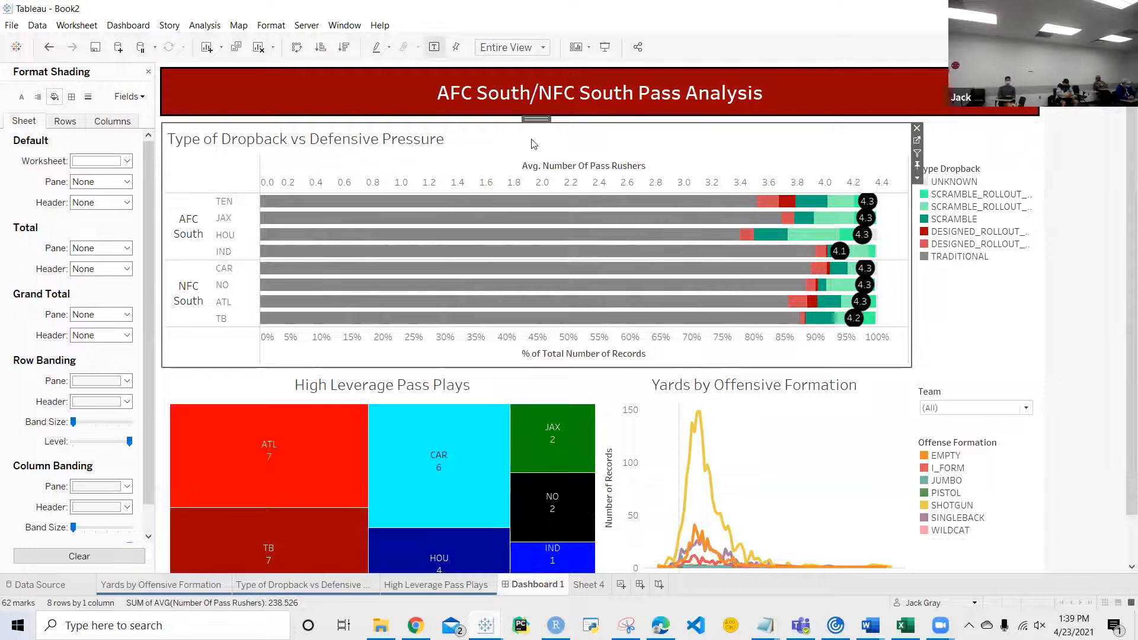
click(148, 71)
click(133, 25)
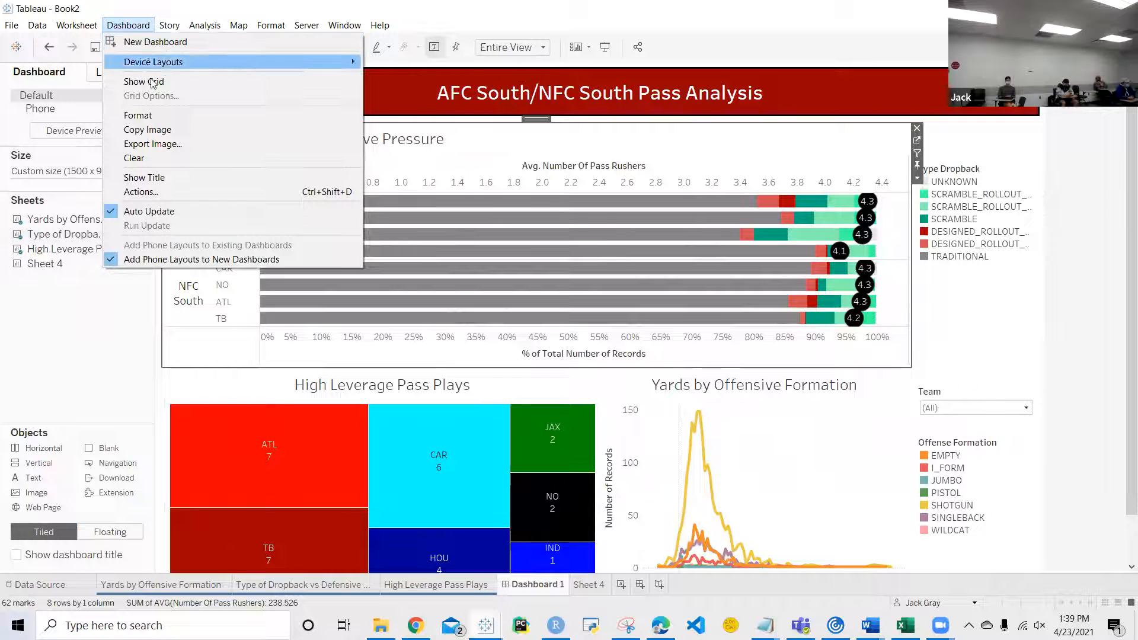
click(156, 116)
click(139, 116)
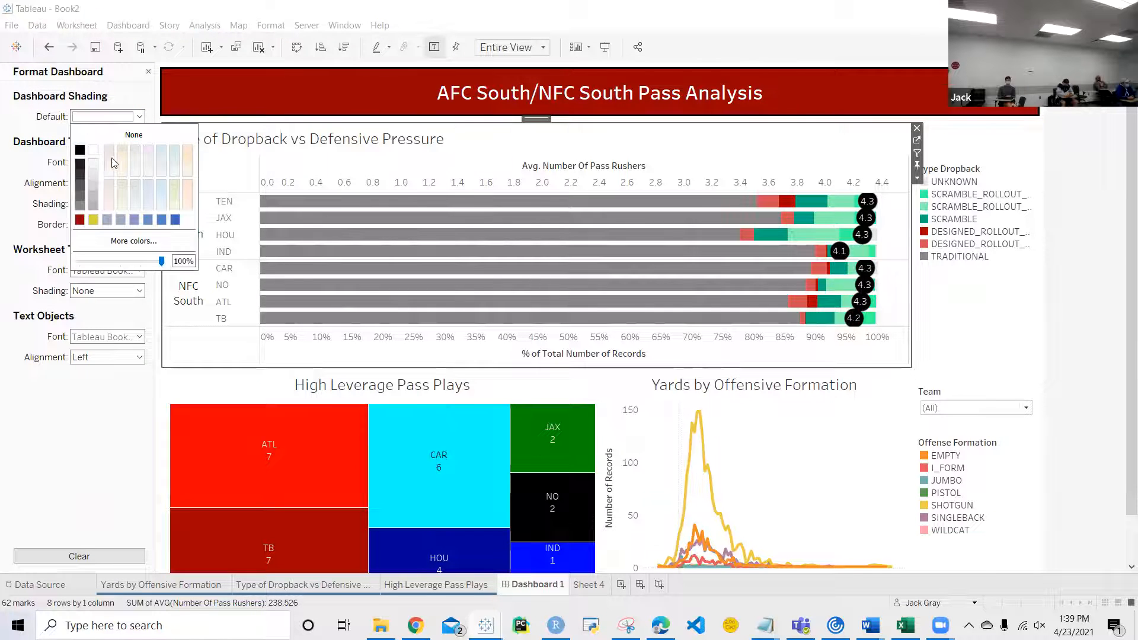
click(147, 220)
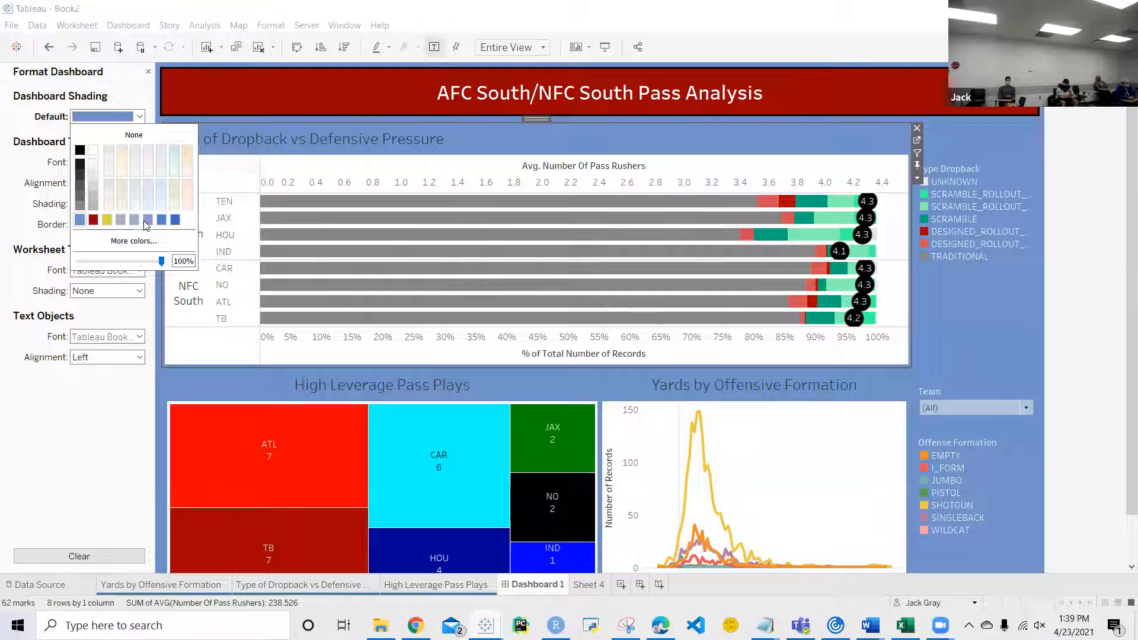
click(1093, 333)
scroll(774, 355, down, 1)
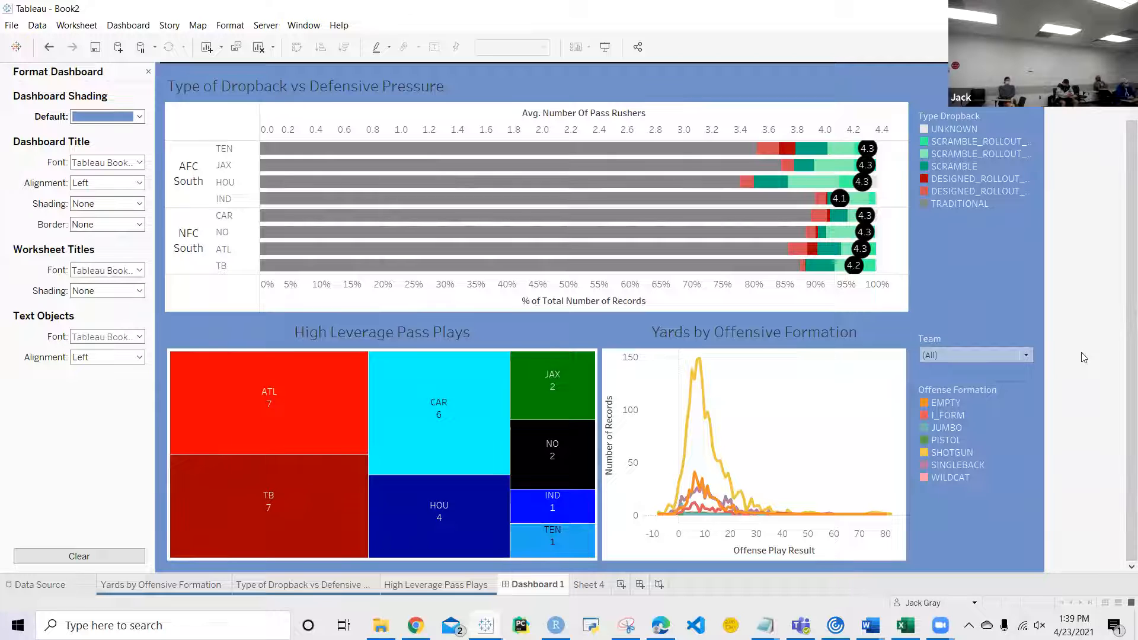
key(ctrl+z)
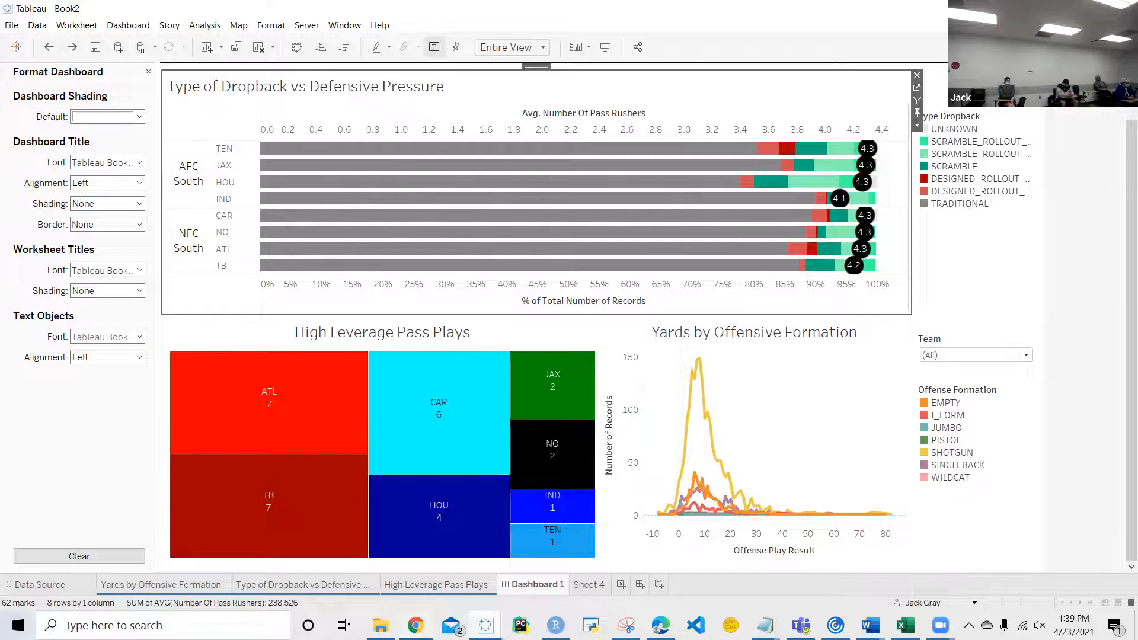
Step: Switch to Chrome, return to the author's Tableau Public profile and open the UFC PPV Buyrate Dashboard
click(416, 625)
click(16, 38)
click(280, 38)
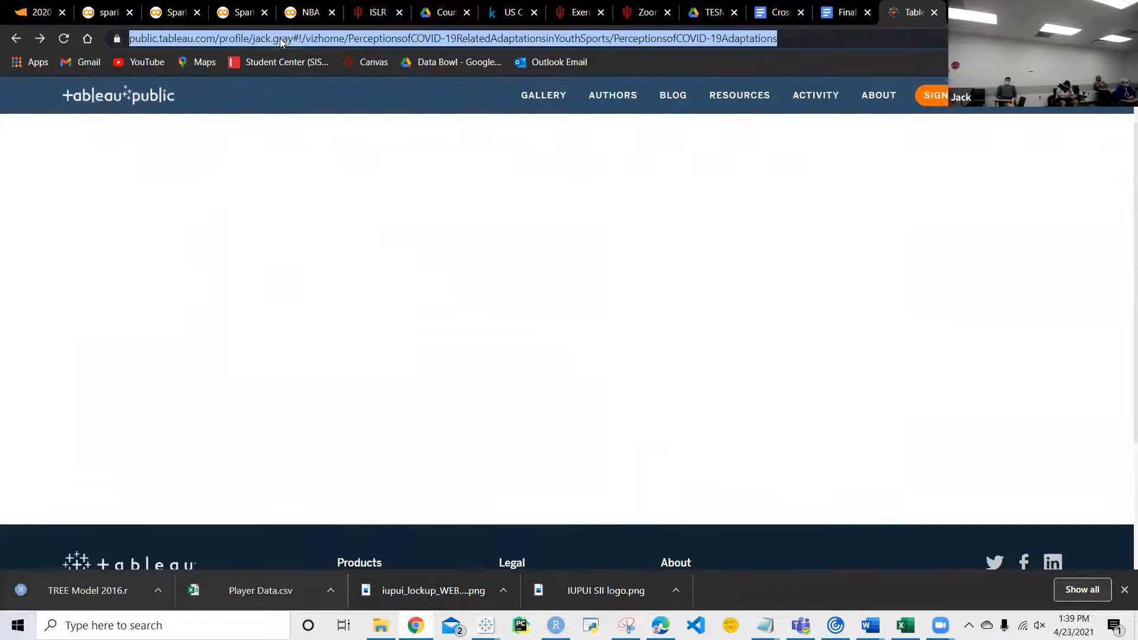
click(101, 139)
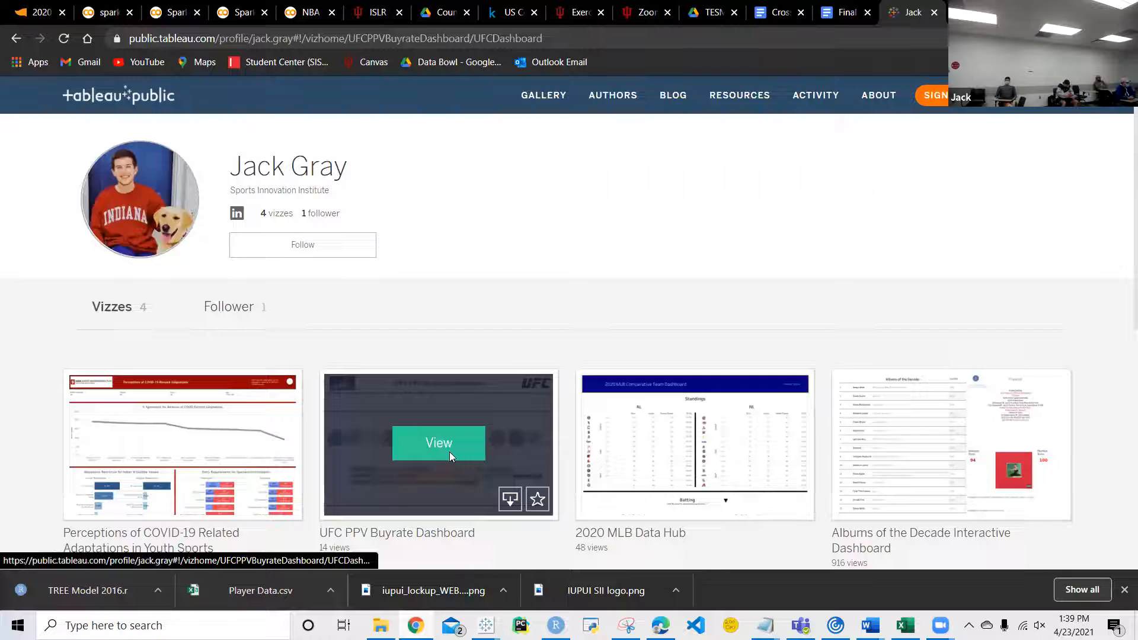
click(450, 457)
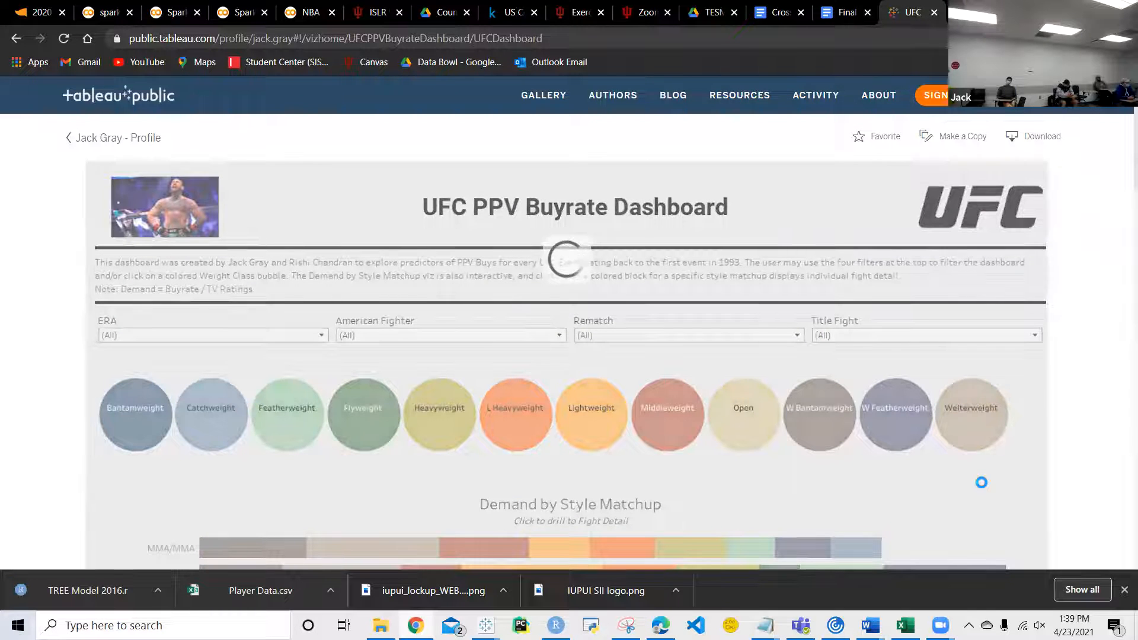
Step: Look through the UFC dashboard's charts and examine the event details and trend line statistics in the champions scatter plots
scroll(981, 482, down, 4)
scroll(982, 488, up, 1)
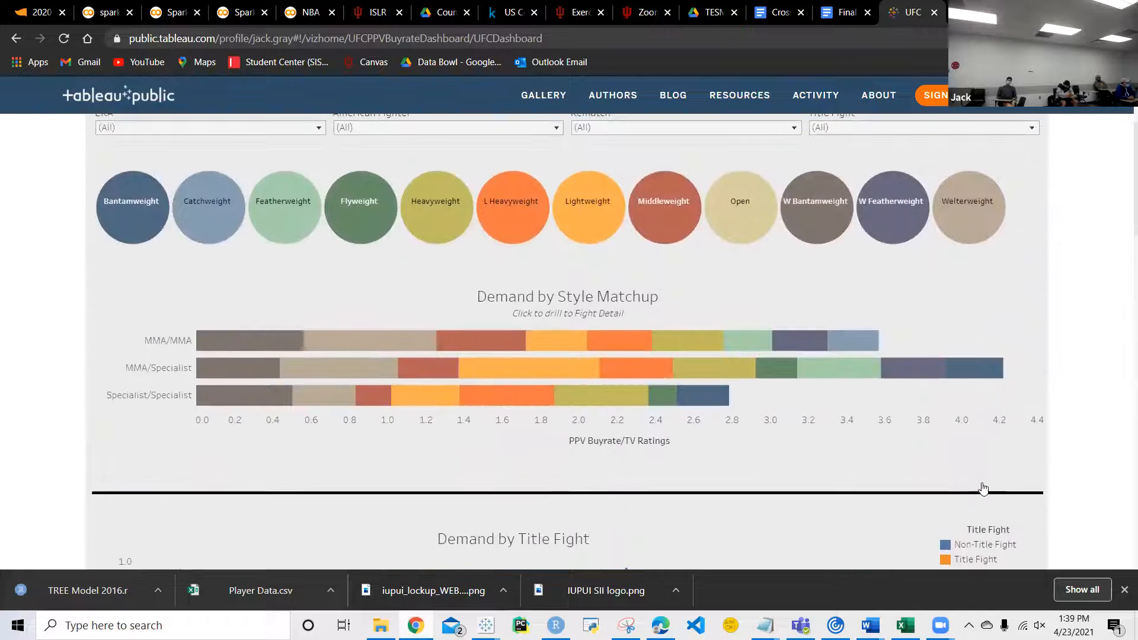
scroll(983, 489, down, 6)
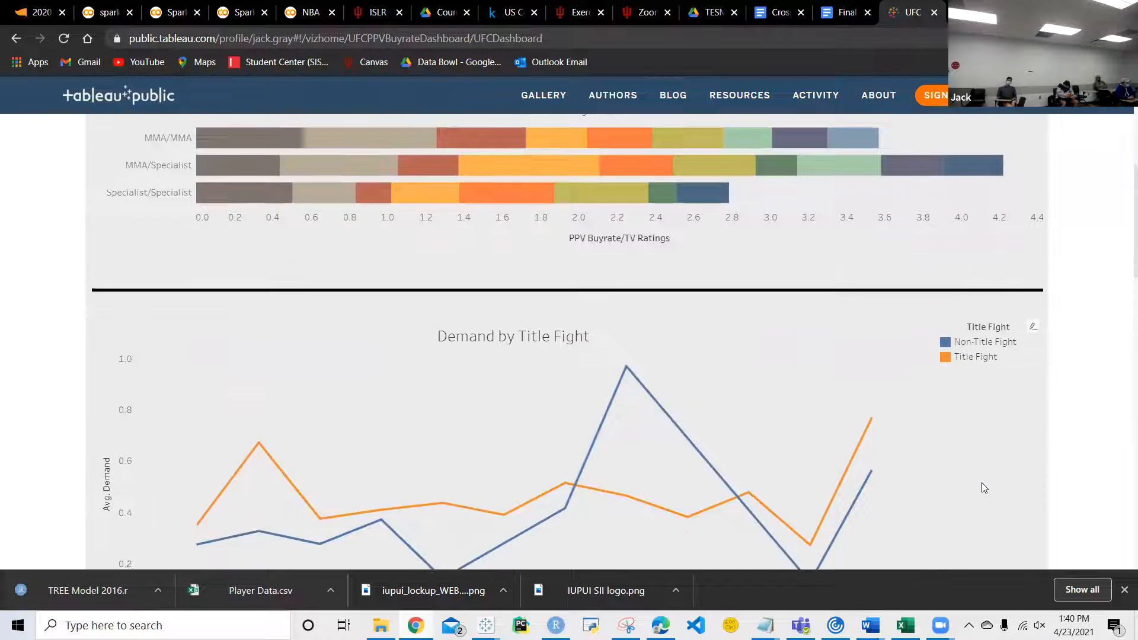
scroll(981, 483, down, 5)
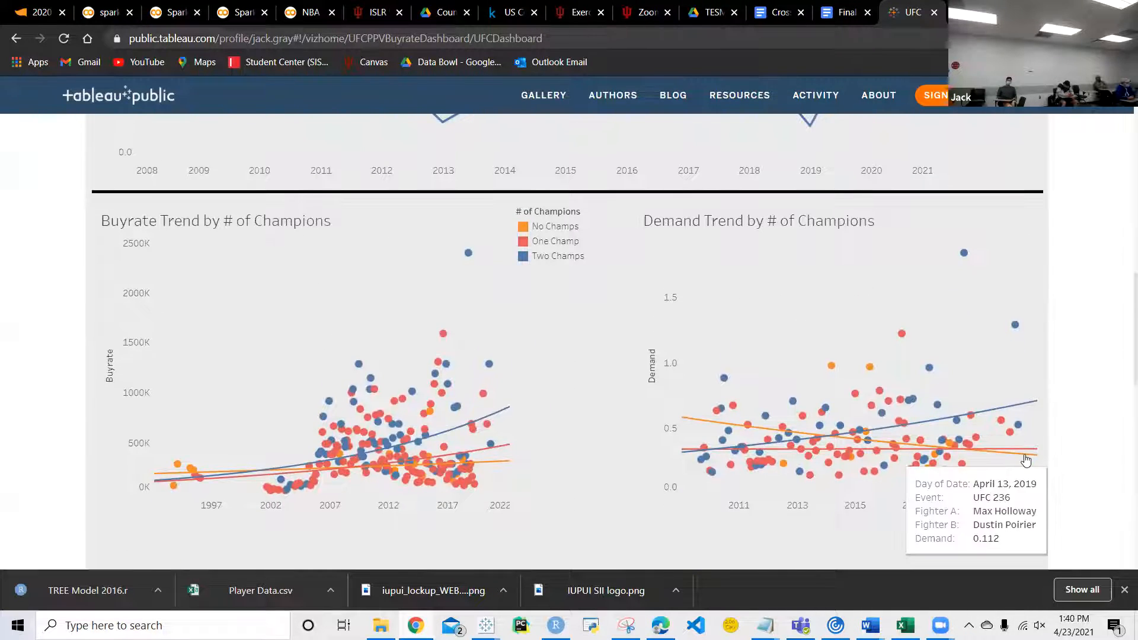
mouse_move(708, 413)
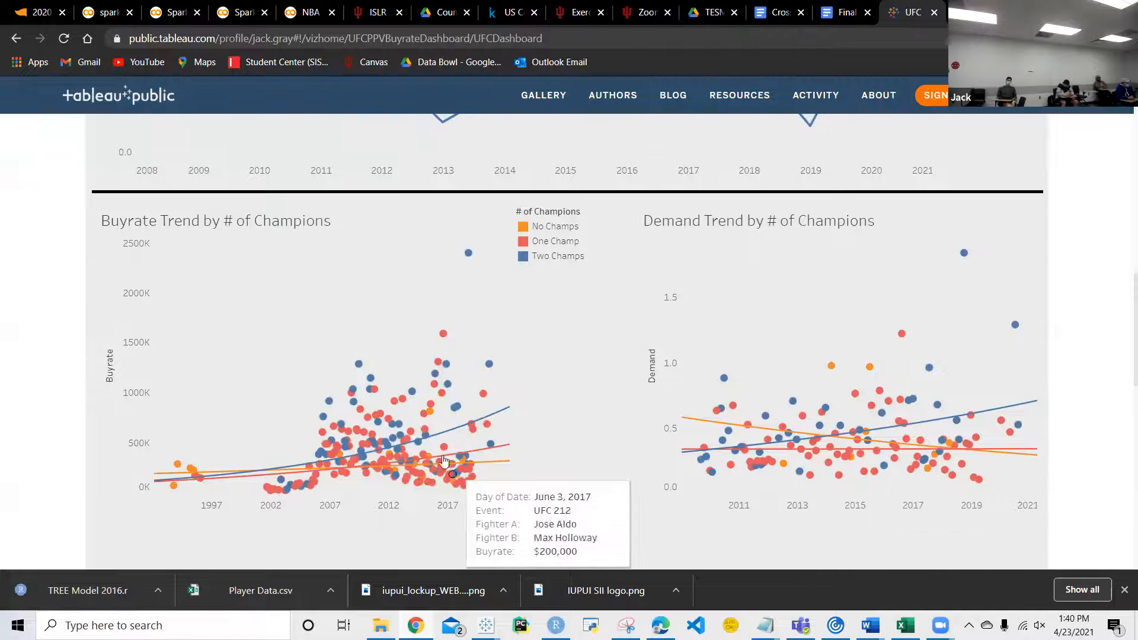
mouse_move(483, 427)
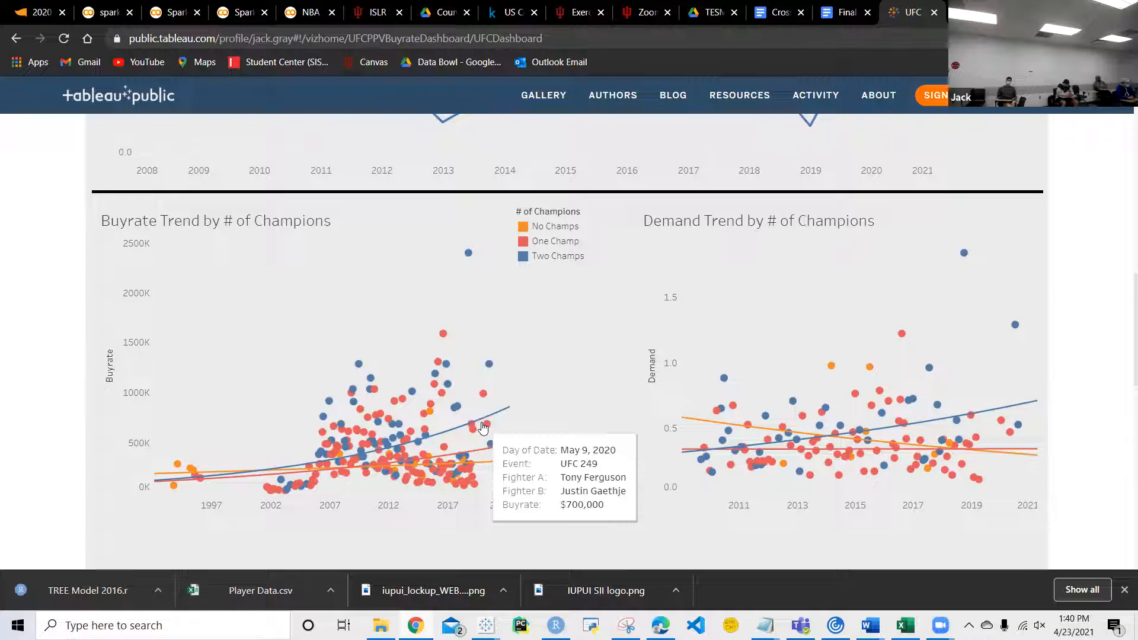
scroll(482, 427, down, 5)
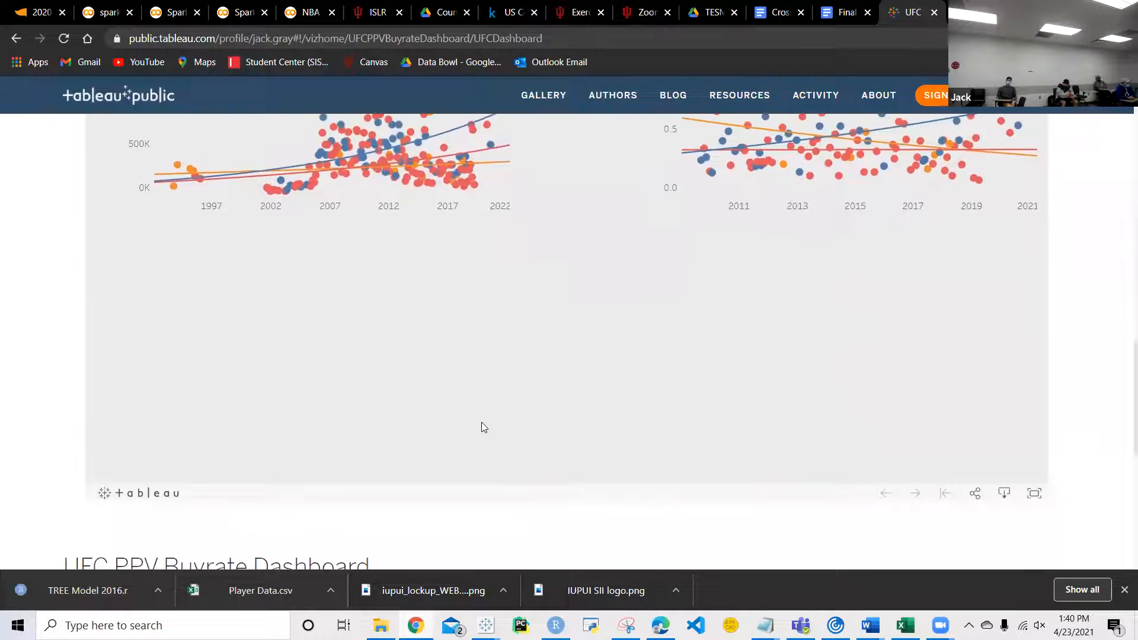
scroll(481, 423, up, 4)
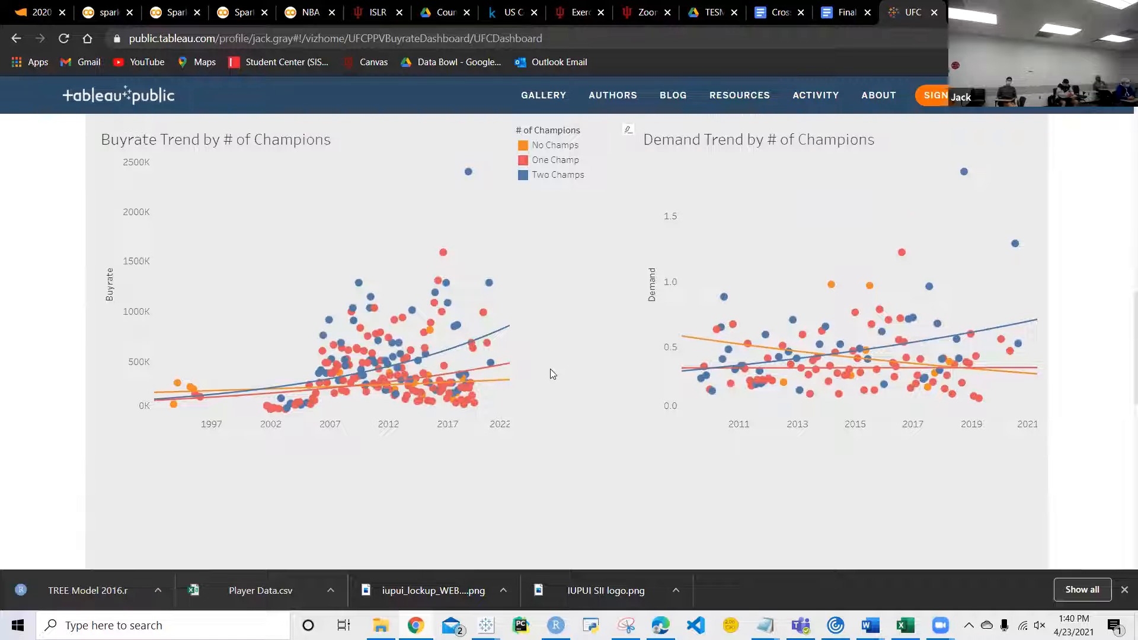
scroll(549, 373, up, 1)
mouse_move(505, 372)
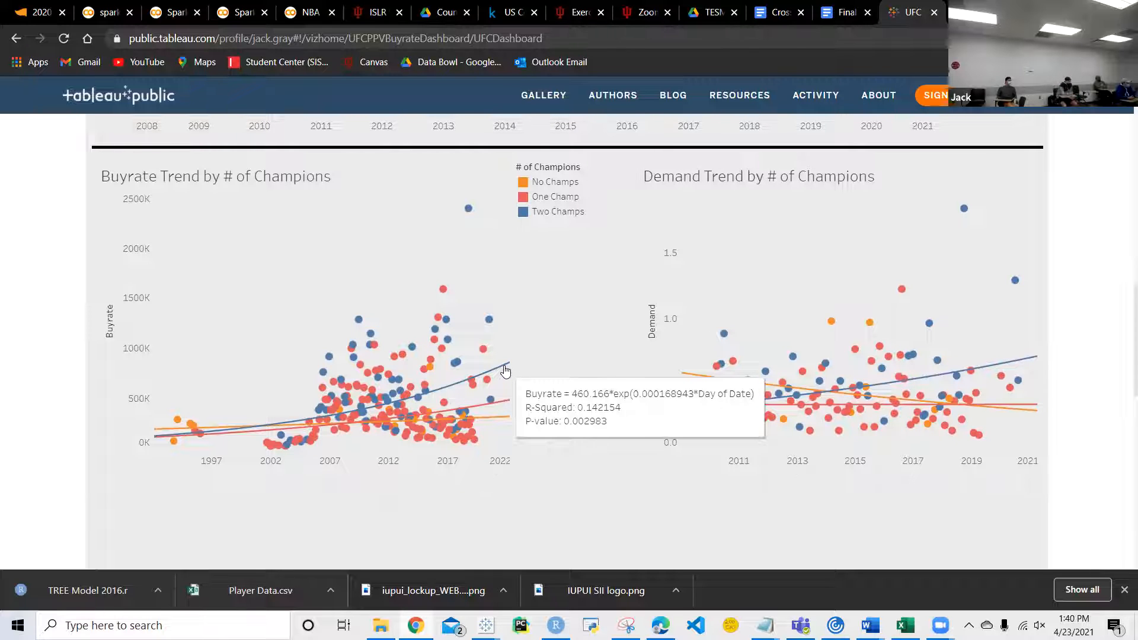
scroll(504, 374, up, 1)
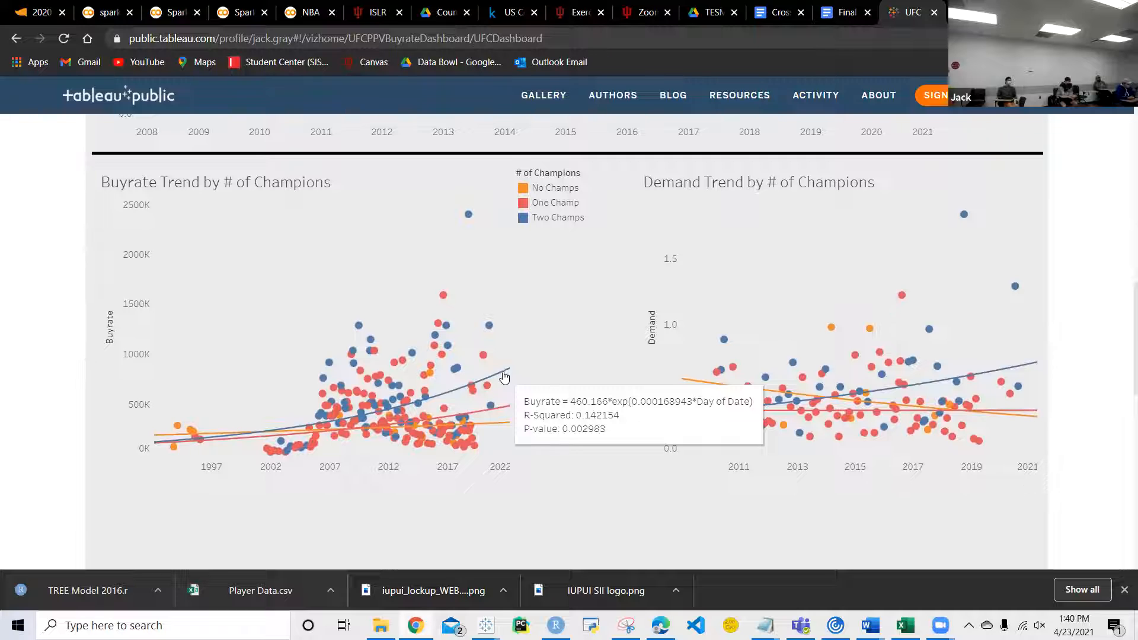
scroll(579, 375, up, 1)
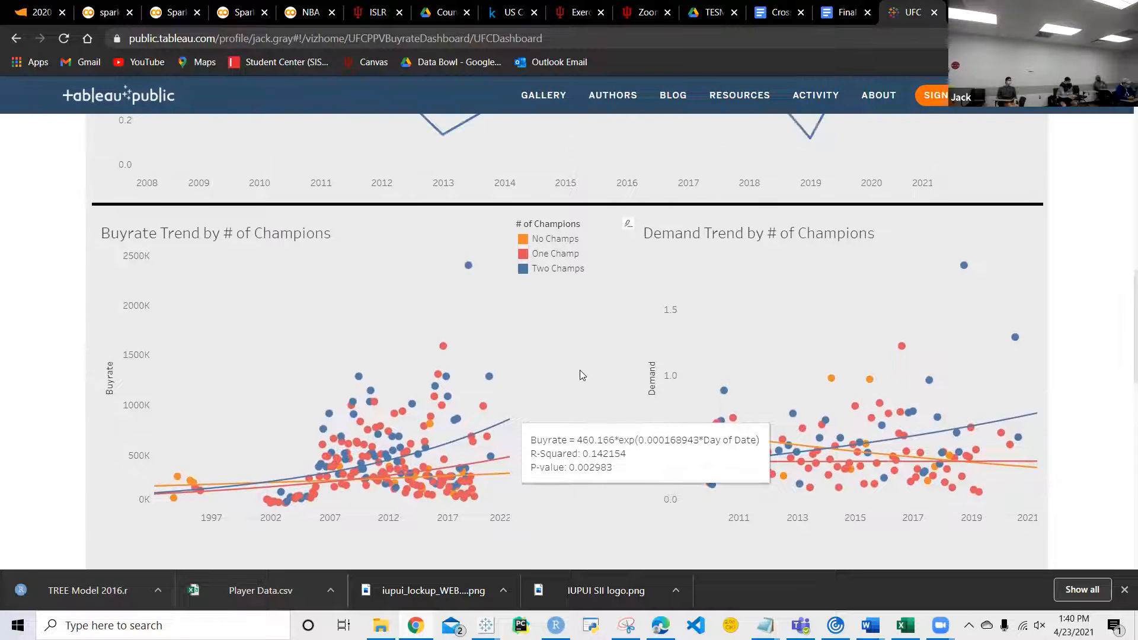
scroll(580, 373, up, 1)
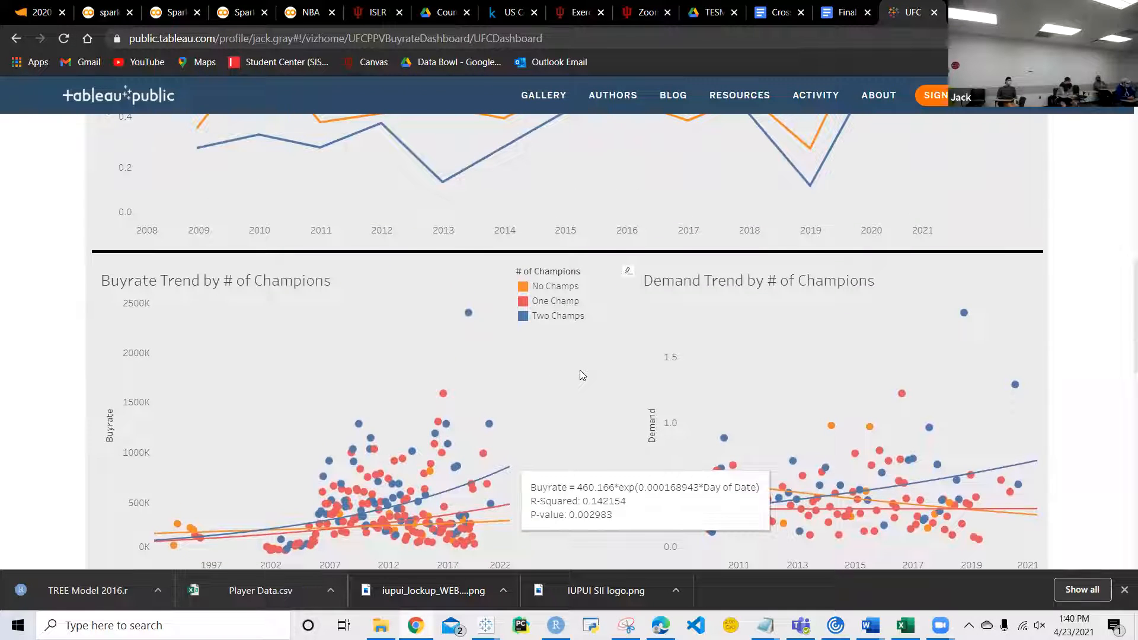
mouse_move(446, 425)
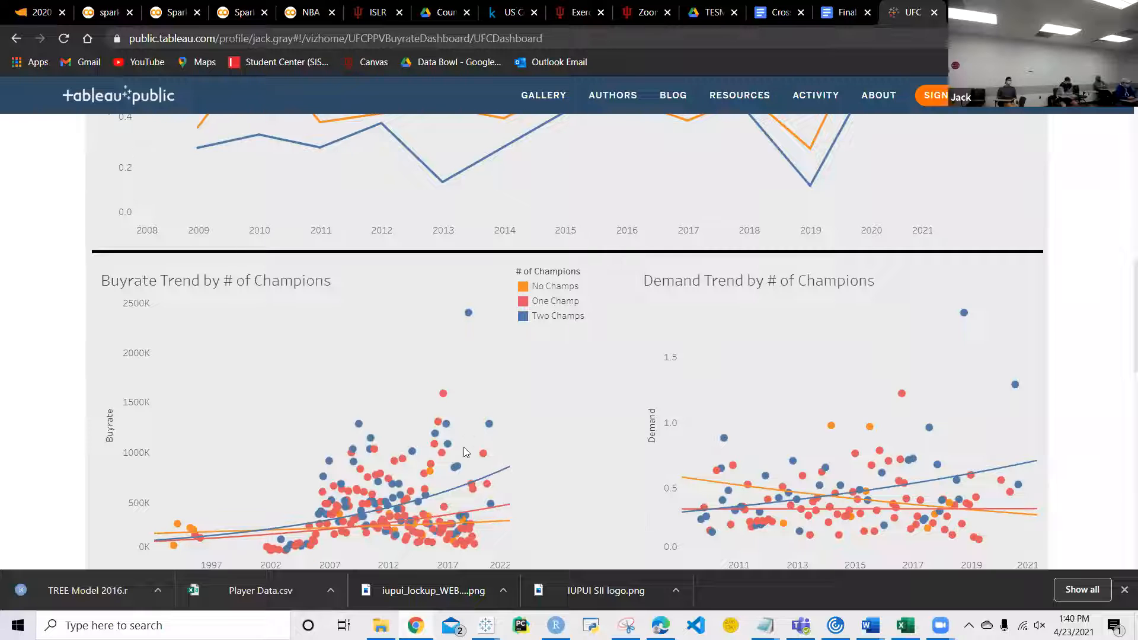
Step: Switch to the Sankey workbook in Tableau
mouse_move(556, 624)
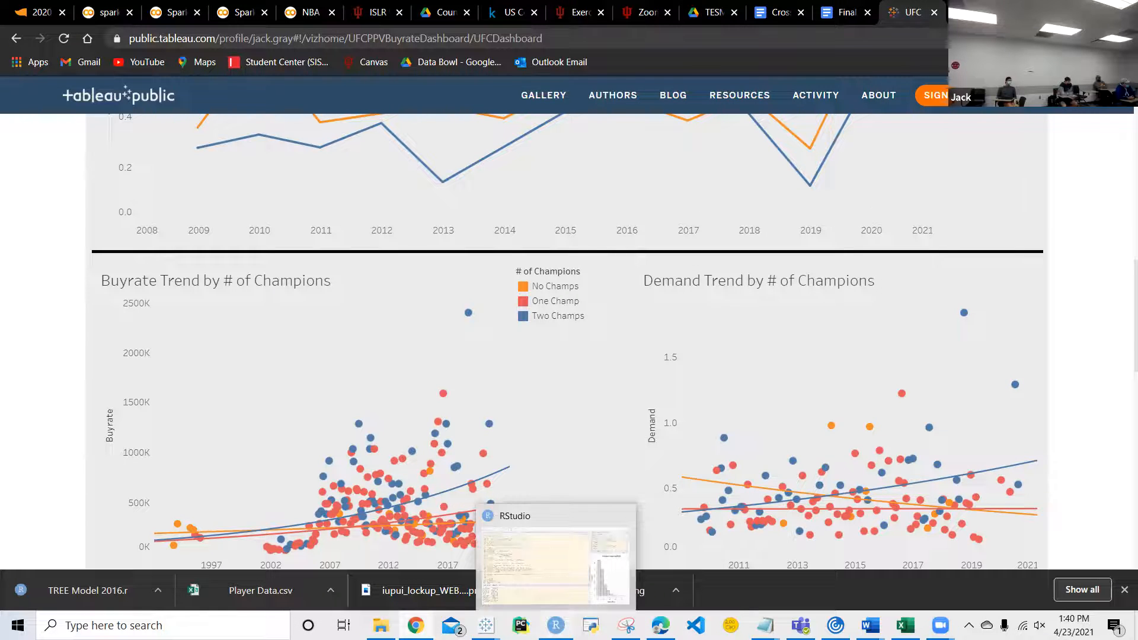
mouse_move(485, 625)
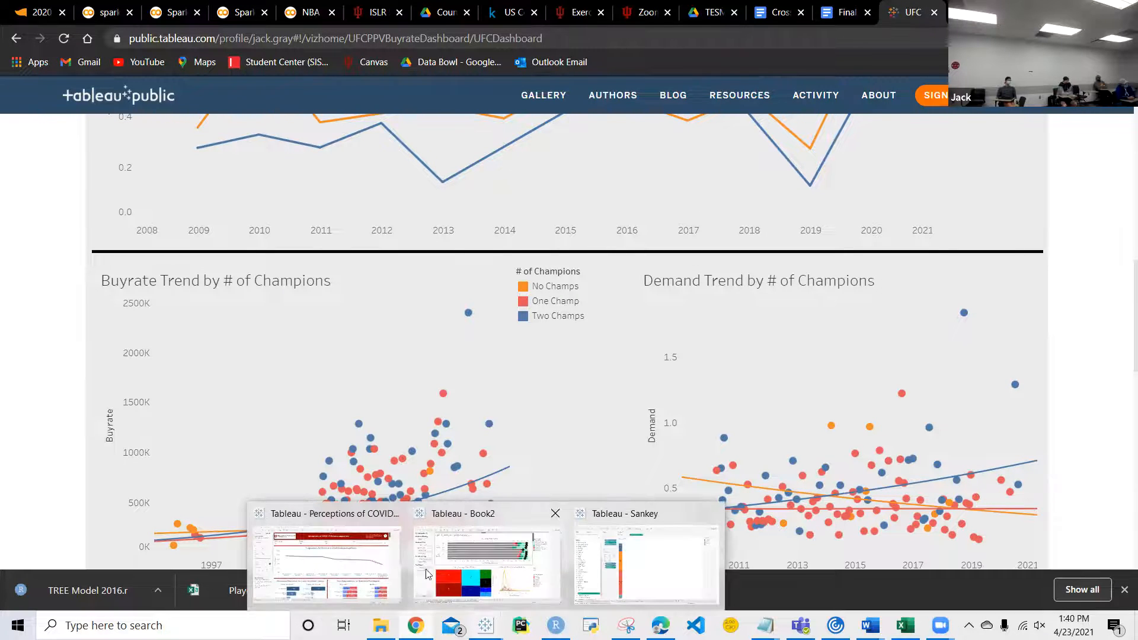
click(641, 597)
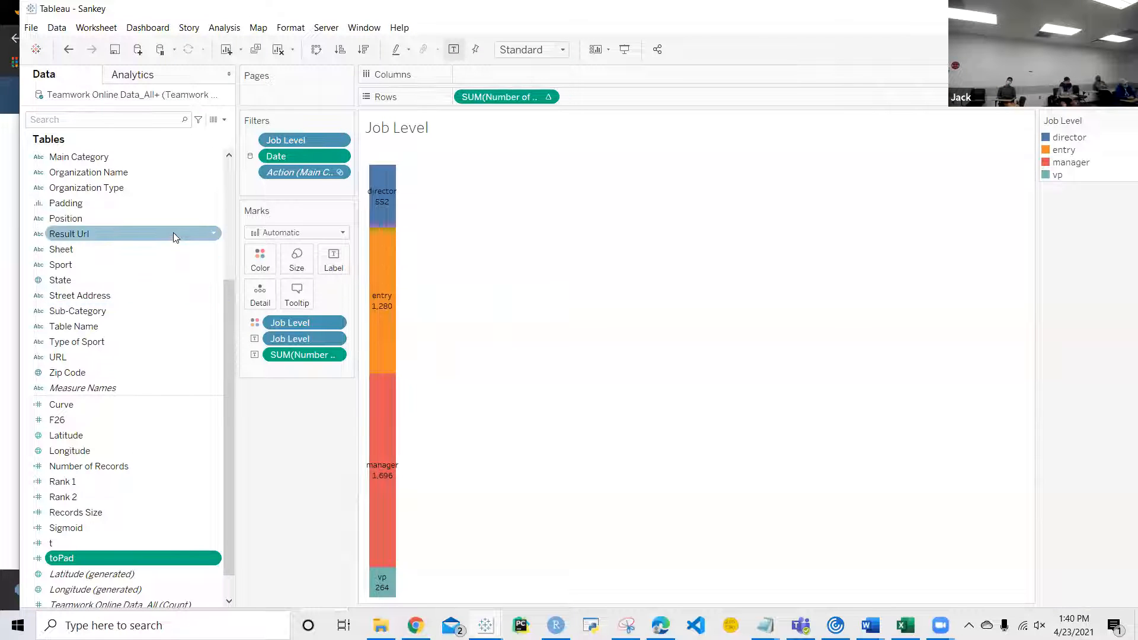
Step: Switch to the Book2 workbook and open the Type of Dropback vs Defensive Pressure worksheet from Dashboard 1
mouse_move(485, 625)
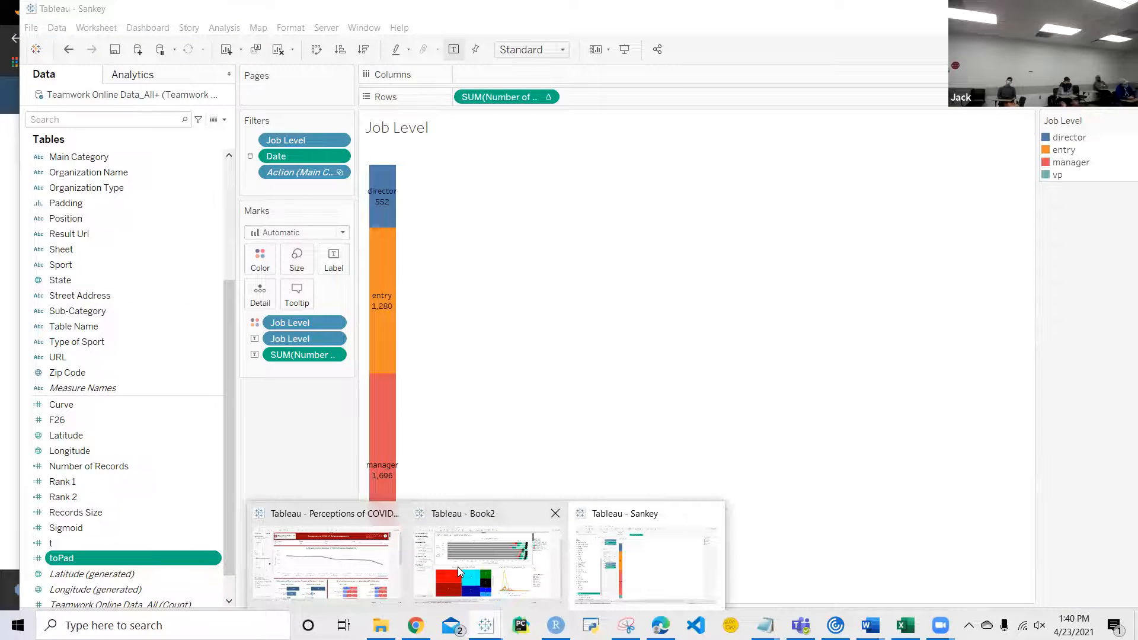
click(458, 567)
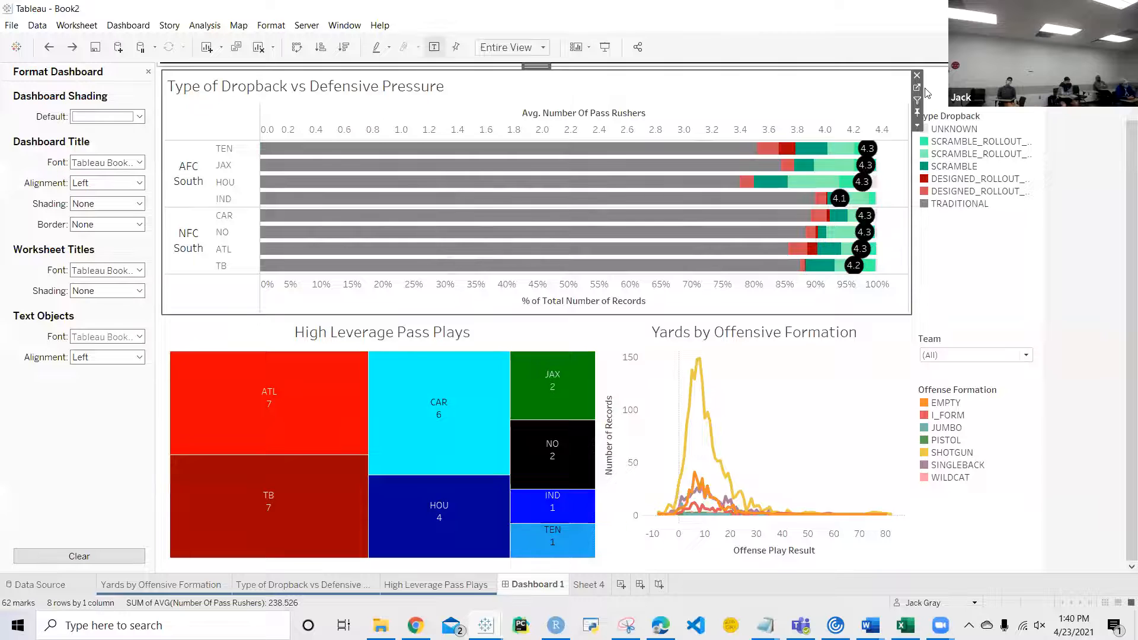
click(917, 88)
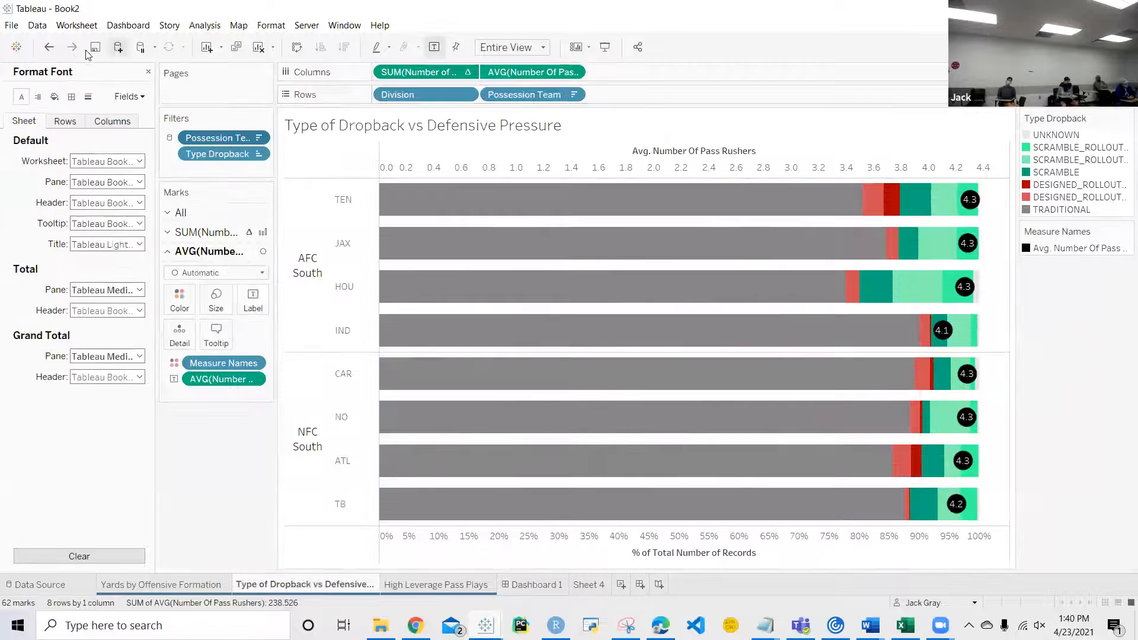
Step: Close the font formatting options, look over the analytics options for the dropback chart and return to the data fields
click(149, 73)
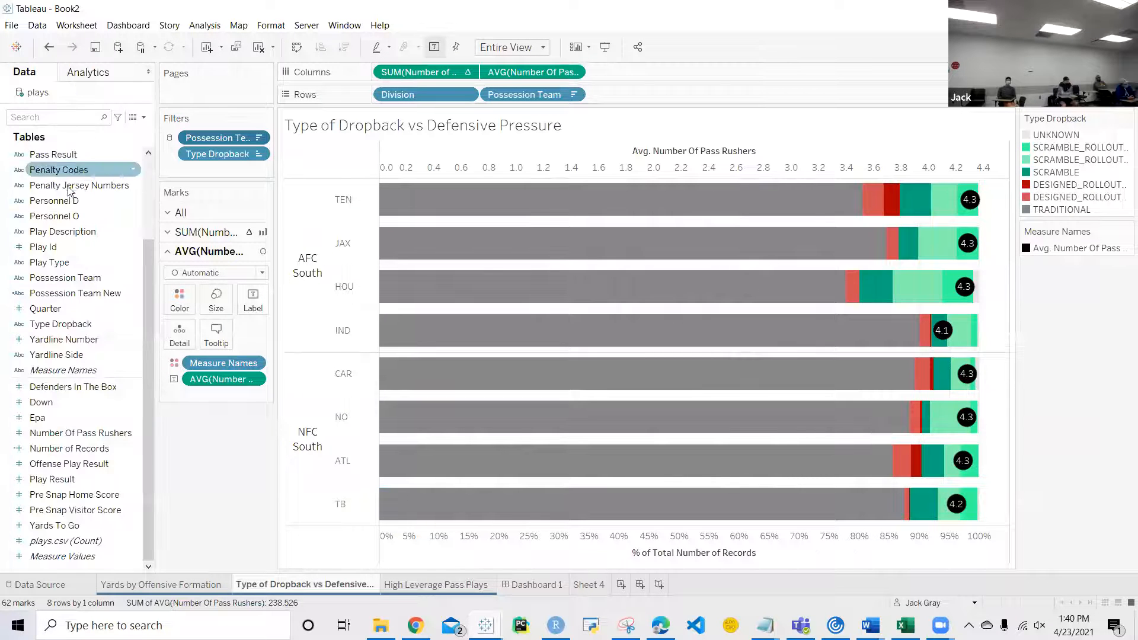
click(108, 76)
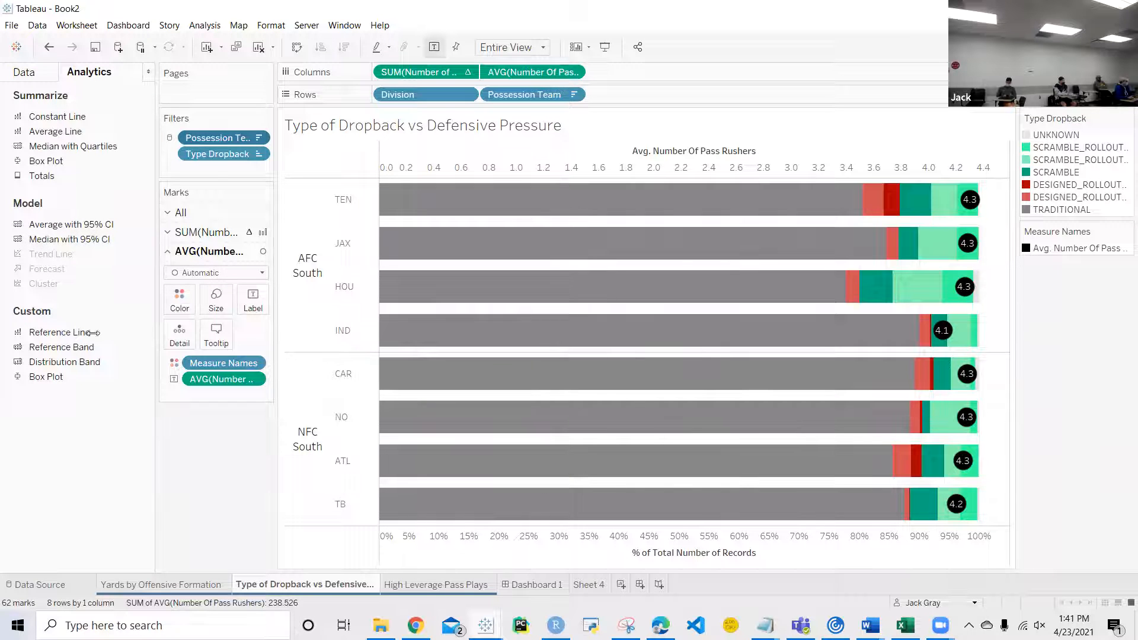
click(19, 72)
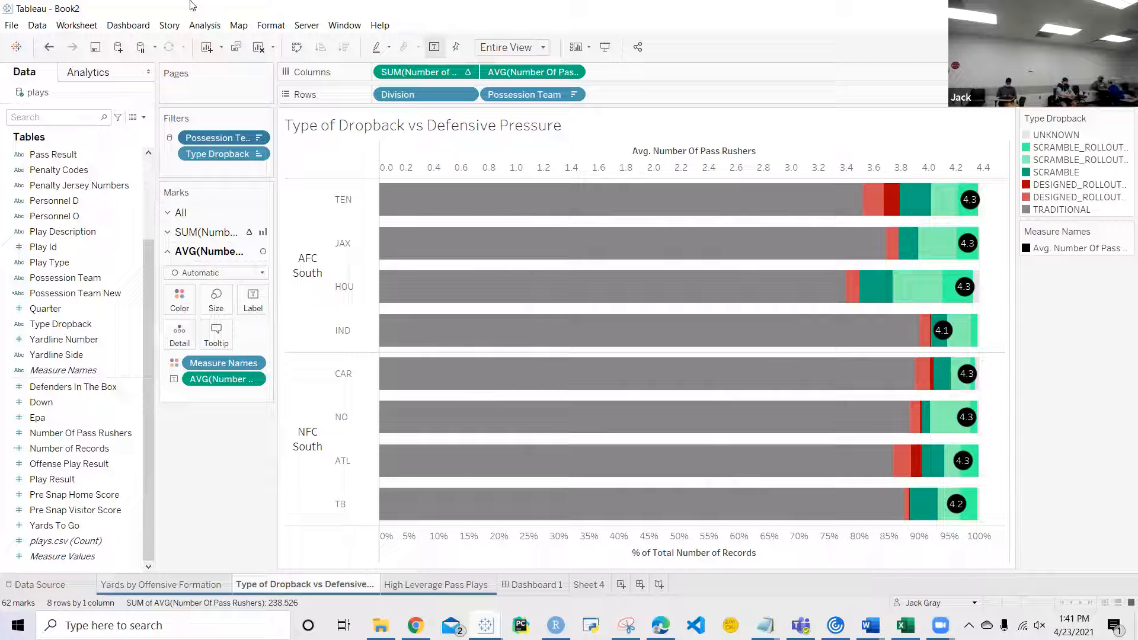
Step: Open Sheet 4, hide the Show Me chart suggestions and look over the data fields from the start of the list
click(589, 584)
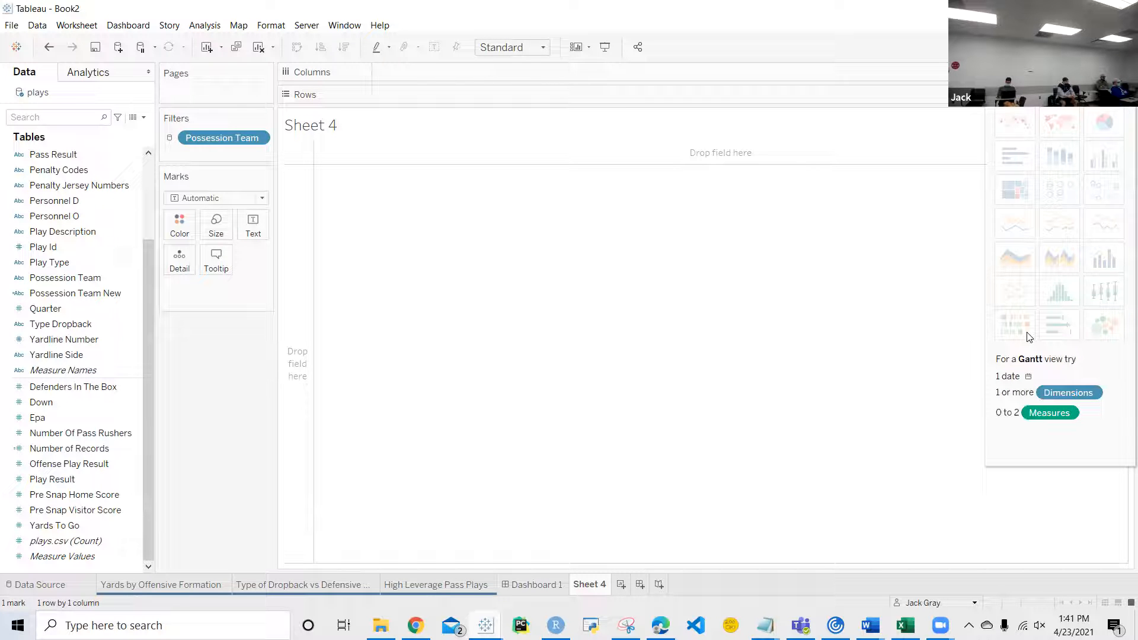
click(1103, 47)
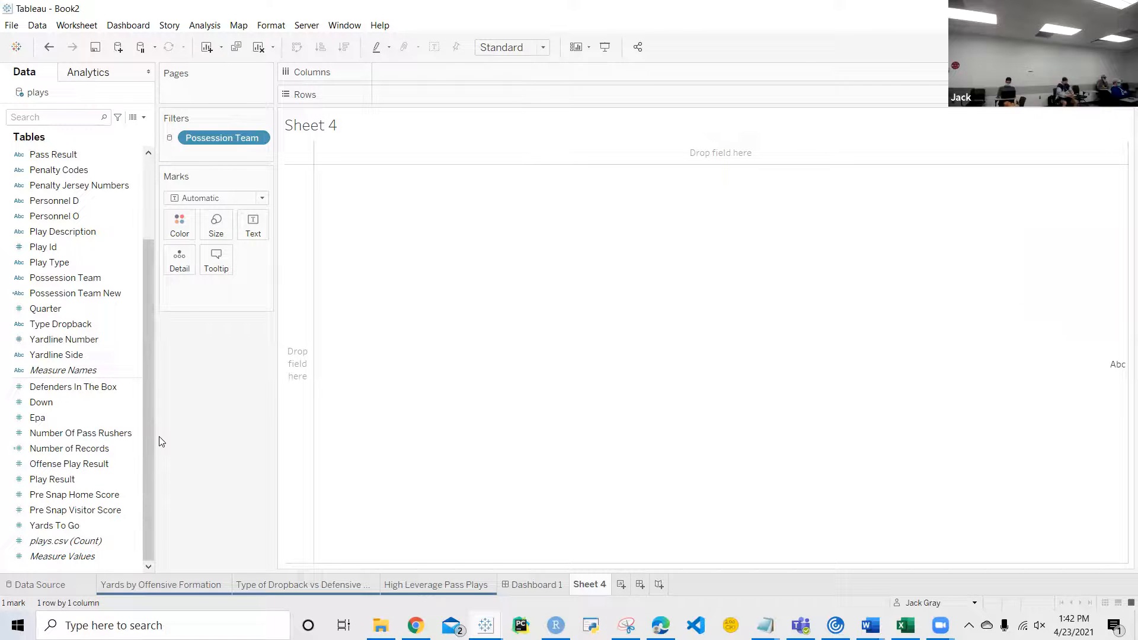
drag(150, 442, 148, 279)
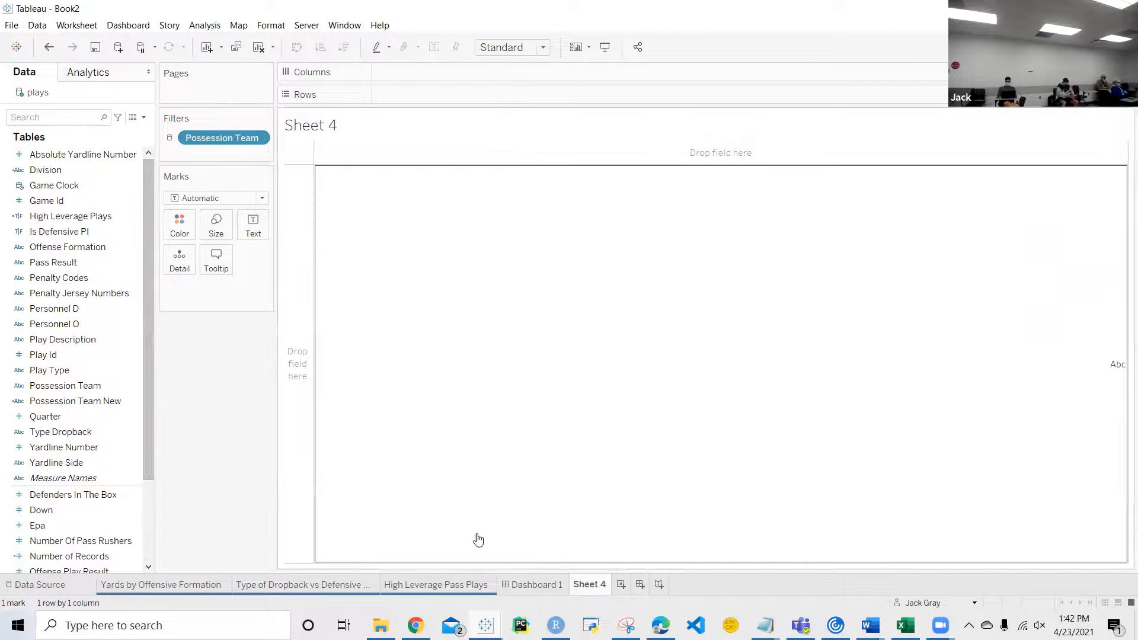
Step: Return to Dashboard 1 and deselect the Type of Dropback vs Defensive Pressure chart
click(537, 585)
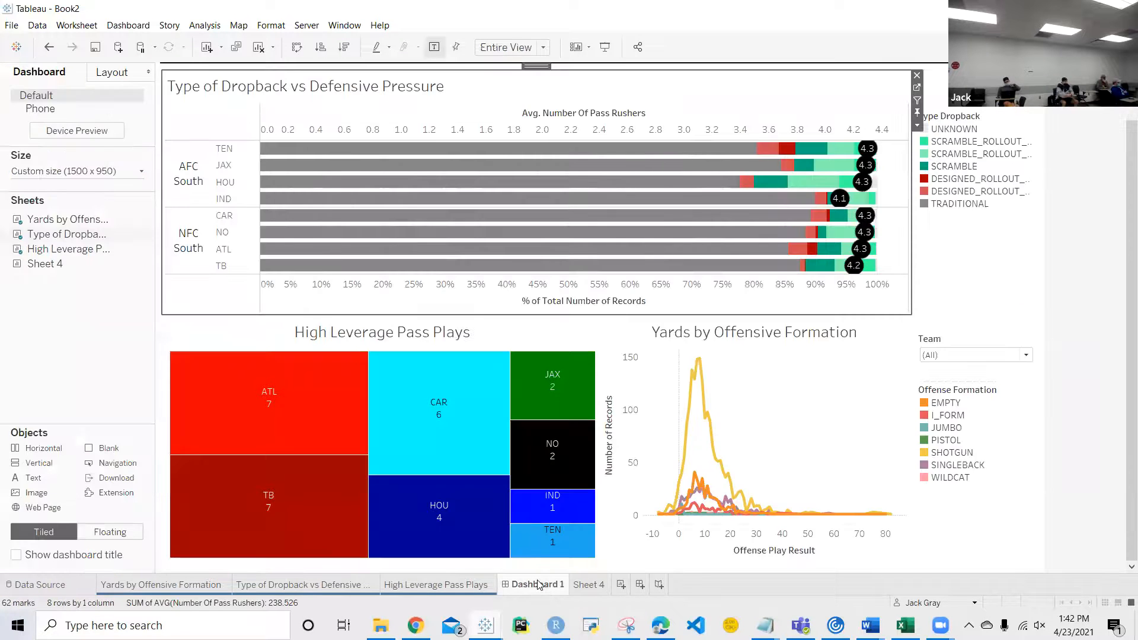
click(1090, 368)
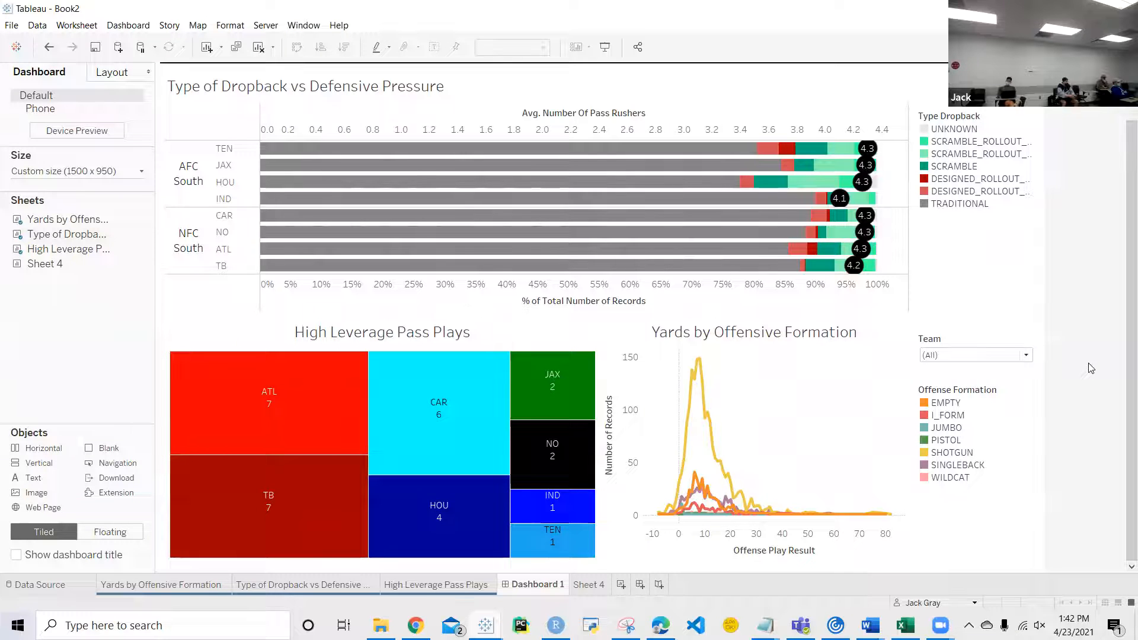